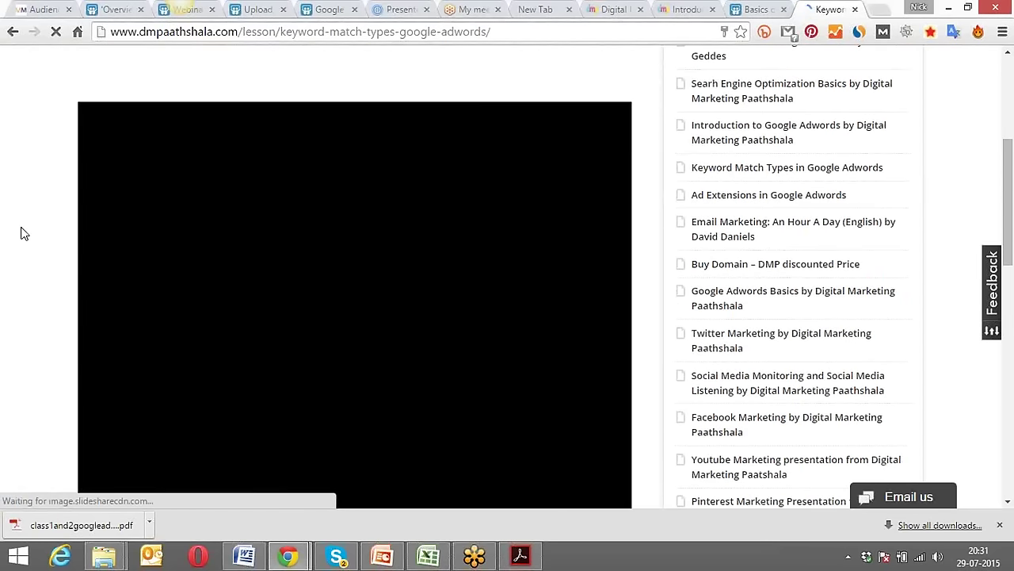
pyautogui.scroll(-5, 24, 234)
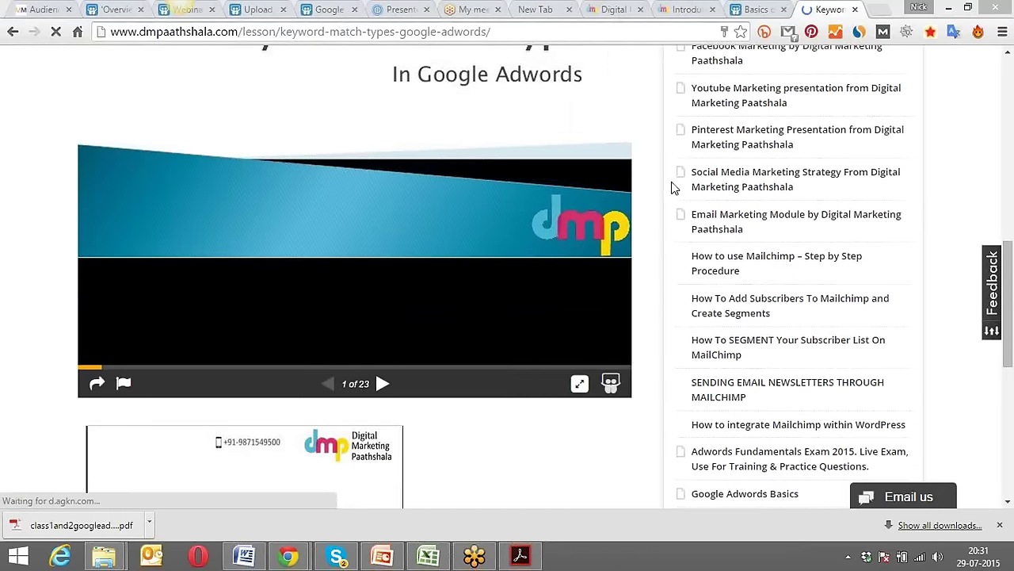
# Open the embedded Keyword Match Type slideshow from the DMP Paathshala page on SlideShare in a new tab.
pyautogui.click(611, 385)
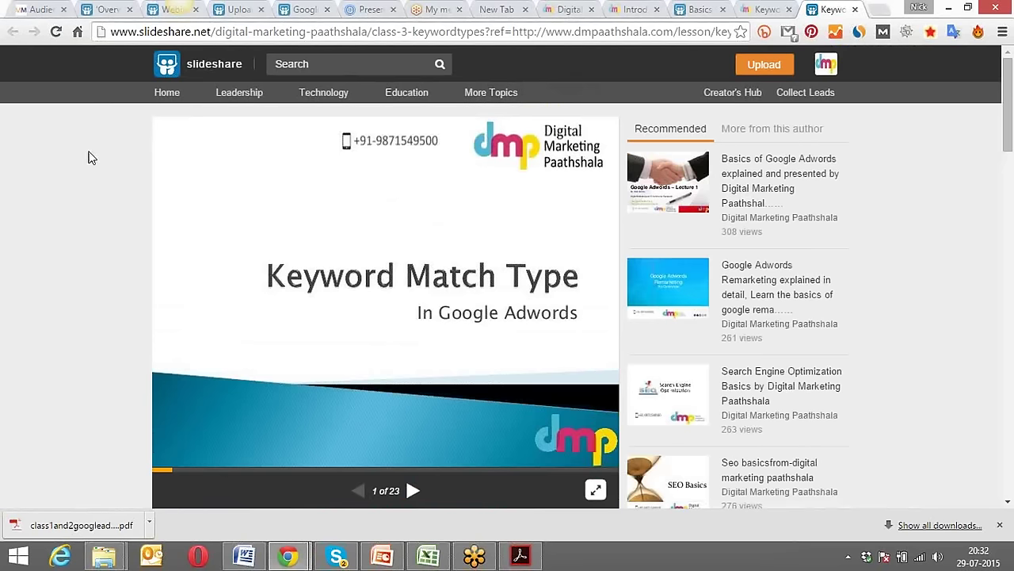
# Download the keyword match types deck as the class3keywordtypes PDF, then open a blank browser tab.
pyautogui.scroll(-2, 89, 158)
pyautogui.click(827, 67)
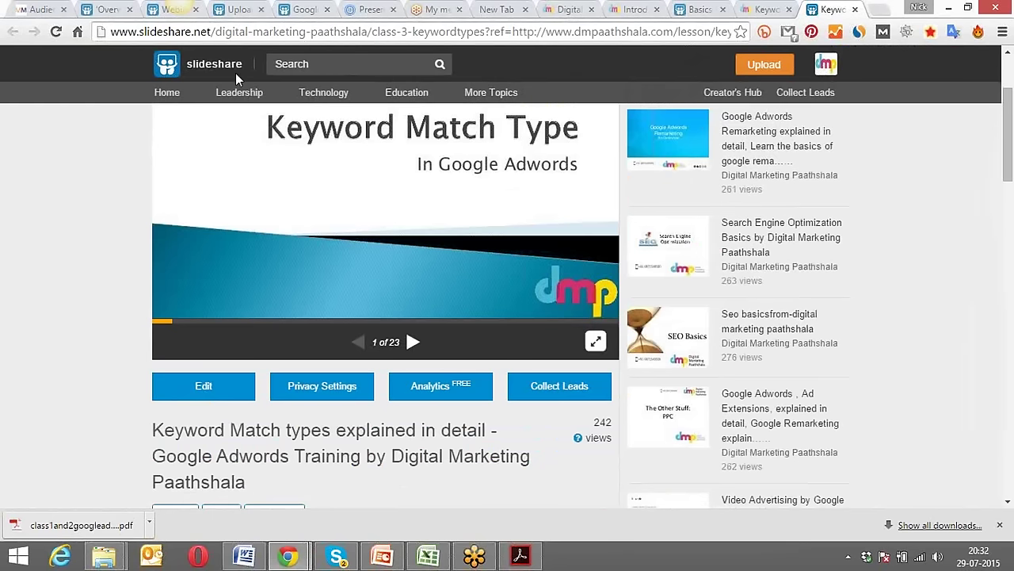
pyautogui.moveTo(247, 32); pyautogui.dragTo(447, 32)
pyautogui.moveTo(824, 68)
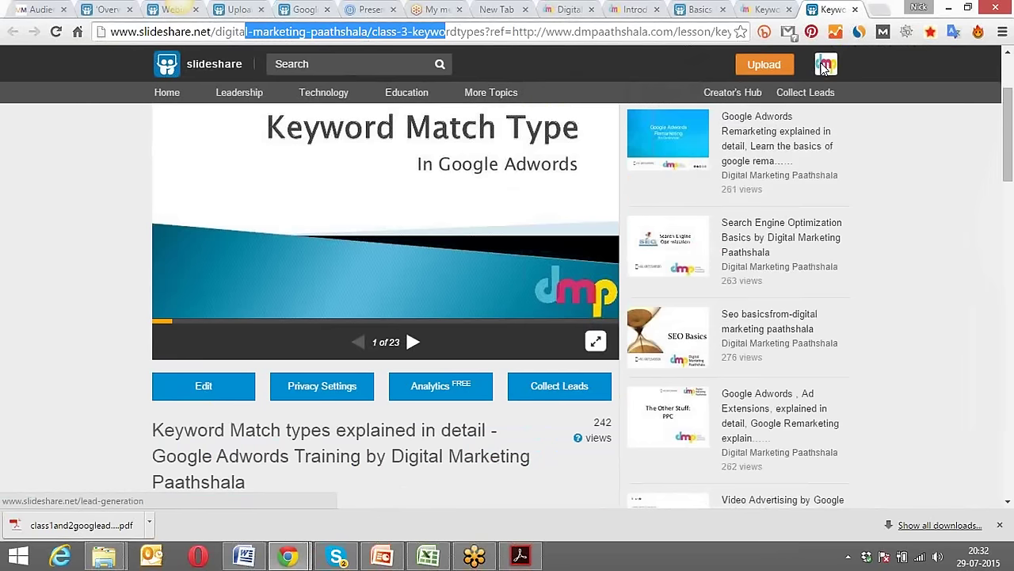
pyautogui.scroll(-3, 376, 235)
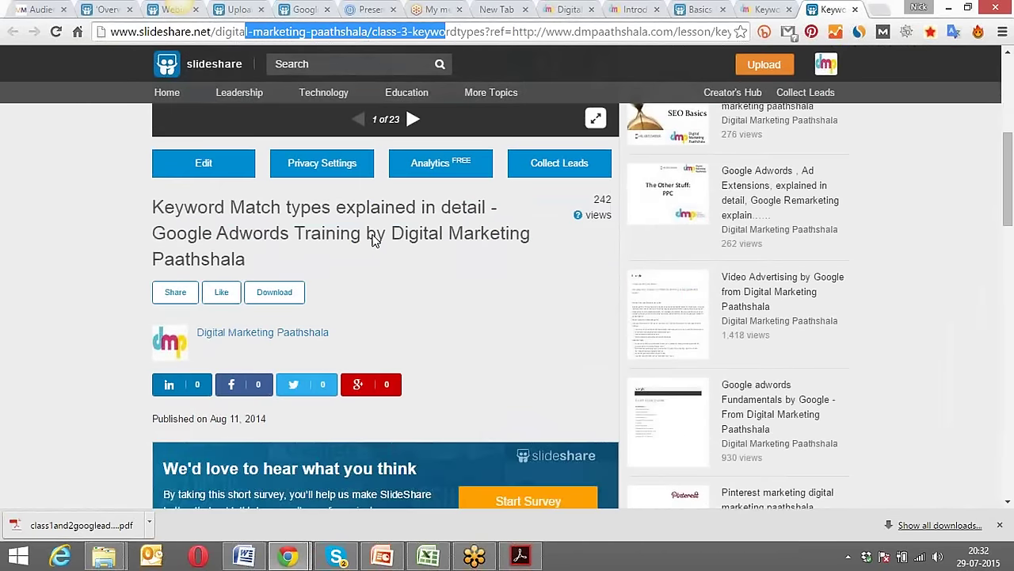
pyautogui.click(274, 295)
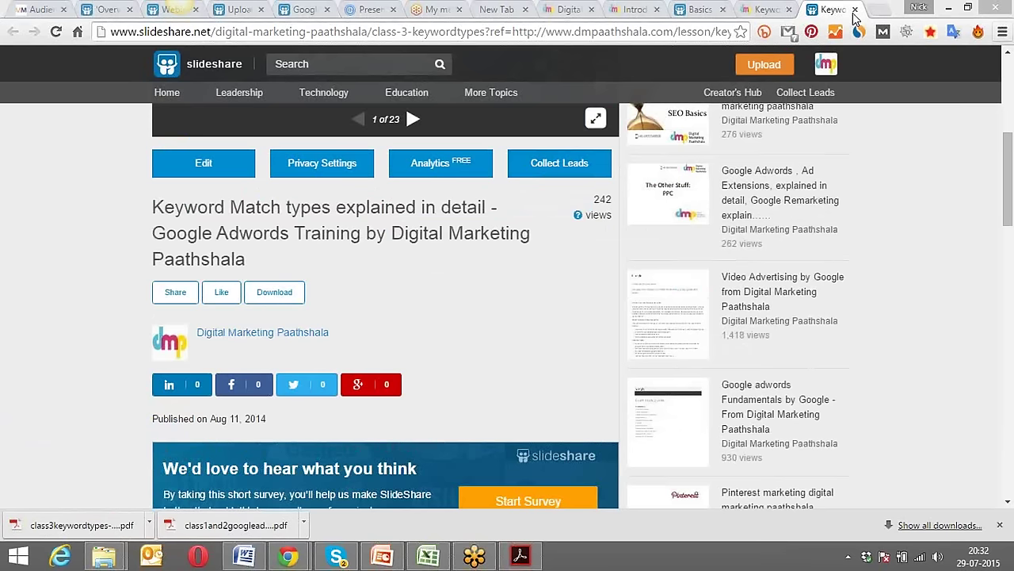
pyautogui.click(880, 10)
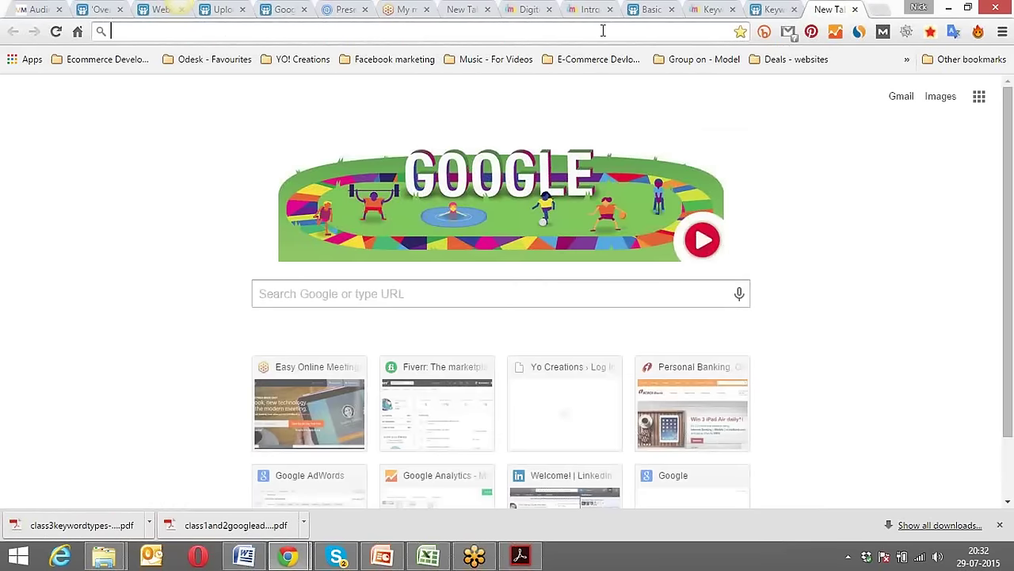
# Go to AdWords and add a different Google account, submitting its suggested username.
pyautogui.write('adwords.google.com')
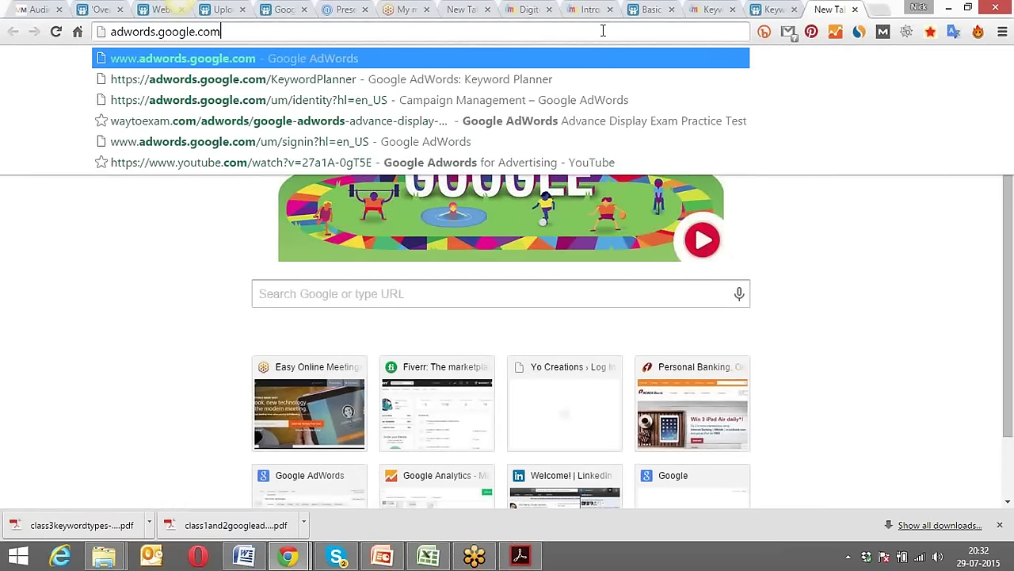
pyautogui.press('Return')
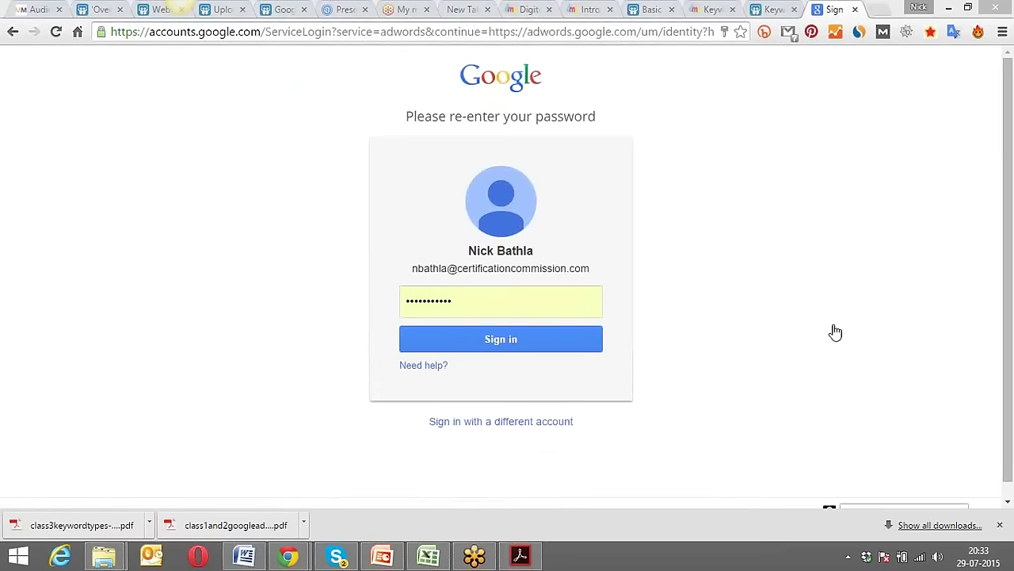
pyautogui.click(523, 423)
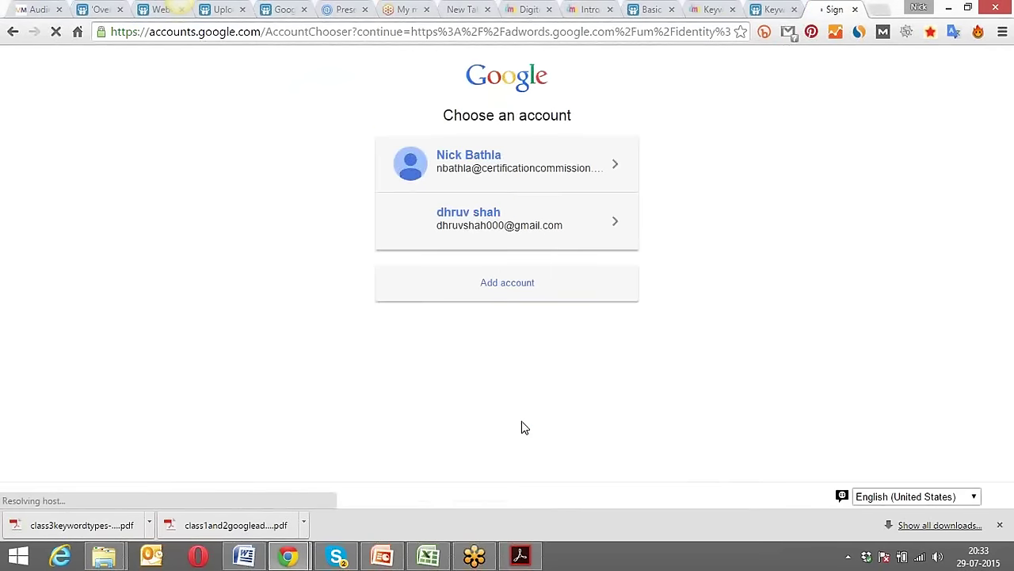
pyautogui.click(519, 284)
pyautogui.tripleClick(520, 270)
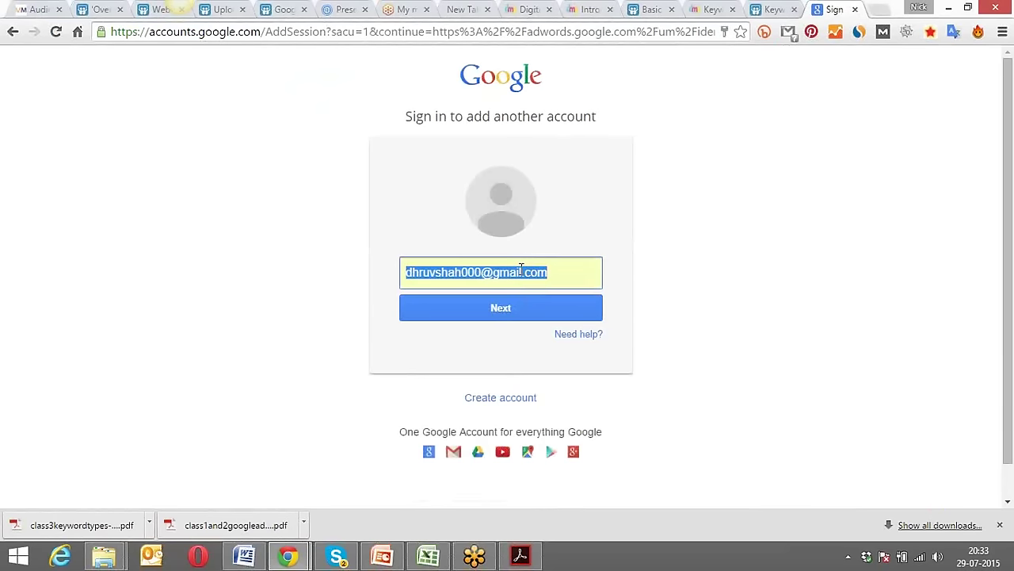
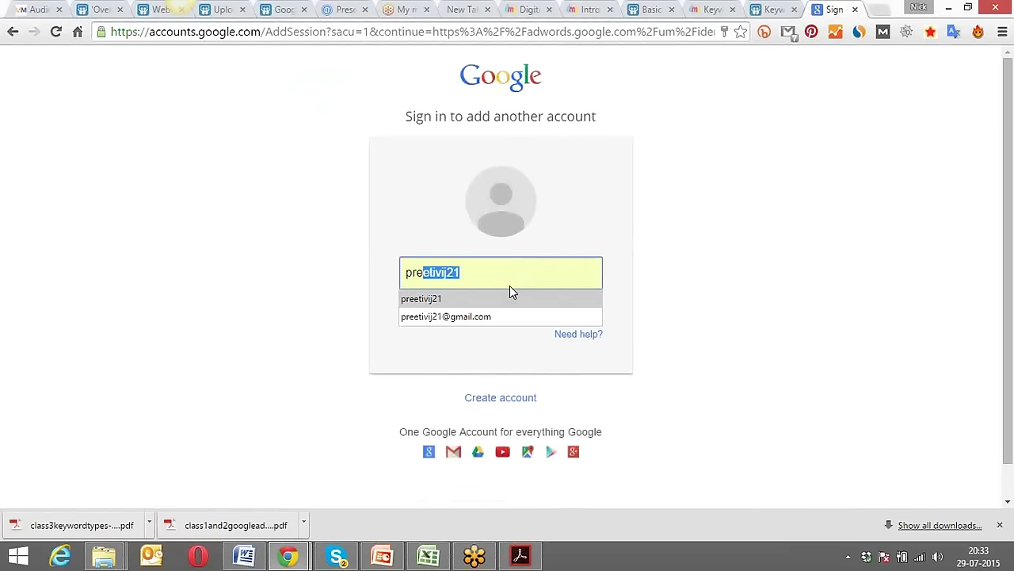
pyautogui.click(509, 294)
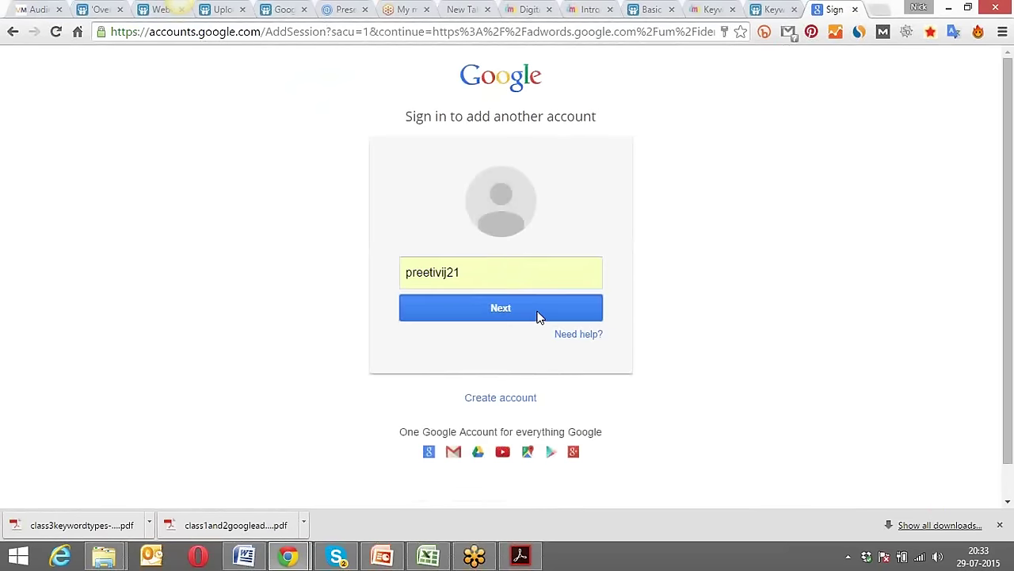
pyautogui.click(537, 316)
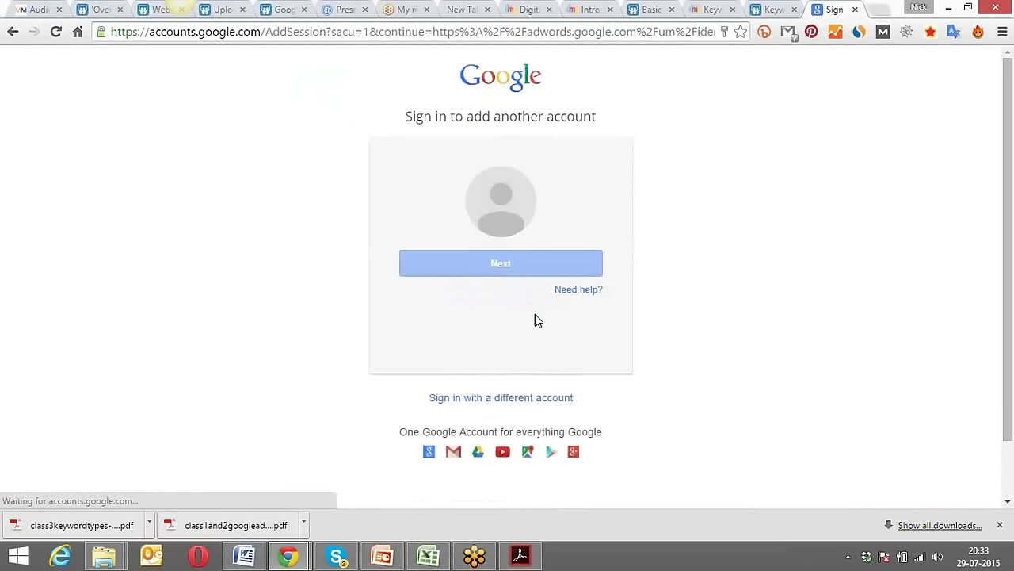
# Sign in with the autofilled password and let the AdWords All campaigns page load.
pyautogui.click(476, 346)
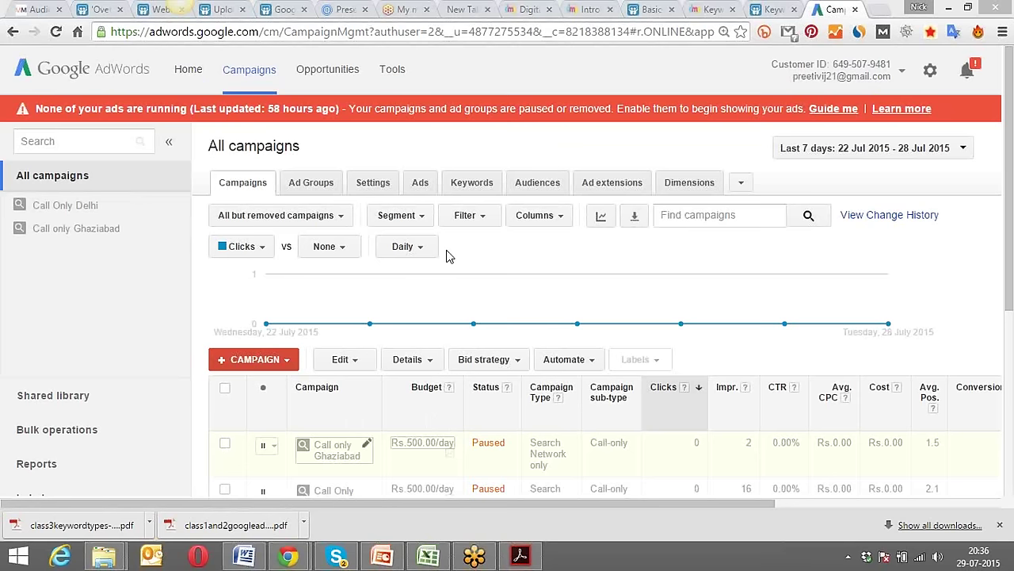
# Open the +CAMPAIGN menu to list the available campaign types.
pyautogui.moveTo(374, 295)
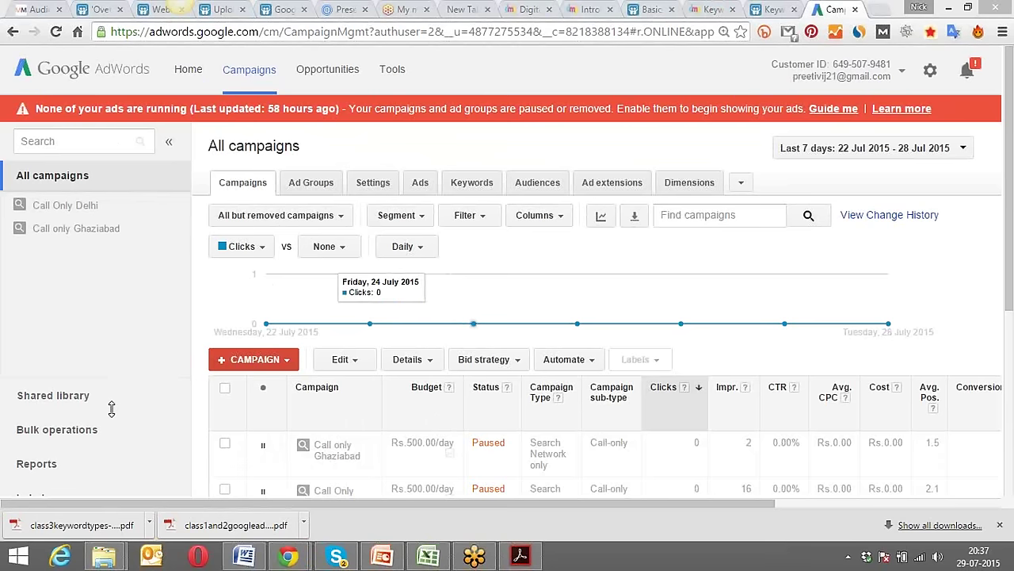
pyautogui.click(268, 360)
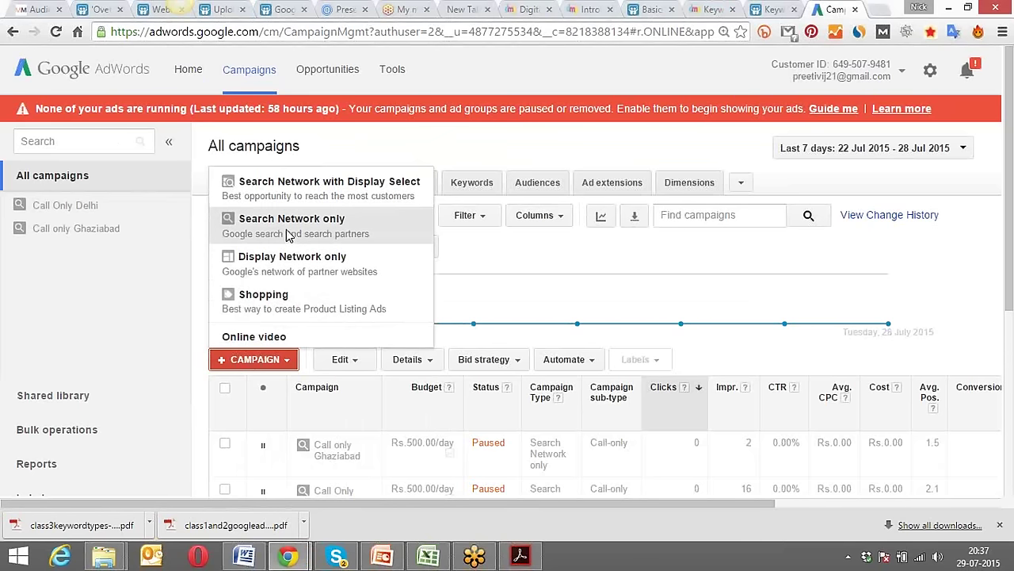
# Create a Search Network only campaign and switch its type from Standard to All features.
pyautogui.click(289, 230)
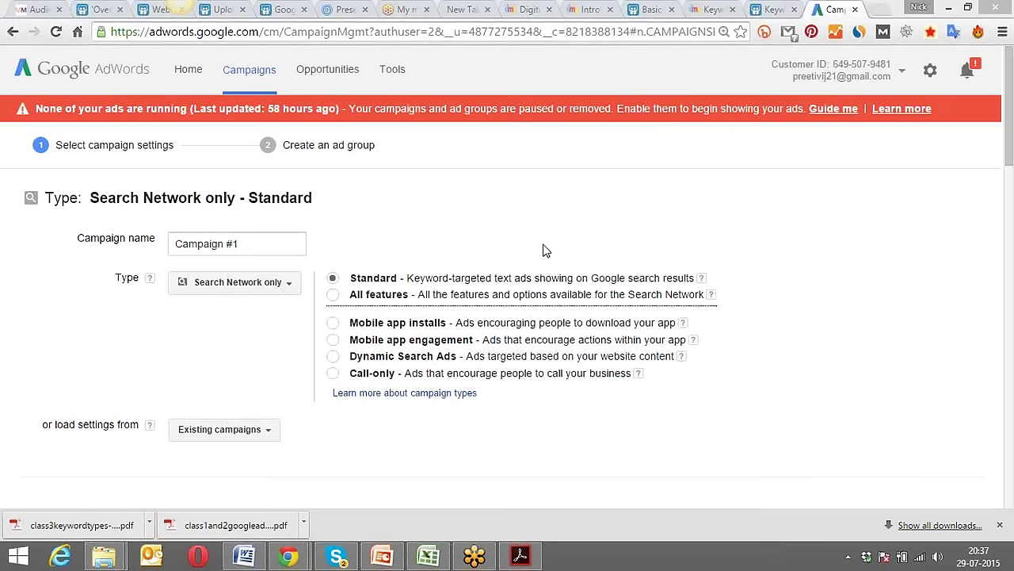
pyautogui.click(333, 294)
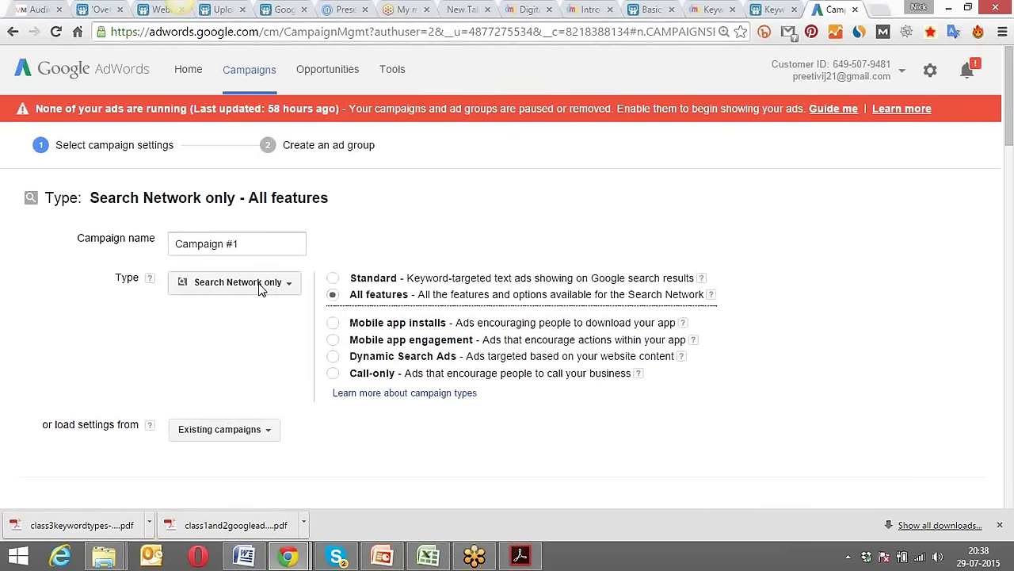
# Replace the default Campaign #1 name with 'Gurgaon - Campaign - DMP'.
pyautogui.moveTo(249, 244); pyautogui.dragTo(123, 245)
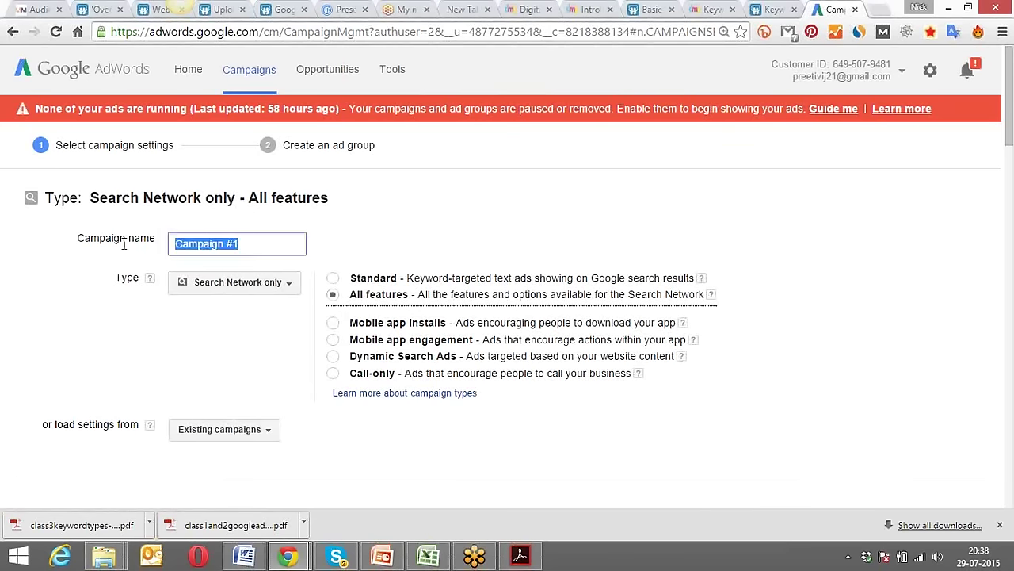
pyautogui.write('Gurgaon')
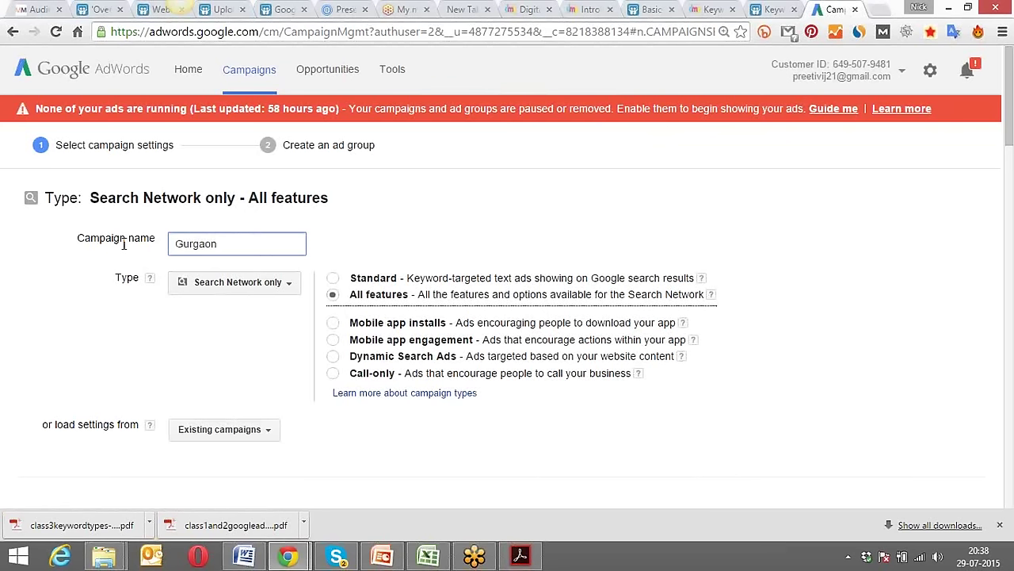
pyautogui.write(' - C')
pyautogui.press('BackSpace')
pyautogui.write('Campaign - DMP')
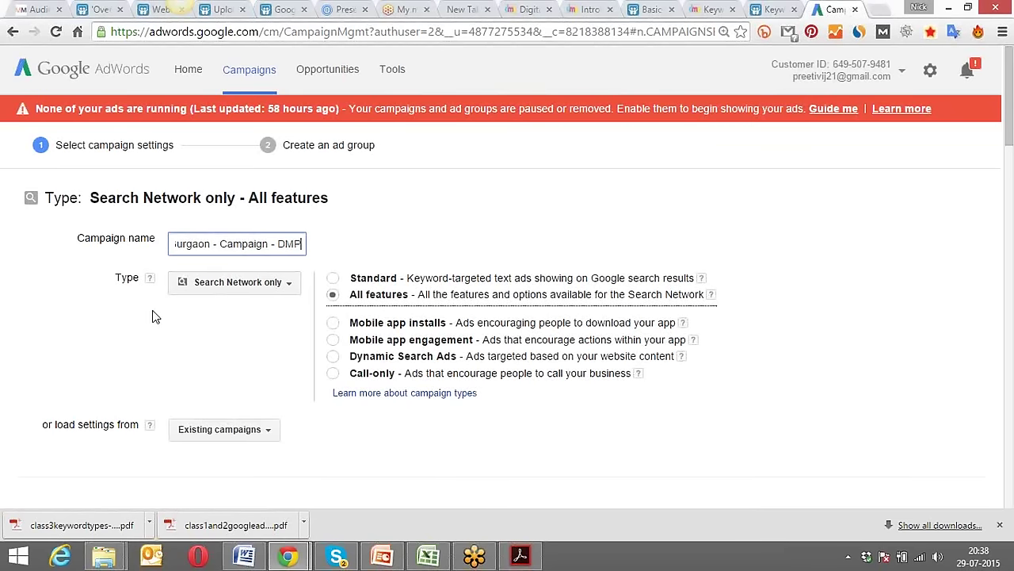
pyautogui.click(177, 309)
# Dismiss the copy-settings campaign list and keep Google Search Network with search partners included.
pyautogui.scroll(-1, 188, 339)
pyautogui.scroll(-1, 188, 338)
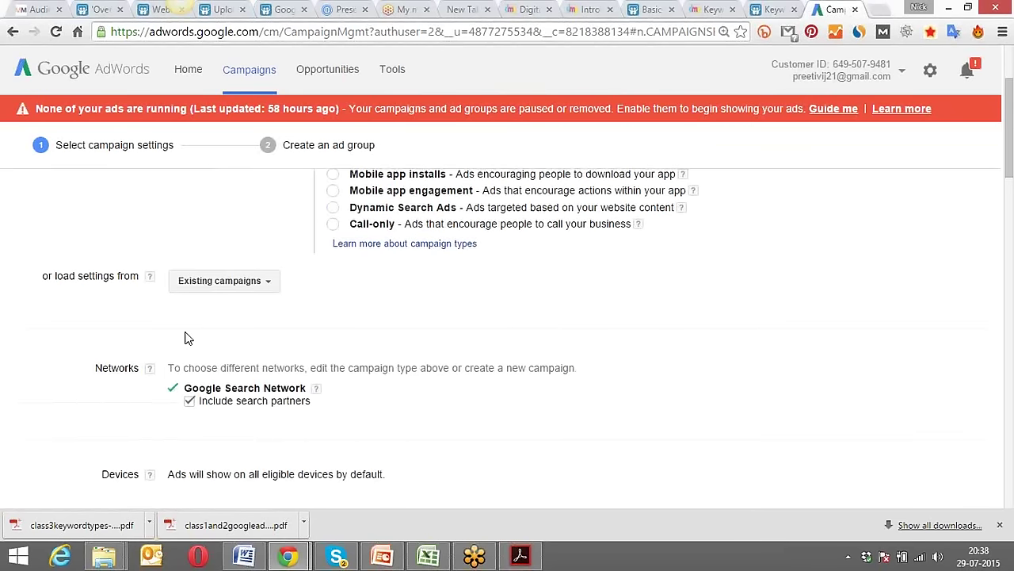
pyautogui.click(267, 283)
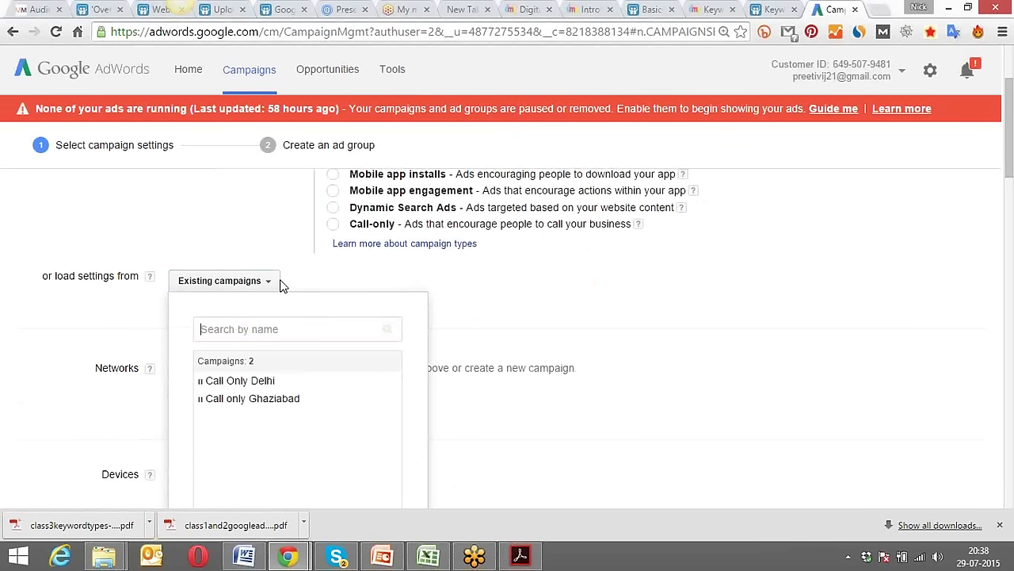
pyautogui.click(131, 244)
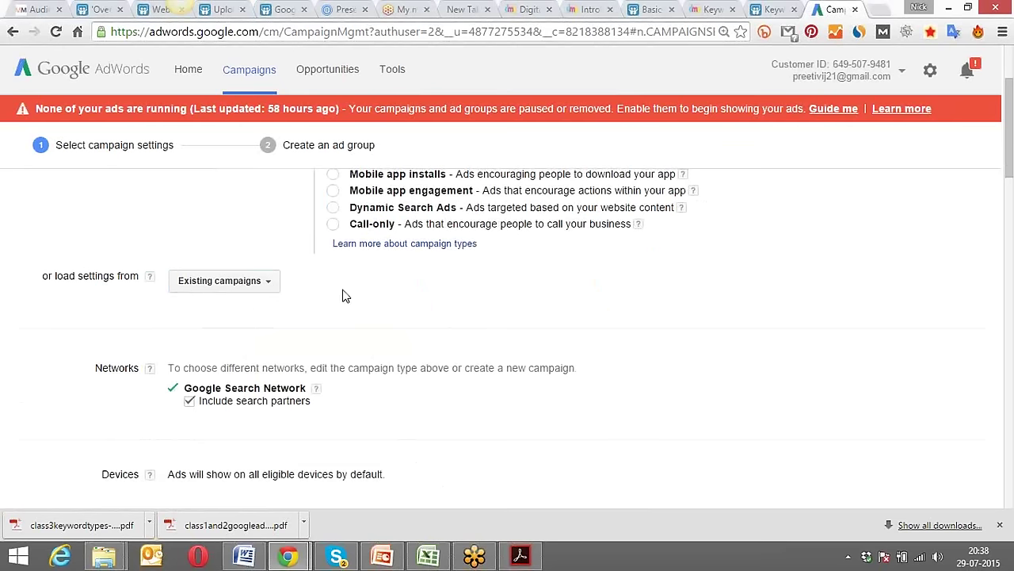
pyautogui.scroll(-1, 333, 308)
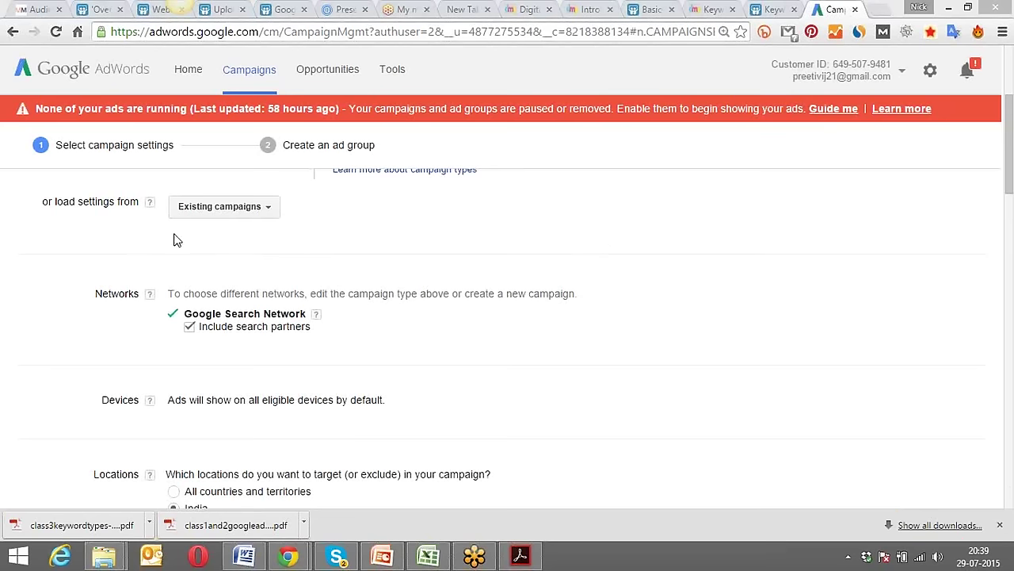
pyautogui.scroll(2, 168, 245)
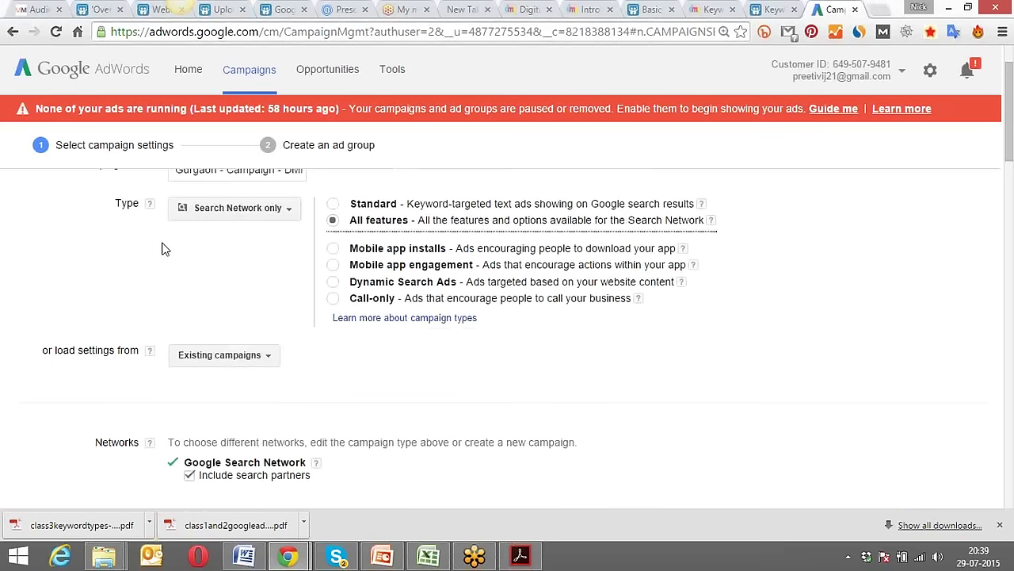
pyautogui.scroll(-1, 157, 252)
pyautogui.scroll(-1, 156, 255)
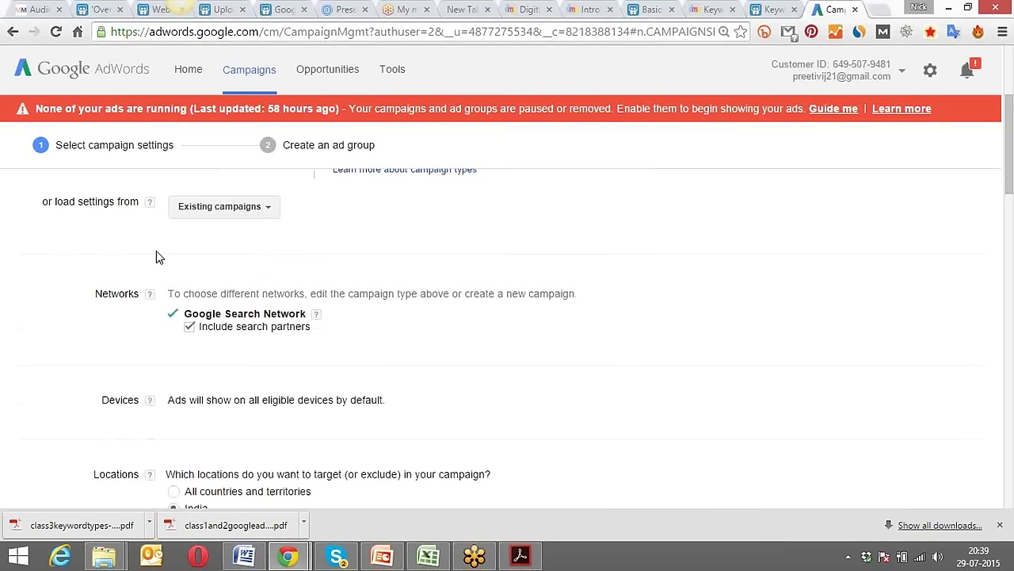
pyautogui.scroll(3, 156, 252)
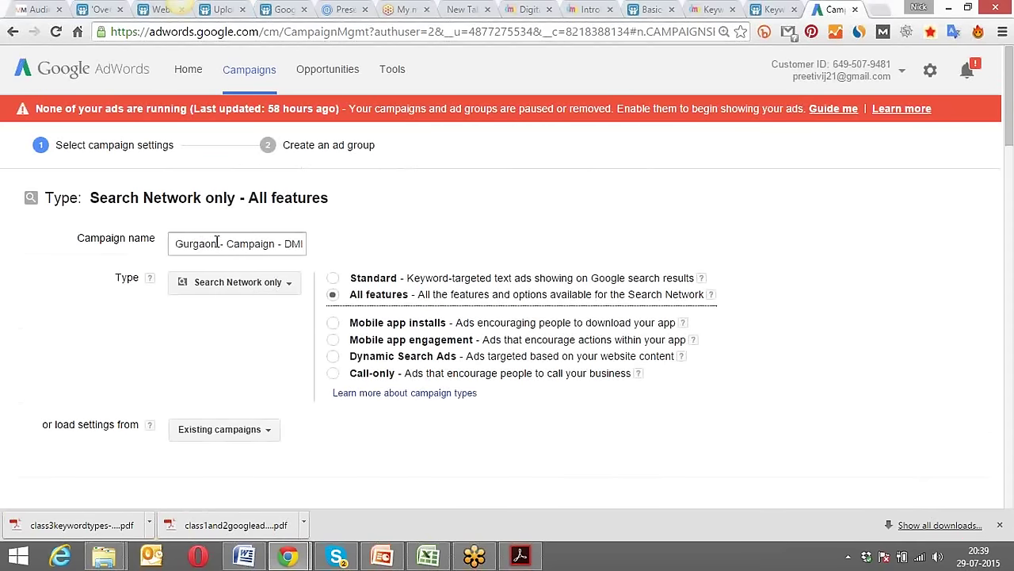
pyautogui.moveTo(217, 244); pyautogui.dragTo(173, 244)
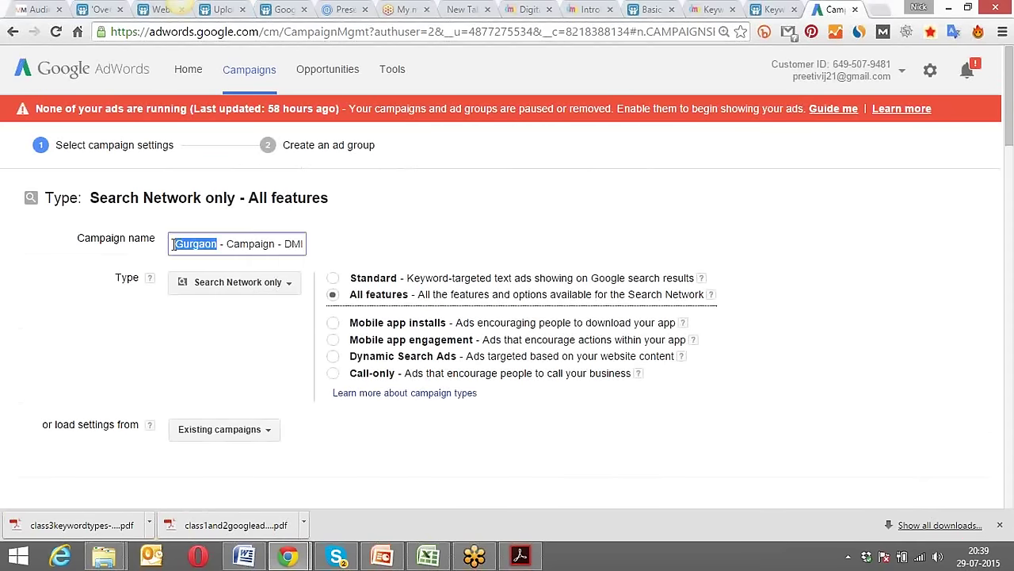
pyautogui.click(123, 339)
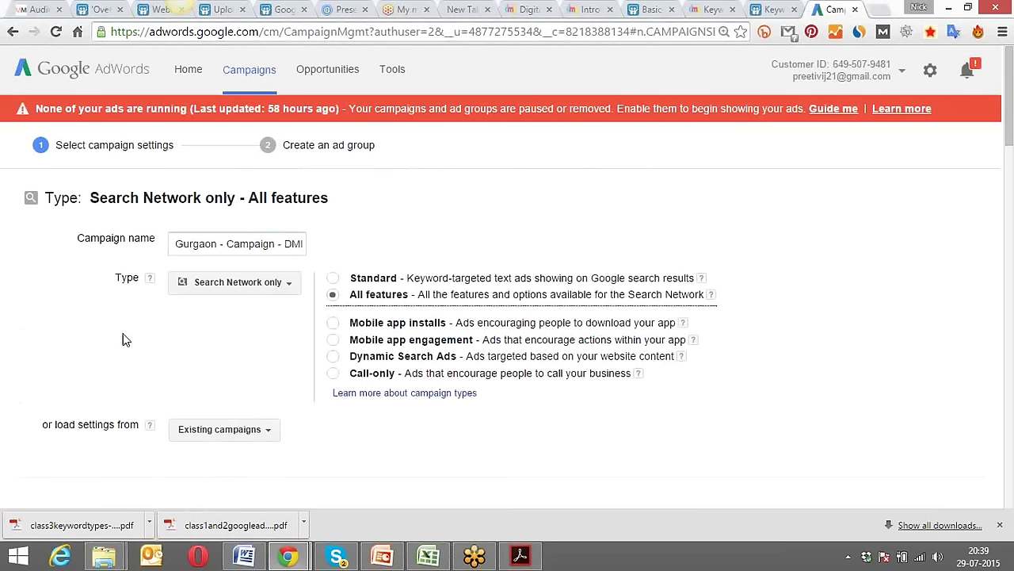
pyautogui.click(195, 242)
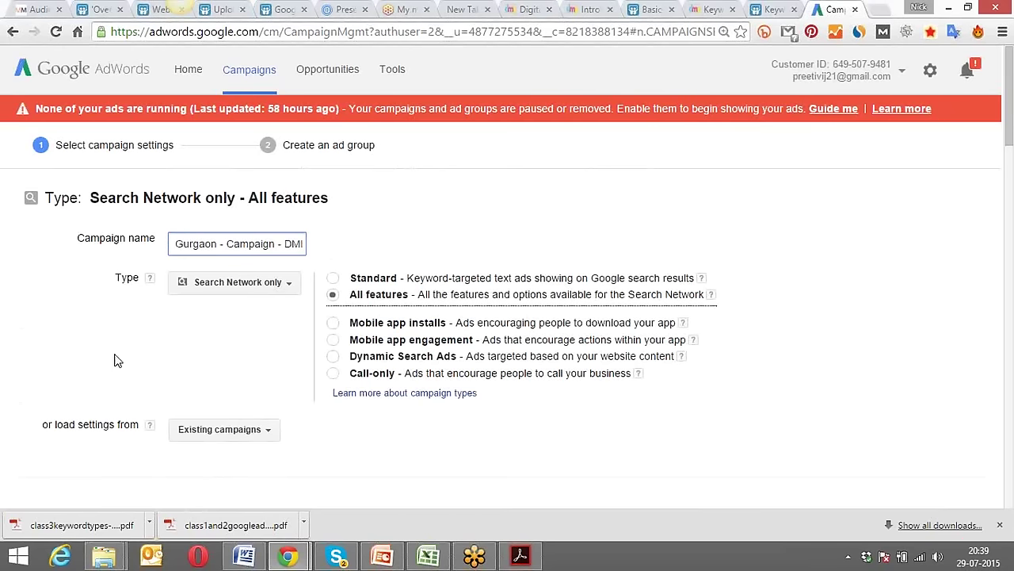
pyautogui.scroll(-1, 115, 361)
pyautogui.click(221, 358)
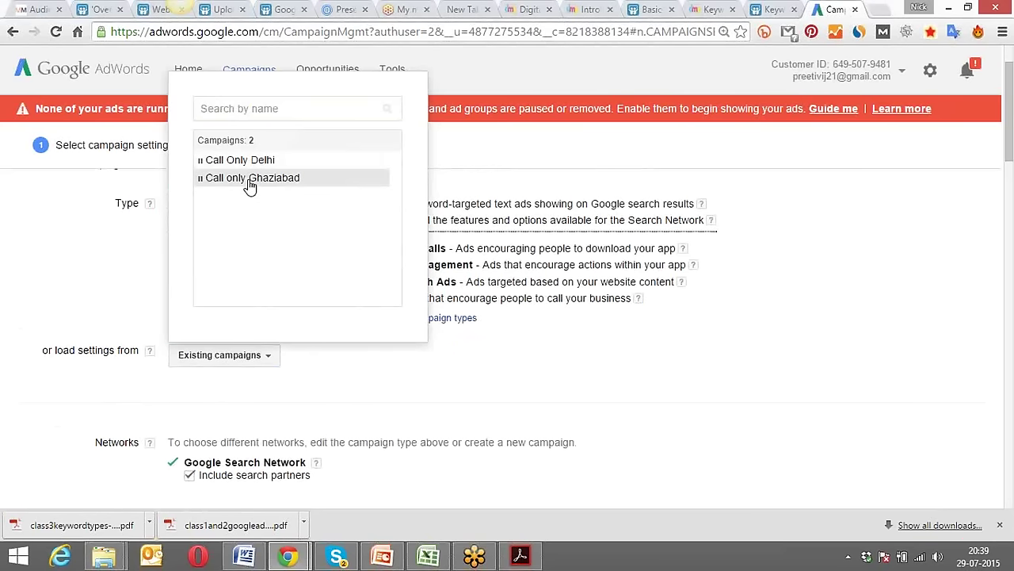
pyautogui.click(133, 248)
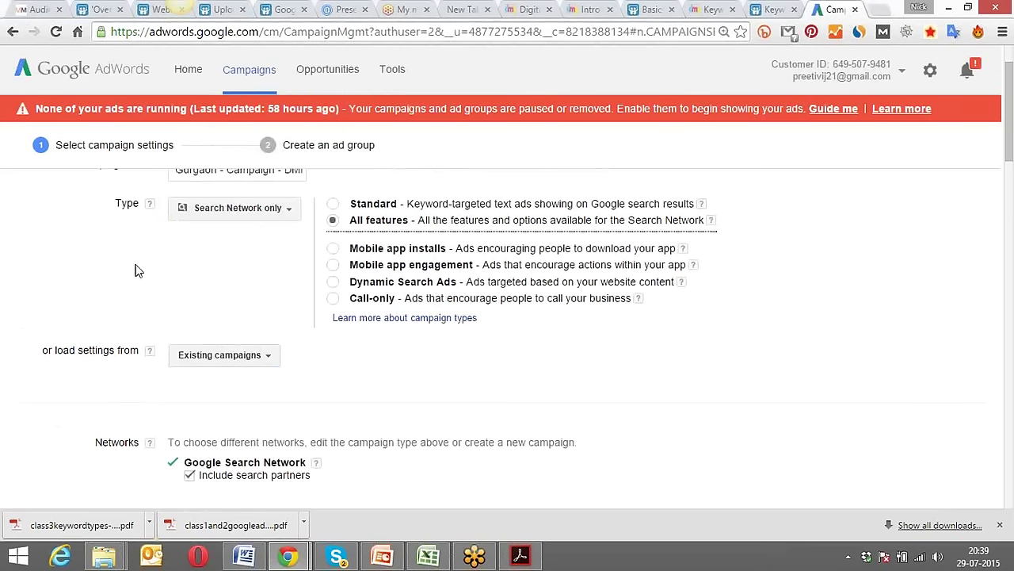
pyautogui.click(270, 361)
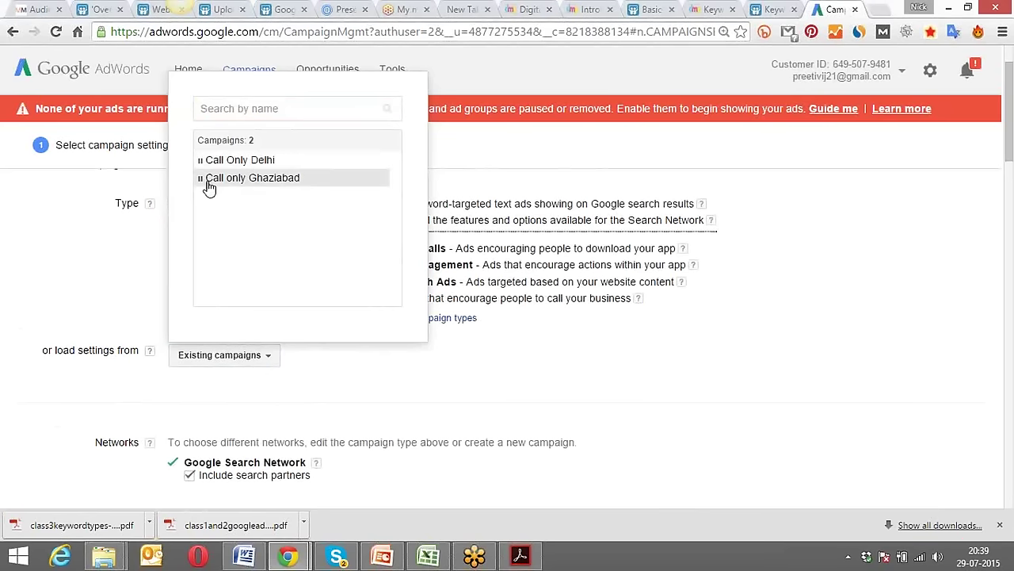
pyautogui.click(126, 283)
pyautogui.scroll(-3, 125, 283)
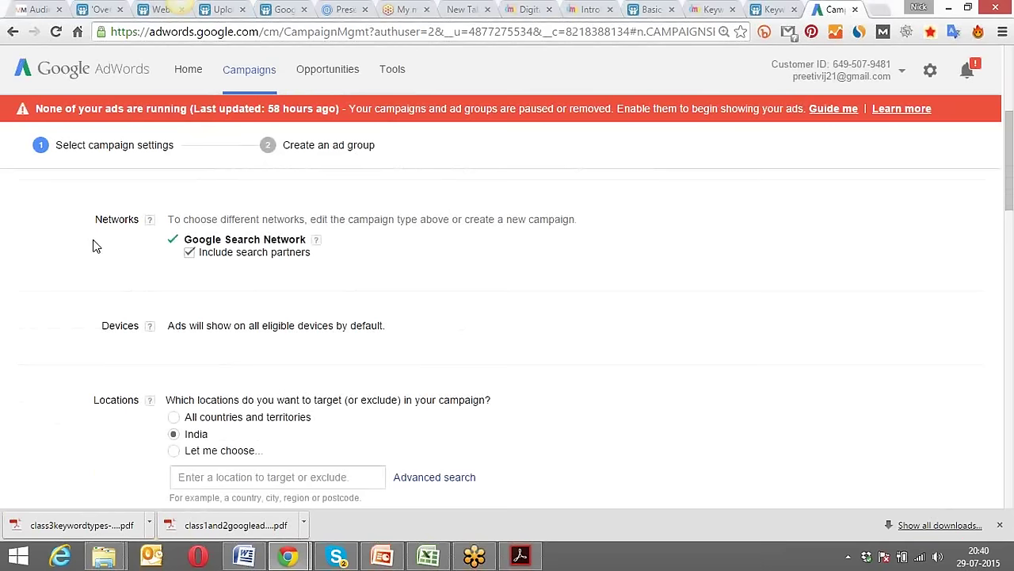
# Uncheck 'Include search partners' and review the note about ads on all eligible devices.
pyautogui.click(190, 253)
pyautogui.scroll(-1, 361, 271)
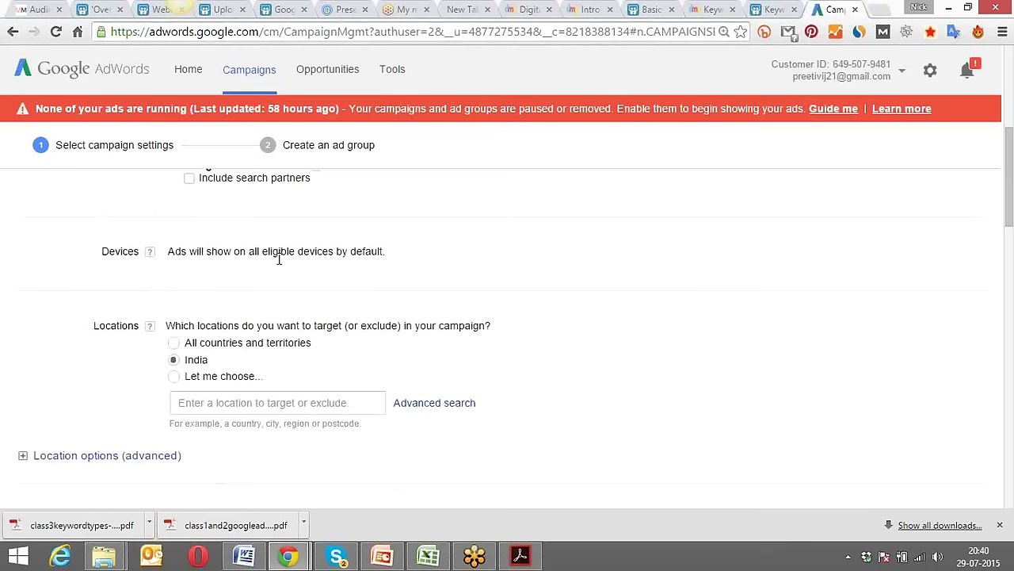
pyautogui.scroll(5, 428, 243)
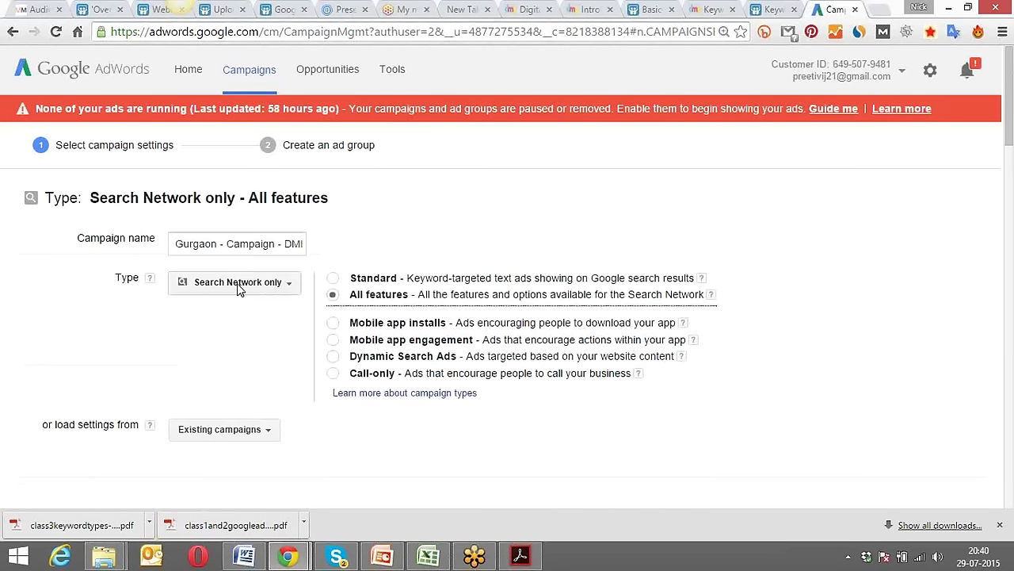
pyautogui.scroll(-4, 239, 290)
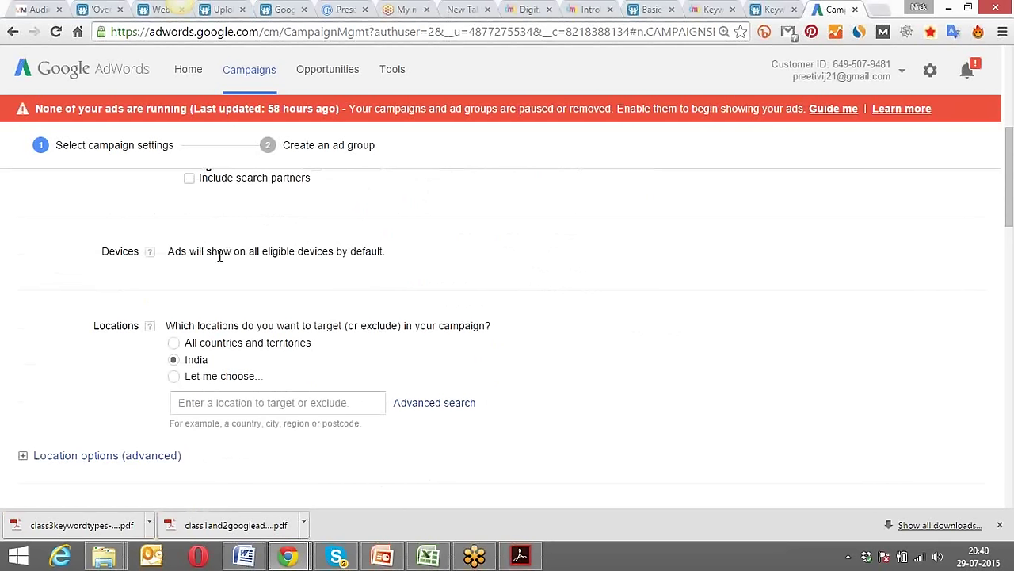
pyautogui.moveTo(217, 252); pyautogui.dragTo(386, 243)
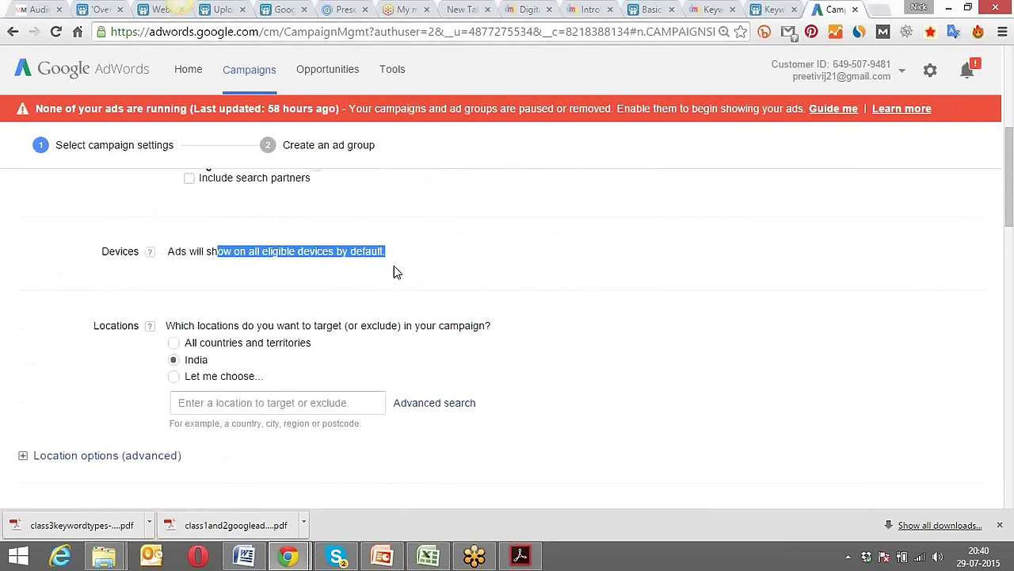
pyautogui.click(394, 266)
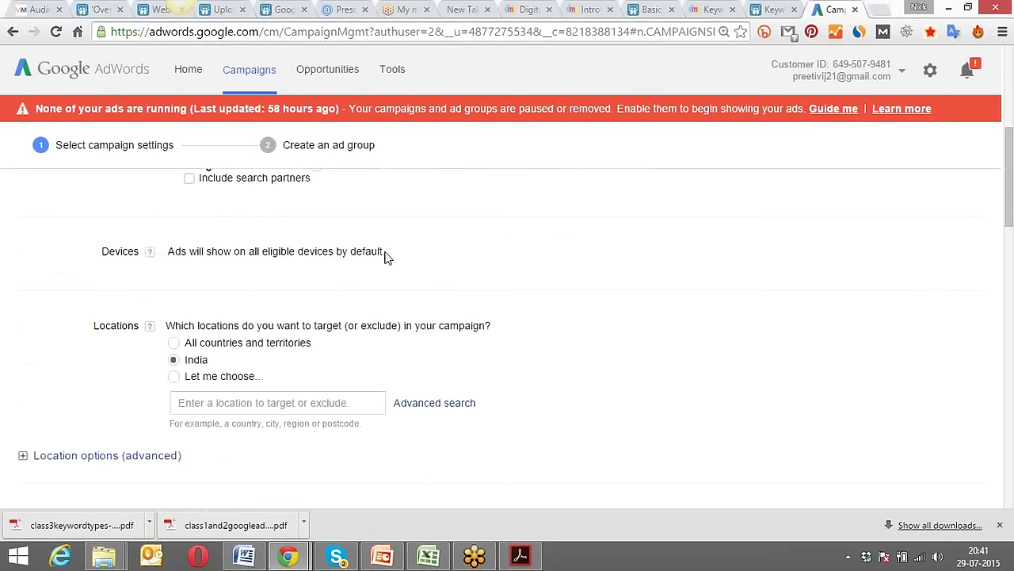
pyautogui.moveTo(385, 254); pyautogui.dragTo(200, 280)
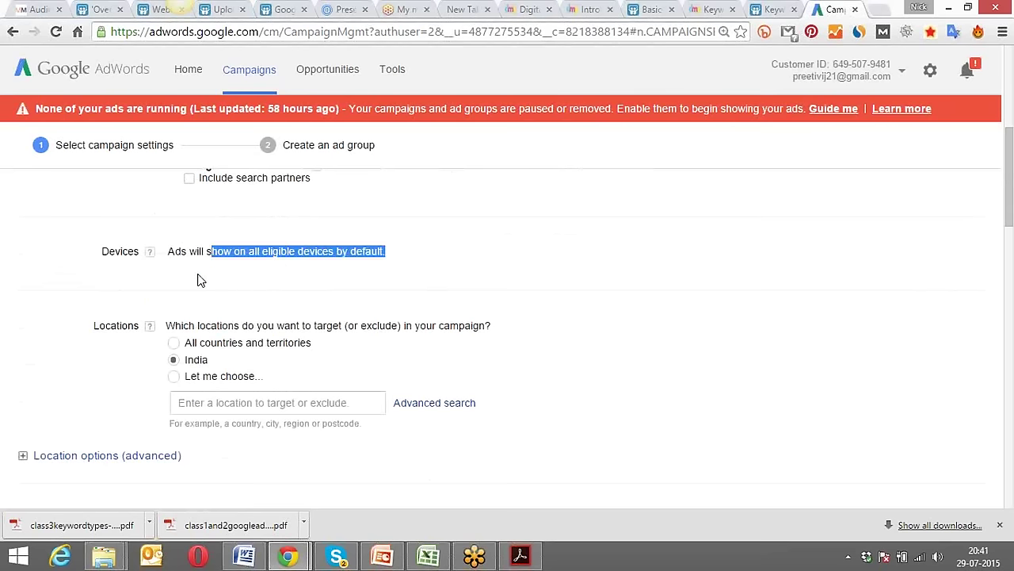
pyautogui.click(199, 280)
pyautogui.scroll(-1, 210, 281)
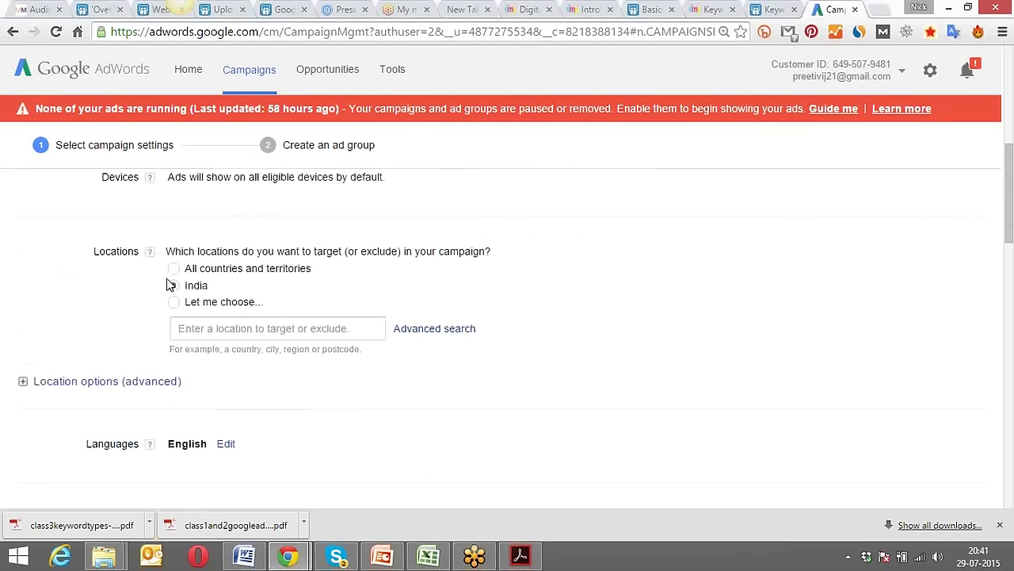
# Add Gurgaon, Haryana, India as the only target location and open the Advanced search map.
pyautogui.click(214, 329)
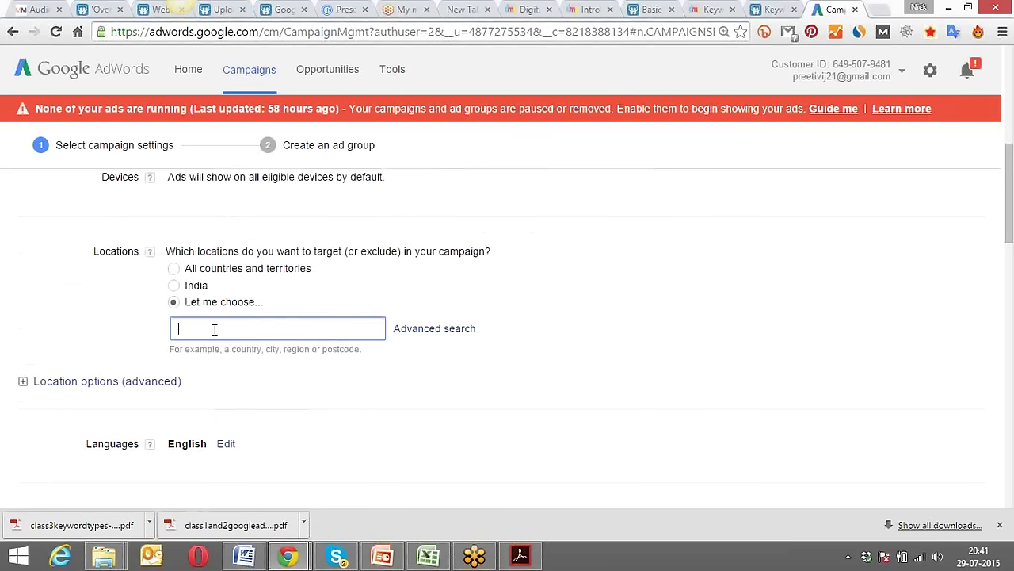
pyautogui.write('gurgaon')
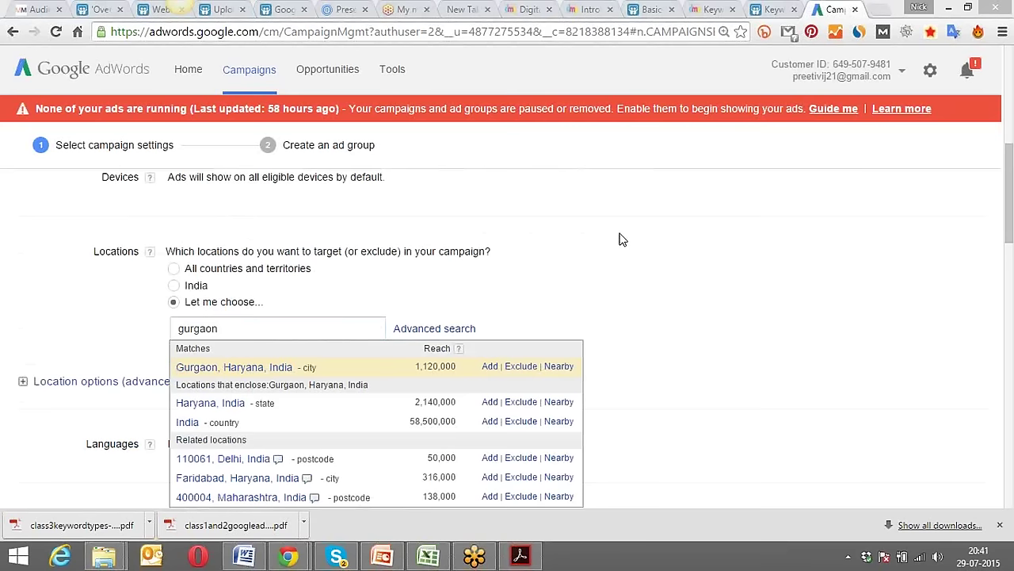
pyautogui.click(491, 367)
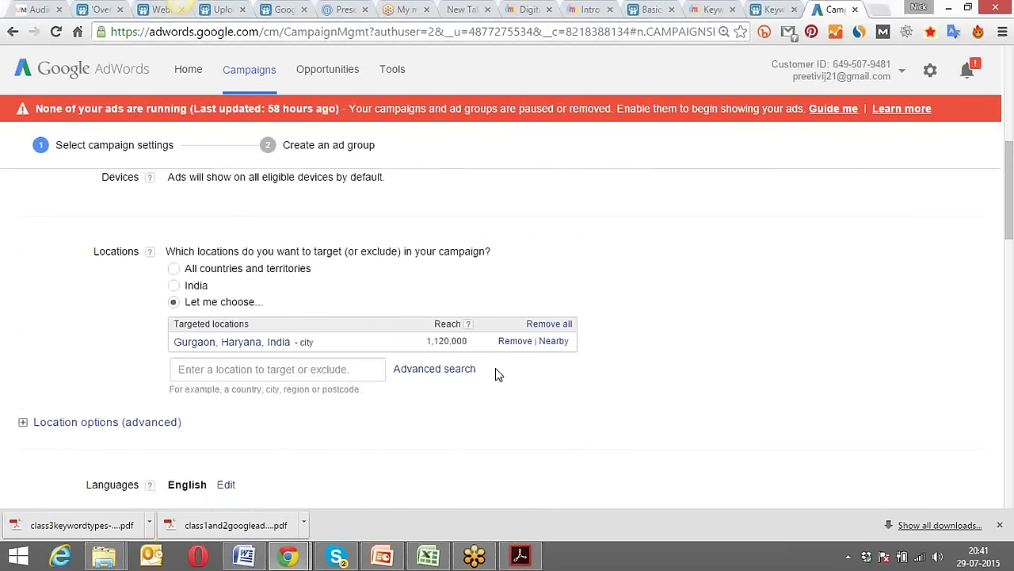
pyautogui.click(444, 373)
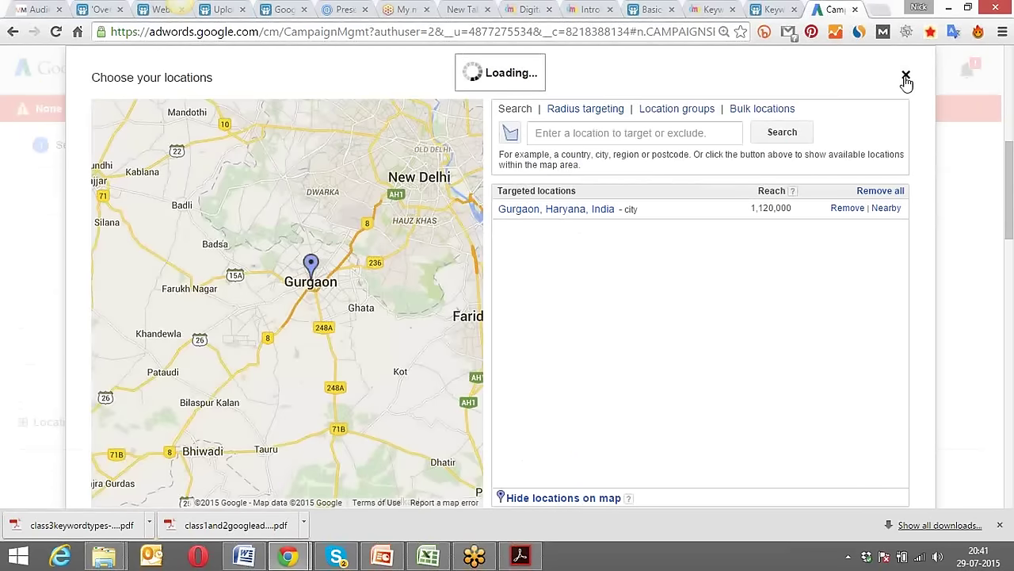
pyautogui.click(906, 77)
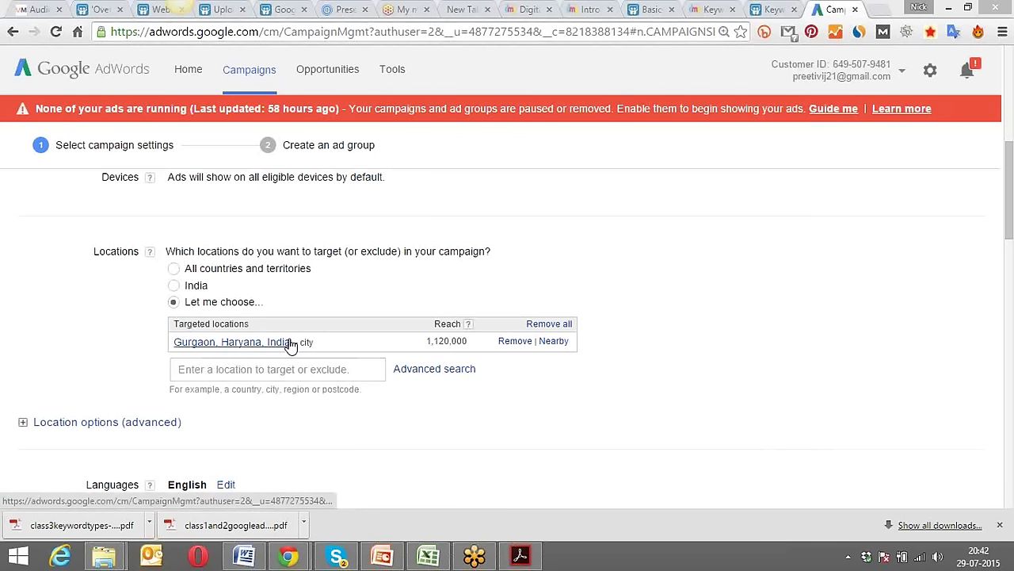
pyautogui.click(427, 371)
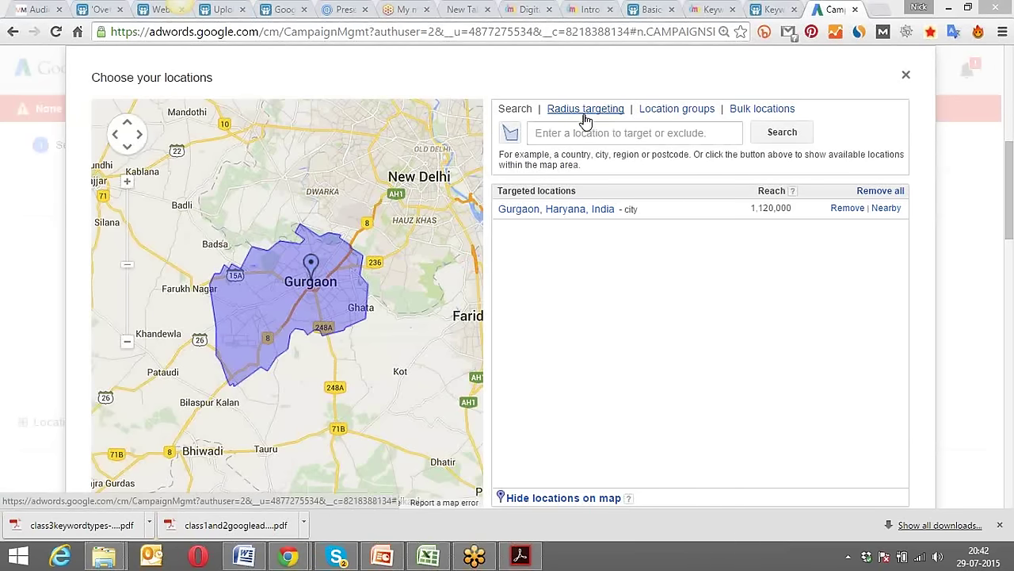
# Target a radius around Gurgaon in kilometres, previewing the default 20 km.
pyautogui.click(585, 111)
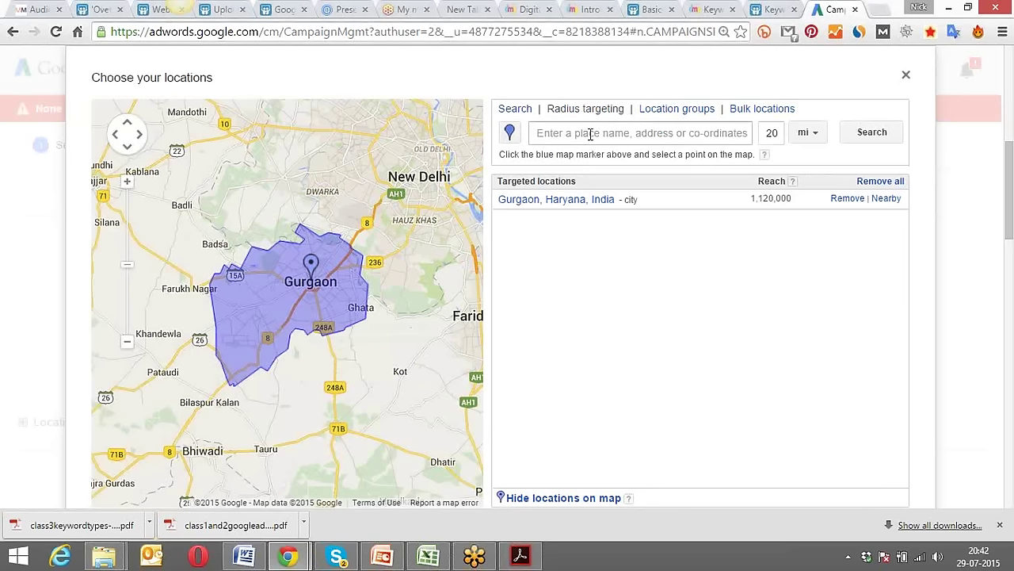
pyautogui.click(589, 134)
pyautogui.write('gur')
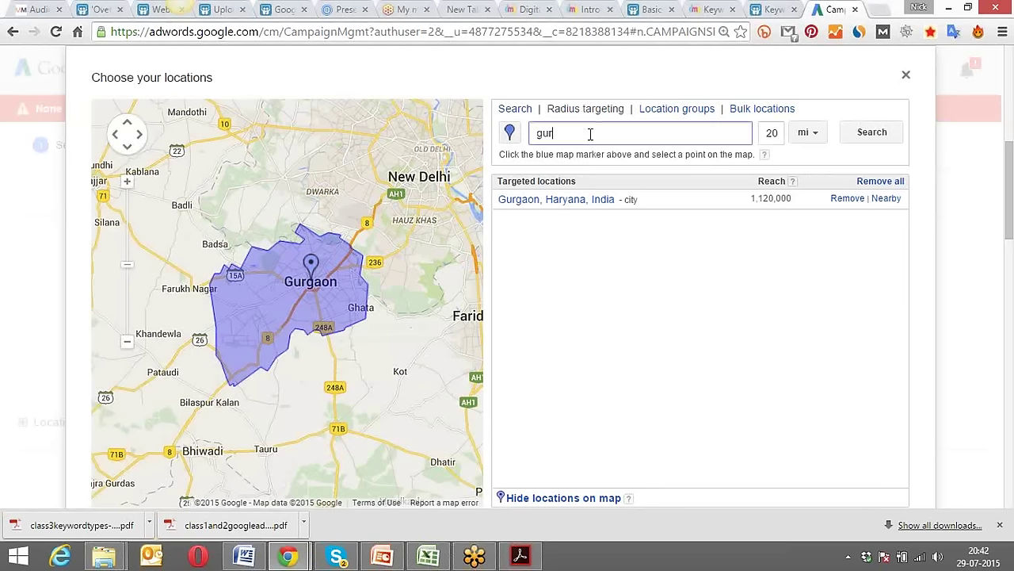
pyautogui.write('gaon')
pyautogui.click(824, 141)
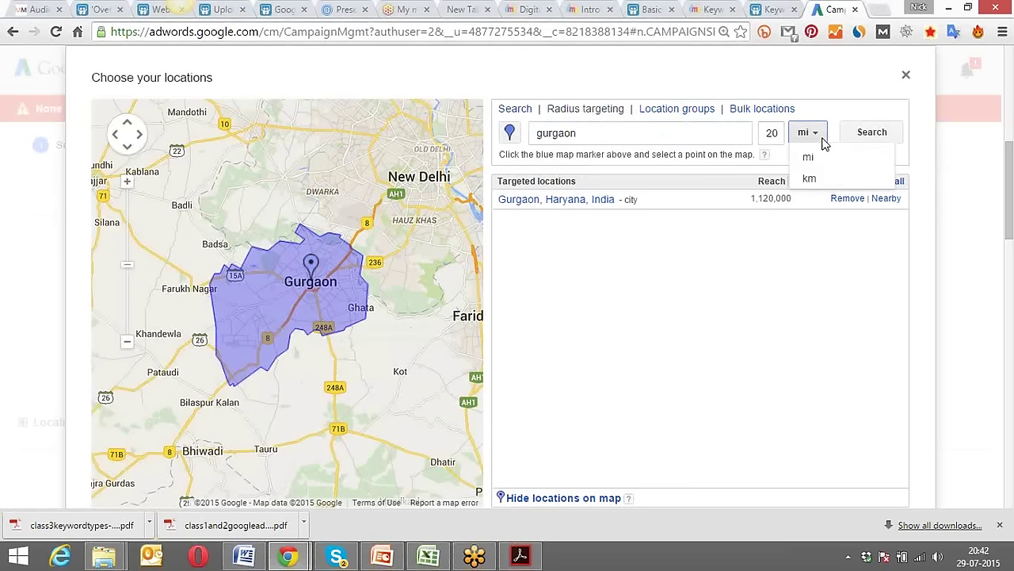
pyautogui.click(821, 180)
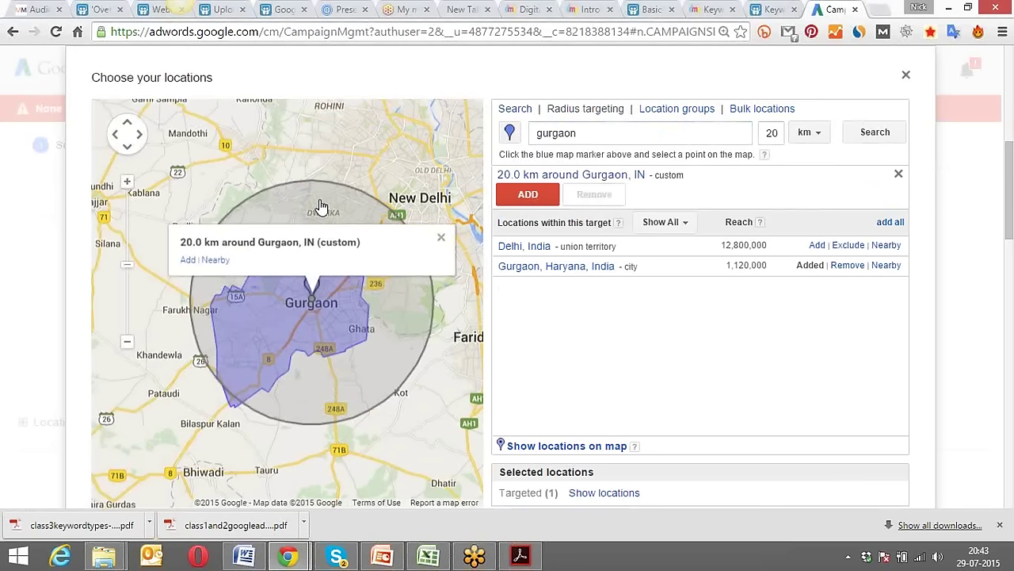
pyautogui.click(441, 238)
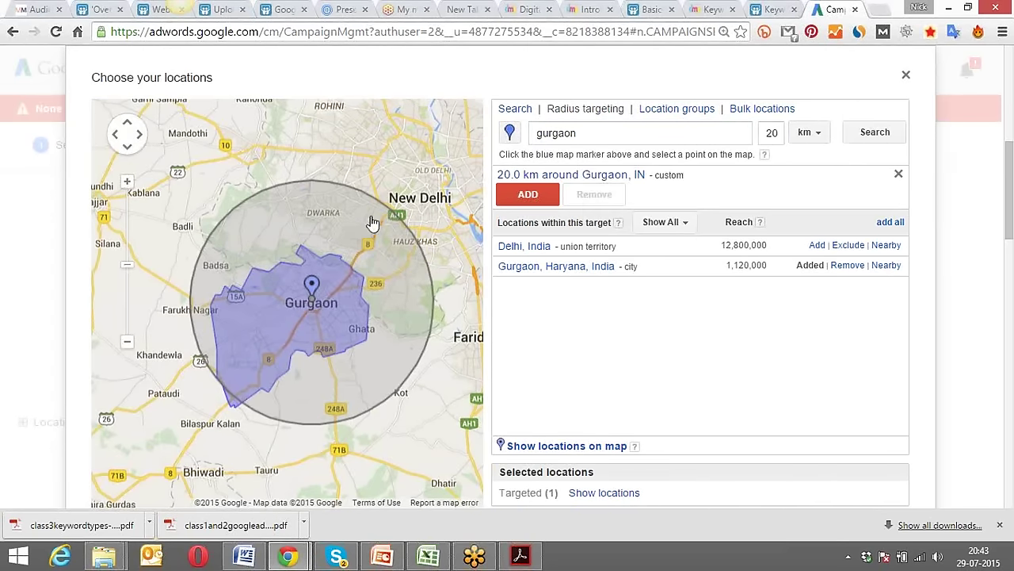
# Widen the radius around Gurgaon to 40 km.
pyautogui.doubleClick(770, 133)
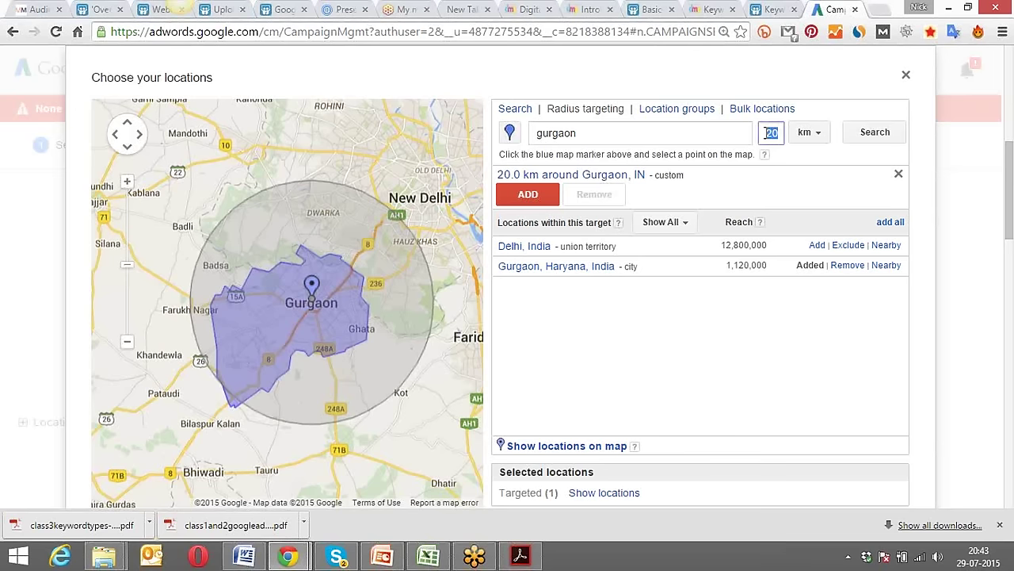
pyautogui.write('1')
pyautogui.write('0')
pyautogui.click(811, 160)
pyautogui.click(876, 137)
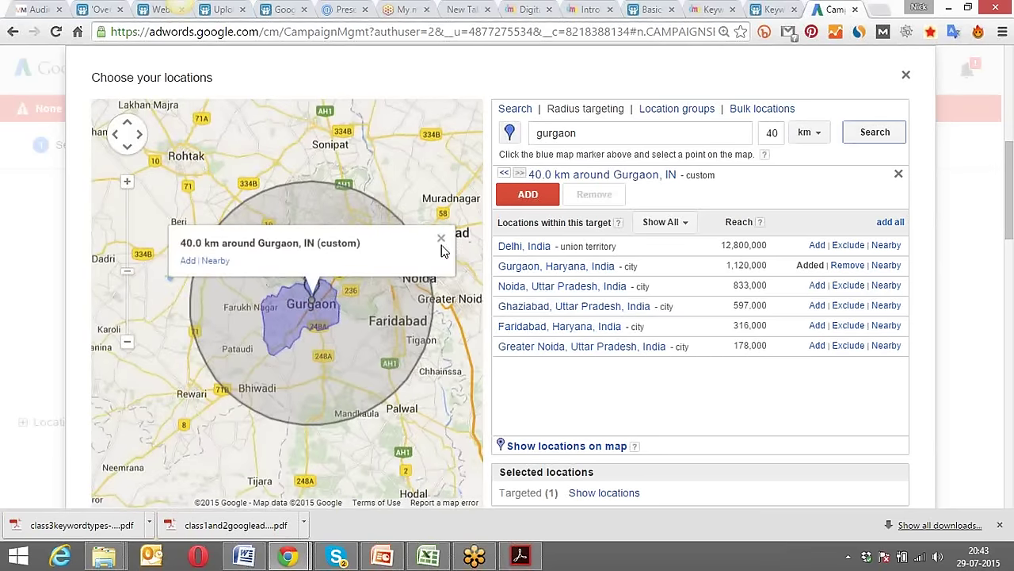
pyautogui.click(442, 238)
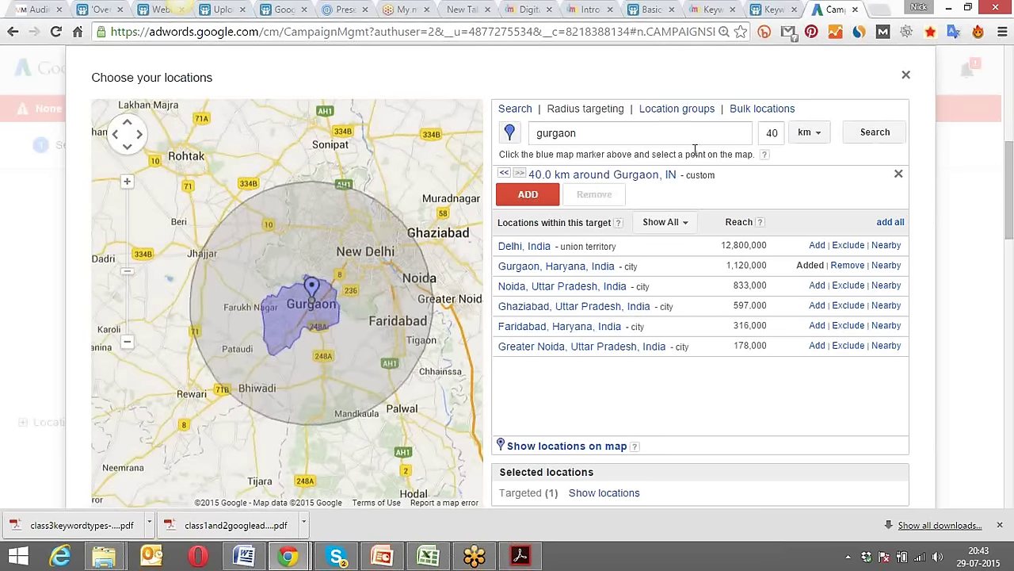
# Widen the radius to 350 km, then go back to searching locations by name.
pyautogui.doubleClick(770, 133)
pyautogui.write('350')
pyautogui.press('Return')
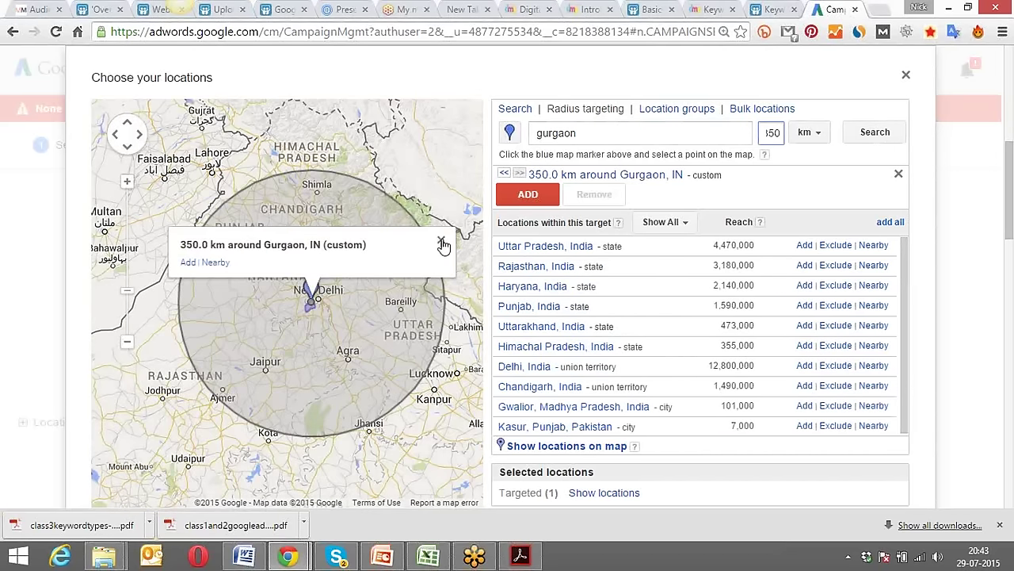
pyautogui.click(441, 239)
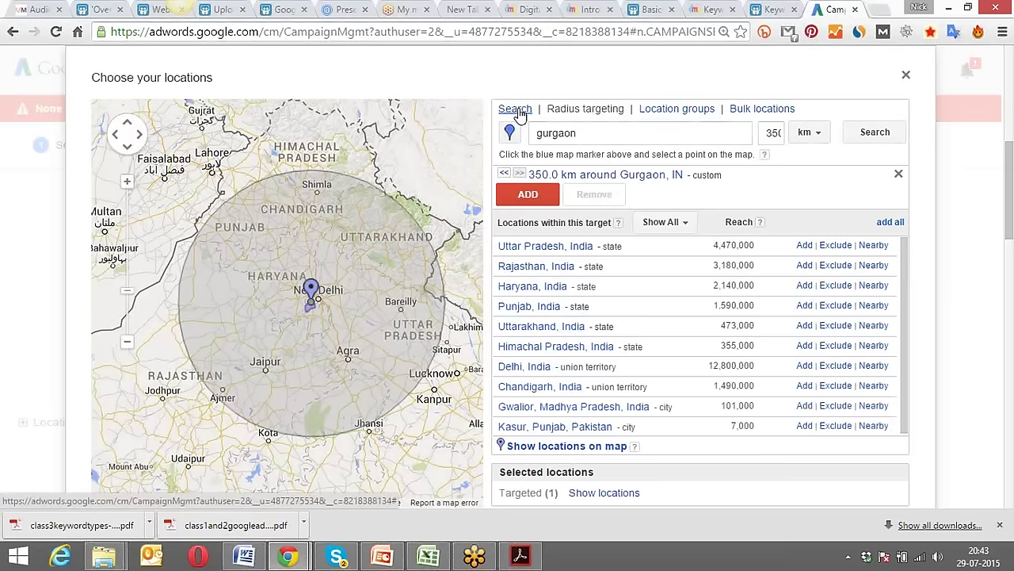
pyautogui.click(516, 111)
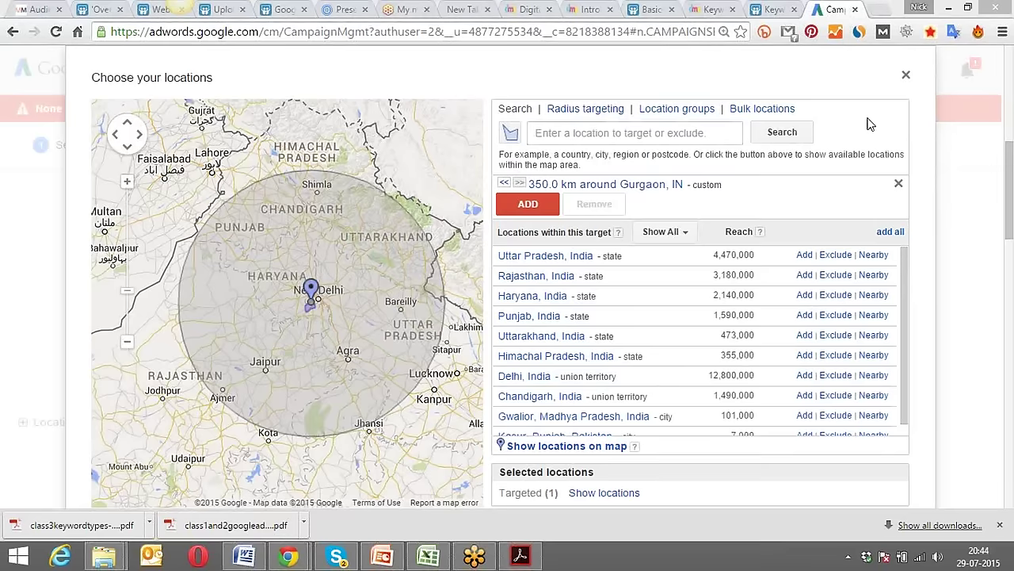
# Search for postcode 110045 and add it as a targeted location.
pyautogui.click(509, 134)
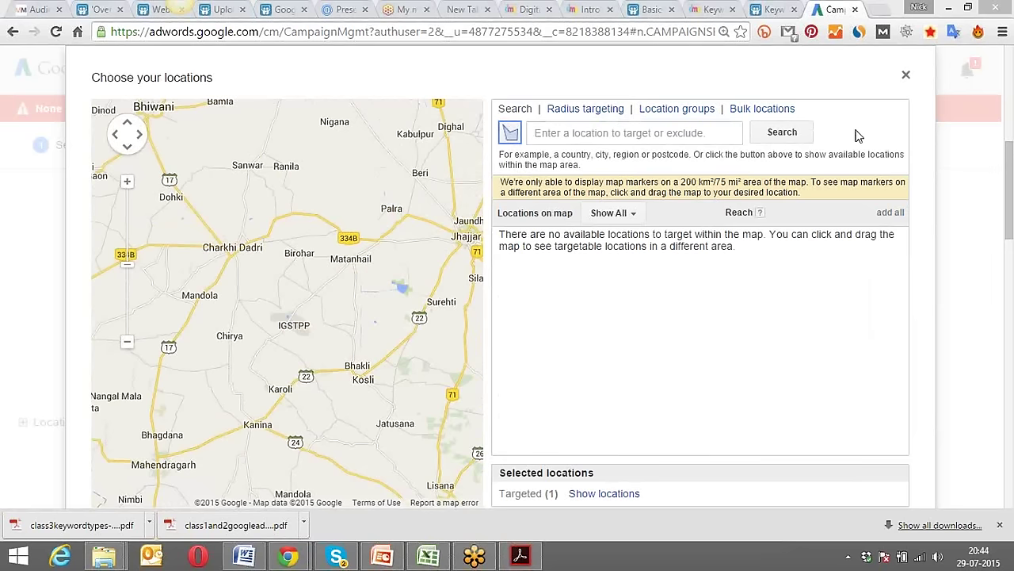
pyautogui.click(646, 136)
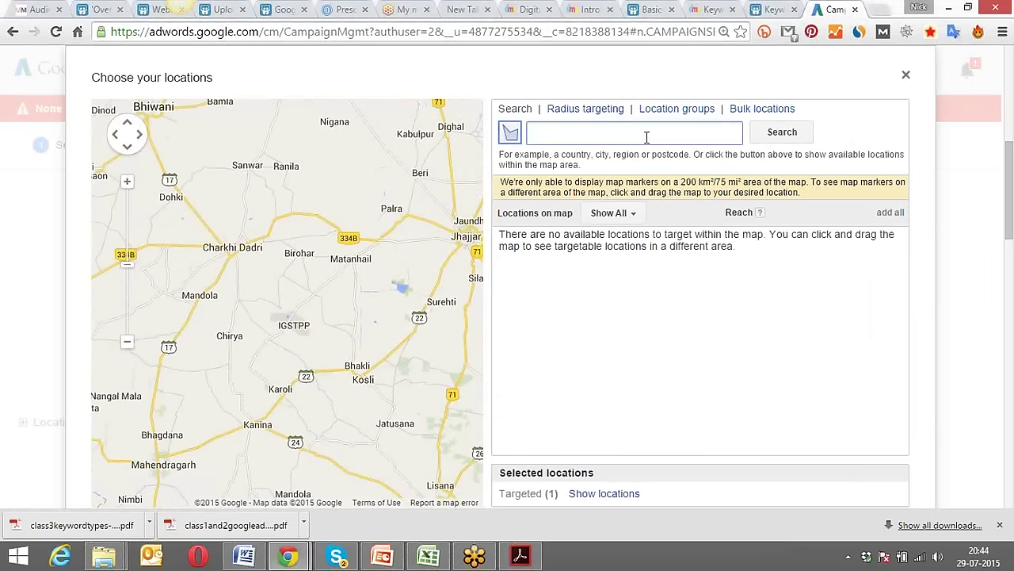
pyautogui.write('1100')
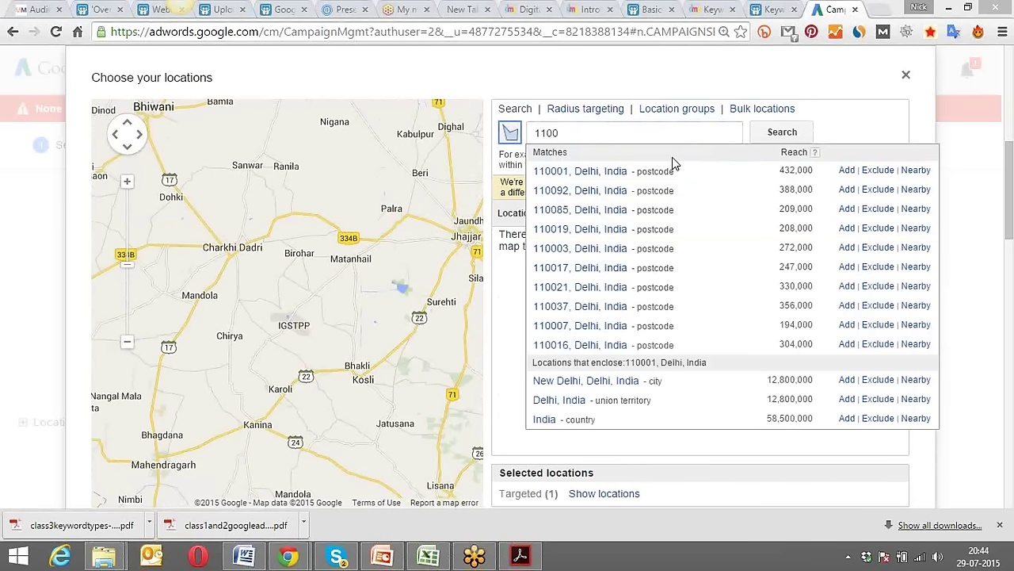
pyautogui.click(623, 132)
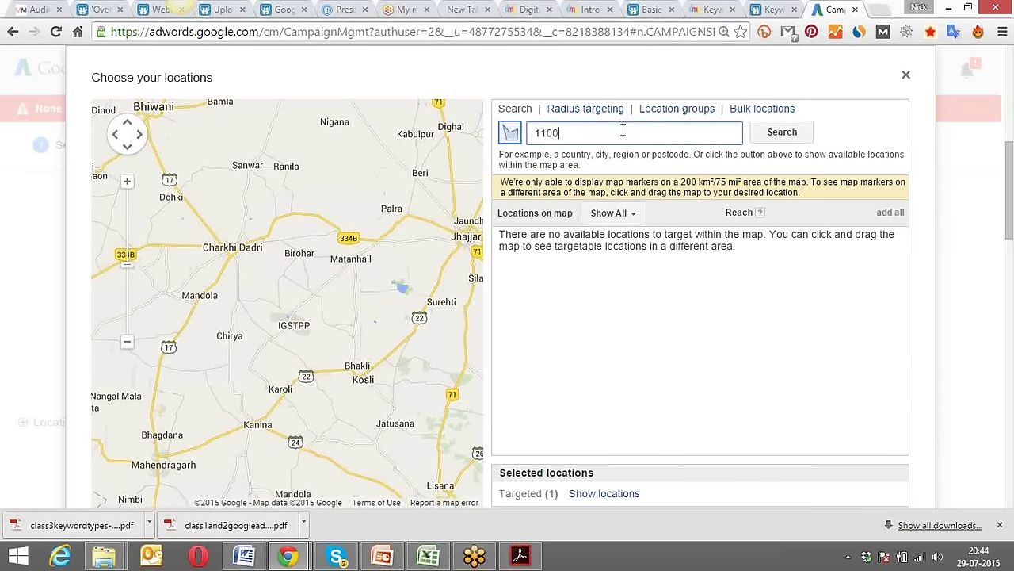
pyautogui.write('15')
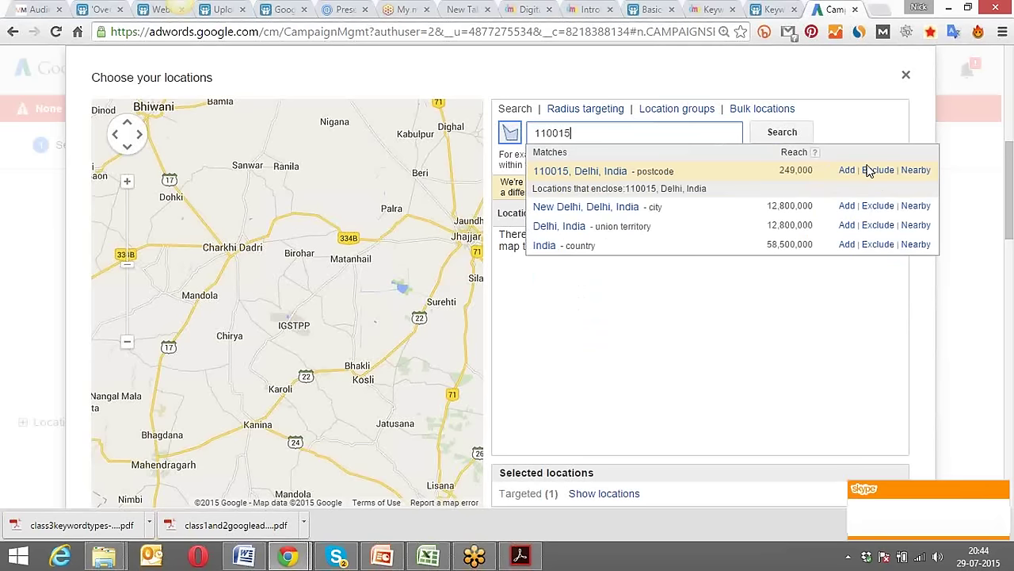
pyautogui.press('BackSpace')
pyautogui.press('BackSpace')
pyautogui.write('4')
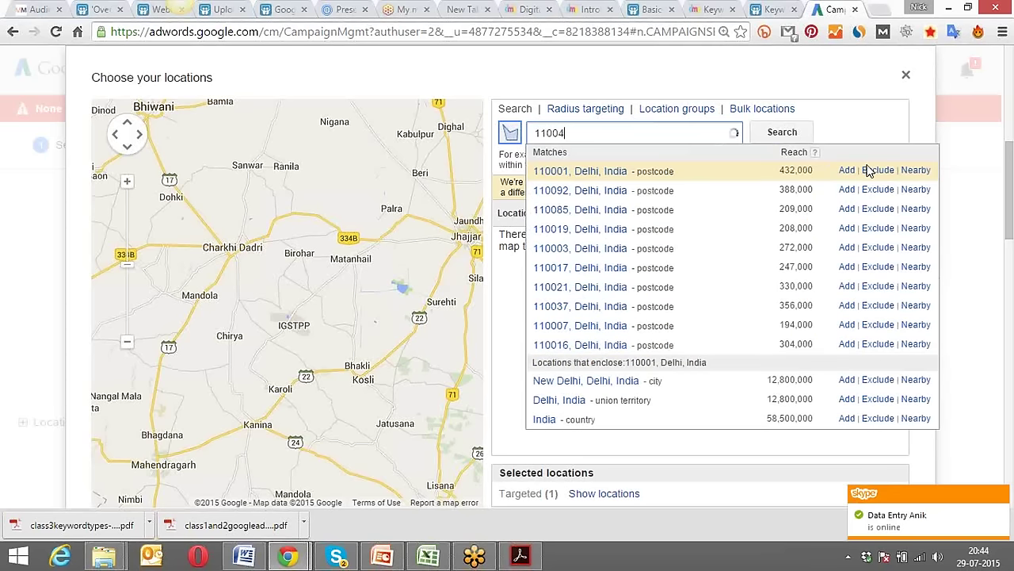
pyautogui.write('5')
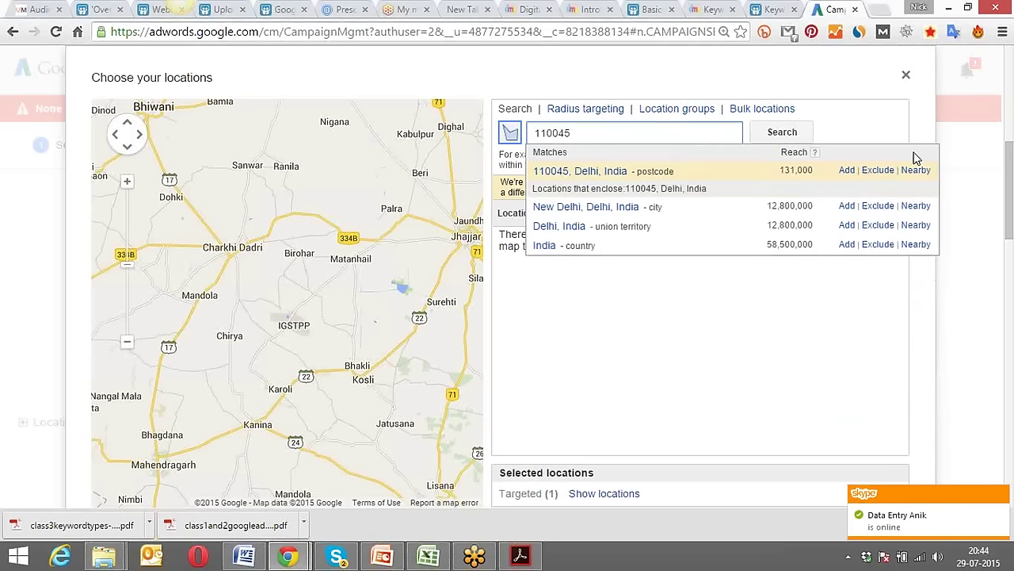
pyautogui.click(848, 170)
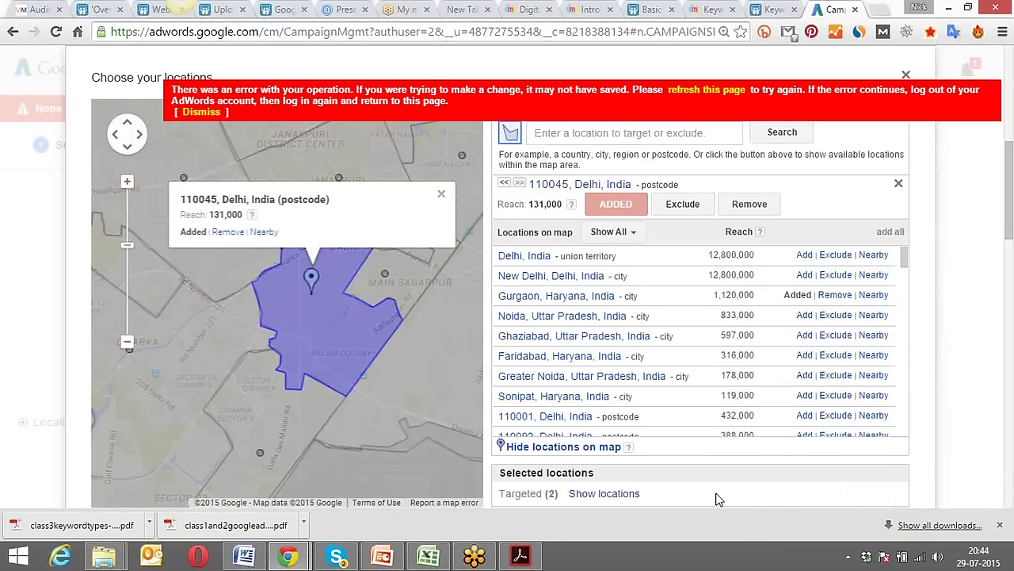
# Add postcode 110077 as well, dismiss the error banner, and scroll to Done.
pyautogui.click(642, 134)
pyautogui.write('1100')
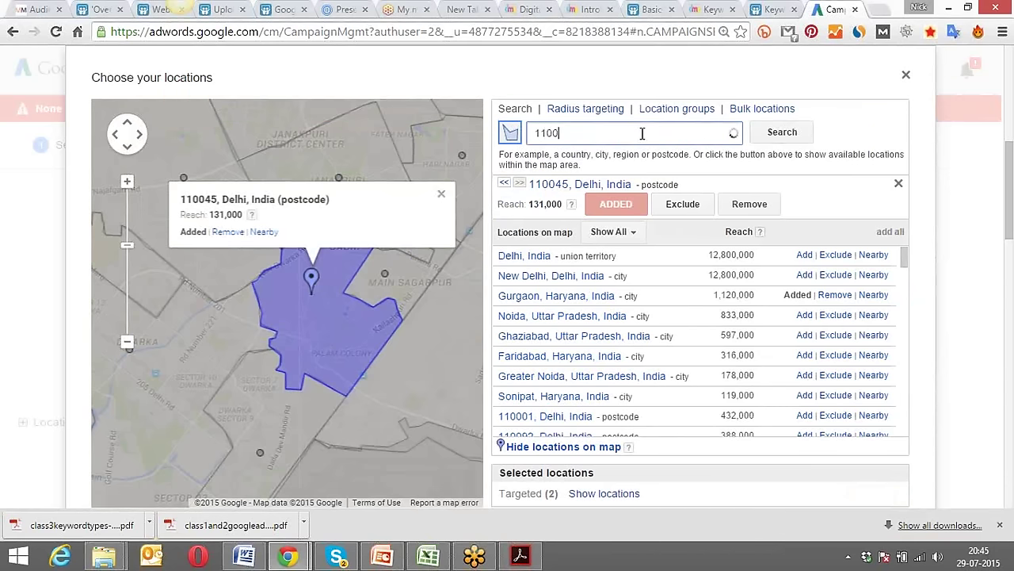
pyautogui.write('77')
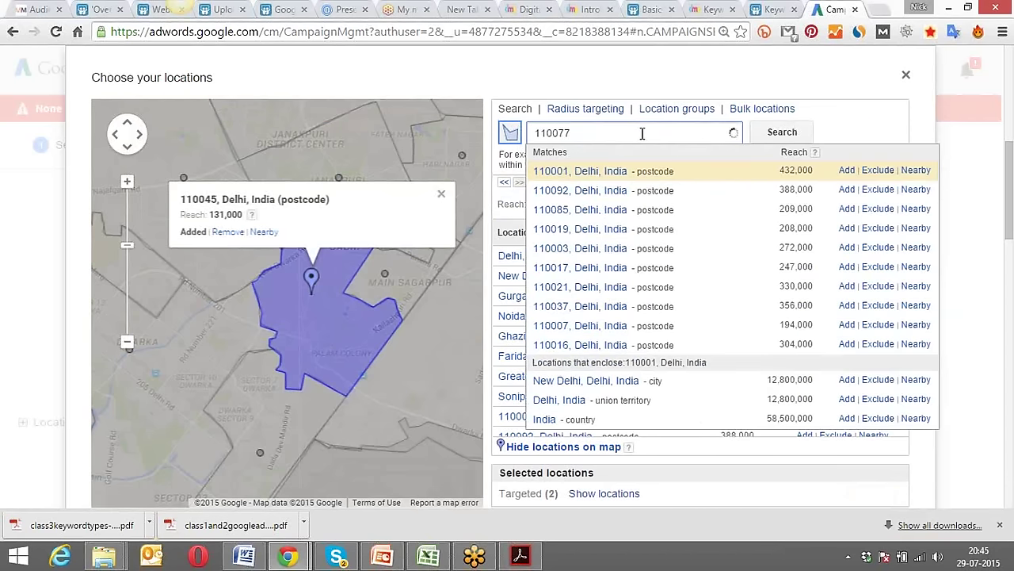
pyautogui.click(845, 172)
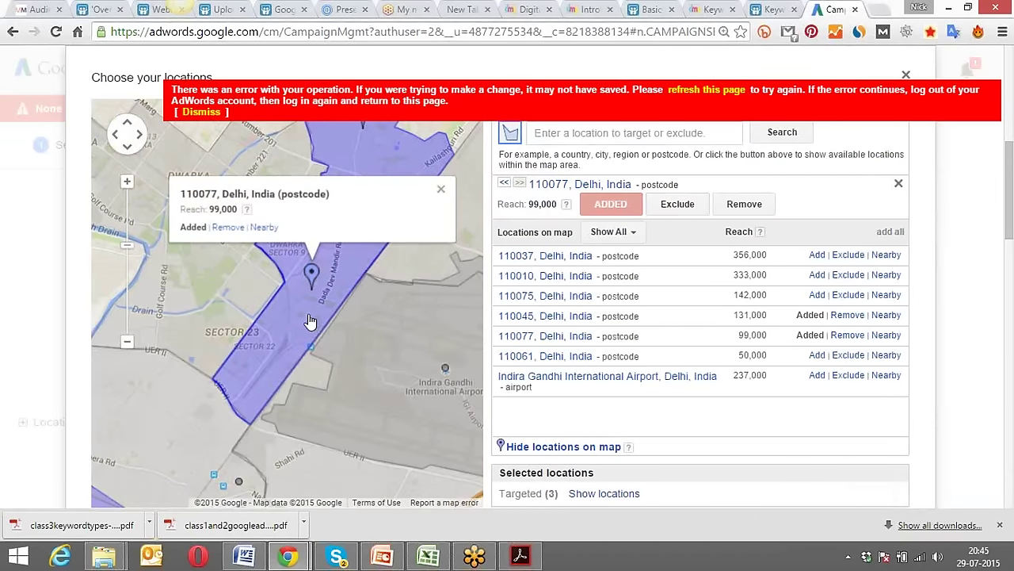
pyautogui.click(438, 194)
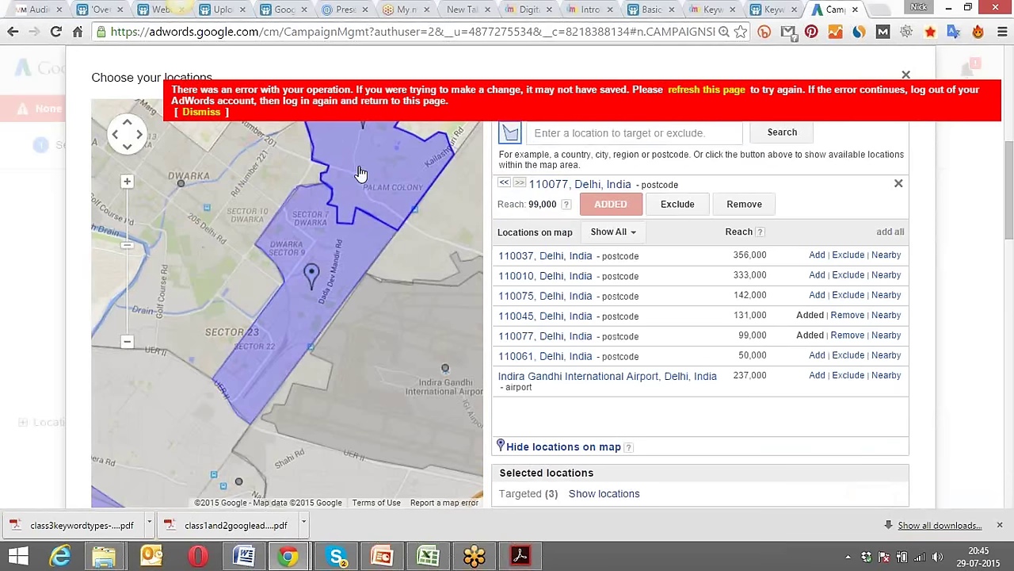
pyautogui.click(210, 112)
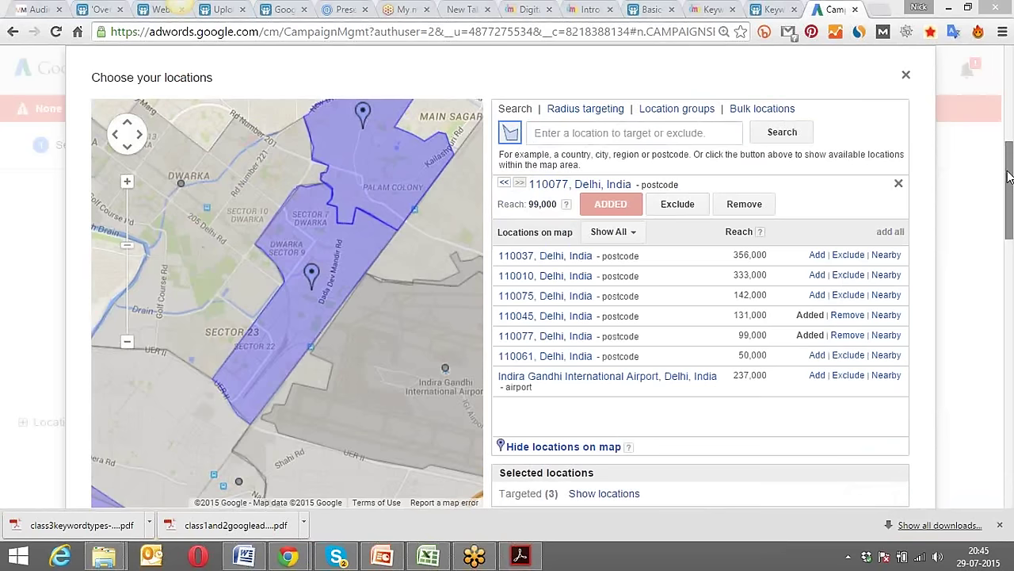
pyautogui.moveTo(1009, 189); pyautogui.dragTo(1009, 218)
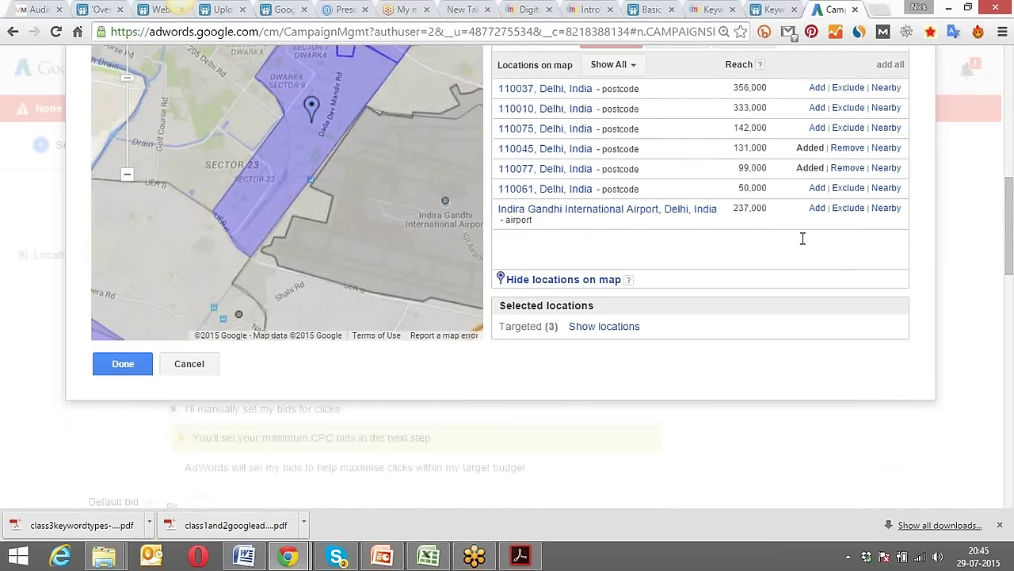
pyautogui.click(119, 366)
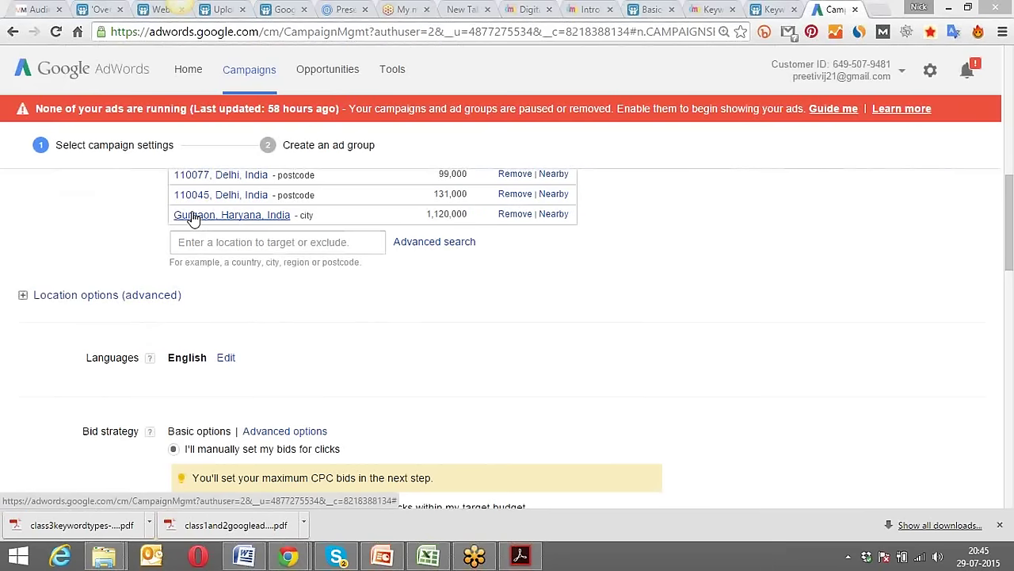
pyautogui.scroll(-1, 229, 301)
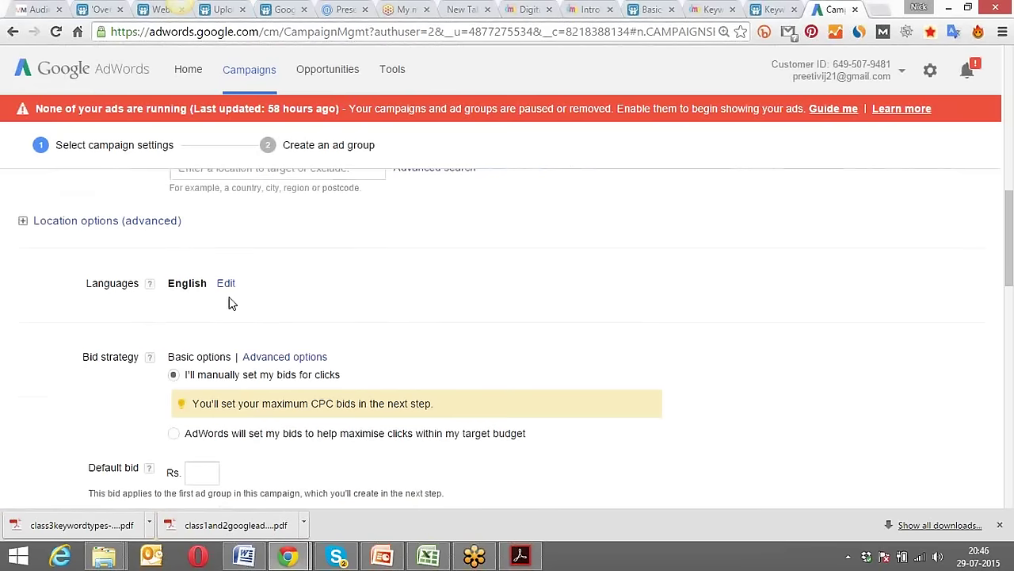
pyautogui.scroll(-1, 229, 301)
pyautogui.scroll(1, 229, 301)
# Expand 'Location options (advanced)' to reveal the Target and Exclude radio choices.
pyautogui.click(133, 226)
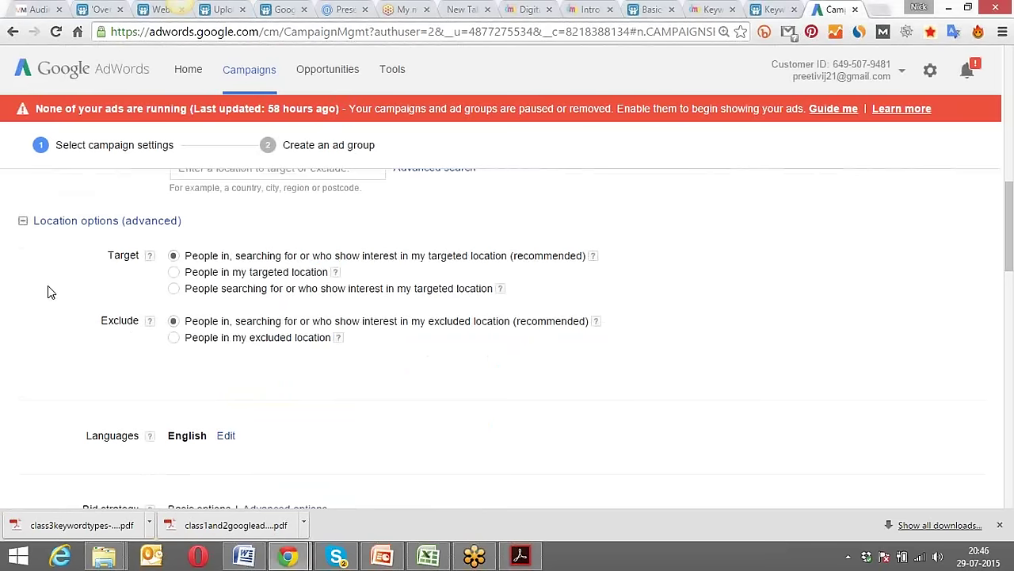
pyautogui.scroll(-1, 48, 291)
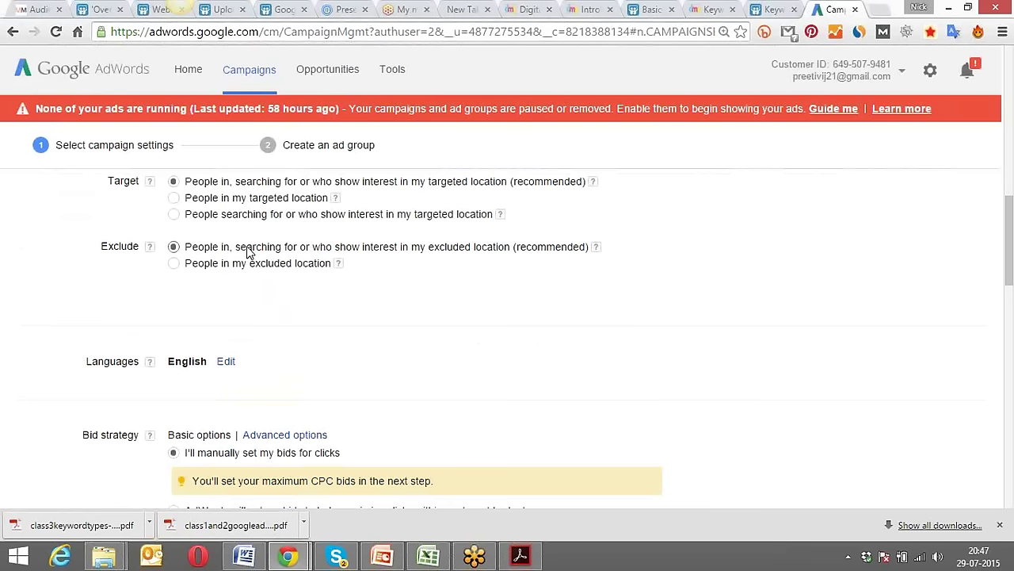
pyautogui.scroll(-2, 77, 322)
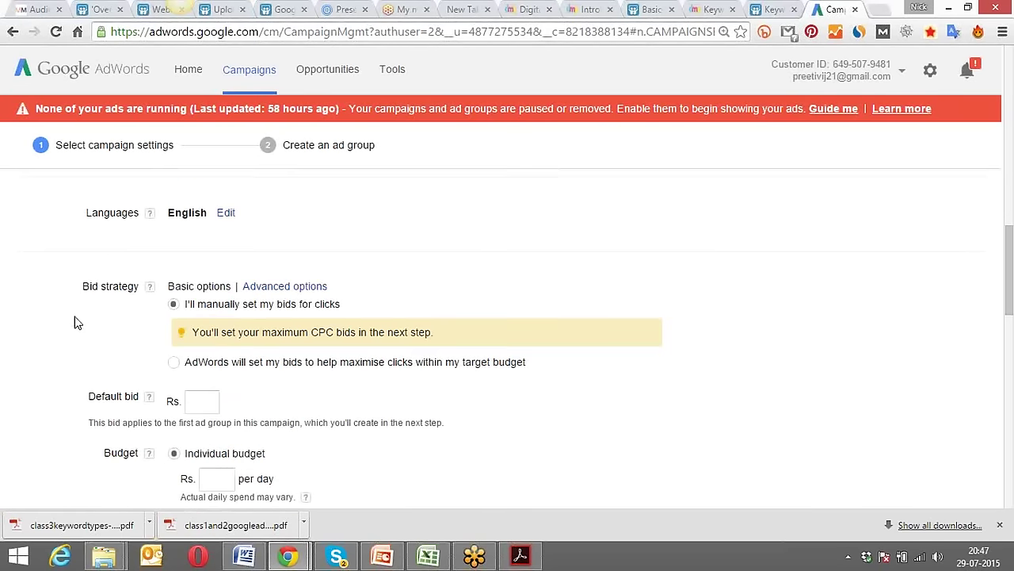
# Expand the Languages checkbox list, leaving English as the only ticked language.
pyautogui.click(226, 214)
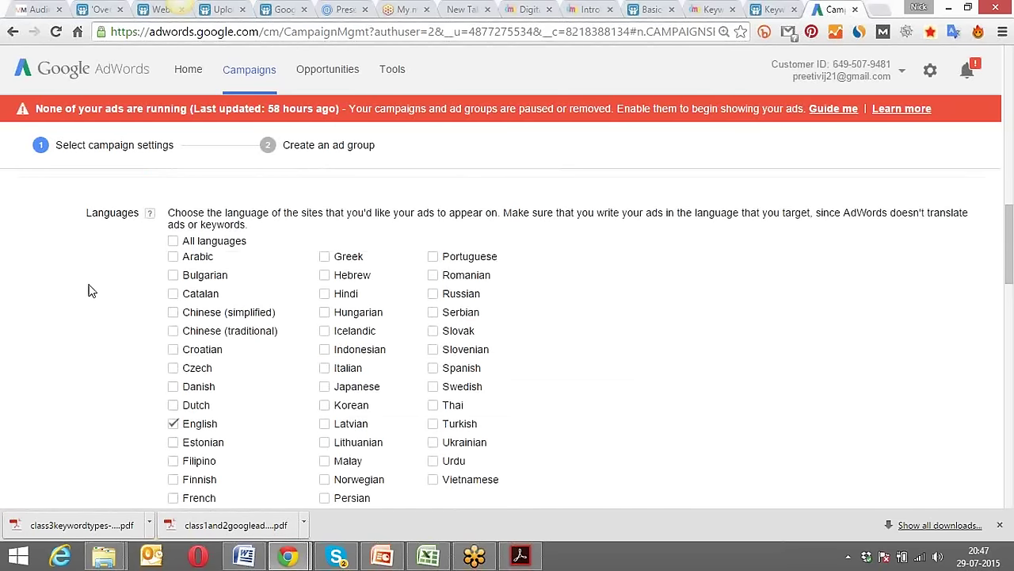
pyautogui.scroll(-1, 91, 291)
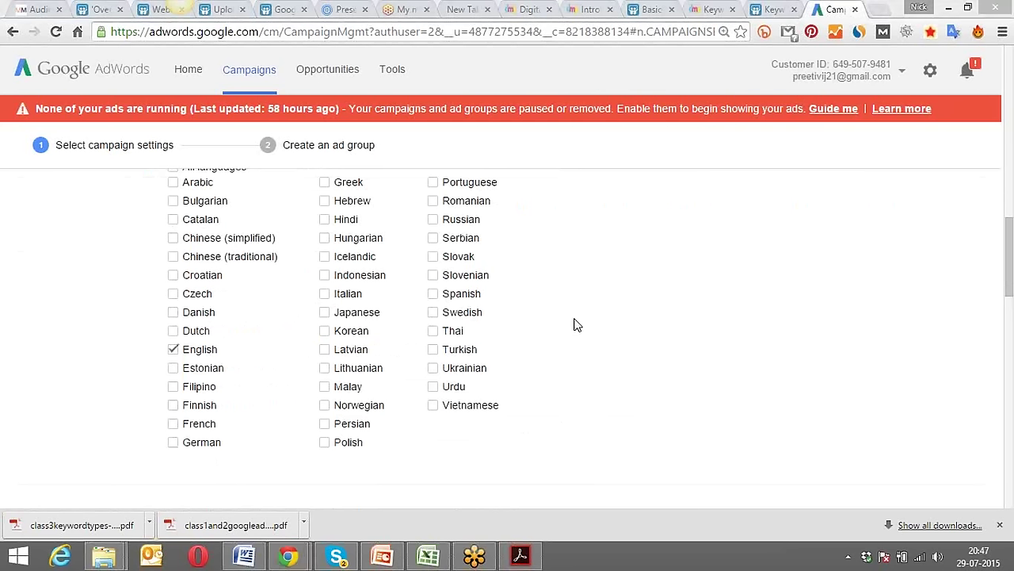
pyautogui.scroll(2, 585, 317)
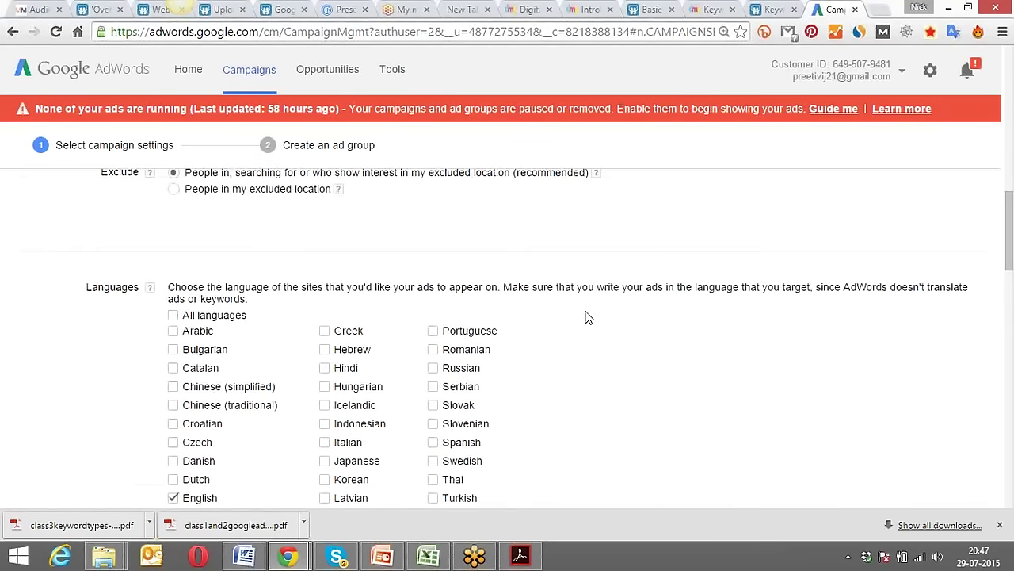
pyautogui.scroll(-2, 584, 317)
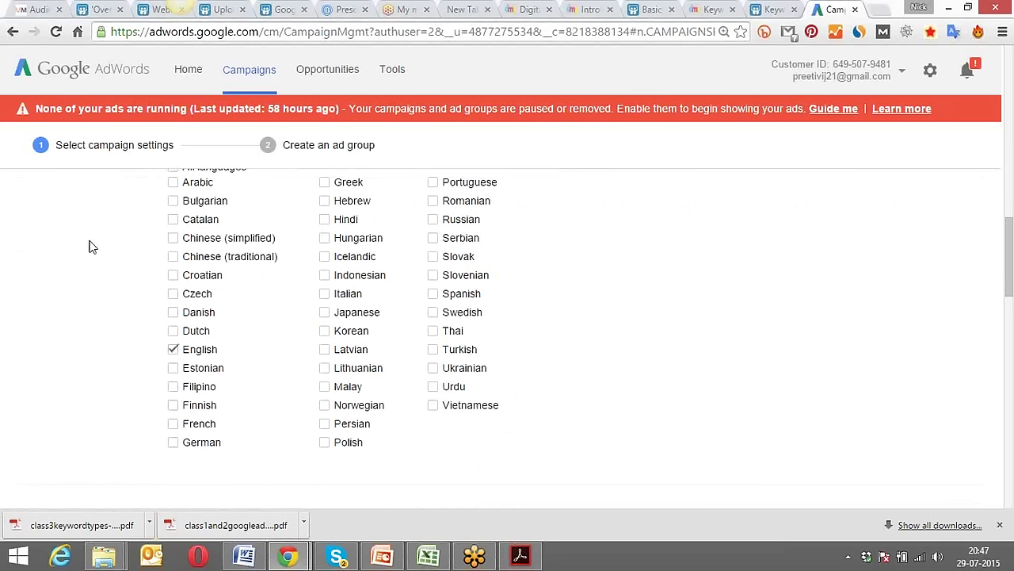
pyautogui.scroll(4, 89, 247)
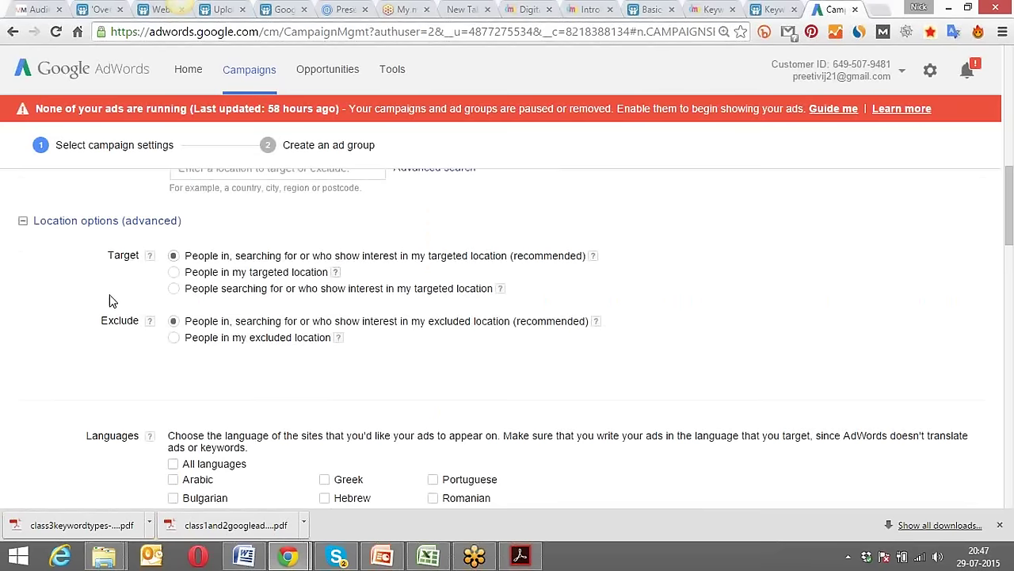
pyautogui.scroll(-1, 110, 300)
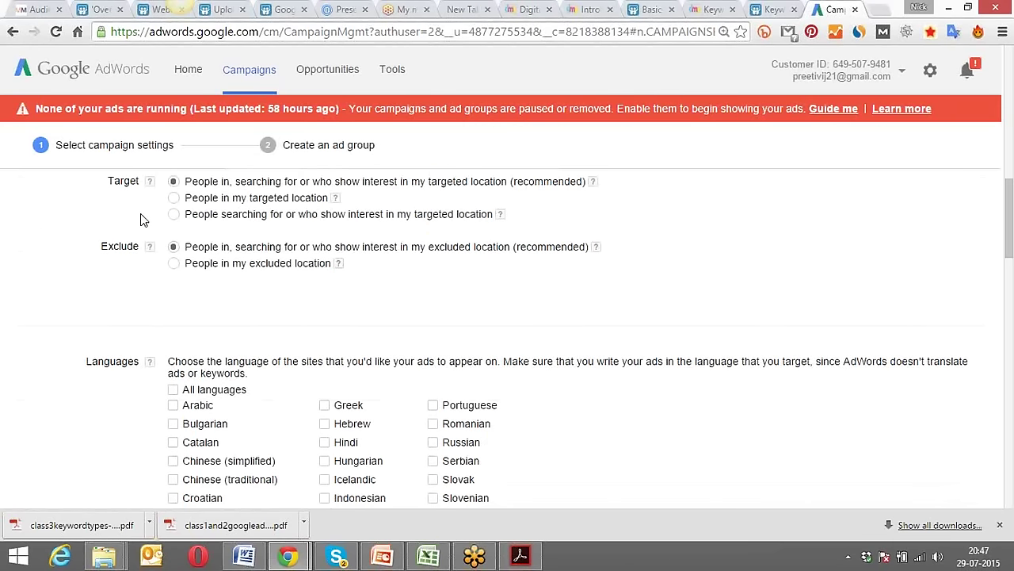
pyautogui.scroll(-3, 68, 287)
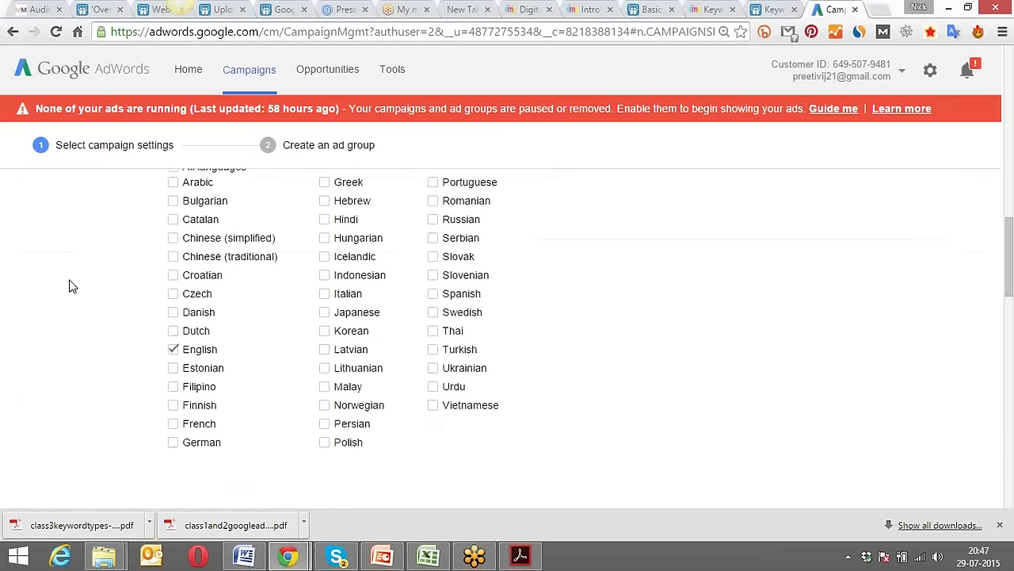
pyautogui.scroll(-4, 72, 279)
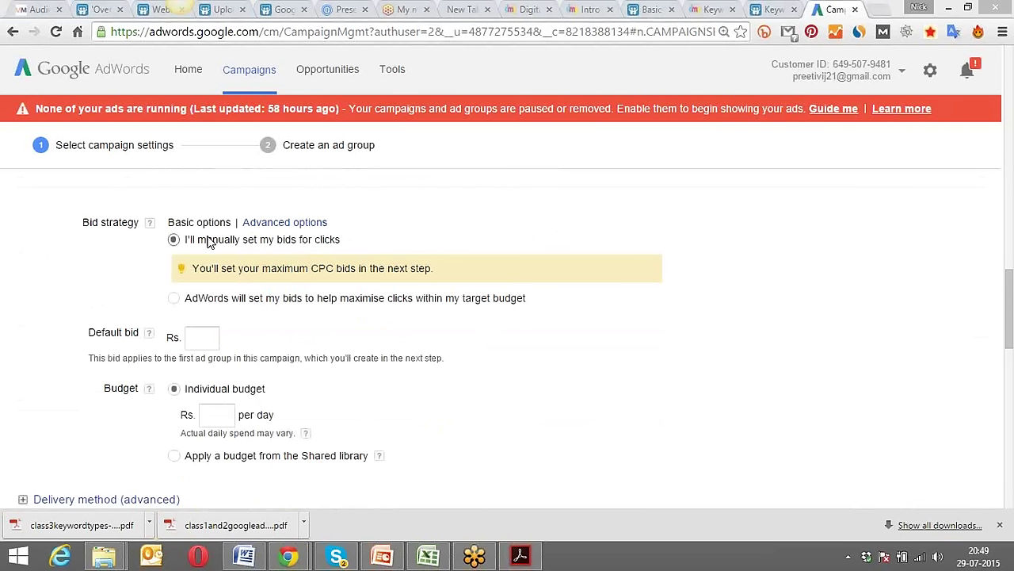
# Enter a default bid of Rs. 50 and a daily budget of Rs. 500.
pyautogui.click(205, 336)
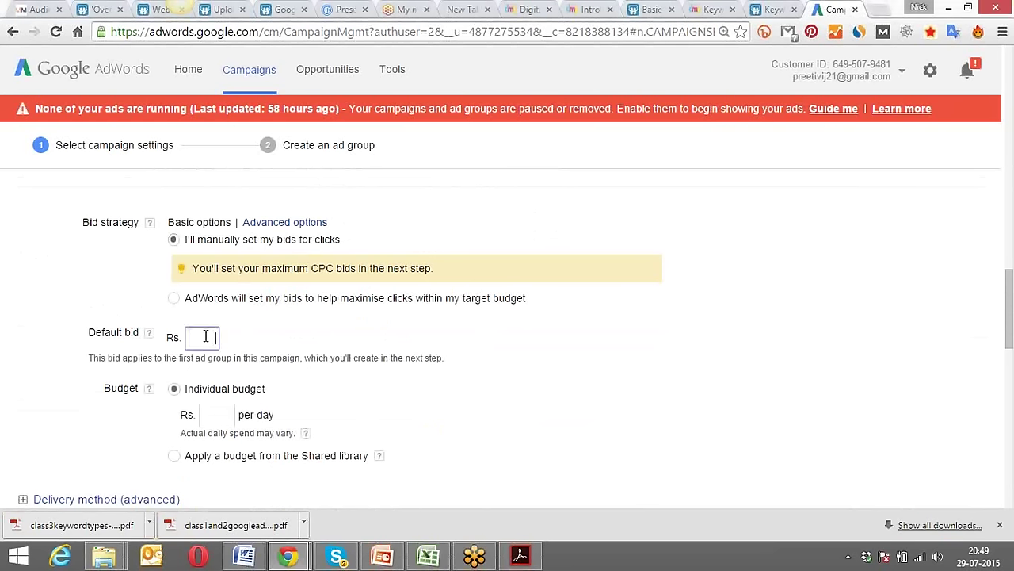
pyautogui.write('50')
pyautogui.click(213, 413)
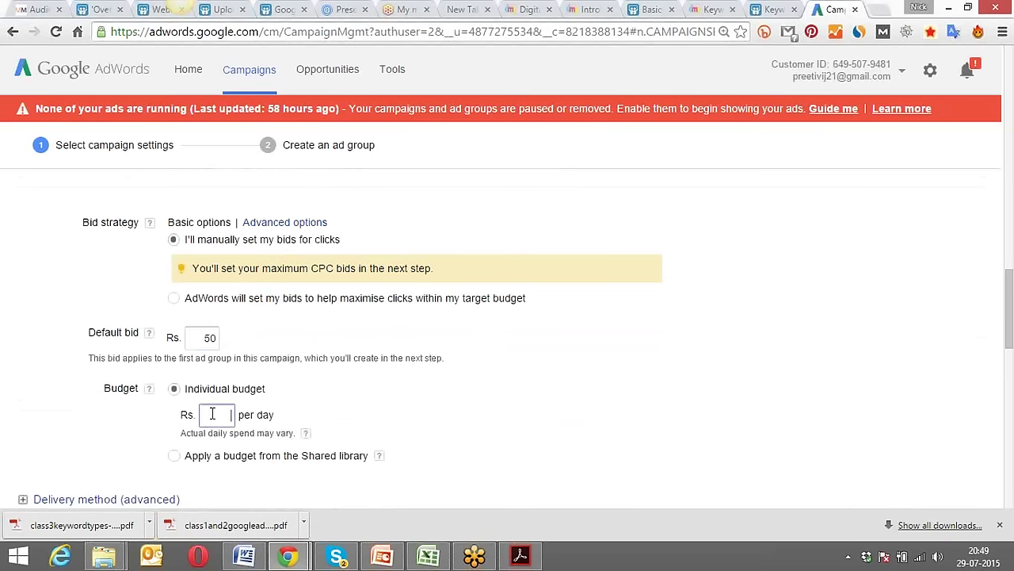
pyautogui.write('500')
pyautogui.click(87, 418)
# Highlight the Bid strategy label and the 500 budget amount for emphasis, then scroll down.
pyautogui.moveTo(217, 415); pyautogui.dragTo(233, 414)
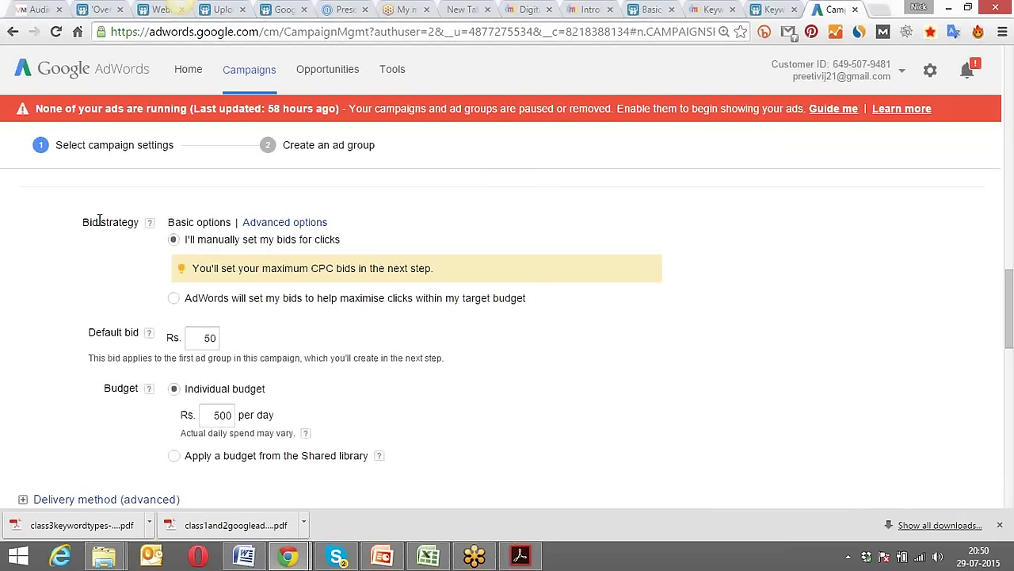
pyautogui.moveTo(82, 224); pyautogui.dragTo(140, 219)
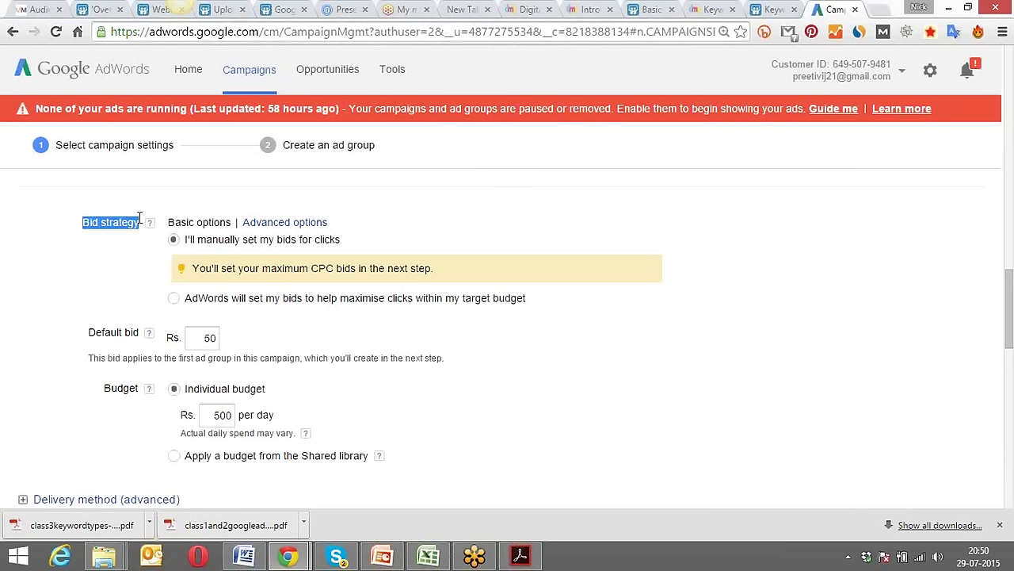
pyautogui.click(75, 297)
pyautogui.scroll(-2, 100, 262)
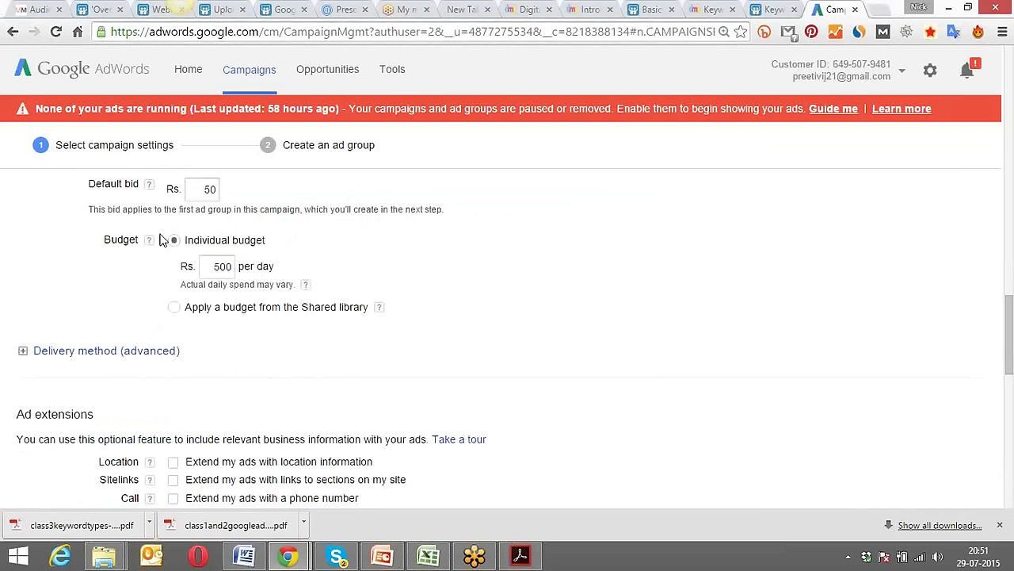
pyautogui.moveTo(212, 265); pyautogui.dragTo(232, 264)
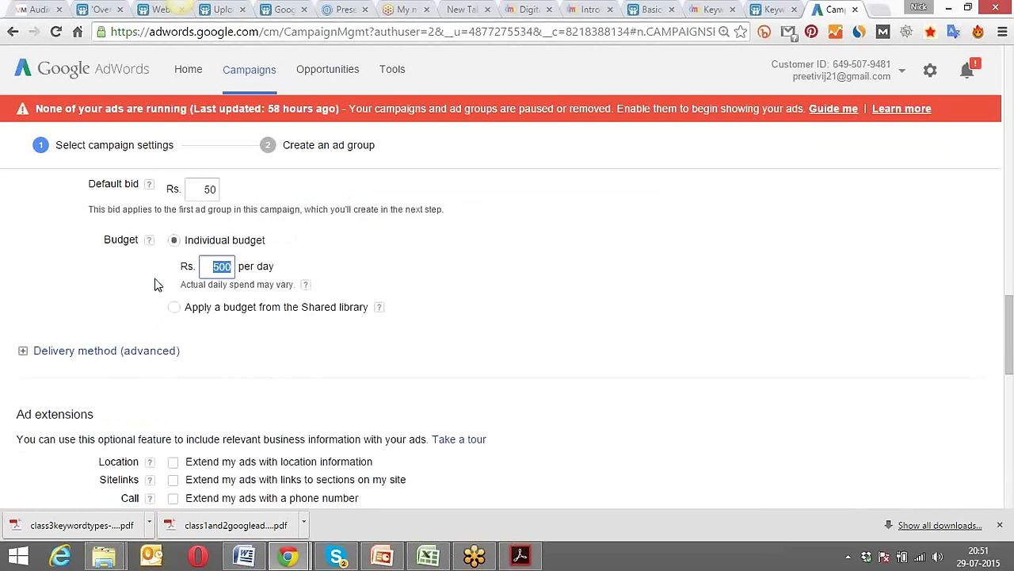
pyautogui.click(125, 290)
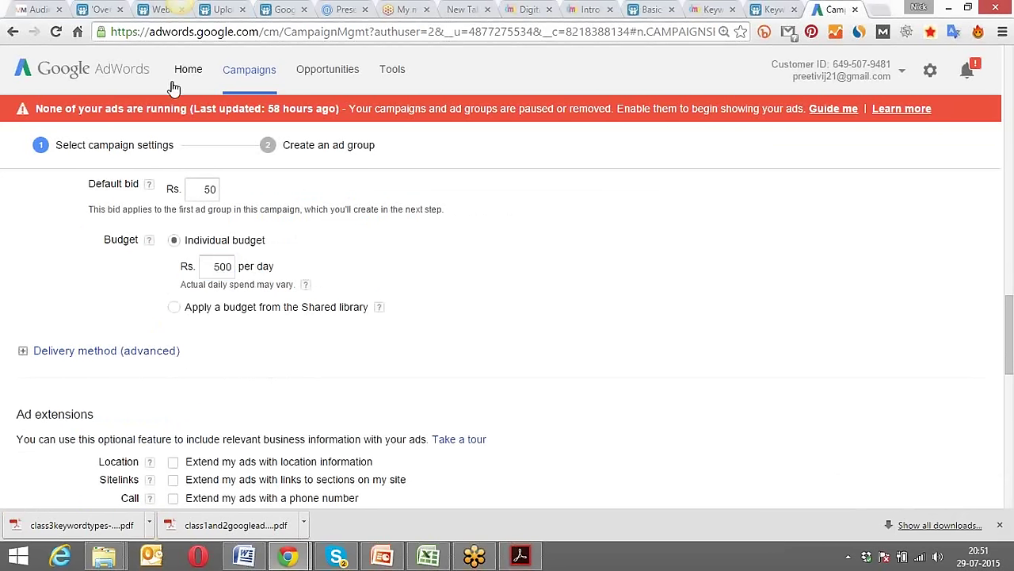
pyautogui.moveTo(210, 265); pyautogui.dragTo(232, 266)
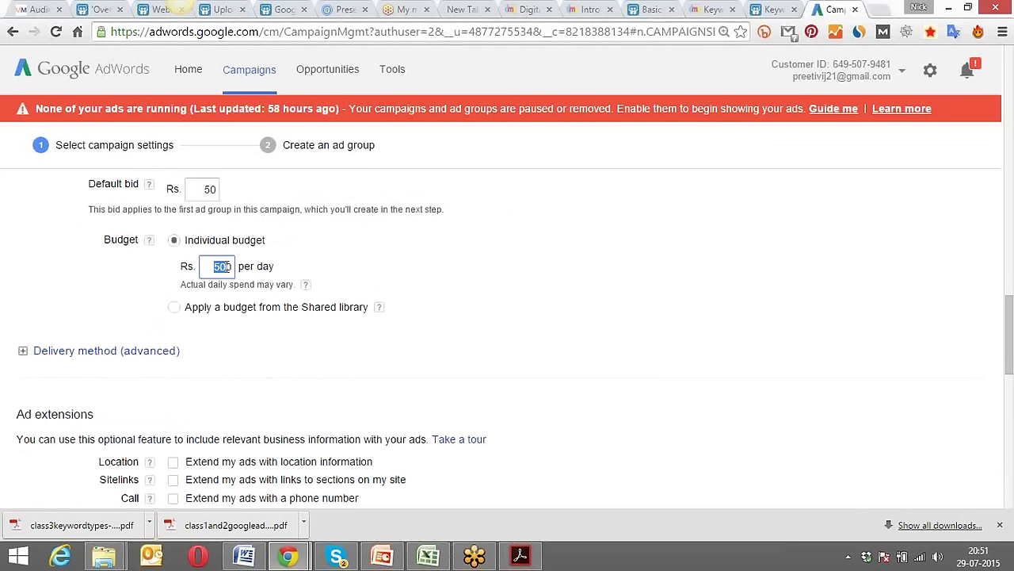
pyautogui.click(354, 255)
pyautogui.click(205, 266)
pyautogui.moveTo(213, 266); pyautogui.dragTo(236, 267)
pyautogui.click(396, 251)
pyautogui.moveTo(211, 266); pyautogui.dragTo(229, 267)
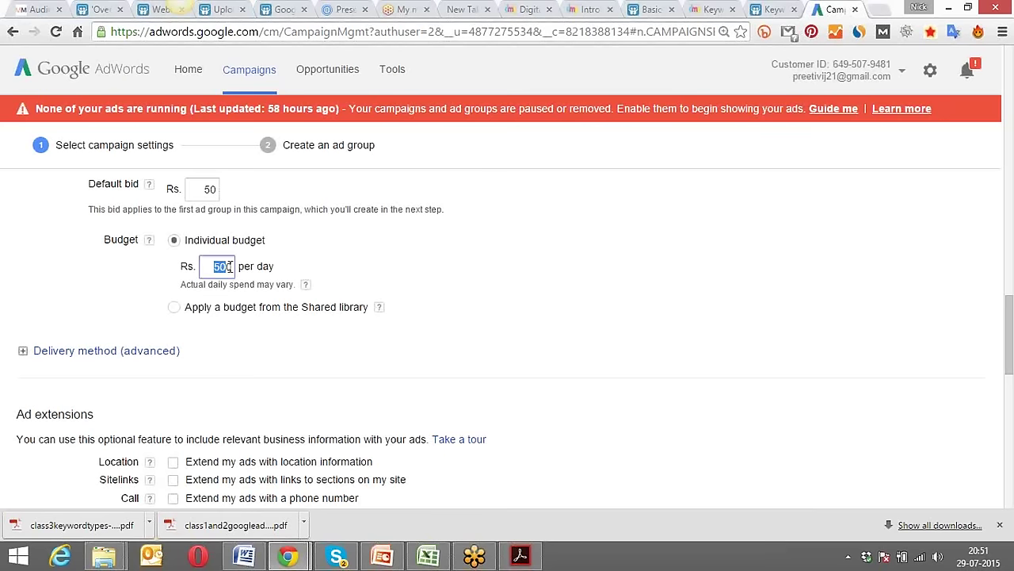
pyautogui.click(365, 249)
pyautogui.scroll(-1, 365, 249)
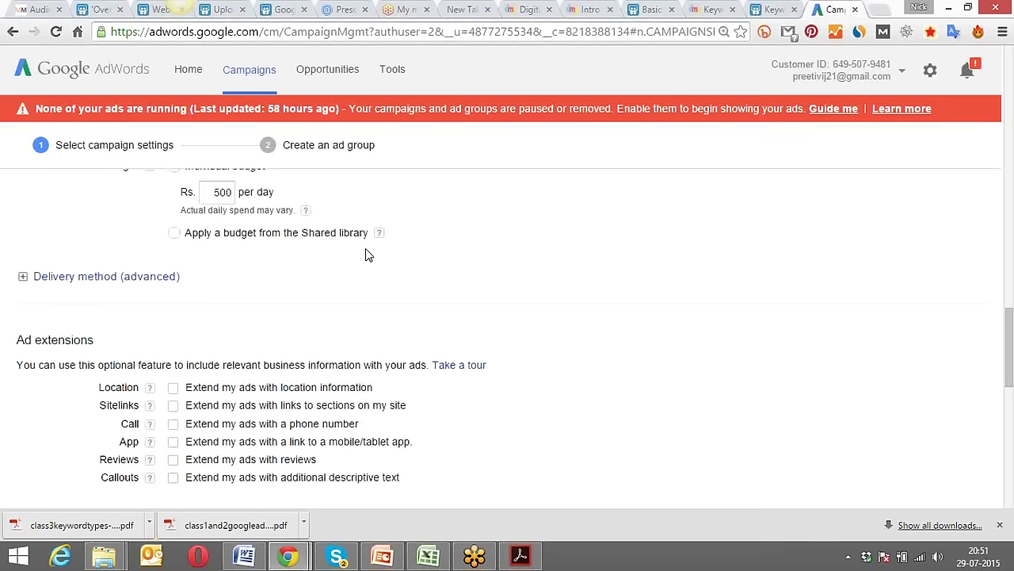
pyautogui.scroll(-1, 366, 254)
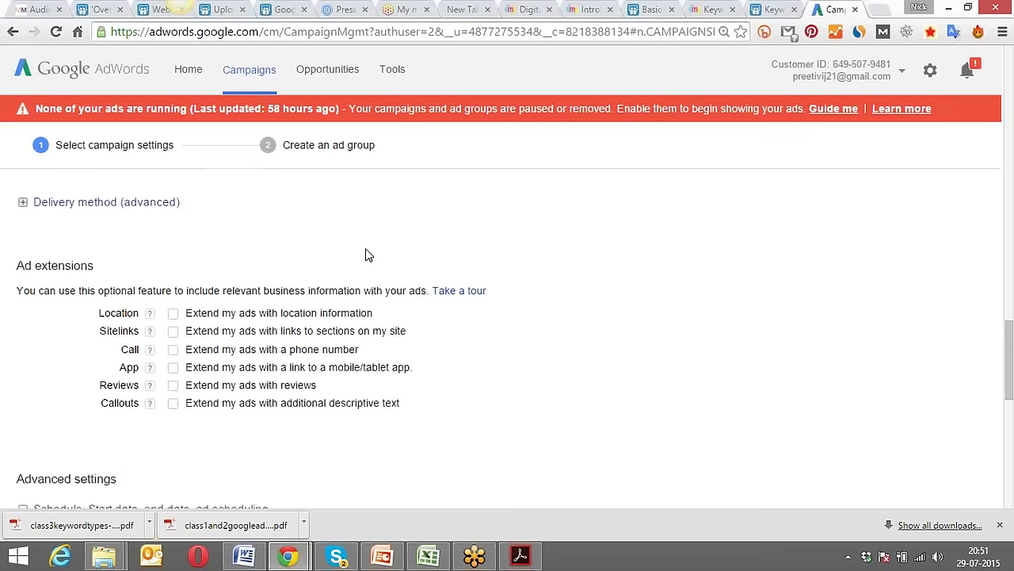
pyautogui.click(103, 203)
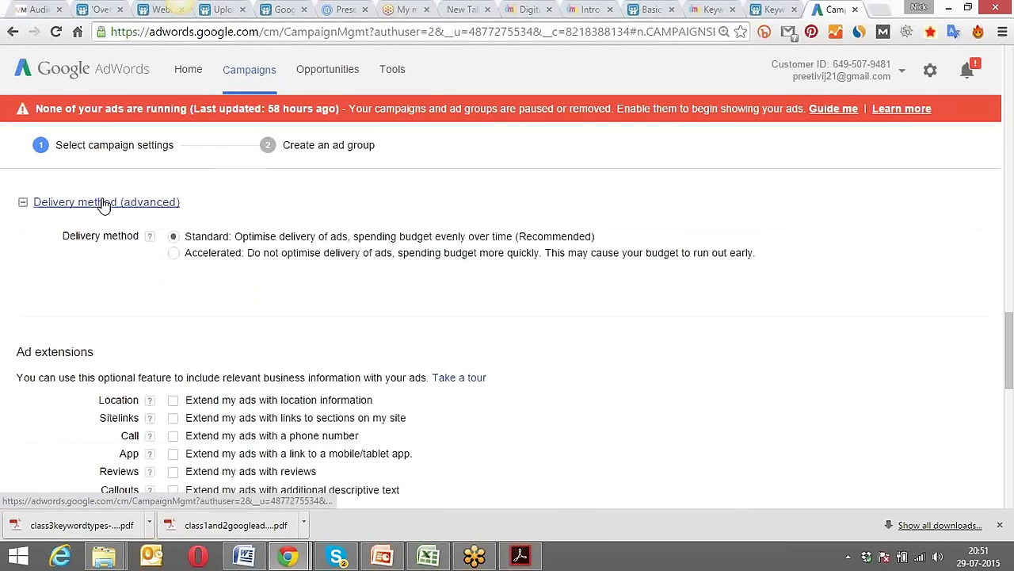
pyautogui.scroll(2, 176, 293)
pyautogui.scroll(1, 176, 293)
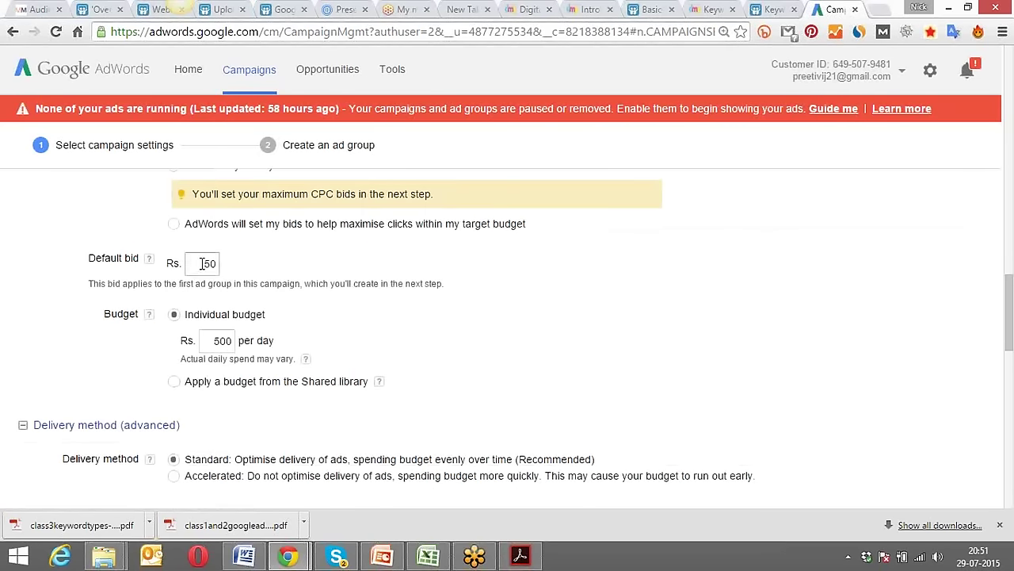
pyautogui.scroll(-1, 203, 263)
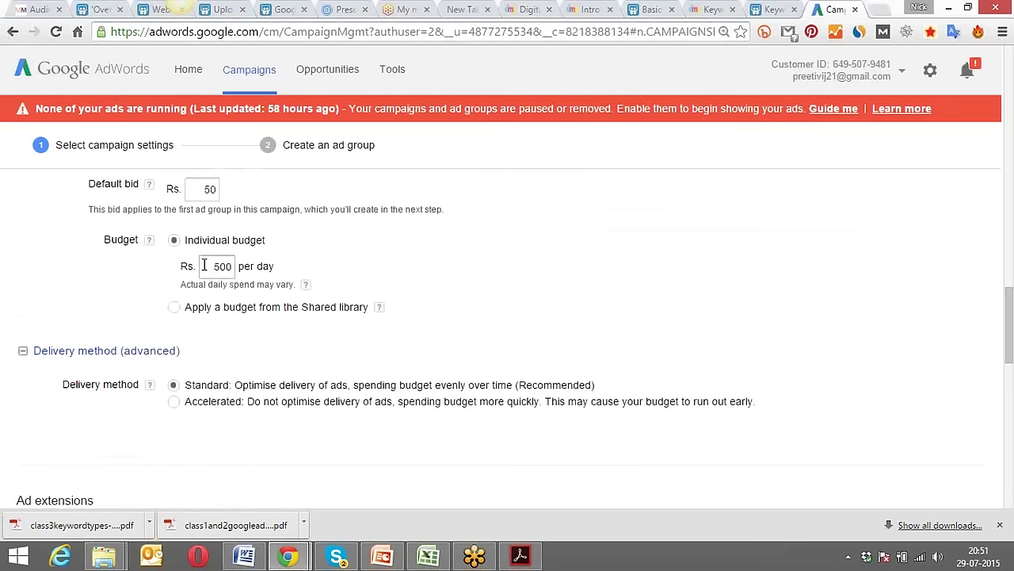
pyautogui.scroll(-2, 139, 263)
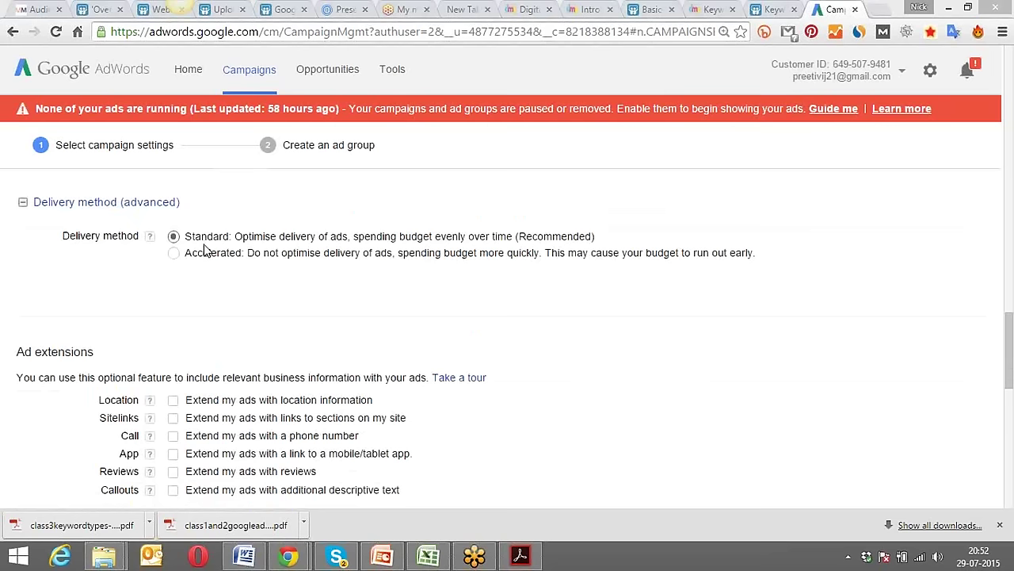
pyautogui.scroll(2, 189, 311)
pyautogui.scroll(1, 188, 310)
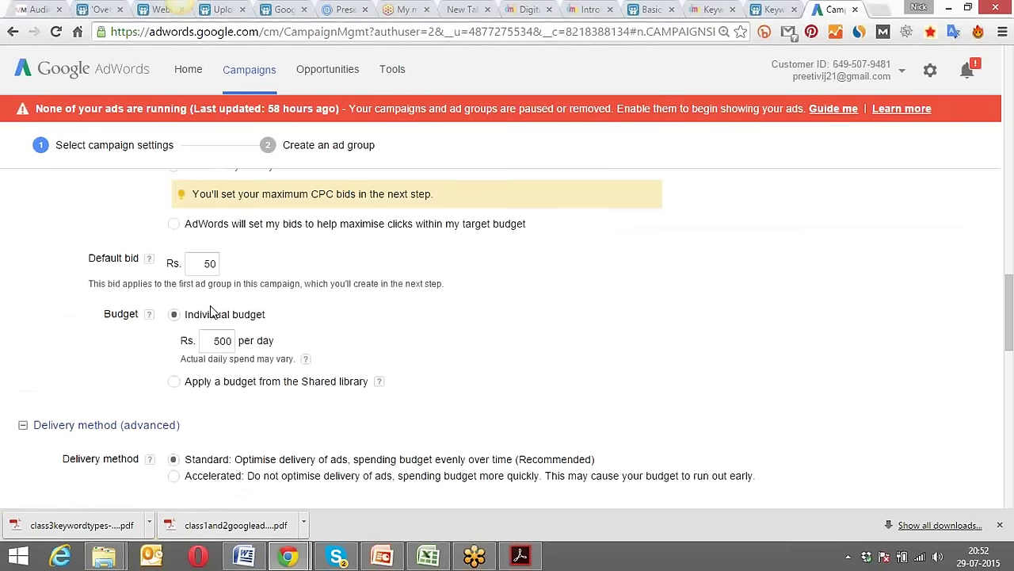
pyautogui.click(214, 341)
pyautogui.scroll(-2, 213, 341)
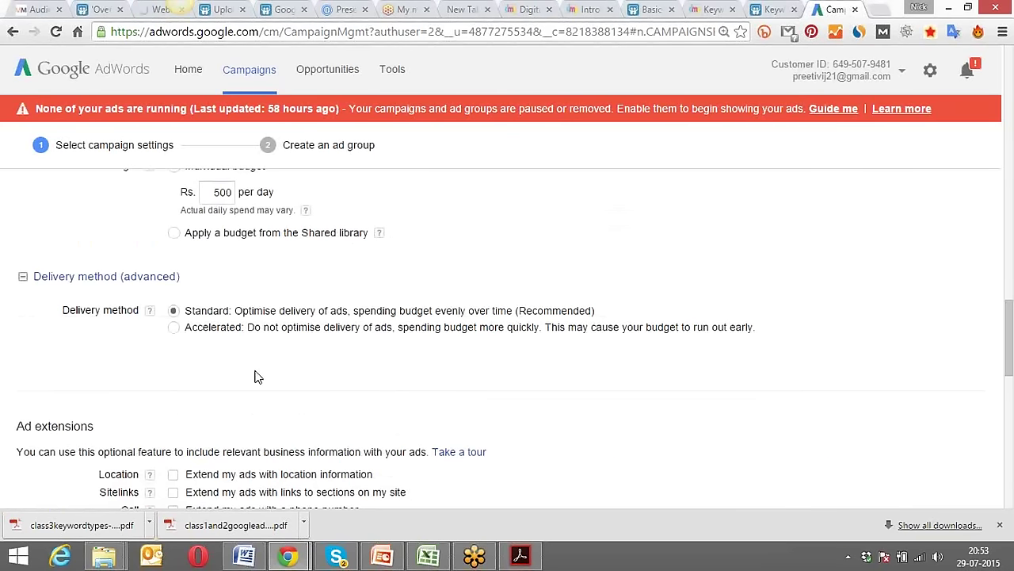
pyautogui.click(198, 314)
pyautogui.click(173, 328)
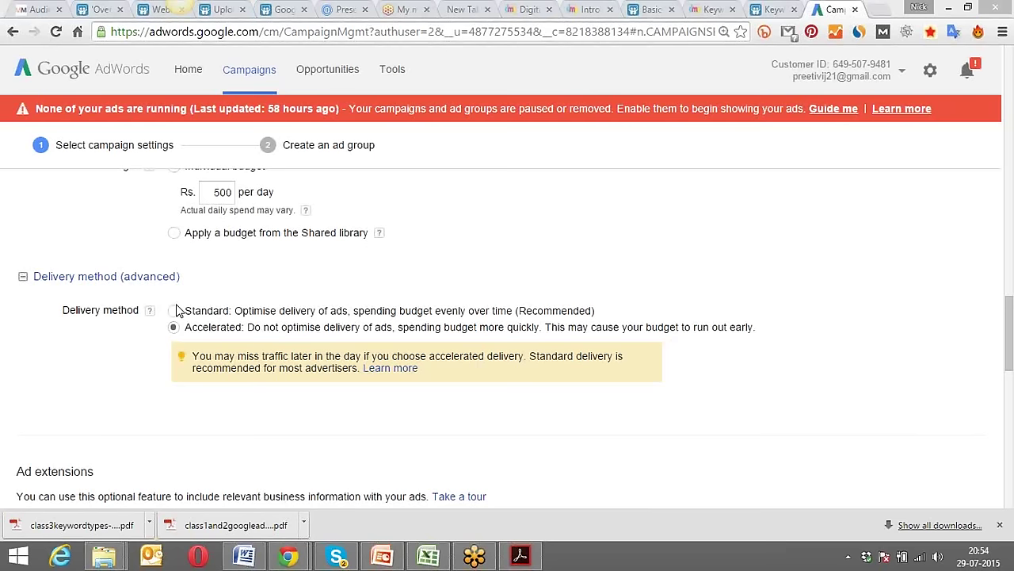
pyautogui.click(174, 310)
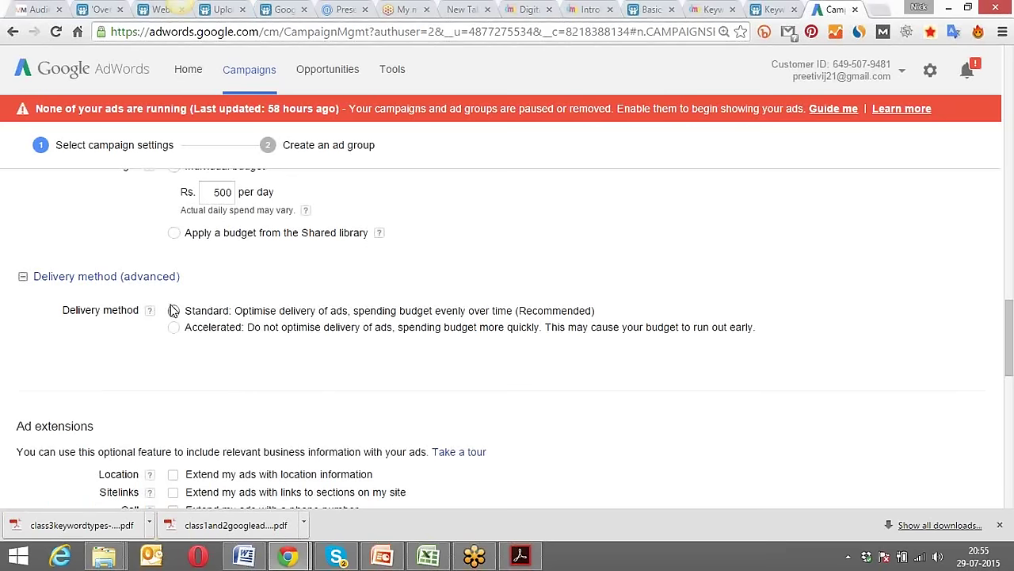
# Under Ad extensions, tick Location's 'Extend my ads with location information'.
pyautogui.scroll(-1, 189, 366)
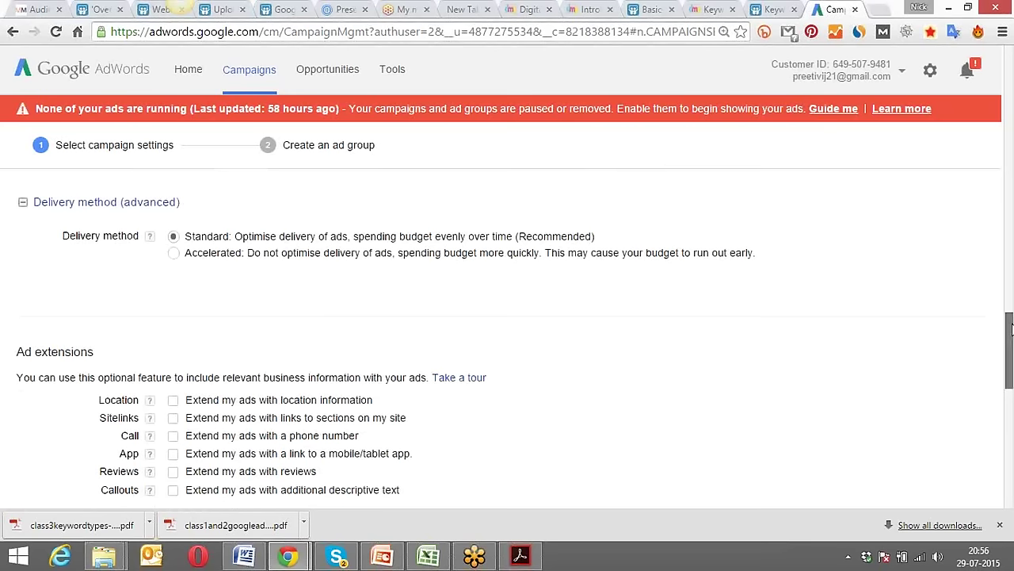
pyautogui.moveTo(1012, 329); pyautogui.dragTo(1010, 365)
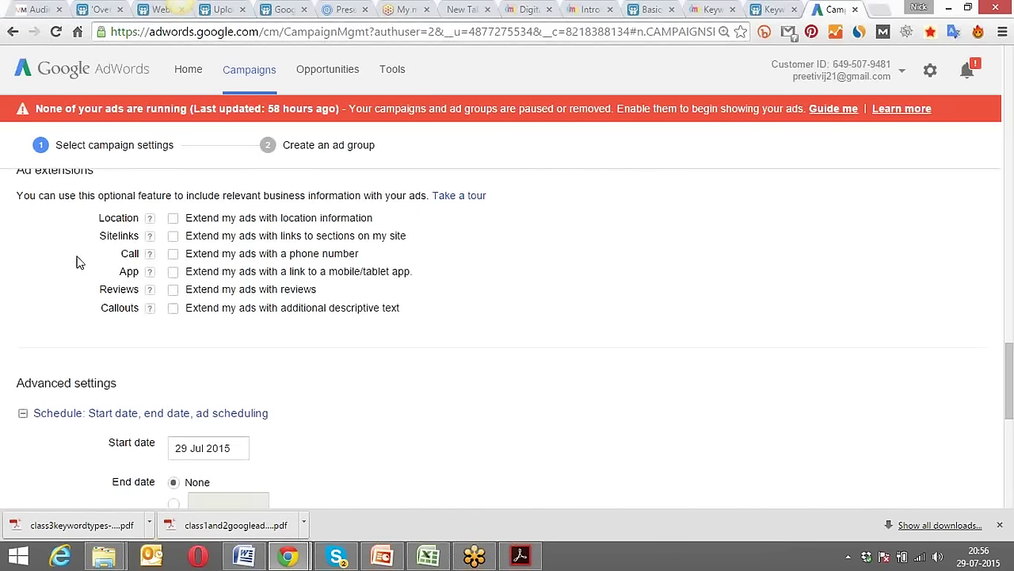
pyautogui.scroll(2, 55, 267)
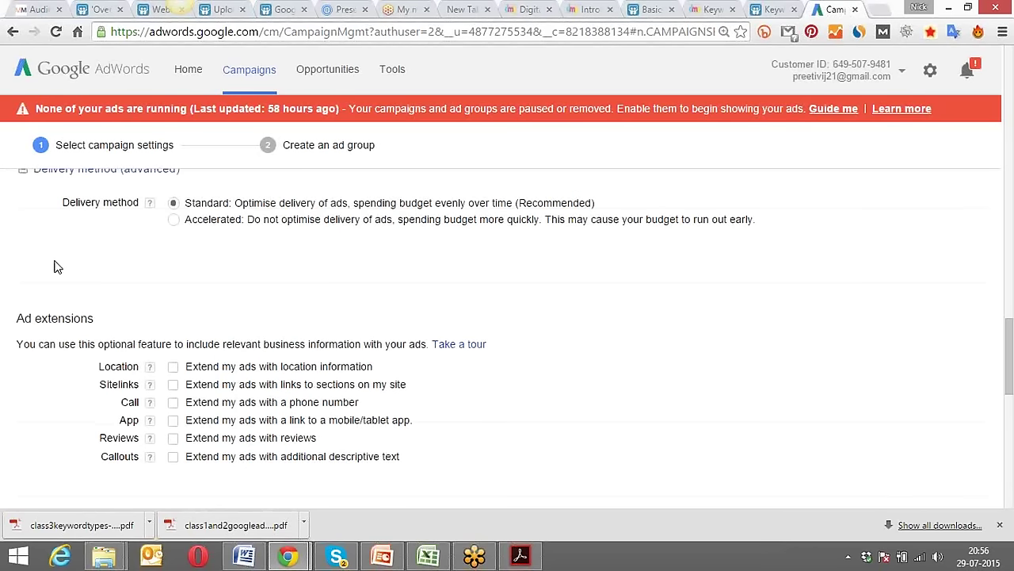
pyautogui.scroll(-2, 56, 267)
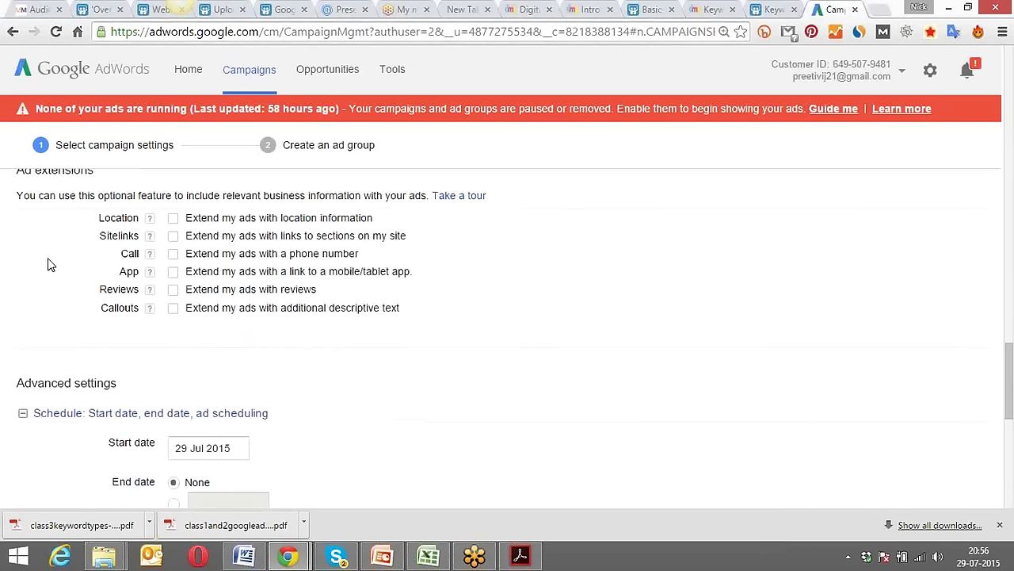
pyautogui.scroll(1, 48, 264)
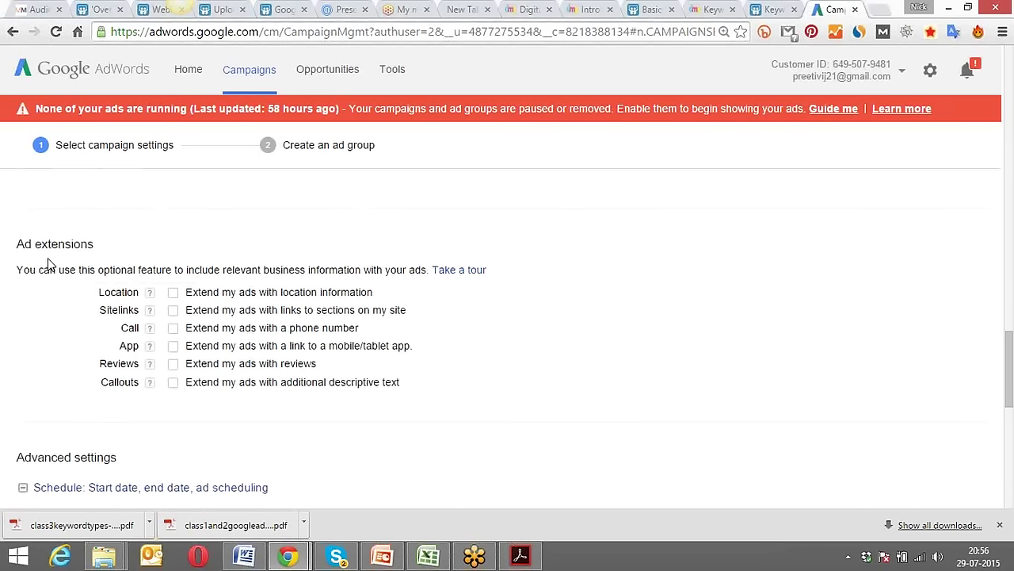
pyautogui.click(173, 293)
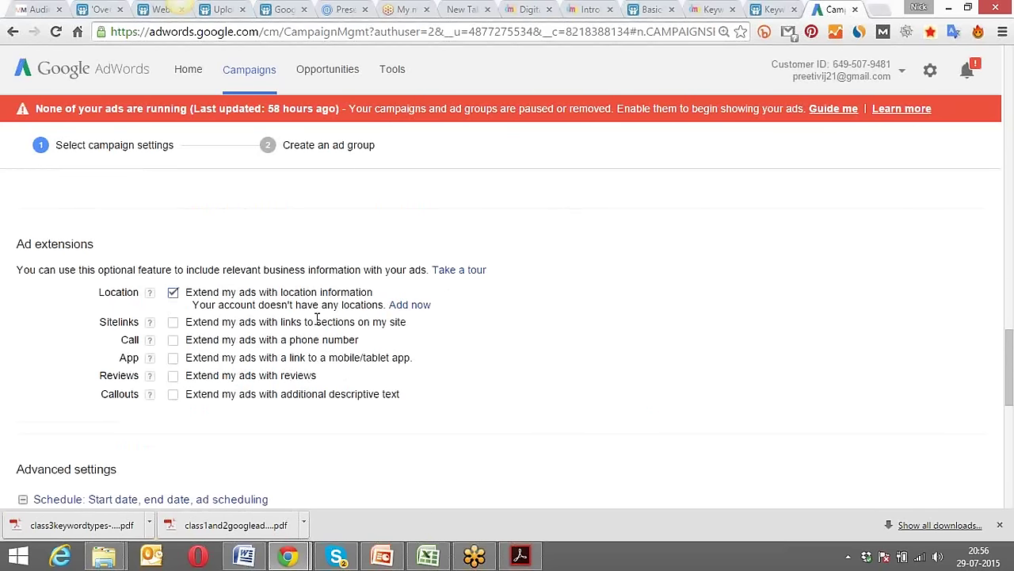
pyautogui.click(412, 308)
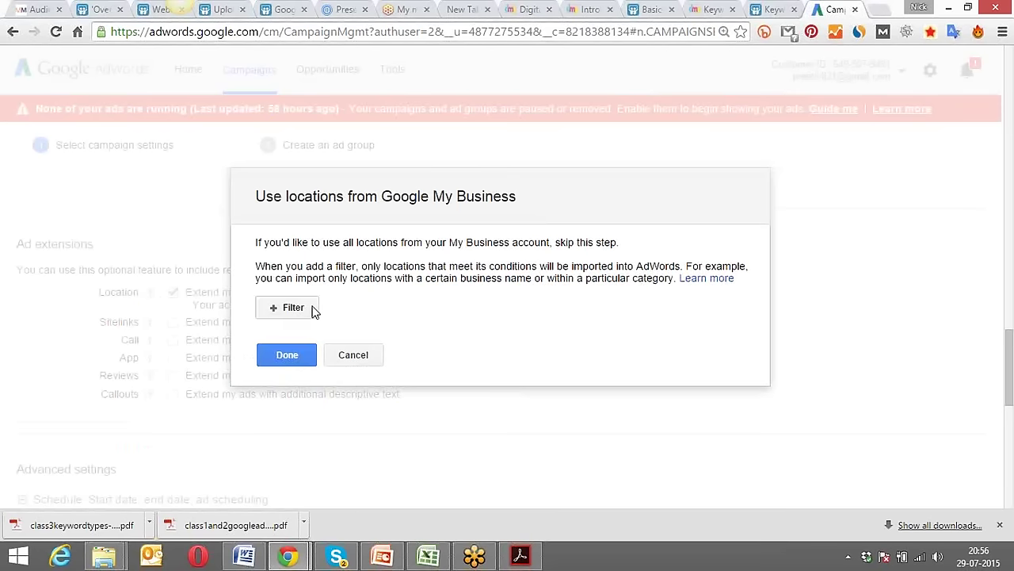
pyautogui.moveTo(410, 222); pyautogui.dragTo(351, 118)
pyautogui.click(157, 298)
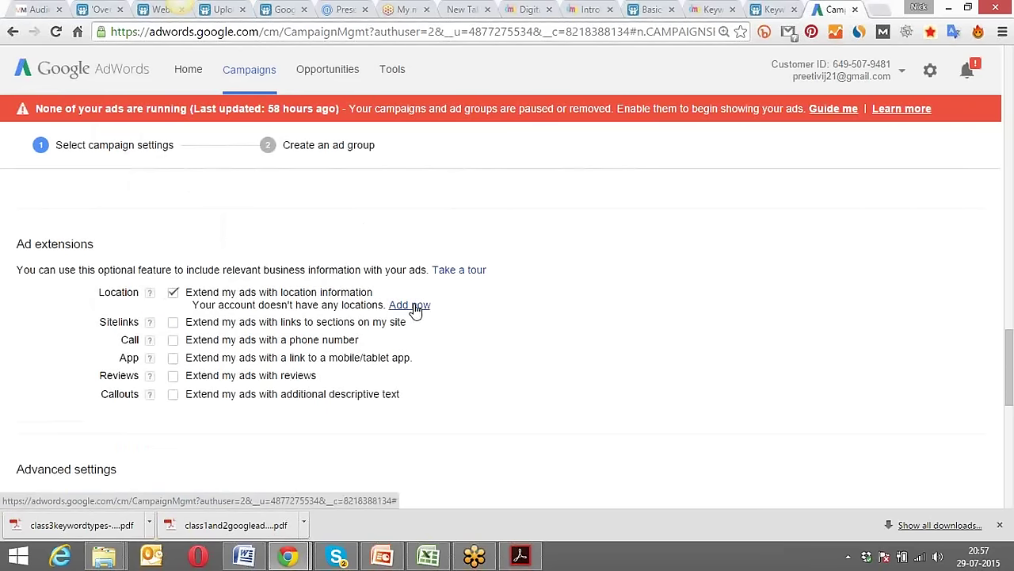
# Import My Business locations filtered to business name 'Digital Marketing Paathshala'.
pyautogui.click(414, 306)
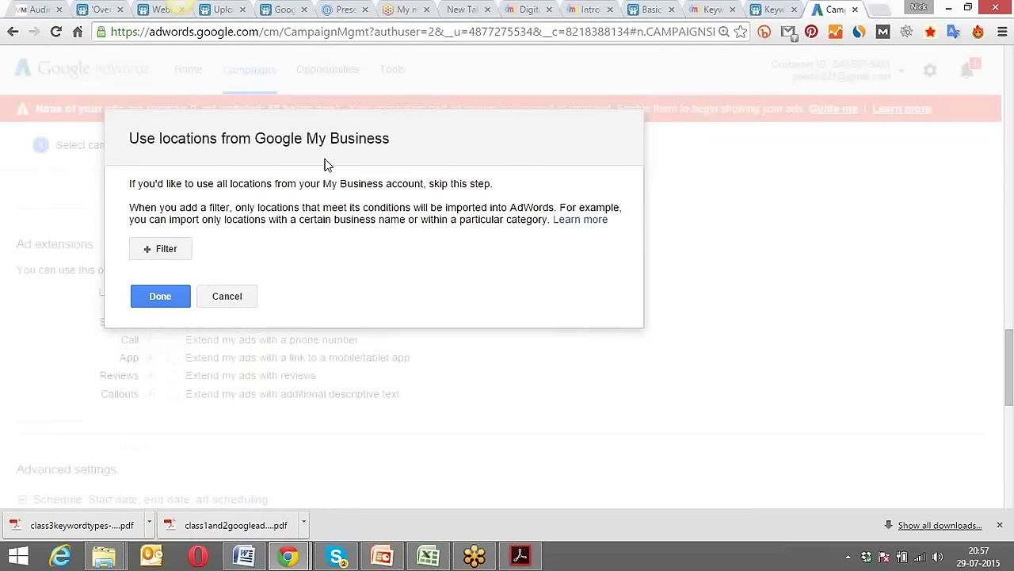
pyautogui.click(166, 249)
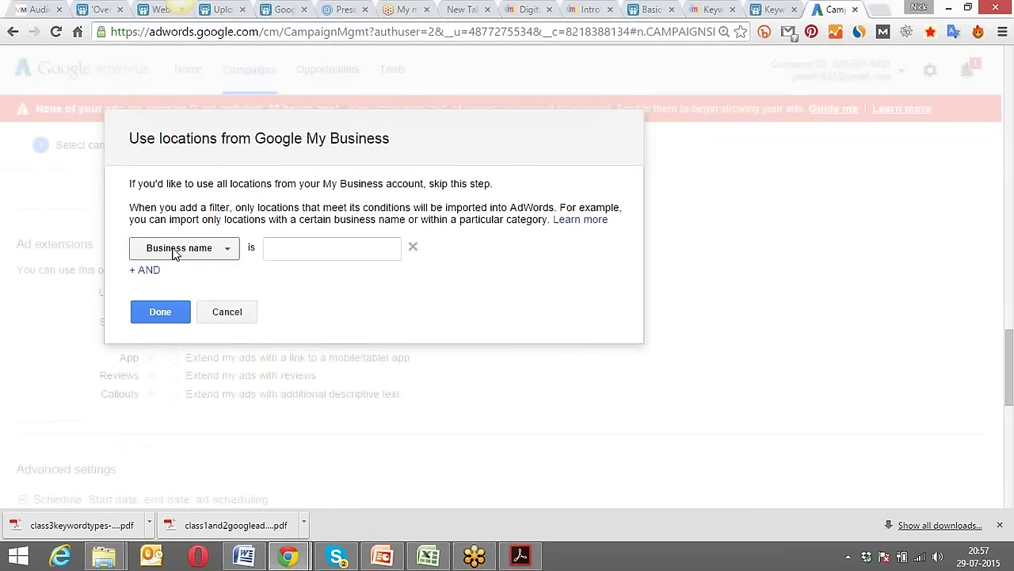
pyautogui.click(266, 247)
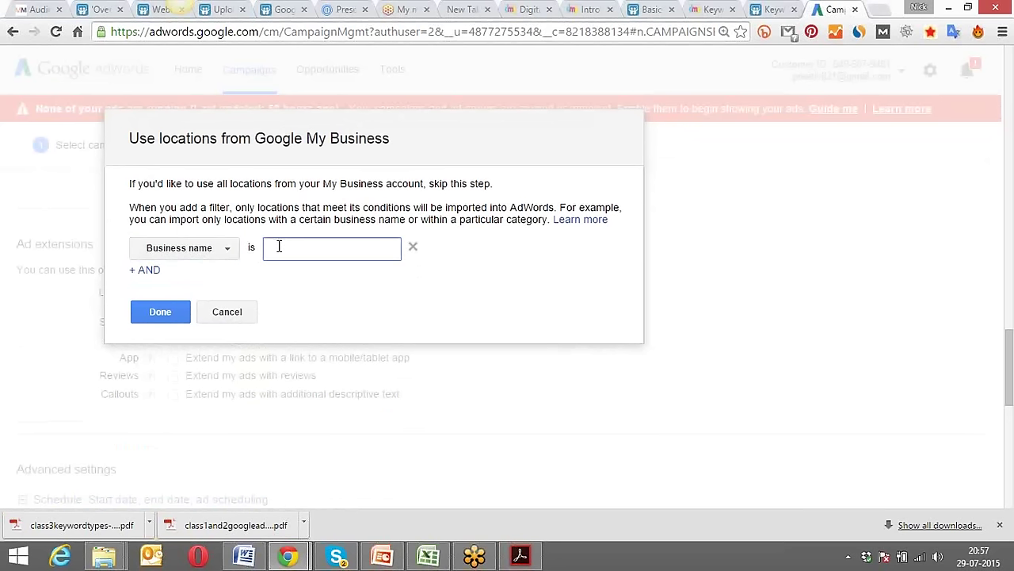
pyautogui.write('Digital Marketing ')
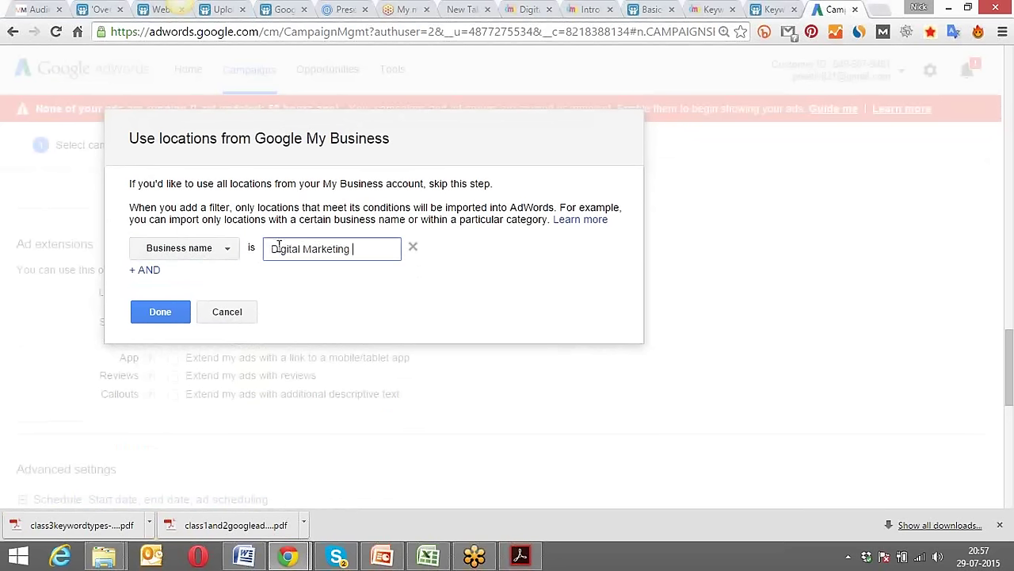
pyautogui.write('Paathshala')
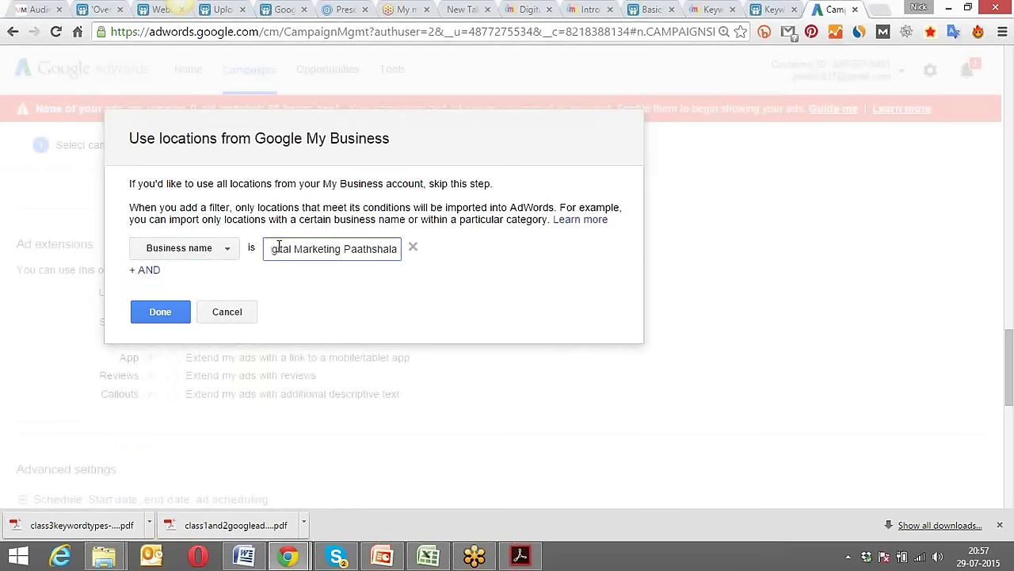
pyautogui.click(166, 309)
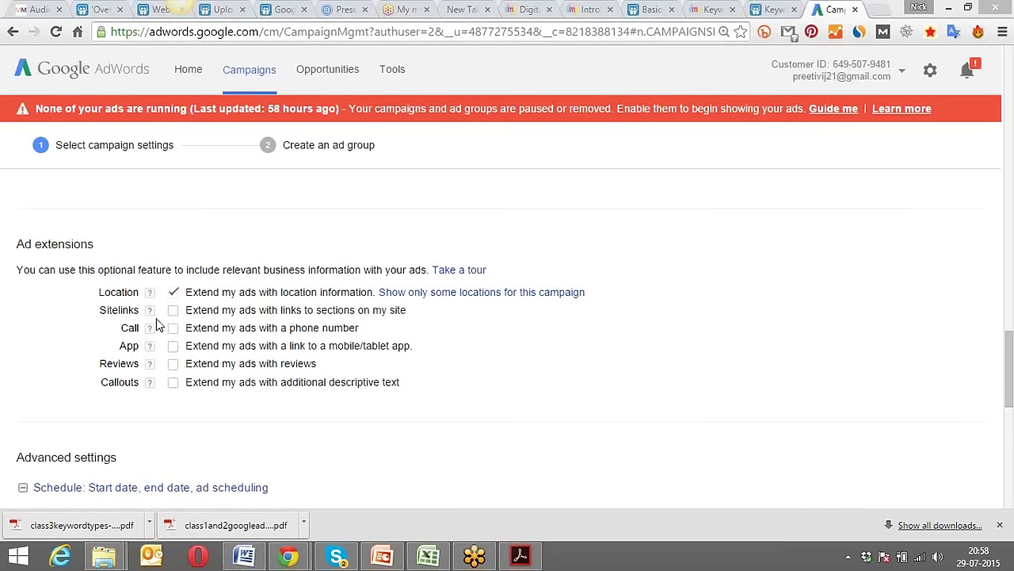
pyautogui.click(414, 293)
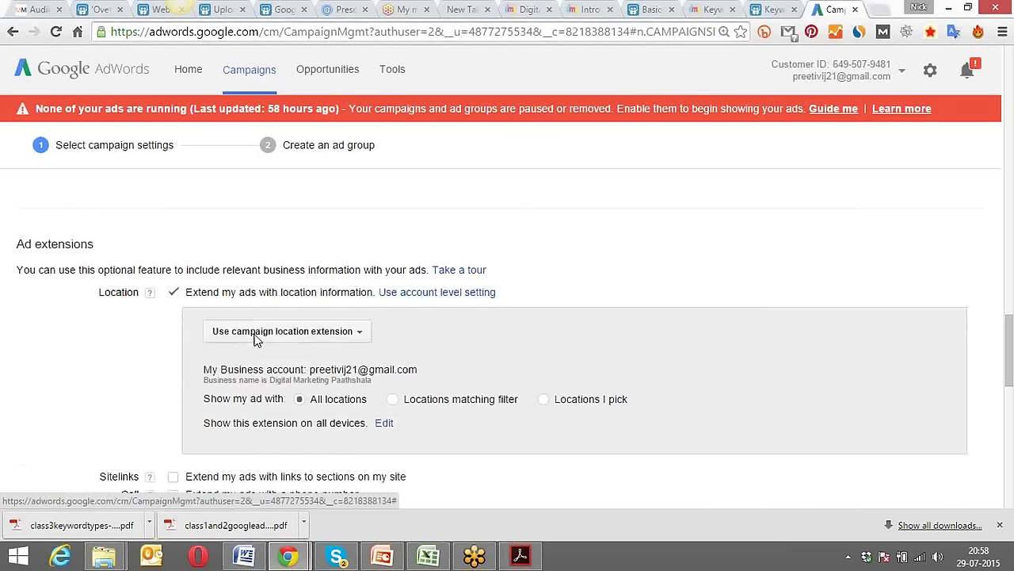
pyautogui.scroll(-1, 124, 359)
pyautogui.scroll(-1, 125, 359)
pyautogui.scroll(1, 143, 328)
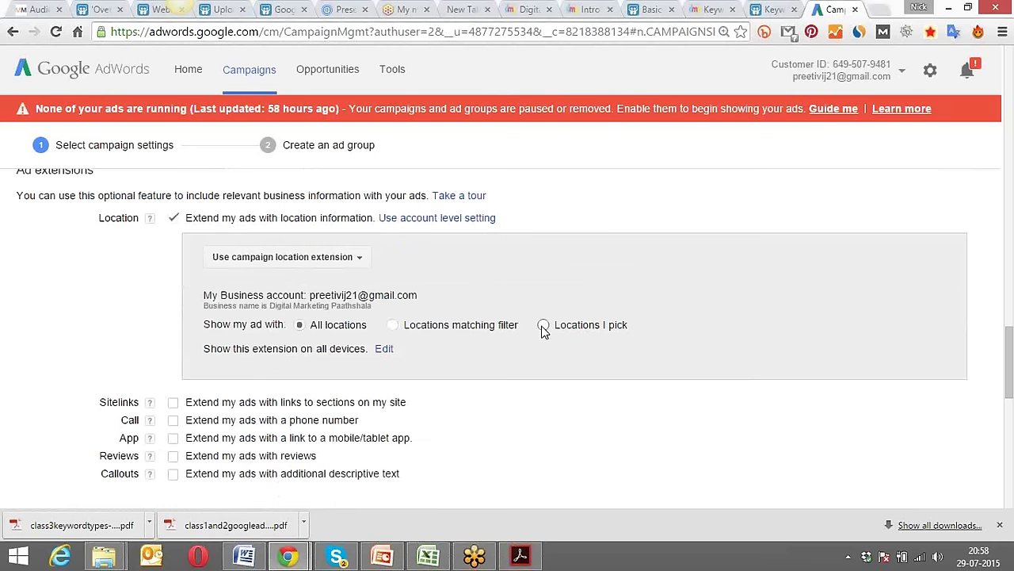
pyautogui.click(394, 326)
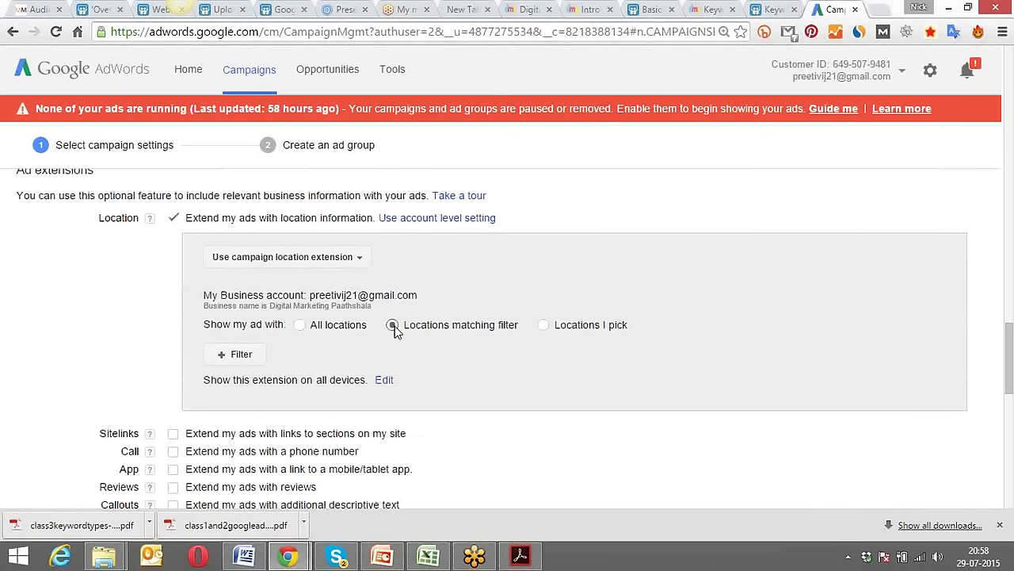
pyautogui.click(546, 328)
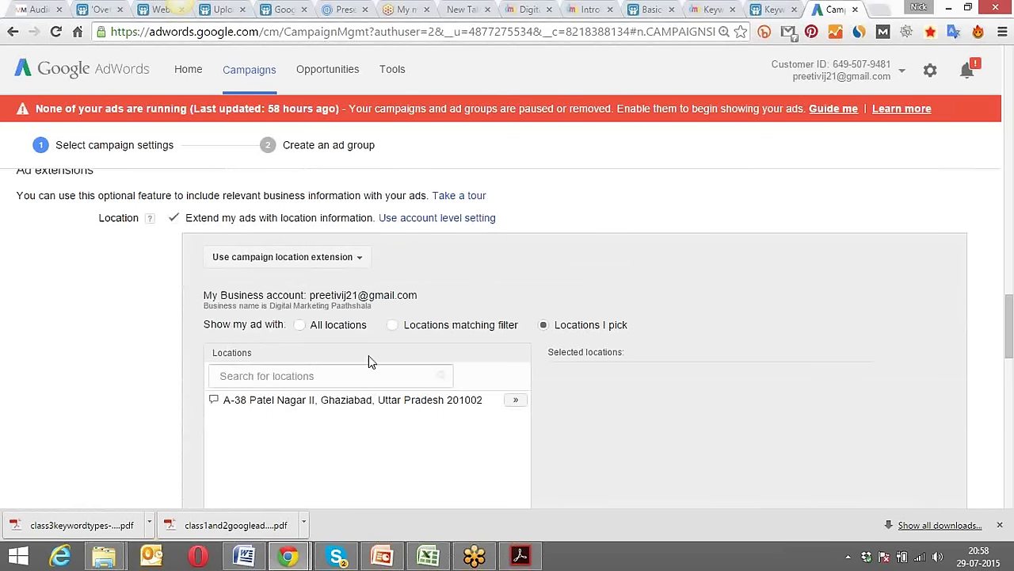
pyautogui.scroll(-1, 312, 362)
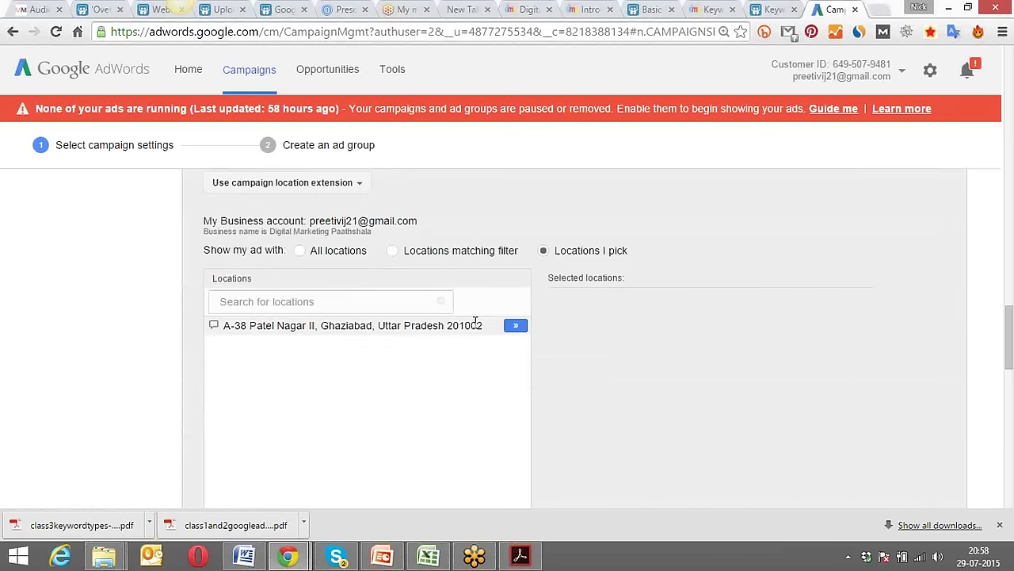
pyautogui.click(516, 328)
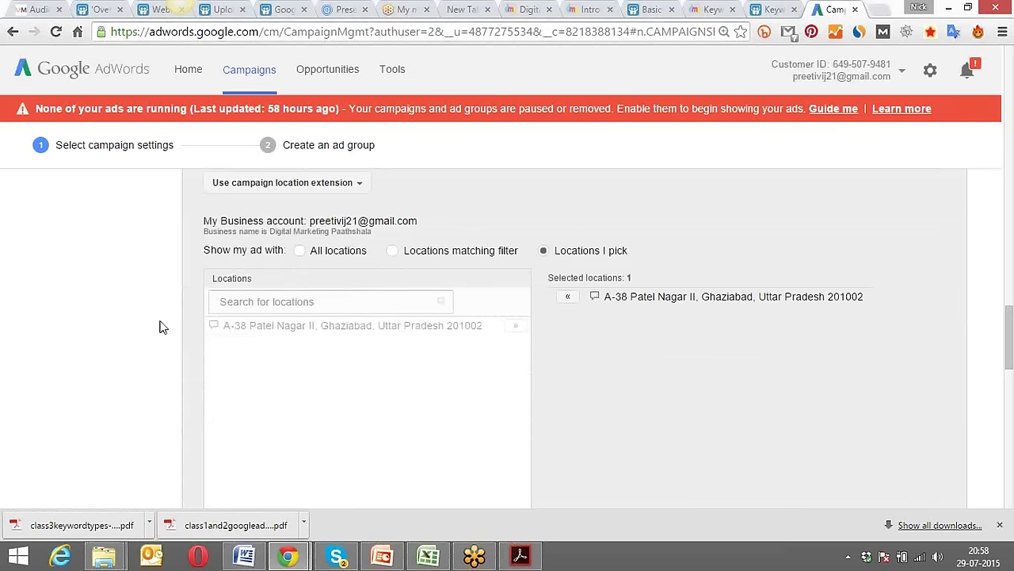
pyautogui.scroll(-2, 229, 321)
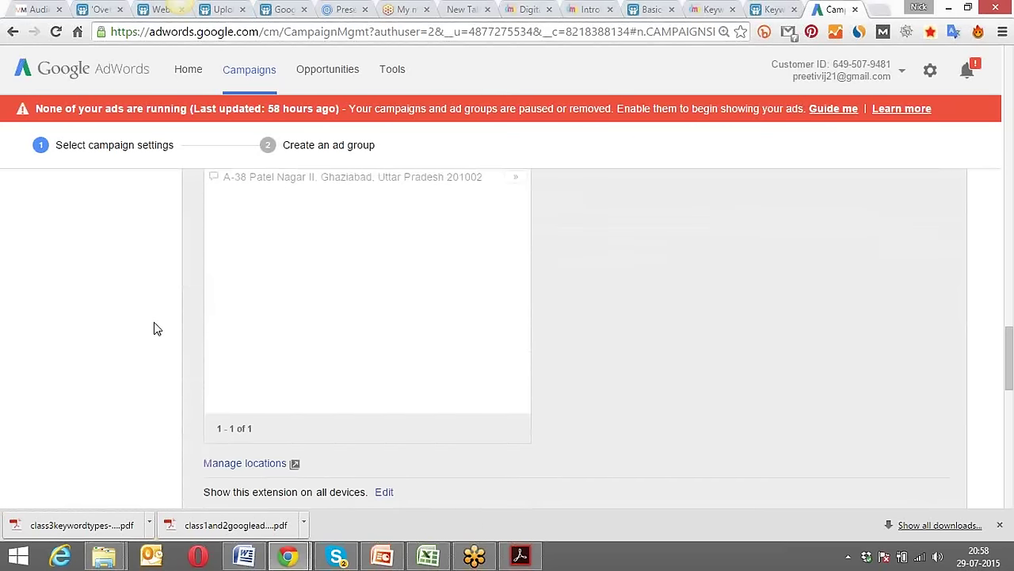
pyautogui.scroll(-2, 155, 324)
pyautogui.scroll(4, 154, 324)
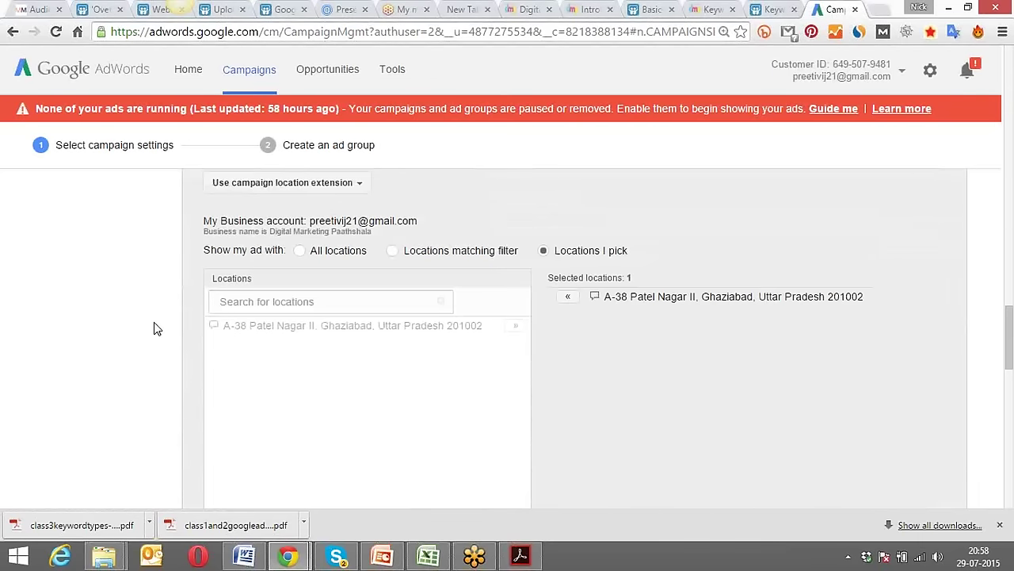
pyautogui.scroll(1, 154, 327)
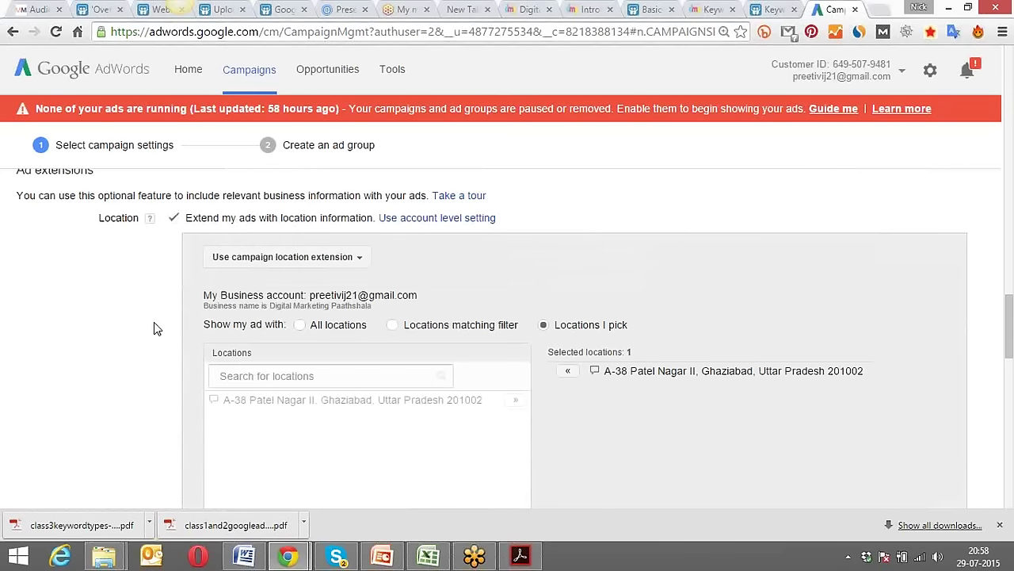
pyautogui.scroll(1, 154, 327)
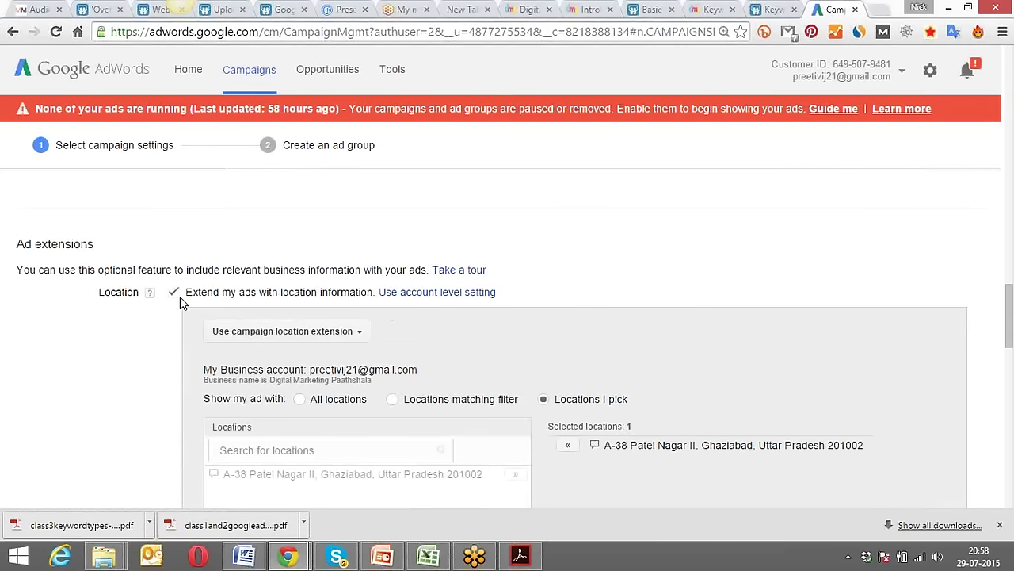
pyautogui.scroll(-3, 166, 318)
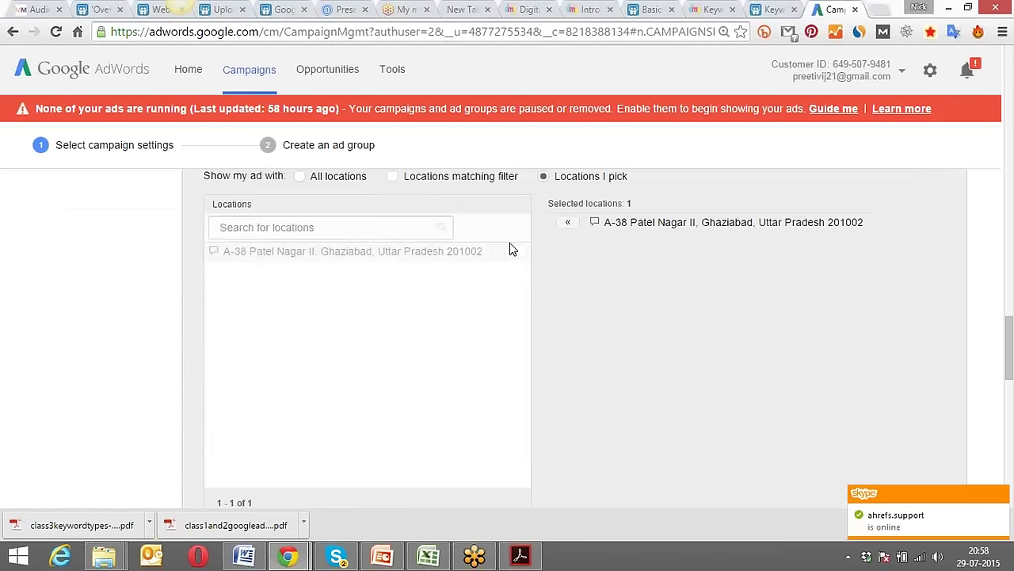
pyautogui.scroll(2, 487, 282)
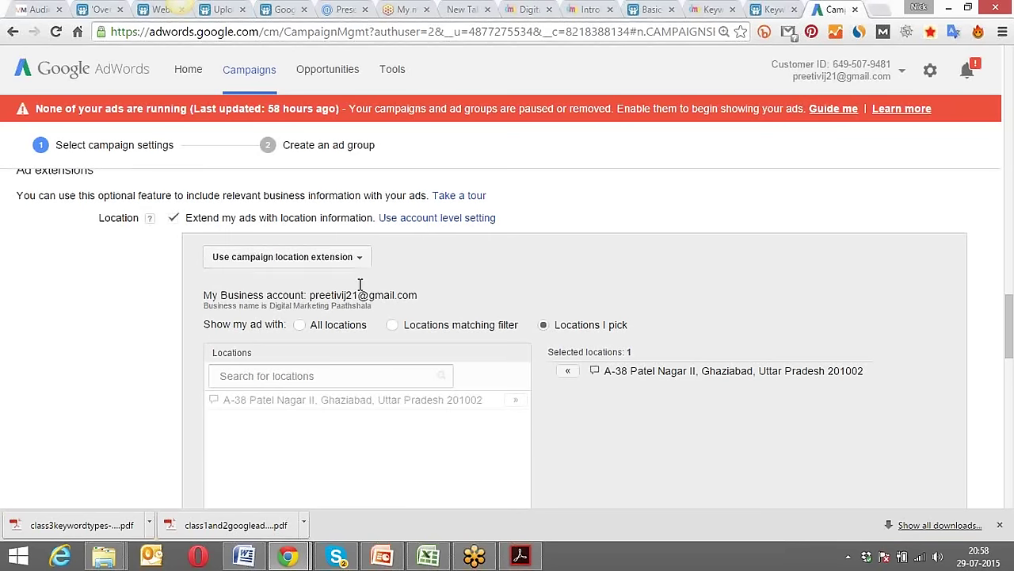
pyautogui.click(571, 372)
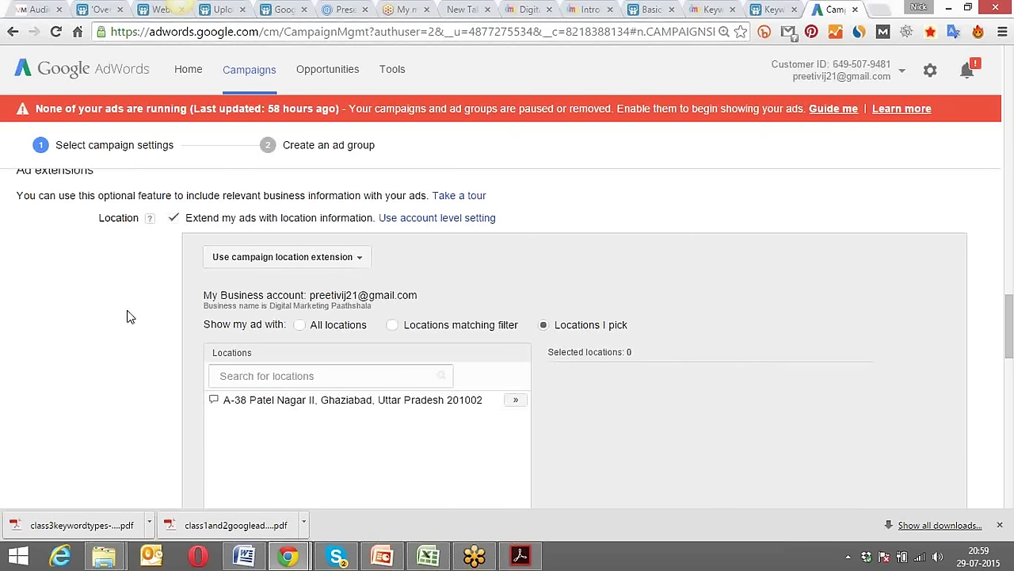
pyautogui.scroll(-5, 131, 292)
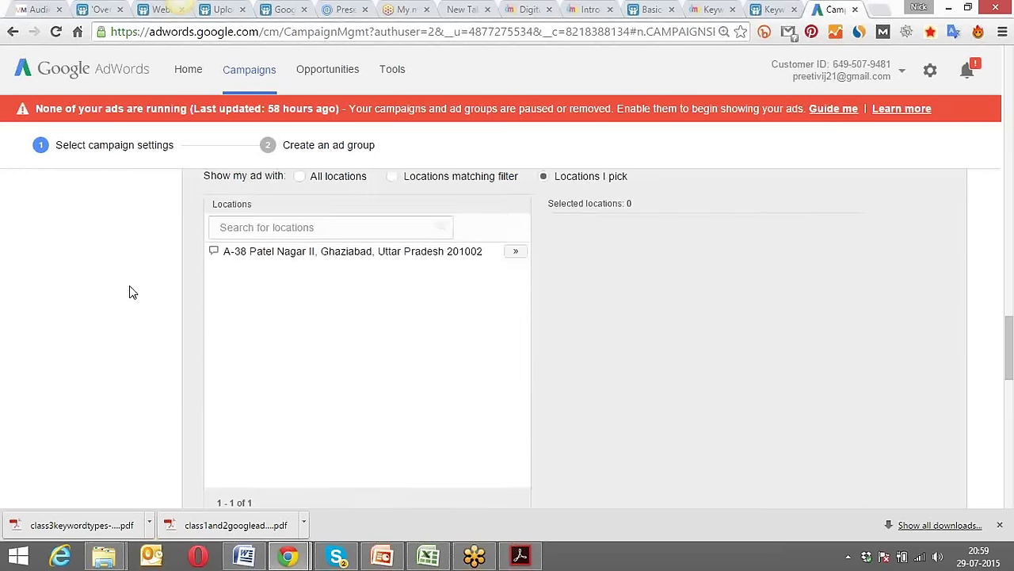
pyautogui.scroll(-1, 131, 293)
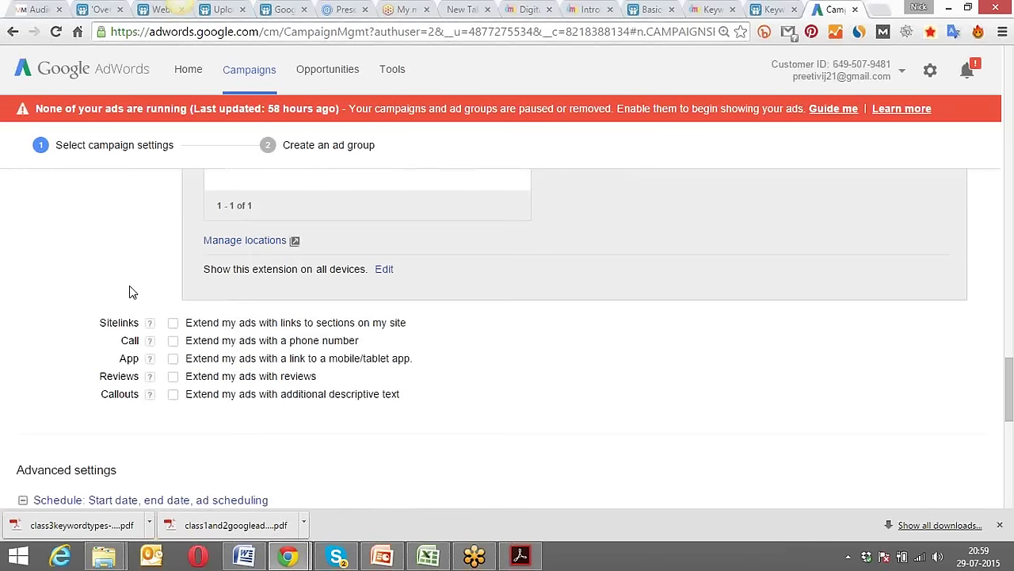
# Tick Sitelinks 'Extend my ads with links to sections on my site' and scroll its panel.
pyautogui.click(173, 324)
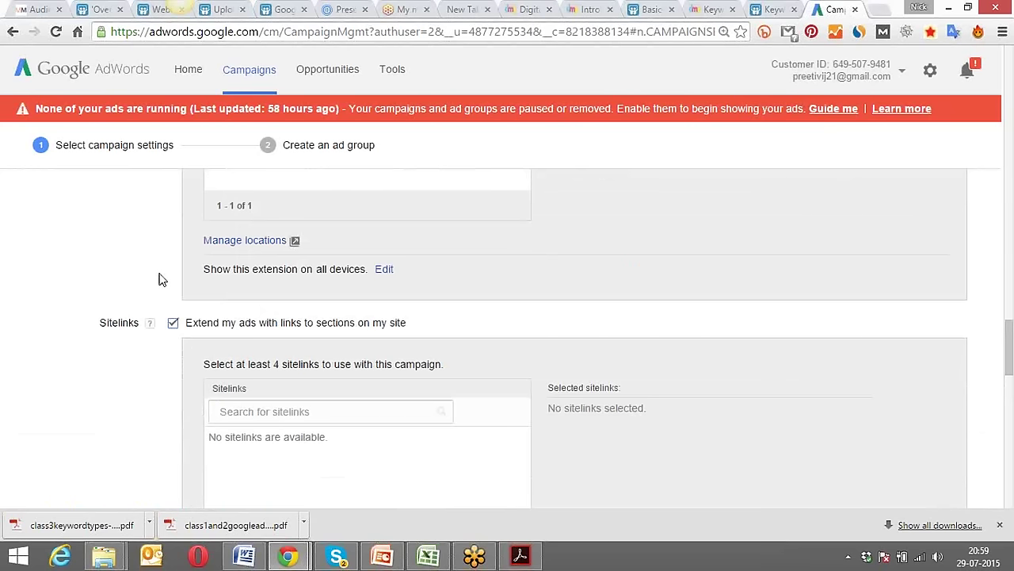
pyautogui.scroll(-1, 159, 280)
pyautogui.scroll(-1, 159, 280)
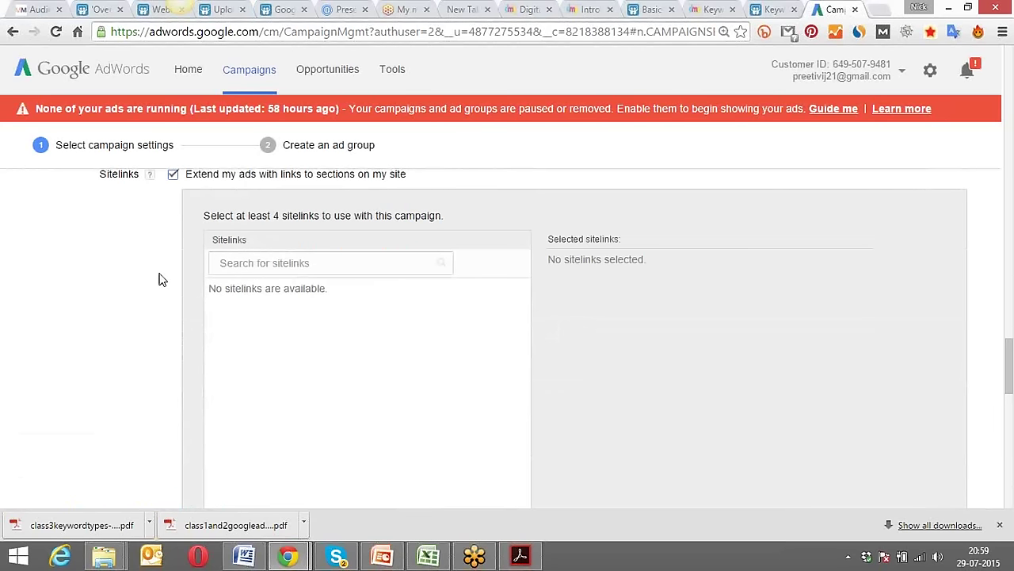
pyautogui.scroll(-2, 158, 280)
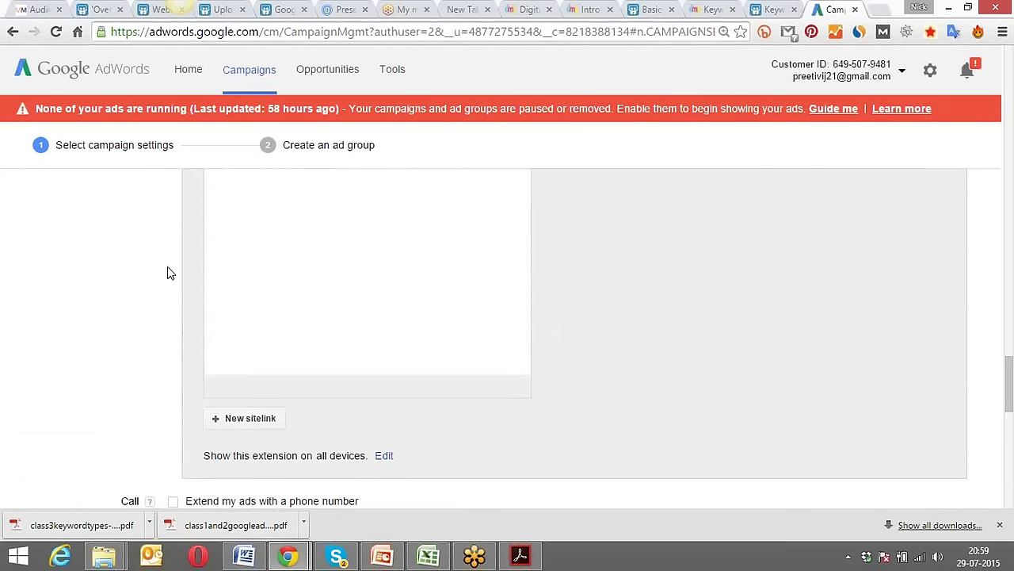
# Search Google for 'women watches' in a new browser tab.
pyautogui.click(878, 9)
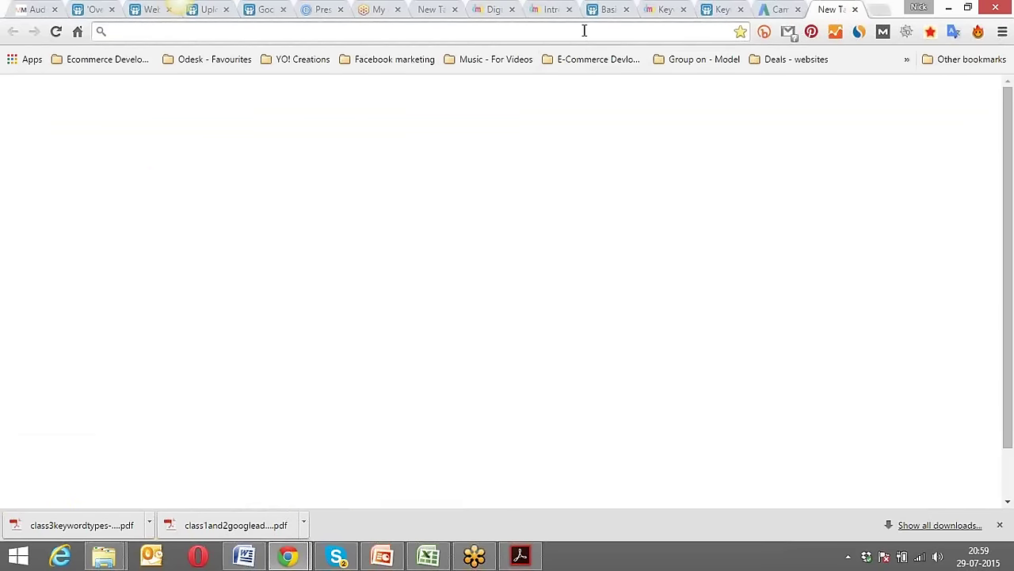
pyautogui.write('w')
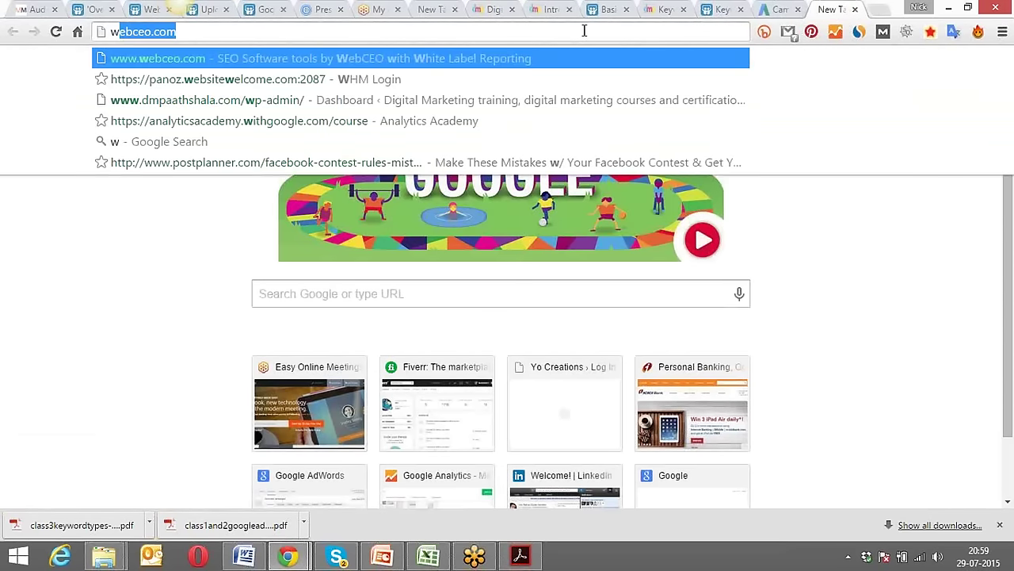
pyautogui.write('omen watches')
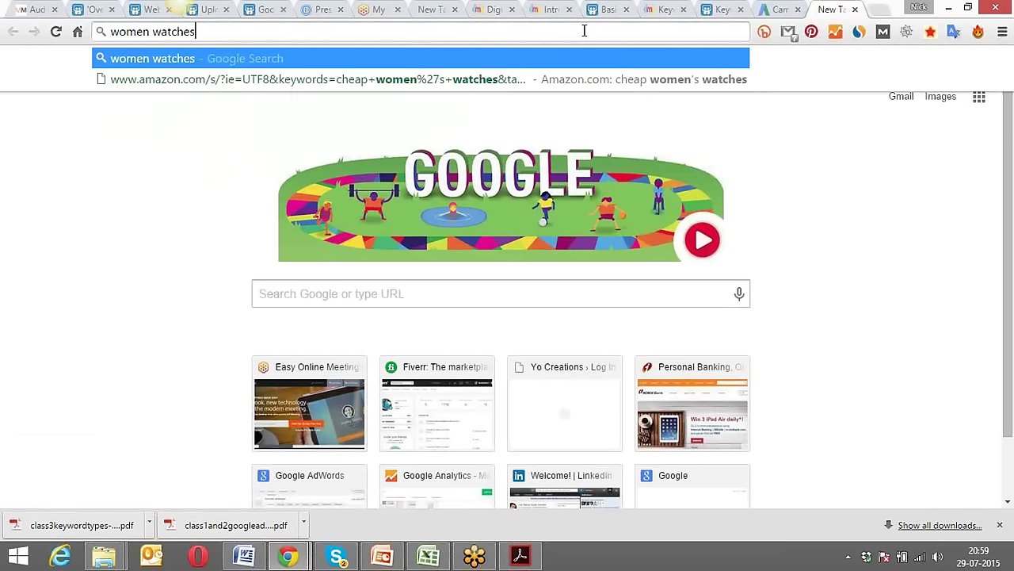
pyautogui.press('Return')
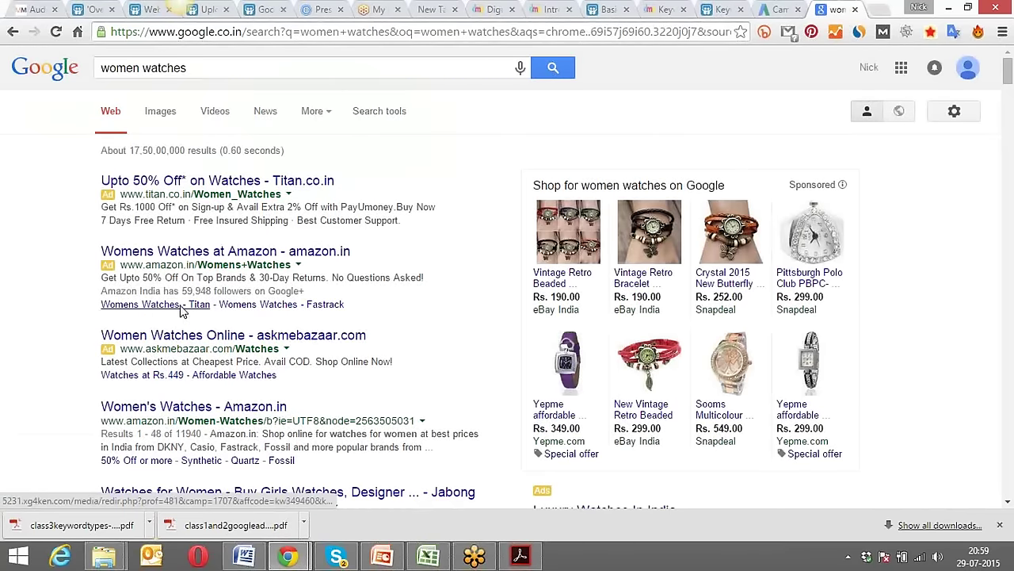
pyautogui.click(301, 308)
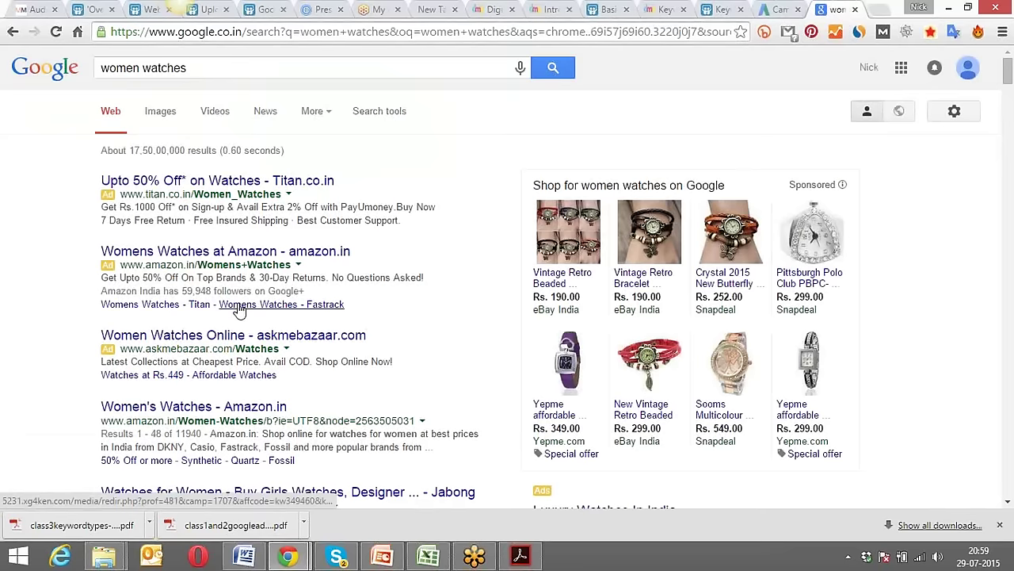
# Open the Titan and Fastrack sitelinks and the Amazon ad in new tabs.
pyautogui.rightClick(175, 306)
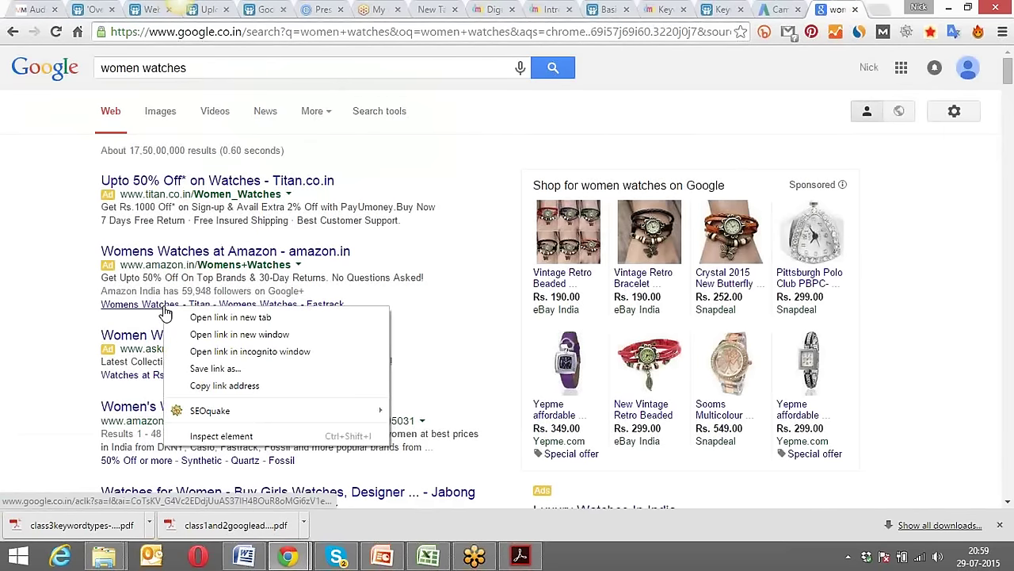
pyautogui.click(212, 315)
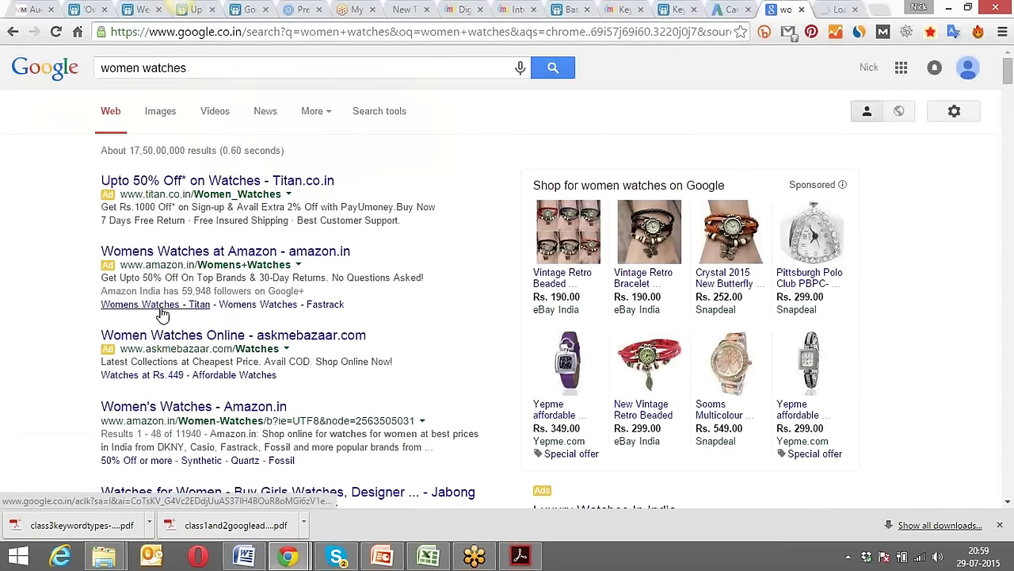
pyautogui.rightClick(272, 306)
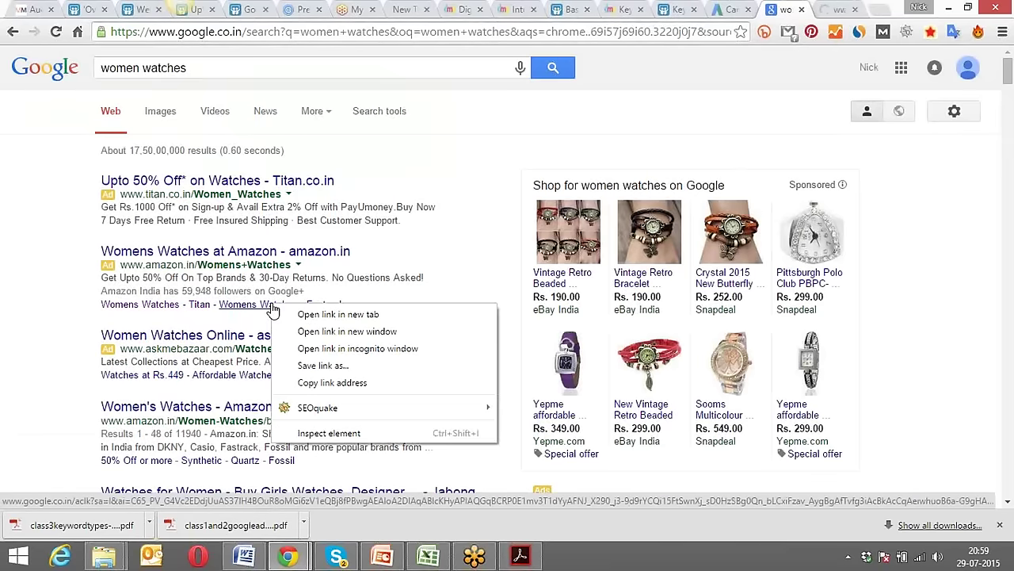
pyautogui.click(306, 316)
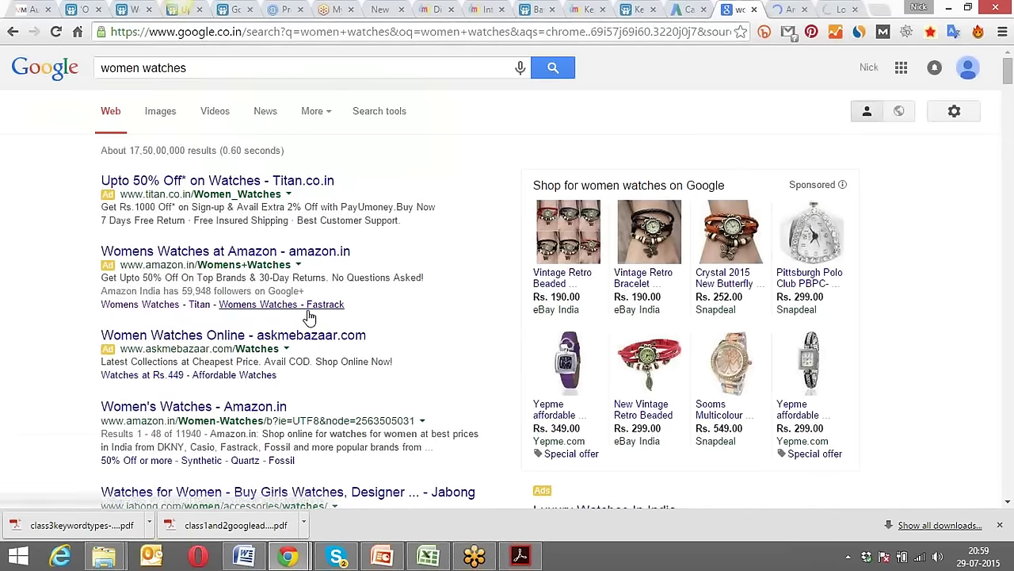
pyautogui.rightClick(276, 250)
pyautogui.click(321, 259)
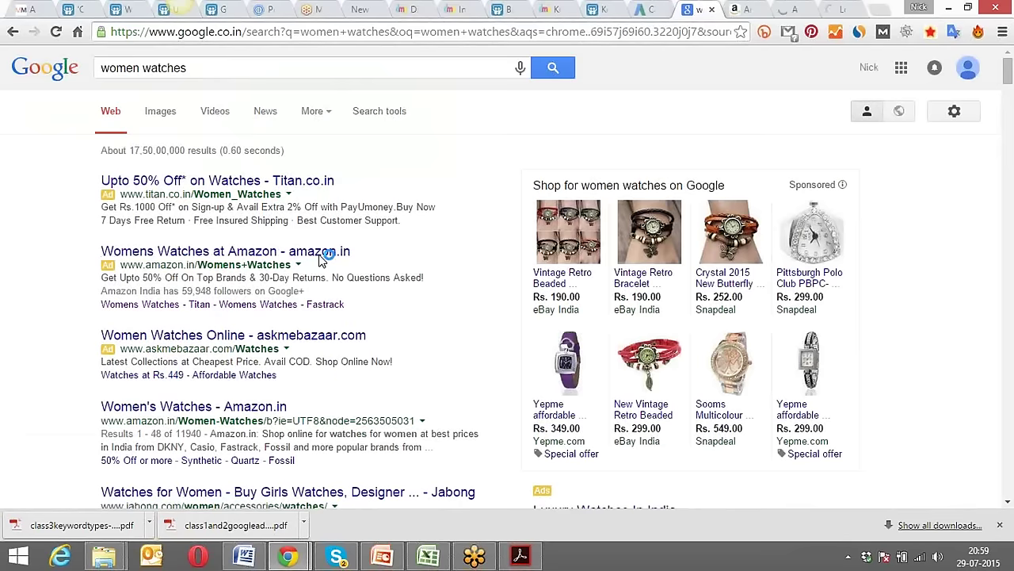
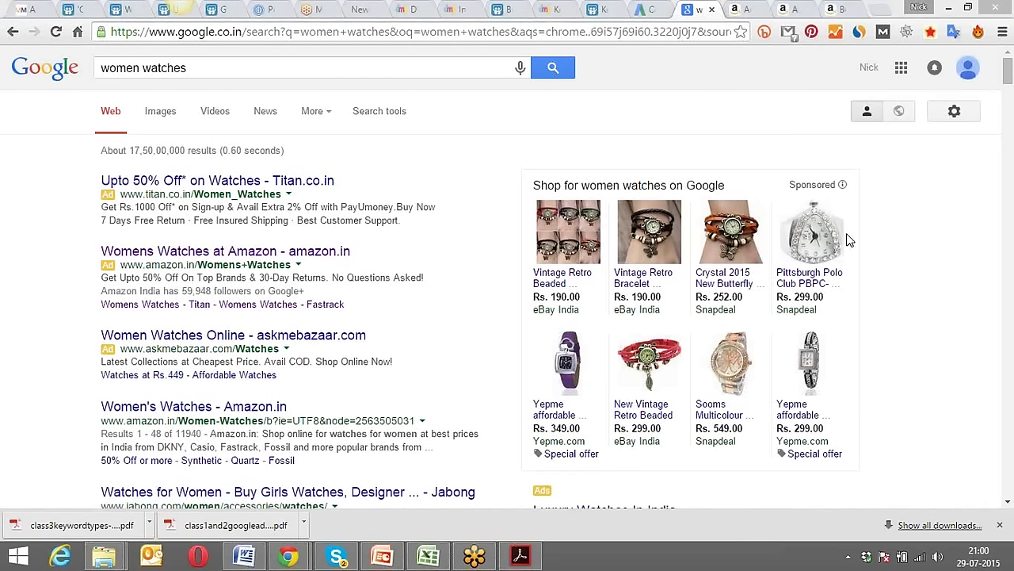
# Browse the Amazon and Fastrack watch tabs, ending on the Women's watches listings.
pyautogui.click(744, 7)
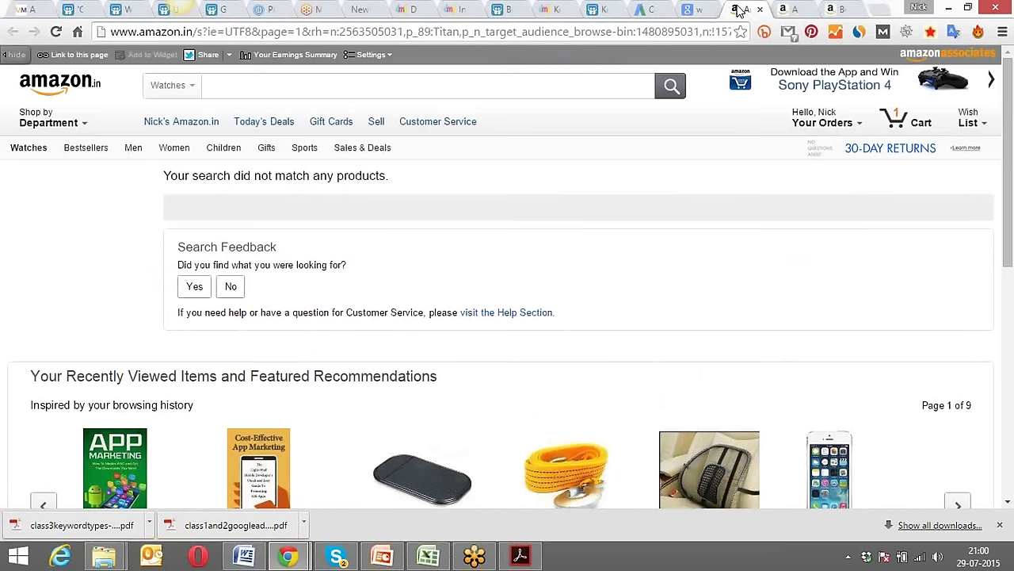
pyautogui.scroll(-5, 509, 143)
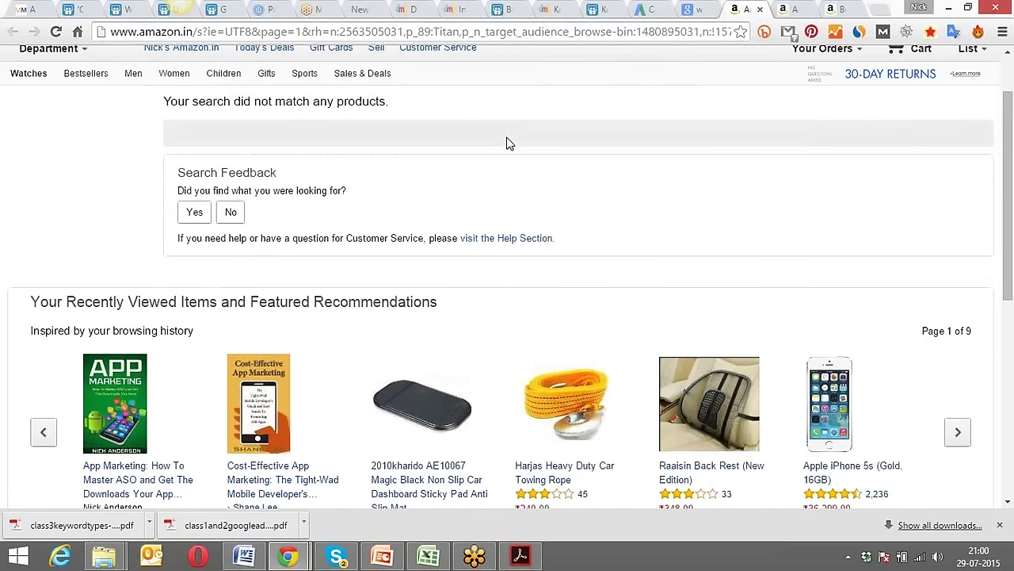
pyautogui.hotkey('ctrl', 'Tab')
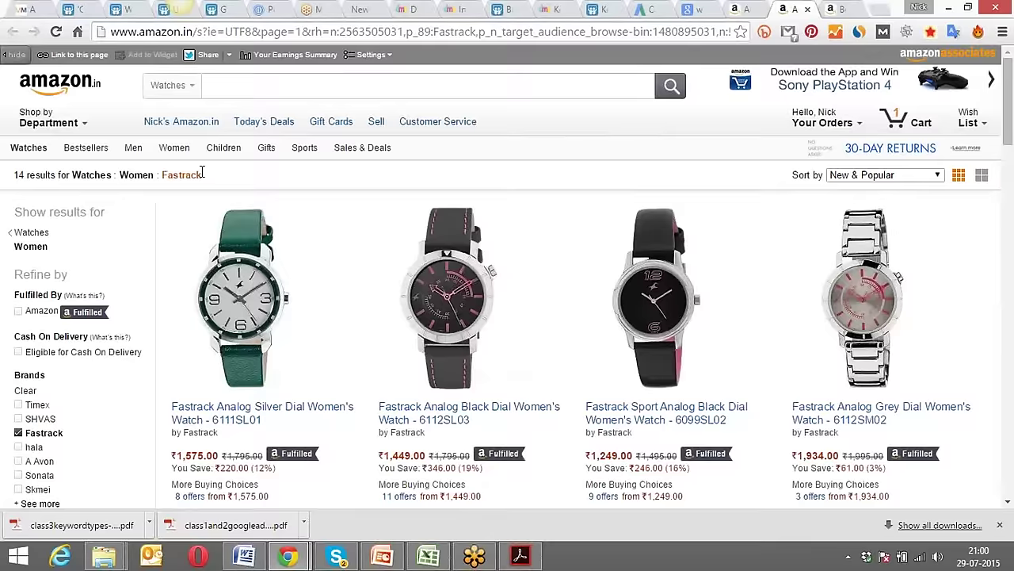
pyautogui.moveTo(203, 172); pyautogui.dragTo(157, 170)
pyautogui.click(836, 8)
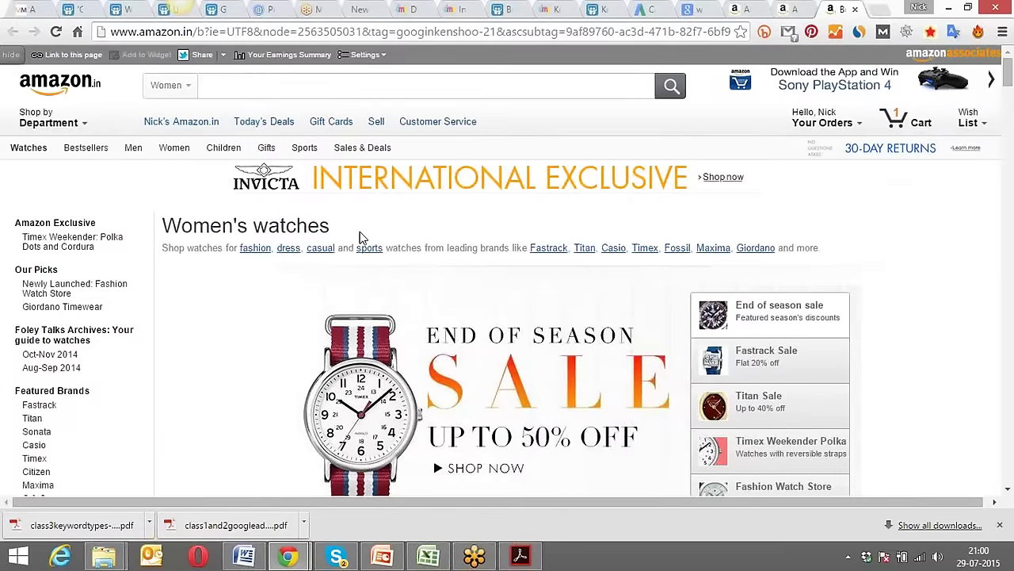
pyautogui.scroll(-15, 359, 236)
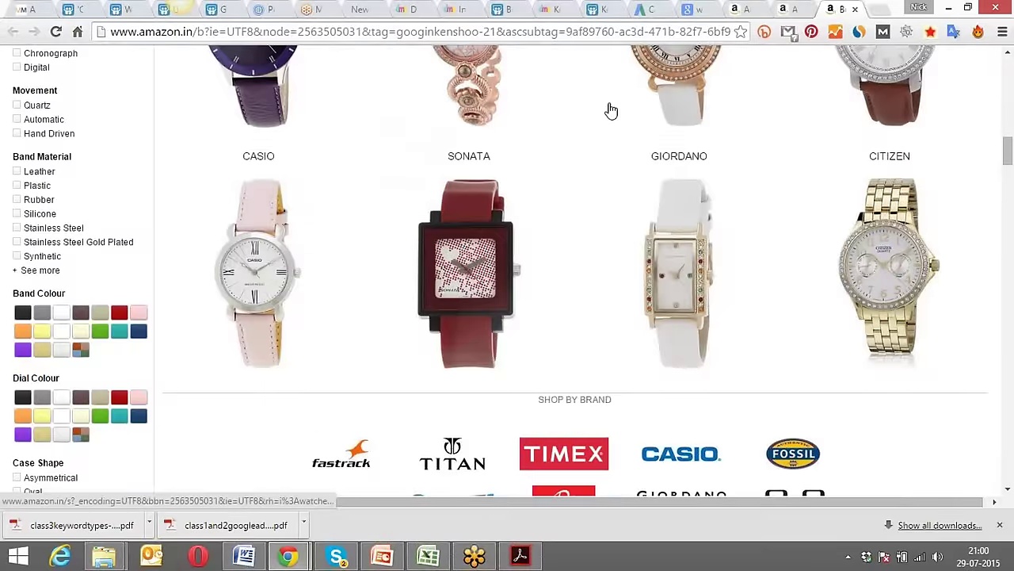
pyautogui.scroll(-15, 611, 111)
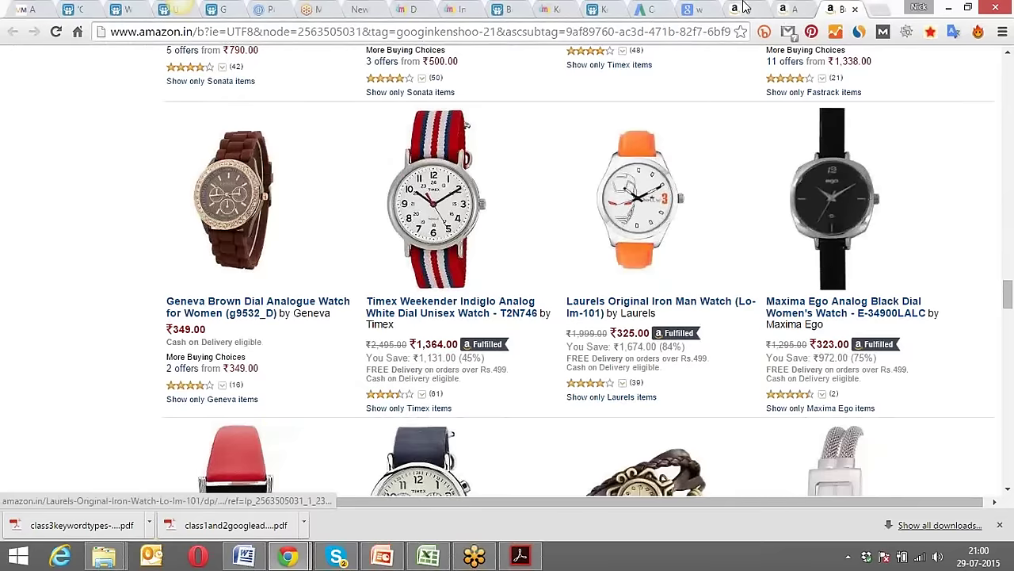
# Look through the DMP Paathshala site's About DMP and Home pages.
pyautogui.click(462, 8)
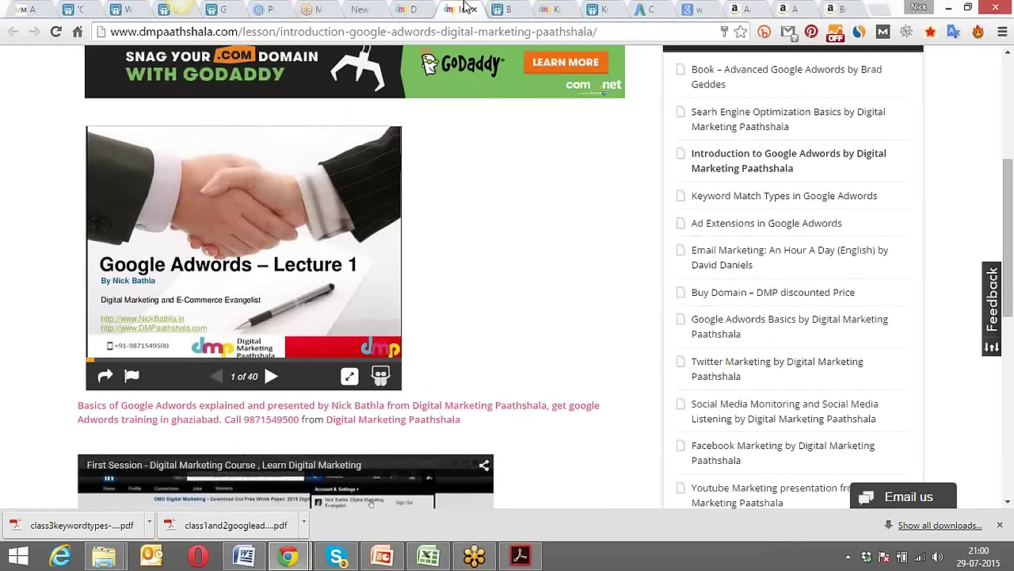
pyautogui.scroll(4, 533, 261)
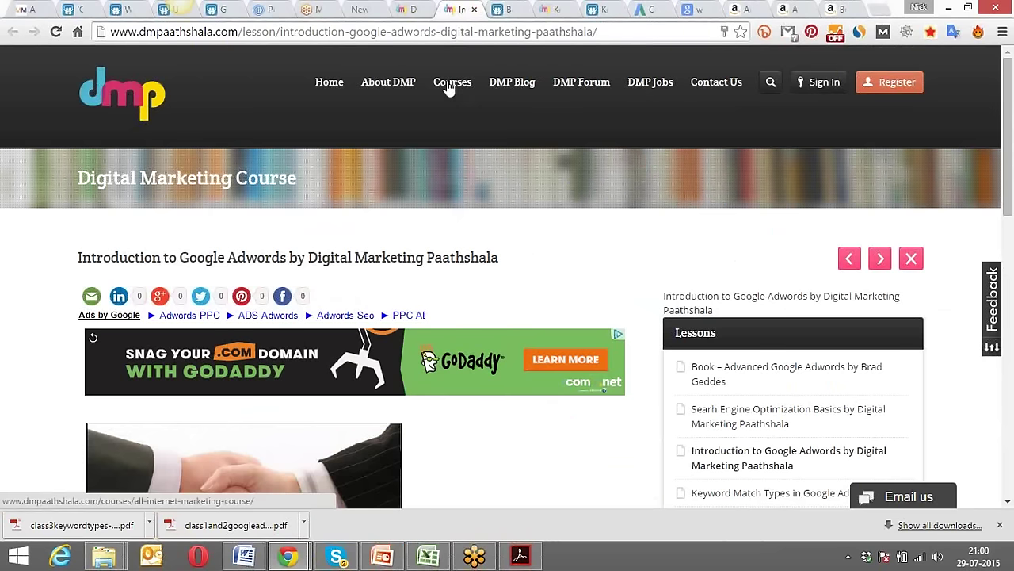
pyautogui.click(396, 88)
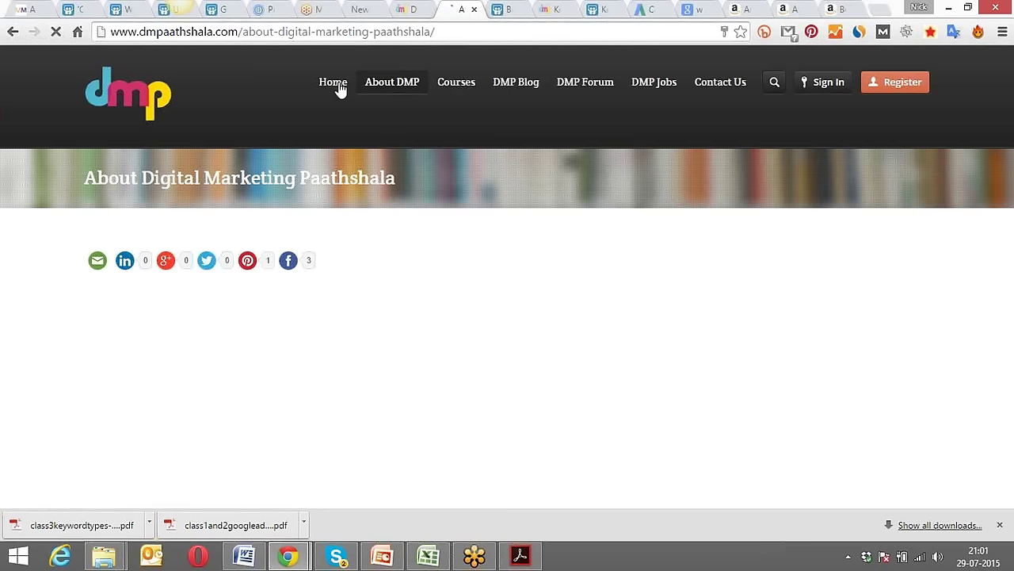
pyautogui.click(332, 83)
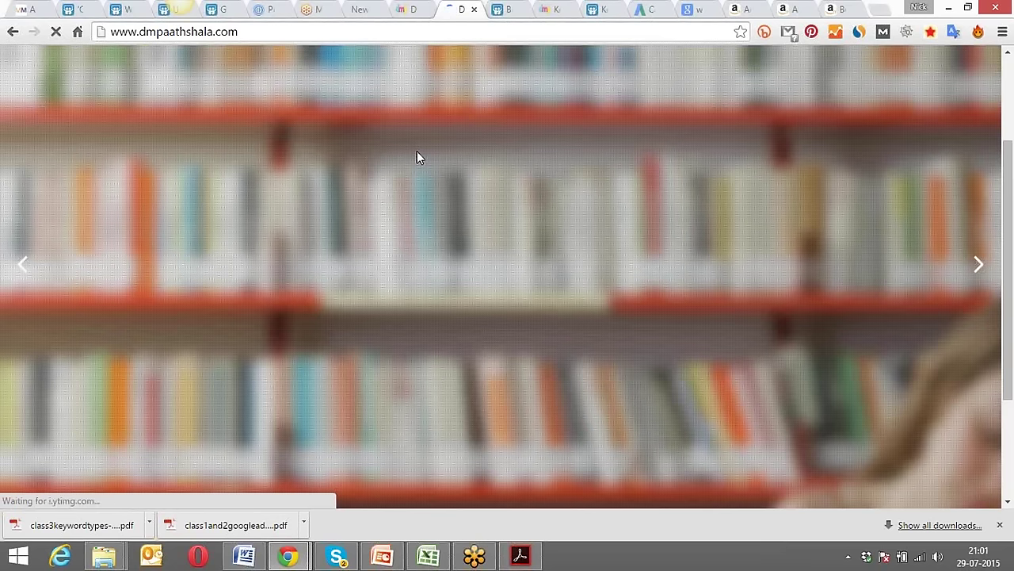
pyautogui.scroll(-4, 417, 155)
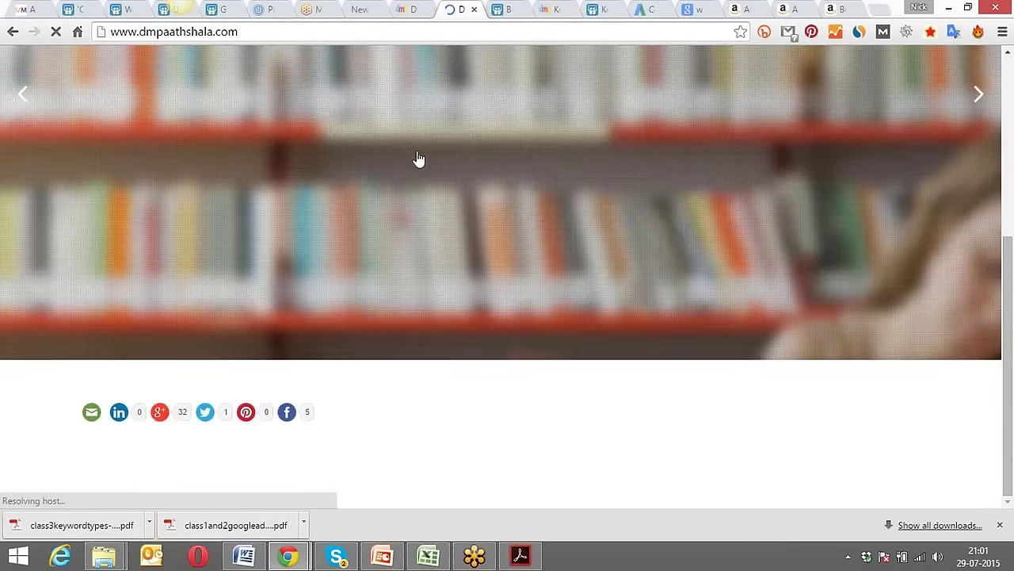
pyautogui.scroll(4, 417, 155)
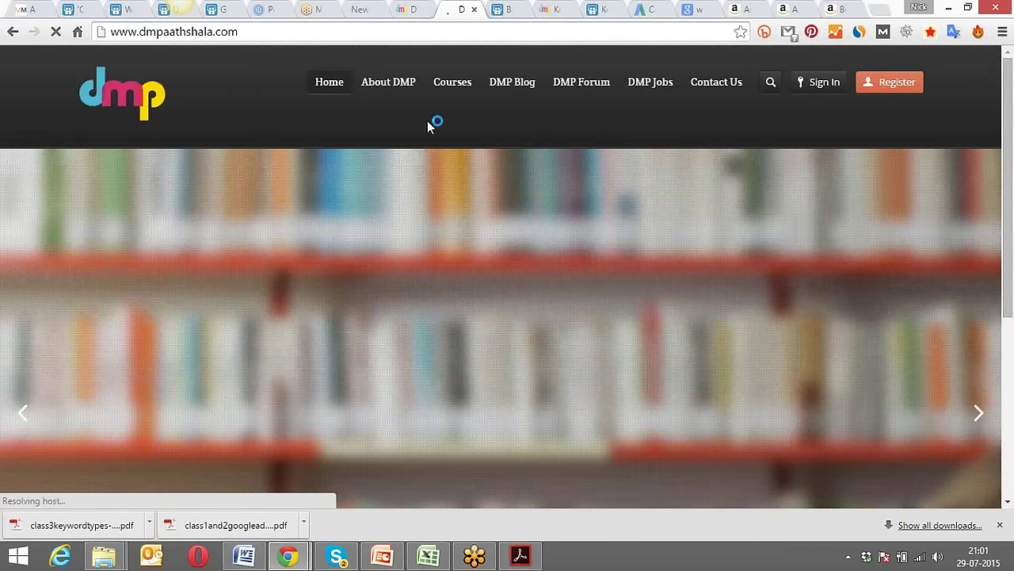
# Close the SlideShare tab and the leftover DMP lesson tabs.
pyautogui.click(511, 13)
pyautogui.click(522, 10)
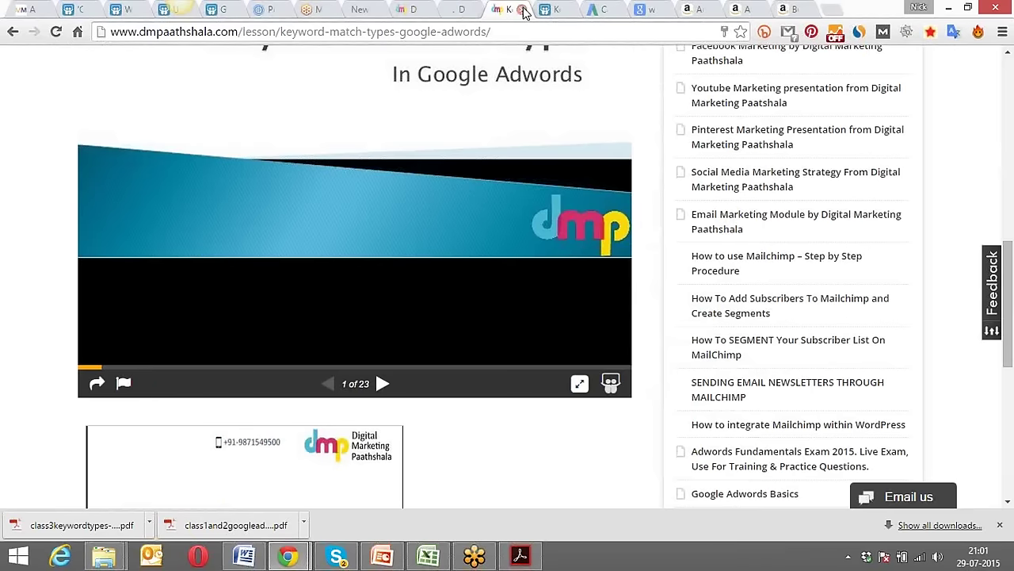
pyautogui.click(523, 9)
pyautogui.click(523, 9)
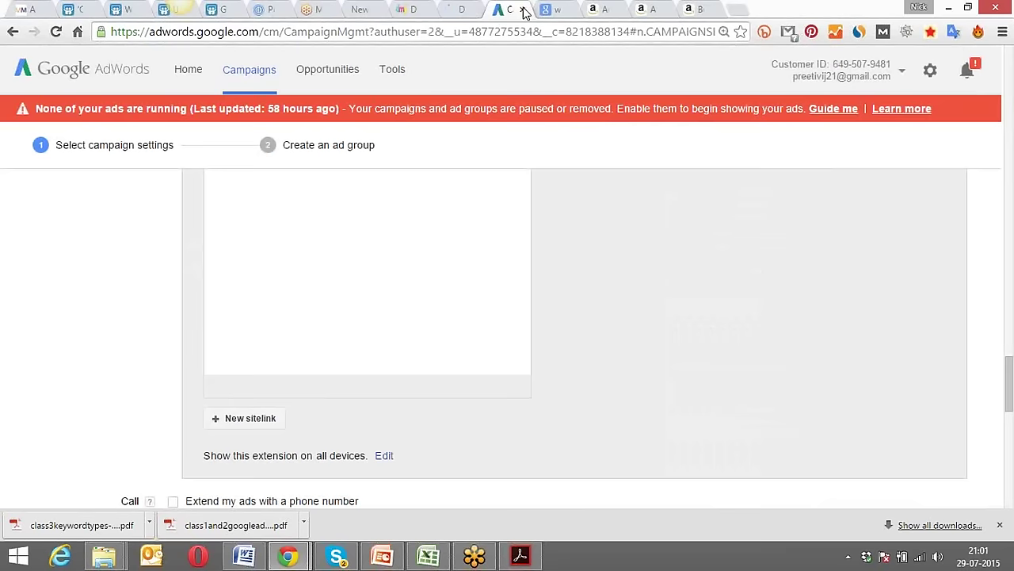
# Copy the Digital Marketing Course page address and return to the AdWords campaign settings.
pyautogui.click(458, 9)
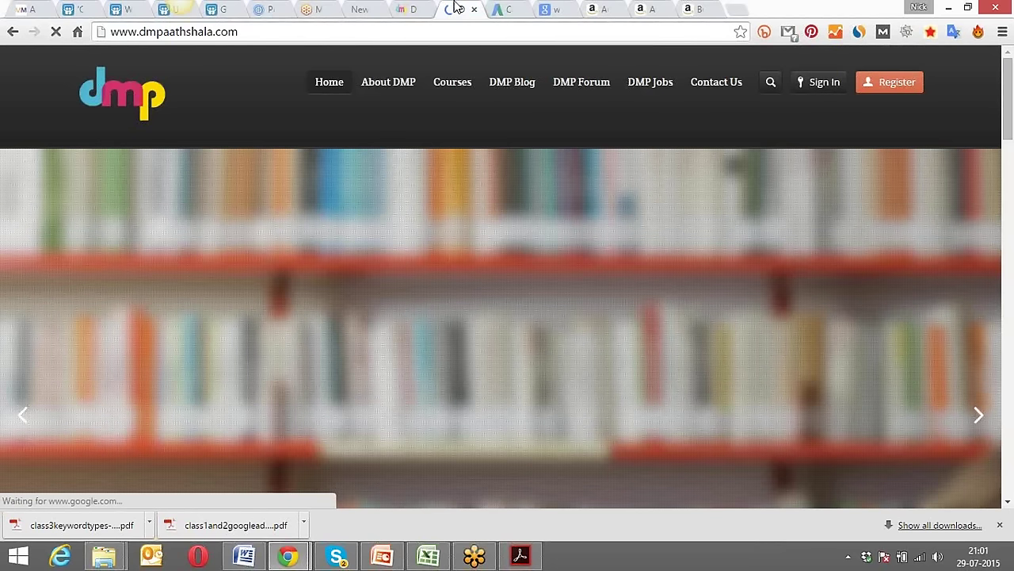
pyautogui.scroll(-5, 389, 179)
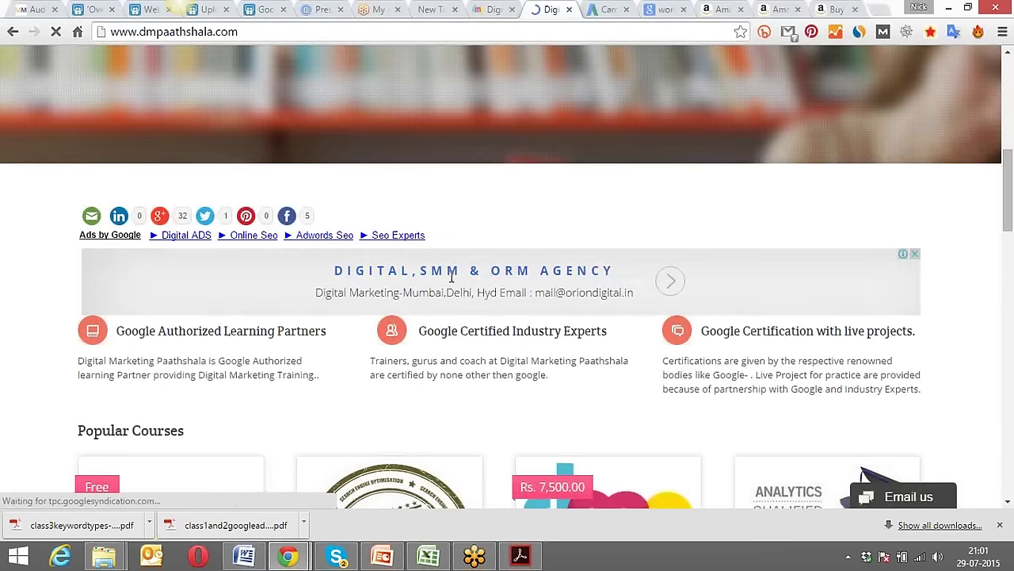
pyautogui.scroll(-3, 468, 305)
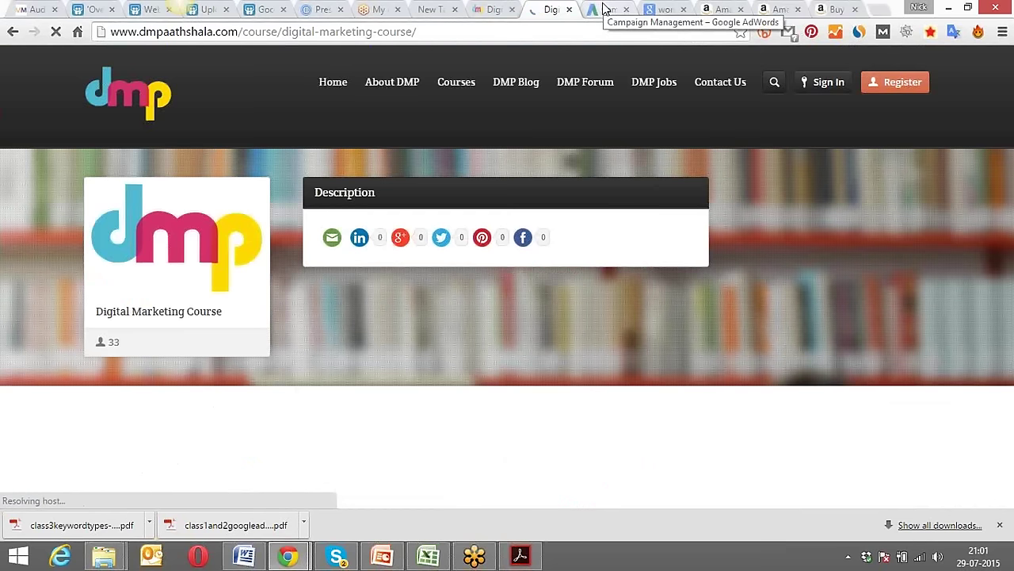
pyautogui.click(461, 32)
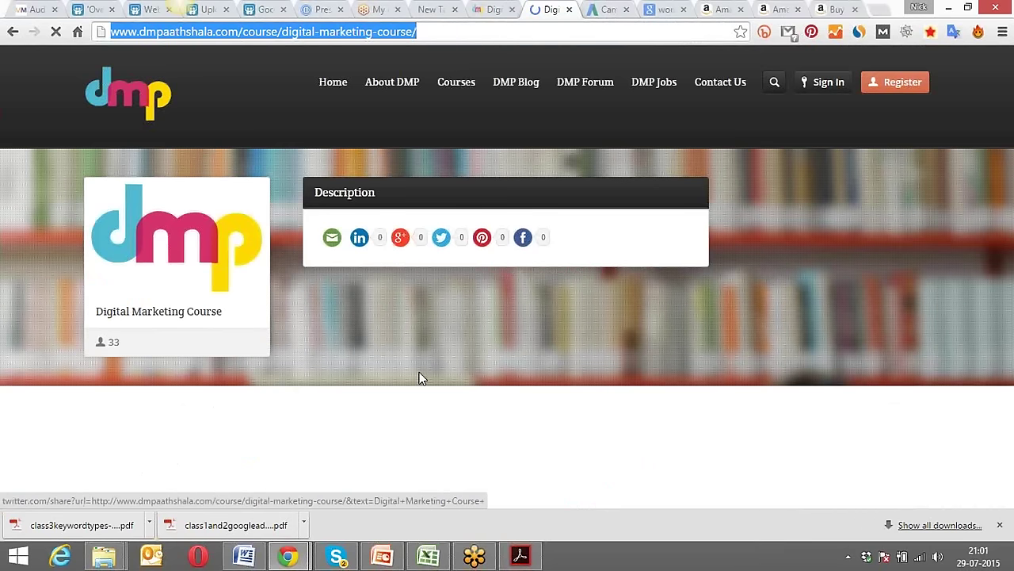
pyautogui.click(604, 10)
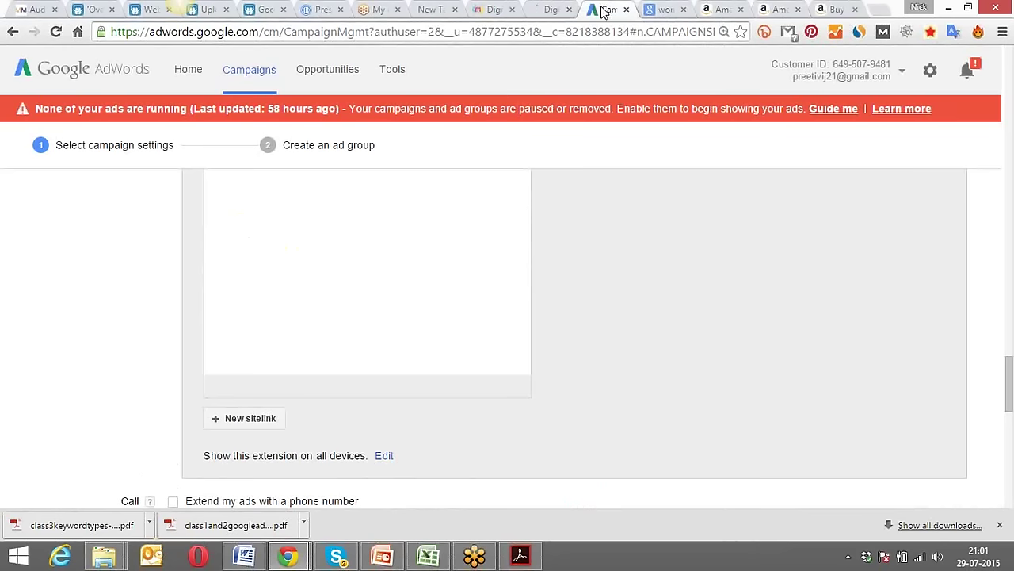
# Start a new sitelink from the campaign's Sitelinks section.
pyautogui.scroll(-2, 335, 399)
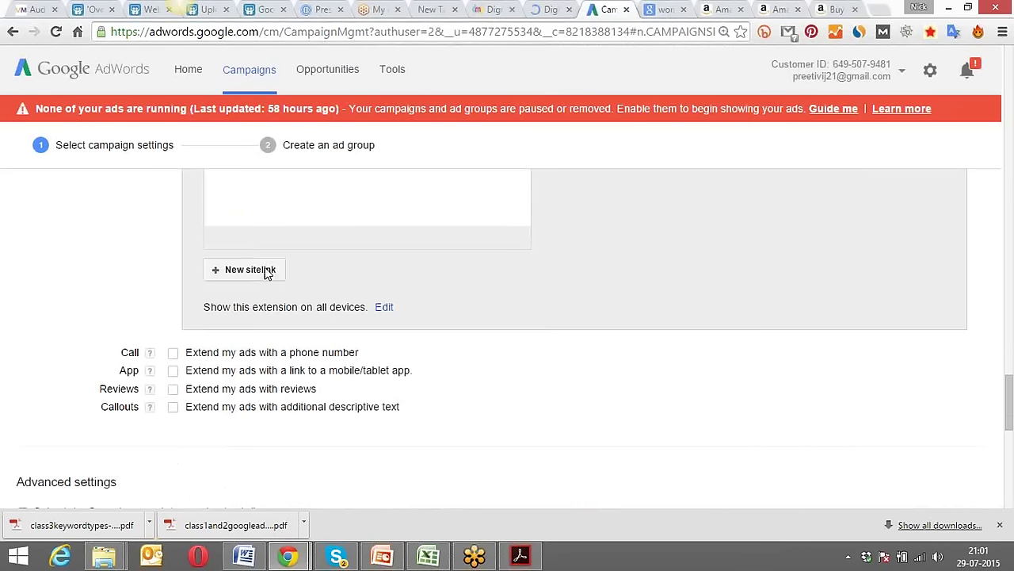
pyautogui.scroll(1, 226, 287)
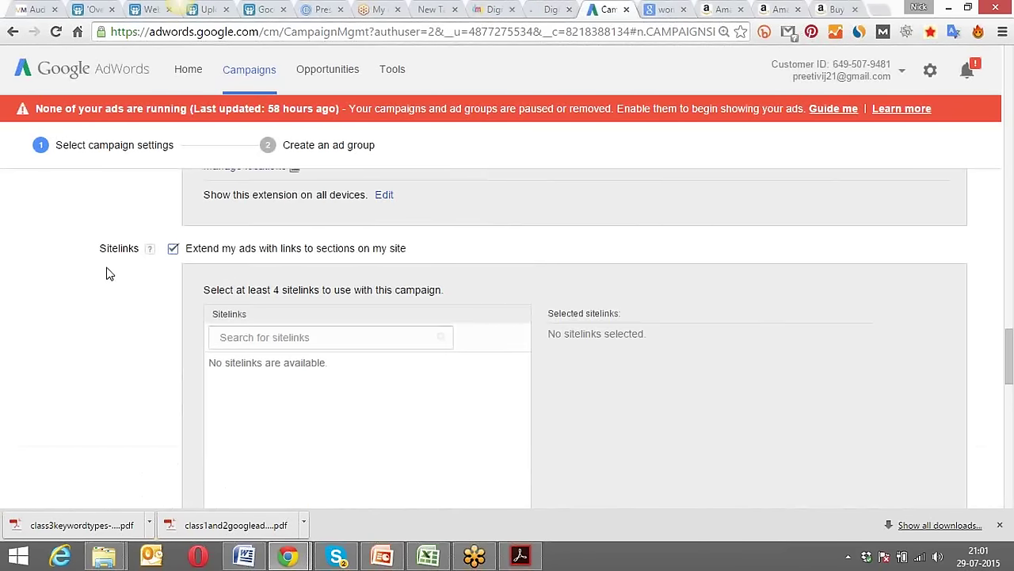
pyautogui.scroll(-3, 169, 266)
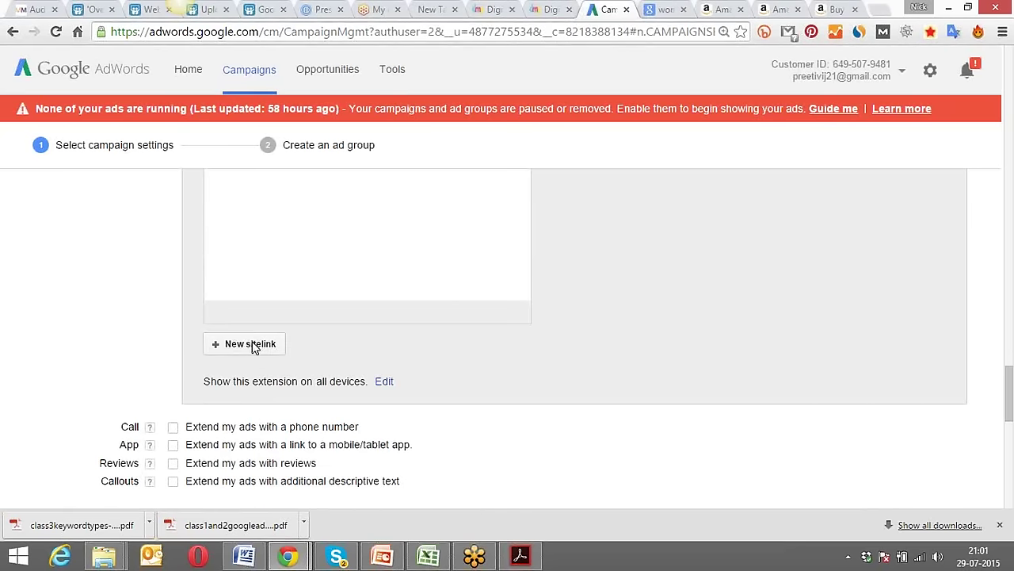
pyautogui.click(252, 346)
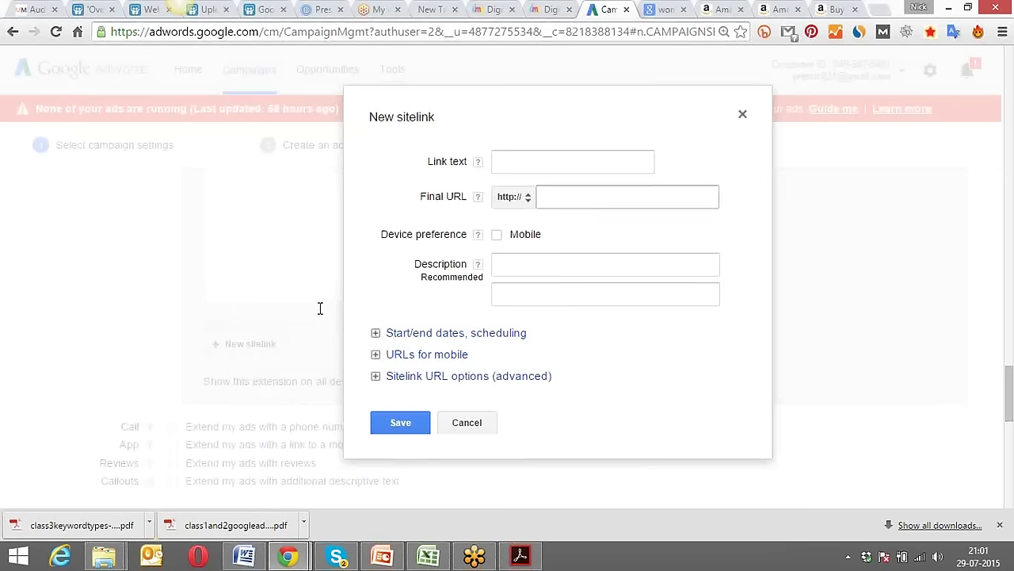
pyautogui.moveTo(598, 106); pyautogui.dragTo(475, 108)
pyautogui.click(478, 113)
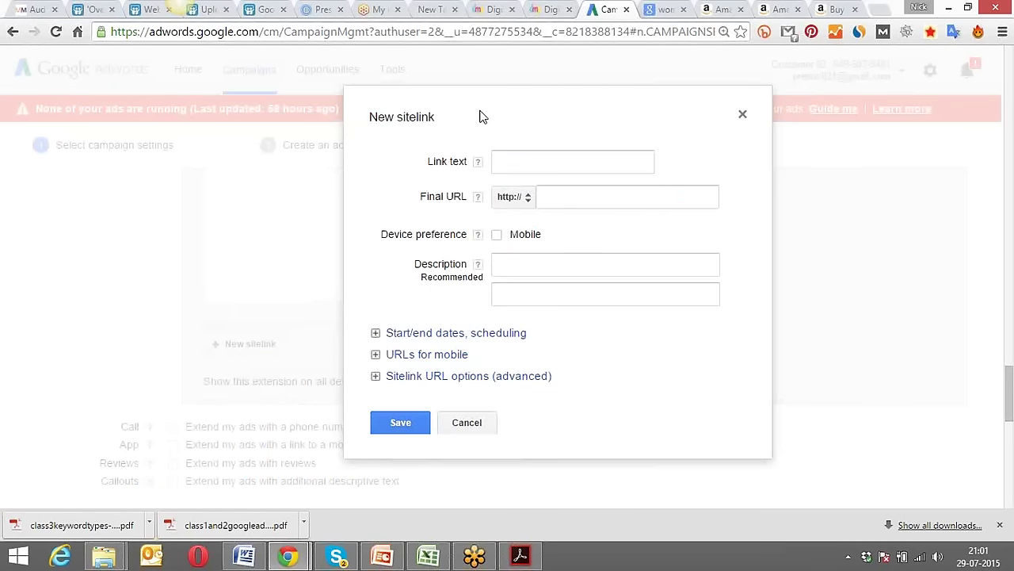
# Enter 'Download Course Structure' as the sitelink's link text.
pyautogui.click(524, 159)
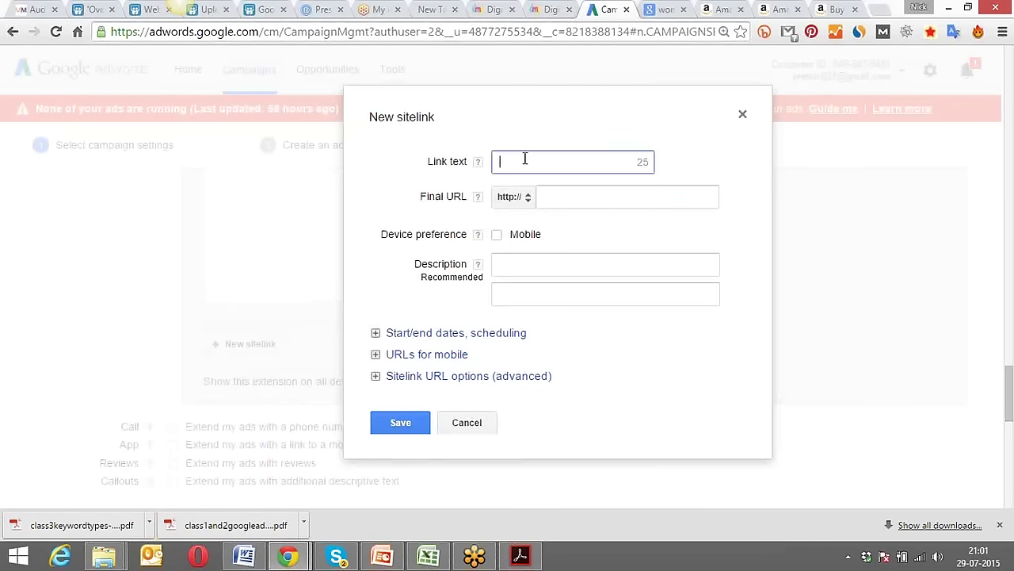
pyautogui.write('Download Course C')
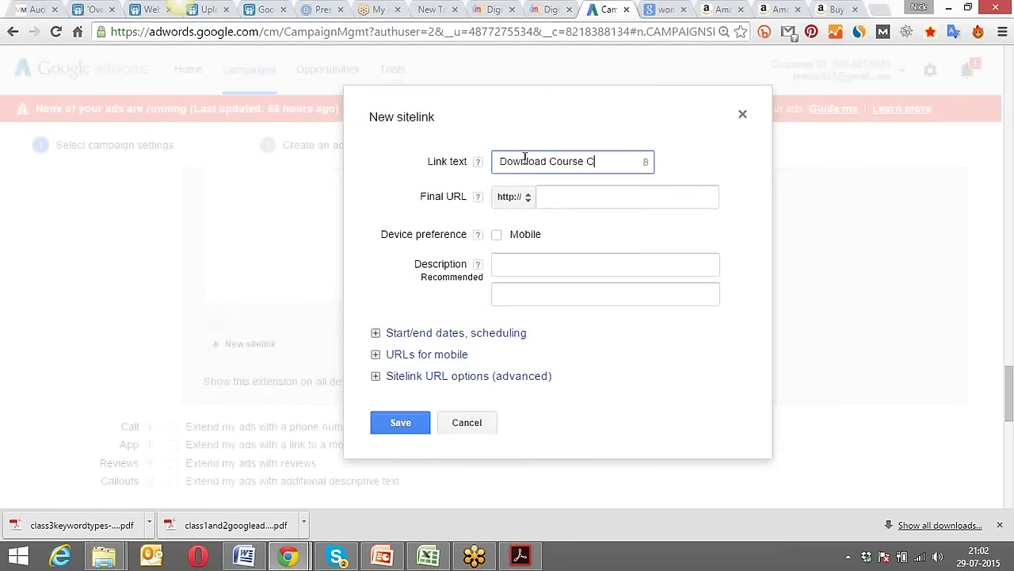
pyautogui.write('urriculam')
pyautogui.press('BackSpace')
pyautogui.press('BackSpace')
pyautogui.press('BackSpace')
pyautogui.press('BackSpace')
pyautogui.press('BackSpace')
pyautogui.press('BackSpace')
pyautogui.press('BackSpace')
pyautogui.press('BackSpace')
pyautogui.press('BackSpace')
pyautogui.press('BackSpace')
pyautogui.write('Structure')
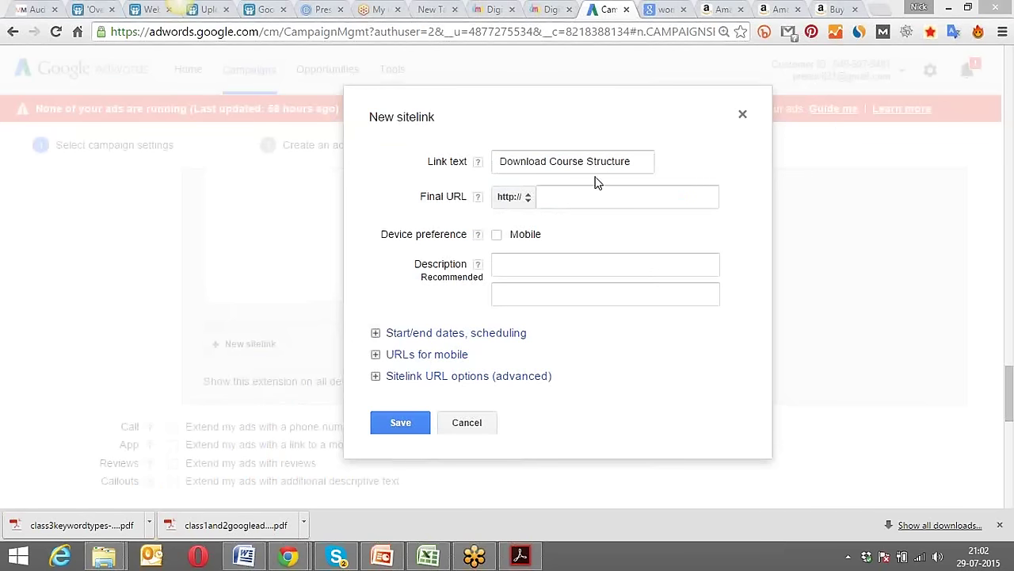
pyautogui.click(584, 197)
pyautogui.hotkey('ctrl', 'v')
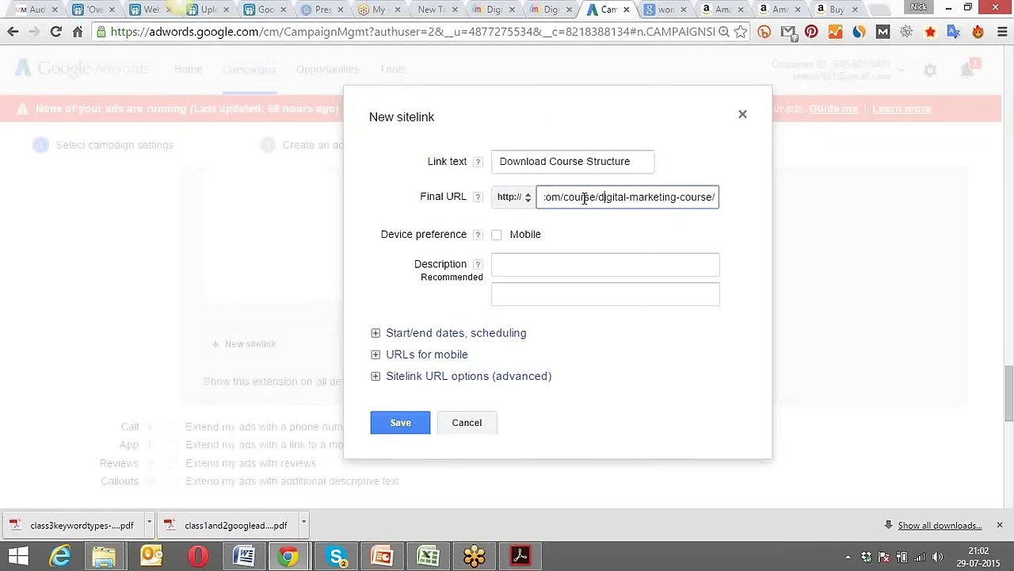
pyautogui.press('Home')
pyautogui.press('Left')
pyautogui.press('Left')
pyautogui.press('Left')
pyautogui.press('Left')
pyautogui.press('Left')
pyautogui.press('Left')
pyautogui.press('Left')
pyautogui.press('Left')
pyautogui.press('Left')
pyautogui.press('Left')
pyautogui.press('Left')
pyautogui.press('Left')
pyautogui.press('Left')
pyautogui.press('Left')
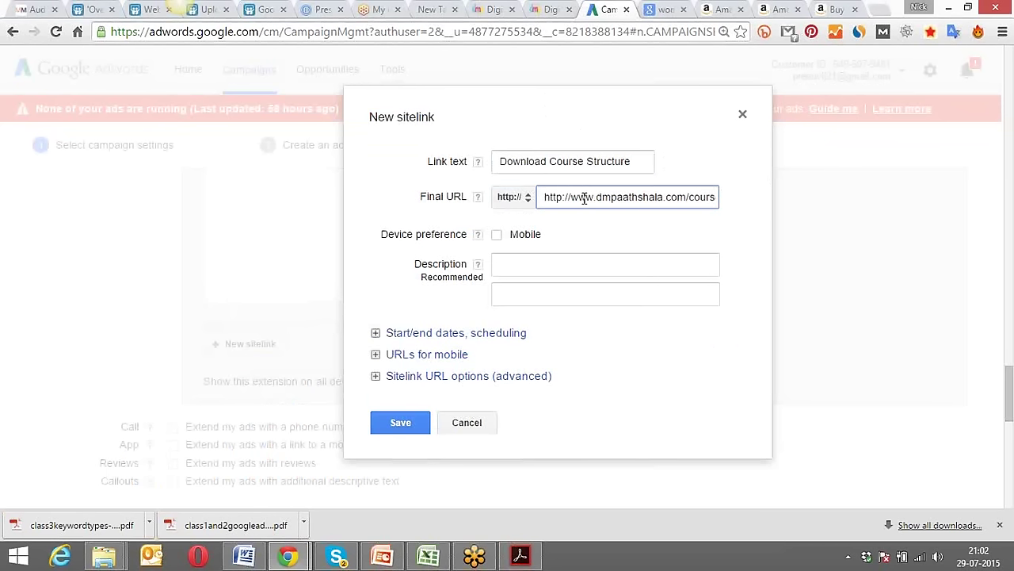
pyautogui.press('Delete')
pyautogui.press('Delete')
pyautogui.press('Delete')
pyautogui.press('Delete')
pyautogui.press('Delete')
pyautogui.press('Delete')
pyautogui.press('Delete')
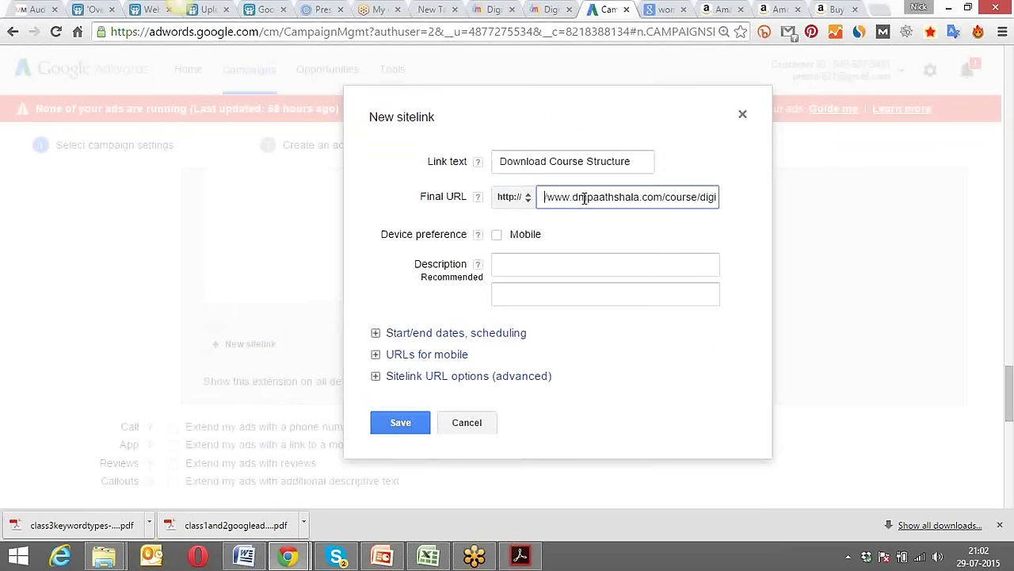
pyautogui.press('Delete')
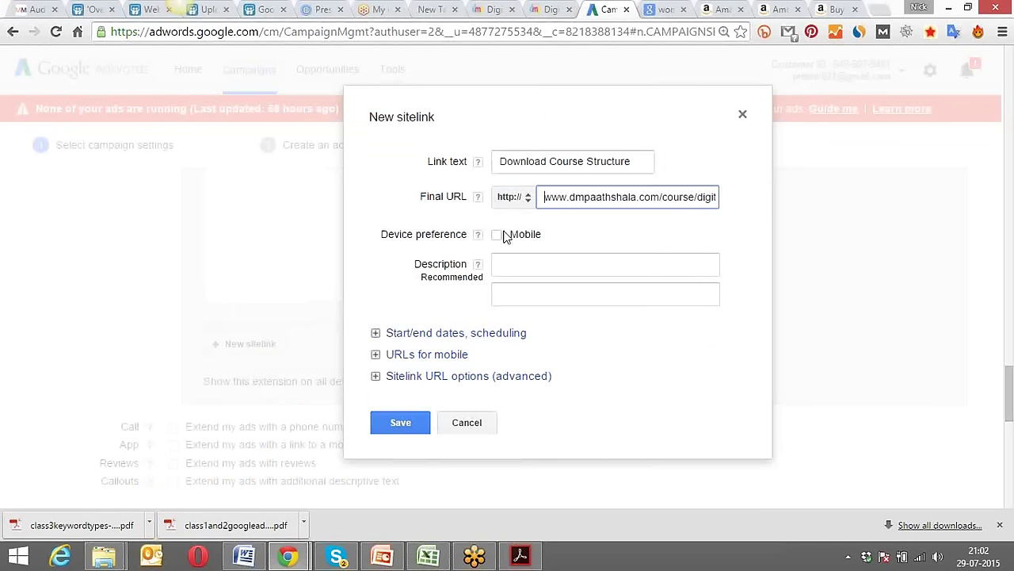
pyautogui.click(498, 235)
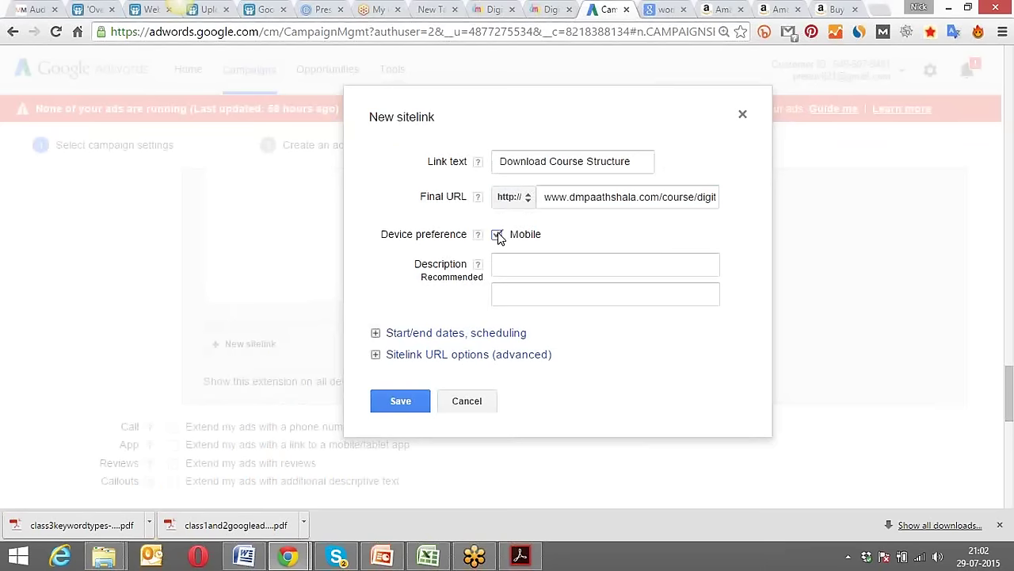
# Check the women's watches tab, then return to the sitelink's first description line.
pyautogui.click(523, 263)
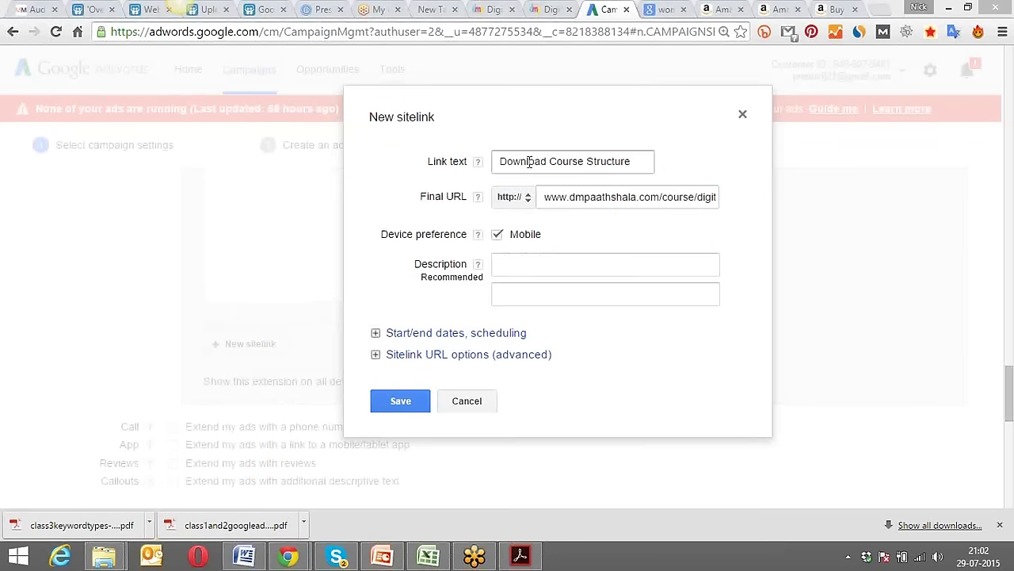
pyautogui.click(670, 8)
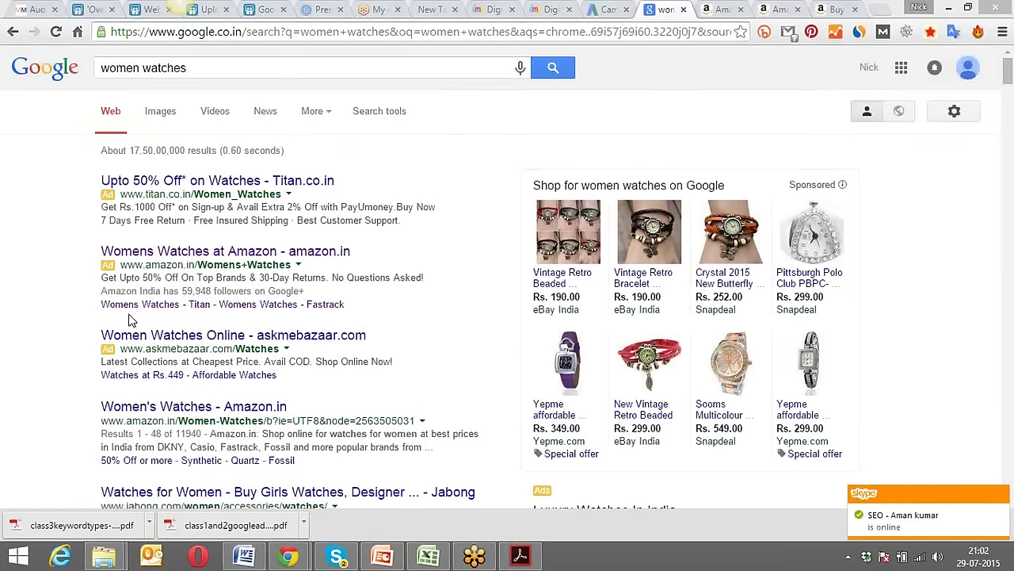
pyautogui.click(608, 9)
pyautogui.click(853, 177)
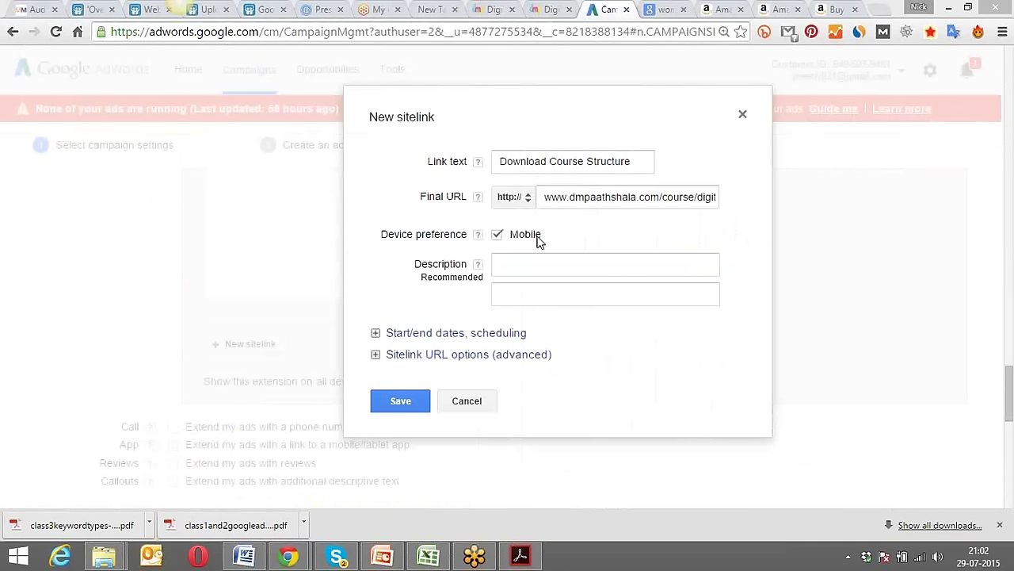
pyautogui.click(547, 264)
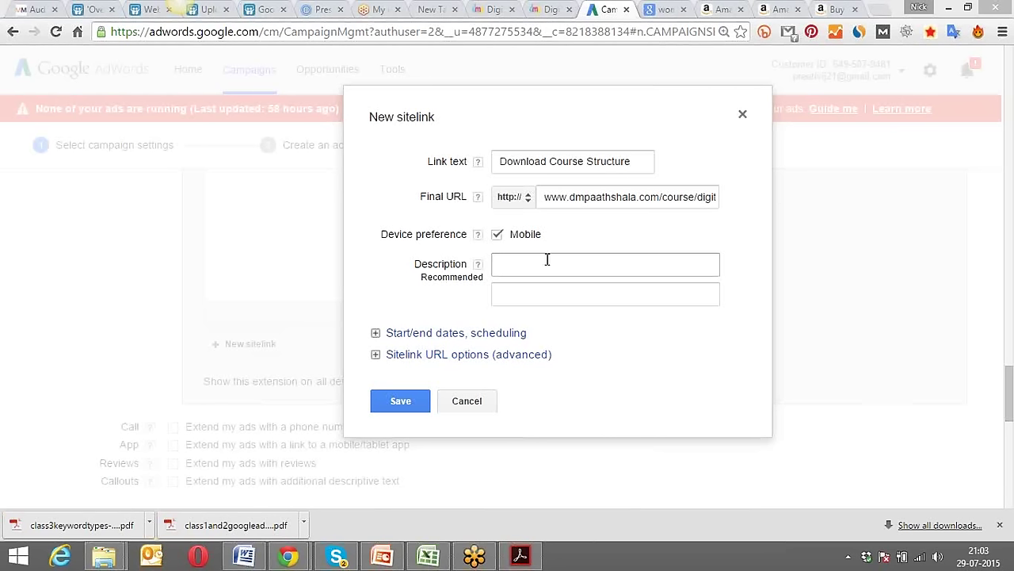
# Enter 'Digital Marketing Course structure' as the first description line.
pyautogui.click(546, 259)
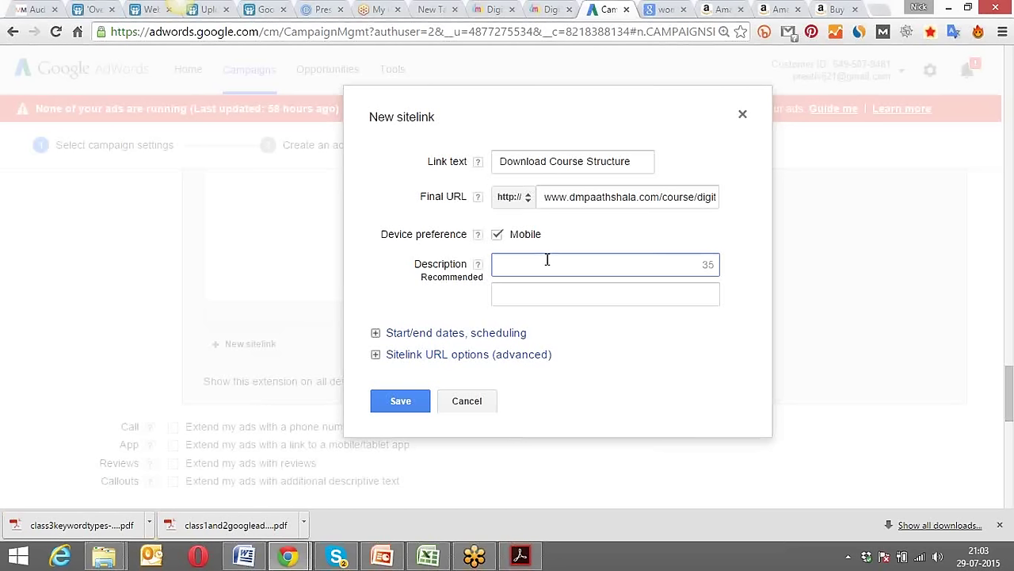
pyautogui.write('DMP cC')
pyautogui.press('BackSpace')
pyautogui.press('BackSpace')
pyautogui.press('BackSpace')
pyautogui.press('BackSpace')
pyautogui.press('BackSpace')
pyautogui.press('BackSpace')
pyautogui.write('Digital Marketing ')
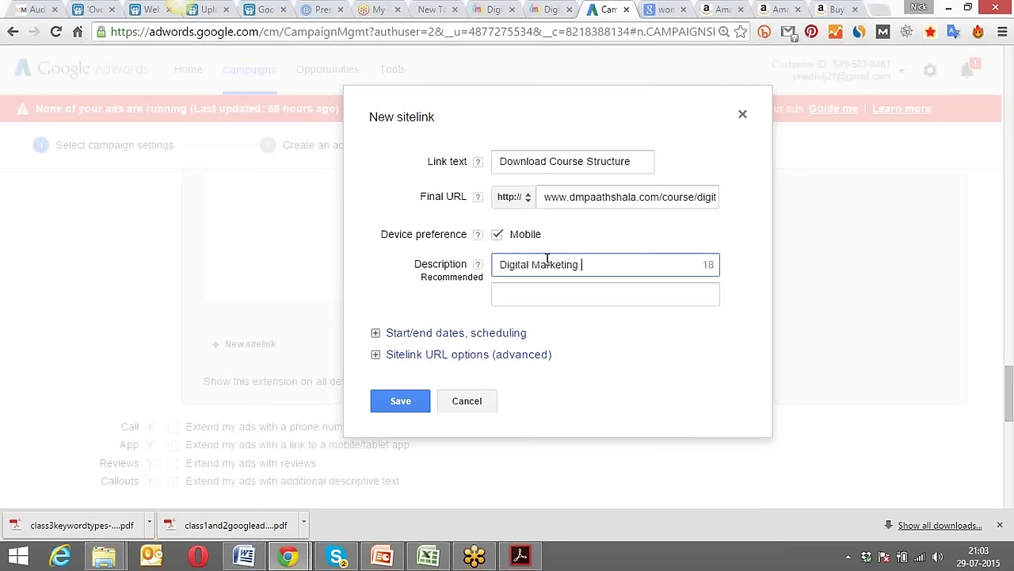
pyautogui.write('Course  ')
pyautogui.write('structue')
pyautogui.press('BackSpace')
pyautogui.write('ure')
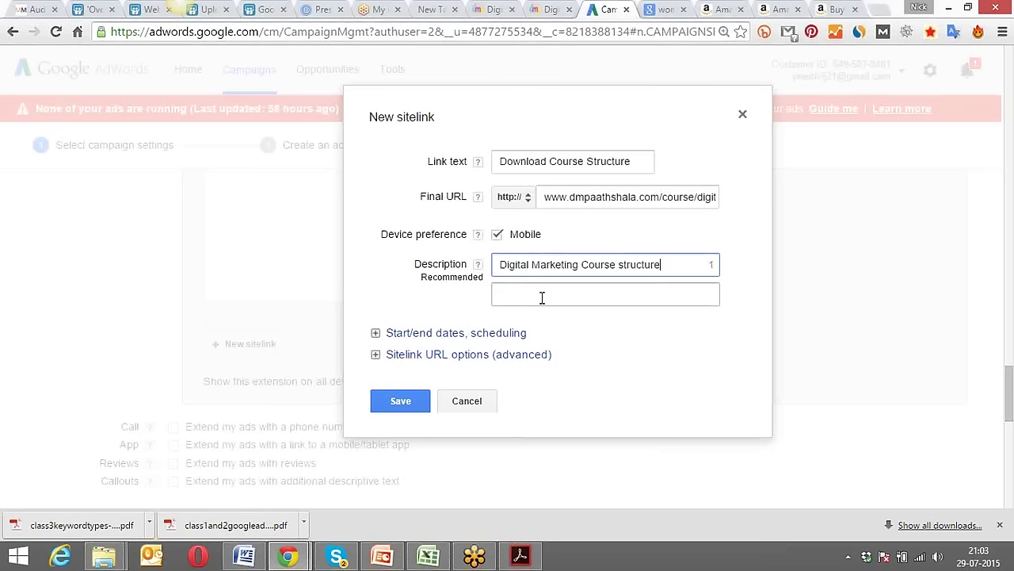
# Enter 'Free Demo classes, attend now' as line two and expand the scheduling options.
pyautogui.click(541, 297)
pyautogui.write('Free ')
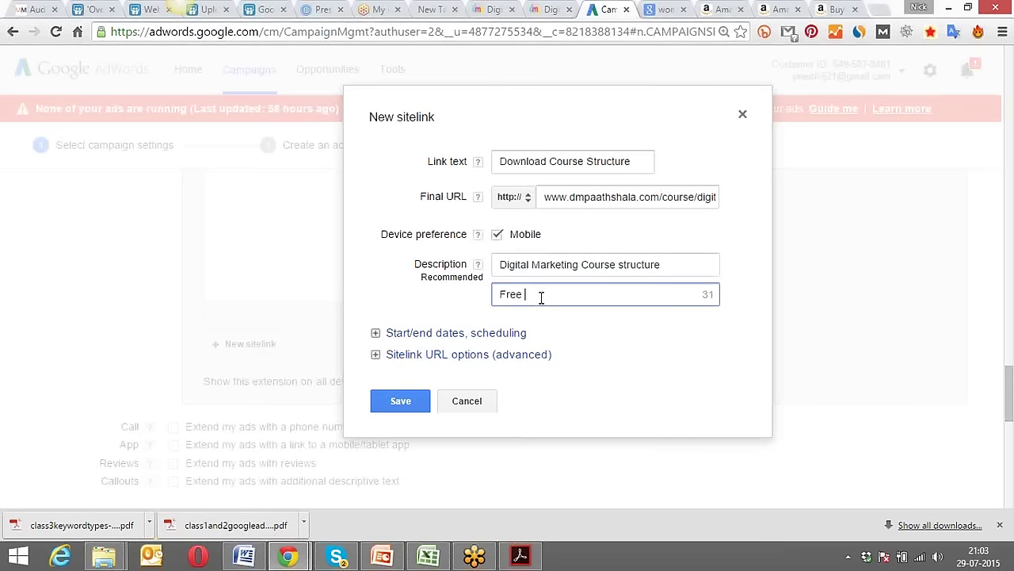
pyautogui.write('Demo classes,')
pyautogui.press('BackSpace')
pyautogui.press('BackSpace')
pyautogui.write(', attend now')
pyautogui.click(462, 337)
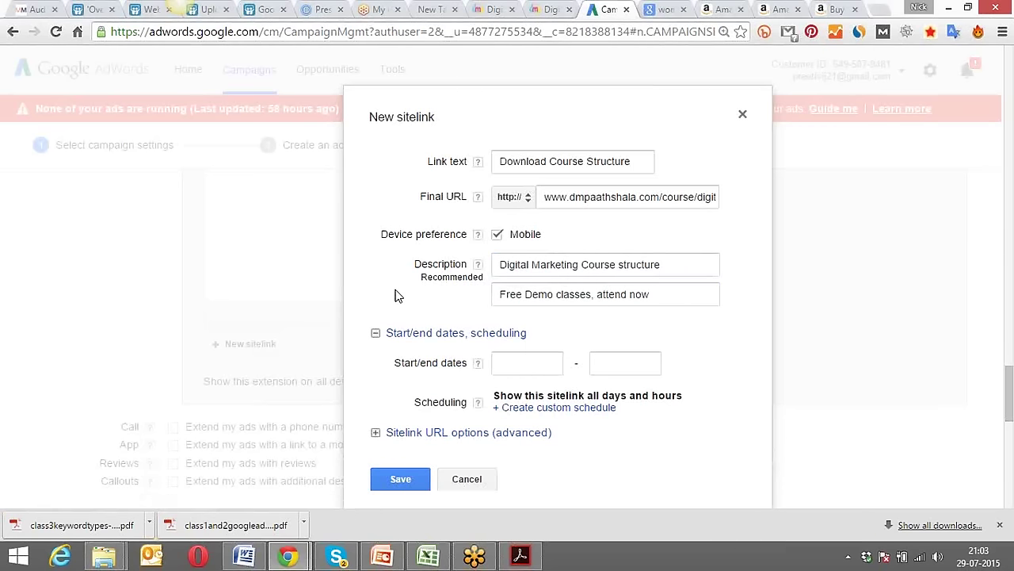
pyautogui.scroll(-2, 398, 296)
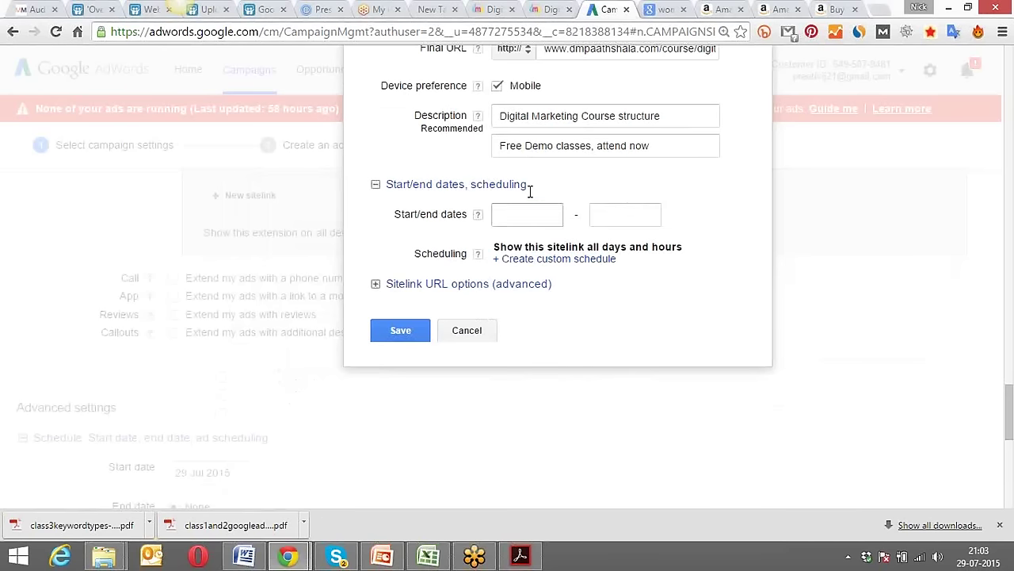
# Set the sitelink dates to 29 Jul 2015–31 Dec 2015 and add a custom schedule.
pyautogui.click(528, 214)
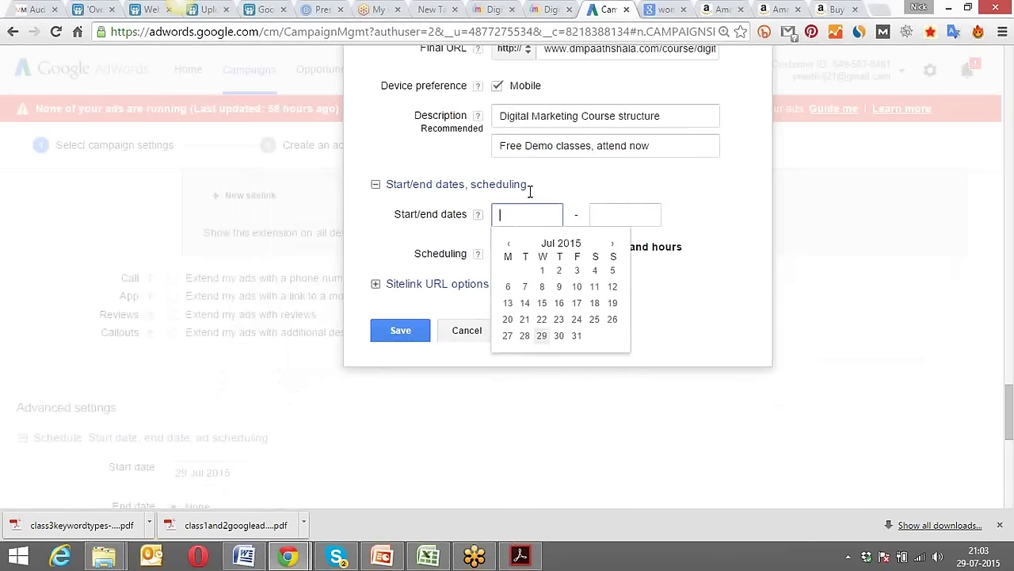
pyautogui.click(542, 336)
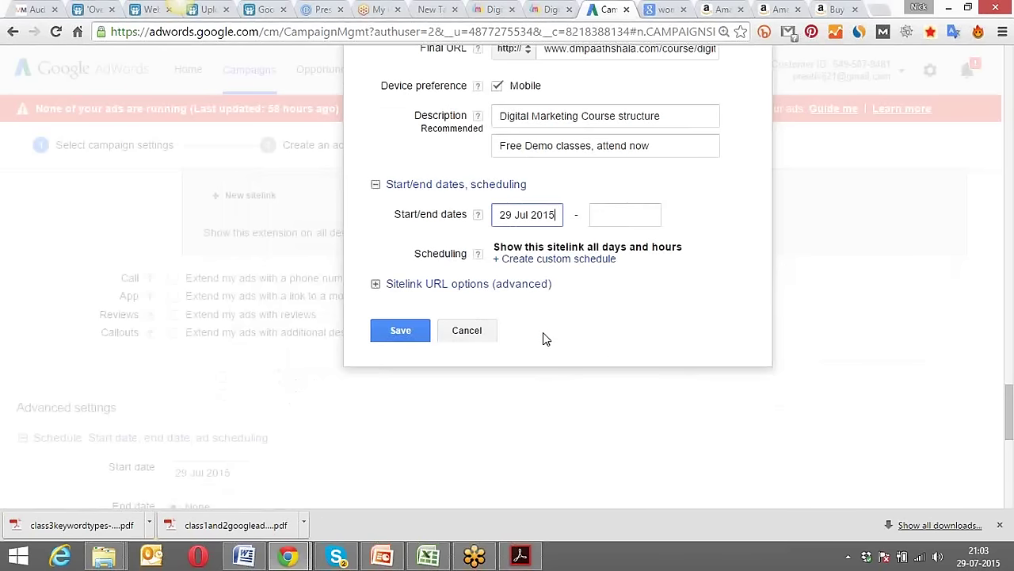
pyautogui.click(654, 217)
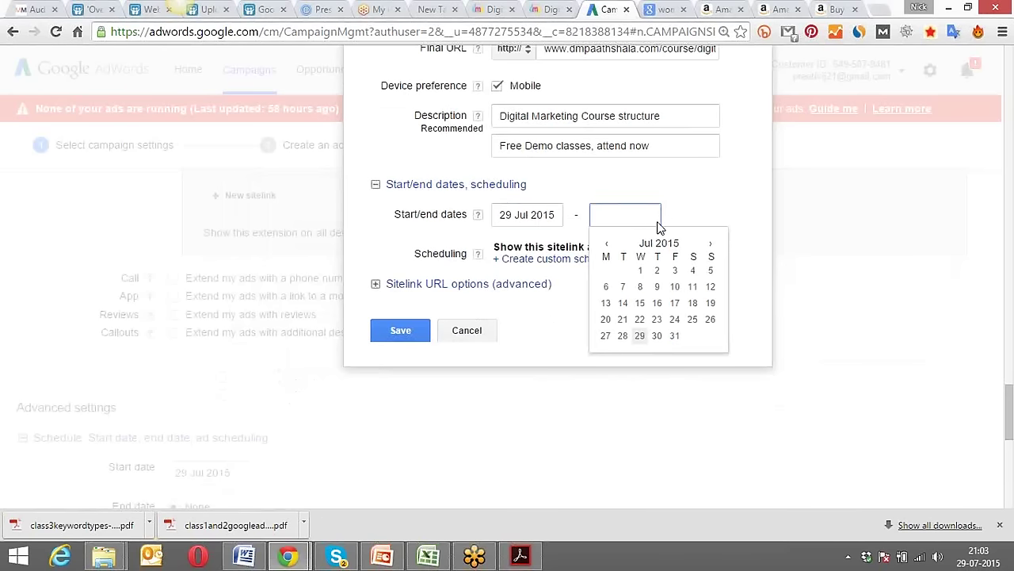
pyautogui.click(711, 244)
pyautogui.click(711, 244)
pyautogui.click(711, 244)
pyautogui.click(711, 245)
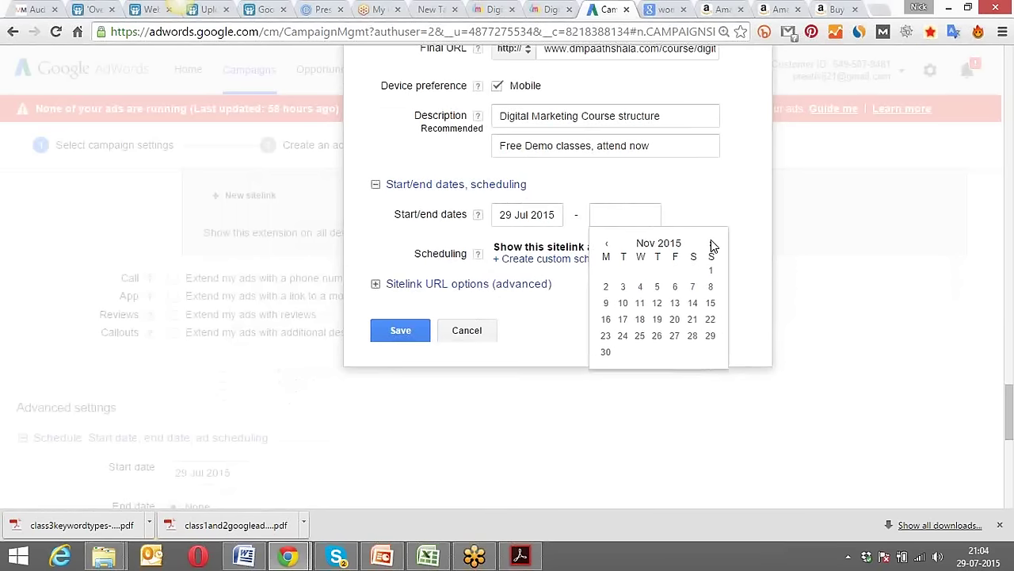
pyautogui.click(711, 244)
pyautogui.click(659, 338)
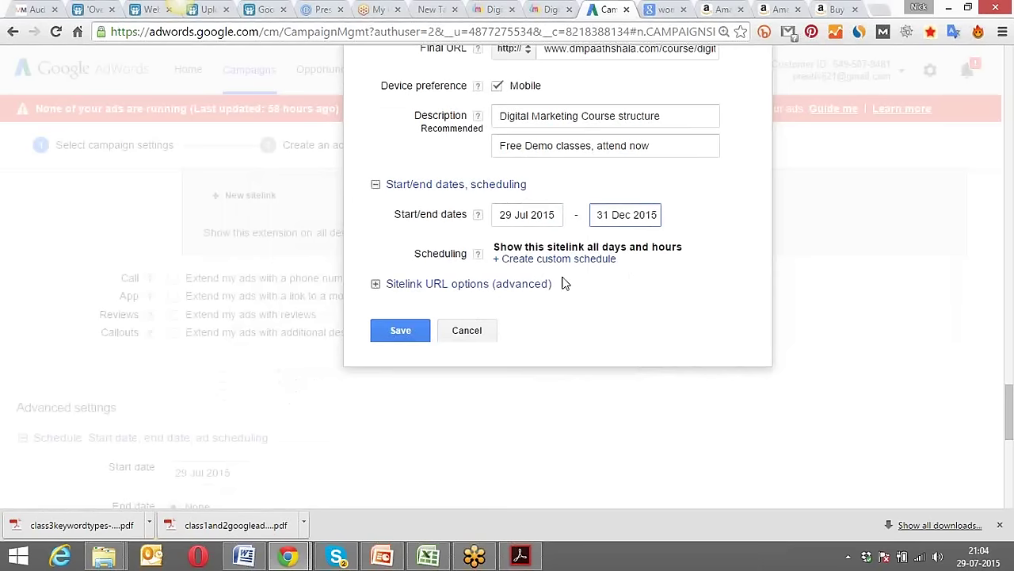
pyautogui.click(539, 260)
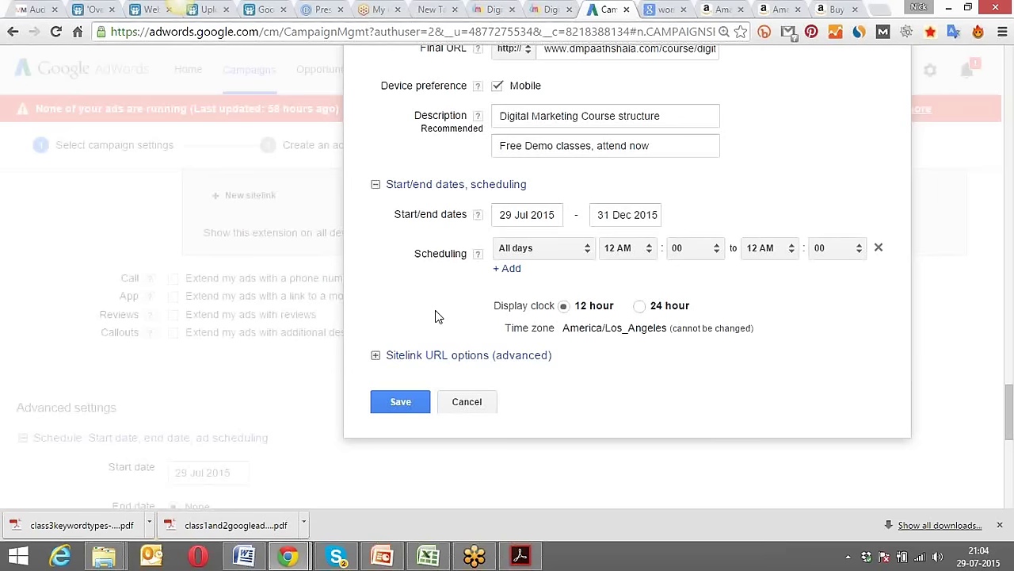
pyautogui.scroll(3, 435, 315)
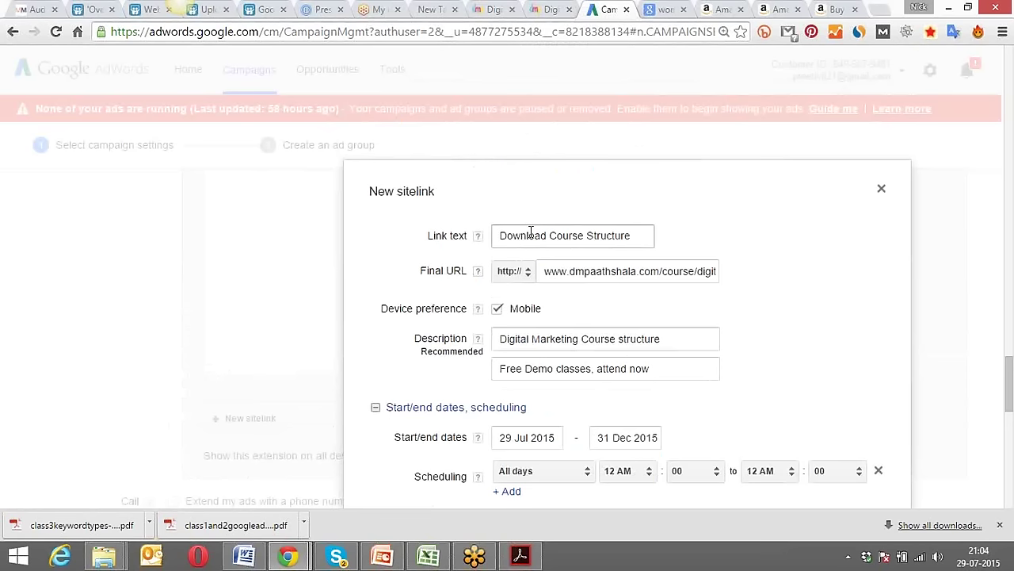
pyautogui.moveTo(631, 235); pyautogui.dragTo(595, 272)
pyautogui.click(595, 272)
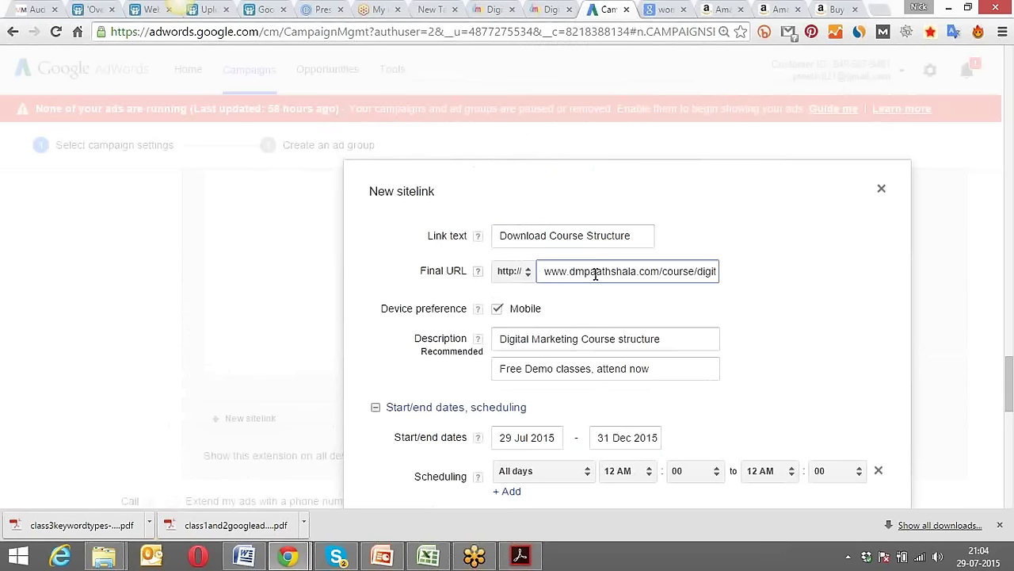
pyautogui.press('Right')
pyautogui.press('Right')
pyautogui.press('Right')
pyautogui.press('Right')
pyautogui.press('Right')
pyautogui.press('Right')
pyautogui.press('Right')
pyautogui.press('Right')
pyautogui.press('Right')
pyautogui.press('Right')
pyautogui.press('Right')
pyautogui.press('Right')
pyautogui.press('Right')
pyautogui.press('Right')
pyautogui.press('Right')
pyautogui.press('Right')
pyautogui.press('Right')
pyautogui.press('Right')
pyautogui.press('Right')
pyautogui.press('Right')
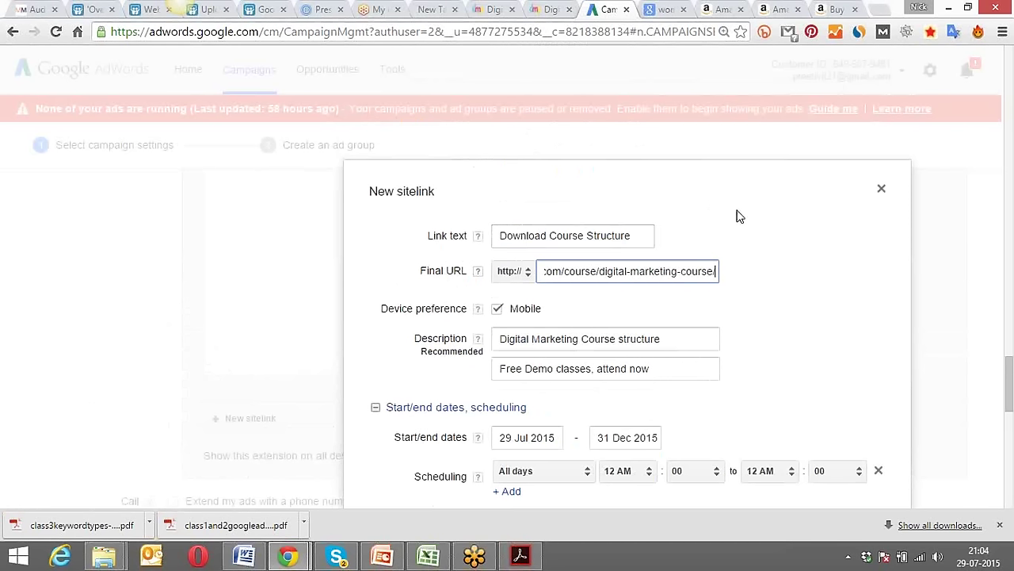
pyautogui.scroll(-2, 740, 219)
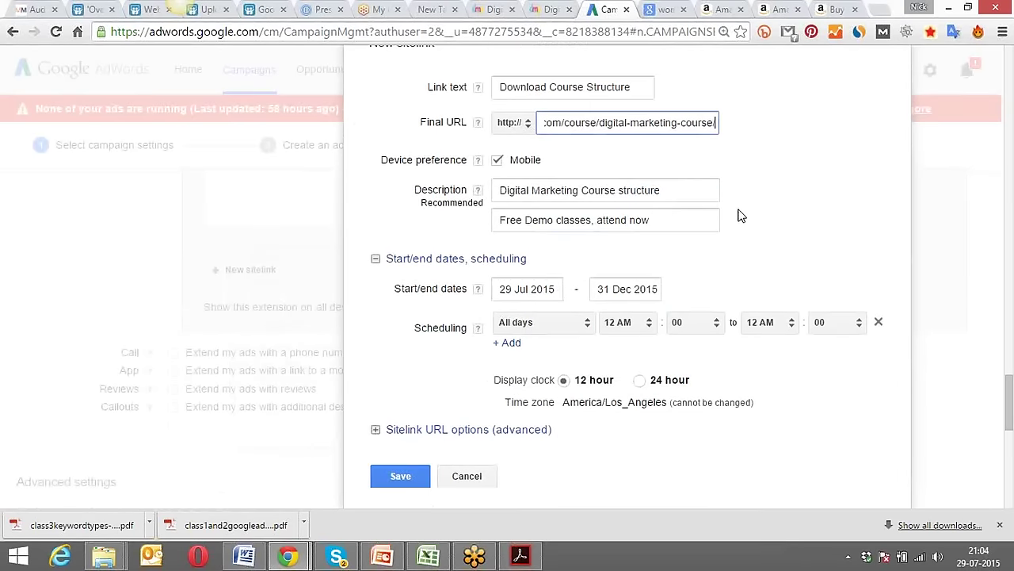
pyautogui.scroll(-1, 739, 214)
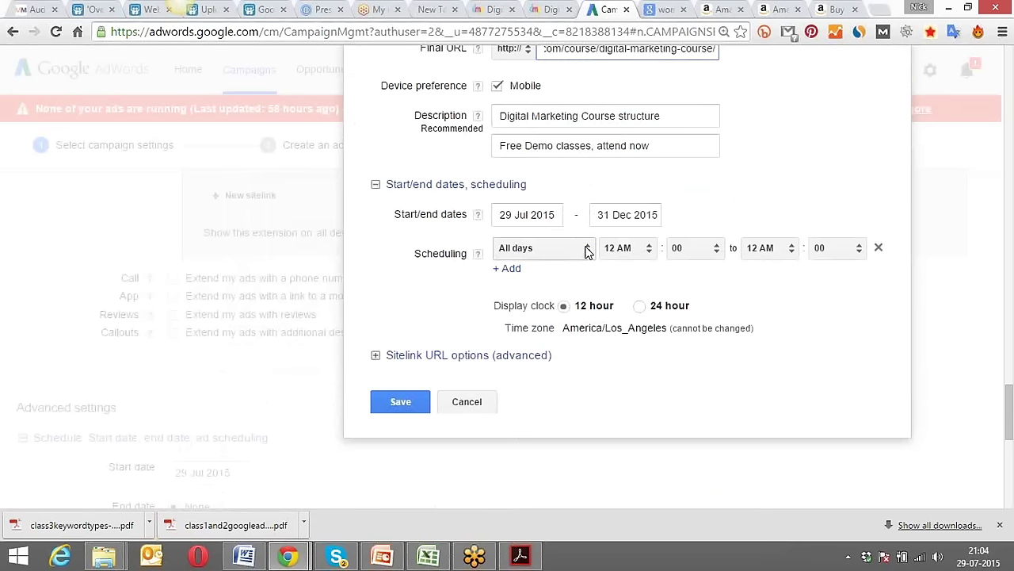
# Set the schedule to All days, 5 AM to 11:30 PM, and save the sitelink.
pyautogui.click(587, 250)
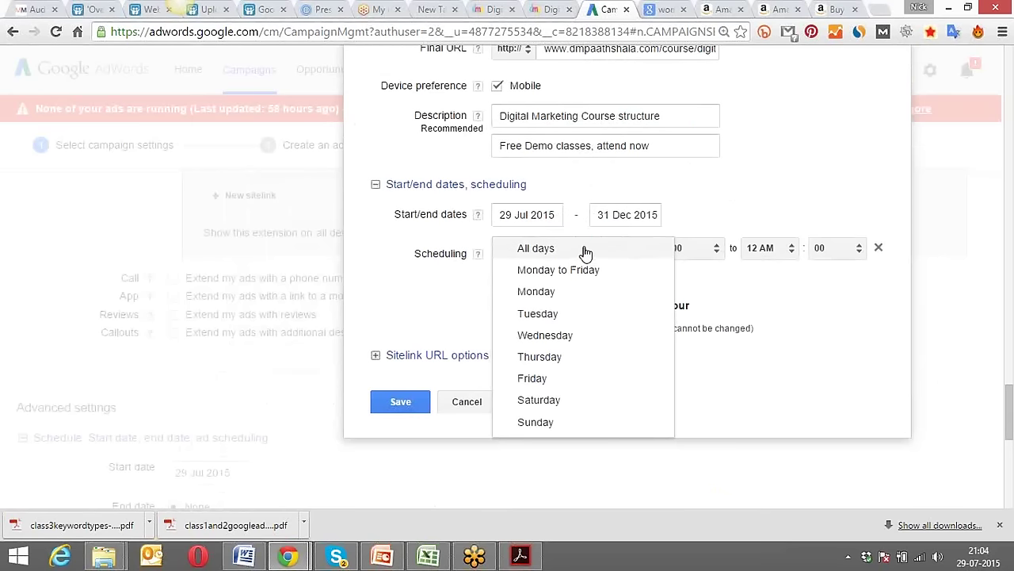
pyautogui.click(585, 249)
pyautogui.click(648, 248)
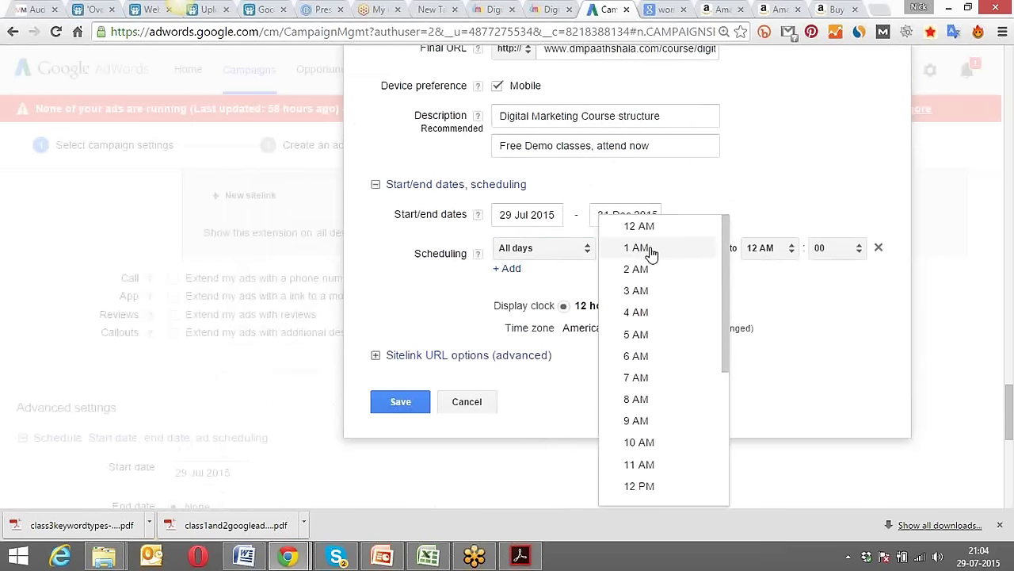
pyautogui.click(660, 335)
pyautogui.click(783, 252)
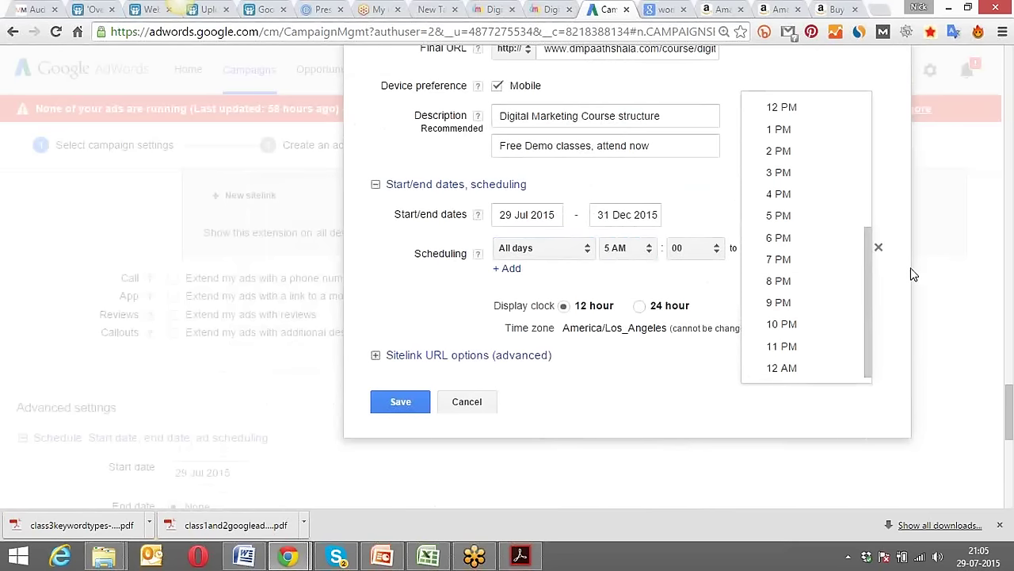
pyautogui.click(847, 347)
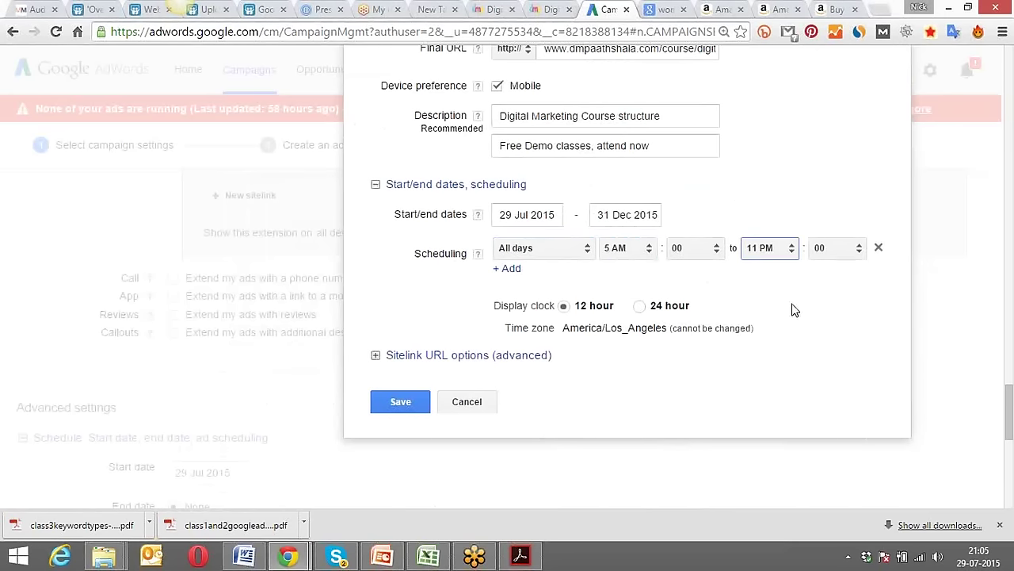
pyautogui.click(826, 260)
pyautogui.click(827, 293)
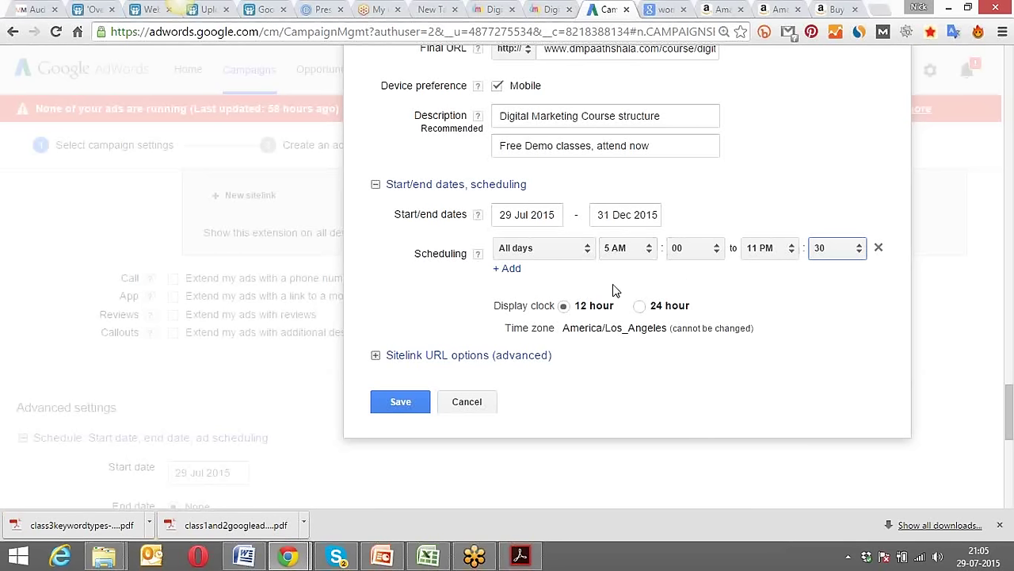
pyautogui.click(399, 401)
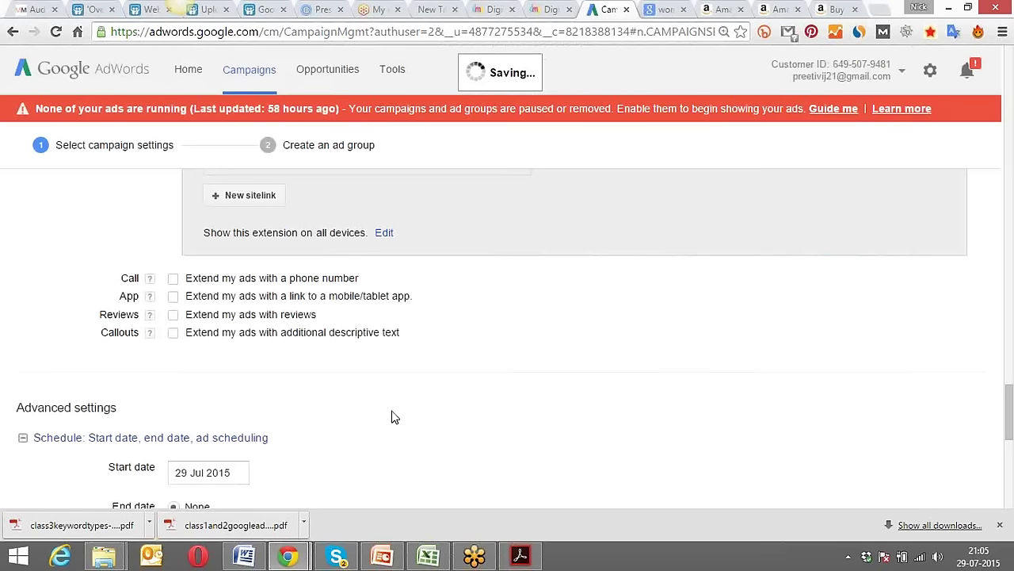
pyautogui.click(238, 76)
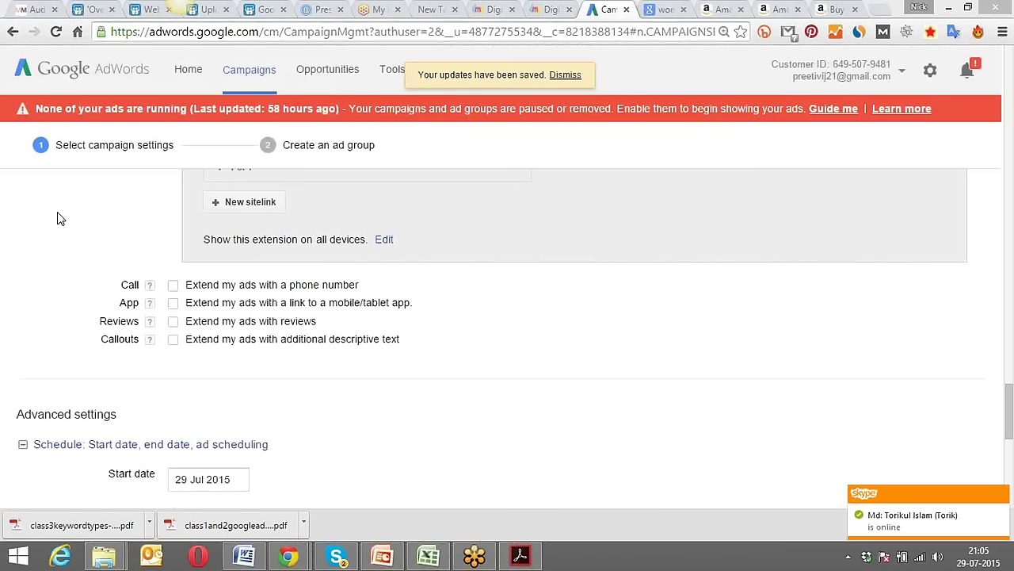
pyautogui.scroll(5, 50, 262)
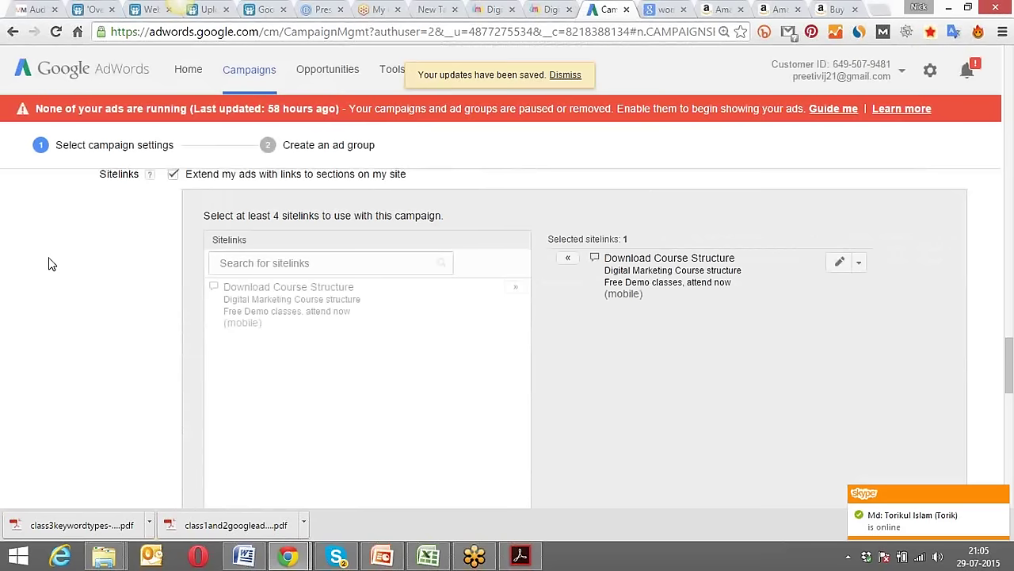
pyautogui.scroll(-1, 48, 264)
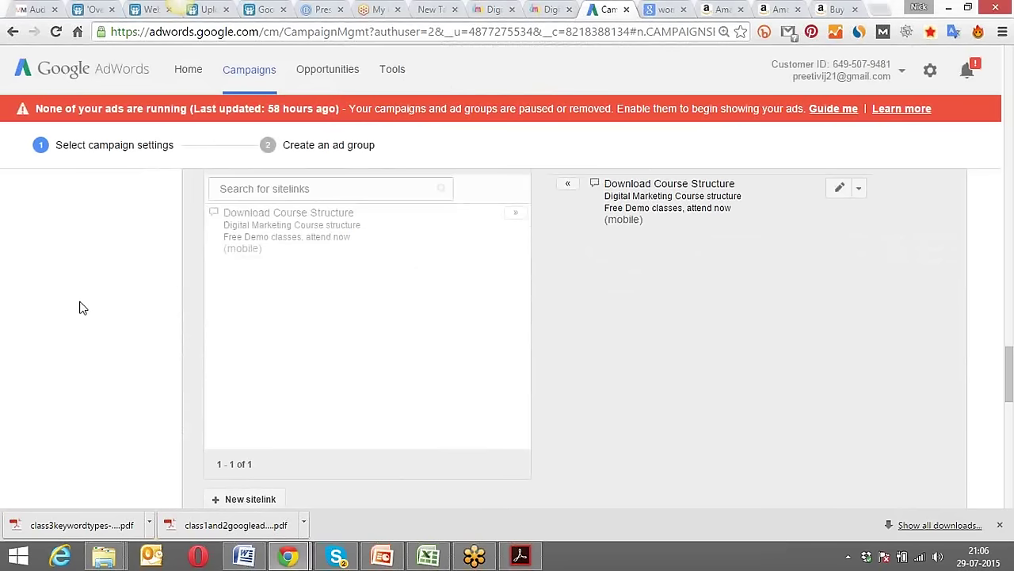
pyautogui.scroll(2, 80, 307)
pyautogui.scroll(-5, 83, 307)
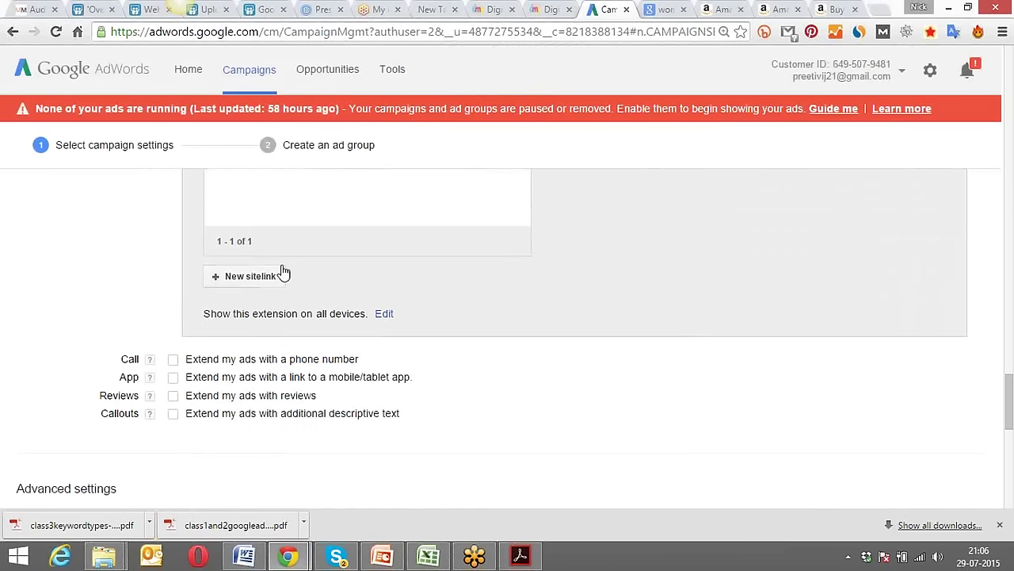
pyautogui.click(237, 276)
pyautogui.scroll(-1, 117, 283)
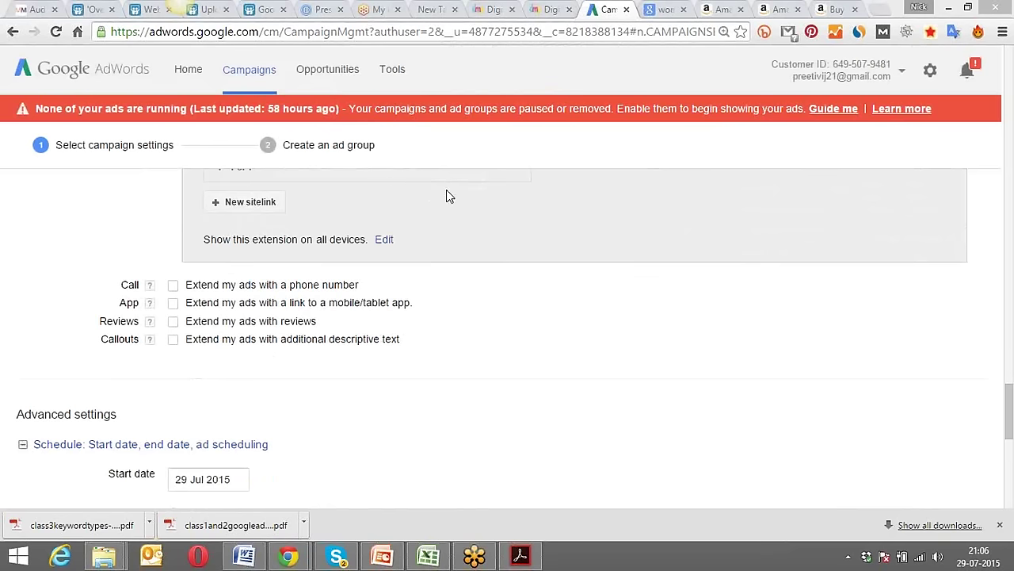
pyautogui.scroll(-1, 71, 215)
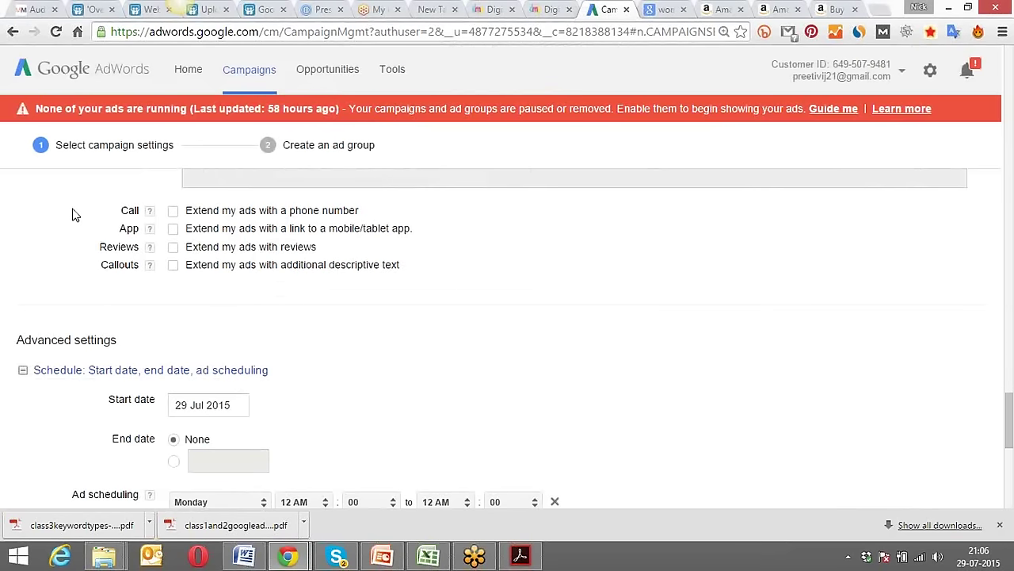
# Enable 'Extend my ads with a phone number' and open the New phone number form.
pyautogui.click(172, 211)
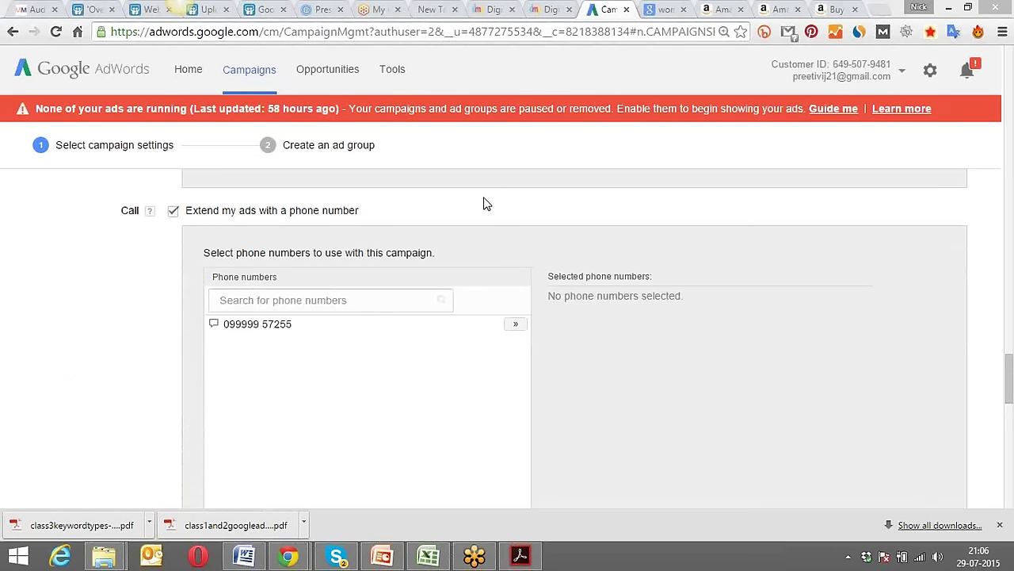
pyautogui.scroll(-1, 93, 299)
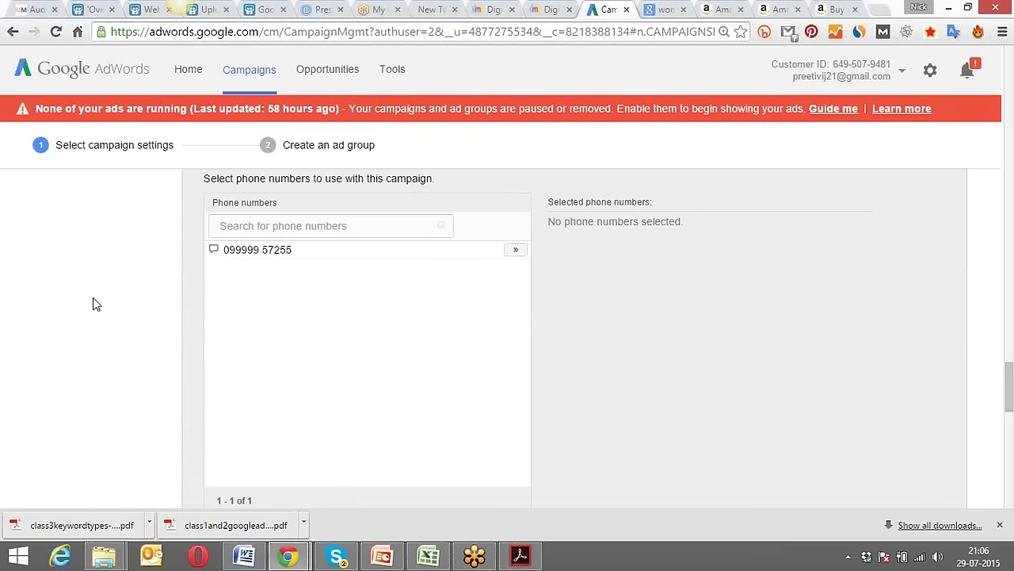
pyautogui.scroll(-1, 144, 277)
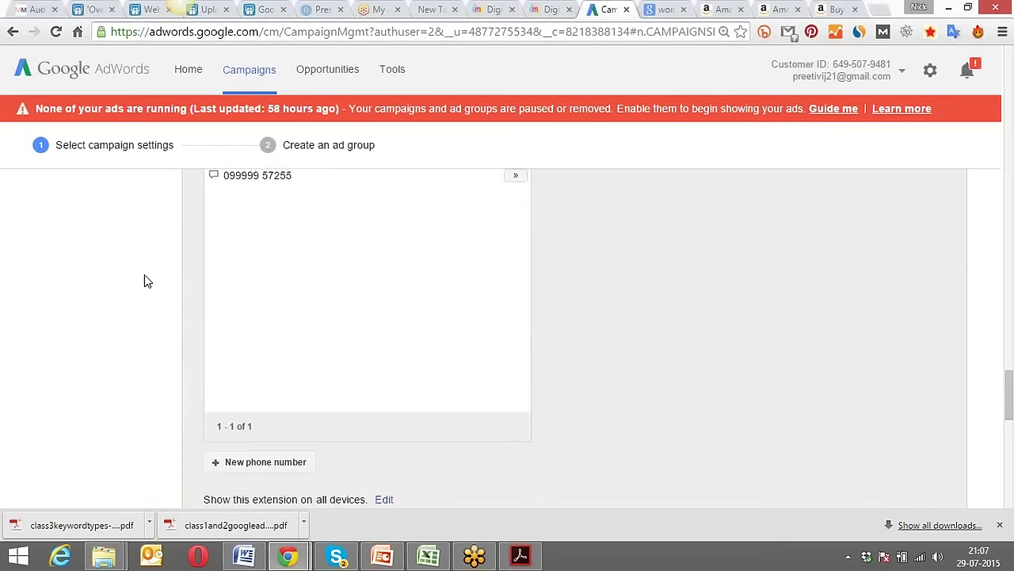
pyautogui.scroll(-1, 145, 281)
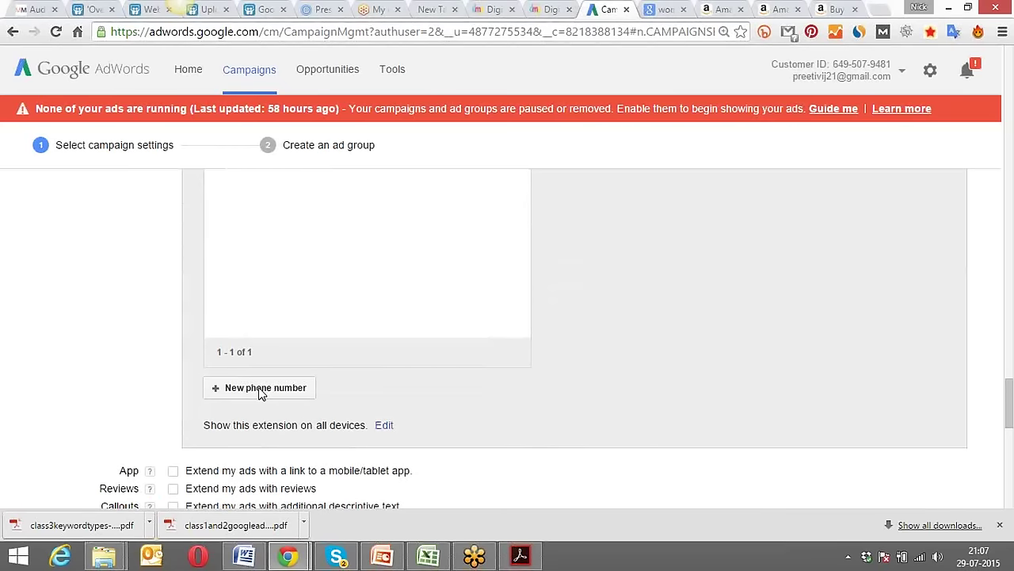
pyautogui.click(262, 390)
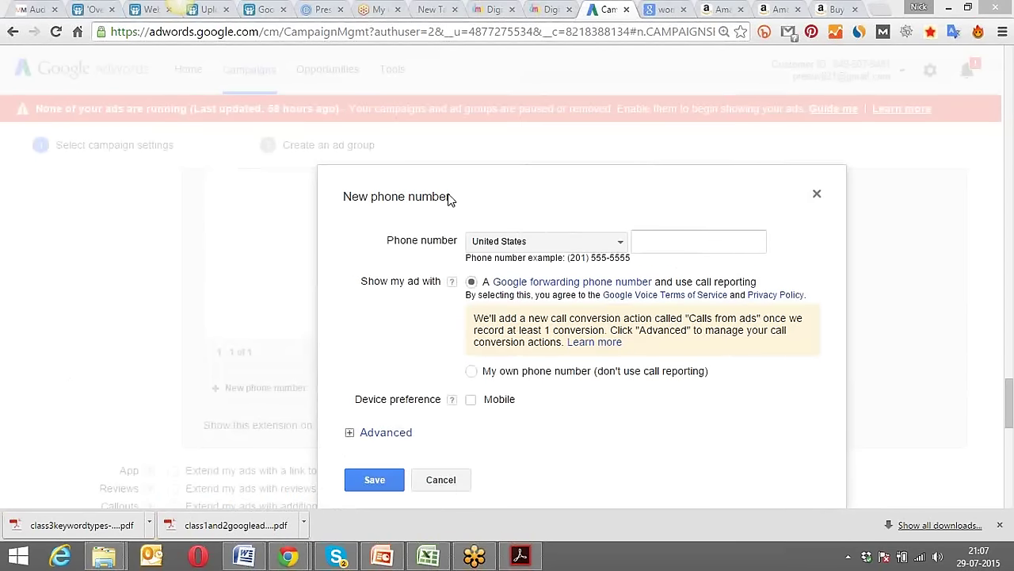
# Set the phone number's country to India and mark it for mobile devices.
pyautogui.click(542, 241)
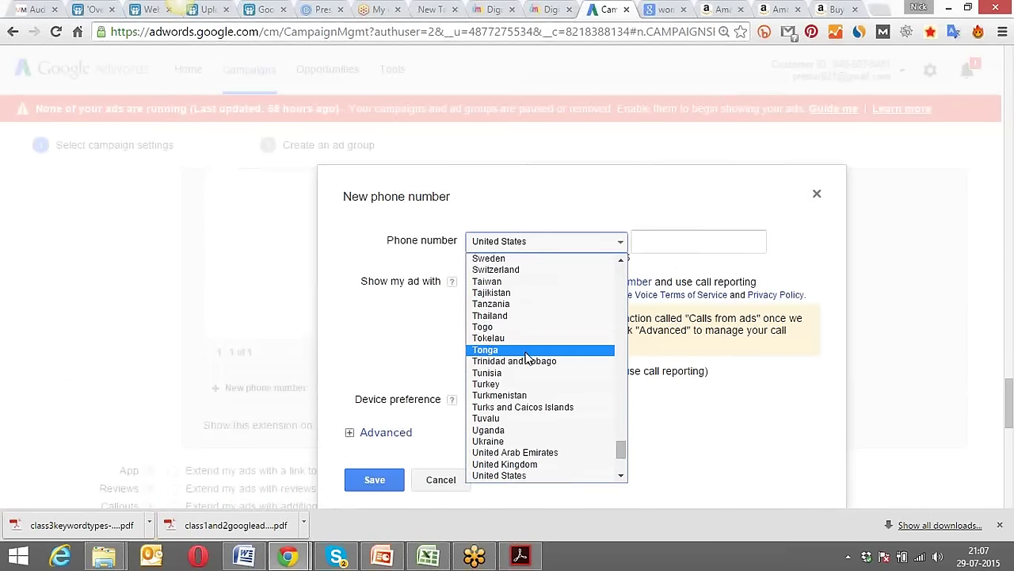
pyautogui.write('india')
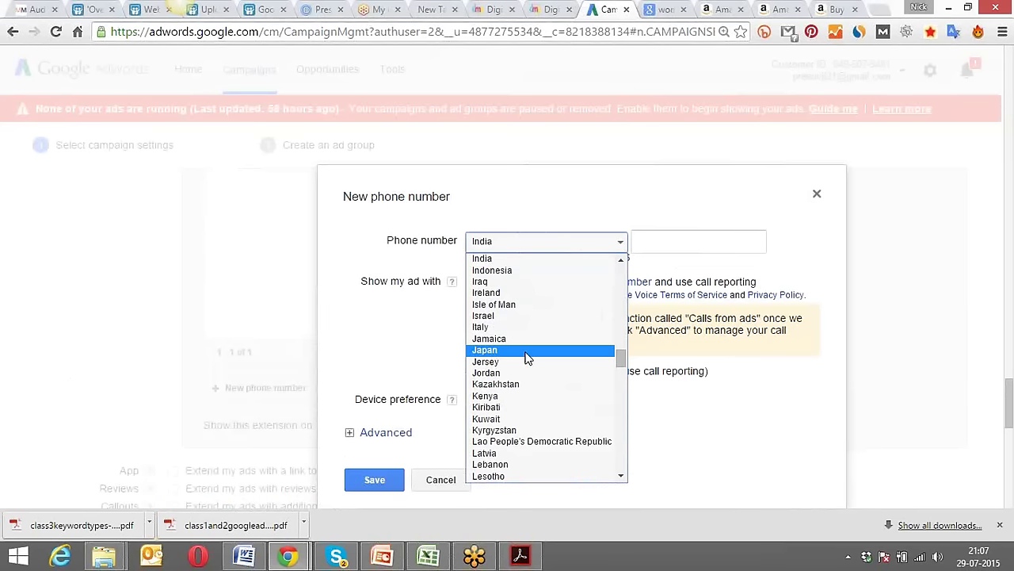
pyautogui.press('End')
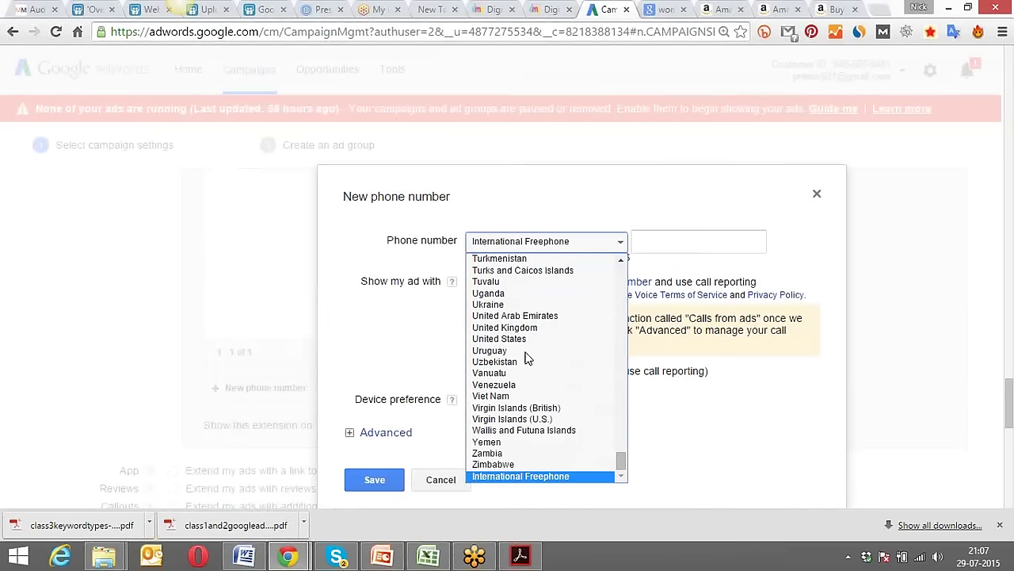
pyautogui.click(745, 274)
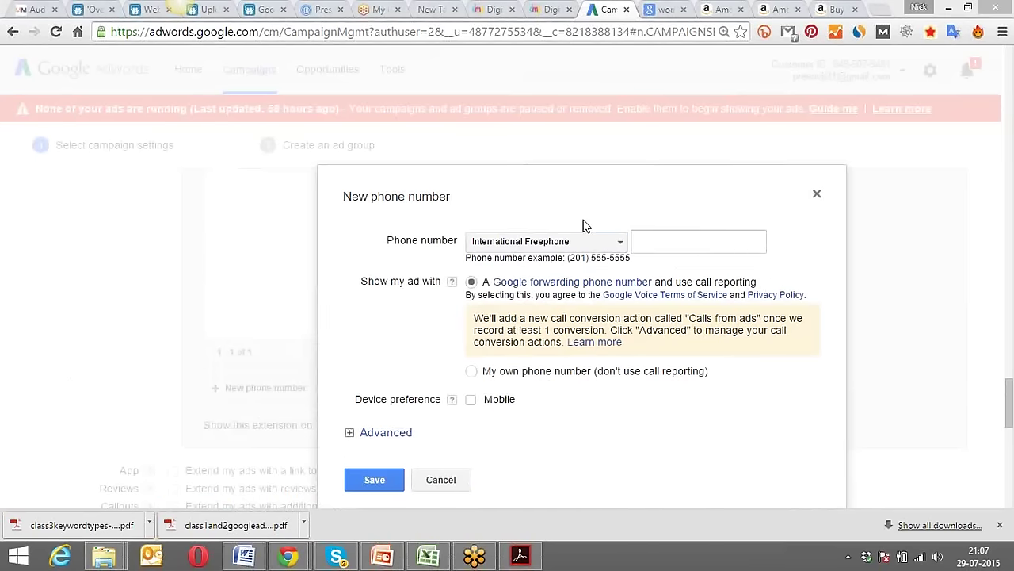
pyautogui.click(651, 241)
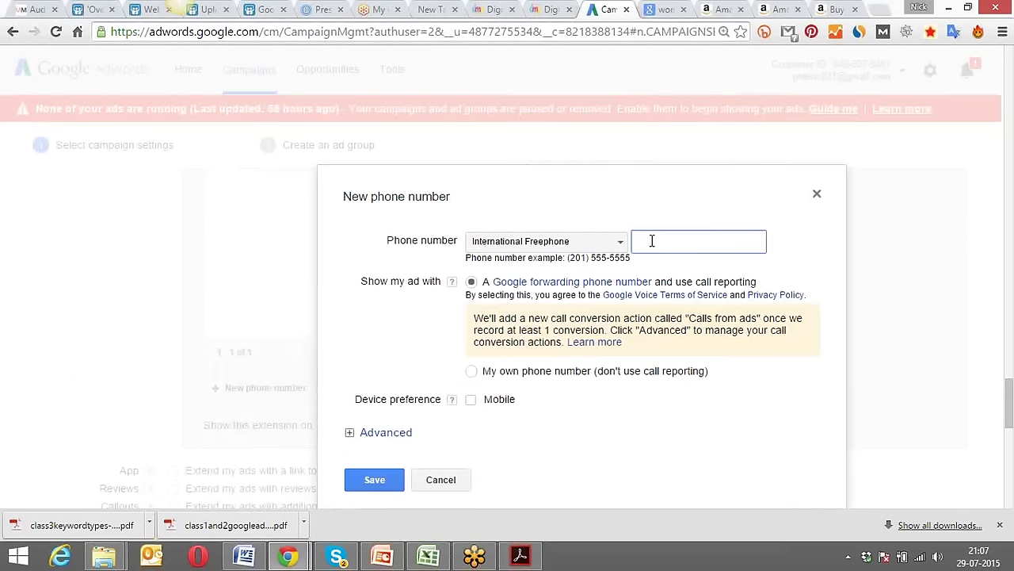
pyautogui.click(472, 401)
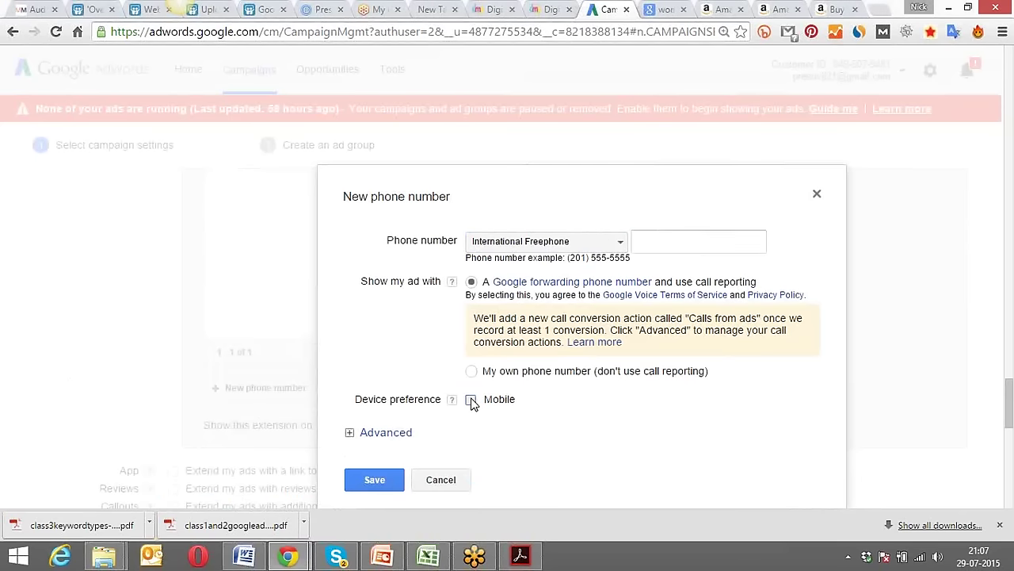
pyautogui.click(610, 241)
pyautogui.scroll(-4, 607, 310)
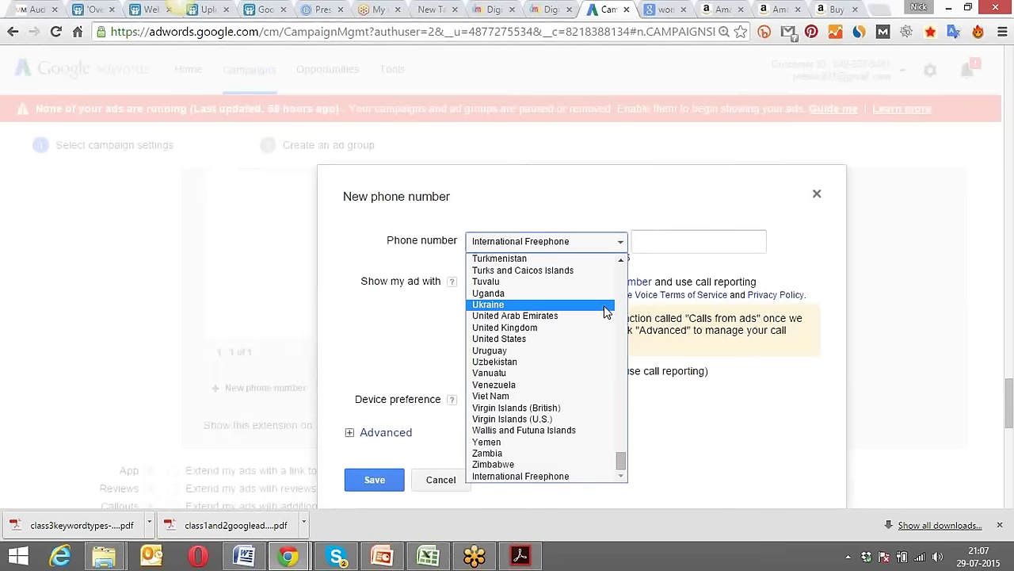
pyautogui.moveTo(624, 448); pyautogui.dragTo(623, 343)
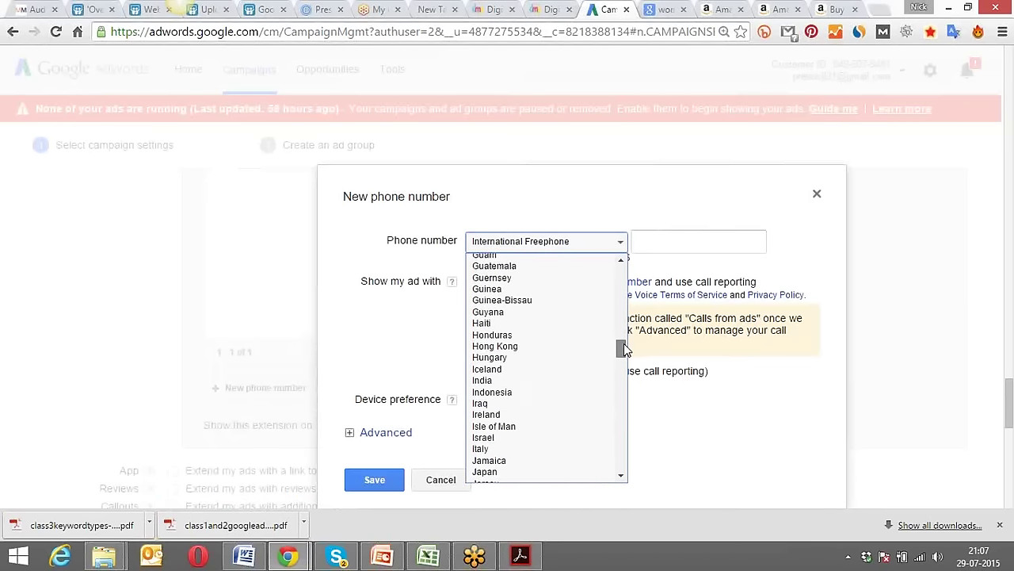
pyautogui.click(552, 380)
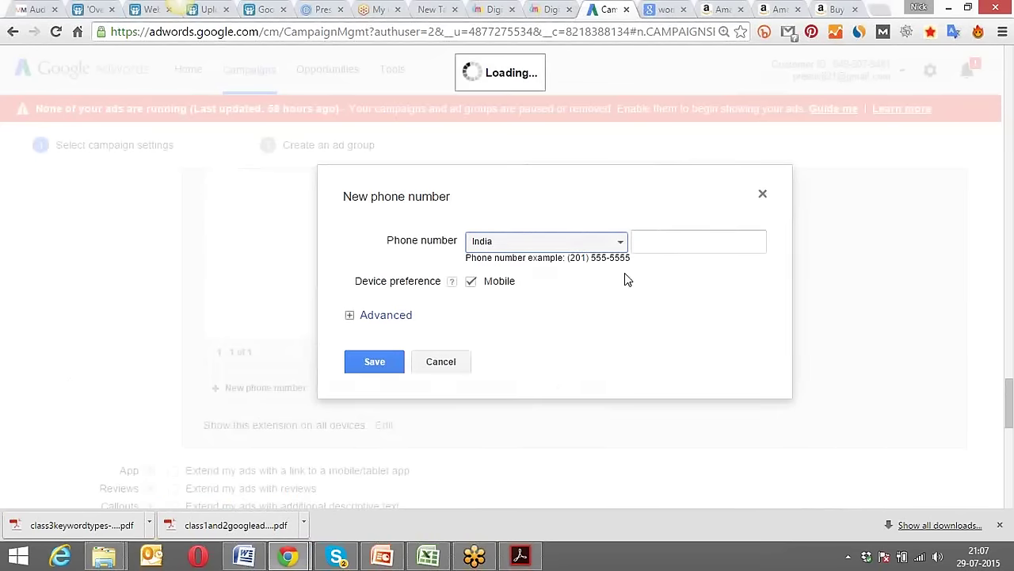
# Enter the phone number and save it.
pyautogui.click(672, 241)
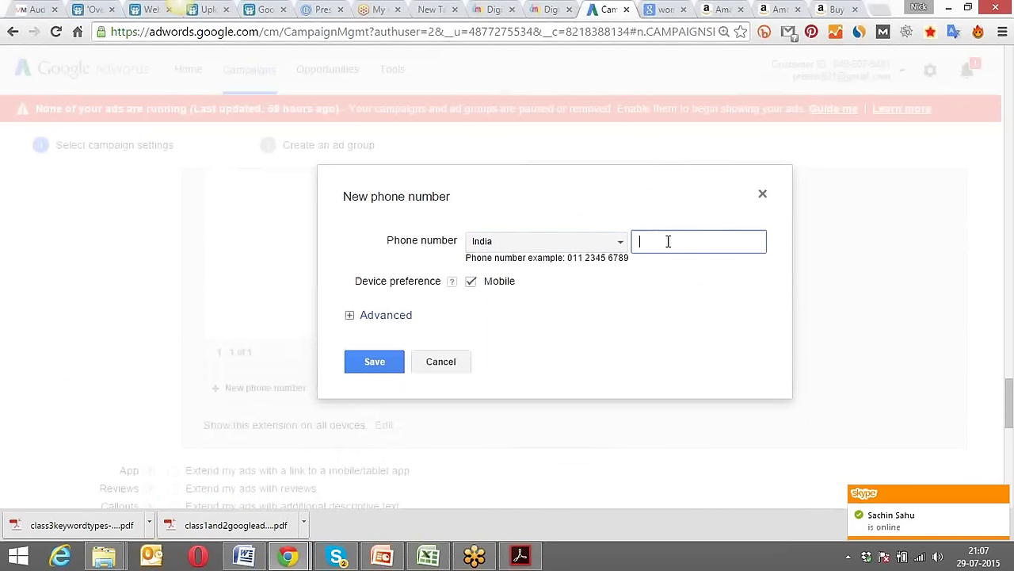
pyautogui.click(382, 361)
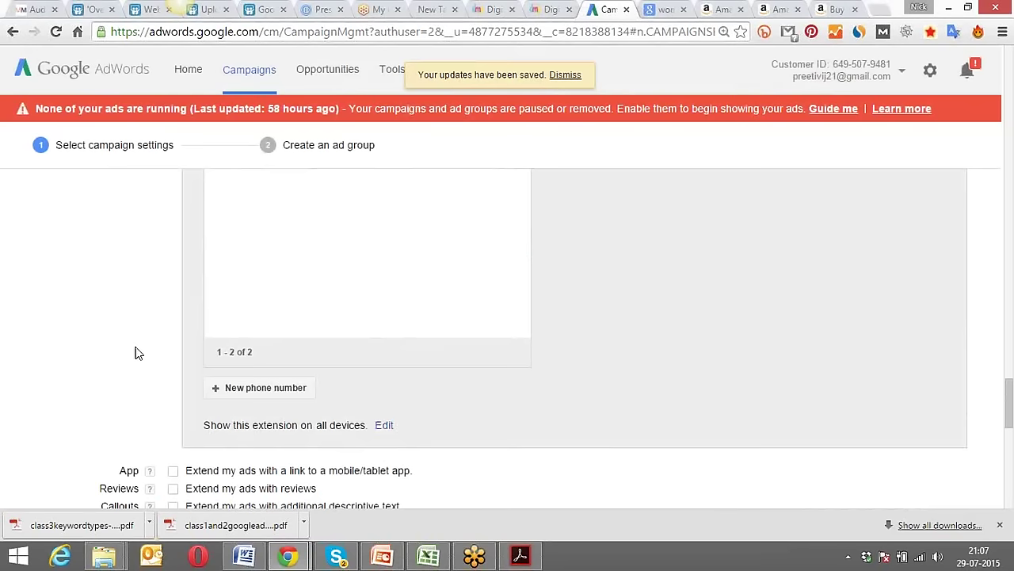
pyautogui.scroll(5, 135, 353)
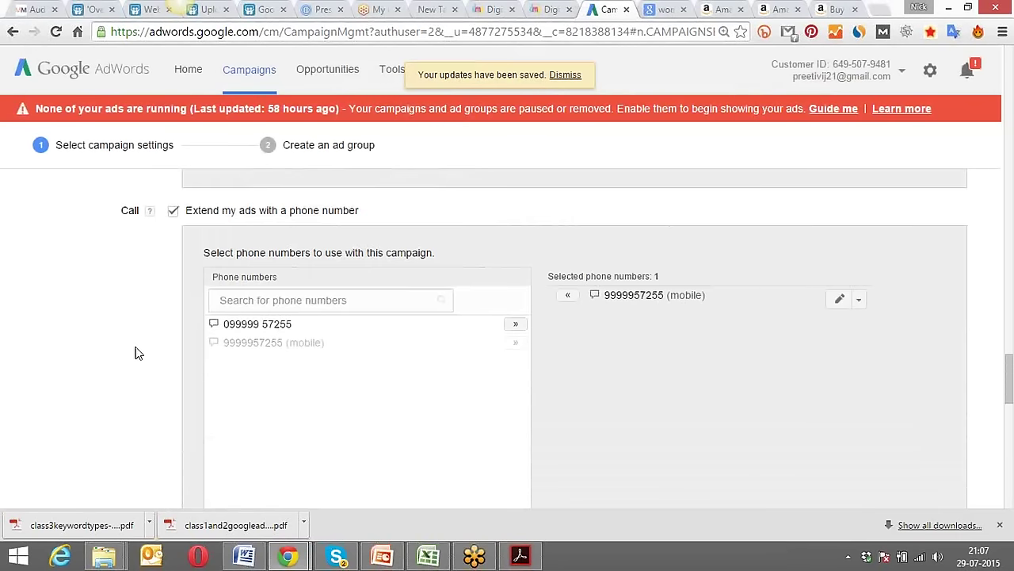
pyautogui.scroll(-2, 134, 353)
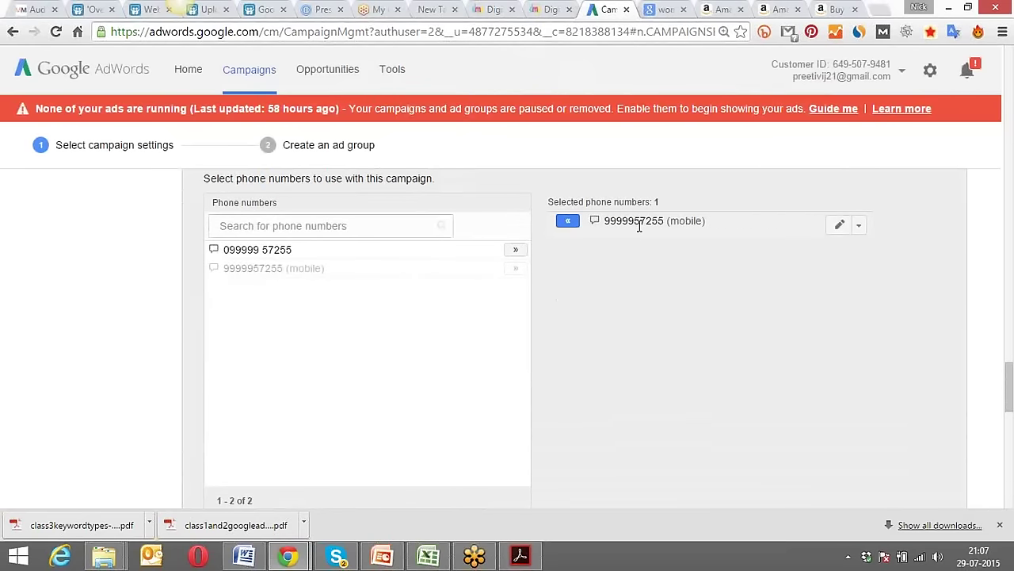
pyautogui.scroll(3, 125, 332)
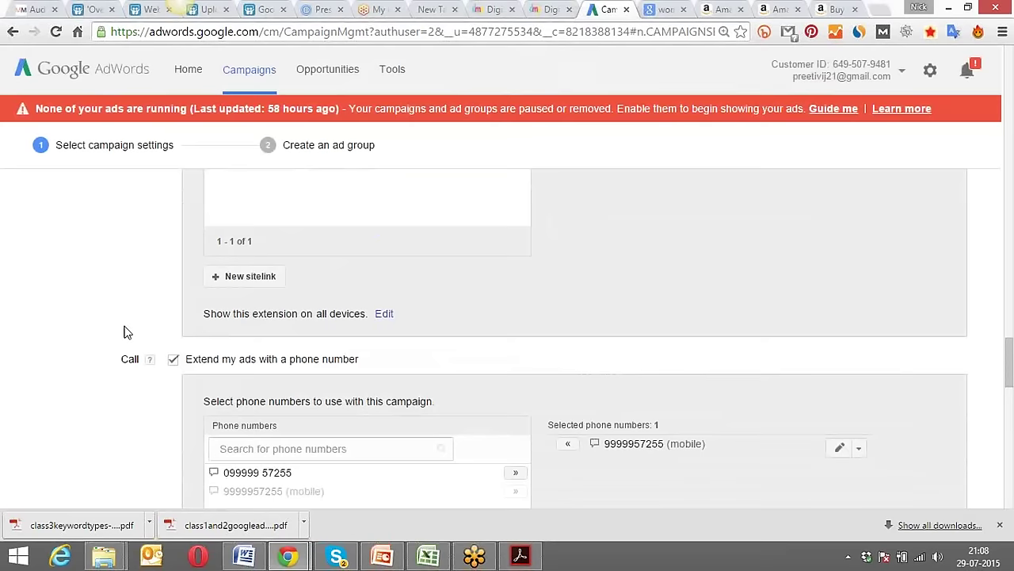
pyautogui.scroll(4, 125, 332)
pyautogui.scroll(5, 166, 351)
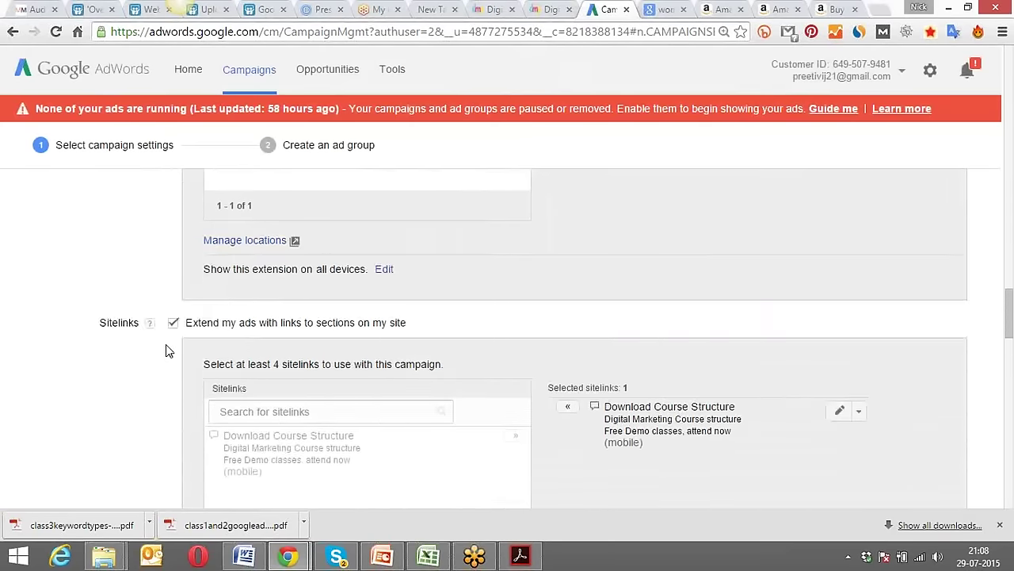
# Enable the App extension for the campaign and open the New app form.
pyautogui.scroll(-5, 165, 350)
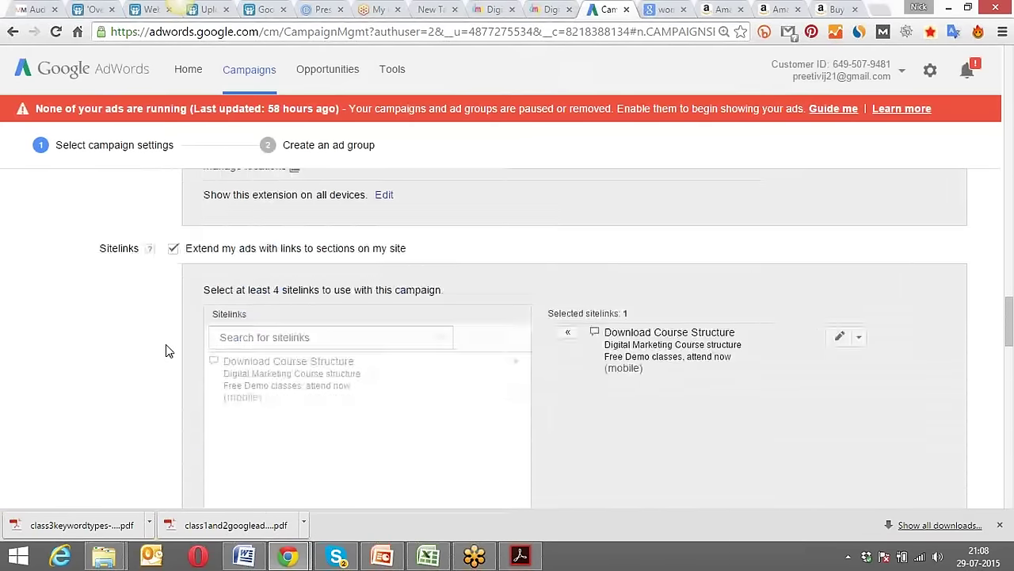
pyautogui.scroll(-4, 166, 350)
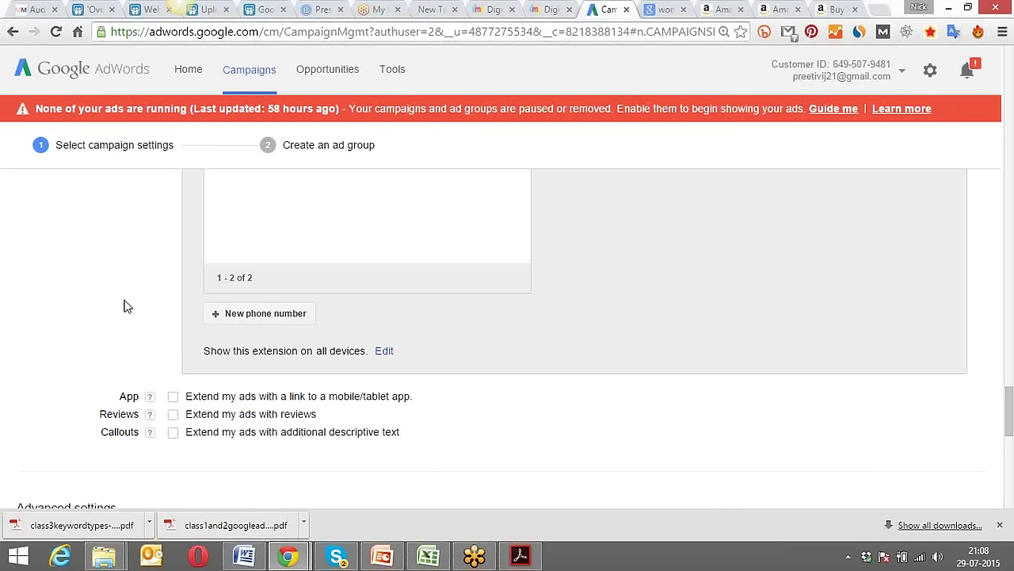
pyautogui.scroll(-2, 124, 306)
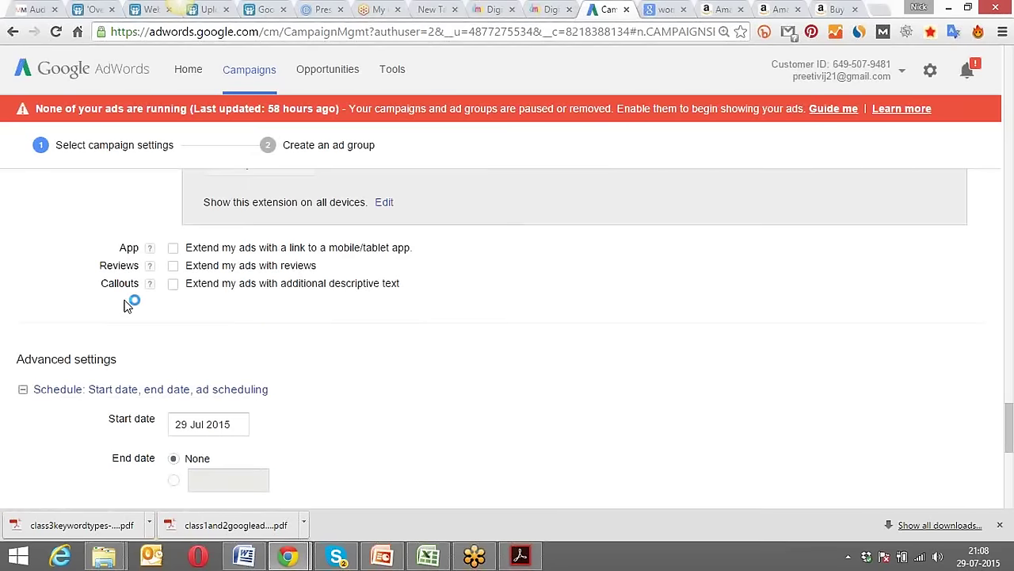
pyautogui.click(174, 248)
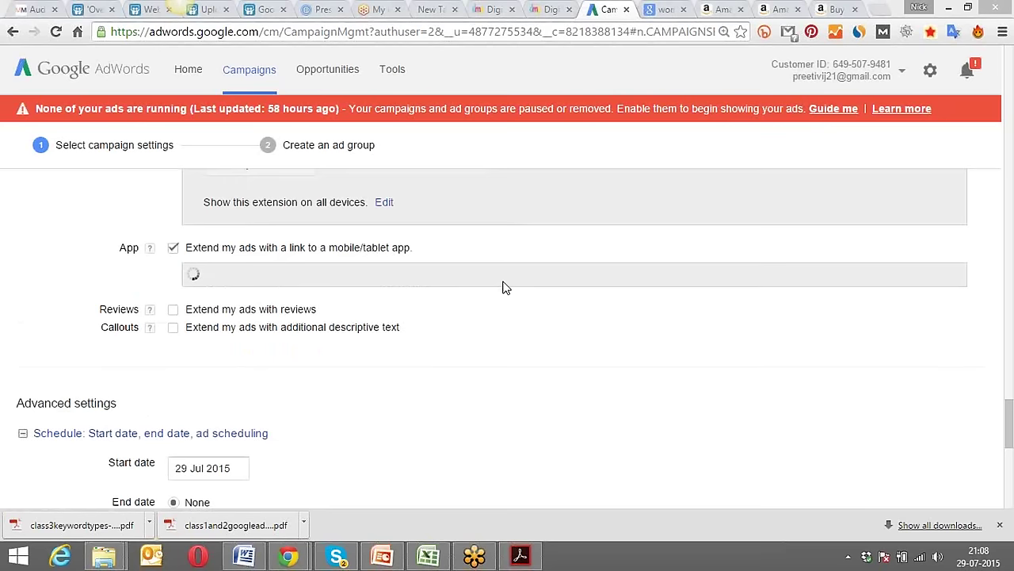
pyautogui.scroll(-4, 95, 371)
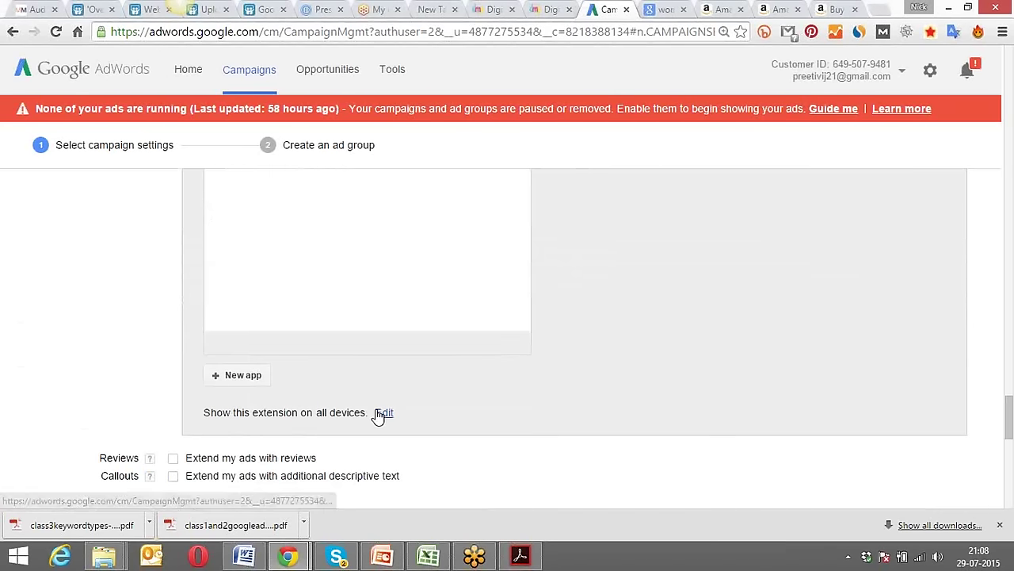
pyautogui.click(253, 380)
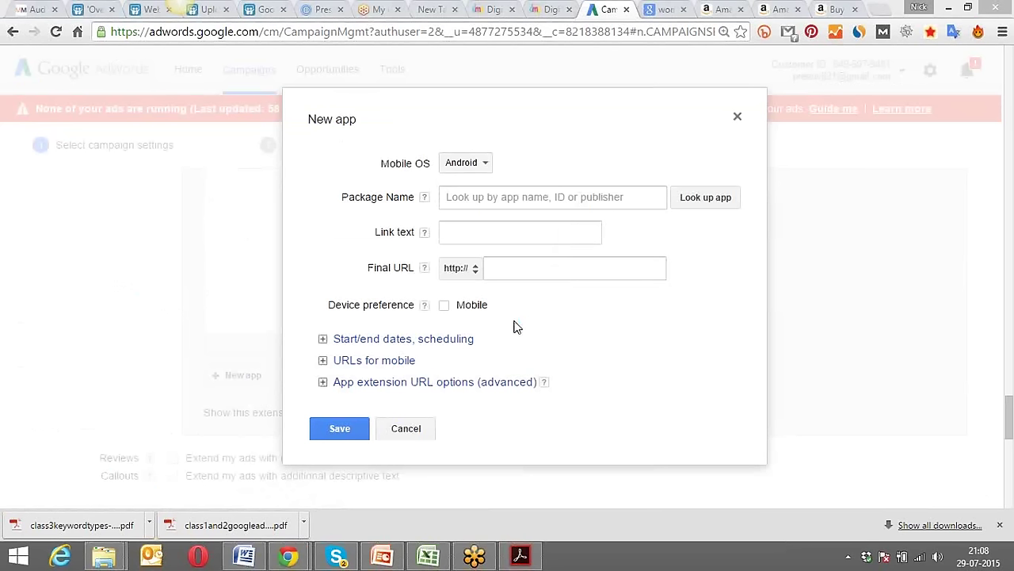
# Choose iOS as the new app's mobile OS, leave App ID, link text and URL empty, and close unsaved.
pyautogui.click(485, 165)
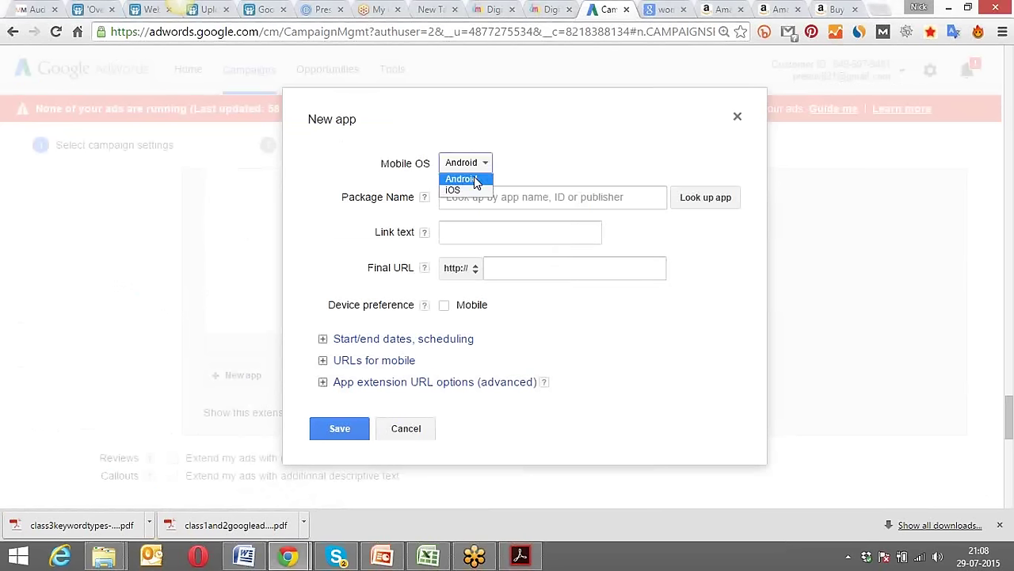
pyautogui.click(469, 191)
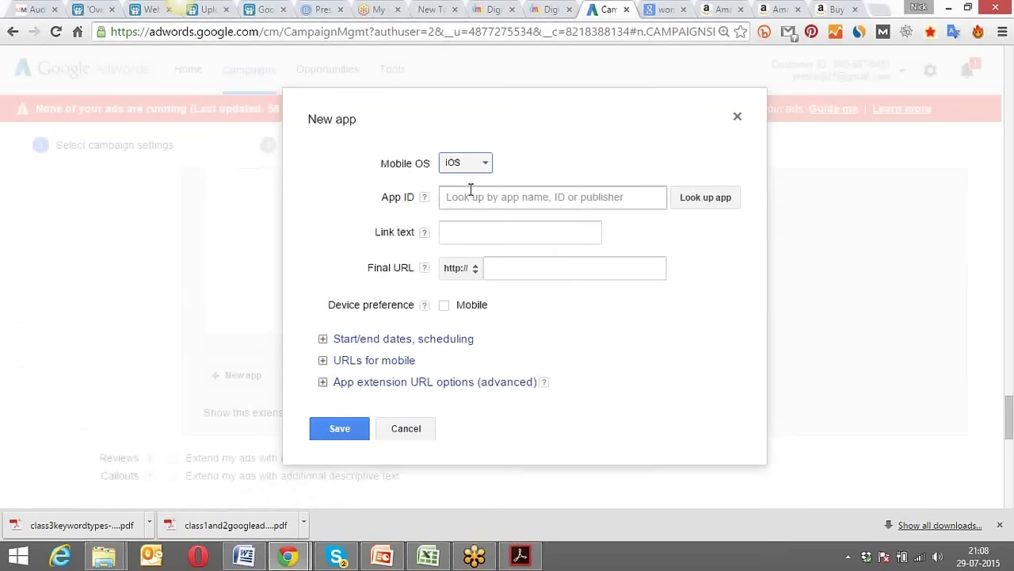
pyautogui.click(476, 199)
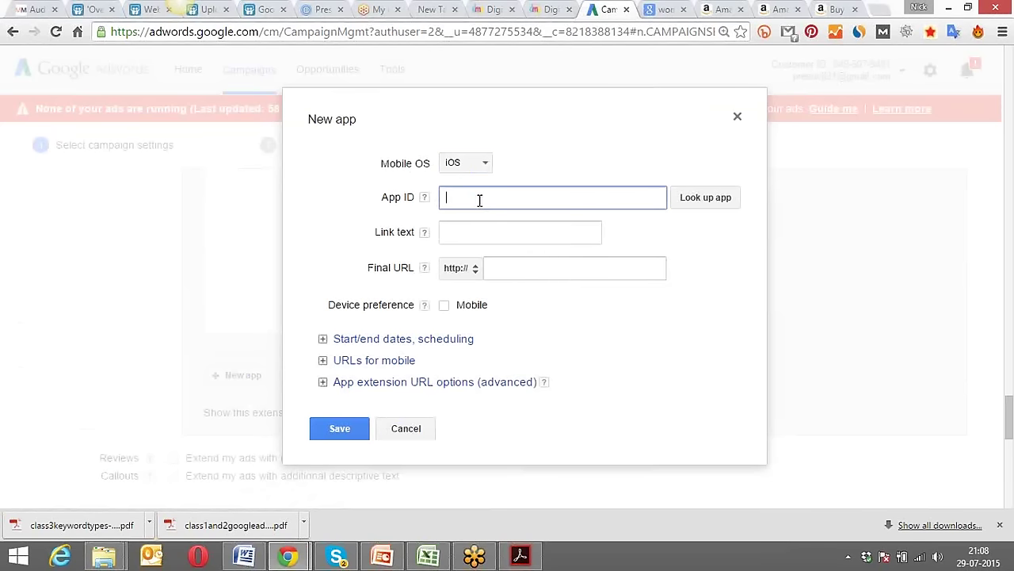
pyautogui.click(471, 232)
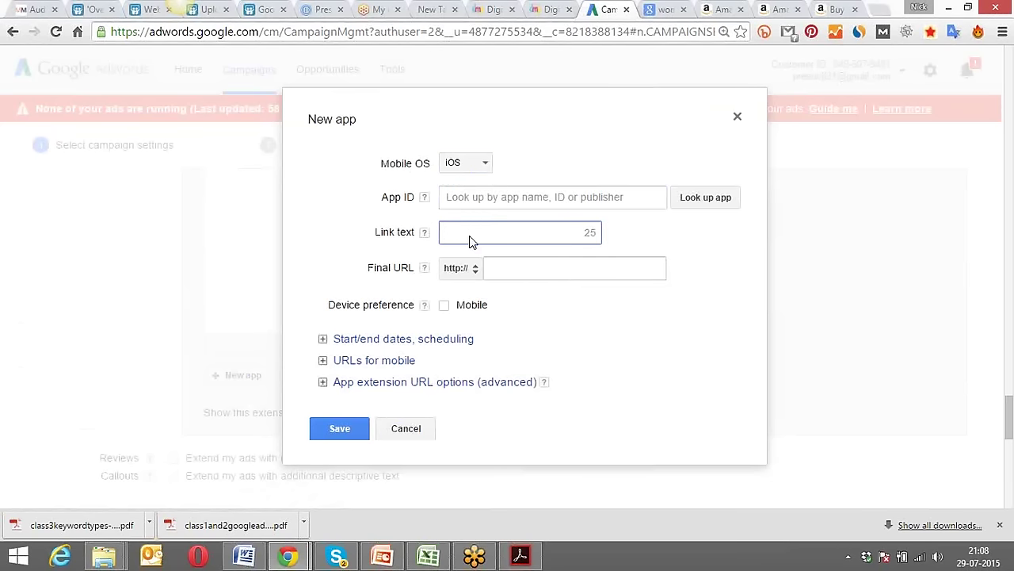
pyautogui.click(520, 269)
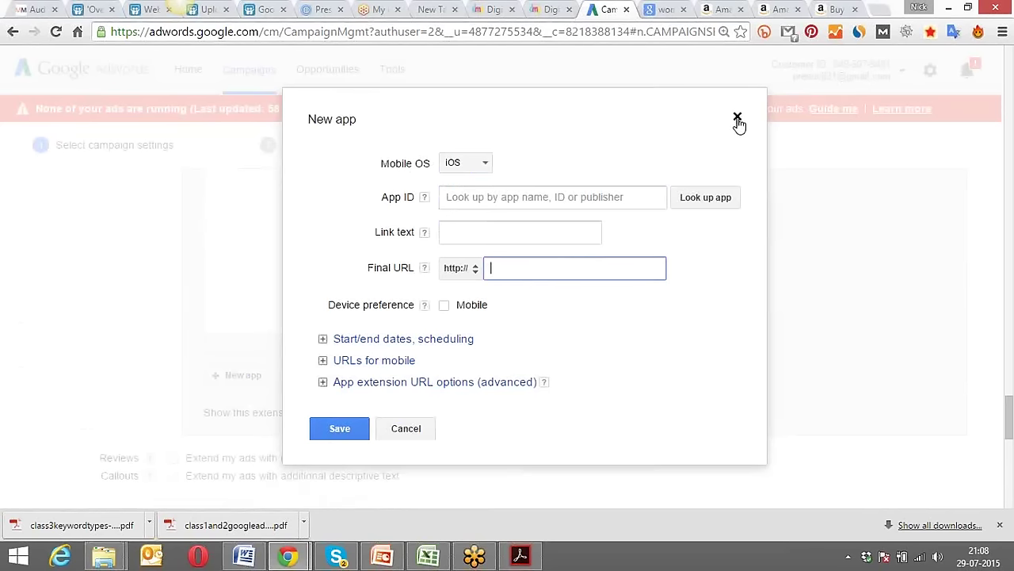
pyautogui.click(737, 118)
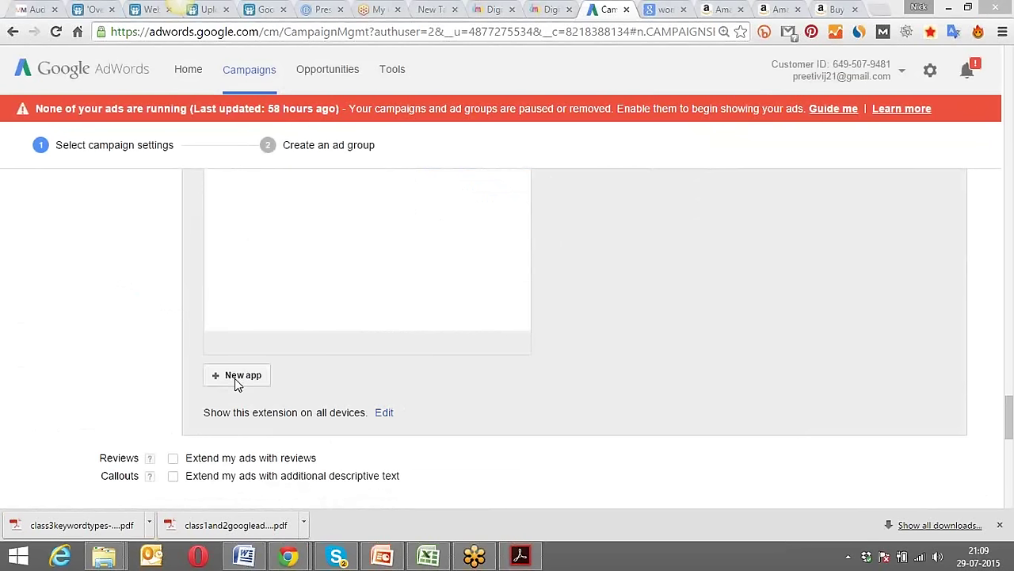
# Reopen a blank New app form with the '+ New app' button below the apps panel.
pyautogui.click(234, 377)
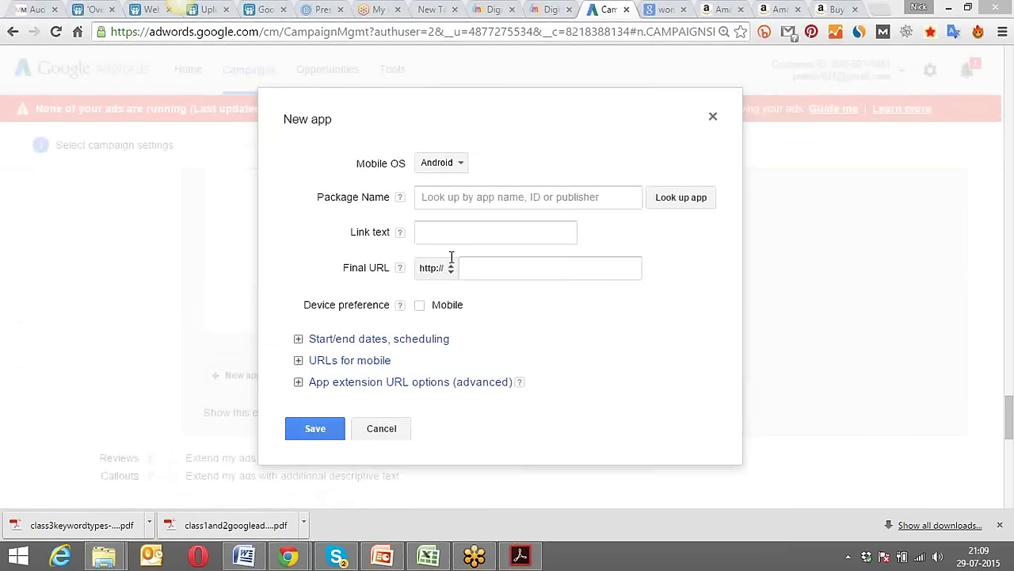
# Pick iOS as the mobile OS again, leave the App ID empty, and close the form unsaved.
pyautogui.click(463, 168)
pyautogui.click(453, 190)
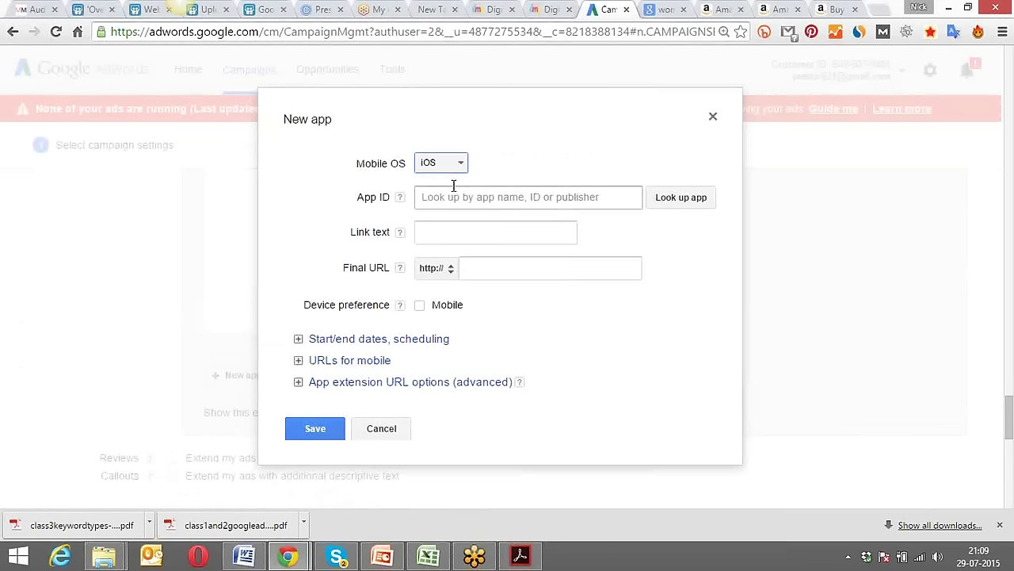
pyautogui.click(445, 198)
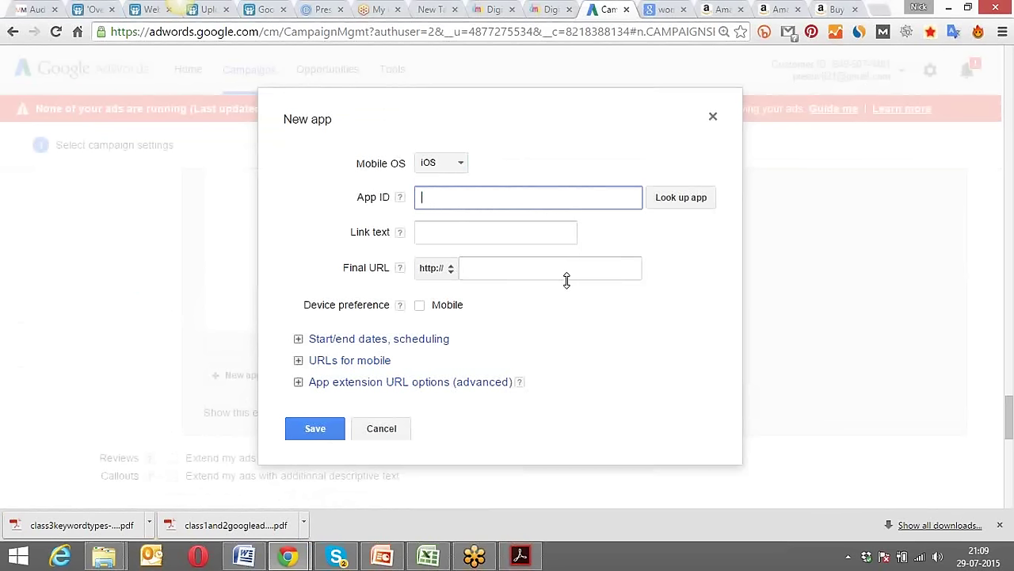
pyautogui.click(515, 351)
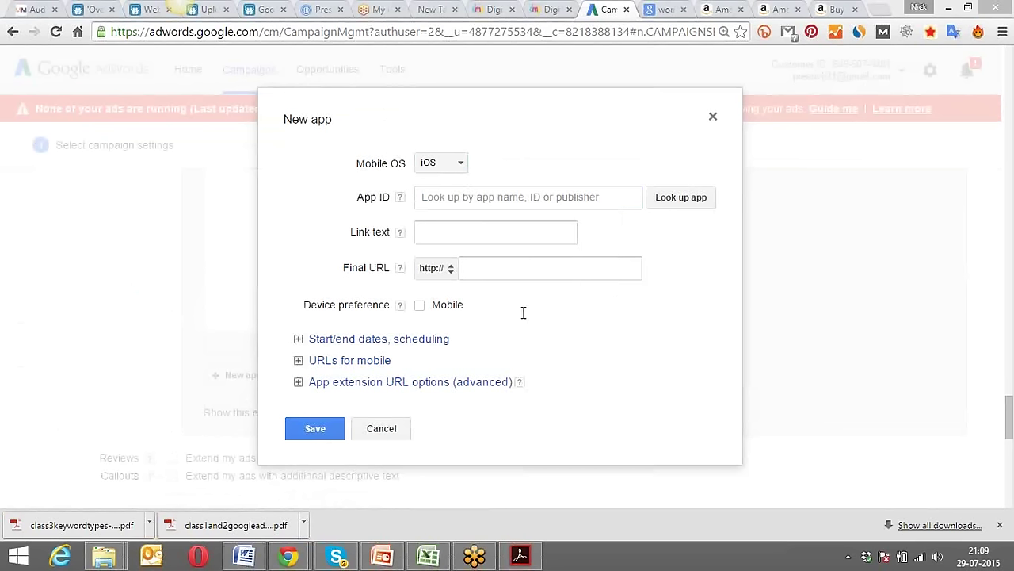
pyautogui.click(713, 120)
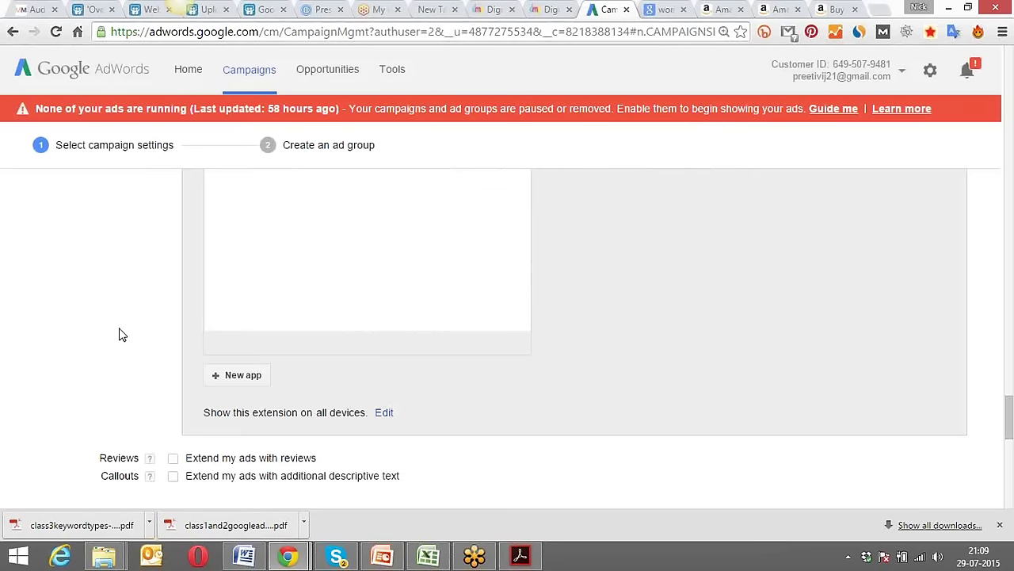
# Tick 'Extend my ads with reviews' in the campaign's Reviews row.
pyautogui.scroll(-2, 141, 324)
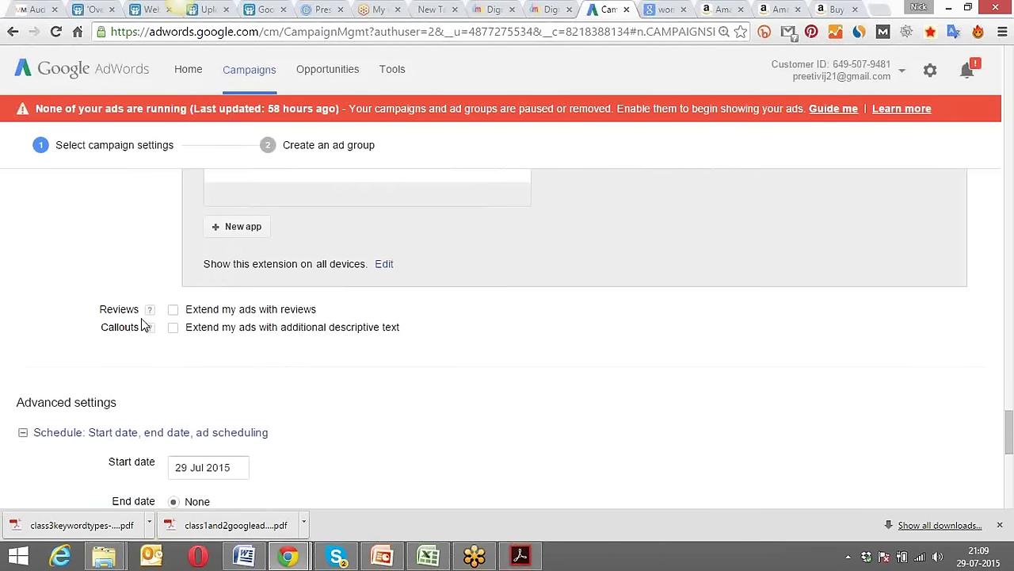
pyautogui.scroll(5, 141, 321)
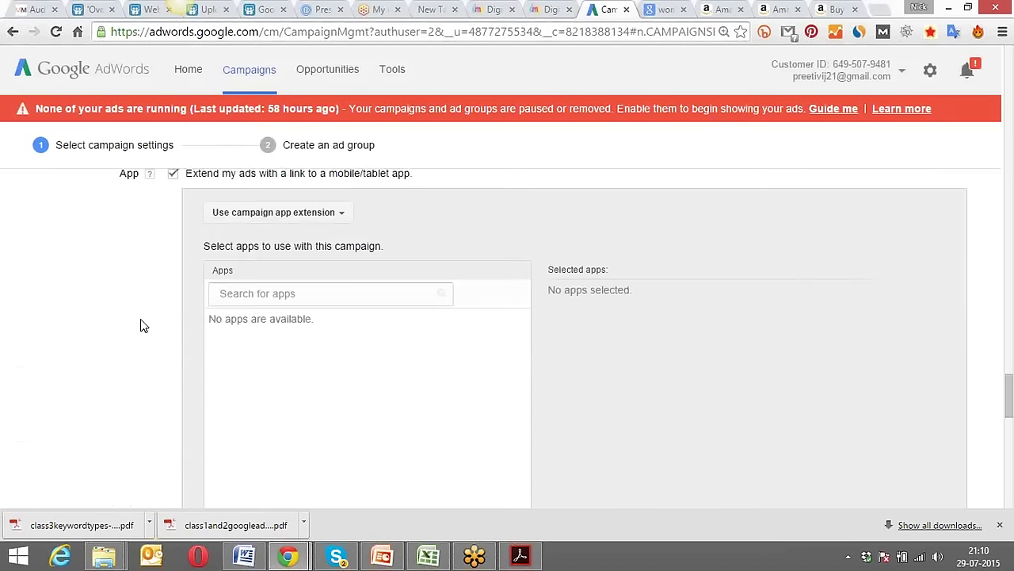
pyautogui.scroll(1, 140, 319)
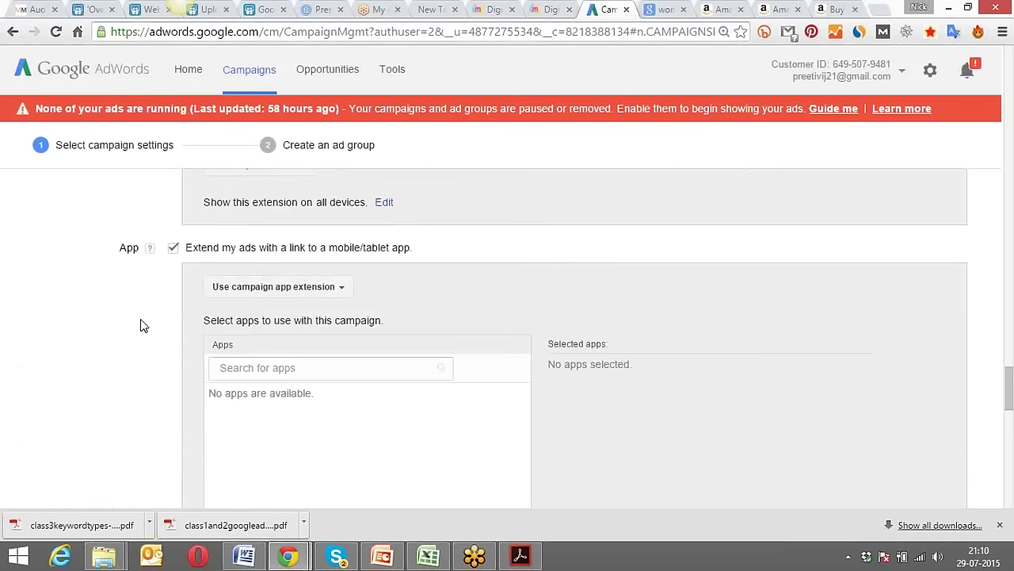
pyautogui.scroll(-7, 140, 321)
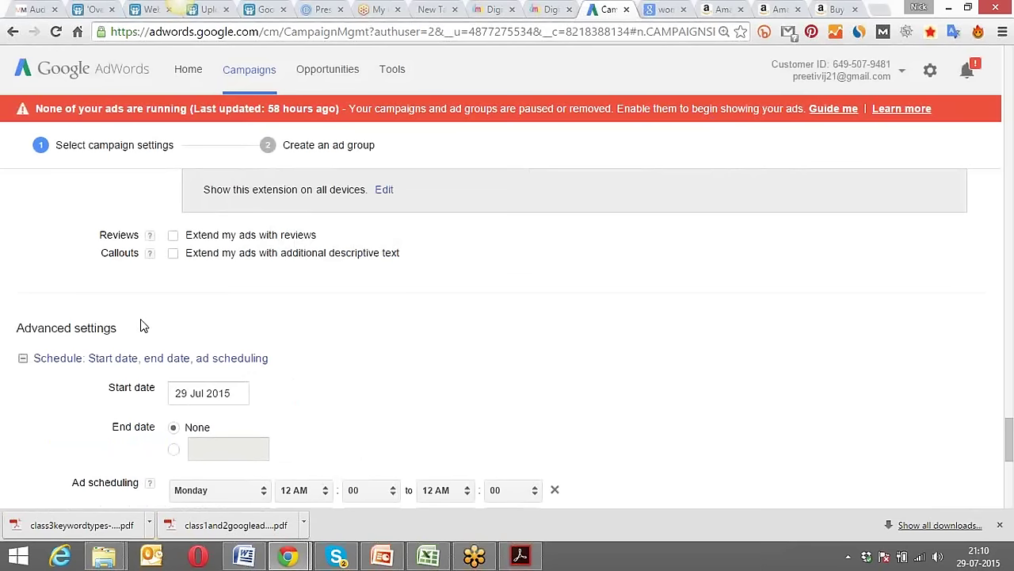
pyautogui.click(174, 237)
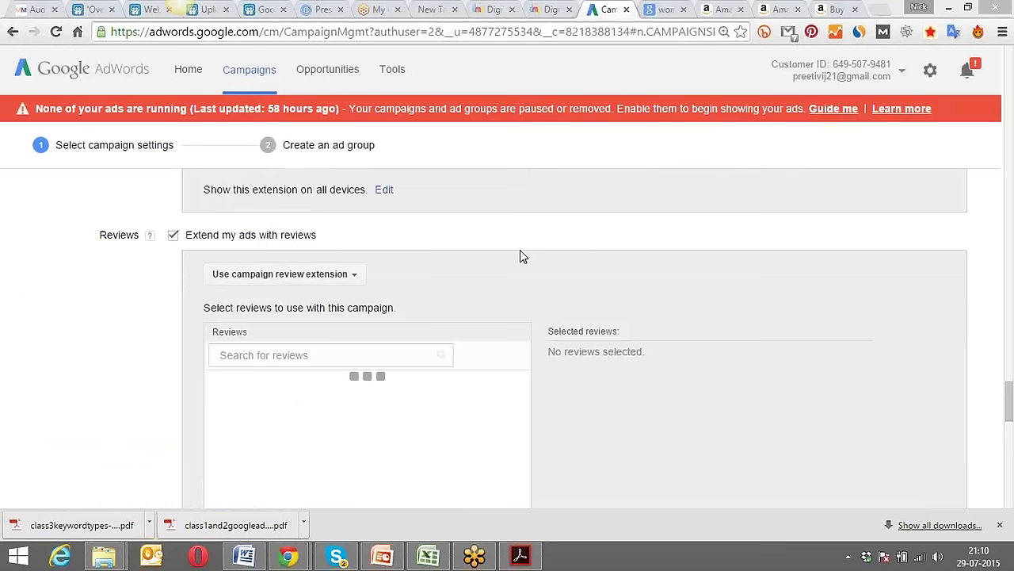
pyautogui.scroll(-3, 145, 358)
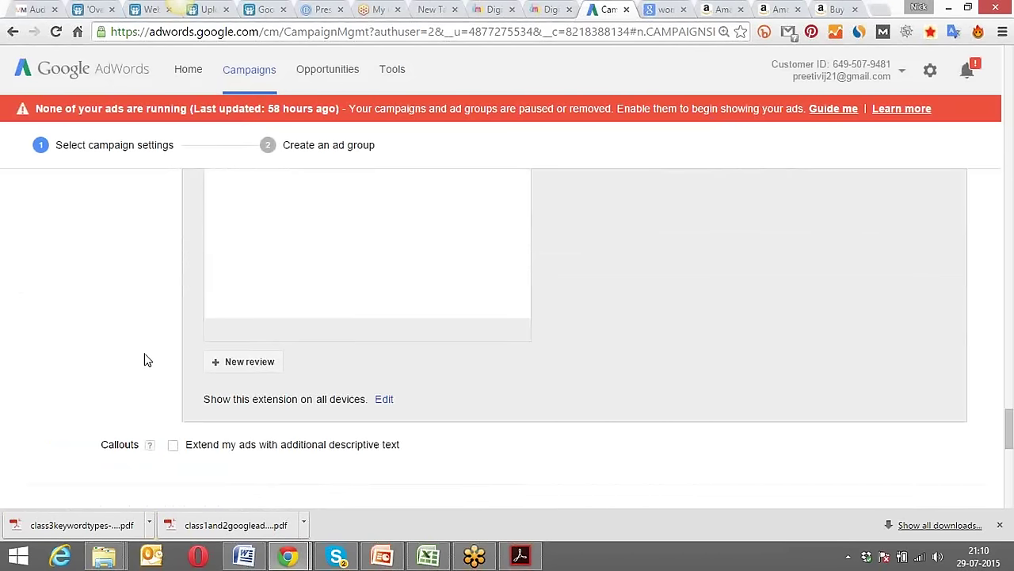
# Start a new review in Exact Quote format, then open a blank browser tab.
pyautogui.click(241, 363)
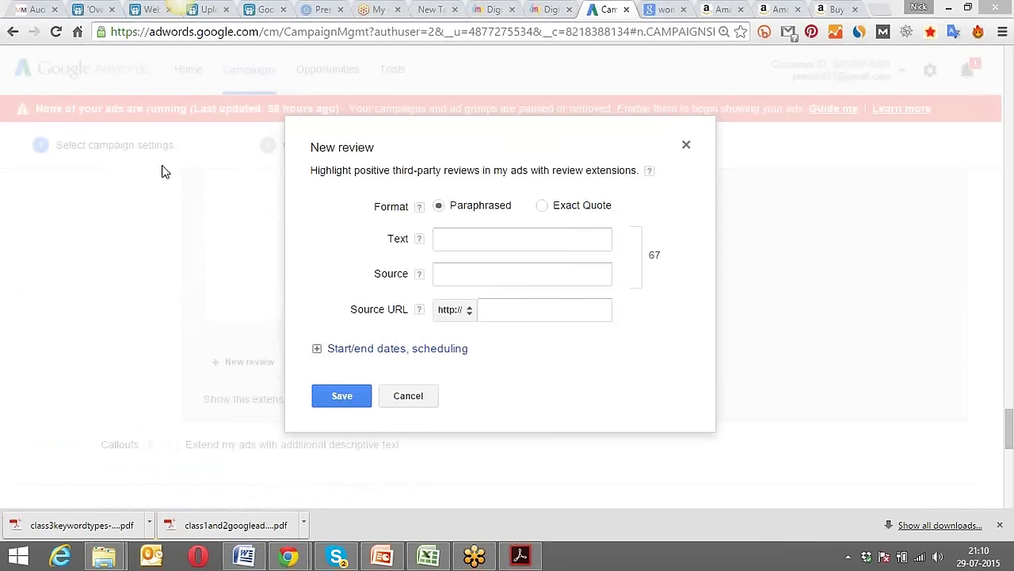
pyautogui.click(470, 241)
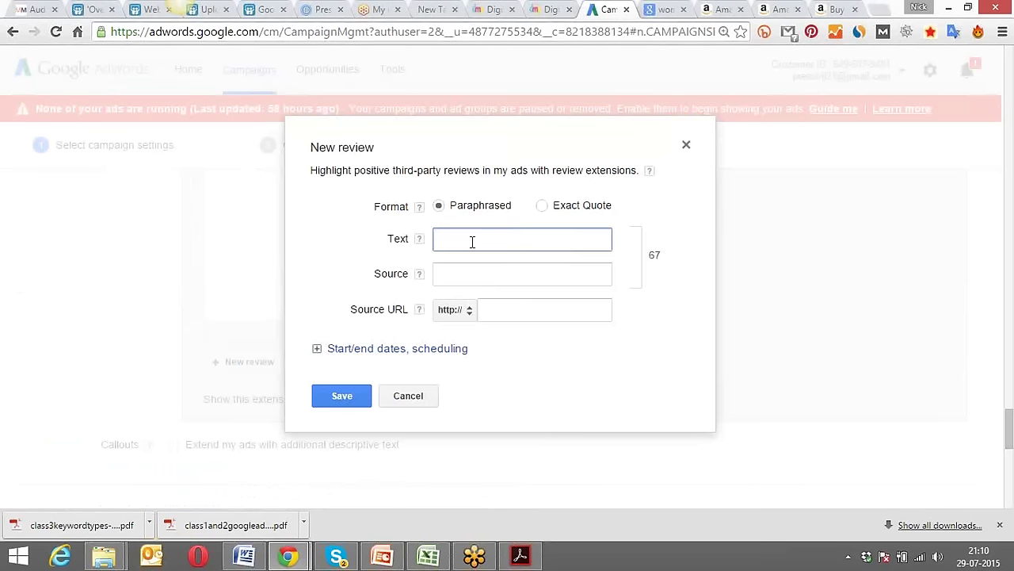
pyautogui.click(541, 205)
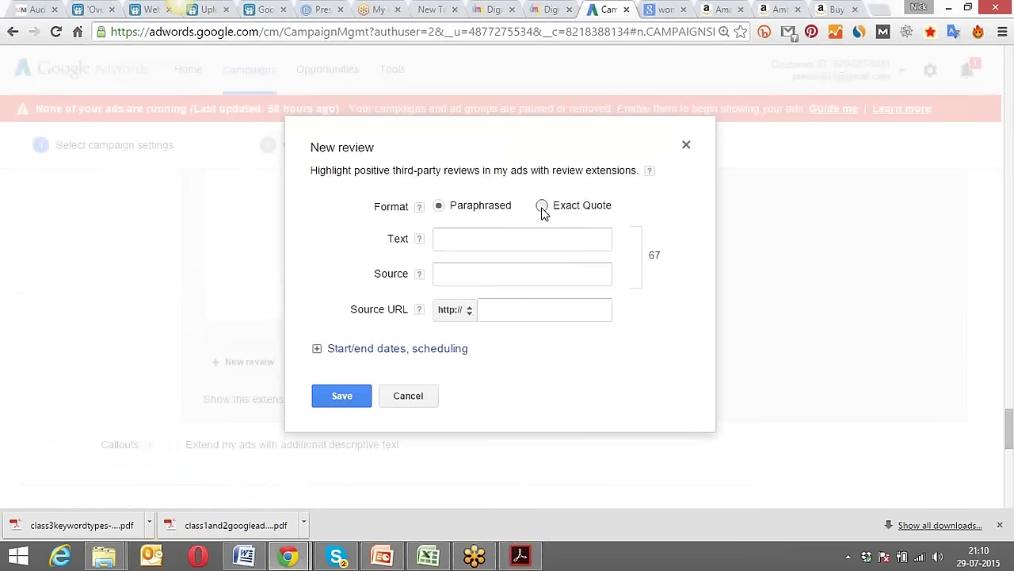
pyautogui.click(501, 243)
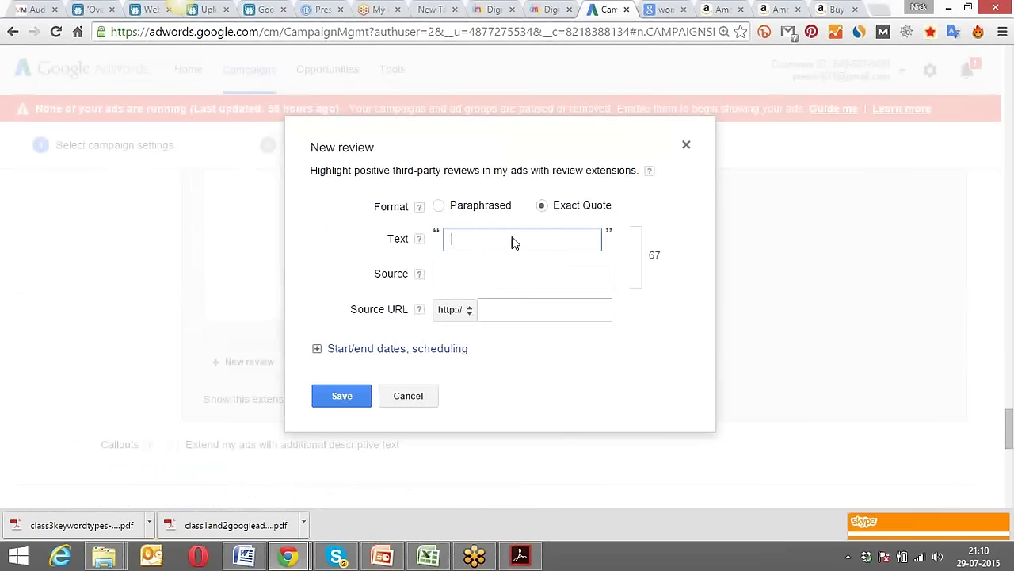
pyautogui.click(879, 9)
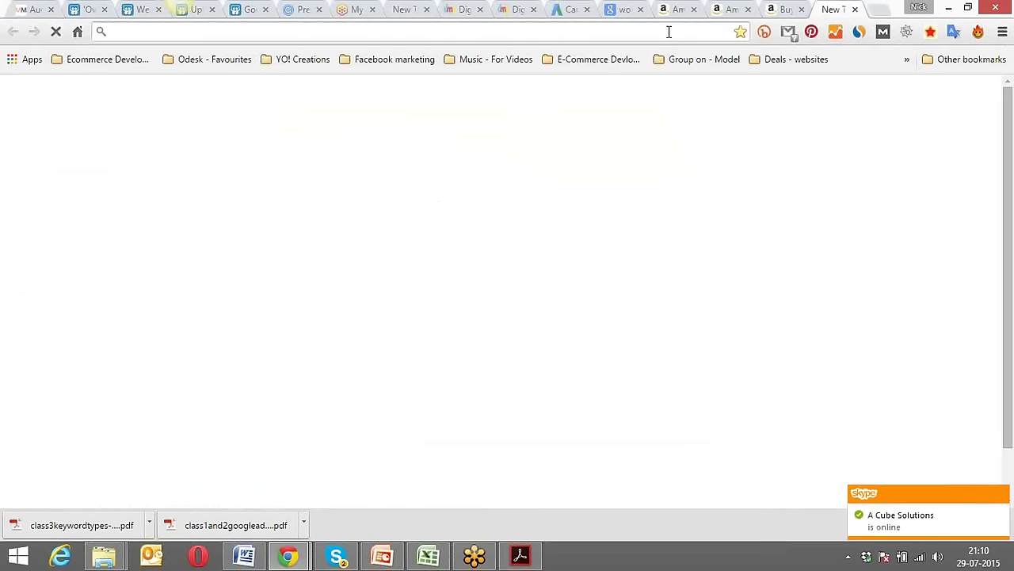
# Search Google for digital marketing paathshala and show the institute's 75 reviews.
pyautogui.write('di')
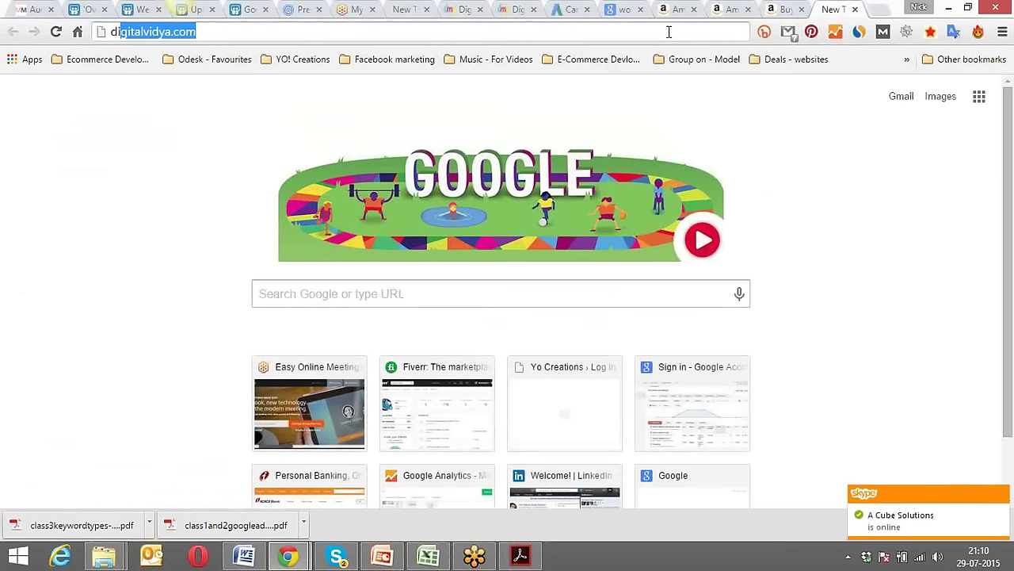
pyautogui.write('gita')
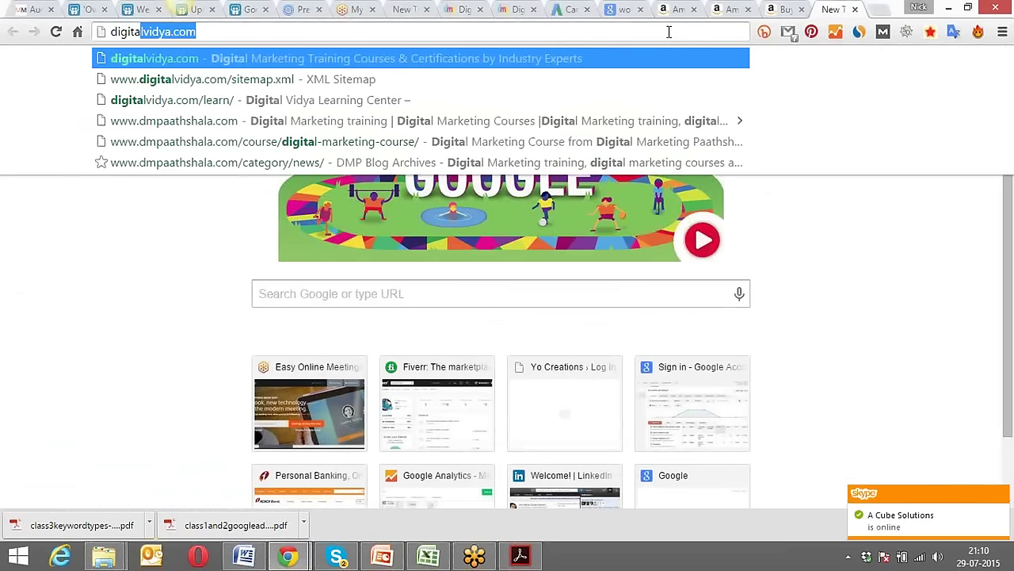
pyautogui.write('l ma')
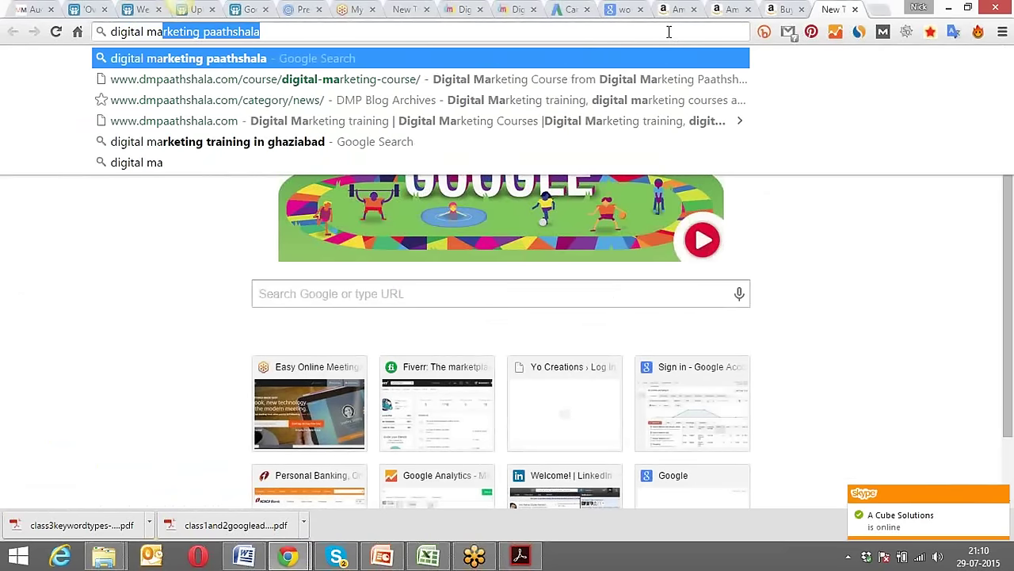
pyautogui.press('Return')
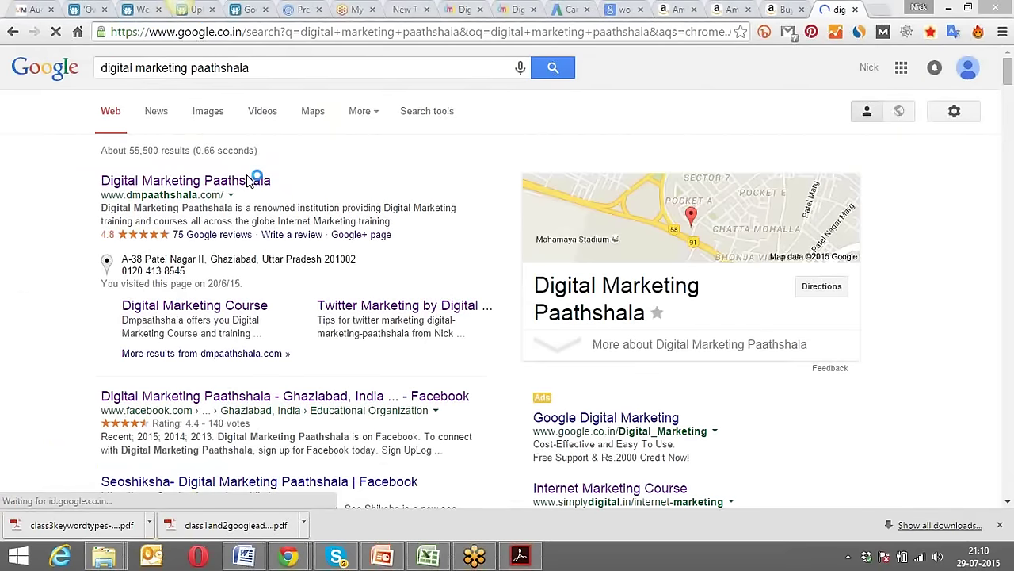
pyautogui.click(220, 235)
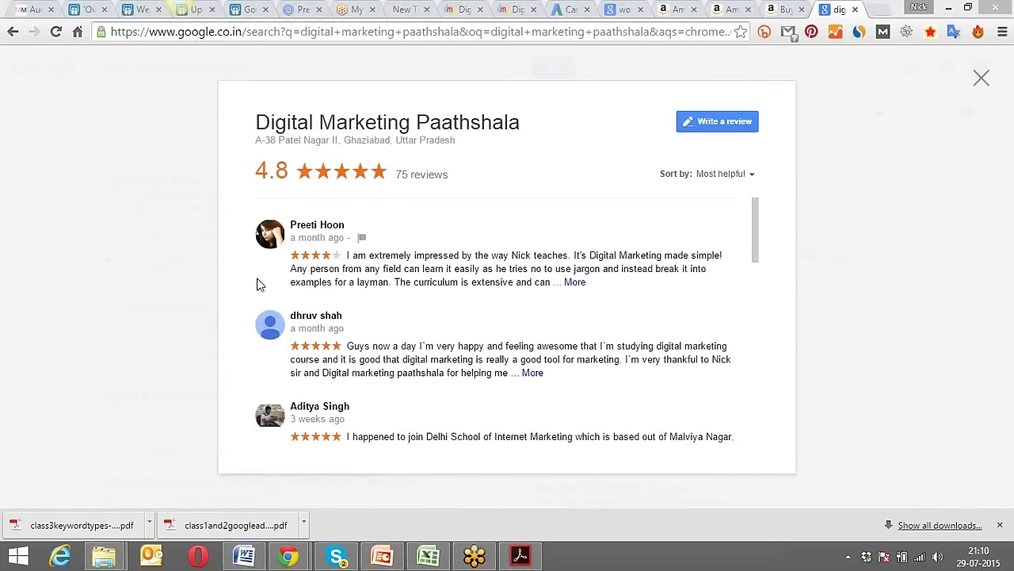
# Copy the full text of the top review and return to the AdWords tab.
pyautogui.click(576, 283)
pyautogui.moveTo(357, 335); pyautogui.dragTo(347, 258)
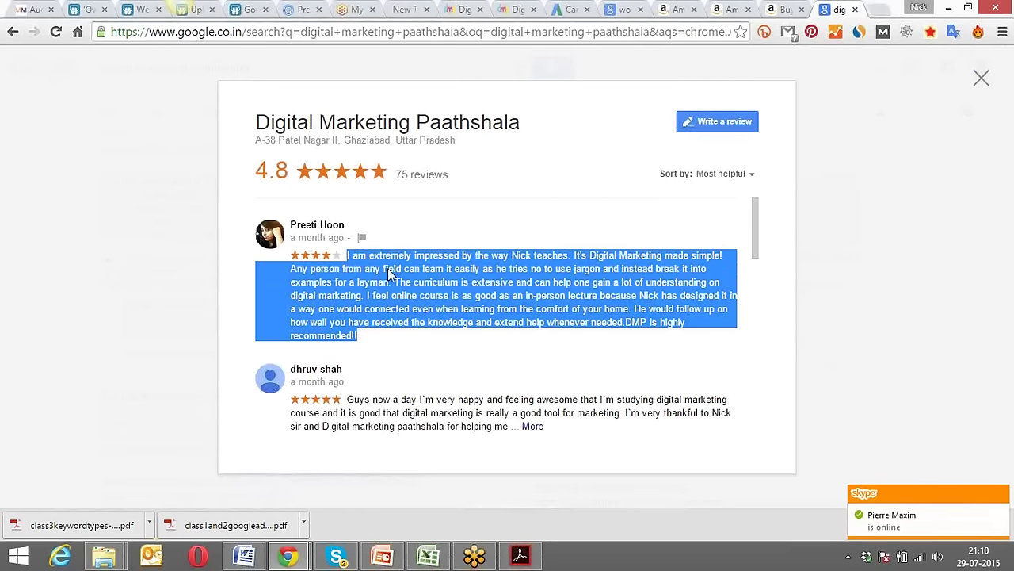
pyautogui.rightClick(388, 273)
pyautogui.click(460, 282)
pyautogui.click(569, 8)
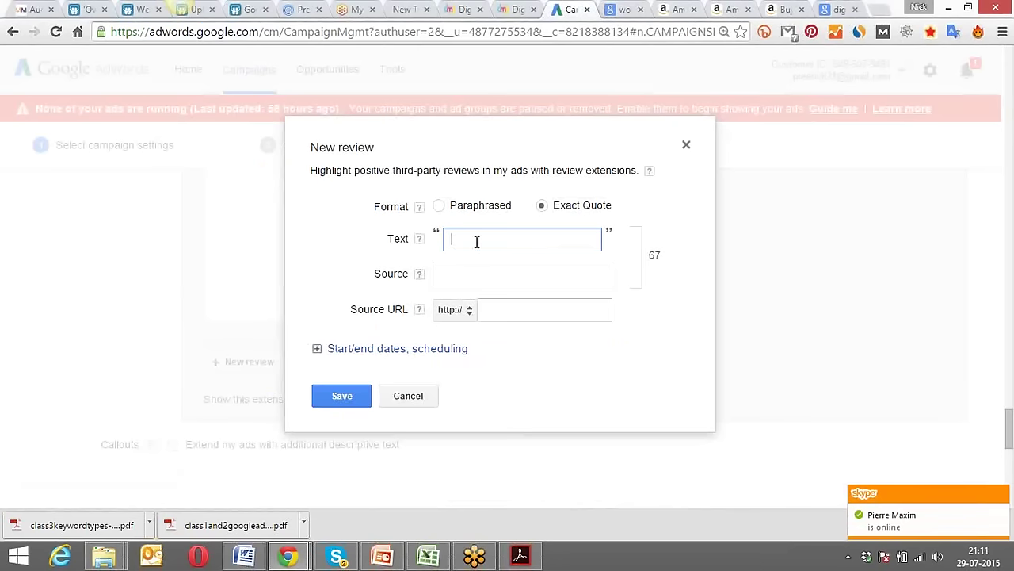
# Paste the copied review as the quote and trim it under the character limit.
pyautogui.hotkey('ctrl', 'v')
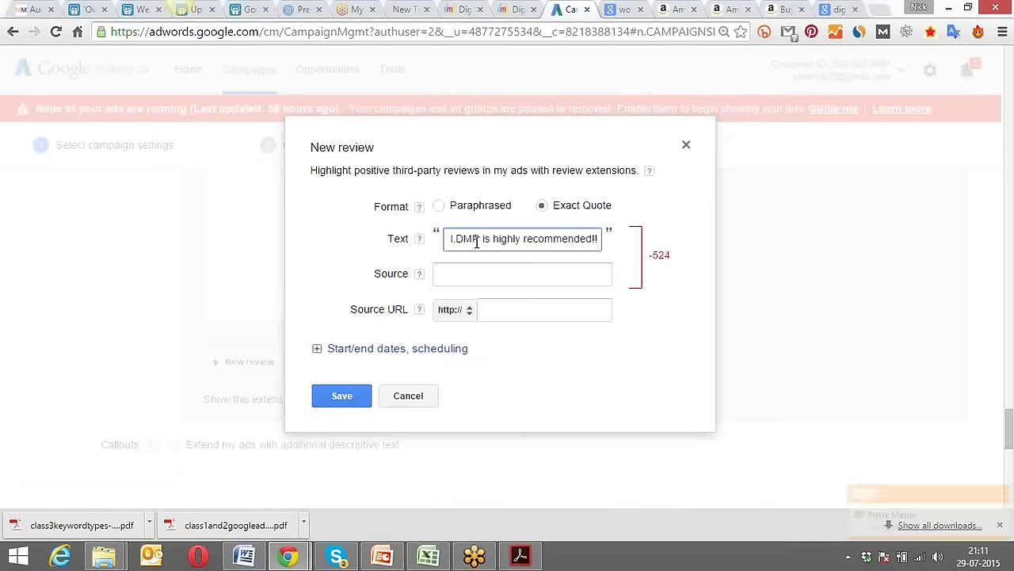
pyautogui.press('Left')
pyautogui.press('Left')
pyautogui.press('Left')
pyautogui.press('Left')
pyautogui.press('Left')
pyautogui.press('Left')
pyautogui.press('Left')
pyautogui.press('Left')
pyautogui.press('Left')
pyautogui.press('Left')
pyautogui.press('Left')
pyautogui.press('Left')
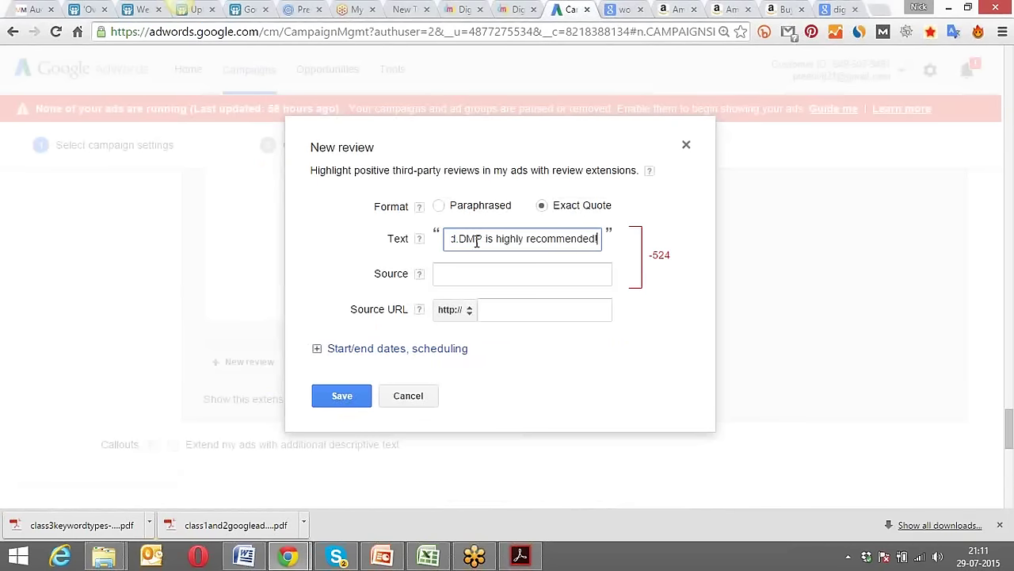
pyautogui.press('BackSpace')
pyautogui.press('BackSpace')
pyautogui.press('BackSpace')
pyautogui.press('BackSpace')
pyautogui.press('BackSpace')
pyautogui.press('BackSpace')
pyautogui.press('BackSpace')
pyautogui.press('BackSpace')
pyautogui.press('BackSpace')
pyautogui.press('BackSpace')
pyautogui.press('BackSpace')
pyautogui.press('BackSpace')
pyautogui.press('BackSpace')
pyautogui.press('BackSpace')
pyautogui.press('BackSpace')
pyautogui.press('BackSpace')
pyautogui.press('BackSpace')
pyautogui.press('BackSpace')
pyautogui.press('BackSpace')
pyautogui.press('BackSpace')
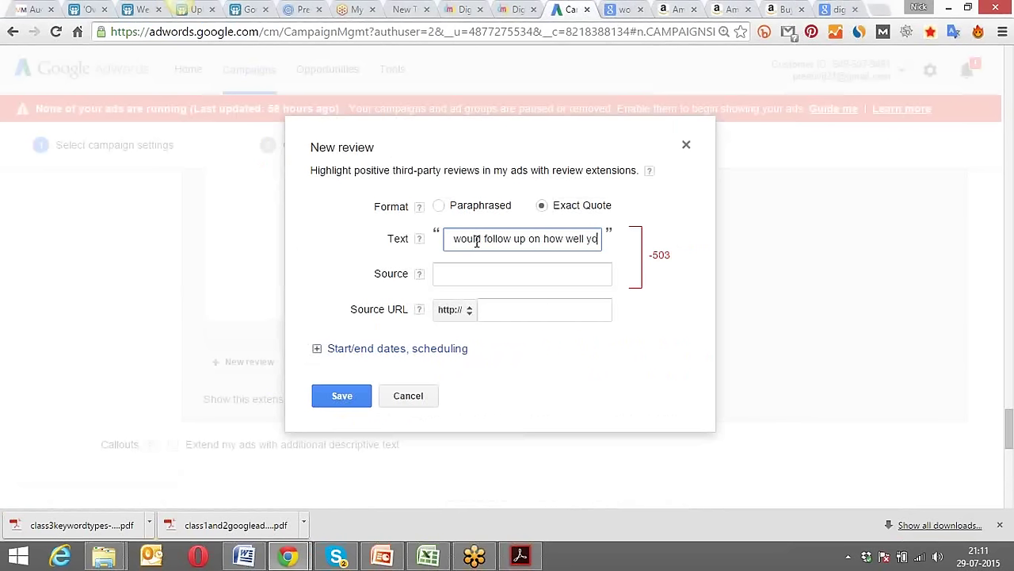
pyautogui.press('BackSpace')
pyautogui.press('BackSpace')
pyautogui.press('BackSpace')
pyautogui.press('BackSpace')
pyautogui.press('BackSpace')
pyautogui.press('BackSpace')
pyautogui.press('BackSpace')
pyautogui.press('BackSpace')
pyautogui.press('BackSpace')
pyautogui.press('BackSpace')
pyautogui.press('BackSpace')
pyautogui.press('BackSpace')
pyautogui.press('BackSpace')
pyautogui.press('BackSpace')
pyautogui.press('BackSpace')
pyautogui.press('BackSpace')
pyautogui.press('BackSpace')
pyautogui.press('BackSpace')
pyautogui.press('BackSpace')
pyautogui.press('BackSpace')
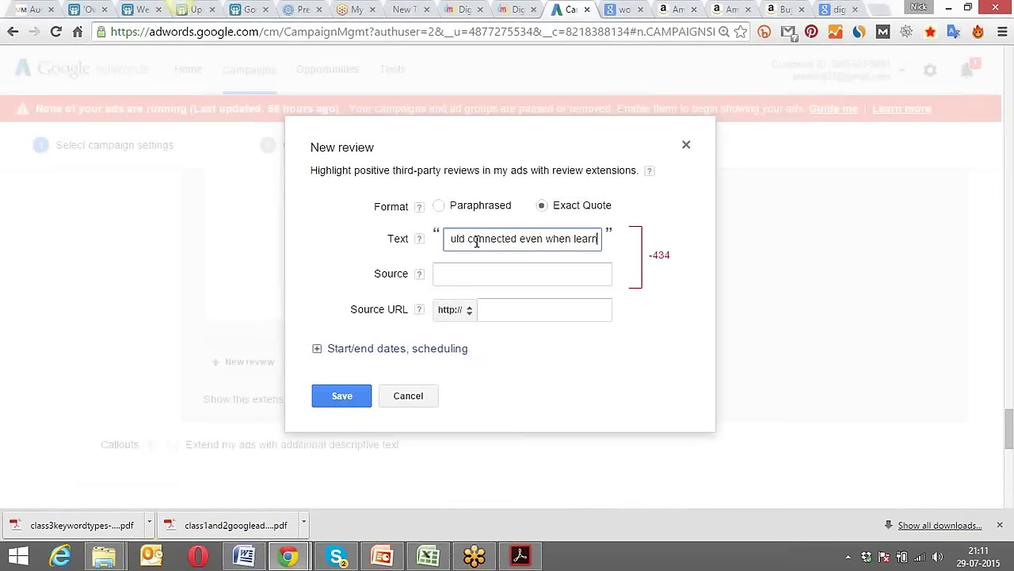
pyautogui.press('BackSpace')
pyautogui.press('BackSpace')
pyautogui.press('BackSpace')
pyautogui.press('BackSpace')
pyautogui.press('BackSpace')
pyautogui.press('BackSpace')
pyautogui.press('BackSpace')
pyautogui.press('BackSpace')
pyautogui.press('BackSpace')
pyautogui.press('BackSpace')
pyautogui.press('BackSpace')
pyautogui.press('BackSpace')
pyautogui.press('Delete')
pyautogui.press('Delete')
pyautogui.press('Delete')
pyautogui.press('Delete')
pyautogui.press('Delete')
pyautogui.press('Delete')
pyautogui.press('Delete')
pyautogui.press('Delete')
pyautogui.press('Delete')
pyautogui.press('Delete')
pyautogui.press('Delete')
pyautogui.press('Delete')
pyautogui.press('Delete')
pyautogui.press('Delete')
pyautogui.press('Delete')
pyautogui.press('Delete')
pyautogui.press('Delete')
pyautogui.press('Delete')
pyautogui.press('Delete')
pyautogui.press('Delete')
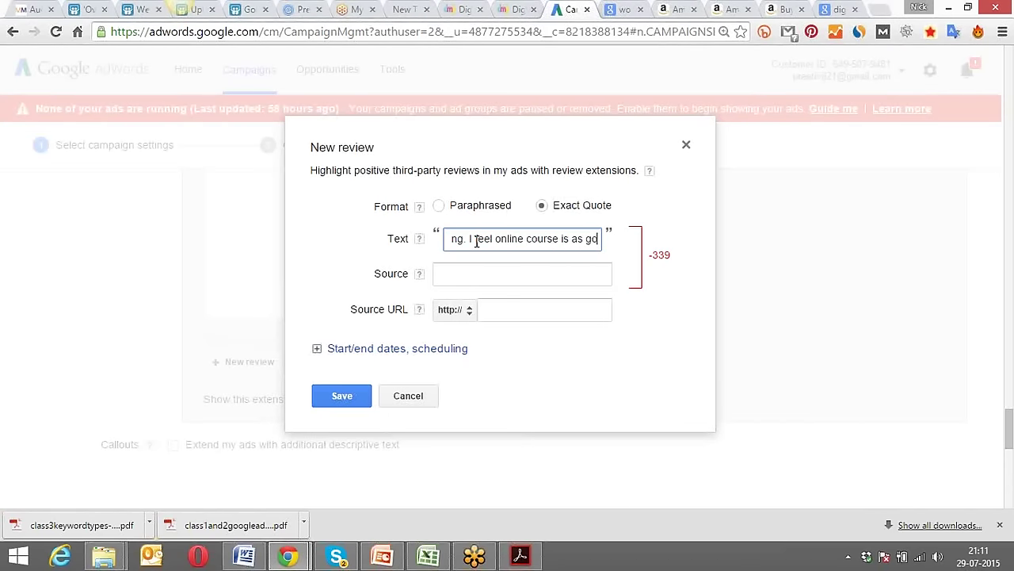
pyautogui.press('BackSpace')
pyautogui.press('BackSpace')
pyautogui.press('BackSpace')
pyautogui.press('BackSpace')
pyautogui.press('BackSpace')
pyautogui.press('BackSpace')
pyautogui.press('BackSpace')
pyautogui.press('BackSpace')
pyautogui.press('BackSpace')
pyautogui.press('BackSpace')
pyautogui.press('BackSpace')
pyautogui.press('BackSpace')
pyautogui.press('Delete')
pyautogui.press('Delete')
pyautogui.press('Delete')
pyautogui.press('Delete')
pyautogui.press('Delete')
pyautogui.press('Delete')
pyautogui.press('Delete')
pyautogui.press('Delete')
pyautogui.press('Delete')
pyautogui.press('Delete')
pyautogui.press('Delete')
pyautogui.press('Delete')
pyautogui.press('Delete')
pyautogui.press('Delete')
pyautogui.press('Delete')
pyautogui.press('Delete')
pyautogui.press('Delete')
pyautogui.press('Delete')
pyautogui.press('Delete')
pyautogui.press('Delete')
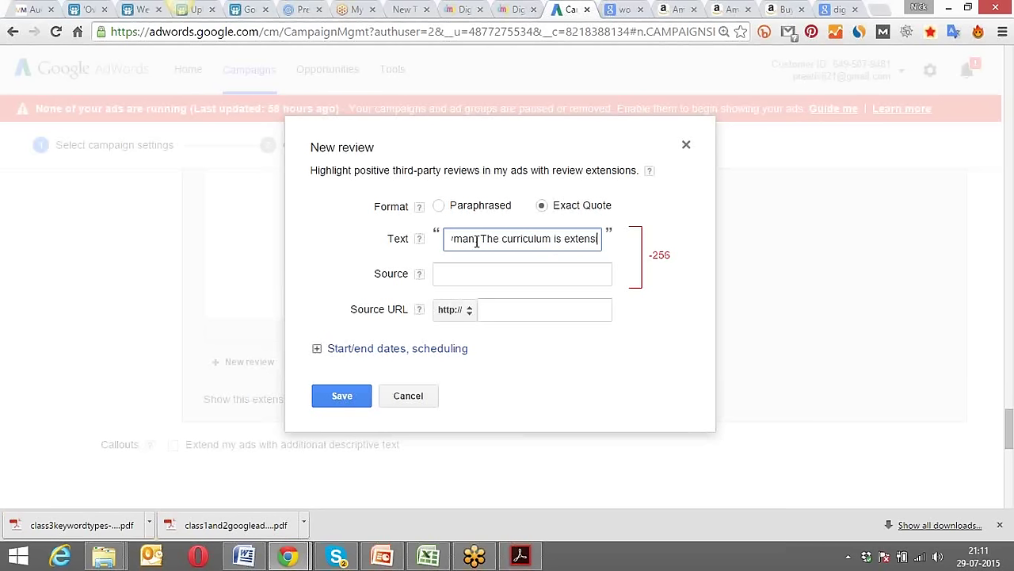
pyautogui.press('BackSpace')
pyautogui.press('BackSpace')
pyautogui.press('BackSpace')
pyautogui.press('BackSpace')
pyautogui.press('Delete')
pyautogui.press('Delete')
pyautogui.press('Delete')
pyautogui.press('Delete')
pyautogui.press('Delete')
pyautogui.press('Delete')
pyautogui.press('Delete')
pyautogui.press('Delete')
pyautogui.press('Delete')
pyautogui.press('Delete')
pyautogui.press('Delete')
pyautogui.press('Delete')
pyautogui.press('Delete')
pyautogui.press('Delete')
pyautogui.press('Delete')
pyautogui.press('Delete')
pyautogui.press('Delete')
pyautogui.press('Delete')
pyautogui.press('Delete')
pyautogui.press('Delete')
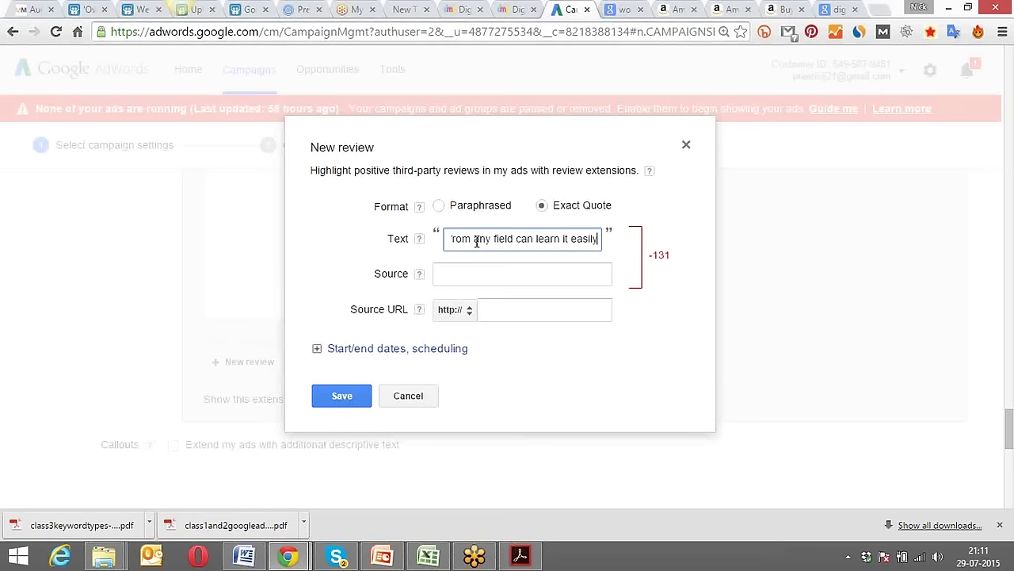
pyautogui.press('BackSpace')
pyautogui.press('BackSpace')
pyautogui.press('BackSpace')
pyautogui.press('BackSpace')
pyautogui.press('BackSpace')
pyautogui.press('BackSpace')
pyautogui.press('BackSpace')
pyautogui.press('BackSpace')
pyautogui.press('BackSpace')
pyautogui.press('Delete')
pyautogui.press('Delete')
pyautogui.press('Delete')
pyautogui.press('Delete')
pyautogui.press('Delete')
pyautogui.press('Delete')
pyautogui.press('Delete')
pyautogui.press('Delete')
pyautogui.press('Delete')
pyautogui.press('Delete')
pyautogui.press('Delete')
pyautogui.press('Delete')
pyautogui.press('Delete')
pyautogui.press('Delete')
pyautogui.press('Delete')
pyautogui.press('Delete')
pyautogui.press('Delete')
pyautogui.press('Delete')
pyautogui.press('Delete')
pyautogui.press('Delete')
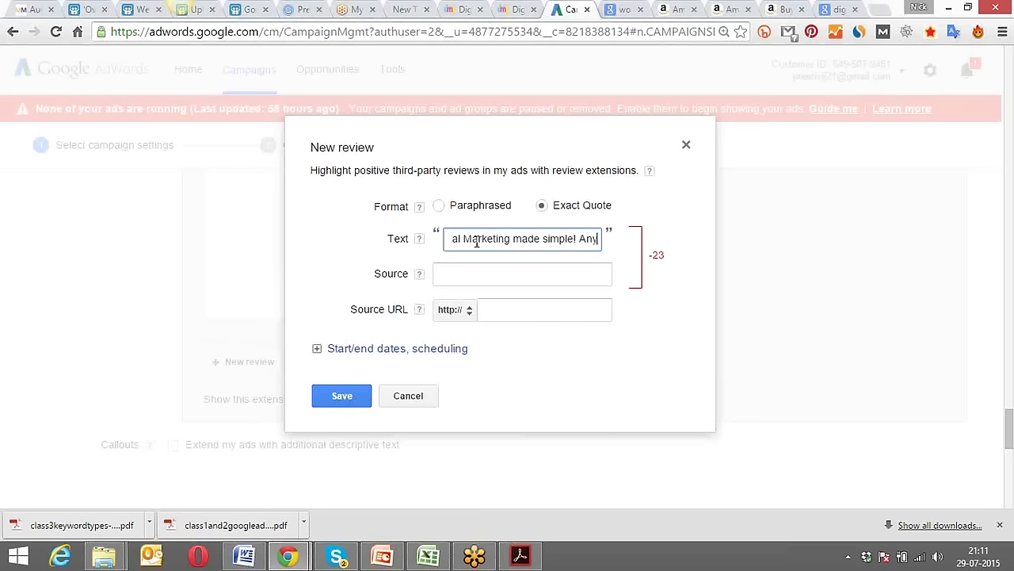
pyautogui.press('BackSpace')
pyautogui.press('BackSpace')
pyautogui.press('Delete')
pyautogui.press('Delete')
pyautogui.press('Delete')
pyautogui.press('Delete')
pyautogui.press('Delete')
pyautogui.press('Delete')
pyautogui.press('Delete')
pyautogui.press('Delete')
pyautogui.press('Delete')
pyautogui.press('Delete')
pyautogui.press('Delete')
pyautogui.press('Delete')
pyautogui.press('Delete')
pyautogui.press('Delete')
pyautogui.press('Delete')
pyautogui.press('Delete')
pyautogui.press('Delete')
pyautogui.press('Delete')
pyautogui.press('Delete')
pyautogui.press('Delete')
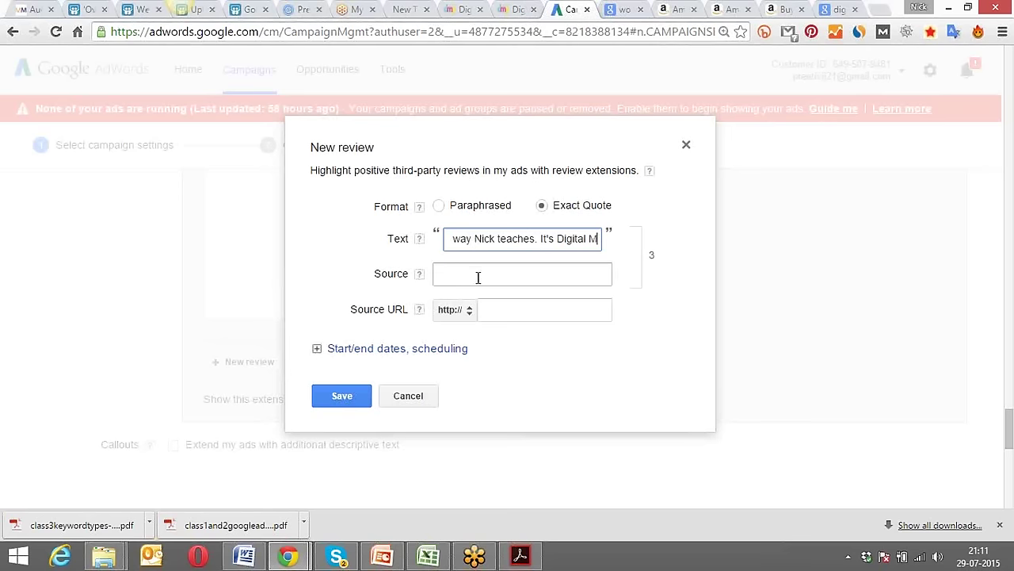
pyautogui.press('BackSpace')
pyautogui.click(475, 277)
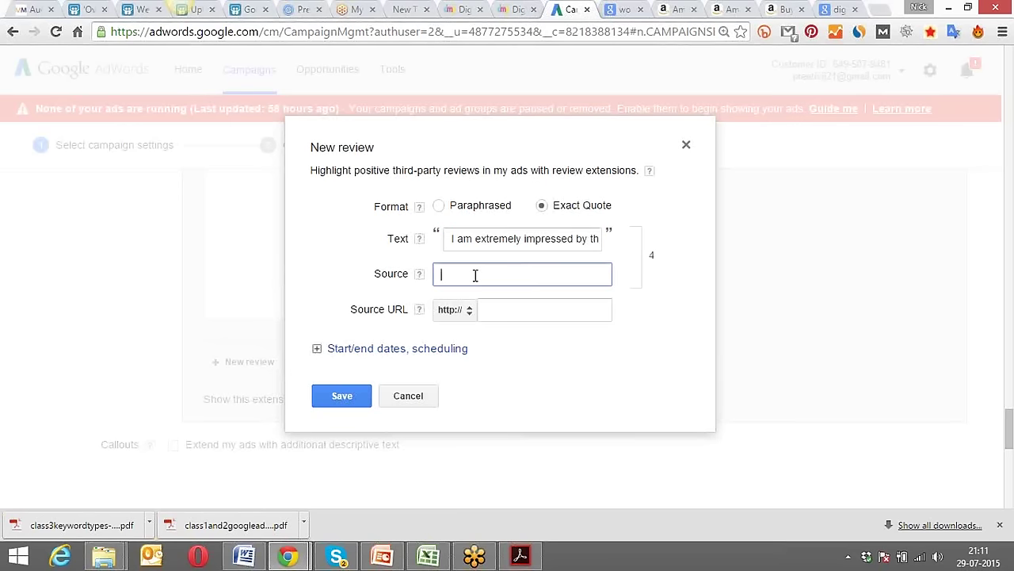
pyautogui.click(497, 311)
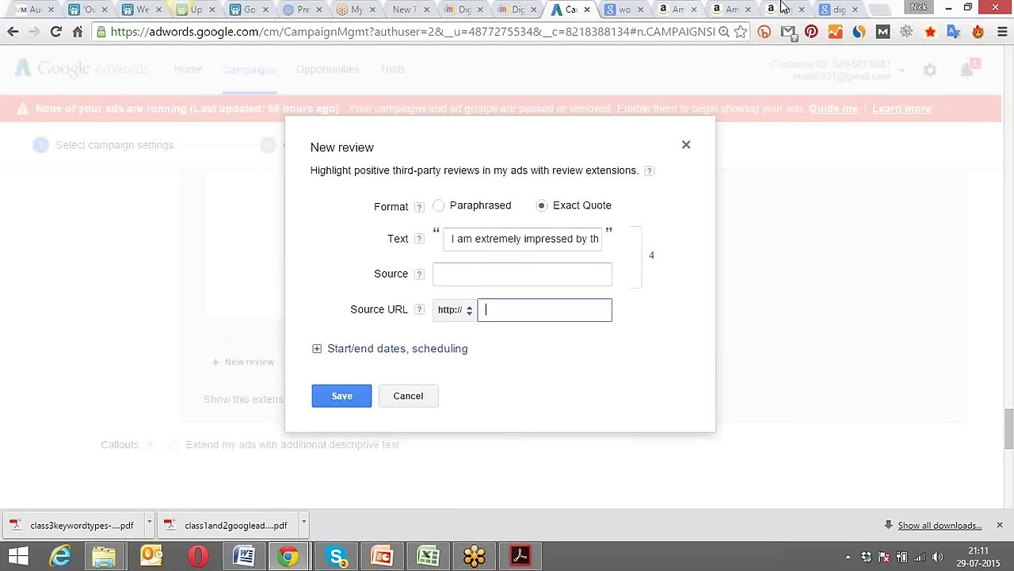
pyautogui.click(834, 10)
pyautogui.click(524, 30)
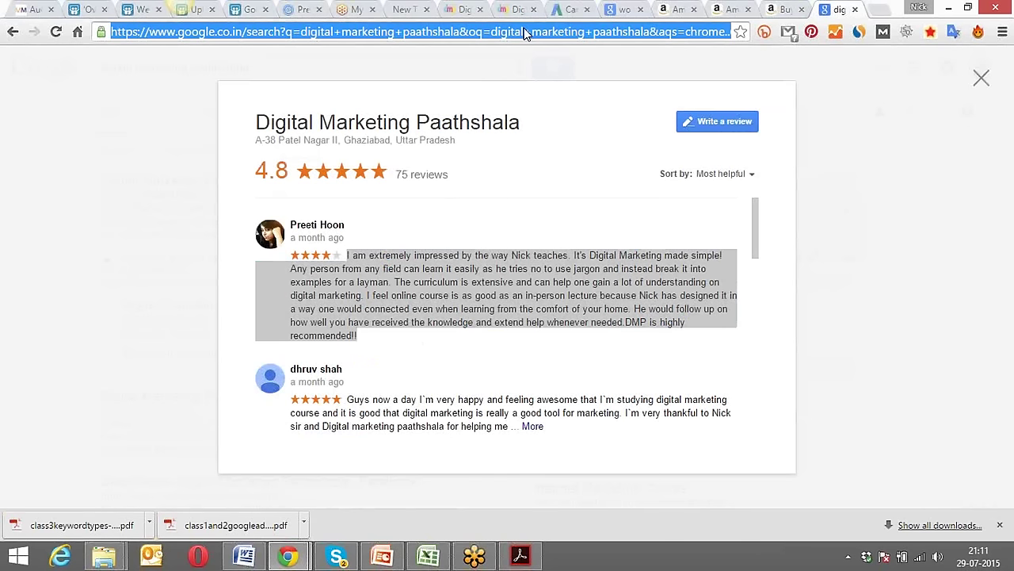
pyautogui.click(569, 10)
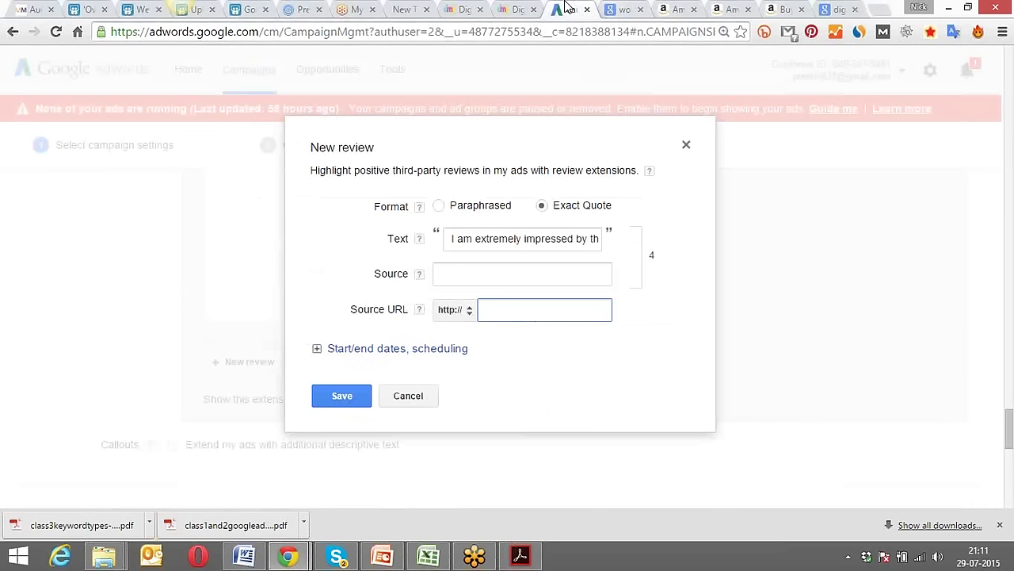
pyautogui.hotkey('ctrl', 'v')
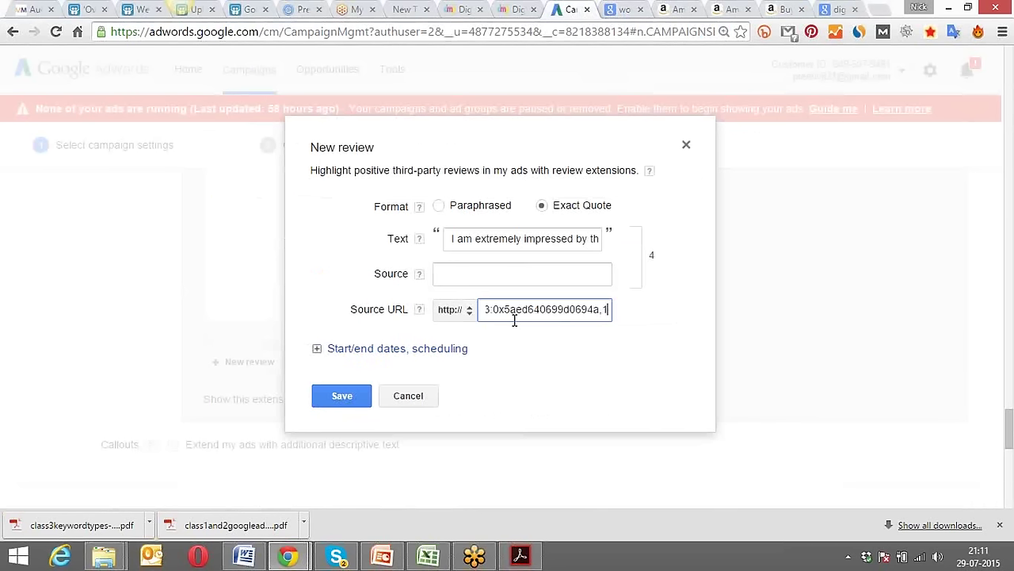
pyautogui.press('Left')
pyautogui.press('Left')
pyautogui.press('Left')
pyautogui.press('Left')
pyautogui.press('Left')
pyautogui.press('Left')
pyautogui.press('Left')
pyautogui.press('Left')
pyautogui.press('Left')
pyautogui.press('Left')
pyautogui.press('Left')
pyautogui.press('Left')
pyautogui.press('Left')
pyautogui.press('Left')
pyautogui.press('Left')
pyautogui.press('Left')
pyautogui.press('Left')
pyautogui.press('Left')
pyautogui.press('Left')
pyautogui.press('Left')
pyautogui.press('Left')
pyautogui.press('Left')
pyautogui.press('Left')
pyautogui.press('Left')
pyautogui.press('Left')
pyautogui.press('Left')
pyautogui.press('Left')
pyautogui.press('Left')
pyautogui.press('Left')
pyautogui.press('Left')
pyautogui.press('Left')
pyautogui.press('Left')
pyautogui.press('Left')
pyautogui.press('Left')
pyautogui.press('Left')
pyautogui.press('Left')
pyautogui.press('Left')
pyautogui.press('Left')
pyautogui.press('Left')
pyautogui.press('Left')
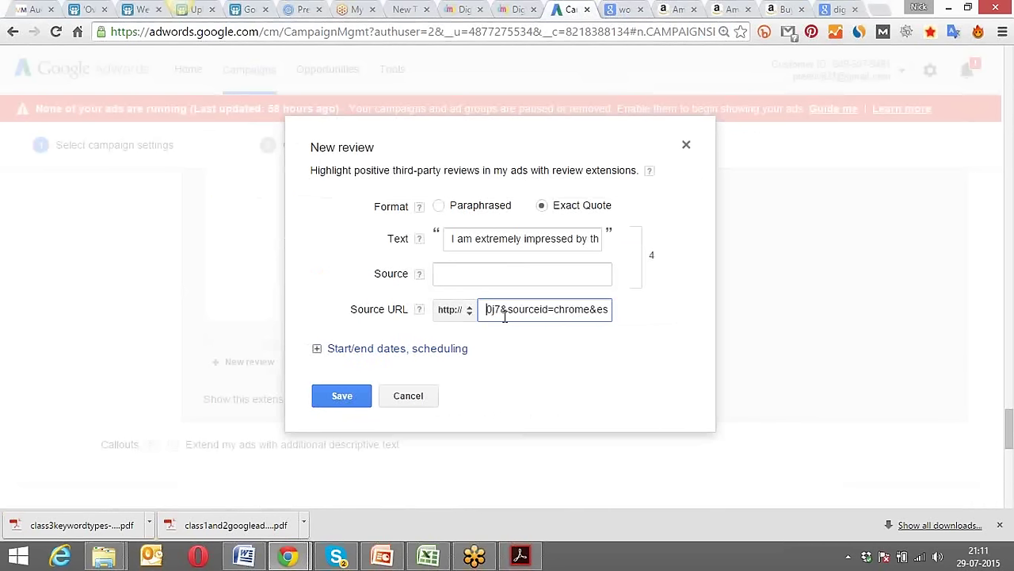
pyautogui.press('Left')
pyautogui.press('Left')
pyautogui.press('Left')
pyautogui.press('Left')
pyautogui.press('Left')
pyautogui.press('Left')
pyautogui.press('Left')
pyautogui.press('Left')
pyautogui.press('Left')
pyautogui.press('Left')
pyautogui.press('Left')
pyautogui.press('Left')
pyautogui.press('Left')
pyautogui.press('Left')
pyautogui.press('Left')
pyautogui.press('Left')
pyautogui.press('Left')
pyautogui.press('Left')
pyautogui.press('Left')
pyautogui.press('Left')
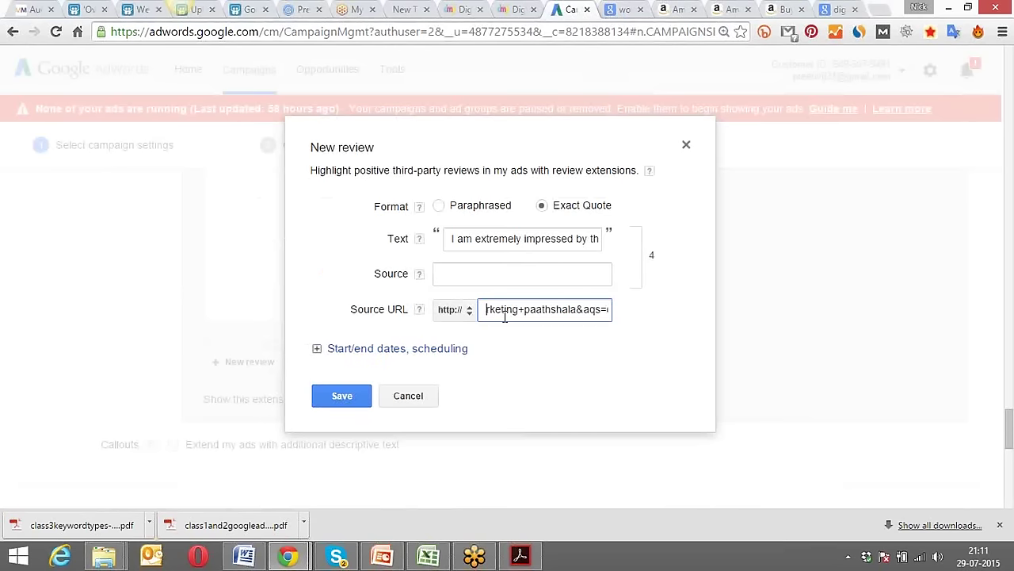
pyautogui.press('Left')
pyautogui.press('Left')
pyautogui.press('Left')
pyautogui.press('Left')
pyautogui.press('Left')
pyautogui.press('Left')
pyautogui.press('Left')
pyautogui.press('Left')
pyautogui.press('Left')
pyautogui.press('Left')
pyautogui.press('Left')
pyautogui.press('Left')
pyautogui.press('Left')
pyautogui.press('Left')
pyautogui.press('Left')
pyautogui.press('Left')
pyautogui.press('Left')
pyautogui.press('Left')
pyautogui.press('Left')
pyautogui.press('Left')
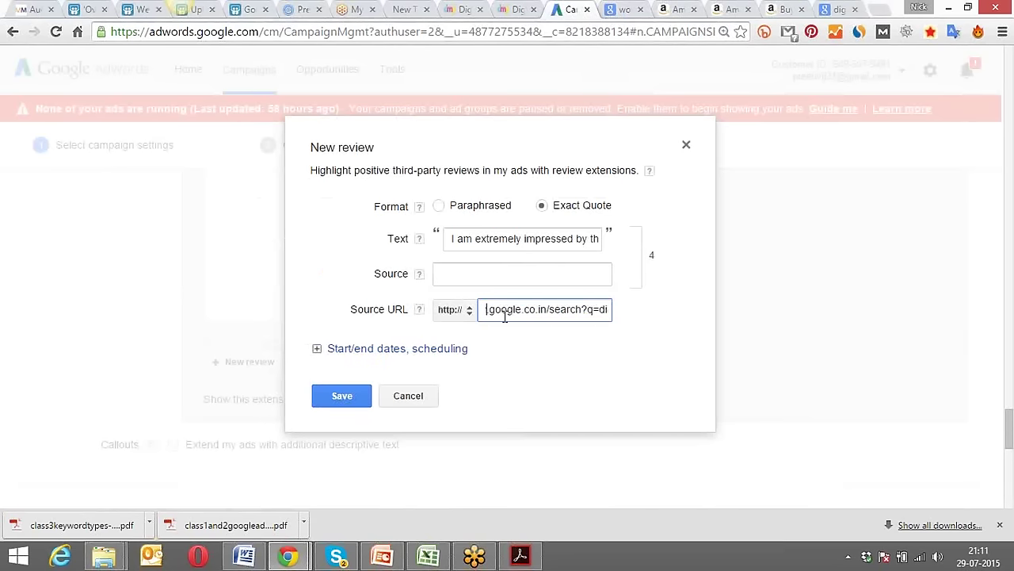
pyautogui.press('Delete')
pyautogui.press('Delete')
pyautogui.press('Delete')
pyautogui.press('Delete')
pyautogui.press('Delete')
pyautogui.press('Delete')
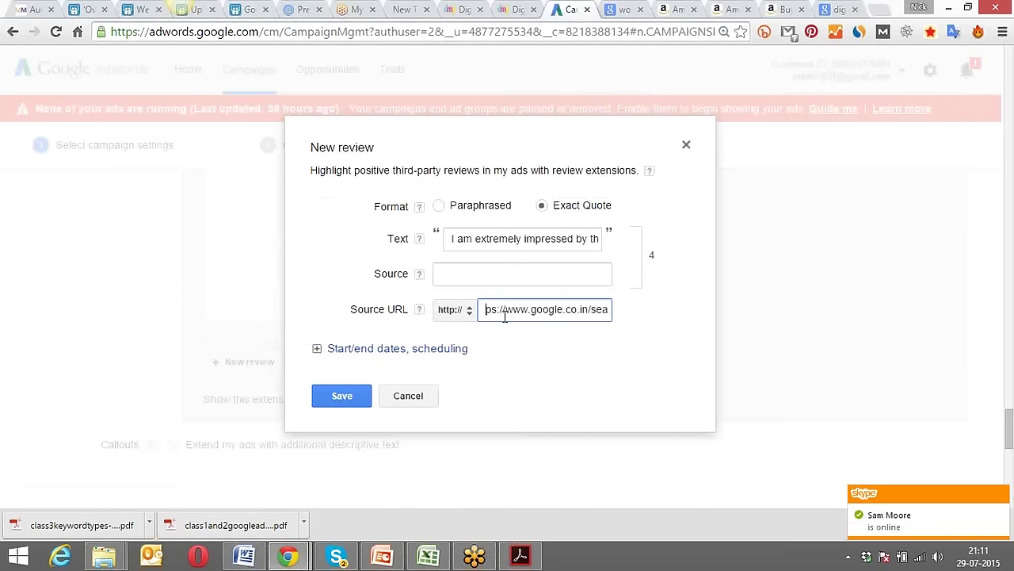
pyautogui.press('Delete')
pyautogui.press('Delete')
pyautogui.press('Delete')
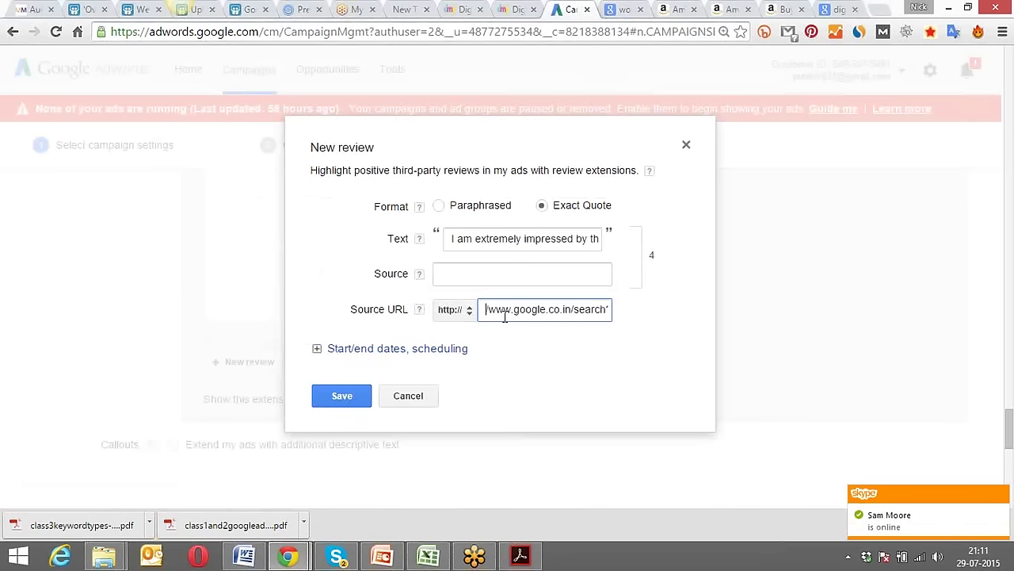
pyautogui.click(471, 316)
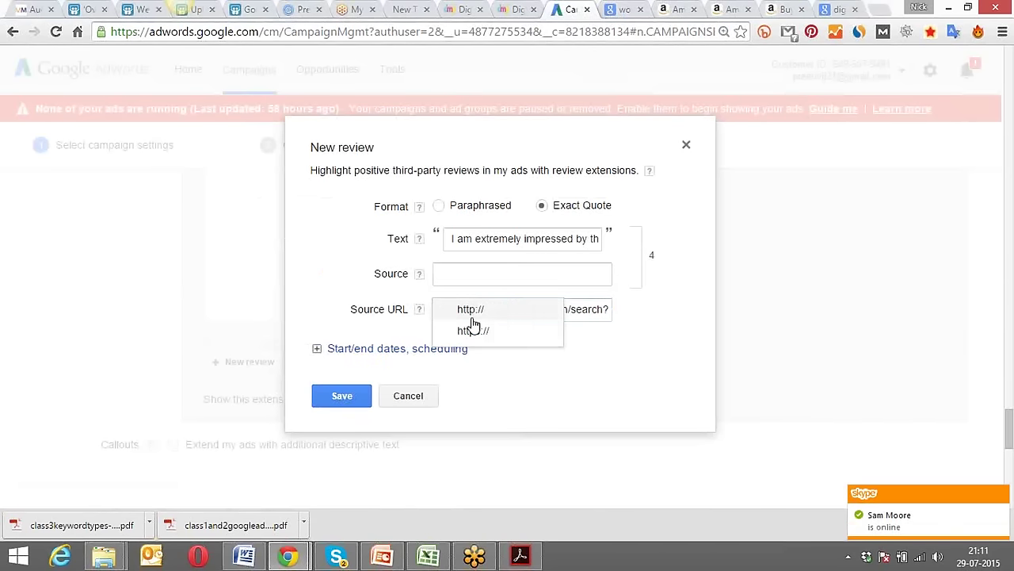
pyautogui.click(474, 329)
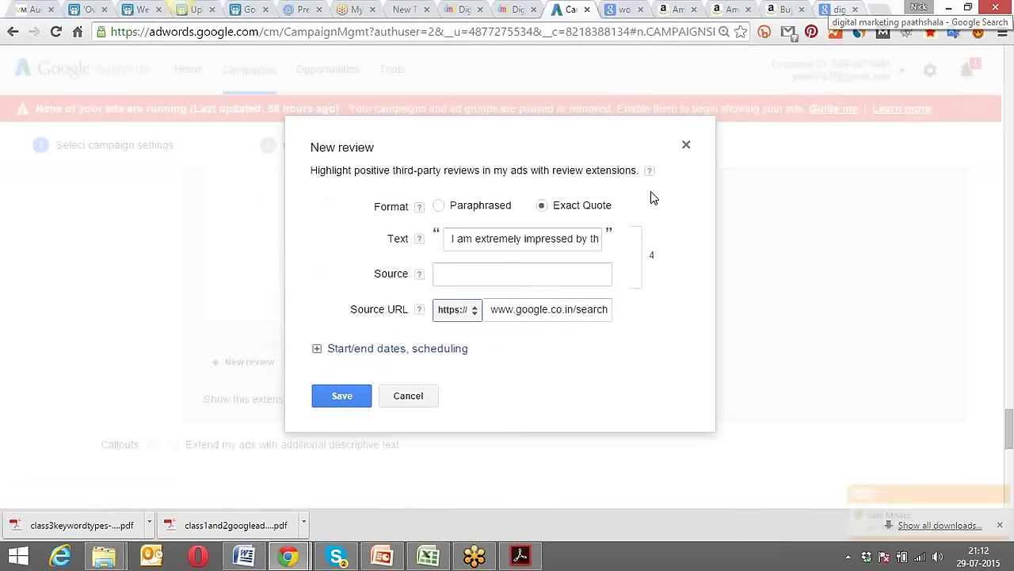
# Retype the quote as the review's opening praise of the teacher, trimming its trailing words.
pyautogui.click(547, 272)
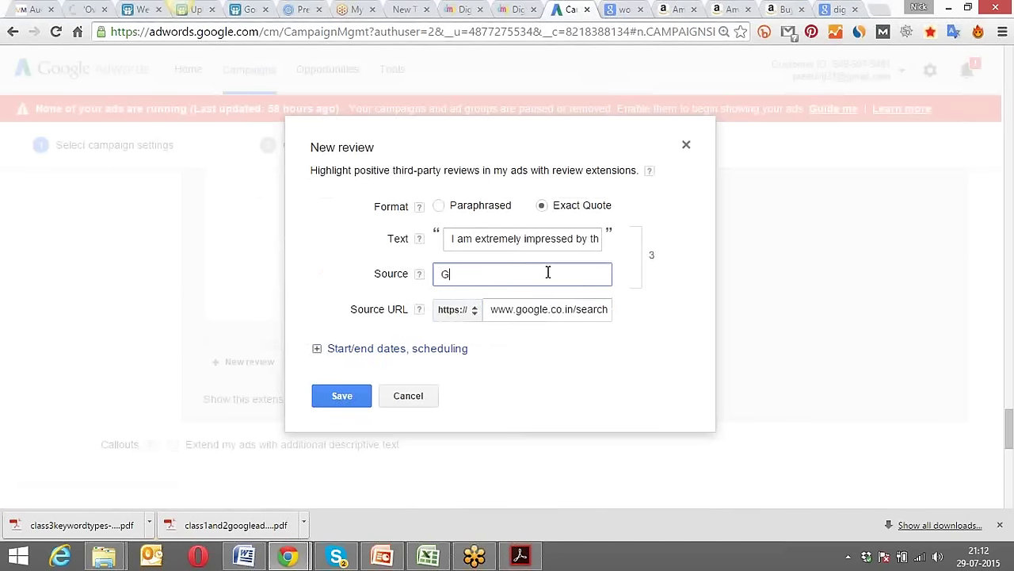
pyautogui.click(557, 242)
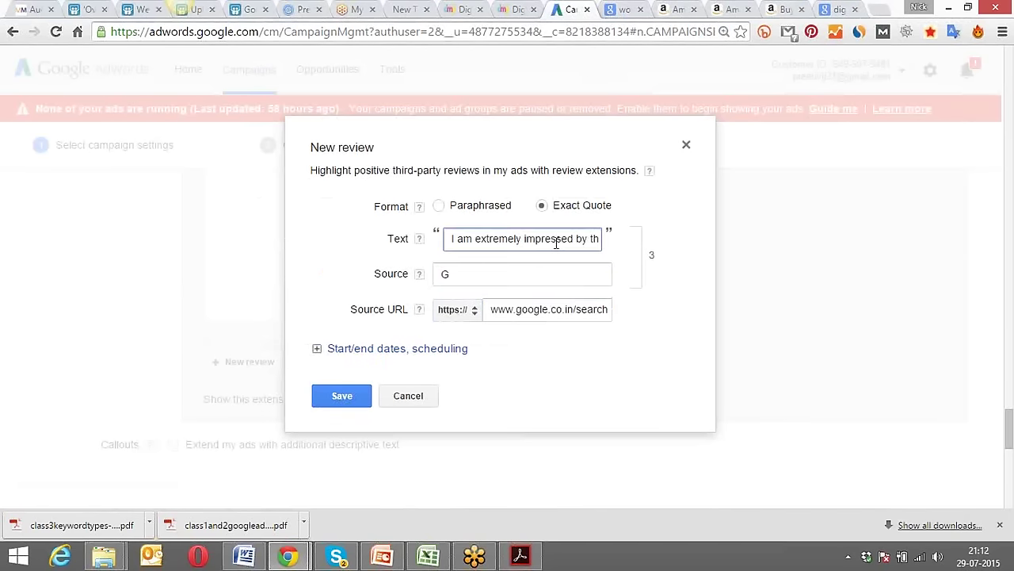
pyautogui.write("I am extremely impressed by the way Nick teaches. It's Digital")
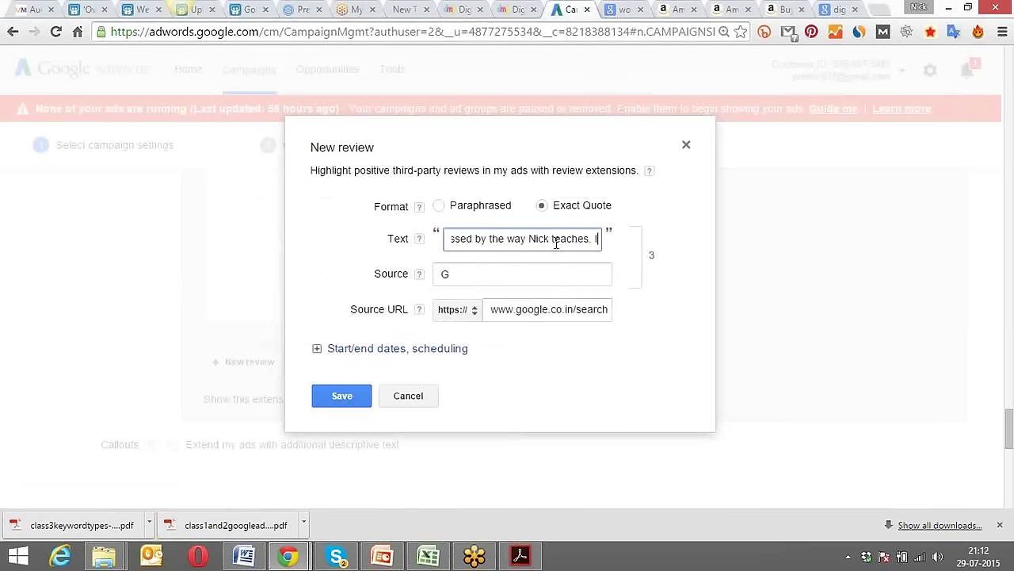
pyautogui.press('BackSpace')
pyautogui.press('BackSpace')
pyautogui.press('BackSpace')
pyautogui.press('BackSpace')
pyautogui.press('BackSpace')
pyautogui.press('BackSpace')
pyautogui.press('BackSpace')
pyautogui.press('BackSpace')
pyautogui.press('BackSpace')
pyautogui.press('BackSpace')
pyautogui.press('BackSpace')
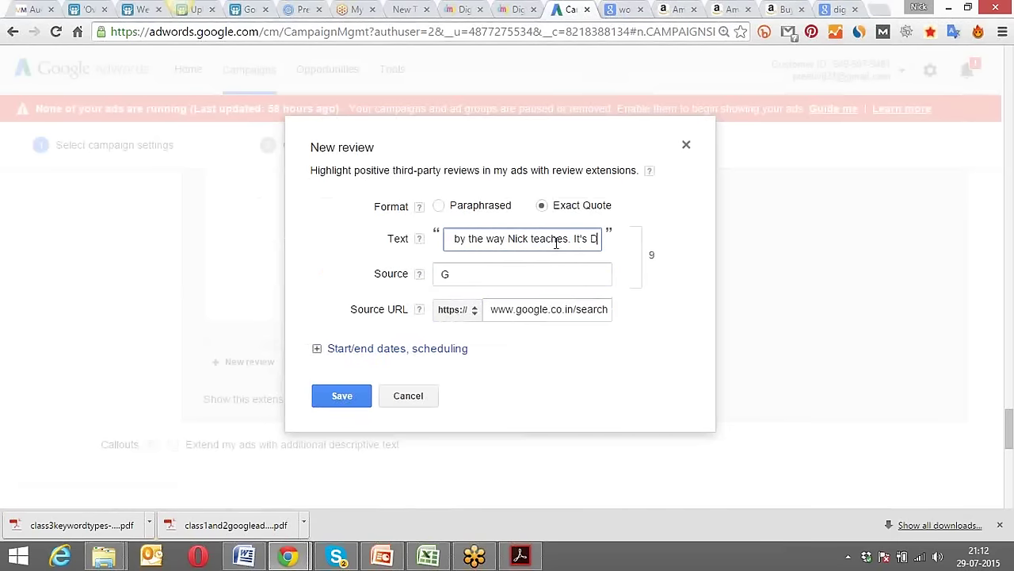
pyautogui.press('BackSpace')
pyautogui.press('BackSpace')
pyautogui.press('BackSpace')
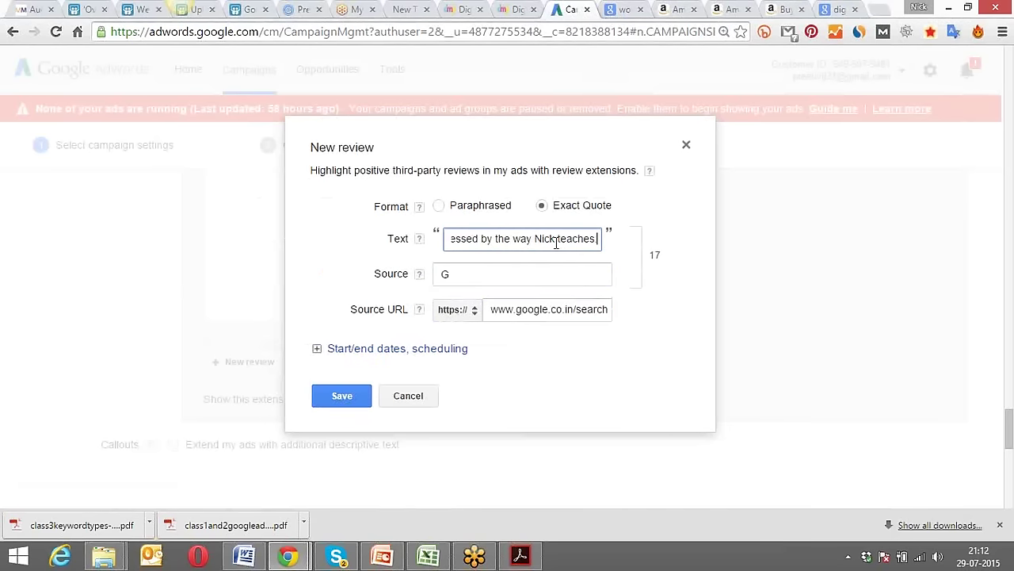
# Enter 'DMP reviews' as the source and save the review.
pyautogui.click(536, 272)
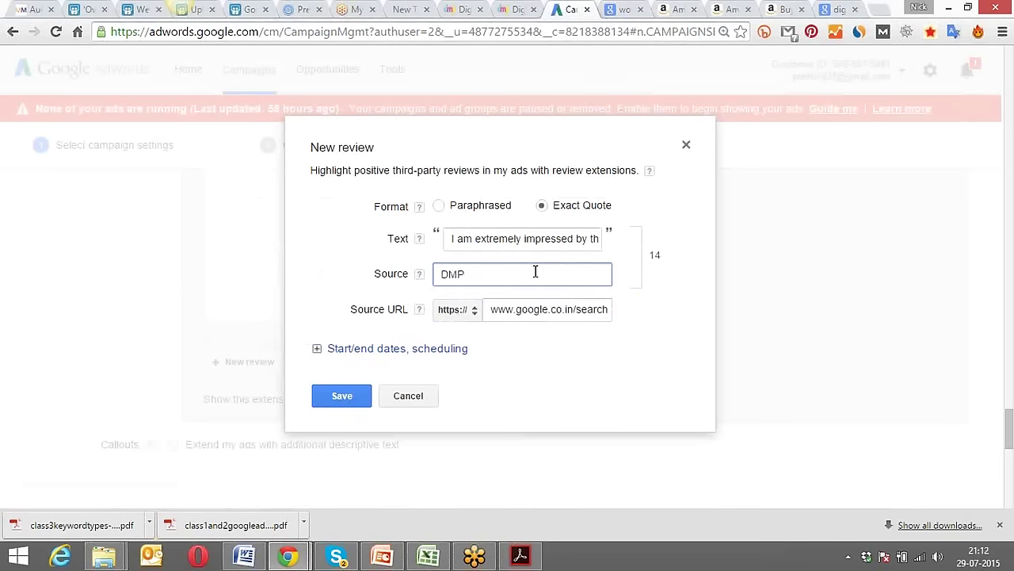
pyautogui.write('DMP reviews')
pyautogui.click(344, 397)
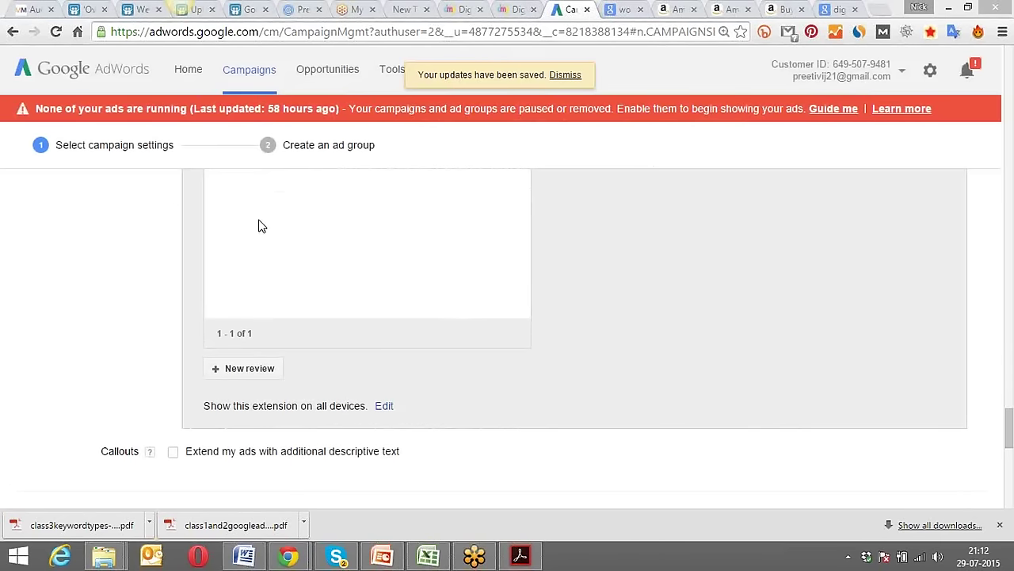
# Tick 'Extend my ads with additional descriptive text' under Callouts, then switch to the Paathshala reviews tab.
pyautogui.scroll(-4, 114, 382)
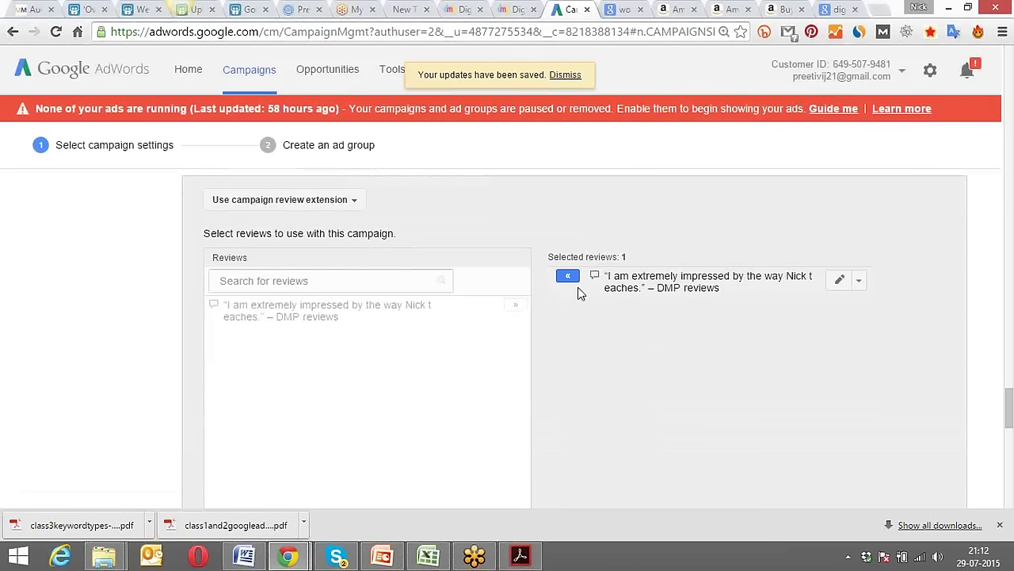
pyautogui.scroll(6, 151, 320)
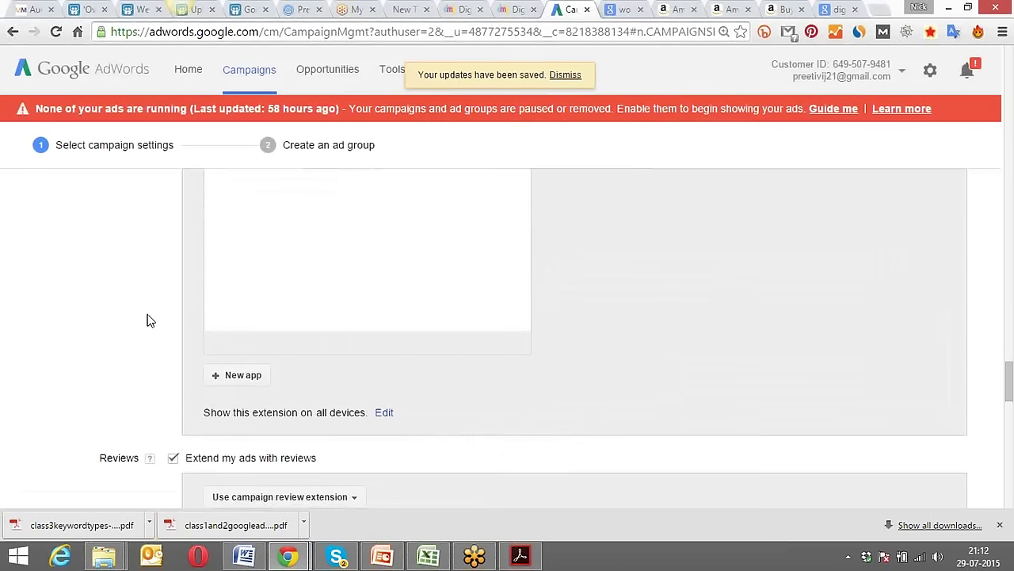
pyautogui.scroll(5, 150, 321)
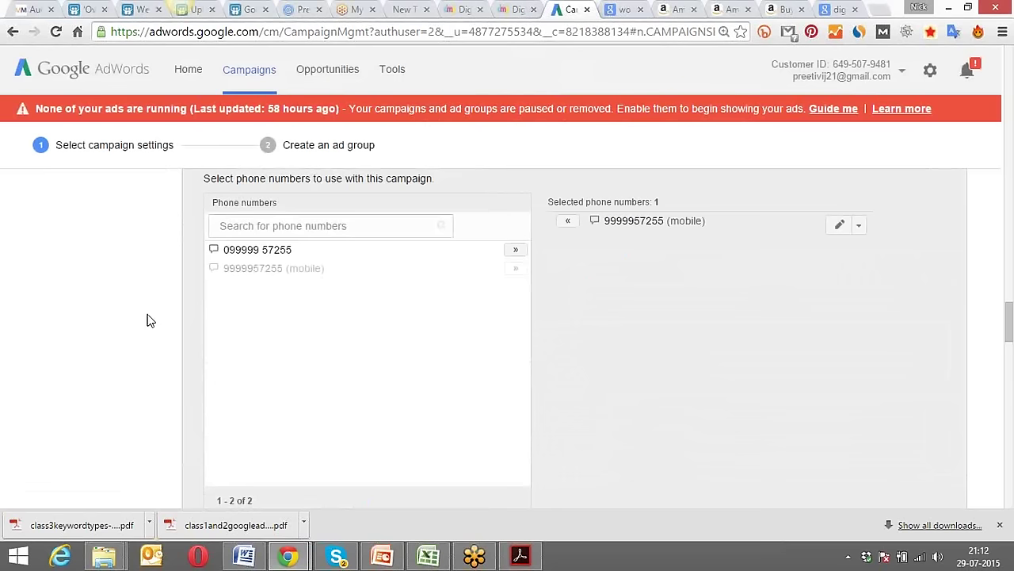
pyautogui.scroll(6, 151, 320)
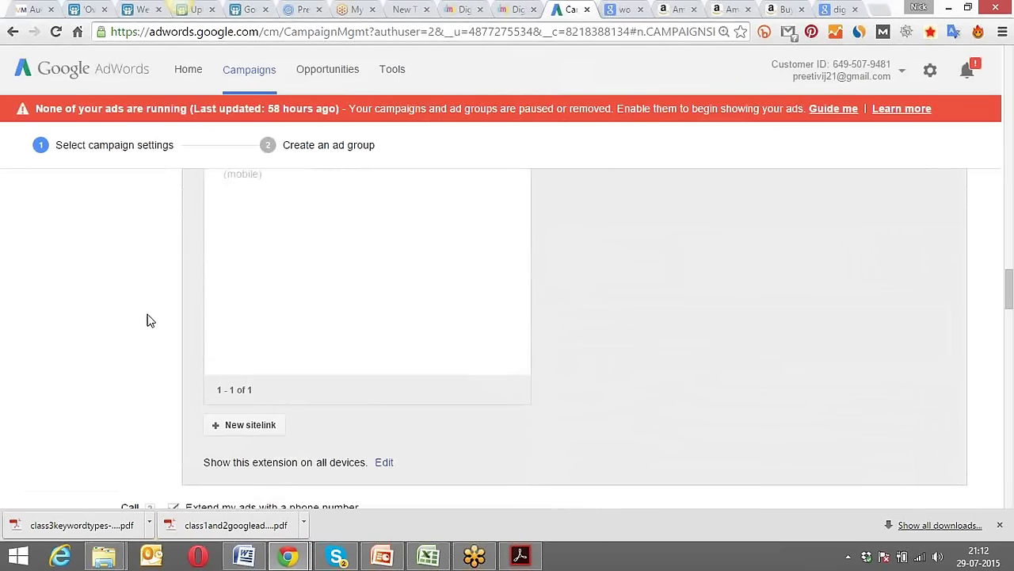
pyautogui.scroll(5, 151, 320)
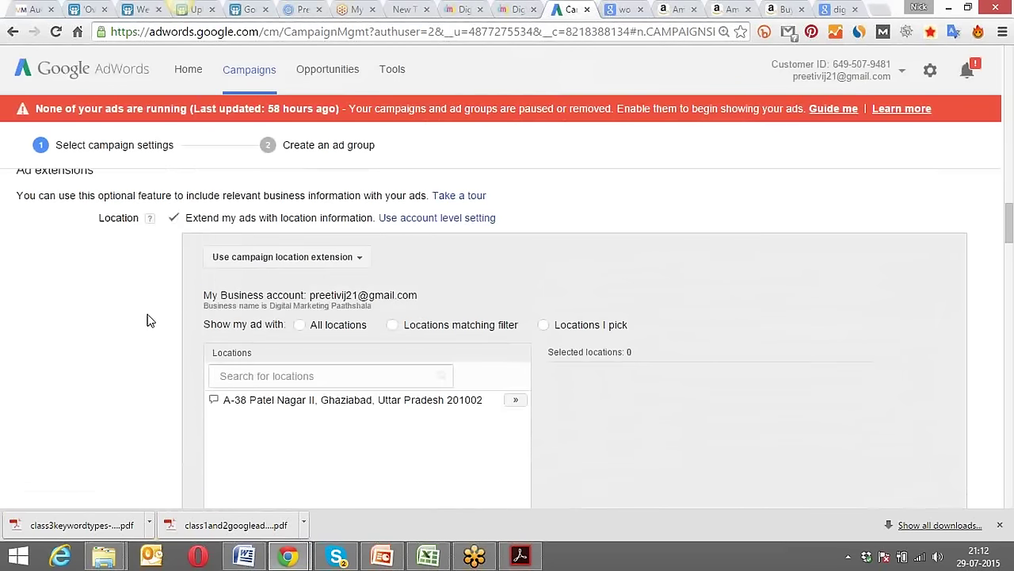
pyautogui.scroll(-15, 147, 319)
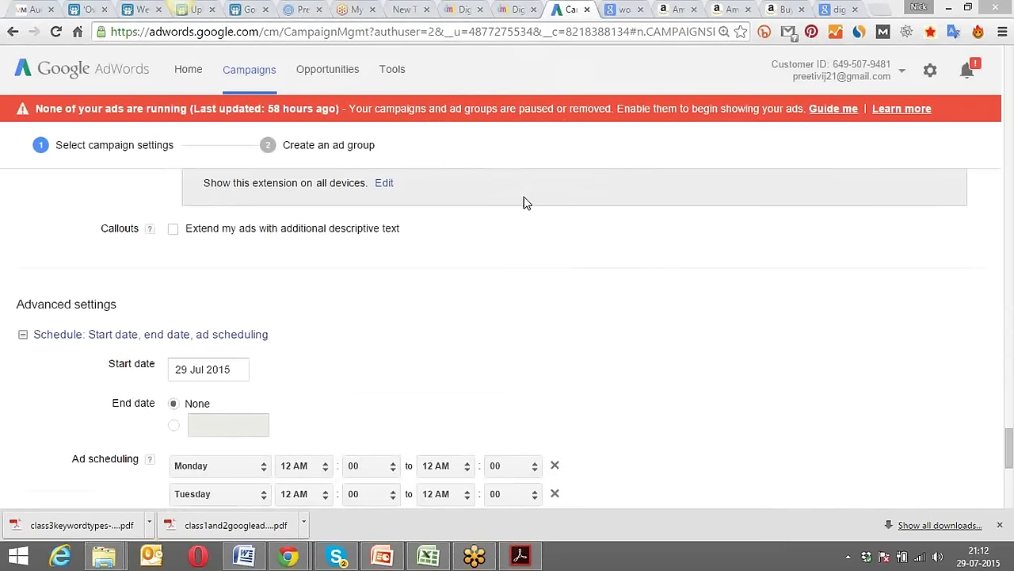
pyautogui.click(173, 230)
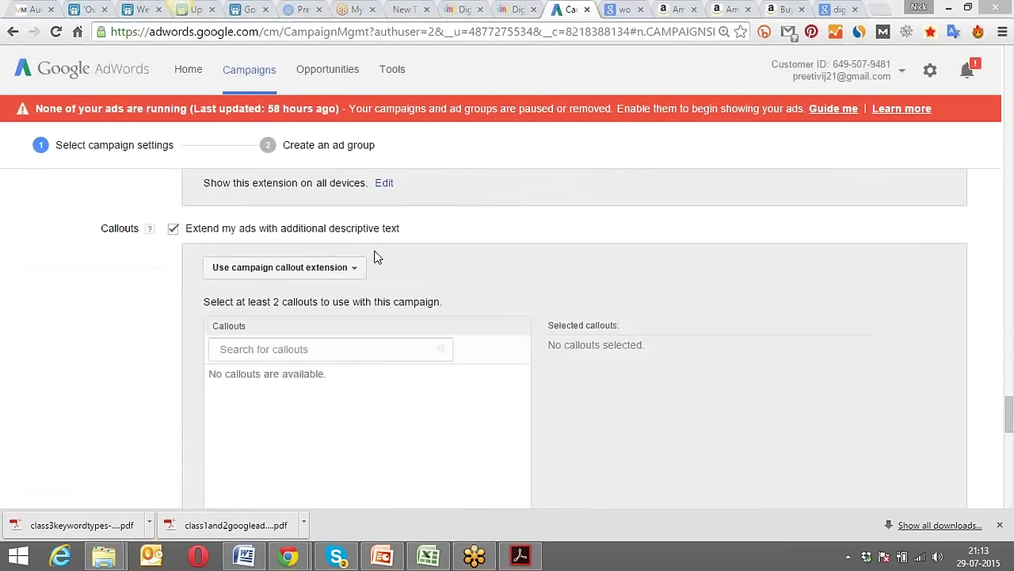
pyautogui.scroll(-2, 571, 229)
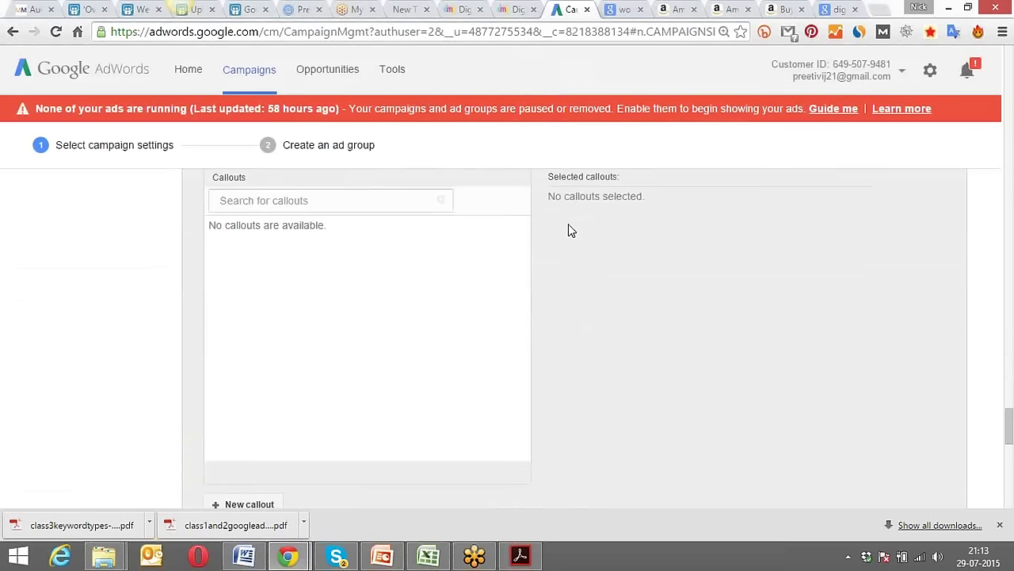
pyautogui.click(833, 9)
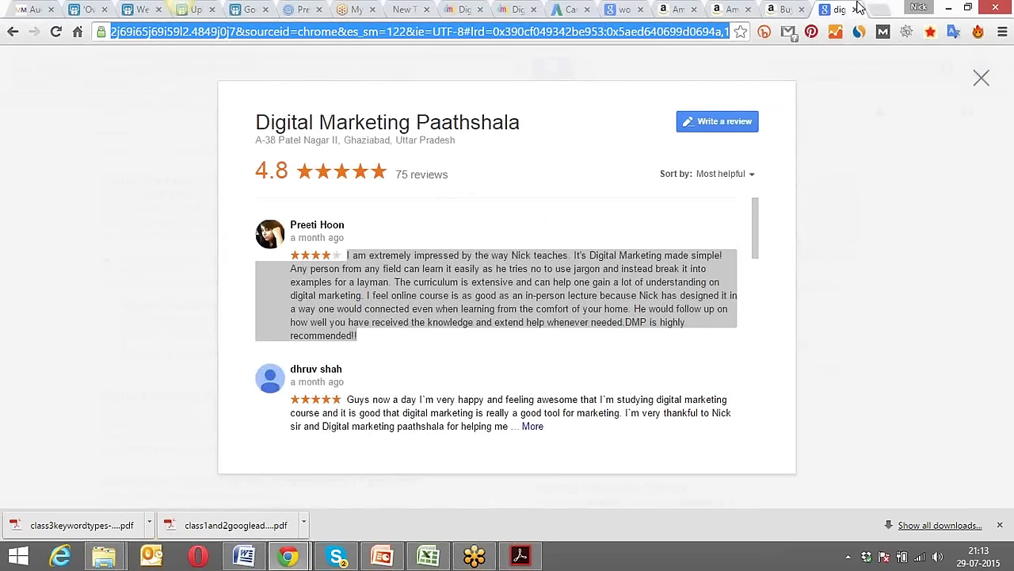
# Search Google Images for 'Call out extension' and enlarge the ACME Electronics example.
pyautogui.click(880, 9)
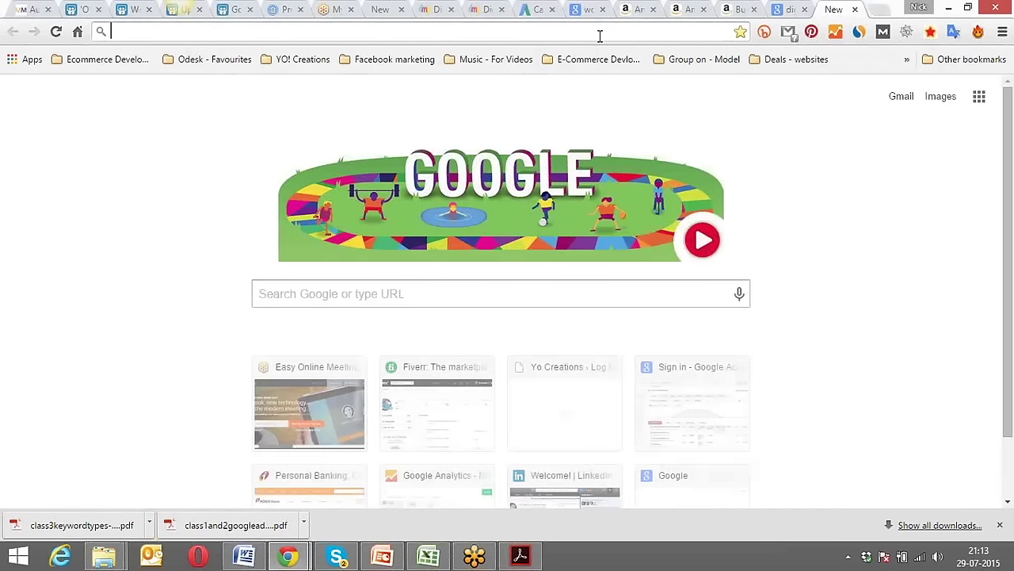
pyautogui.click(437, 297)
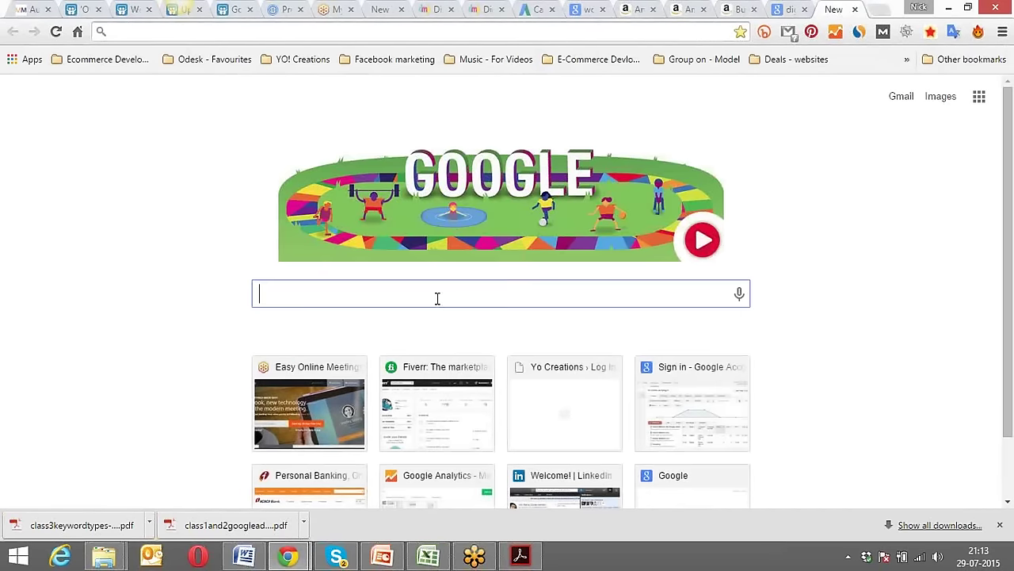
pyautogui.write('Call out ')
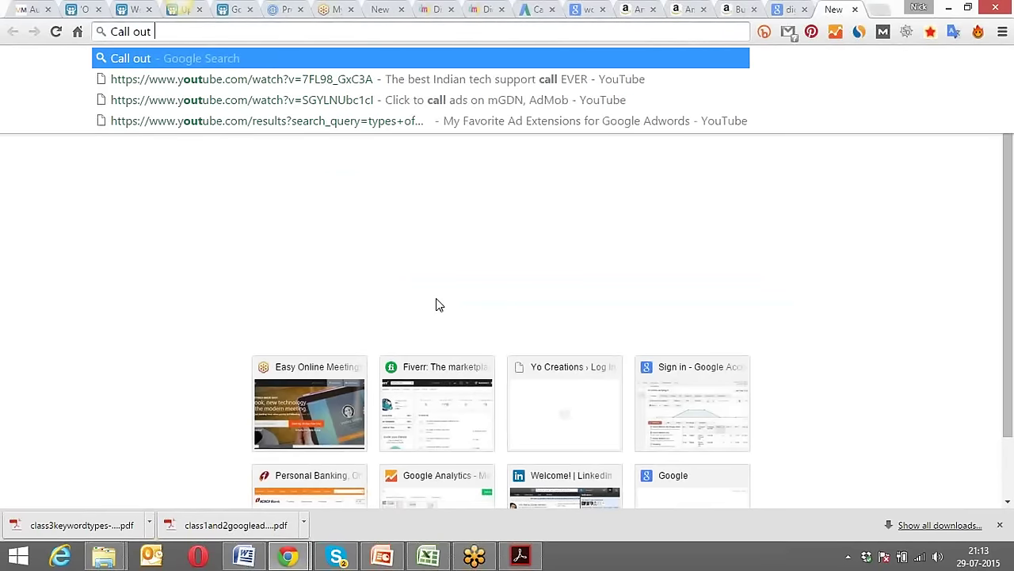
pyautogui.write('extension')
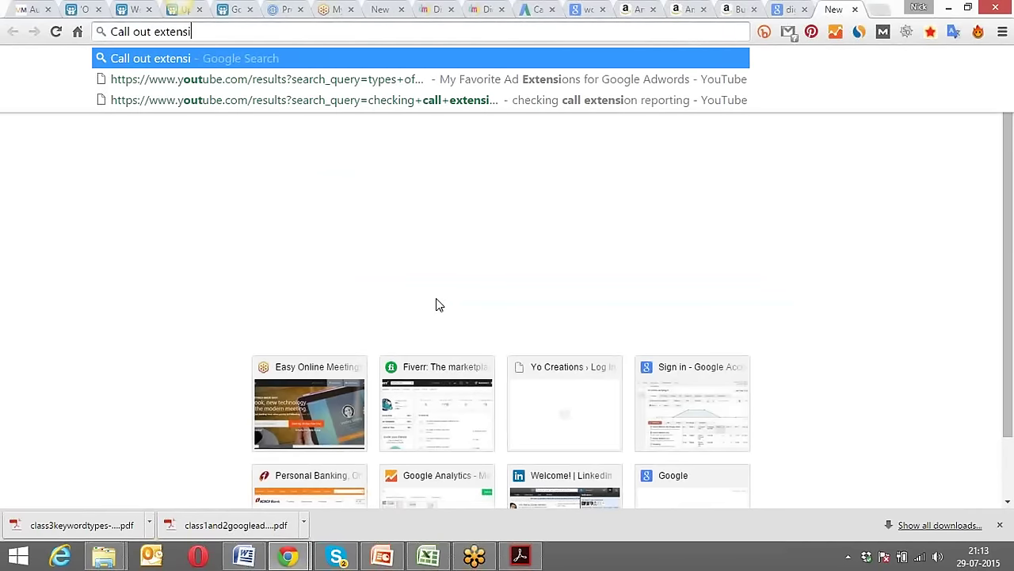
pyautogui.press('Return')
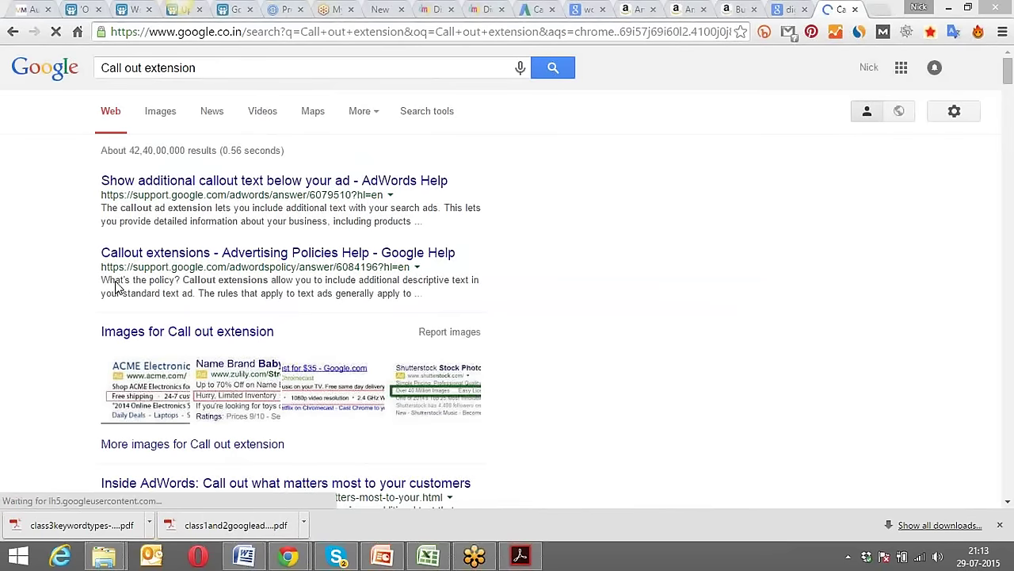
pyautogui.click(161, 113)
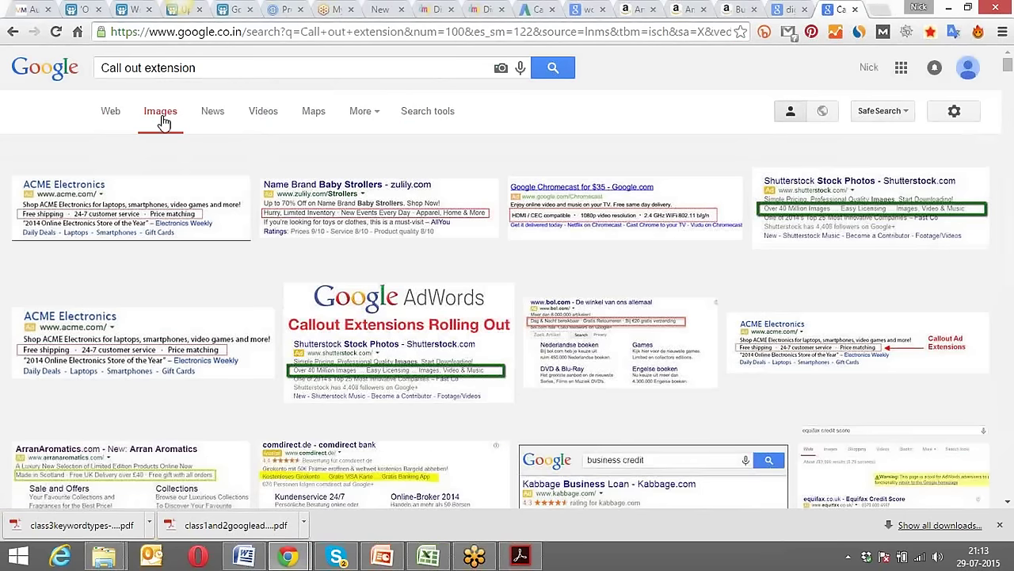
pyautogui.click(125, 208)
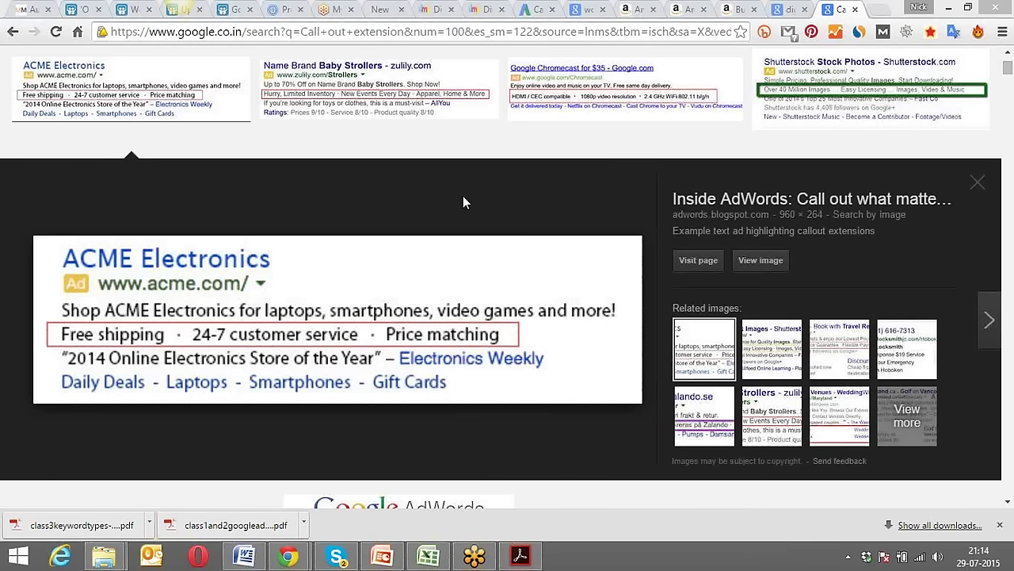
# Cycle through the open tabs back to the AdWords campaign settings.
pyautogui.click(583, 9)
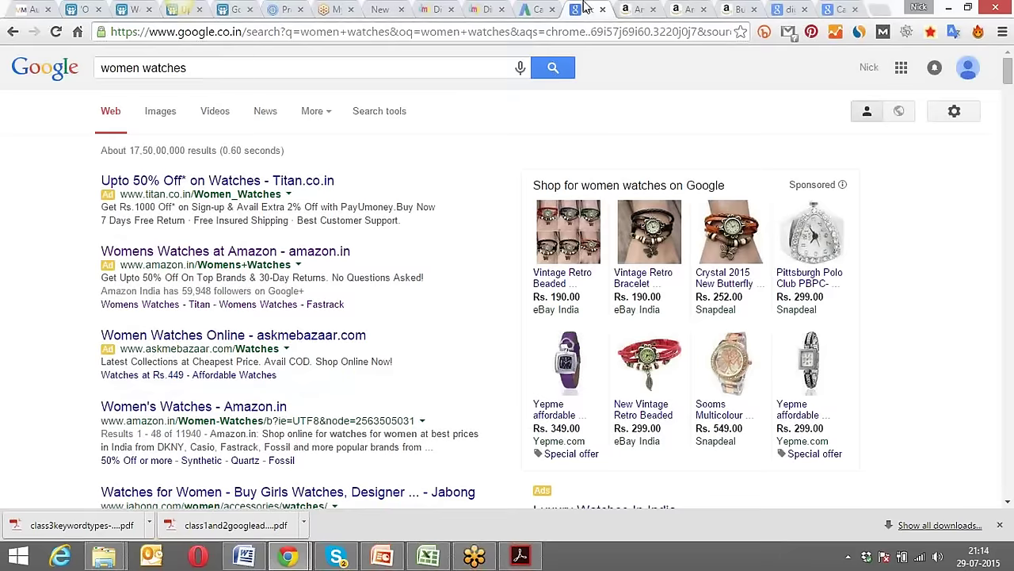
pyautogui.click(781, 8)
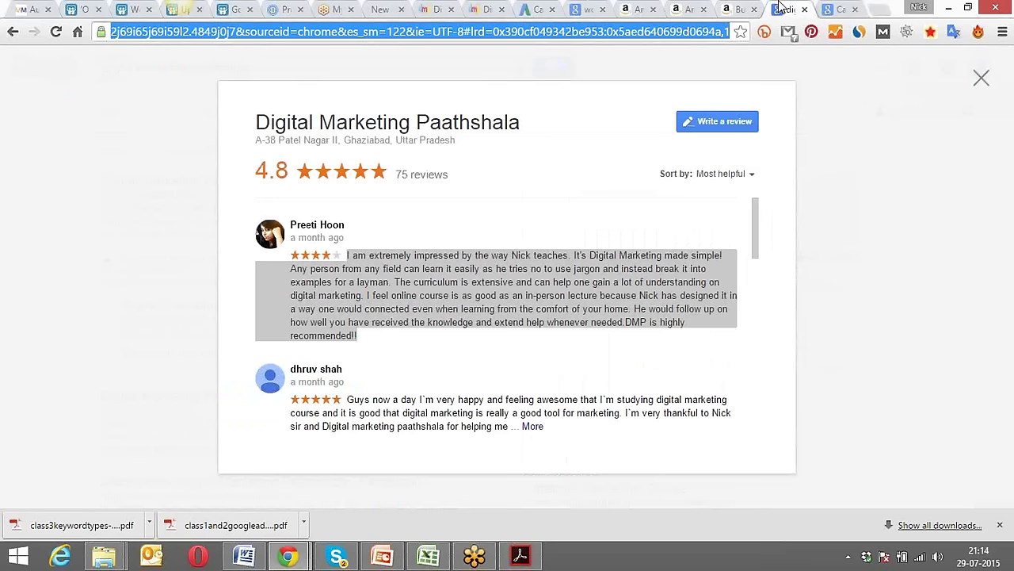
pyautogui.click(536, 8)
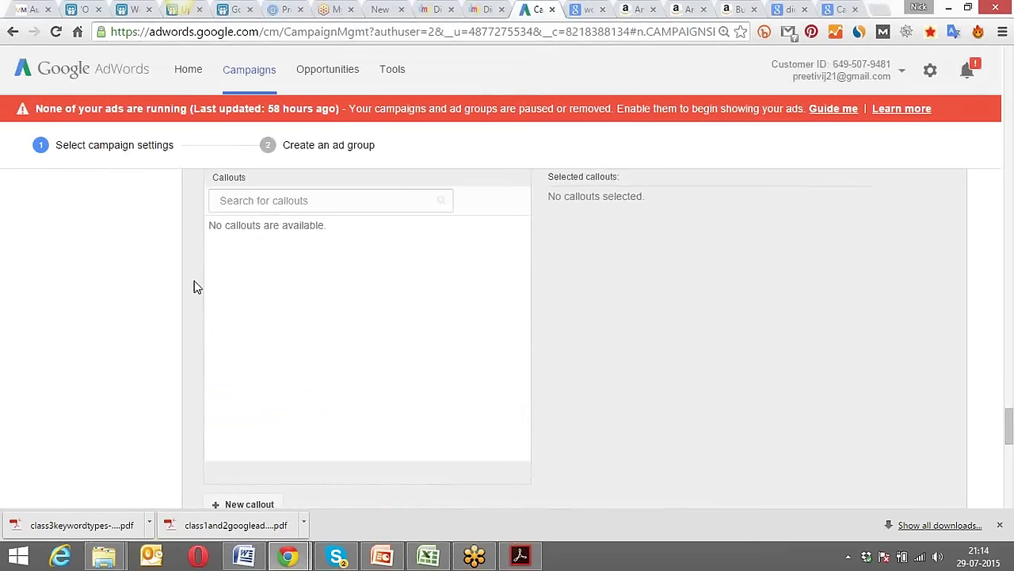
# Create callout 'Free Website for every 1' with Mobile device preference and save it.
pyautogui.scroll(-3, 196, 287)
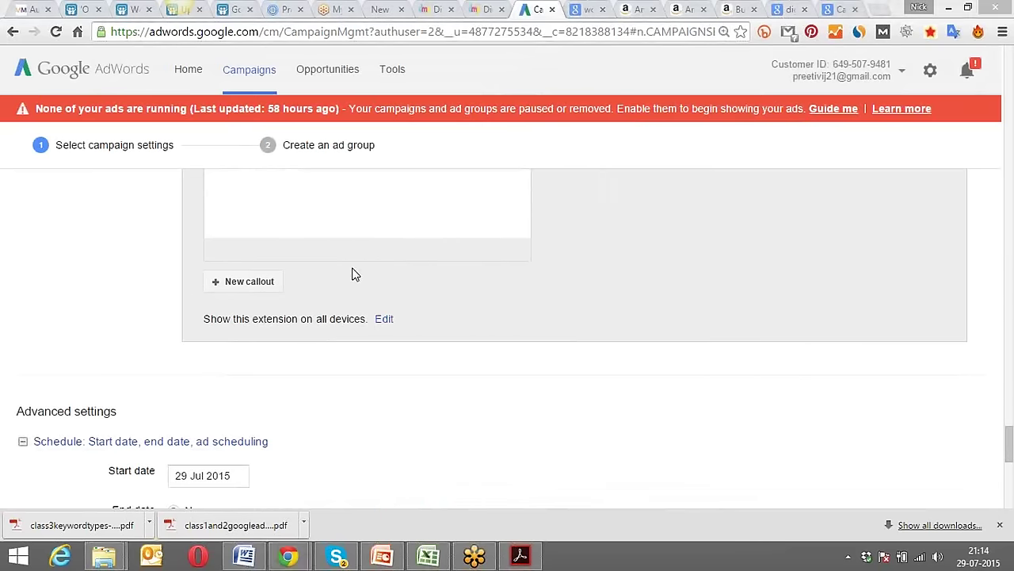
pyautogui.scroll(3, 187, 279)
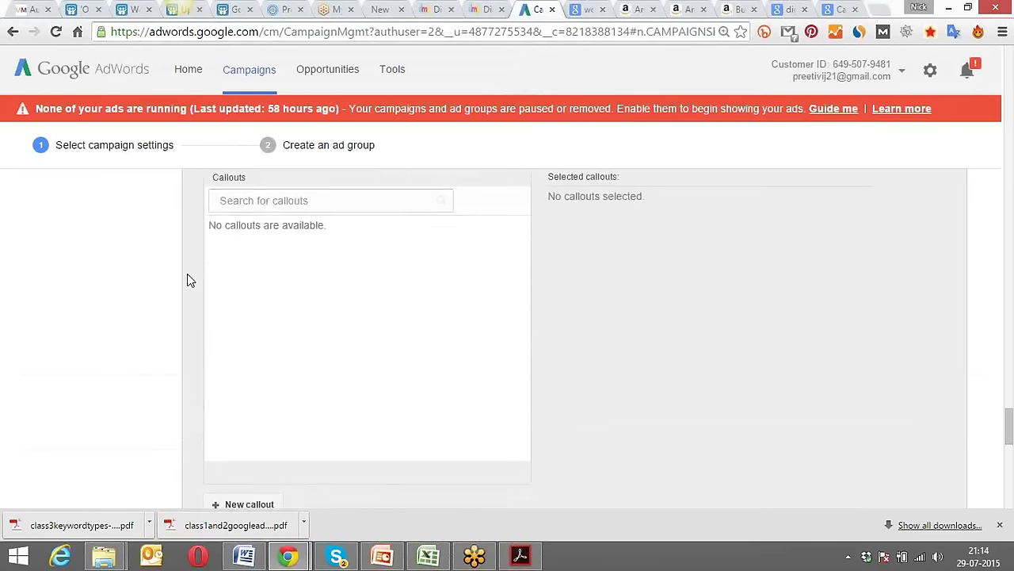
pyautogui.scroll(-1, 189, 285)
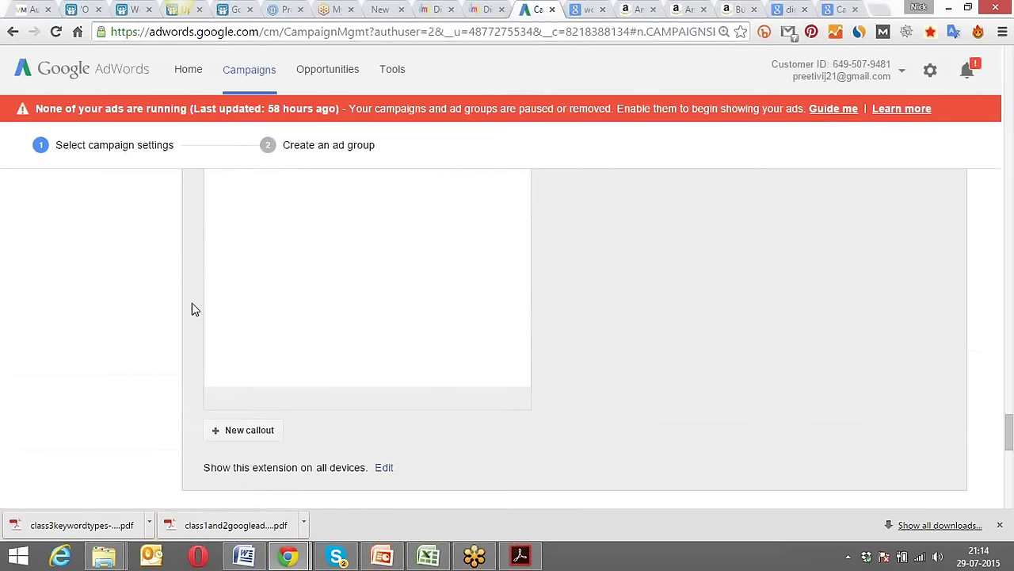
pyautogui.click(243, 432)
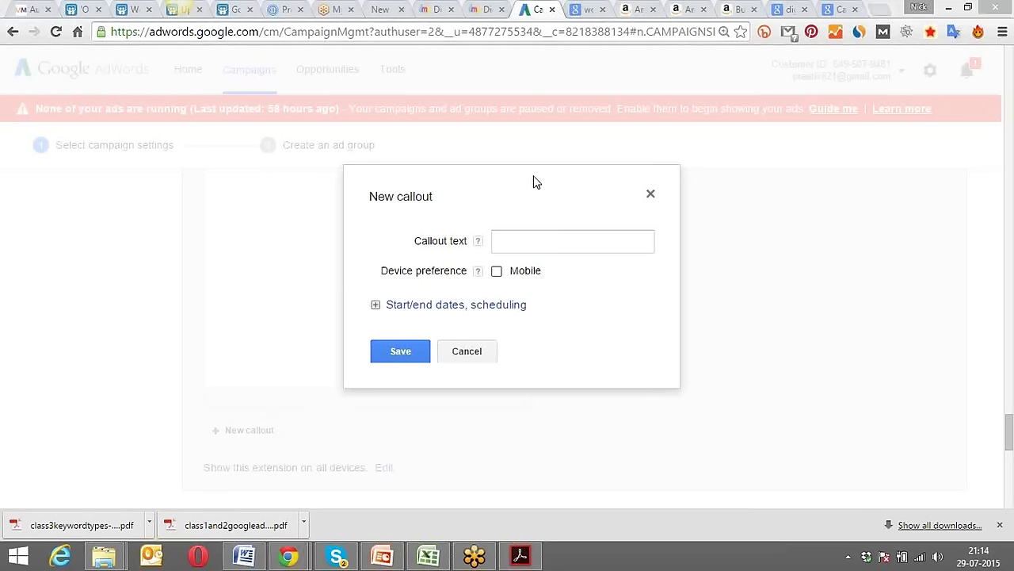
pyautogui.click(548, 240)
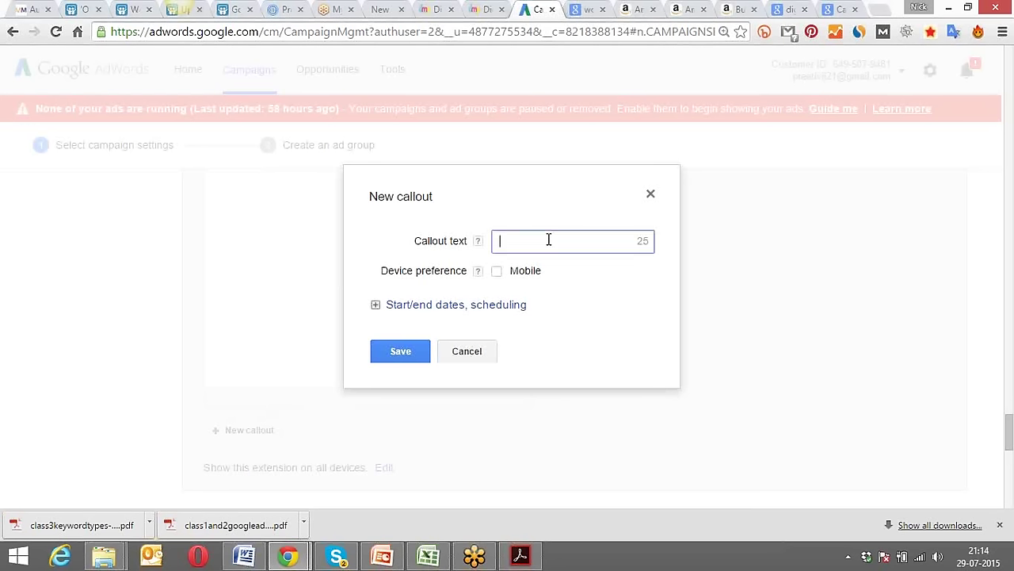
pyautogui.write('Free Websie for')
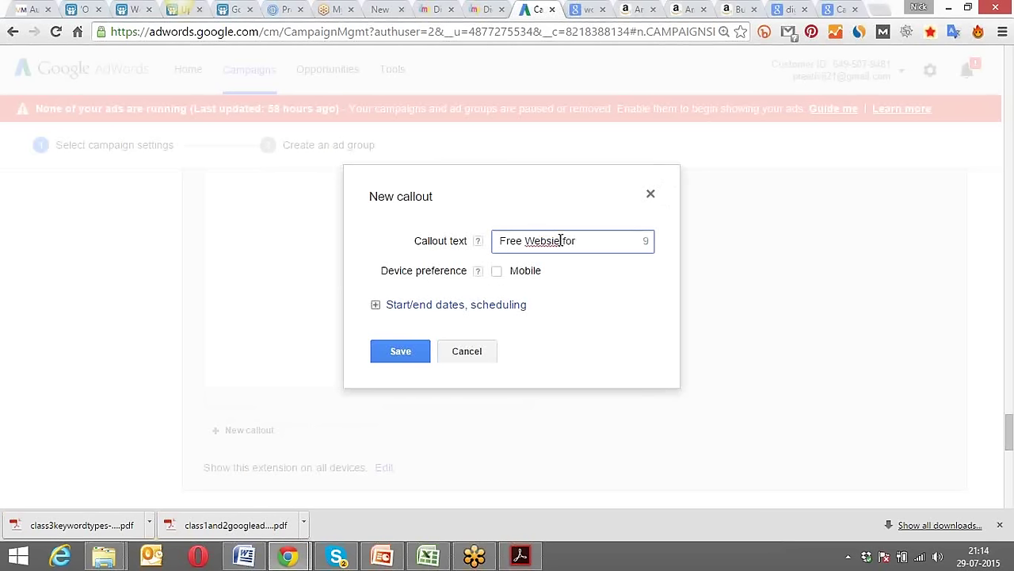
pyautogui.press('BackSpace')
pyautogui.press('BackSpace')
pyautogui.write('ite')
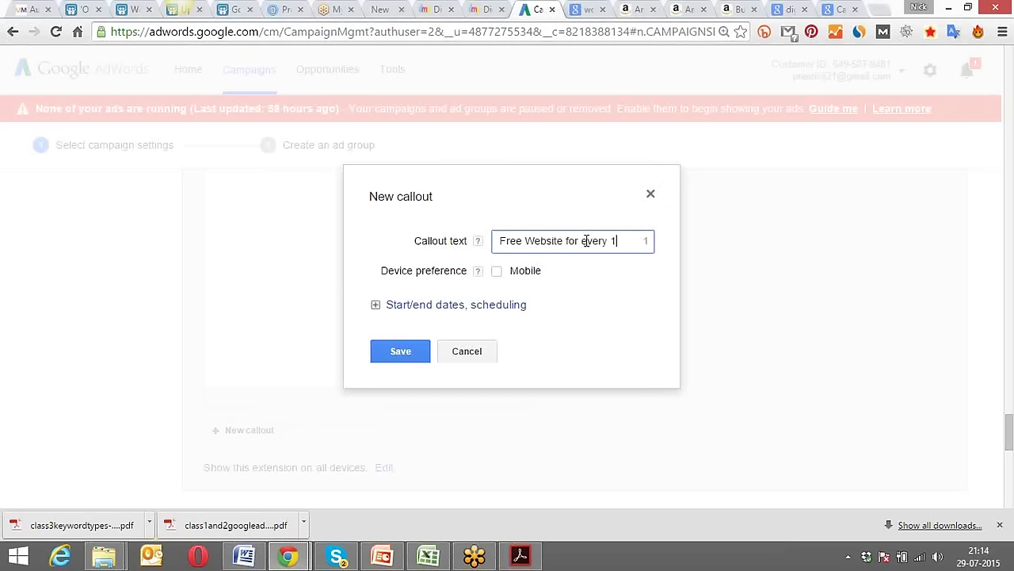
pyautogui.click(498, 272)
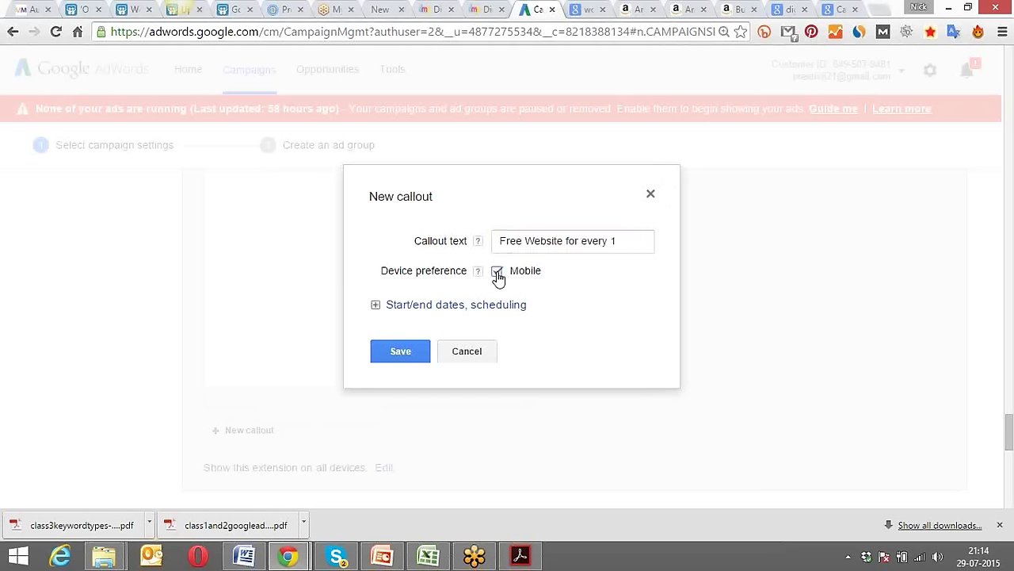
pyautogui.click(399, 352)
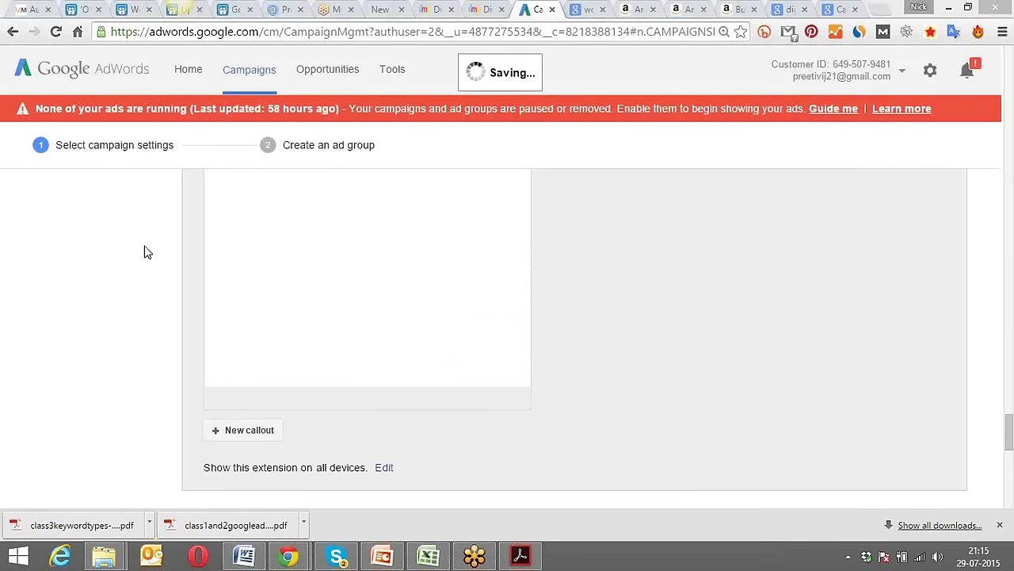
pyautogui.scroll(2, 631, 393)
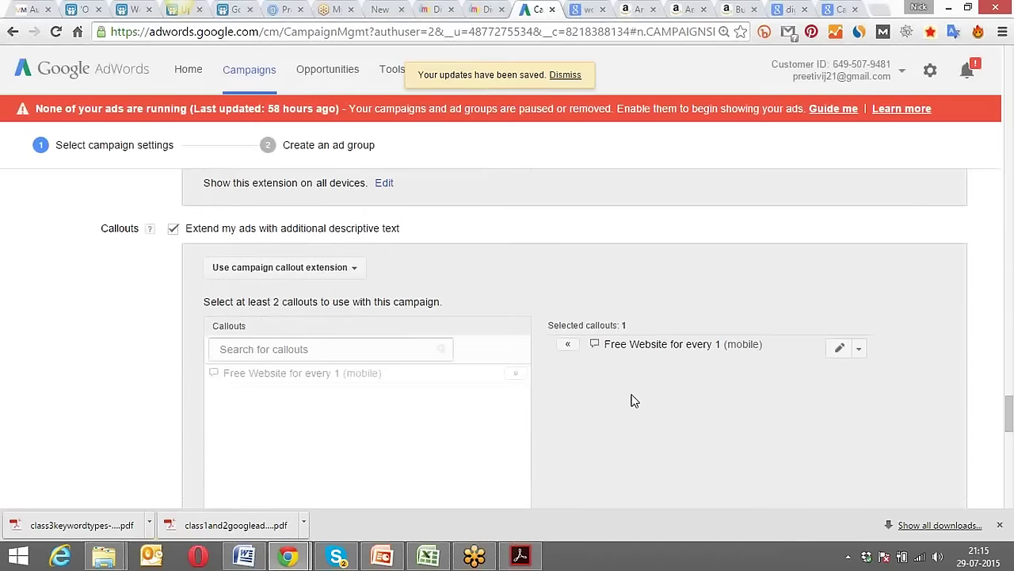
pyautogui.scroll(-3, 634, 401)
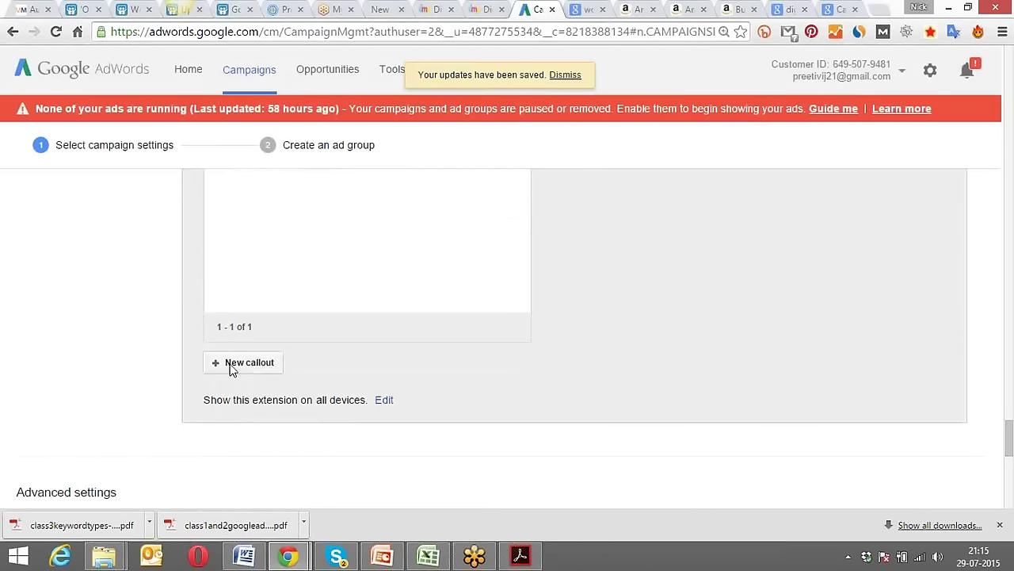
# Start a new callout and type a first draft of the callout text.
pyautogui.click(244, 363)
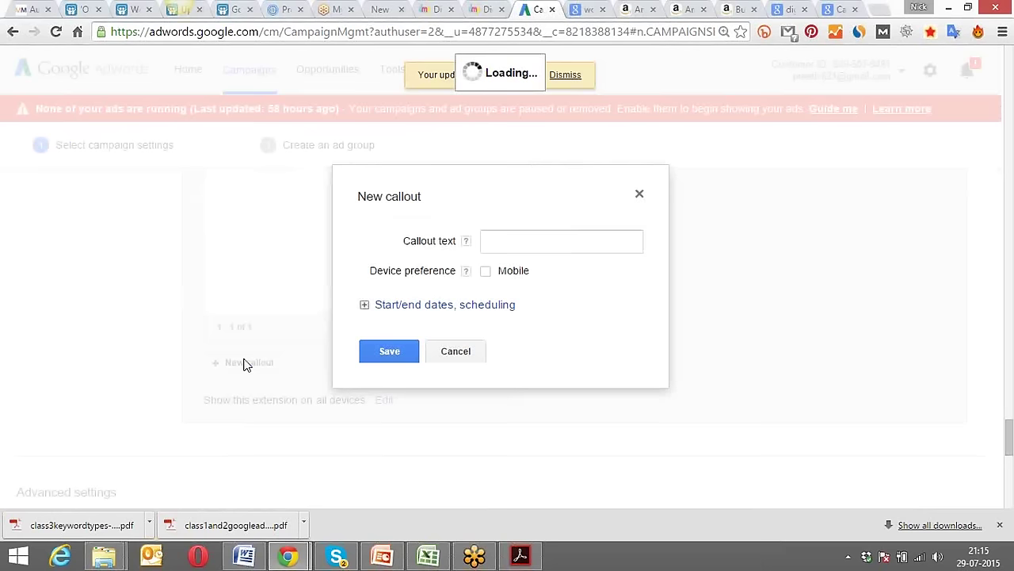
pyautogui.click(501, 241)
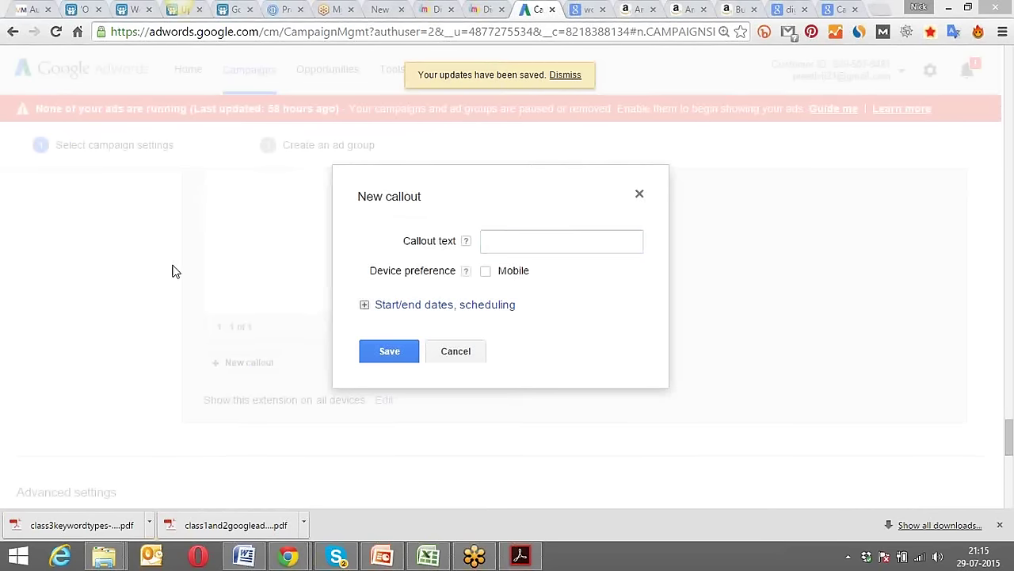
pyautogui.click(521, 241)
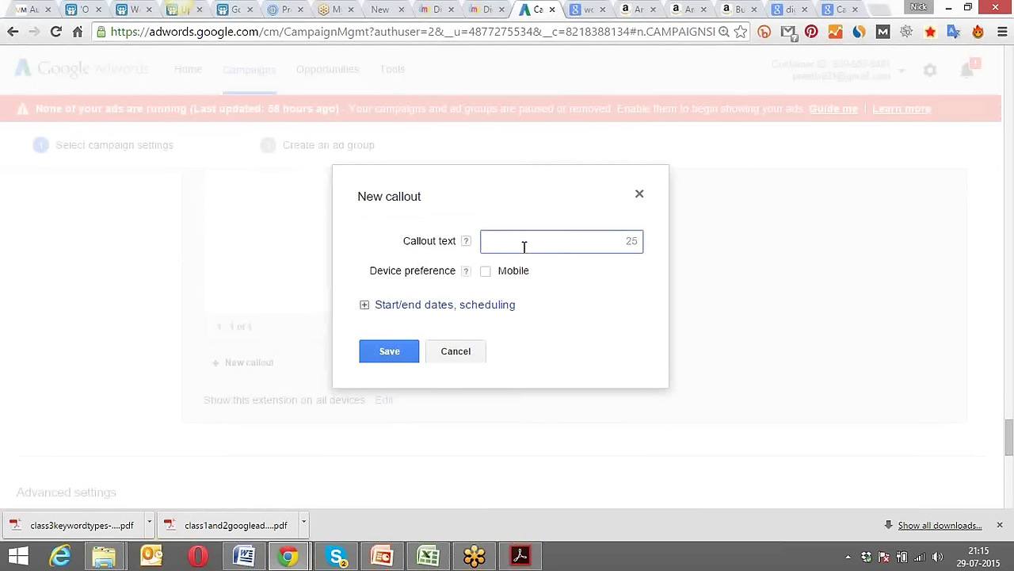
pyautogui.write('Get trained by Industry')
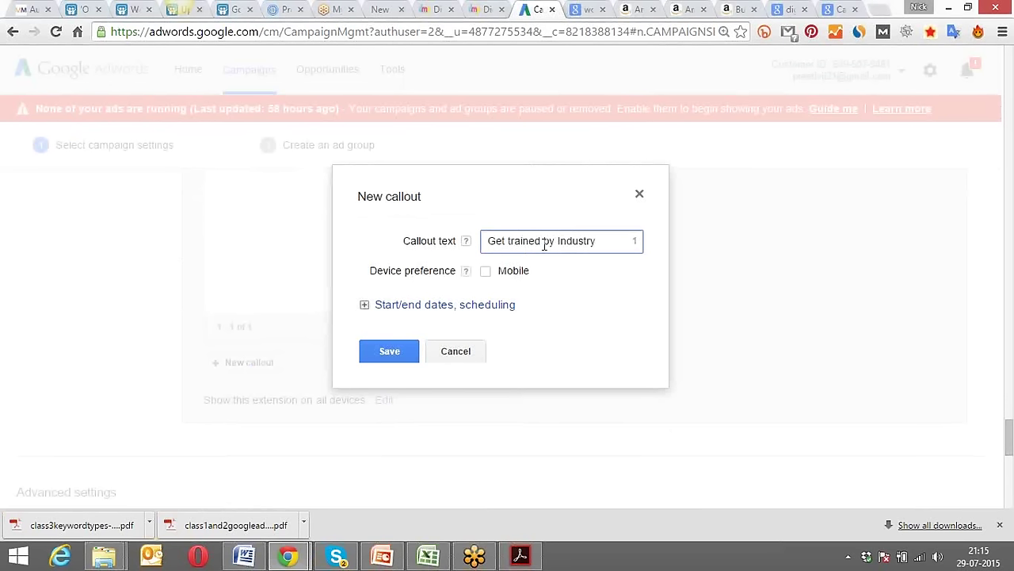
# Correct the callout to 'training by Industry prof', prefer mobile devices, and save it.
pyautogui.click(508, 242)
pyautogui.press('BackSpace')
pyautogui.press('BackSpace')
pyautogui.press('BackSpace')
pyautogui.press('BackSpace')
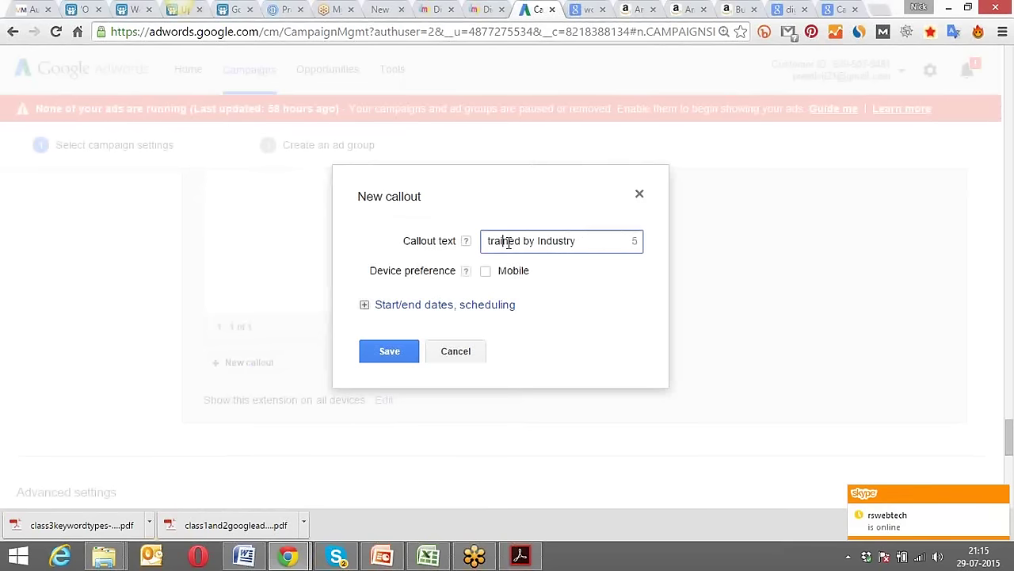
pyautogui.press('BackSpace')
pyautogui.press('BackSpace')
pyautogui.press('BackSpace')
pyautogui.write('ing')
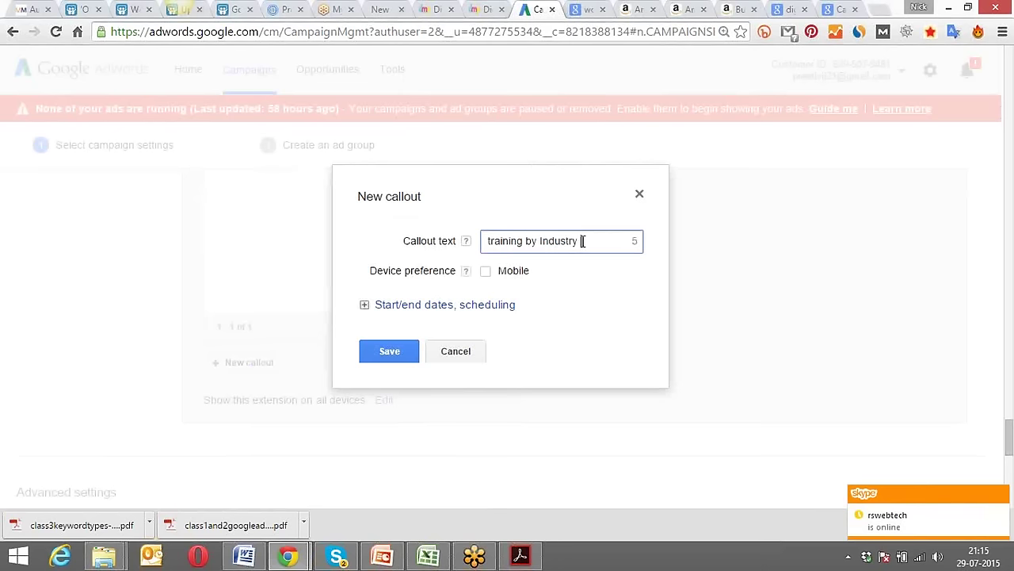
pyautogui.write('  profe')
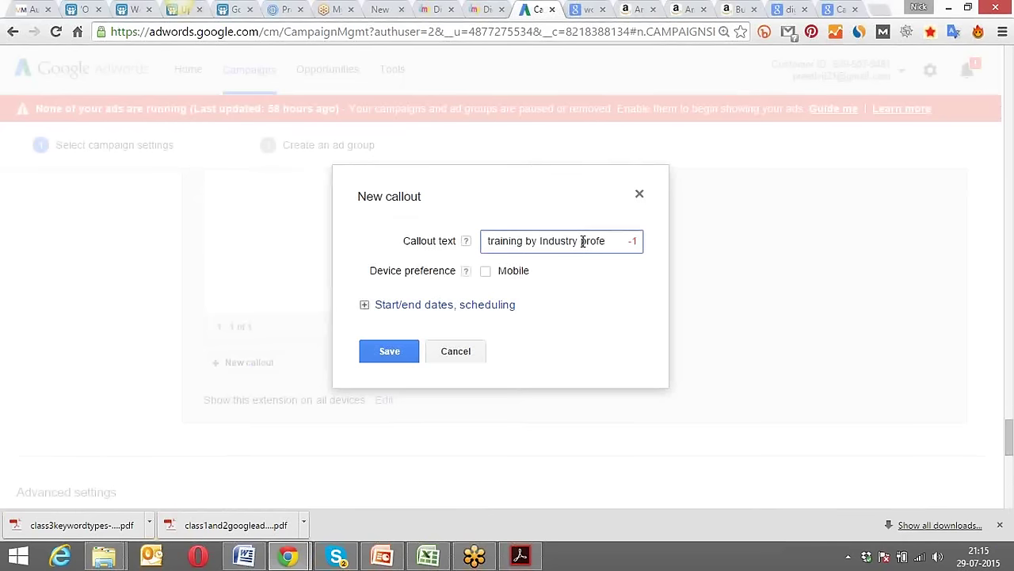
pyautogui.click(486, 270)
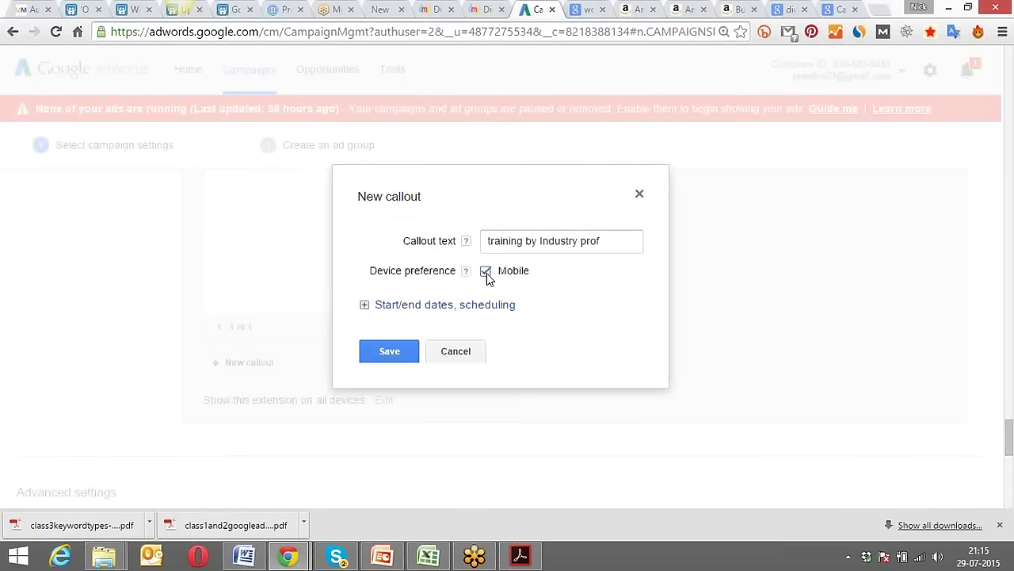
pyautogui.click(375, 354)
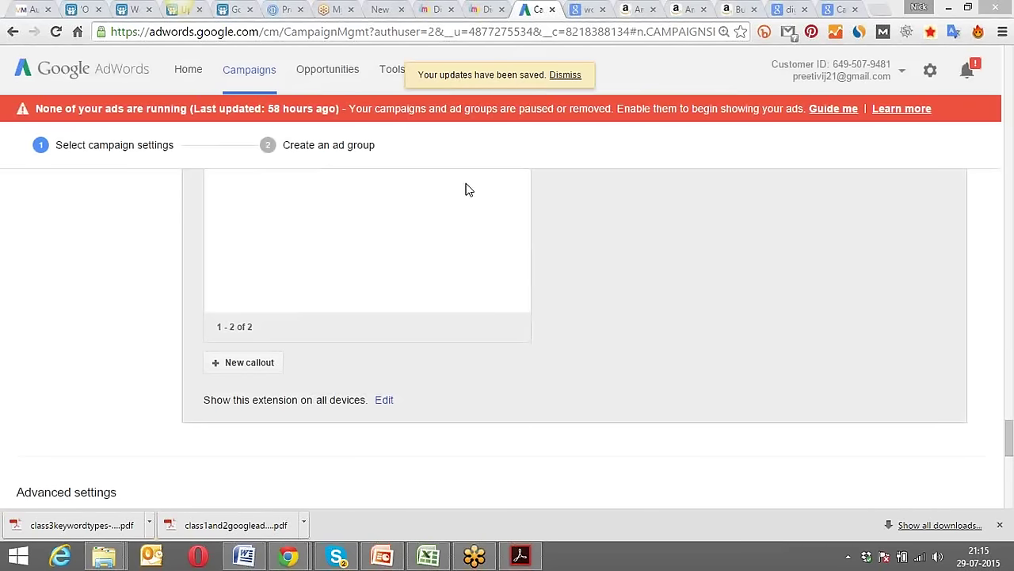
# Set the campaign end date to 31 Dec 2015 instead of none.
pyautogui.scroll(-3, 103, 317)
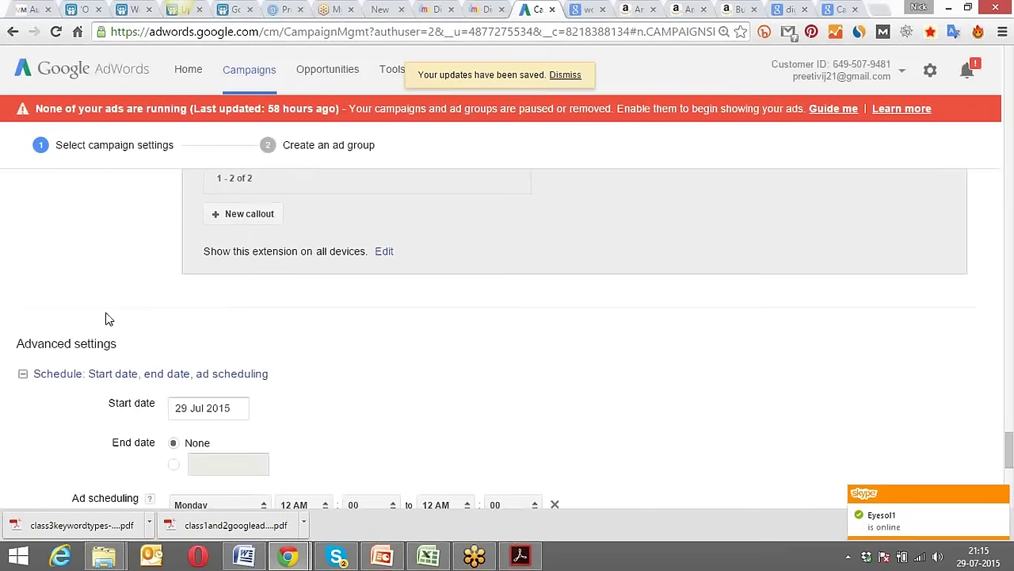
pyautogui.scroll(-1, 107, 319)
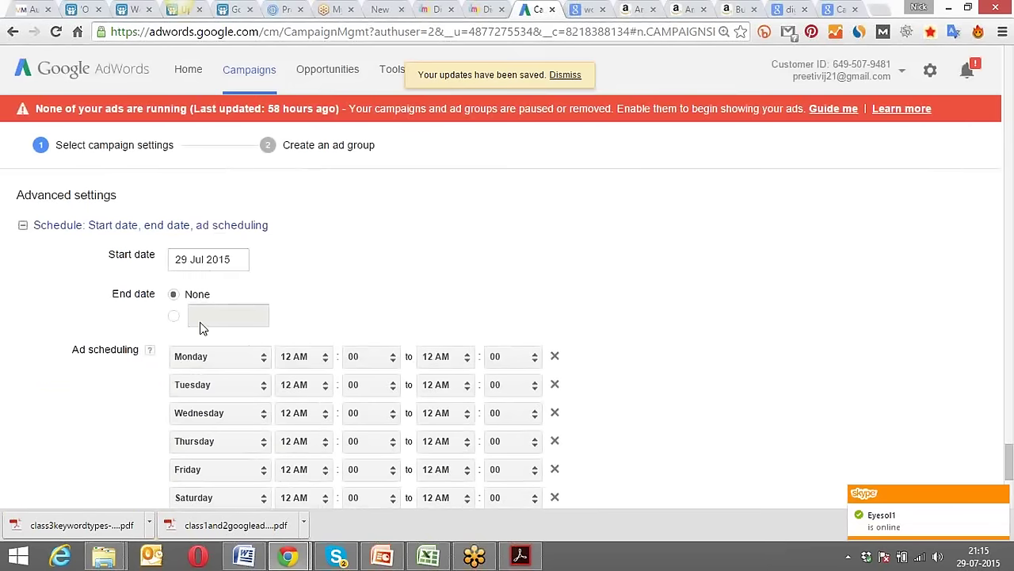
pyautogui.click(174, 317)
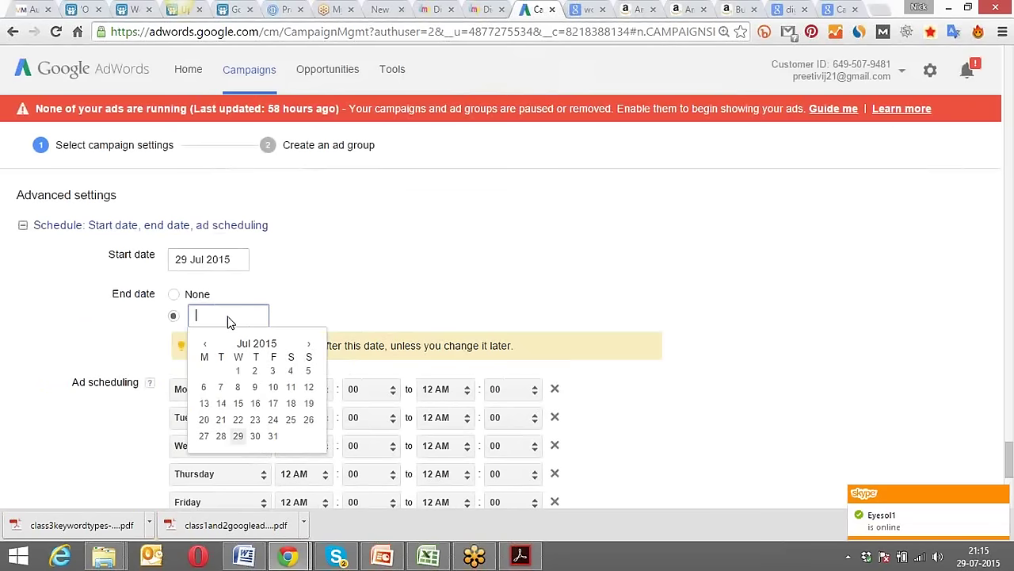
pyautogui.click(309, 345)
pyautogui.click(309, 346)
pyautogui.click(309, 346)
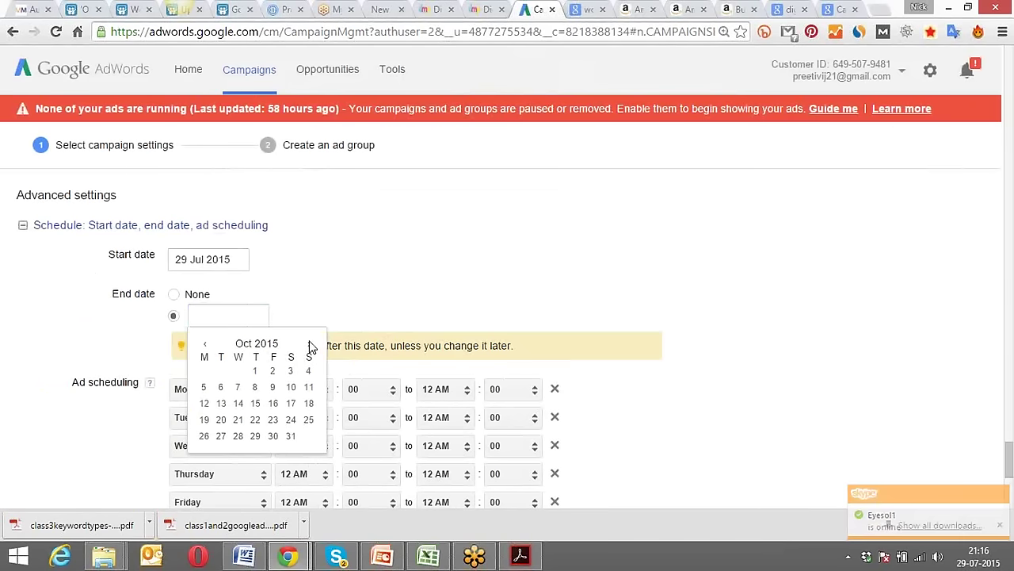
pyautogui.click(309, 346)
pyautogui.click(309, 346)
pyautogui.click(255, 436)
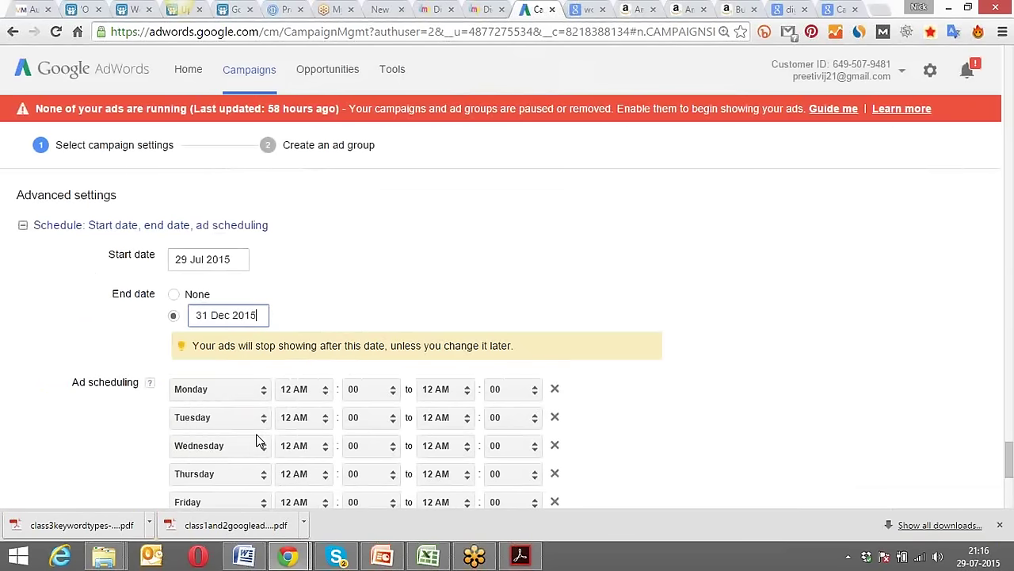
pyautogui.click(62, 334)
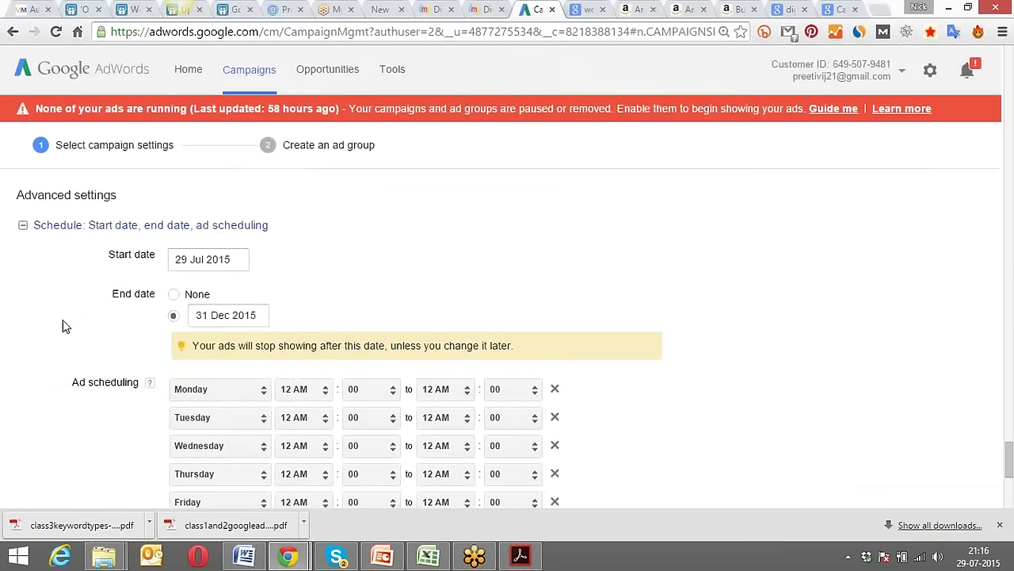
# Recheck that the end date reads 31 Dec 2015 and close the date picker.
pyautogui.scroll(-2, 65, 326)
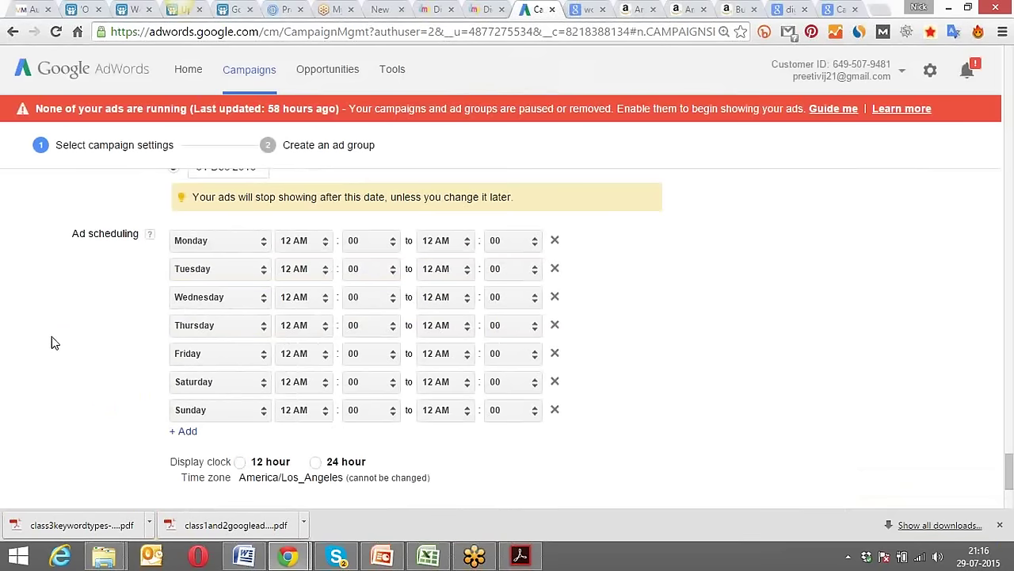
pyautogui.scroll(2, 52, 336)
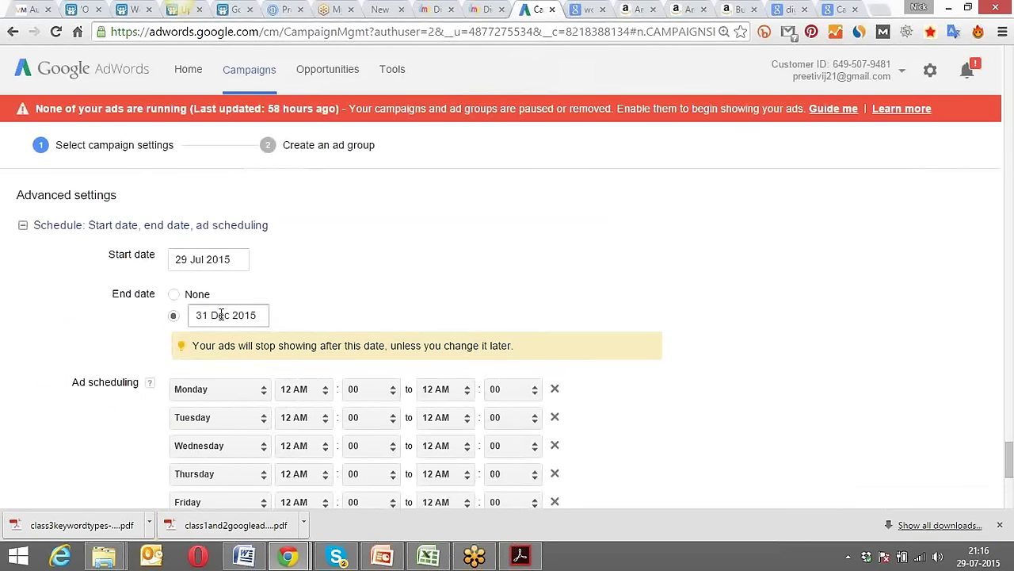
pyautogui.moveTo(194, 315); pyautogui.dragTo(267, 313)
pyautogui.click(318, 284)
# Set the first ad schedule row to All days, 5 AM to 11 PM.
pyautogui.scroll(-2, 50, 348)
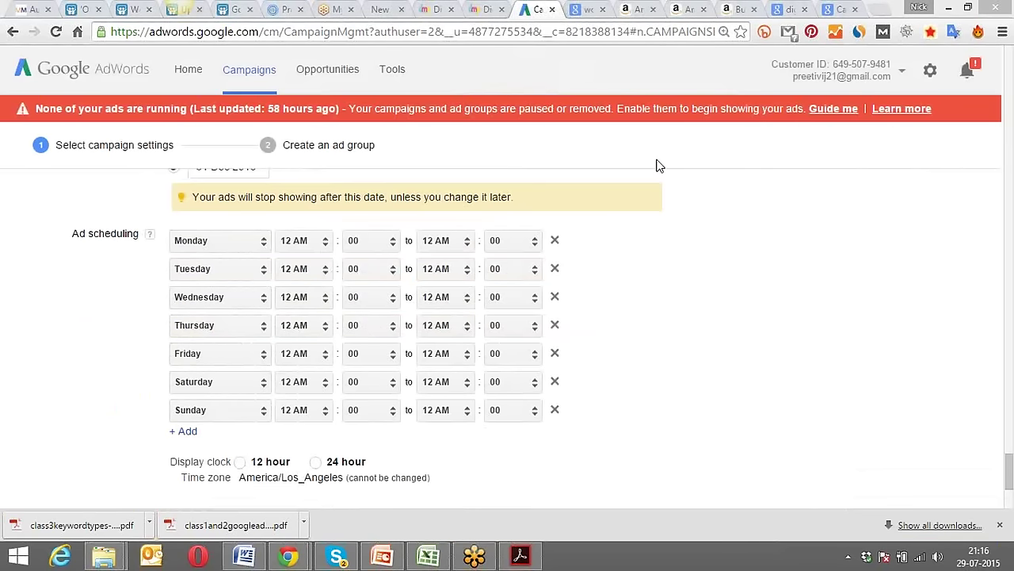
pyautogui.click(467, 247)
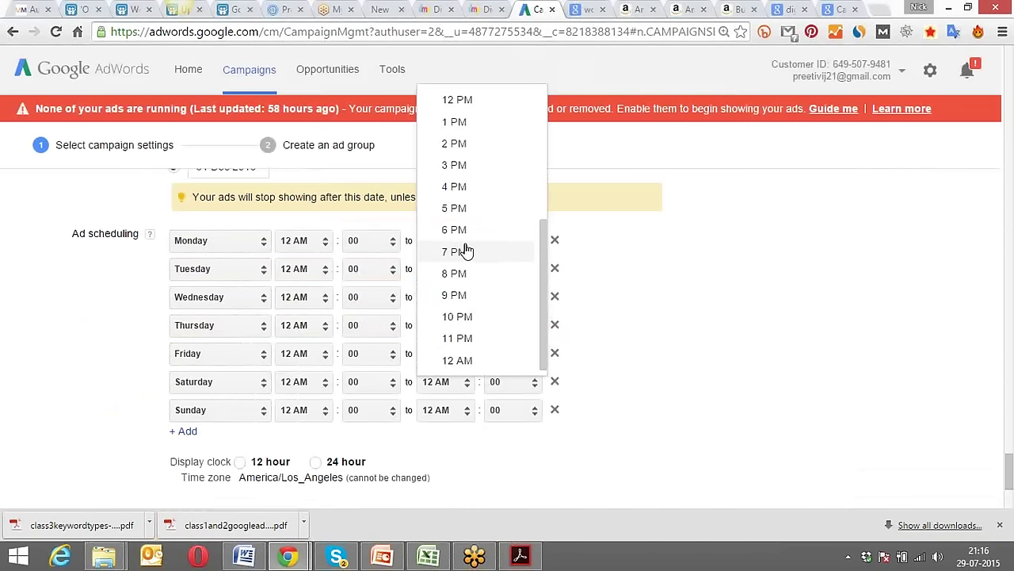
pyautogui.click(485, 338)
pyautogui.click(321, 244)
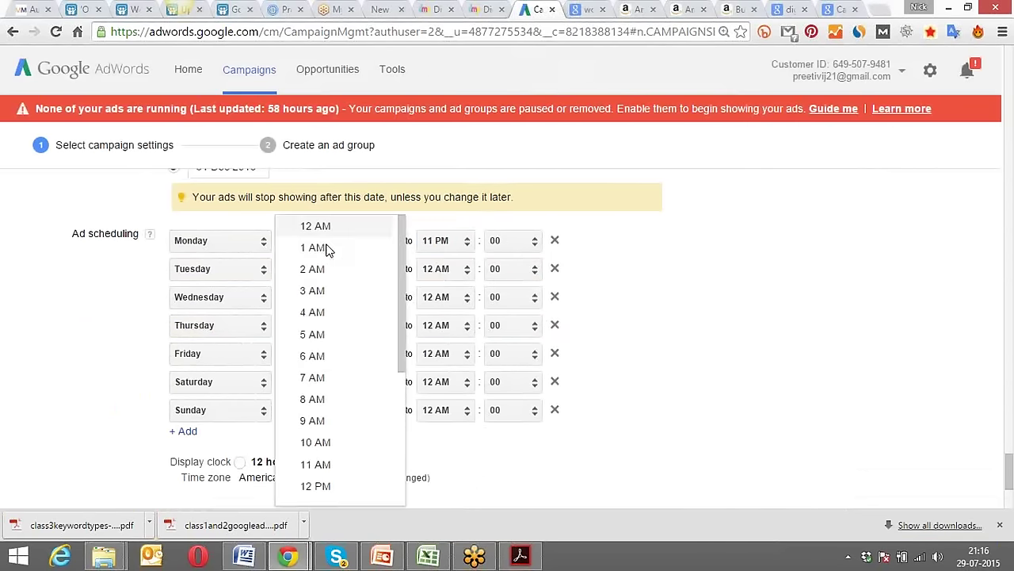
pyautogui.click(337, 340)
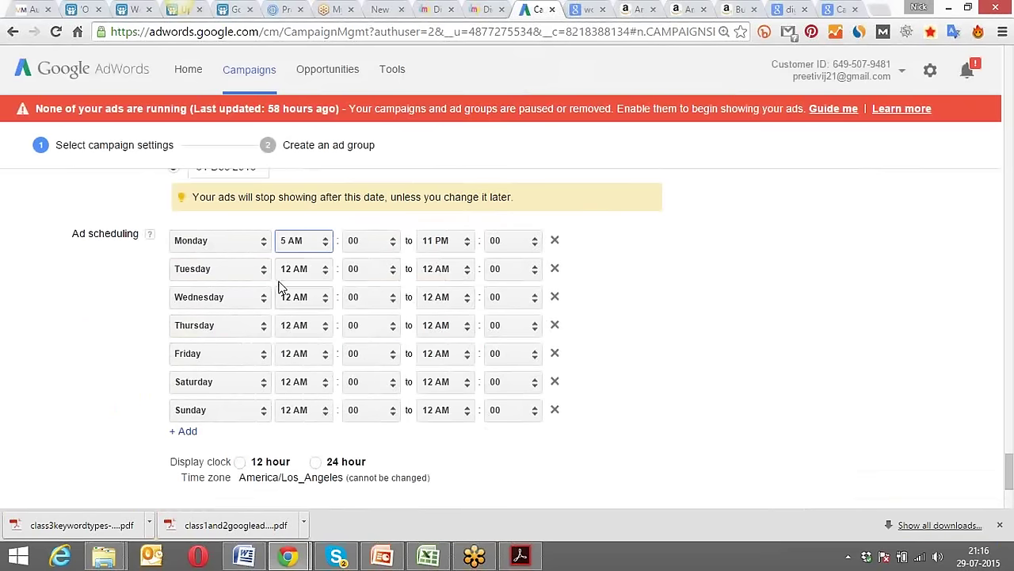
pyautogui.click(264, 244)
pyautogui.click(257, 204)
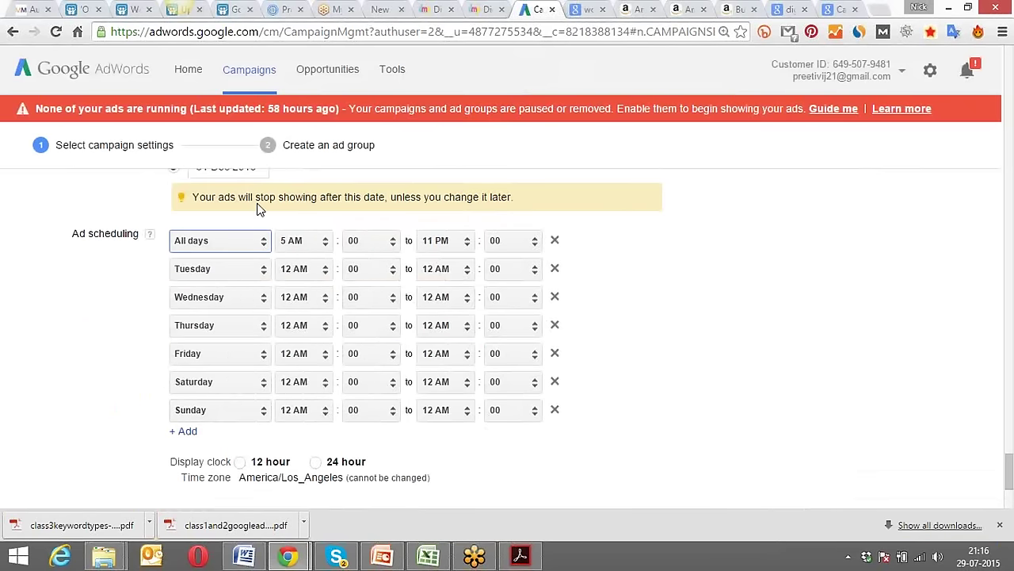
# Remove the separate Tuesday through Sunday schedule rows.
pyautogui.click(555, 269)
pyautogui.click(555, 269)
pyautogui.click(555, 269)
pyautogui.click(555, 269)
pyautogui.click(555, 269)
pyautogui.click(555, 269)
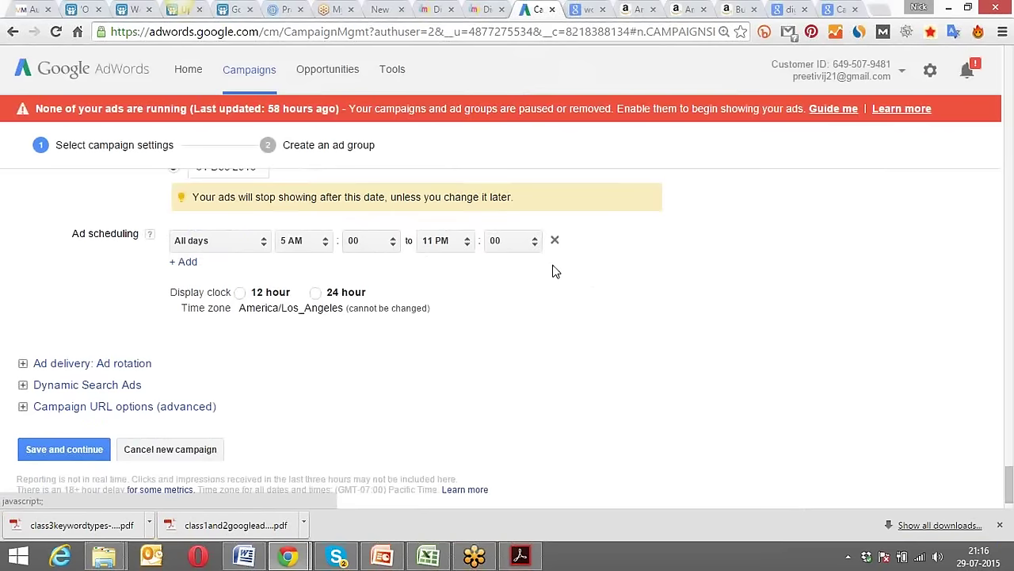
pyautogui.click(90, 364)
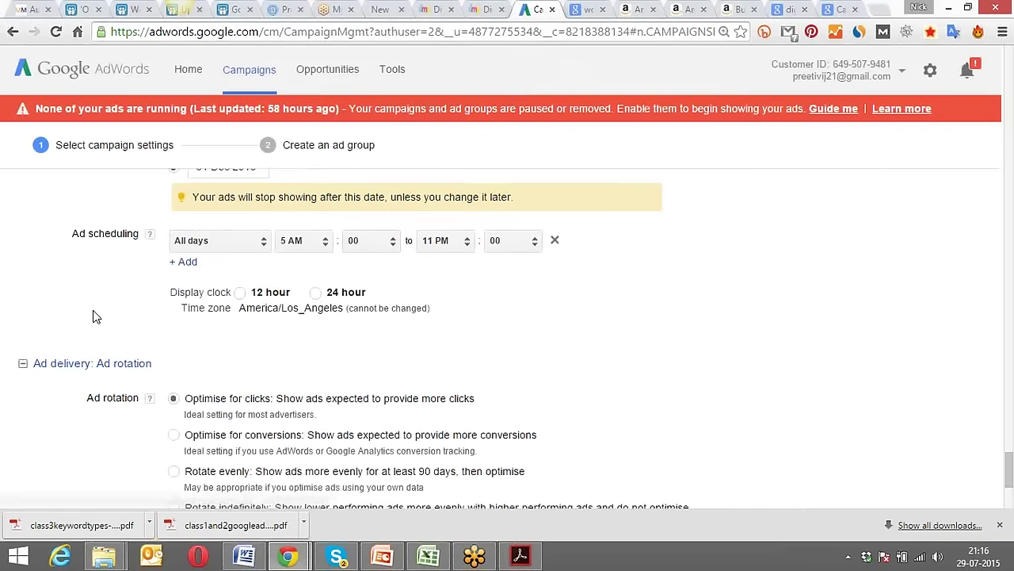
pyautogui.scroll(-2, 93, 317)
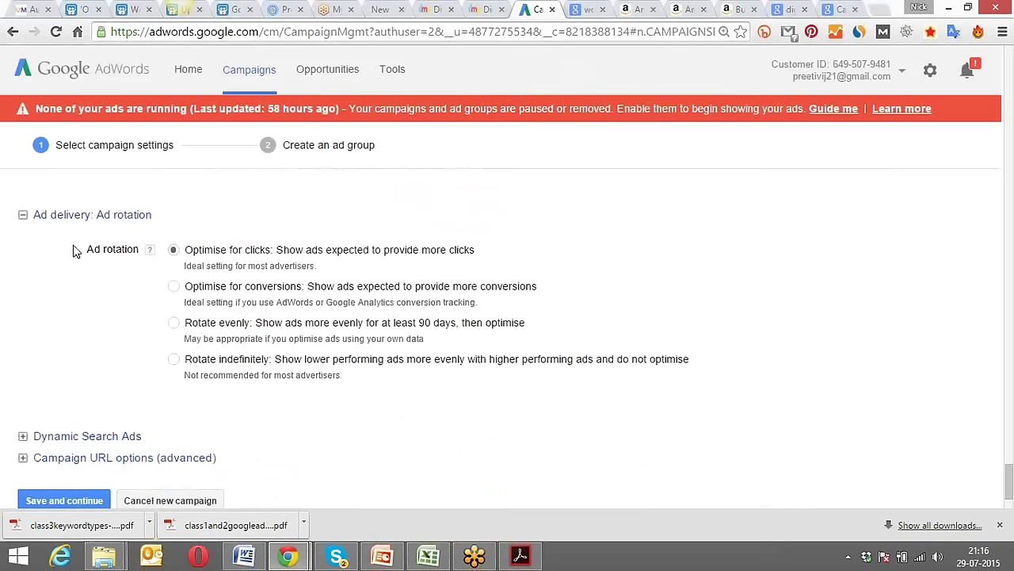
pyautogui.scroll(2, 43, 329)
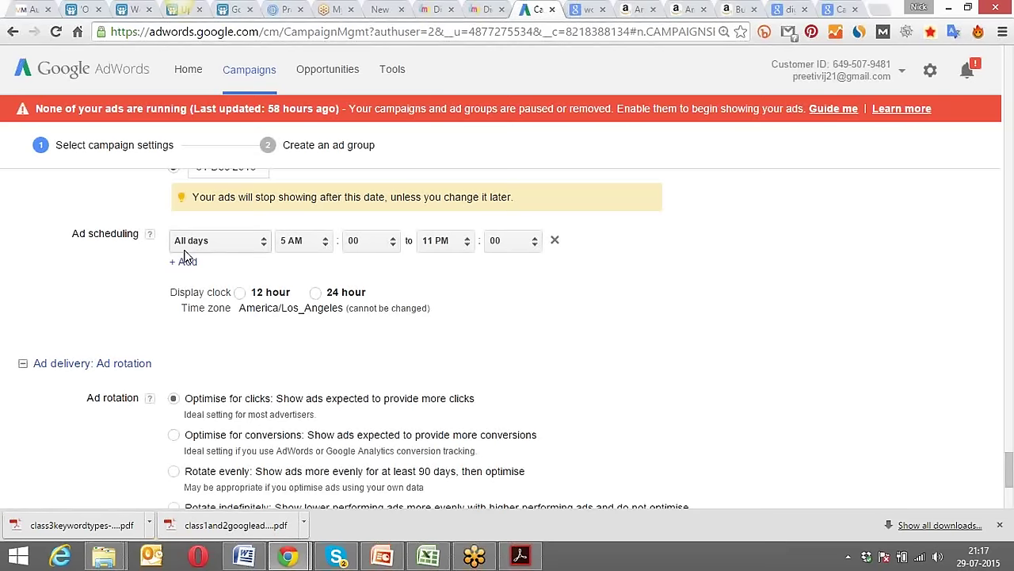
pyautogui.scroll(10, 91, 291)
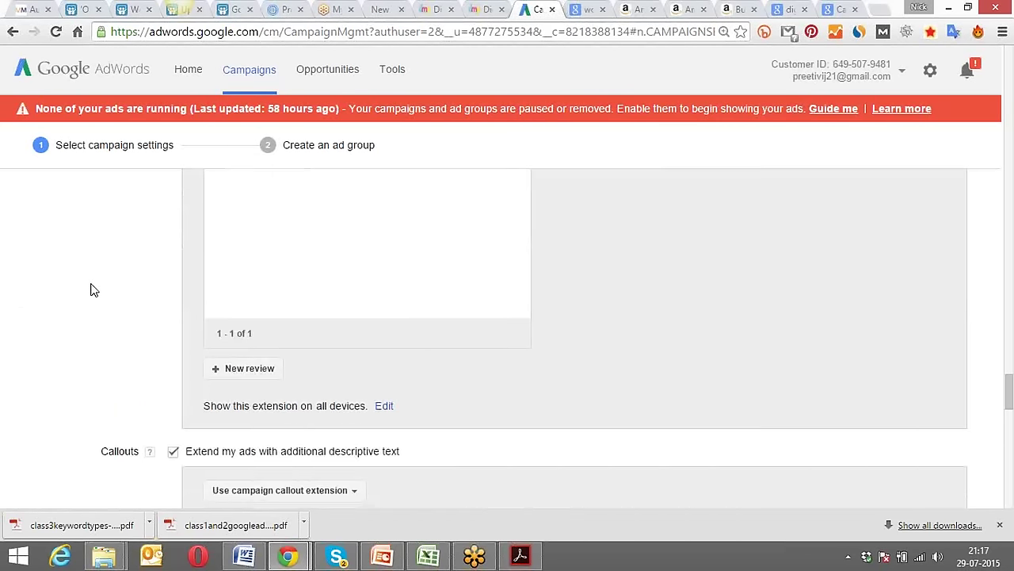
pyautogui.scroll(10, 90, 290)
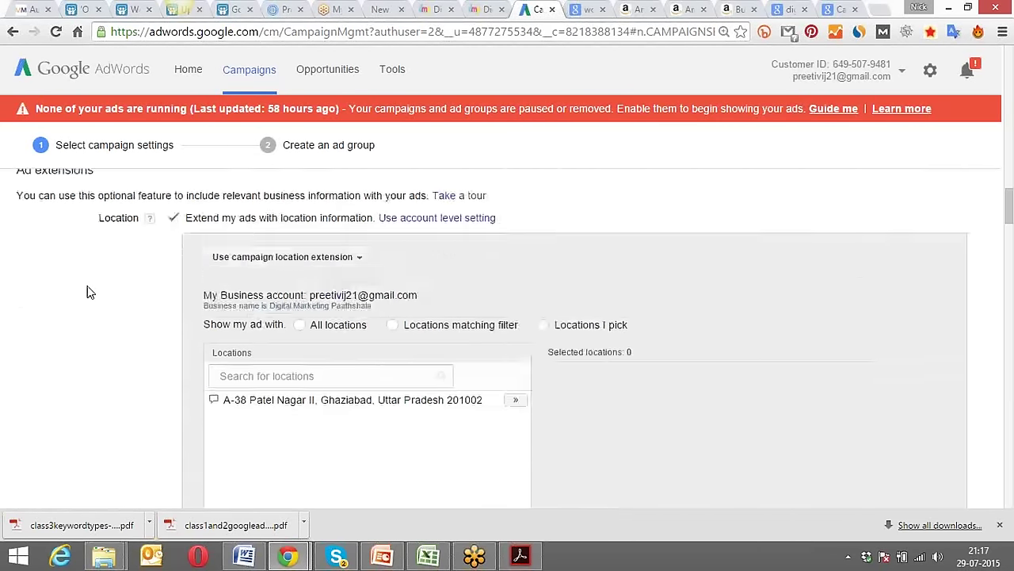
pyautogui.scroll(5, 91, 292)
pyautogui.scroll(12, 87, 286)
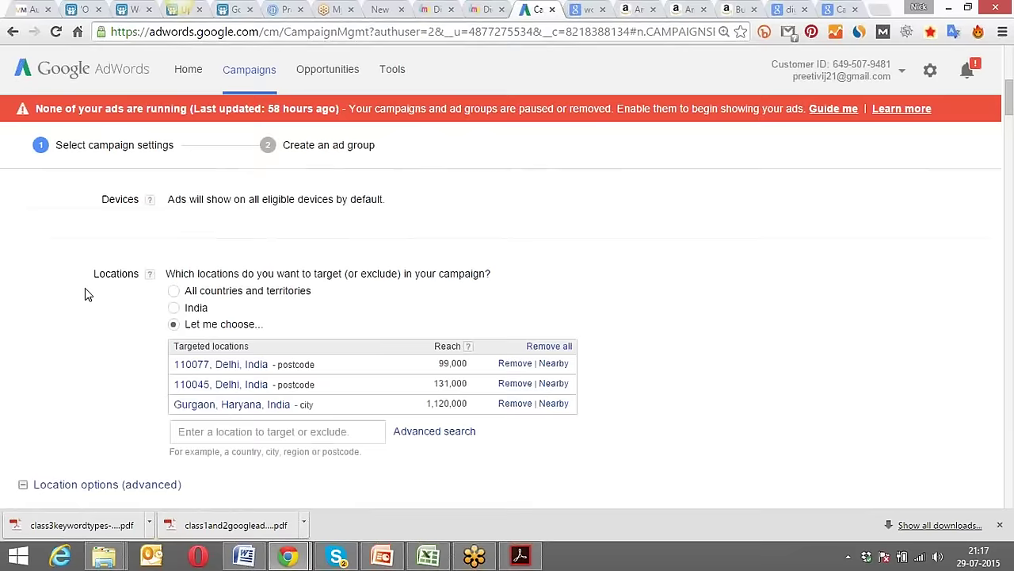
pyautogui.scroll(-20, 87, 297)
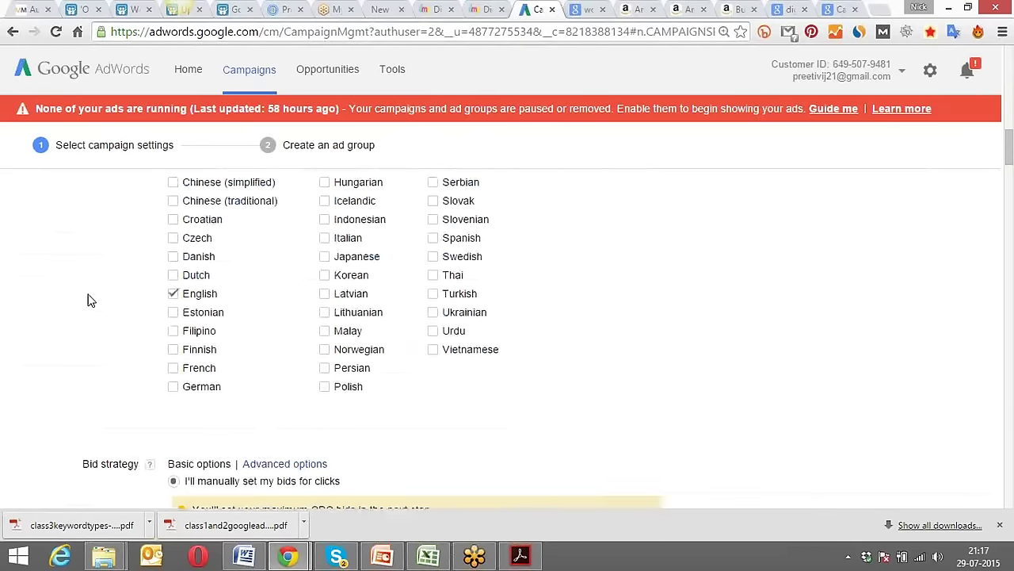
pyautogui.scroll(10, 90, 302)
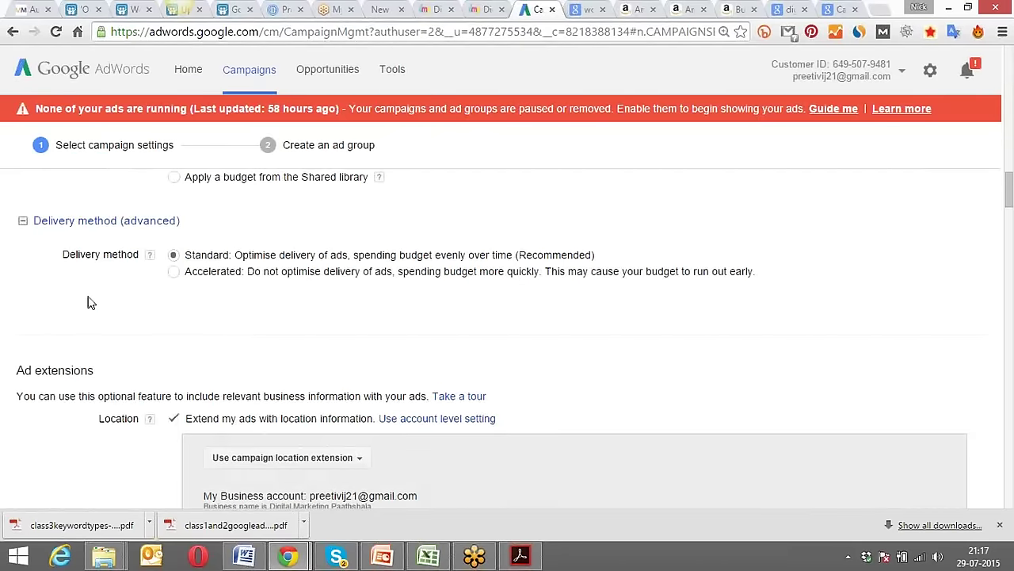
pyautogui.scroll(2, 90, 302)
pyautogui.scroll(-8, 89, 297)
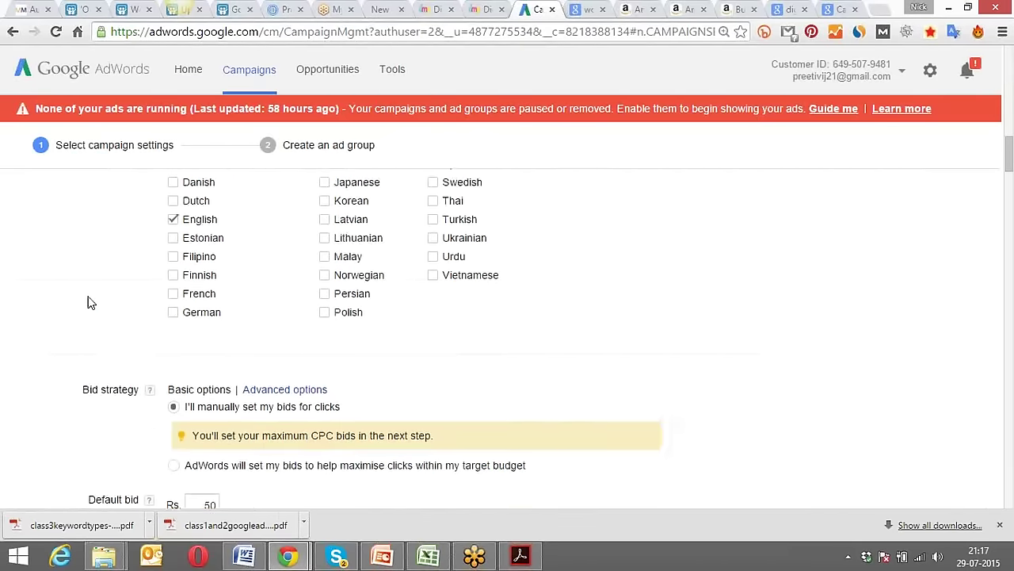
pyautogui.scroll(-5, 89, 297)
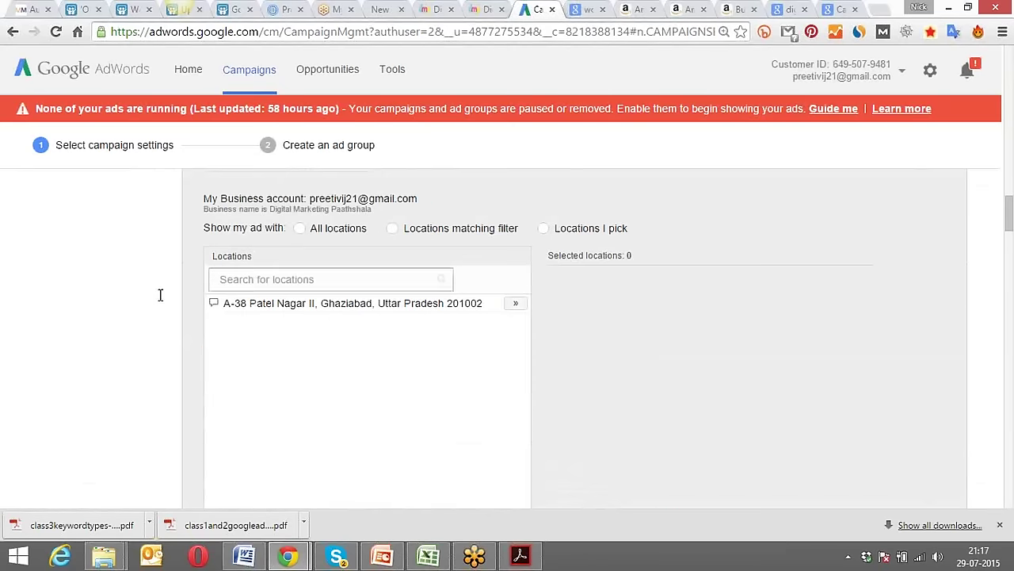
pyautogui.scroll(-5, 256, 300)
pyautogui.scroll(-1, 256, 299)
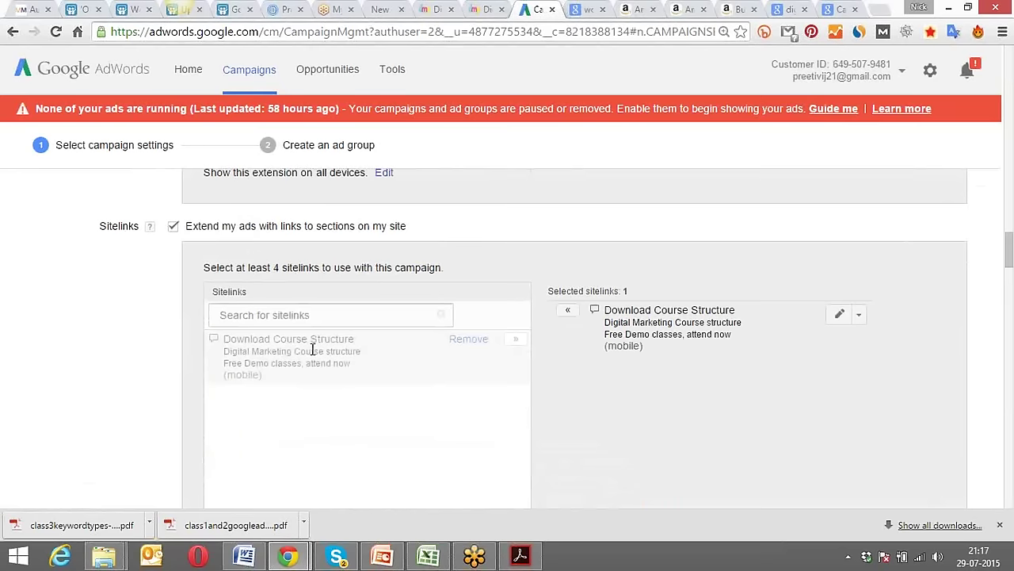
pyautogui.scroll(-1, 313, 349)
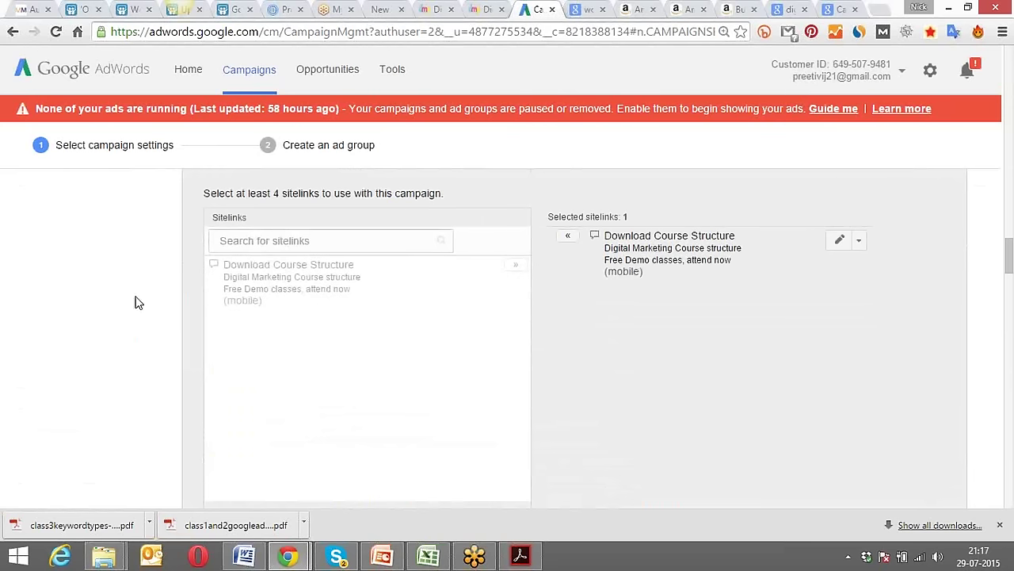
pyautogui.scroll(-15, 134, 303)
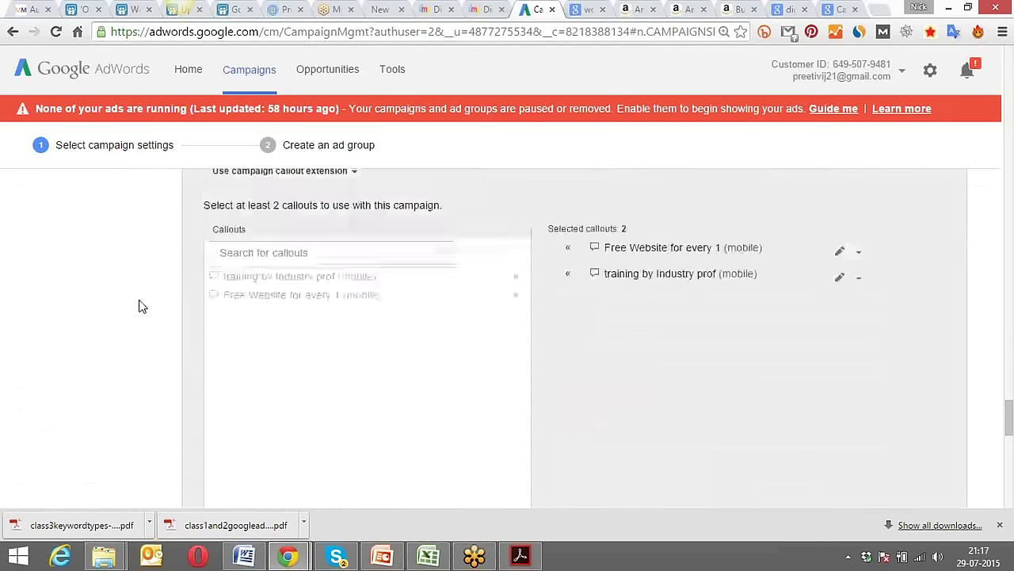
pyautogui.scroll(-6, 139, 307)
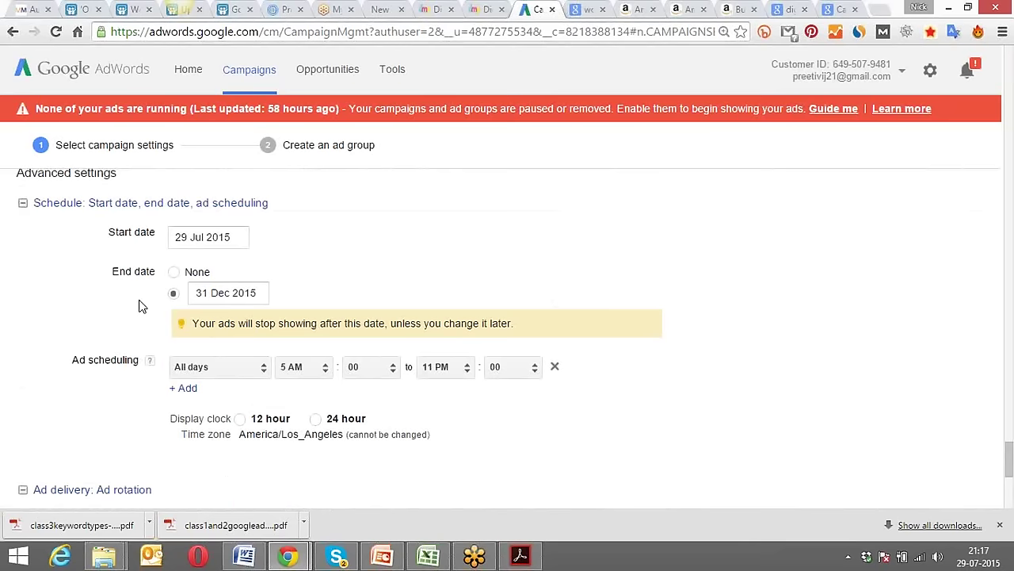
pyautogui.scroll(-3, 139, 307)
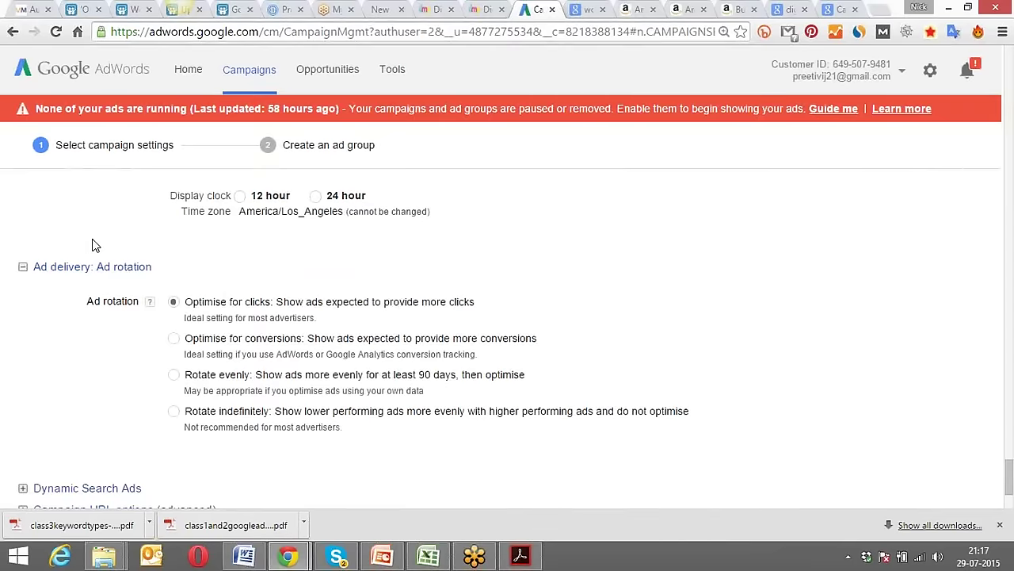
pyautogui.scroll(2, 90, 243)
pyautogui.scroll(2, 71, 234)
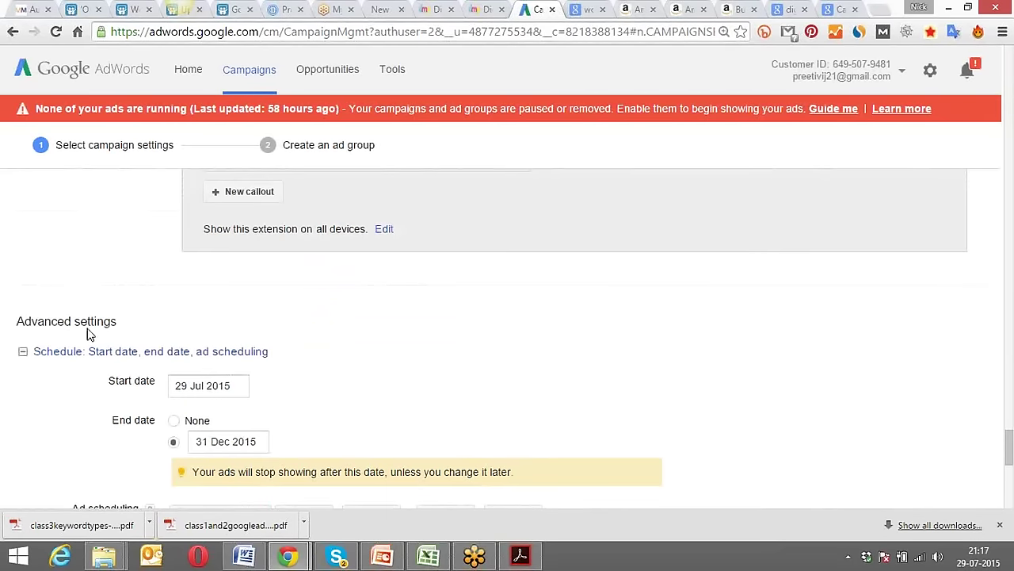
pyautogui.scroll(-1, 89, 334)
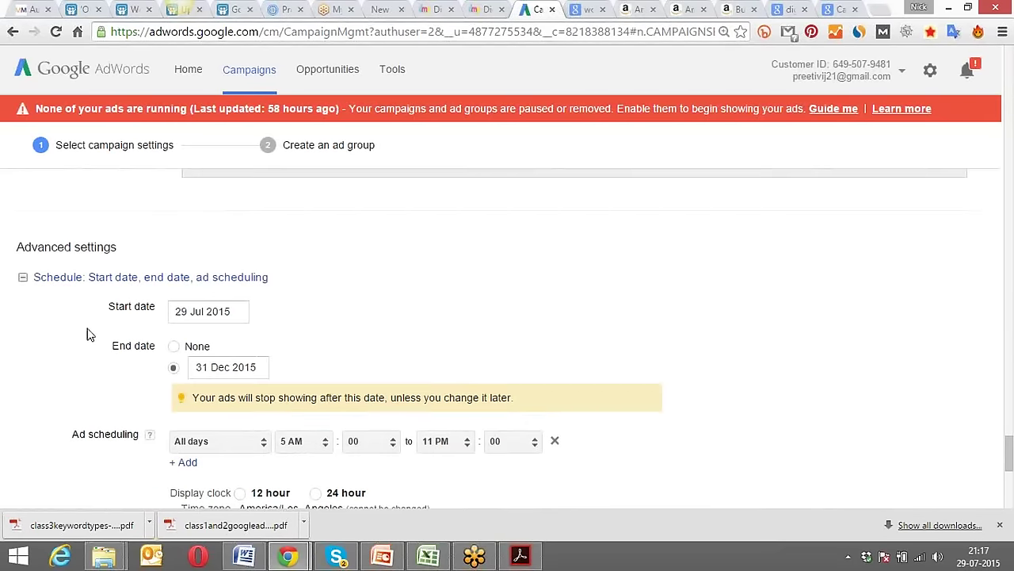
pyautogui.scroll(-4, 90, 335)
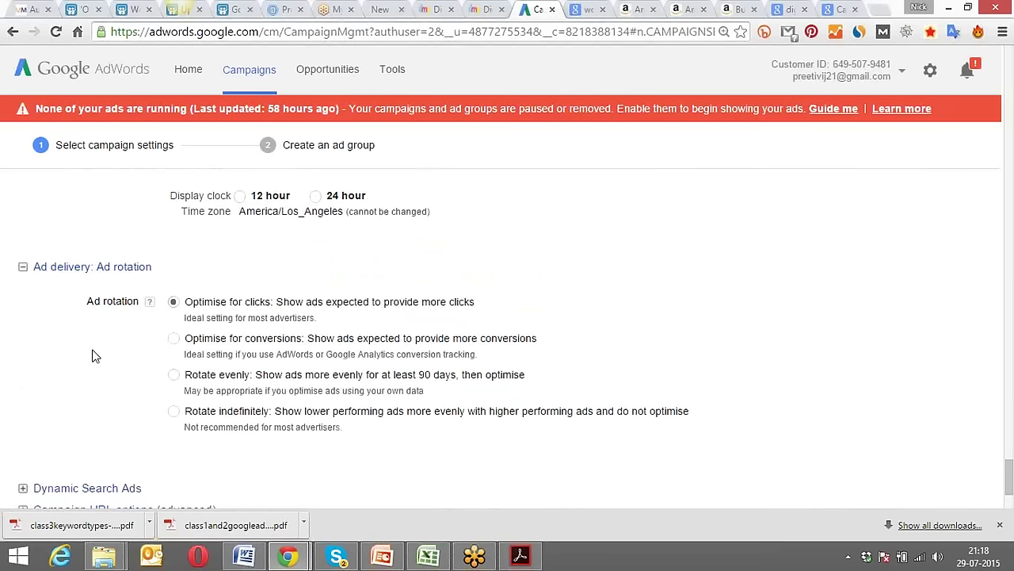
pyautogui.scroll(-2, 98, 355)
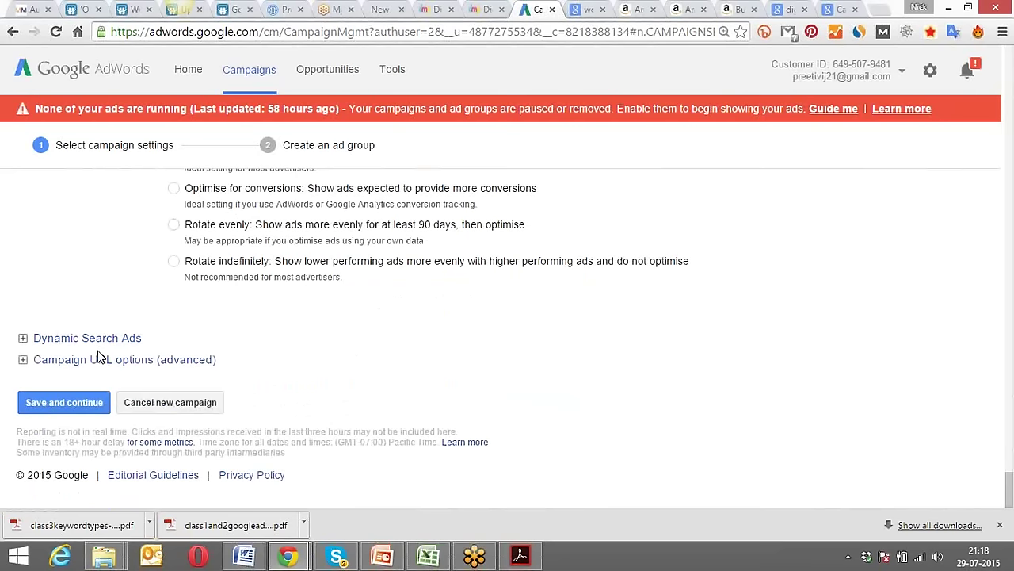
pyautogui.scroll(2, 92, 305)
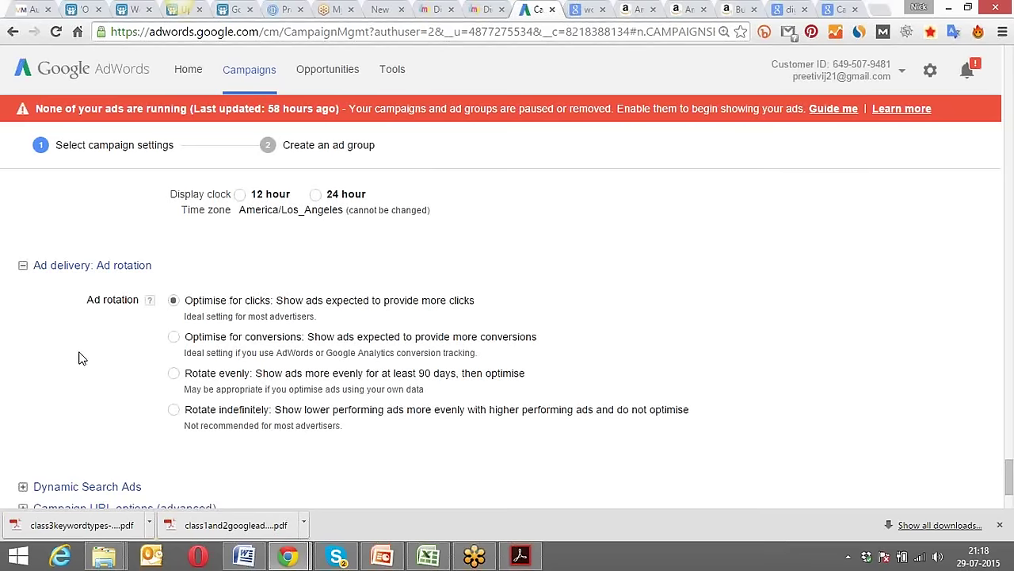
pyautogui.scroll(1, 78, 358)
pyautogui.scroll(10, 79, 358)
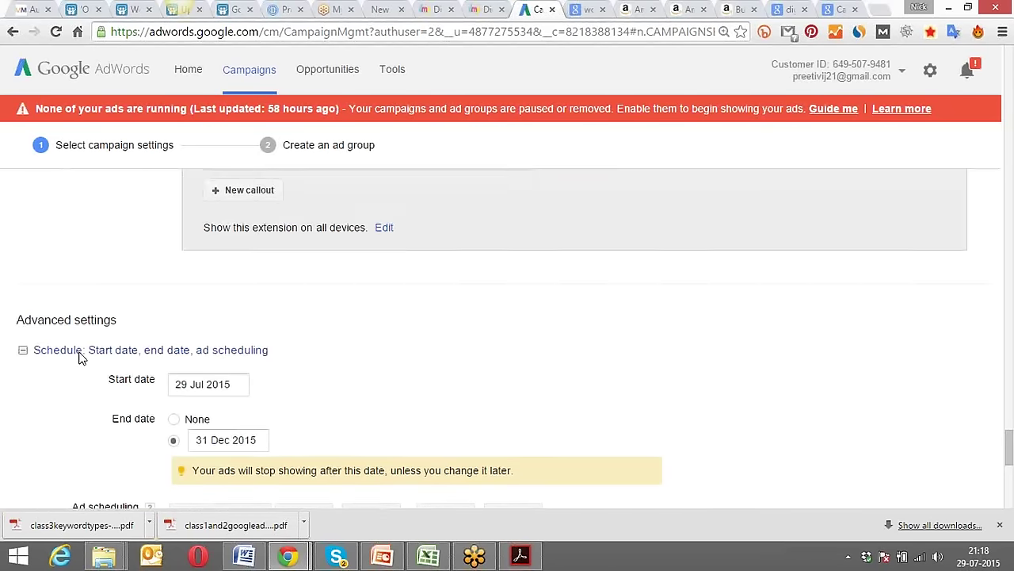
pyautogui.scroll(10, 75, 357)
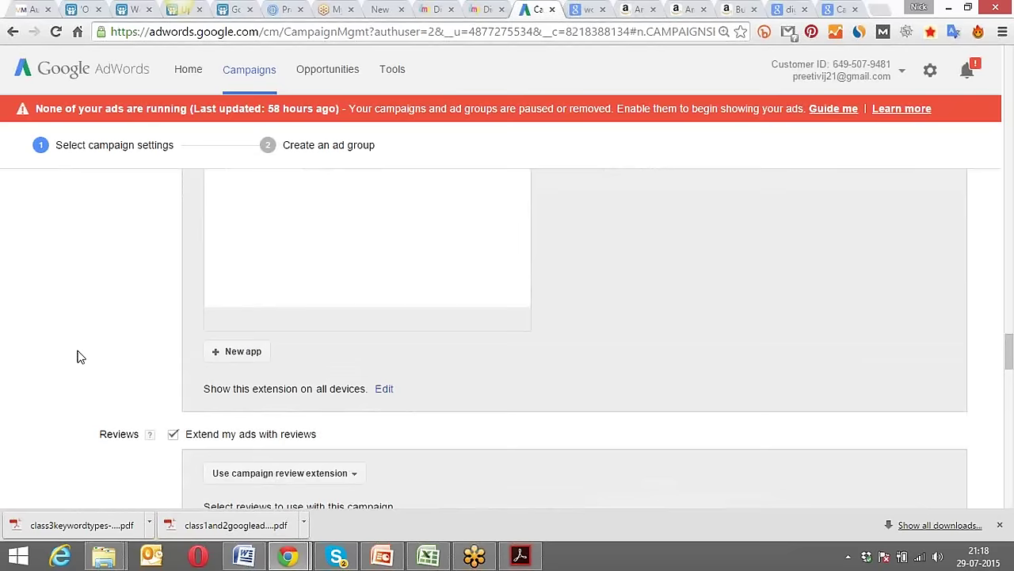
pyautogui.scroll(5, 70, 361)
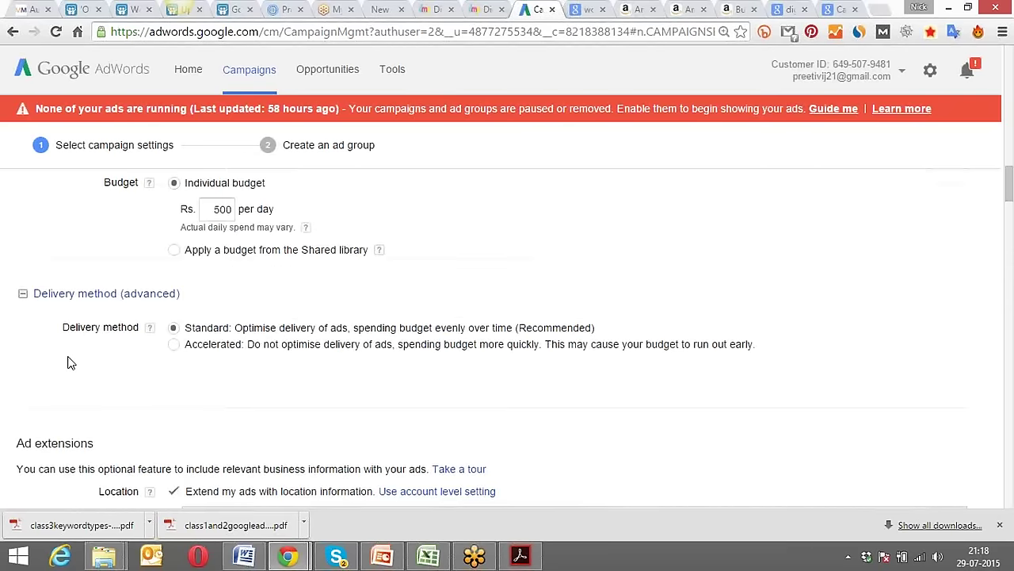
pyautogui.scroll(5, 68, 362)
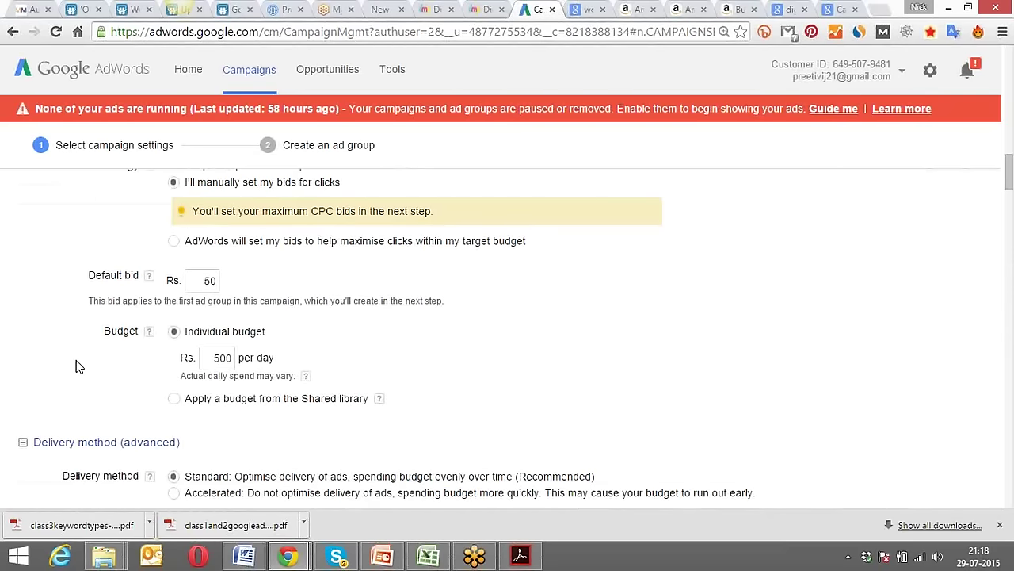
pyautogui.scroll(-3, 75, 365)
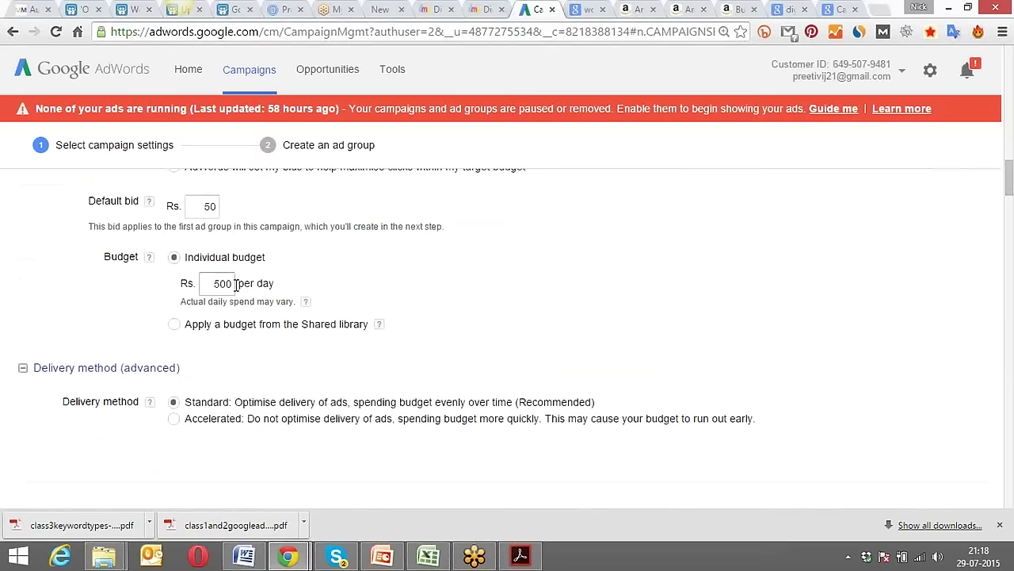
pyautogui.scroll(7, 245, 283)
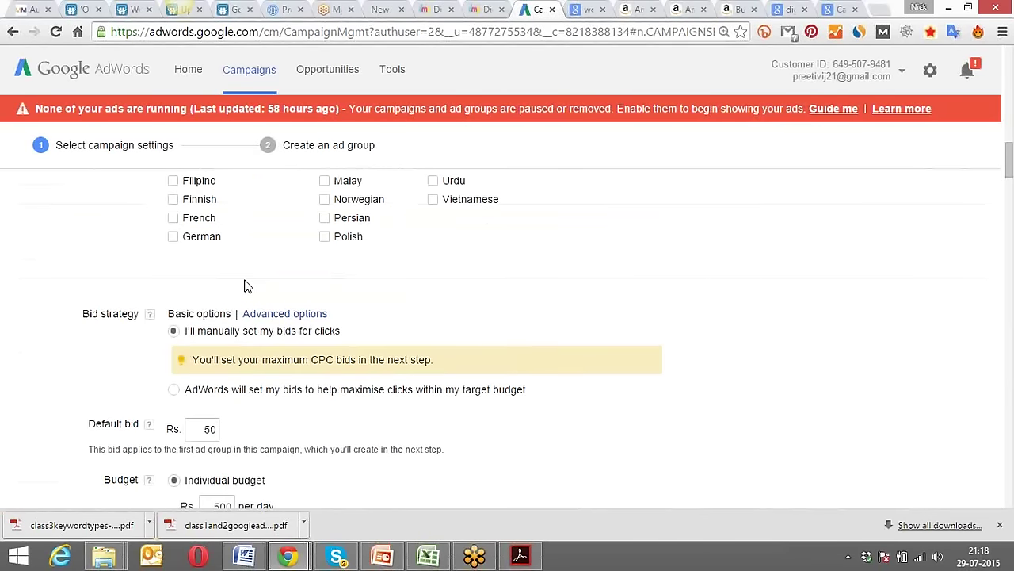
pyautogui.scroll(5, 245, 285)
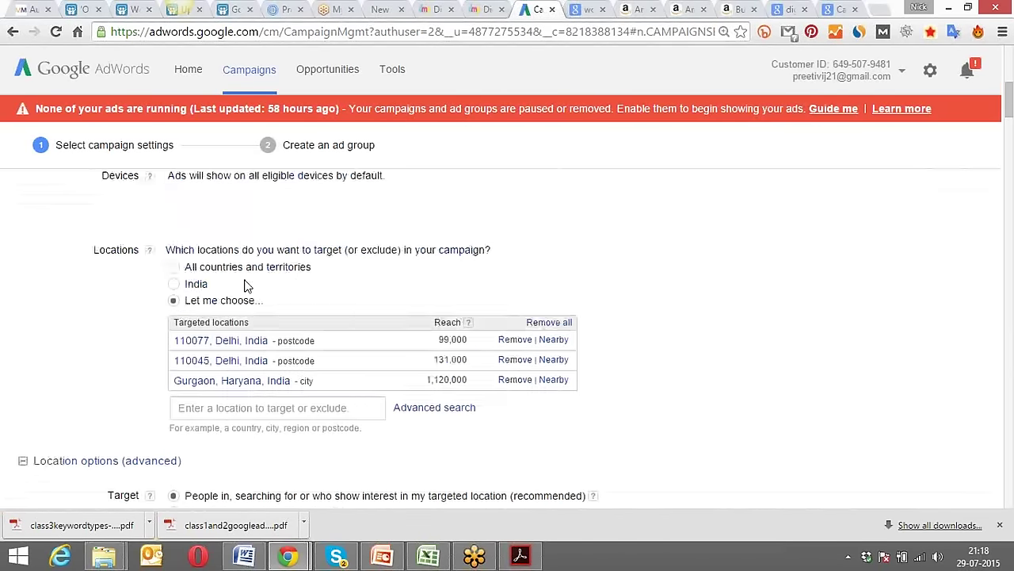
pyautogui.scroll(-11, 250, 296)
pyautogui.scroll(-10, 251, 297)
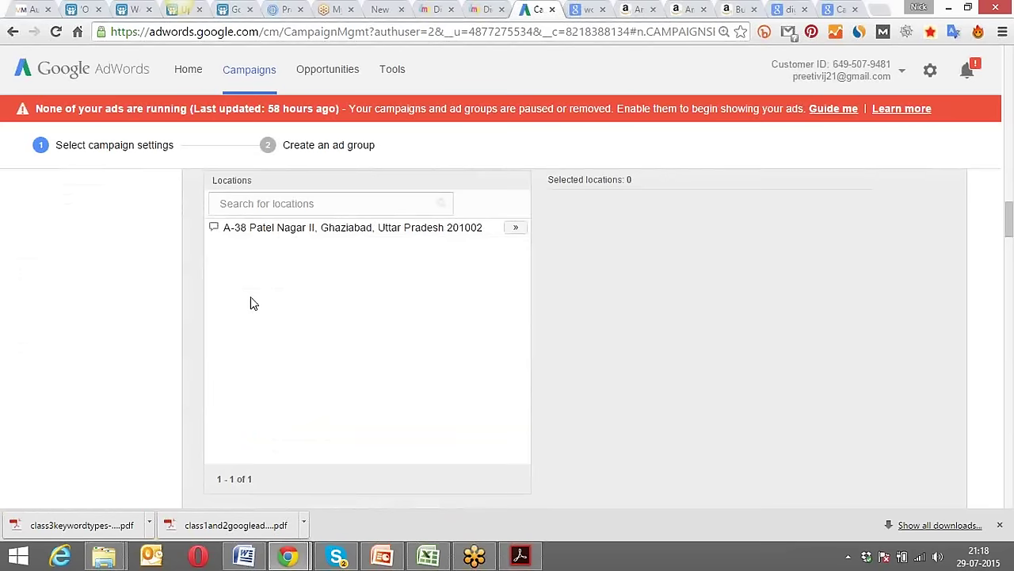
pyautogui.scroll(-10, 143, 323)
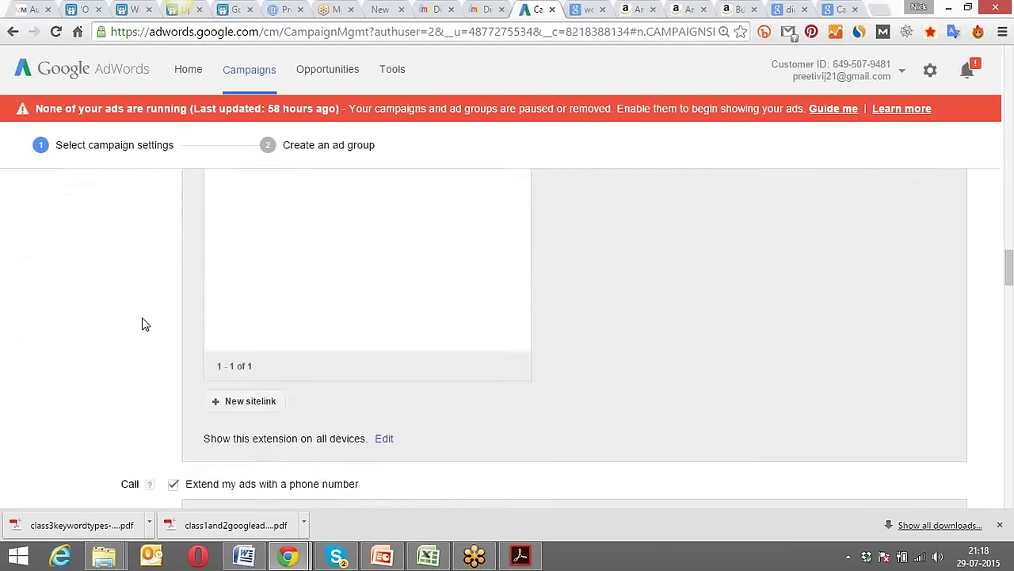
pyautogui.scroll(-10, 142, 323)
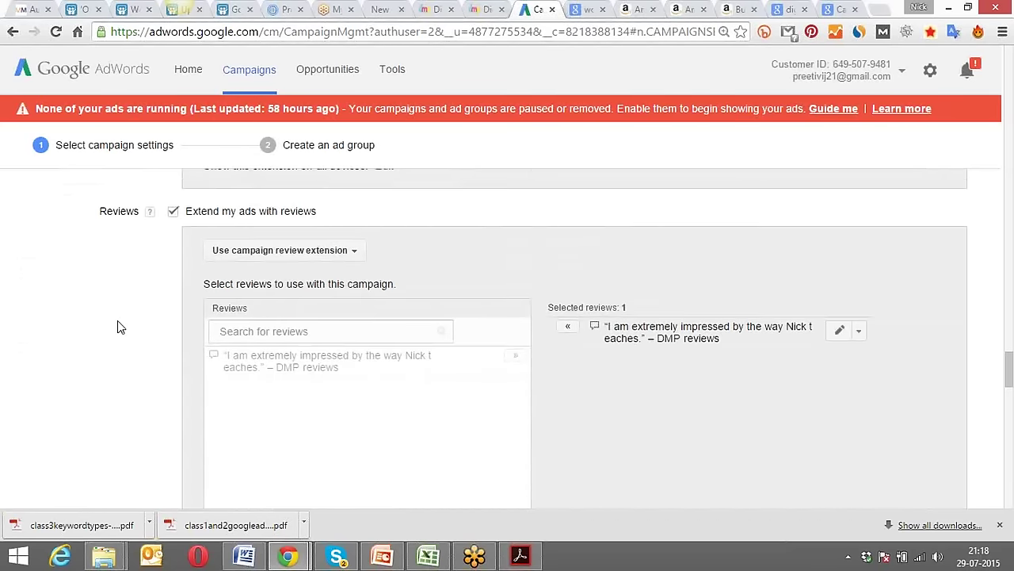
pyautogui.scroll(-2, 117, 321)
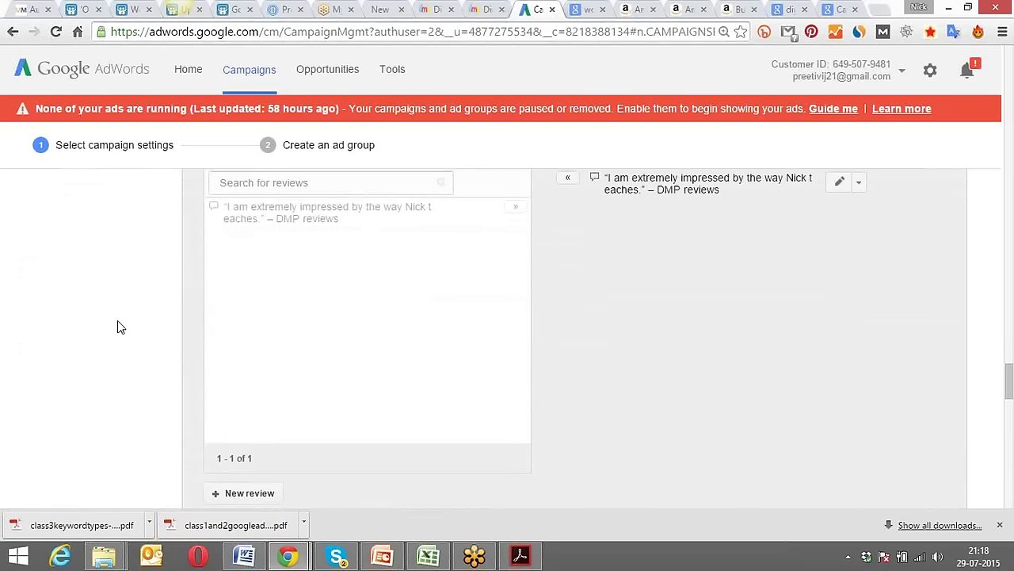
pyautogui.scroll(-4, 116, 326)
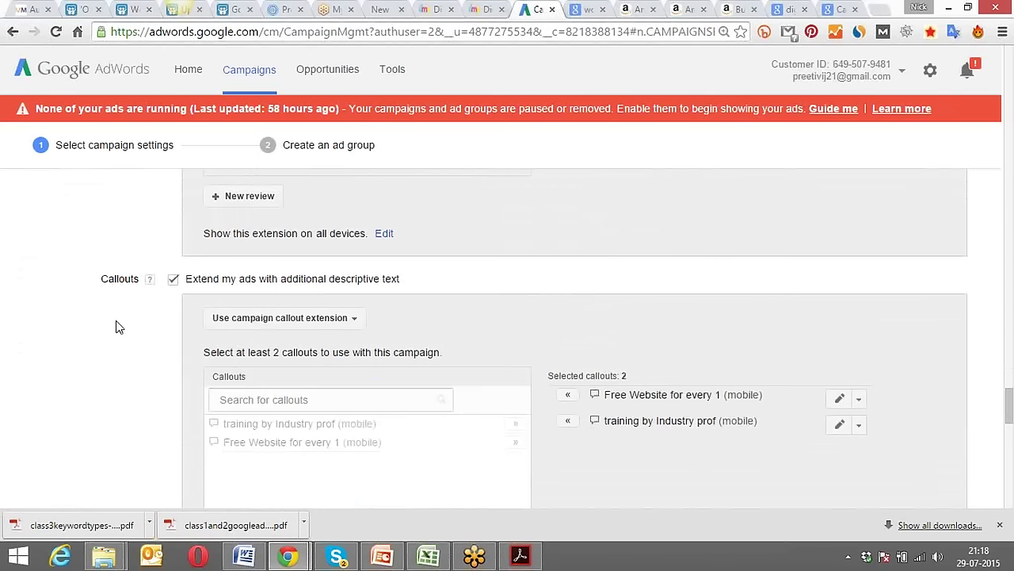
pyautogui.scroll(8, 115, 326)
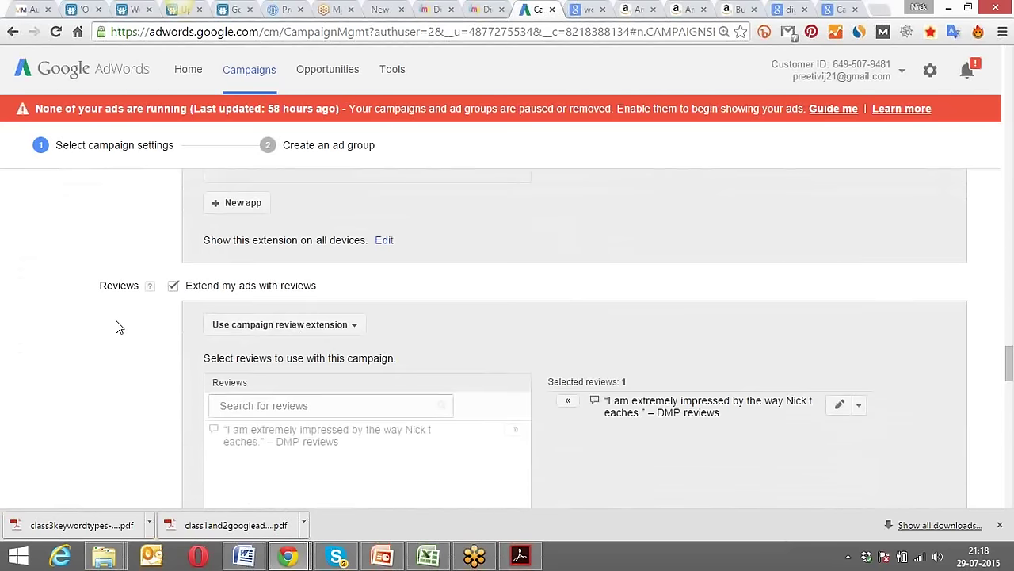
pyautogui.scroll(-5, 116, 326)
pyautogui.scroll(-7, 116, 326)
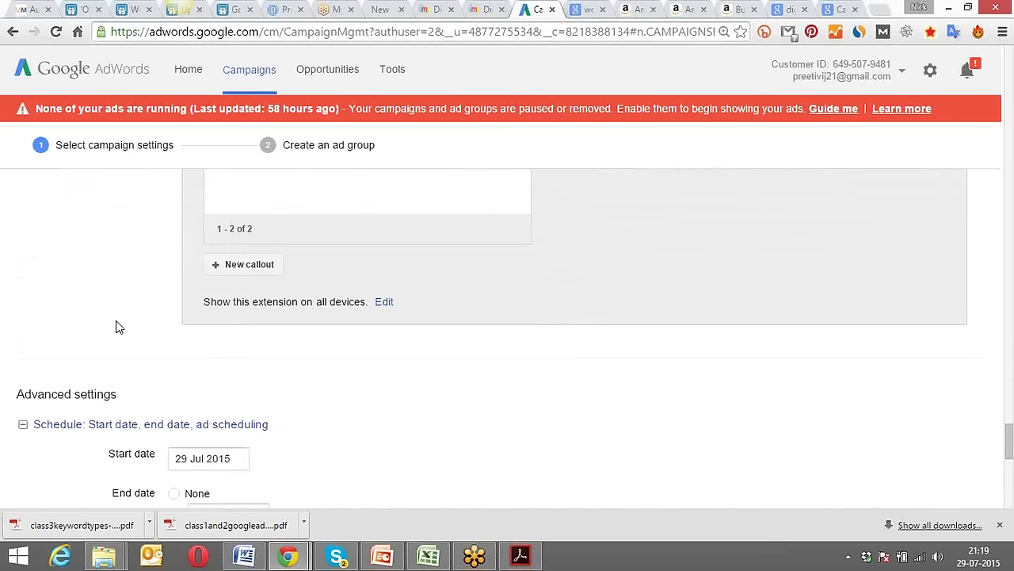
pyautogui.scroll(-6, 115, 327)
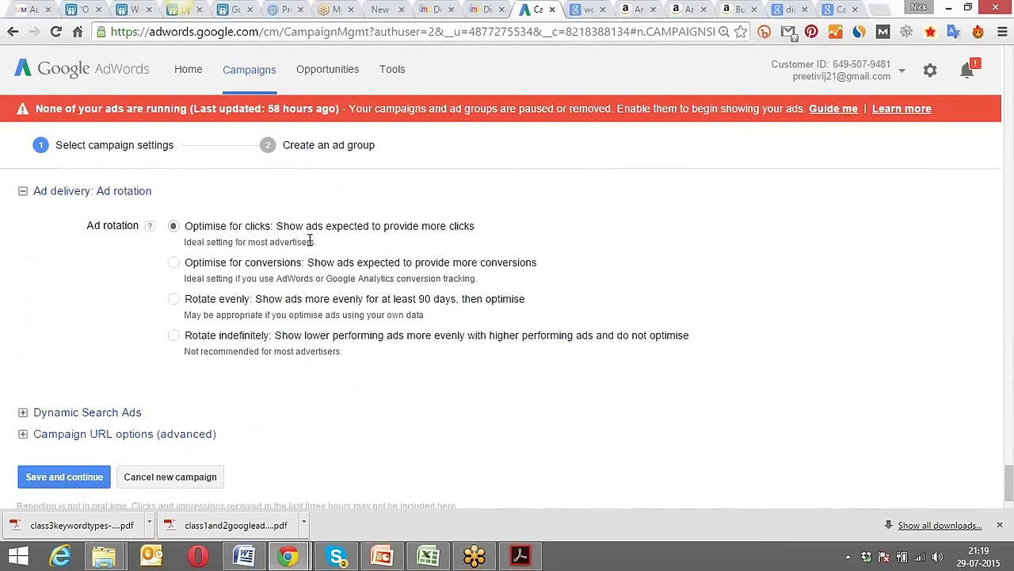
# Highlight the Ad rotation notes and glance at the DMP Paathshala course page.
pyautogui.moveTo(317, 242); pyautogui.dragTo(181, 248)
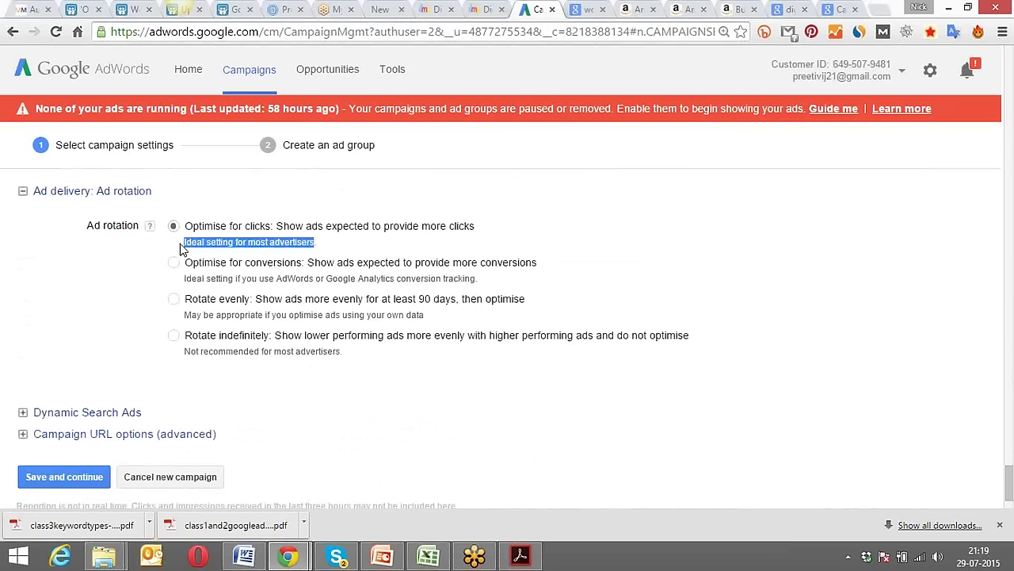
pyautogui.click(131, 254)
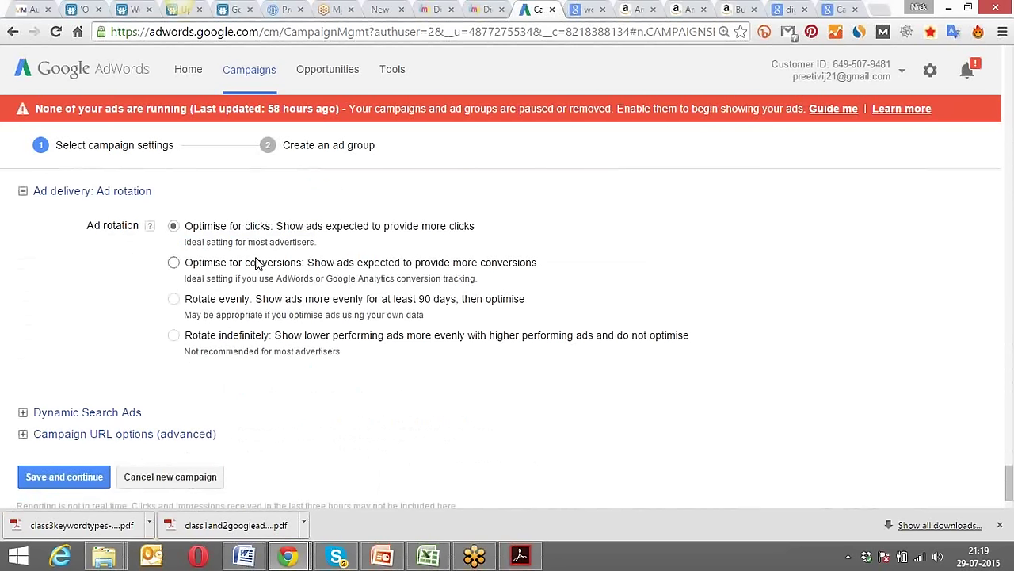
pyautogui.moveTo(302, 266); pyautogui.dragTo(247, 270)
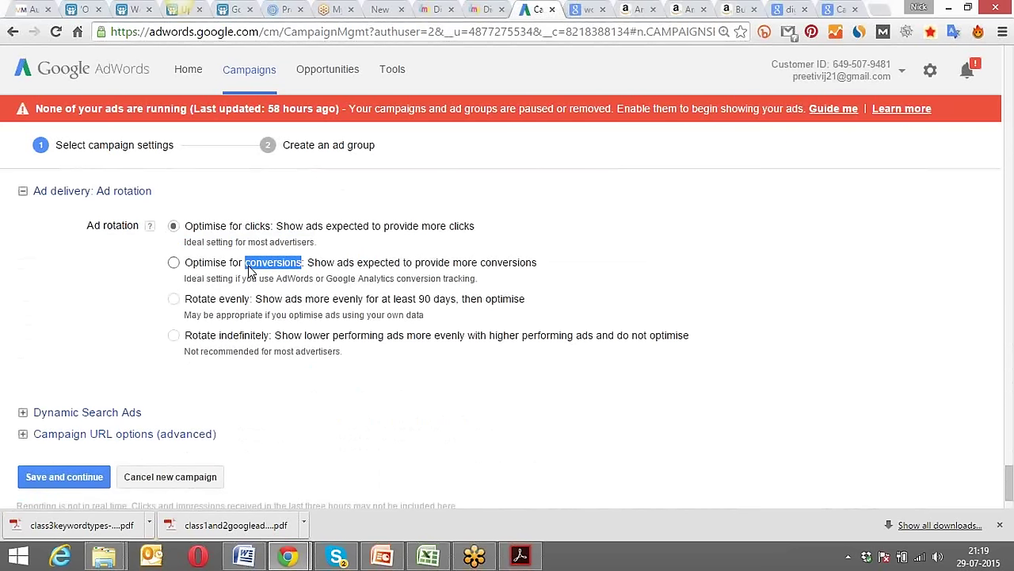
pyautogui.click(477, 9)
pyautogui.scroll(-2, 474, 143)
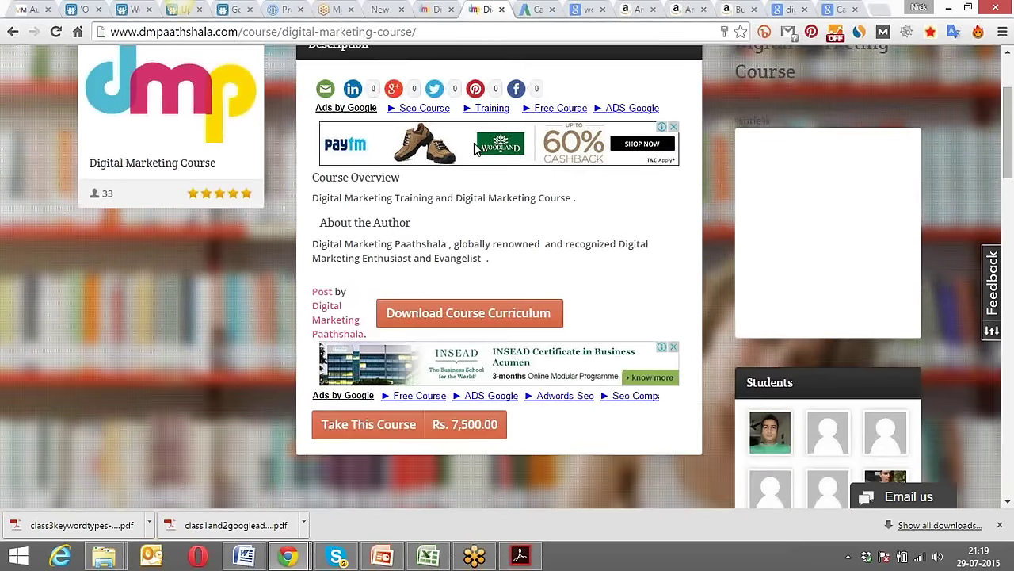
pyautogui.click(535, 8)
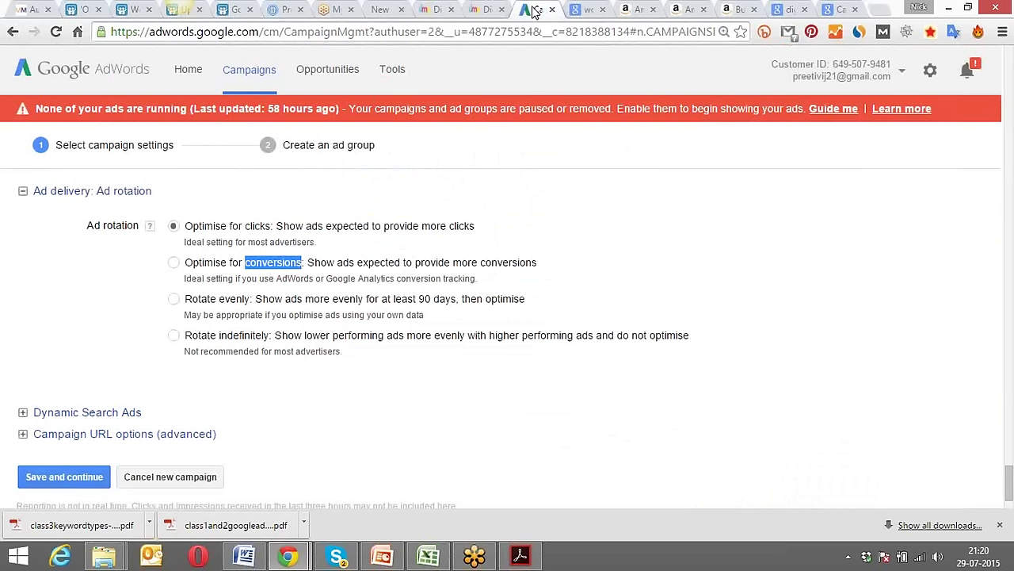
pyautogui.click(511, 204)
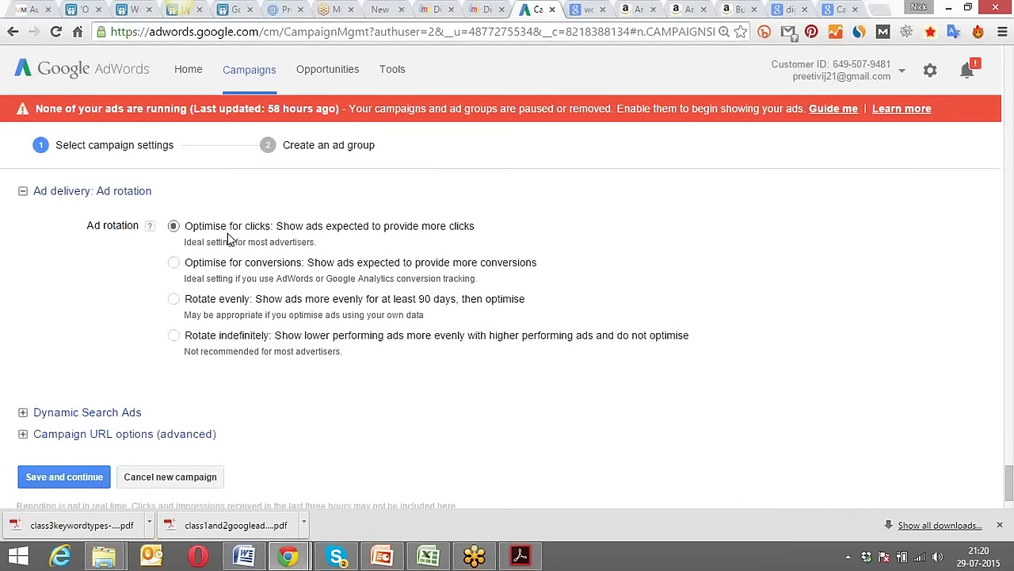
# Compare the clicks and conversions rotation options, then save with 'Optimise for clicks'.
pyautogui.moveTo(186, 263); pyautogui.dragTo(231, 267)
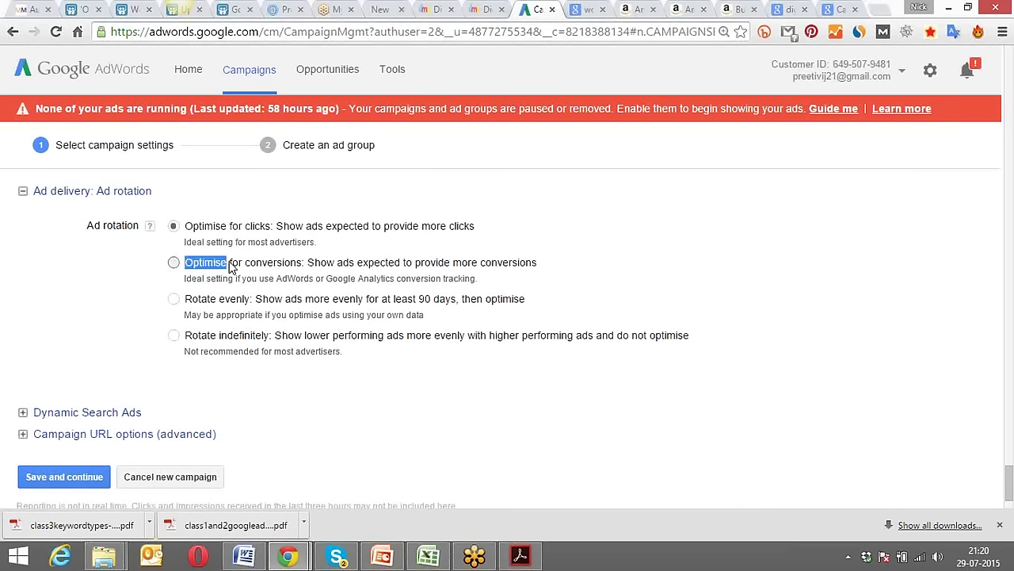
pyautogui.click(120, 272)
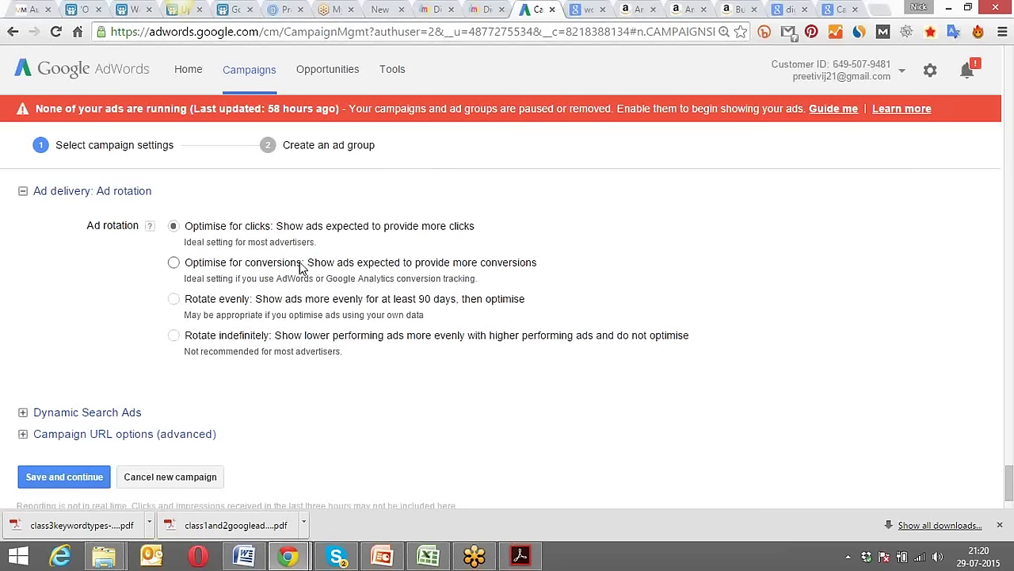
pyautogui.moveTo(300, 263); pyautogui.dragTo(271, 262)
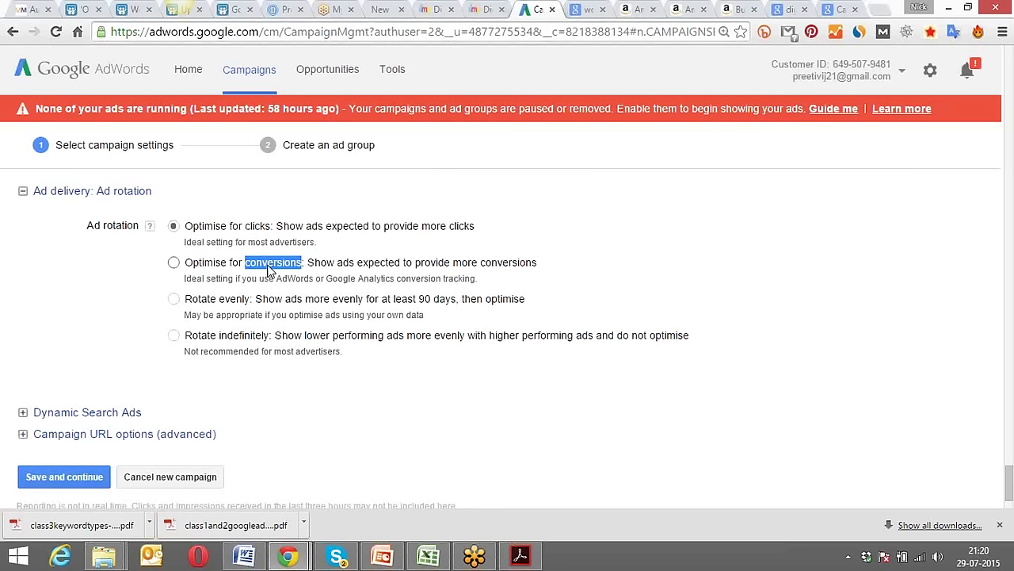
pyautogui.click(117, 272)
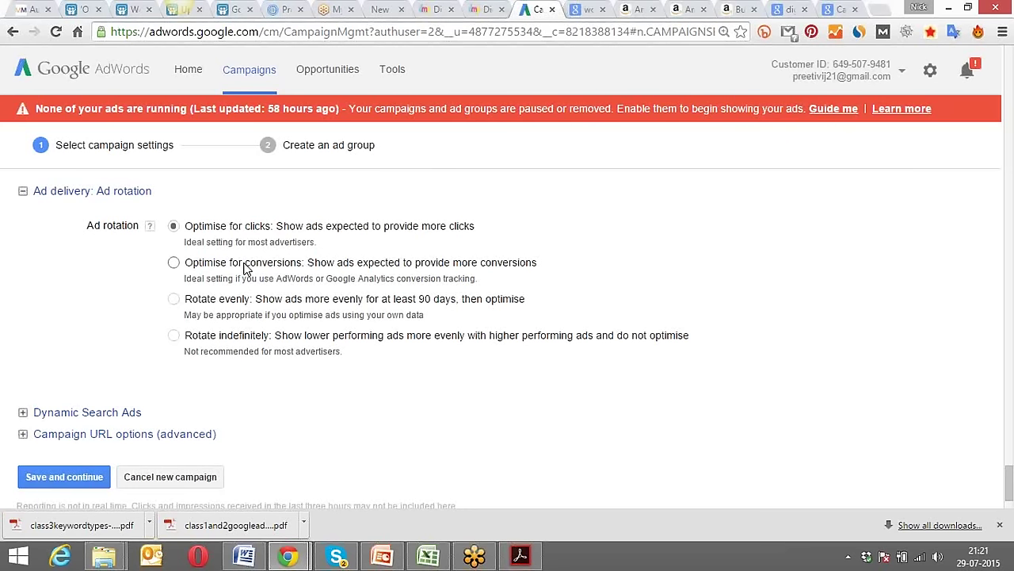
pyautogui.moveTo(246, 270); pyautogui.dragTo(274, 267)
pyautogui.moveTo(260, 227); pyautogui.dragTo(250, 226)
pyautogui.moveTo(250, 263); pyautogui.dragTo(293, 266)
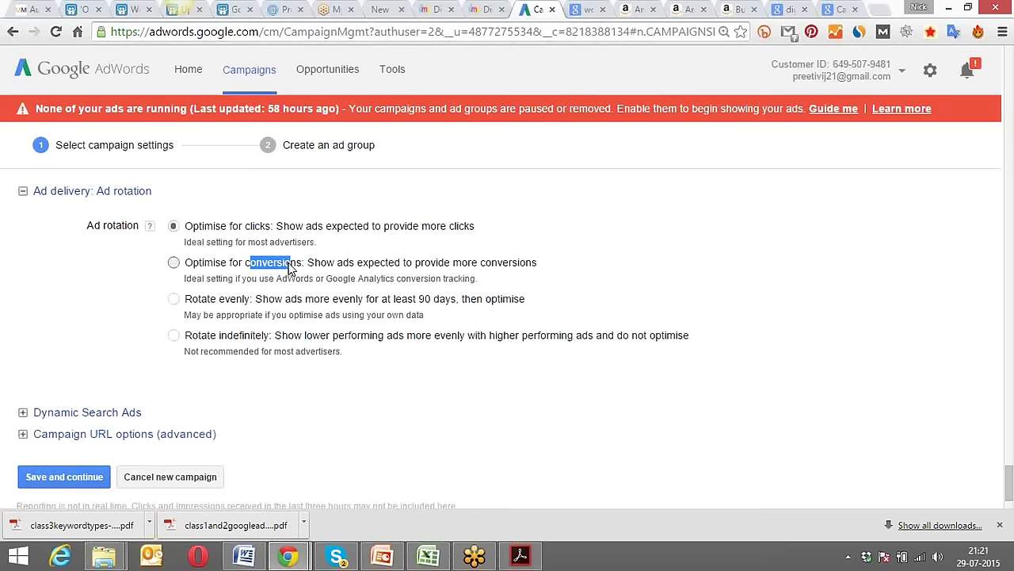
pyautogui.click(129, 284)
pyautogui.scroll(-1, 127, 283)
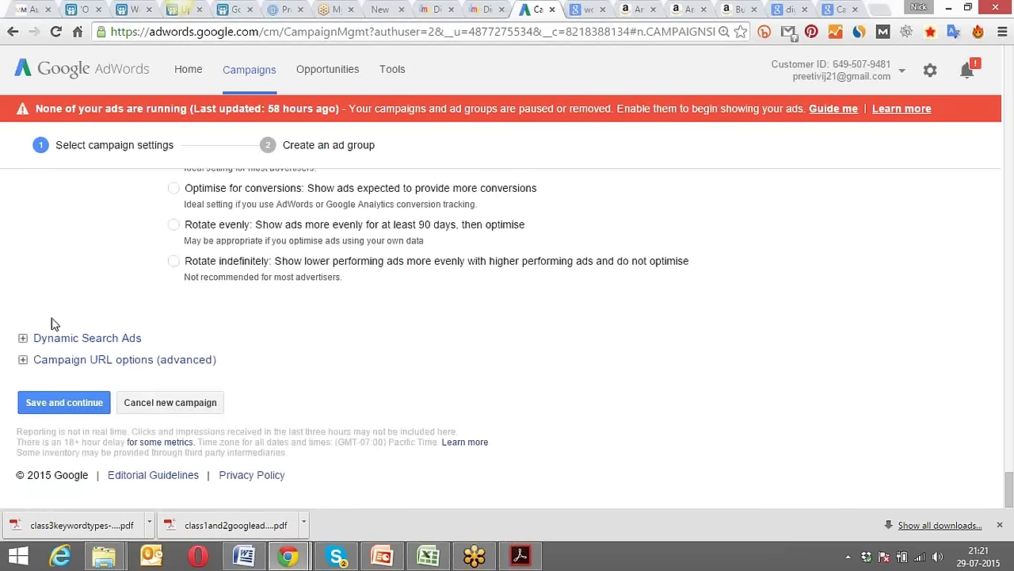
pyautogui.click(50, 402)
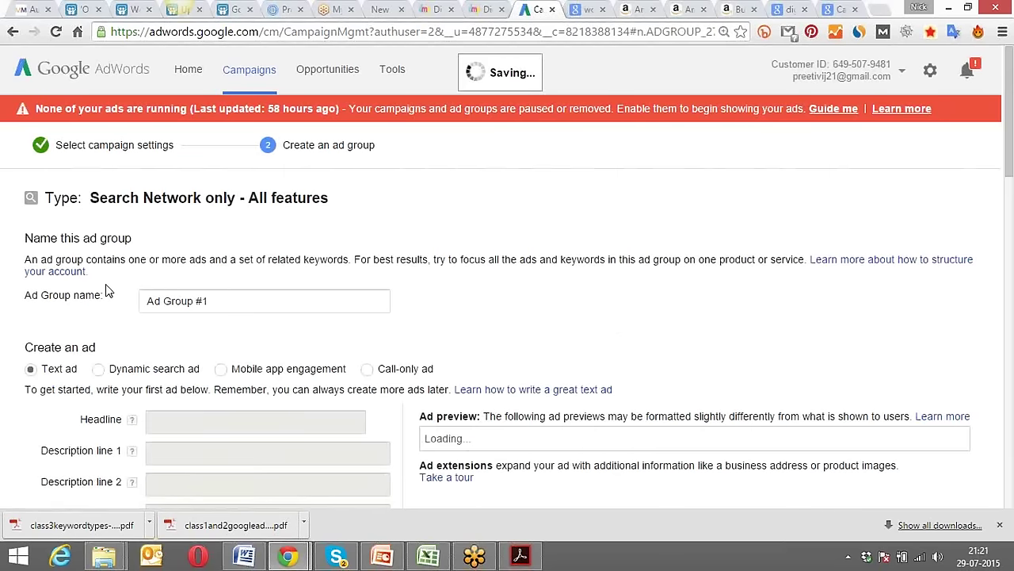
# Rename the ad group to 'Ad Group #1 - ggn'.
pyautogui.click(224, 301)
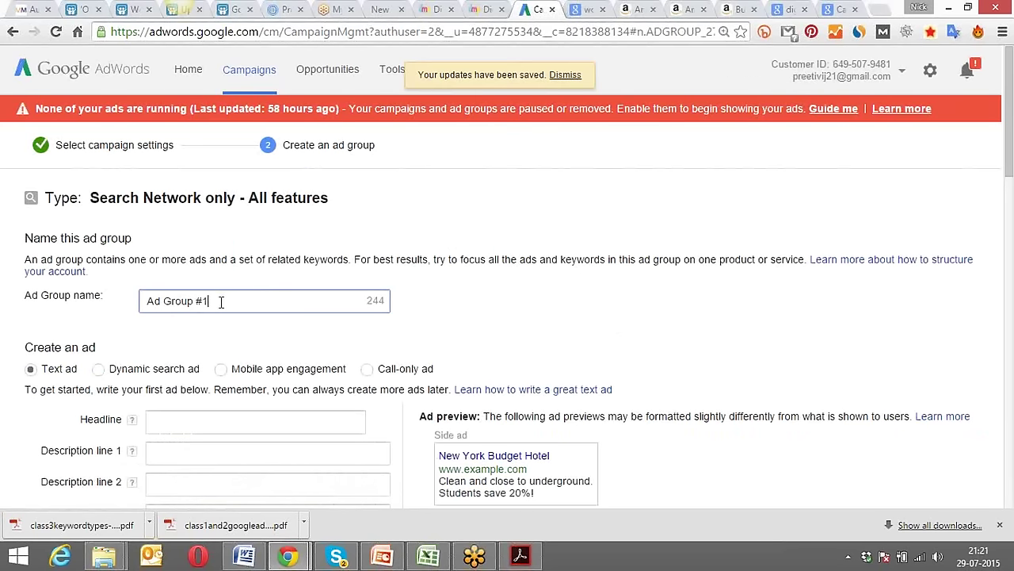
pyautogui.moveTo(219, 301); pyautogui.dragTo(198, 298)
pyautogui.press('Right')
pyautogui.write('- ')
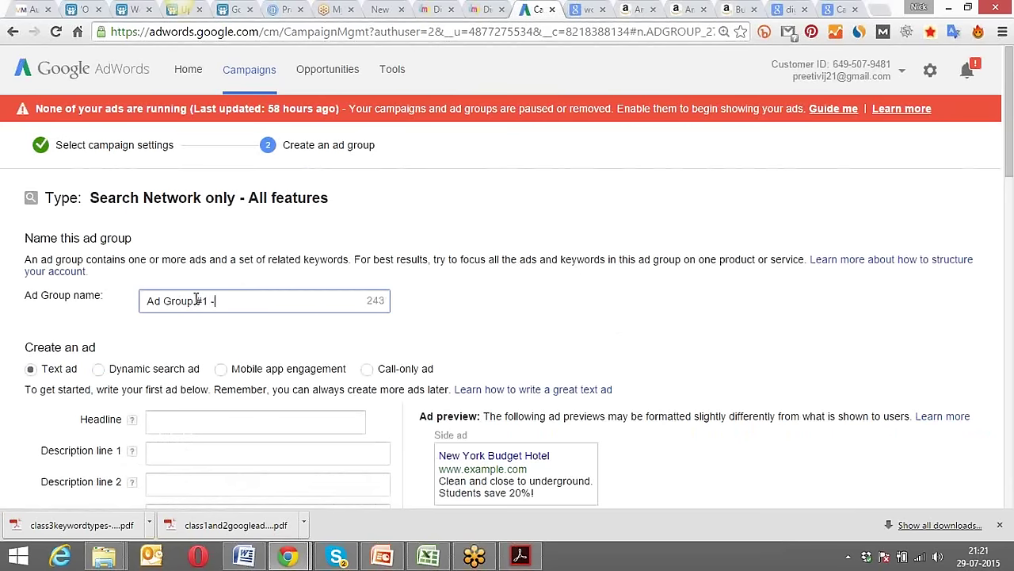
pyautogui.write('ggn')
pyautogui.click(182, 349)
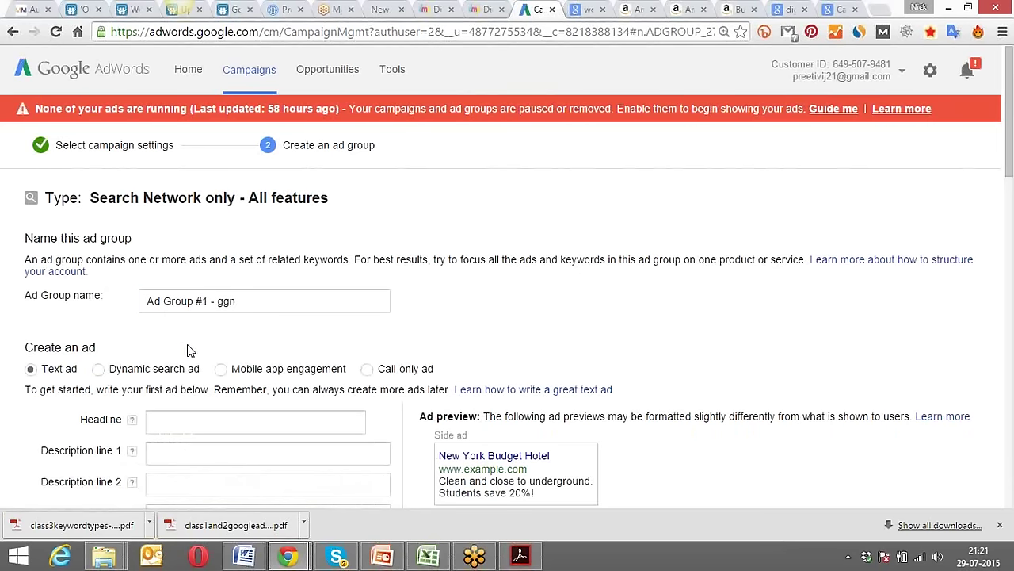
# Enter 'Learn digital marketing' as the text ad headline.
pyautogui.scroll(-3, 187, 349)
pyautogui.click(228, 199)
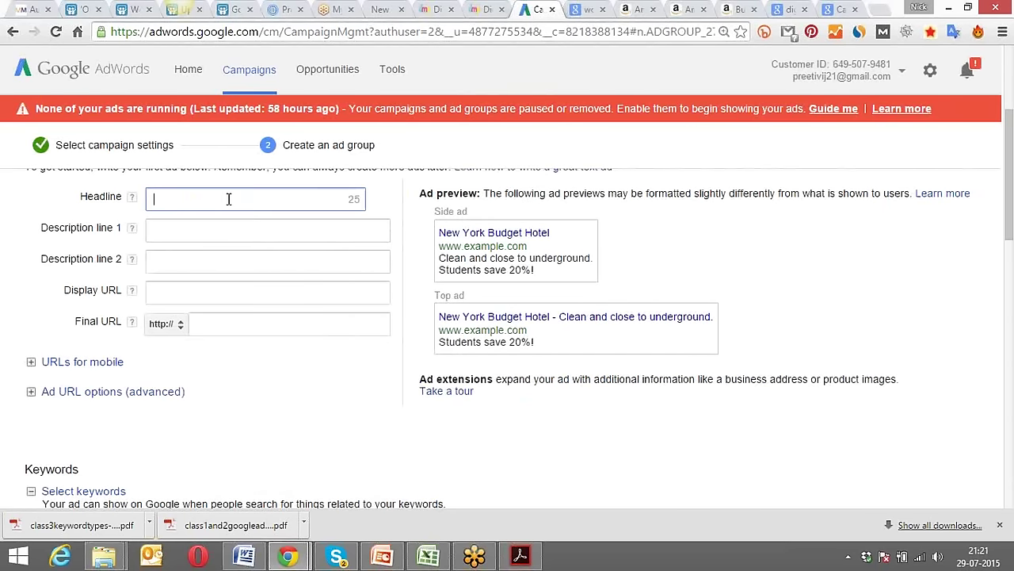
pyautogui.click(245, 228)
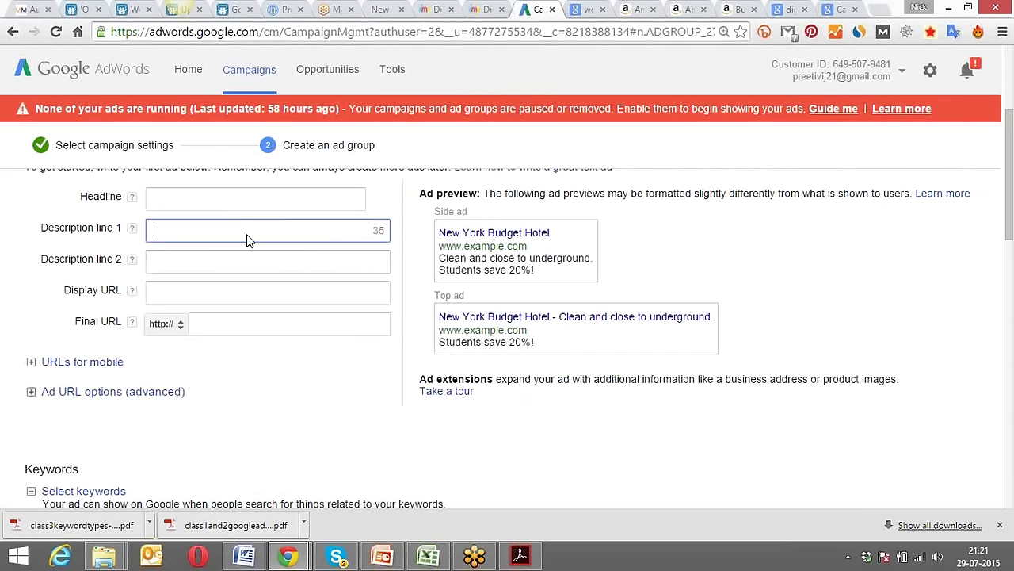
pyautogui.click(237, 256)
pyautogui.click(230, 292)
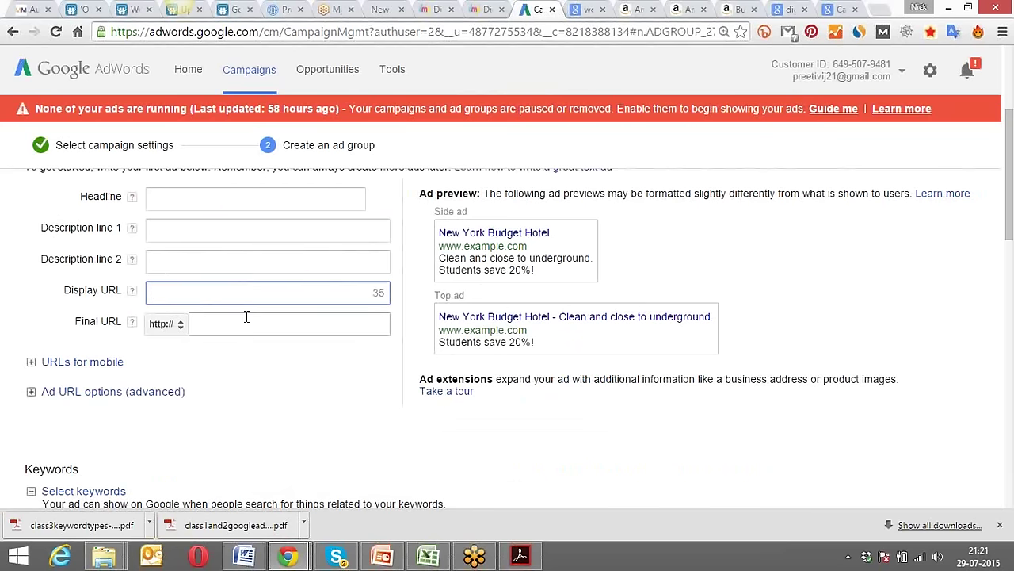
pyautogui.click(248, 324)
pyautogui.click(201, 198)
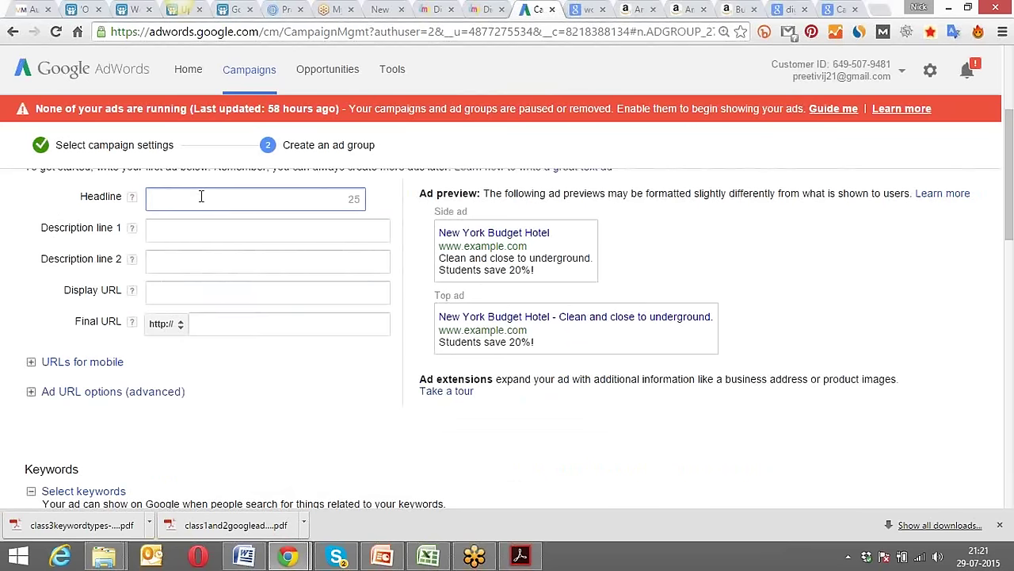
pyautogui.write('Learn d')
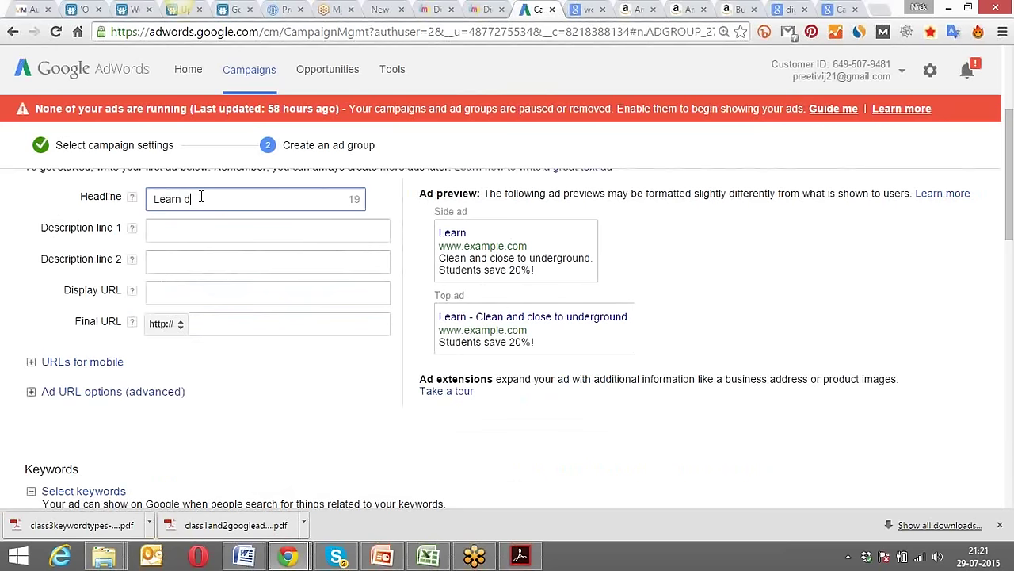
pyautogui.write('igital mark')
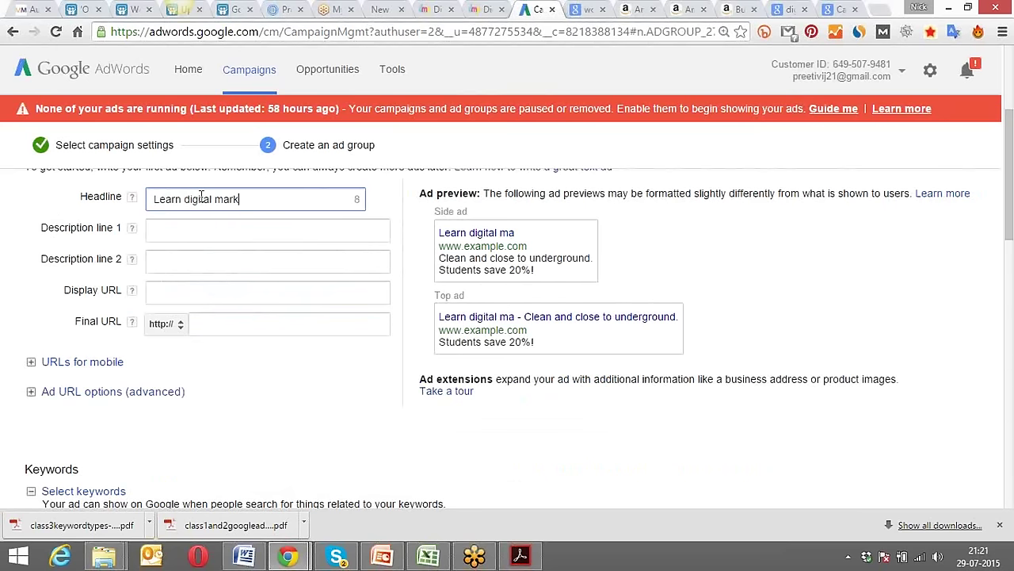
pyautogui.write('eting')
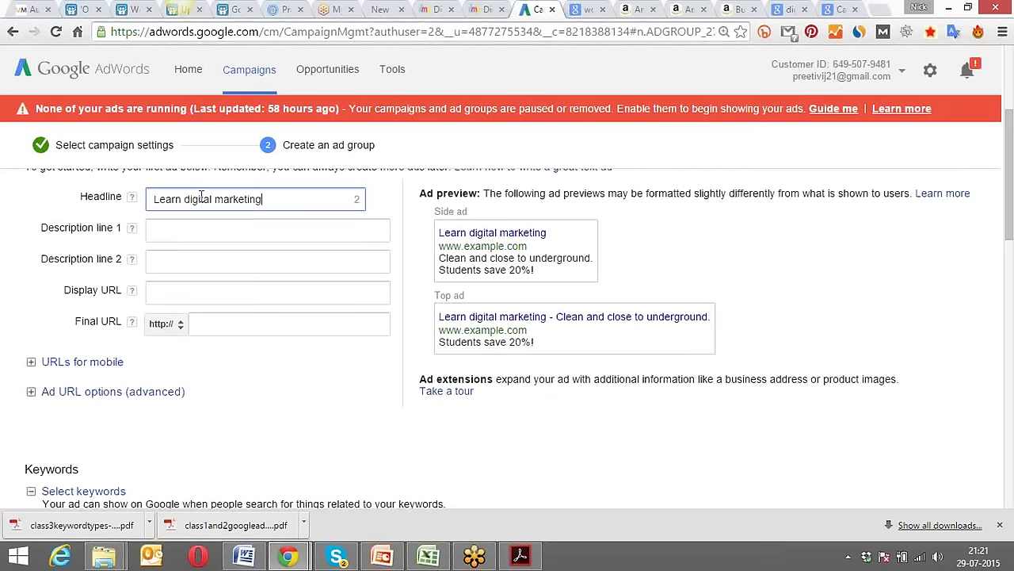
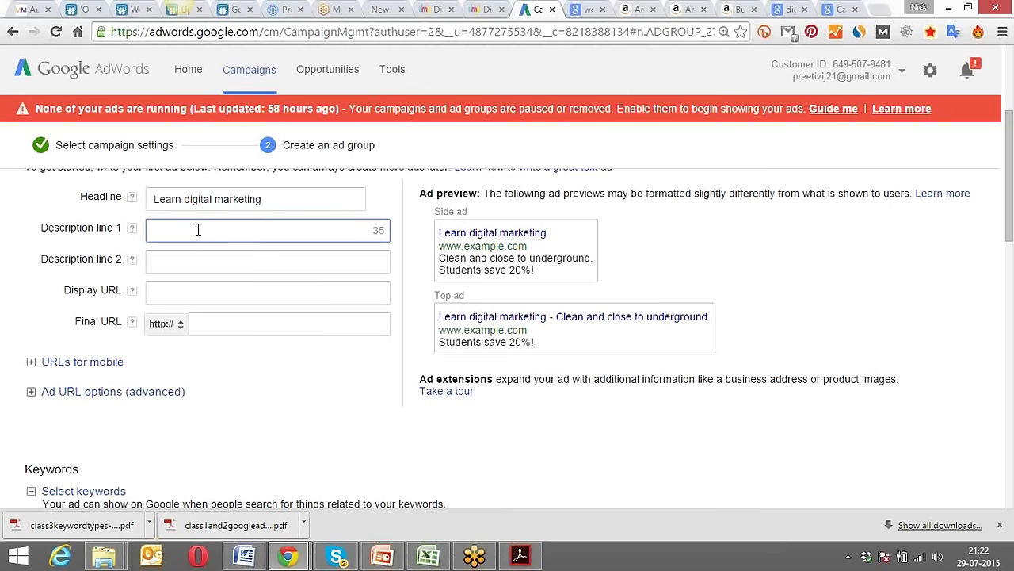
# Enter 'More then 70% discounts on training' as description line 1, replacing 'course' with 'training'.
pyautogui.write('get g')
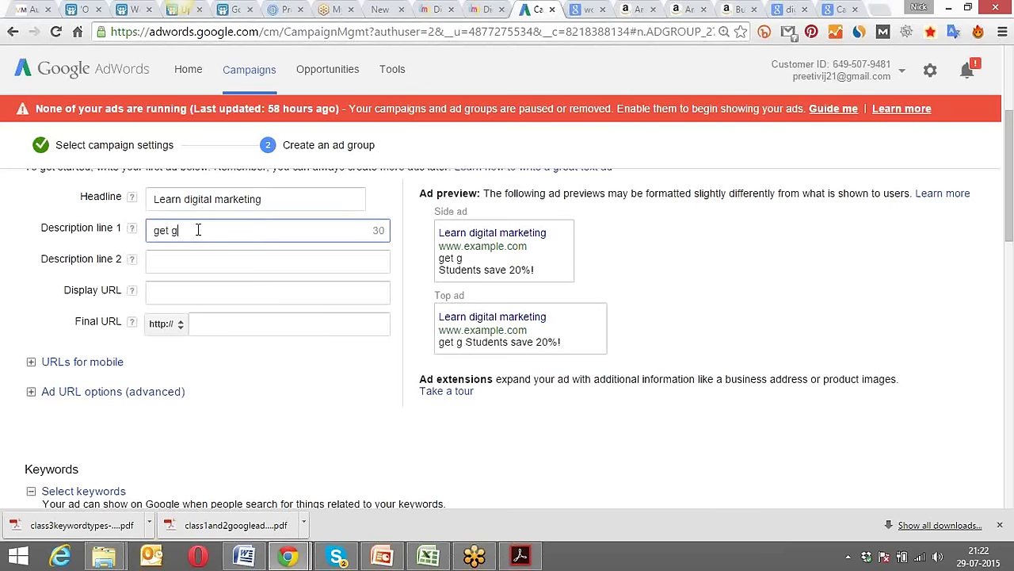
pyautogui.write('re')
pyautogui.press('BackSpace')
pyautogui.press('BackSpace')
pyautogui.press('BackSpace')
pyautogui.press('BackSpace')
pyautogui.press('BackSpace')
pyautogui.press('BackSpace')
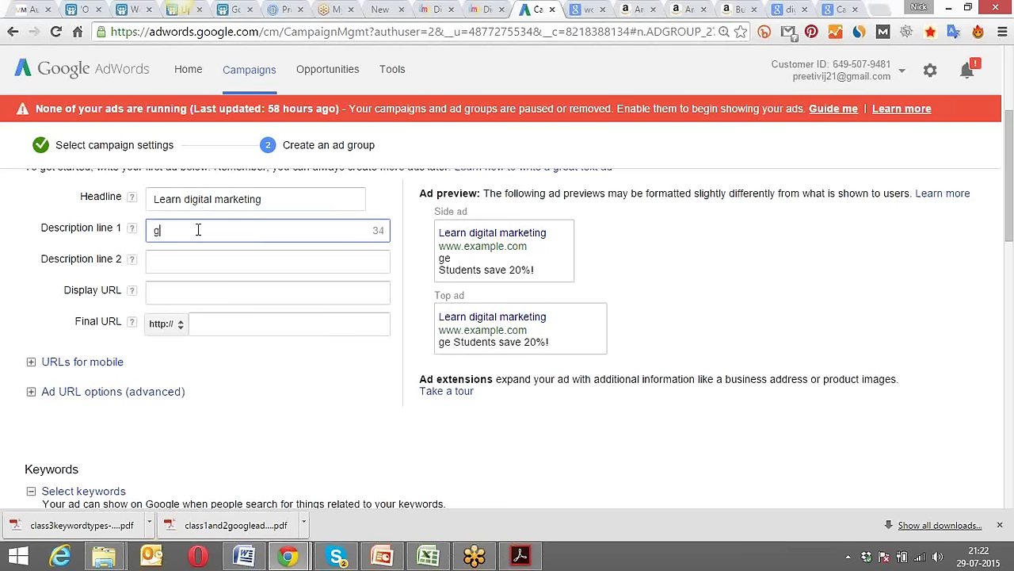
pyautogui.press('BackSpace')
pyautogui.write('More the')
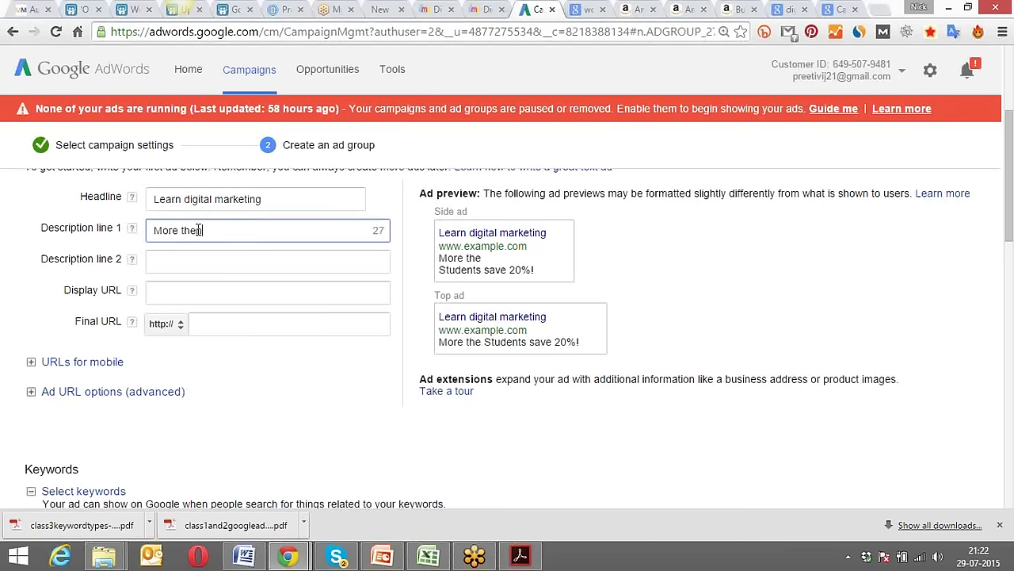
pyautogui.write('n 70')
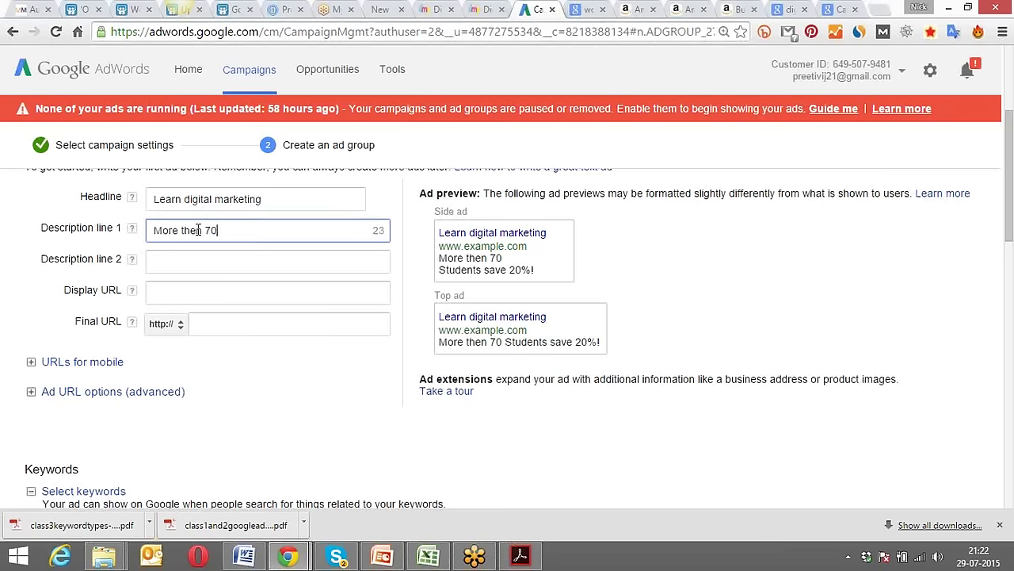
pyautogui.write('% discount')
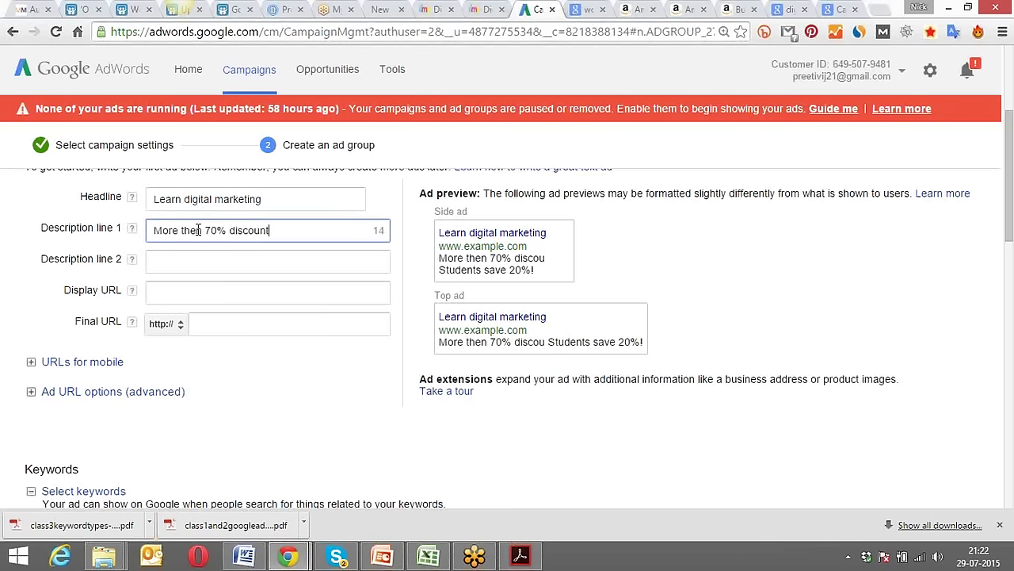
pyautogui.write('s on ')
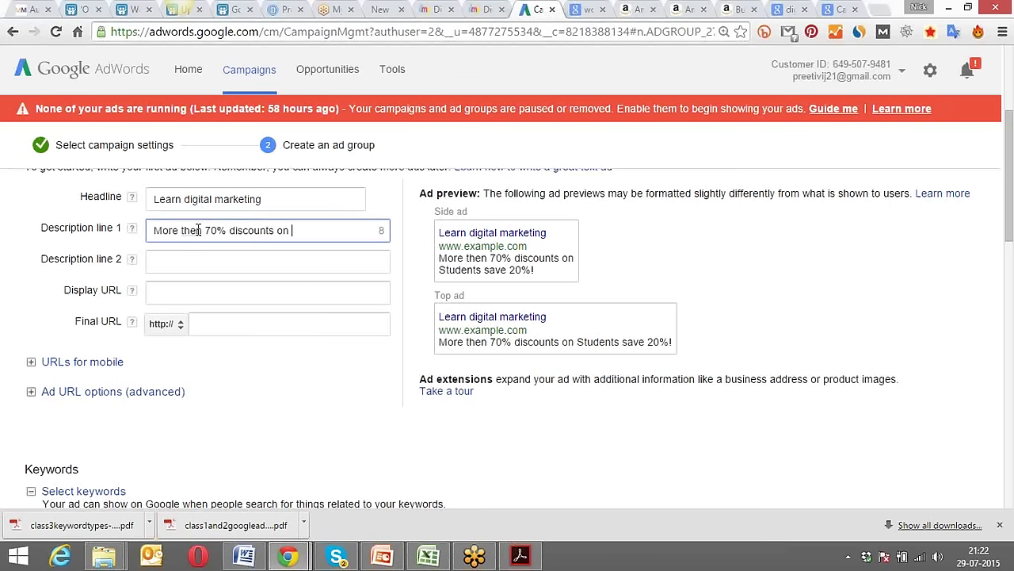
pyautogui.write('i')
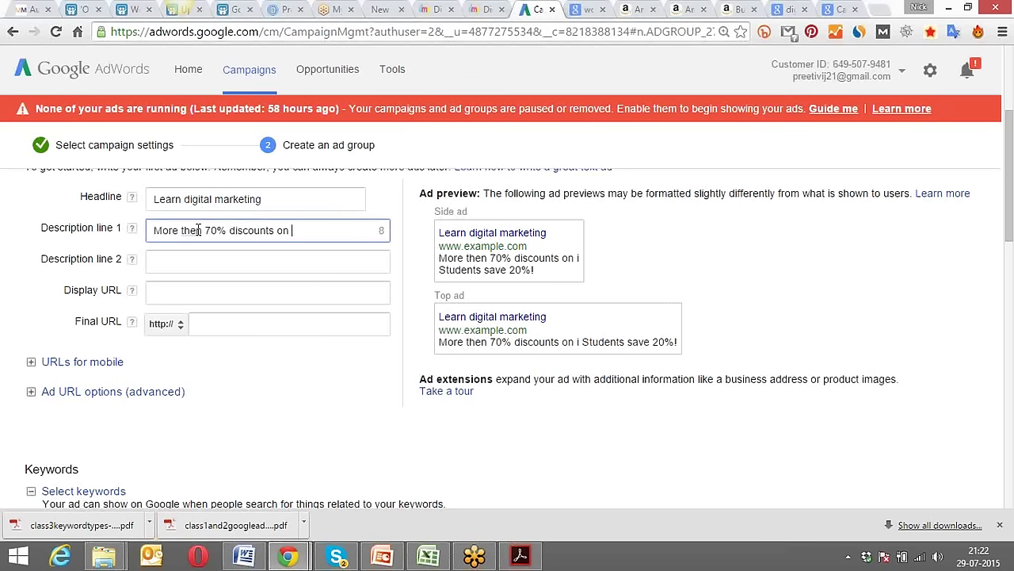
pyautogui.press('BackSpace')
pyautogui.write('our')
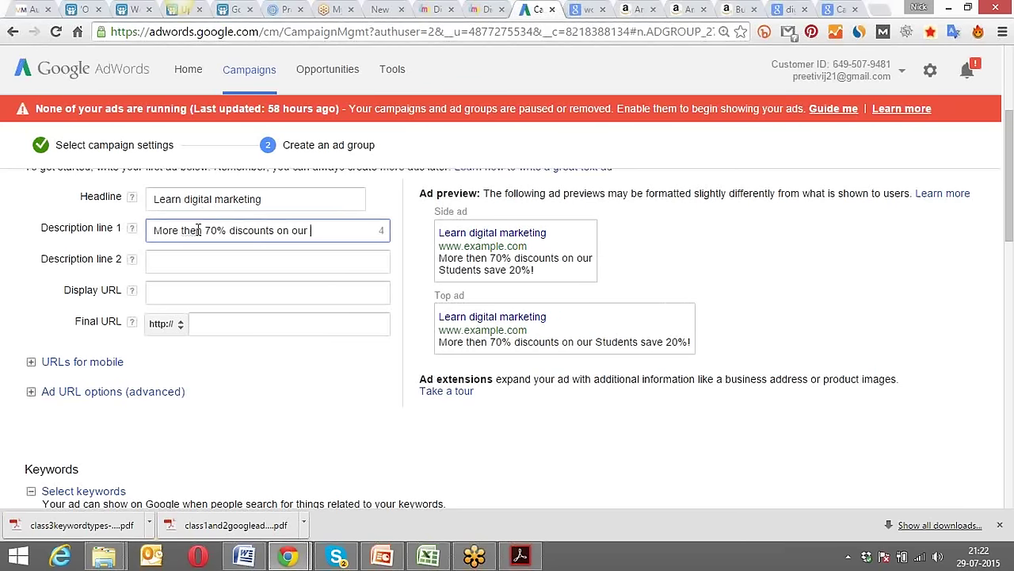
pyautogui.write(' course')
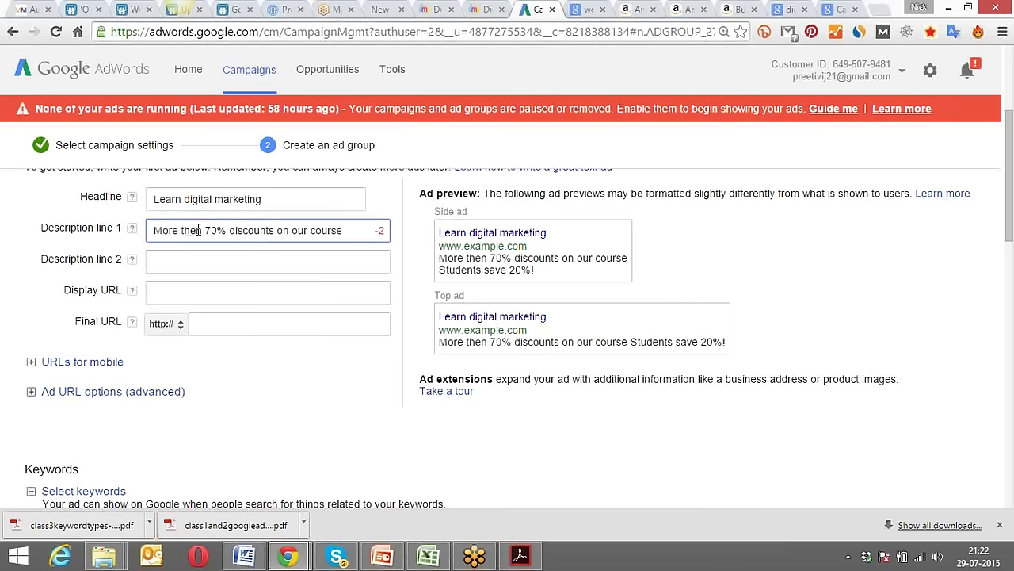
pyautogui.click(309, 230)
pyautogui.press('BackSpace')
pyautogui.press('BackSpace')
pyautogui.press('BackSpace')
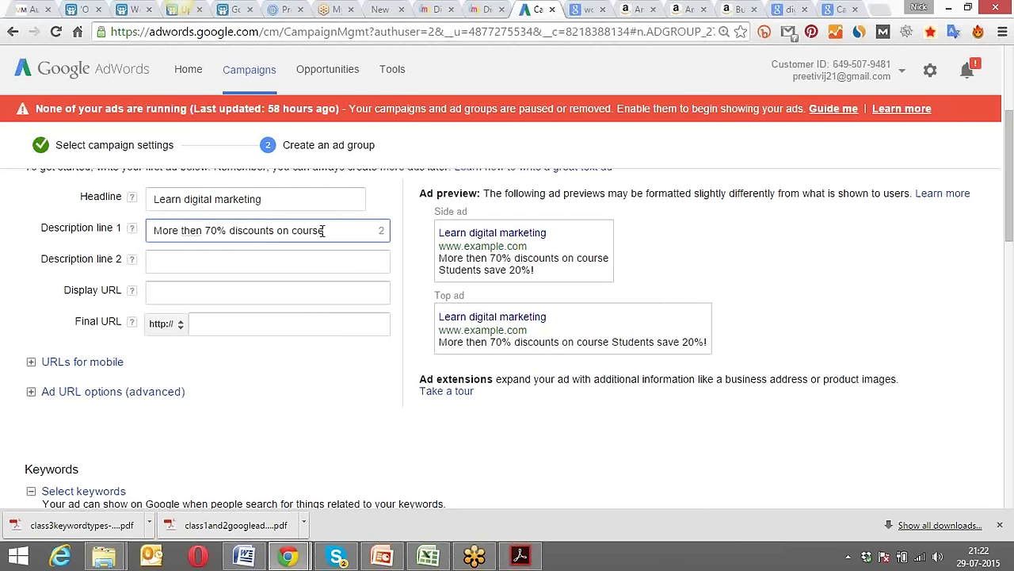
pyautogui.moveTo(325, 230); pyautogui.dragTo(293, 229)
pyautogui.write('training')
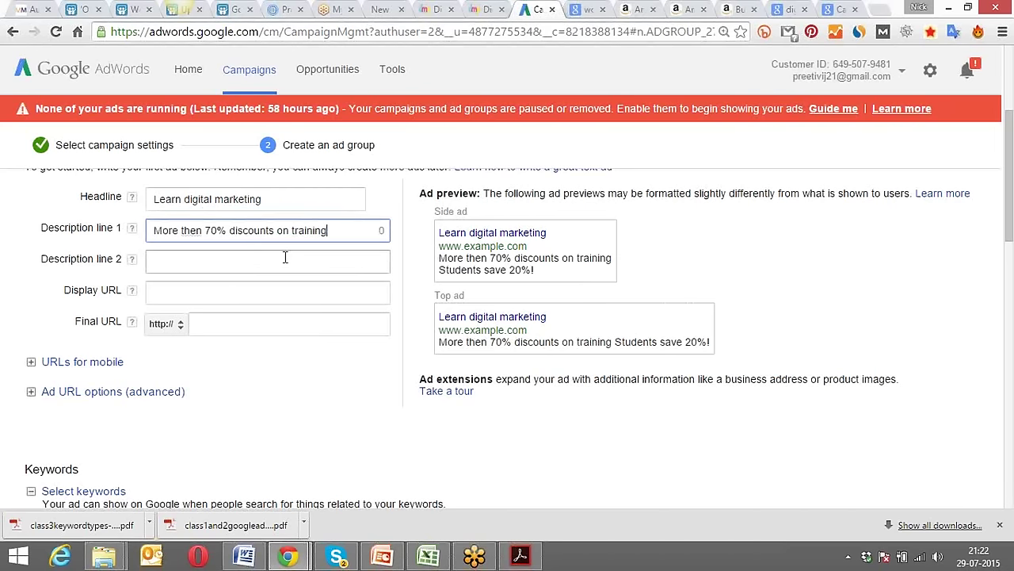
# Enter 'get fre websie and certifications' as description line 2 and review the URL fields.
pyautogui.click(285, 257)
pyautogui.write('get')
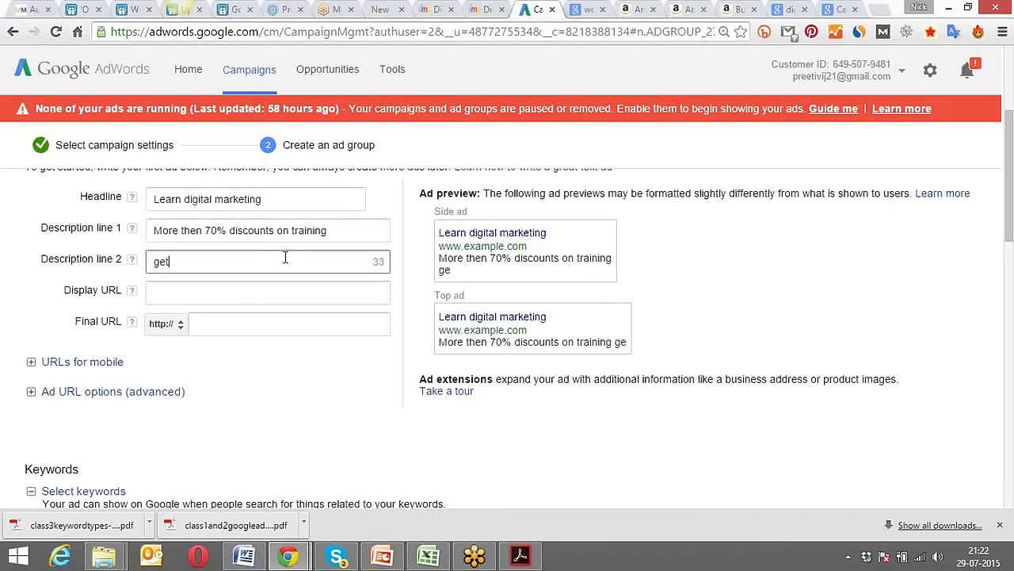
pyautogui.write(' fre web')
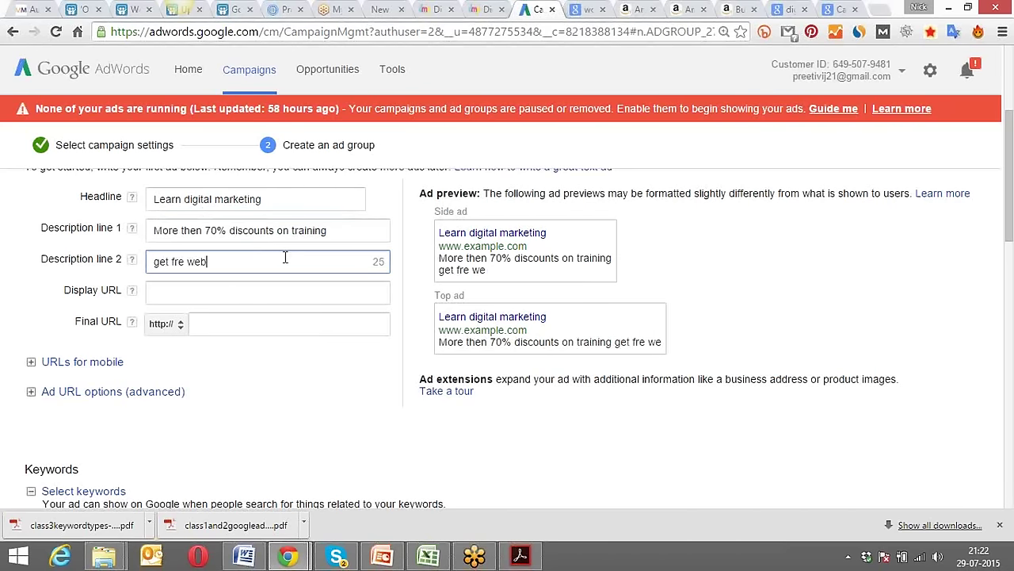
pyautogui.write('sie and ce')
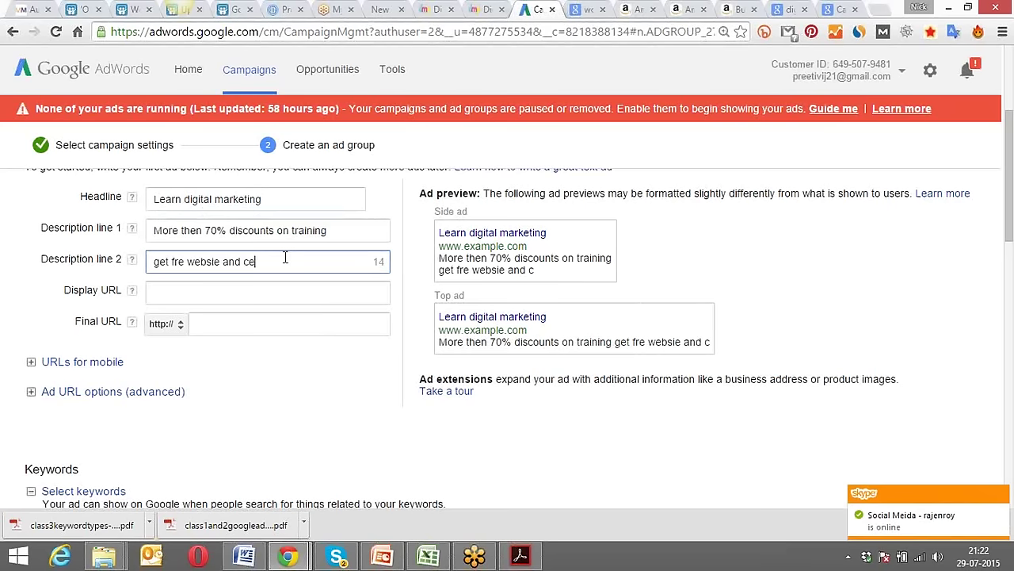
pyautogui.write('rtifications')
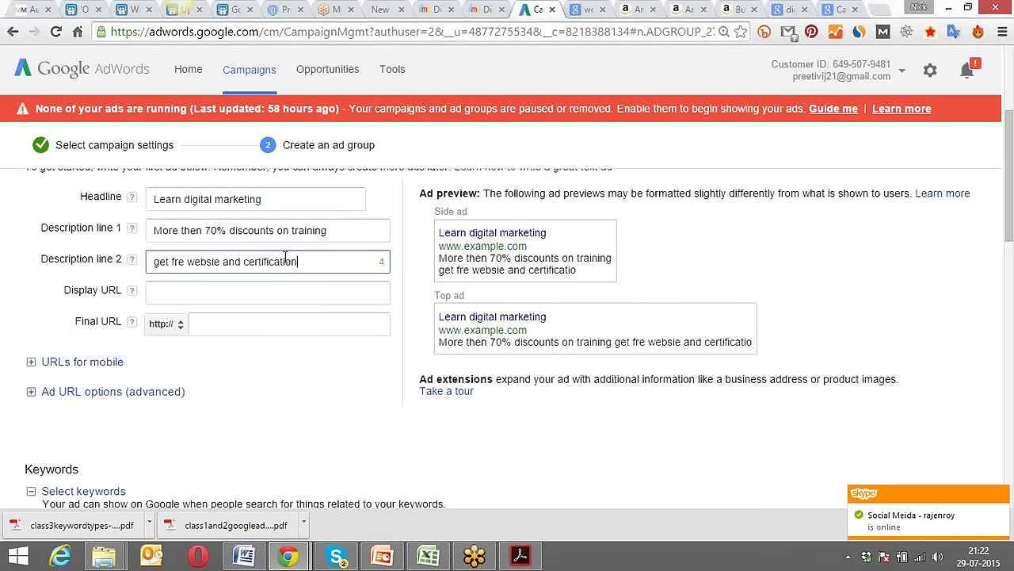
pyautogui.click(254, 290)
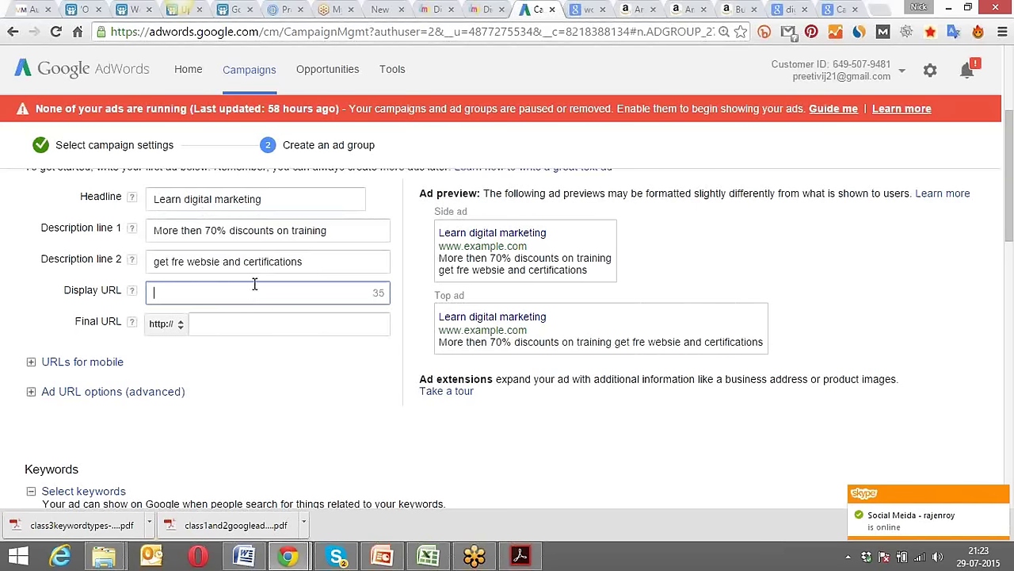
pyautogui.click(277, 324)
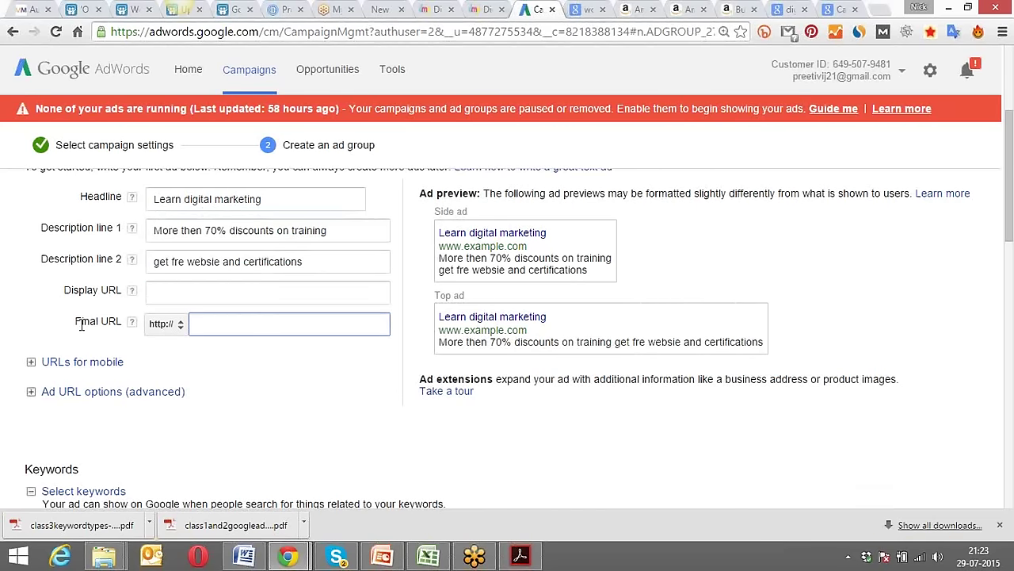
pyautogui.moveTo(75, 319); pyautogui.dragTo(116, 316)
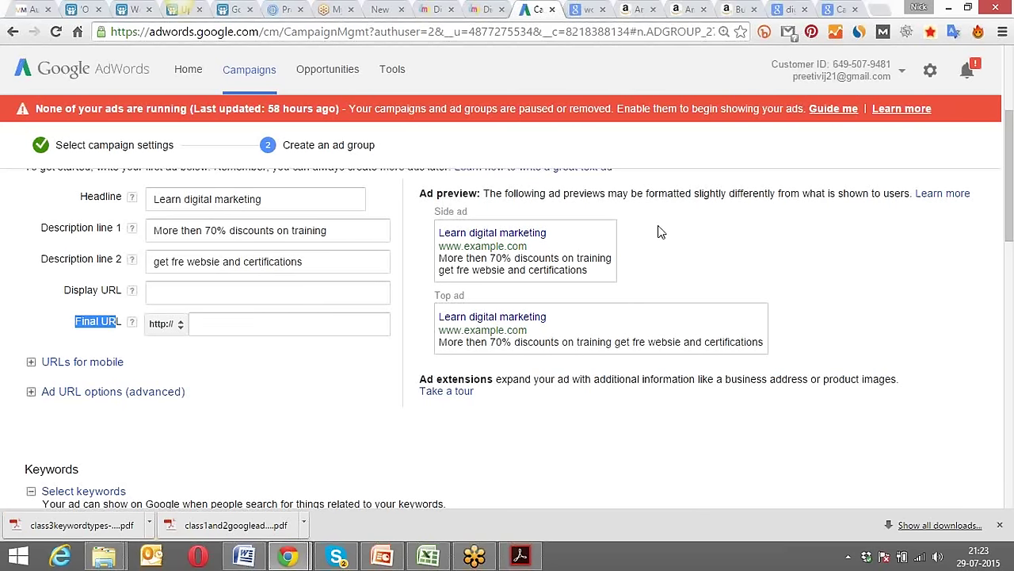
# Load instapage.com in the Google Images tab.
pyautogui.click(833, 8)
pyautogui.click(648, 34)
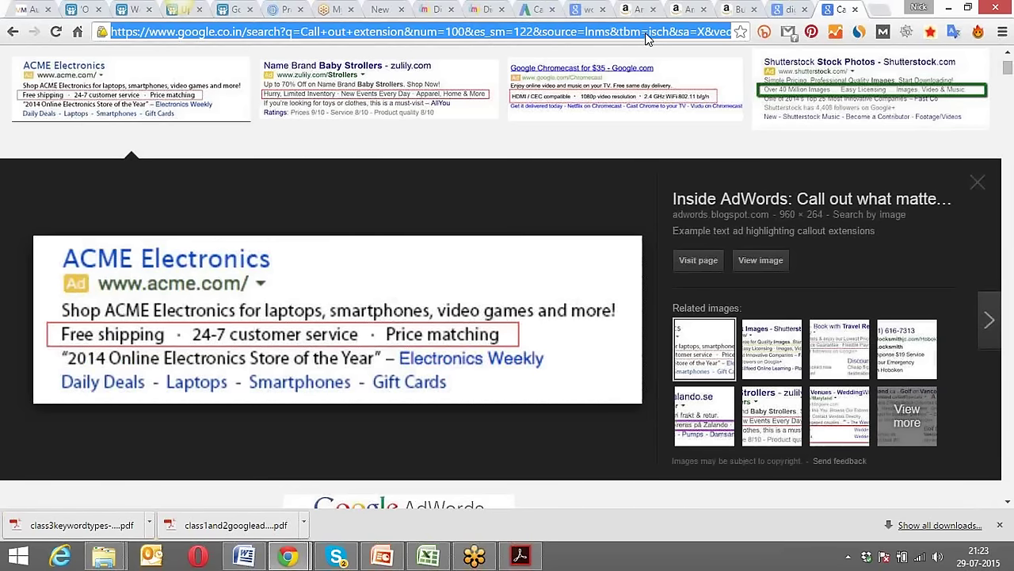
pyautogui.write('inte')
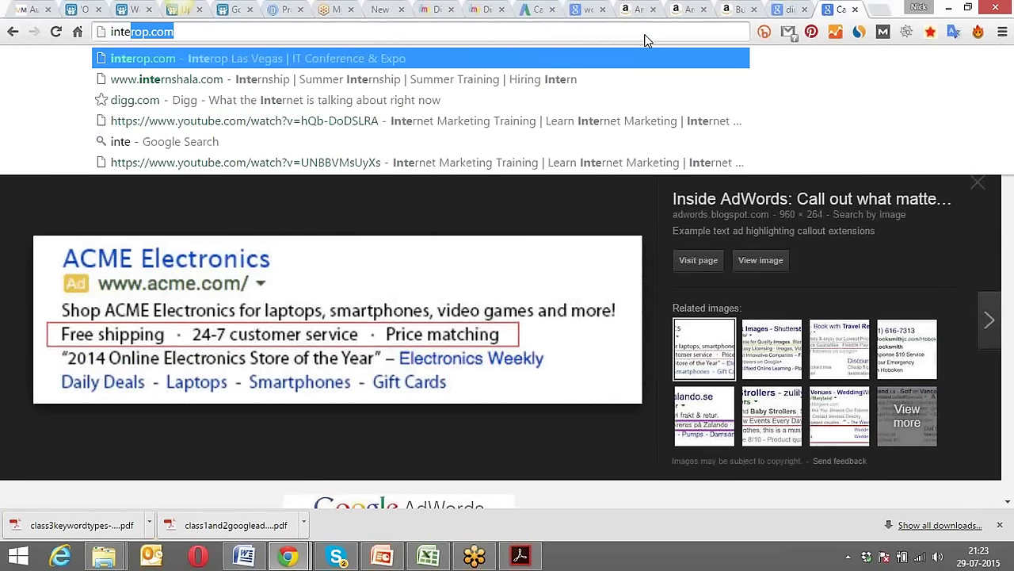
pyautogui.press('BackSpace')
pyautogui.press('BackSpace')
pyautogui.press('BackSpace')
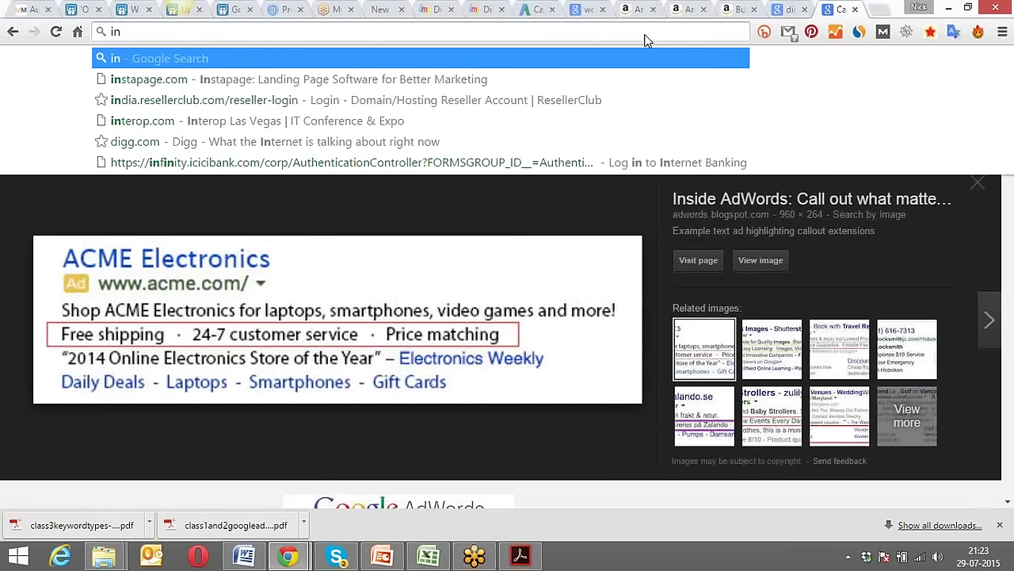
pyautogui.write('stapage.com')
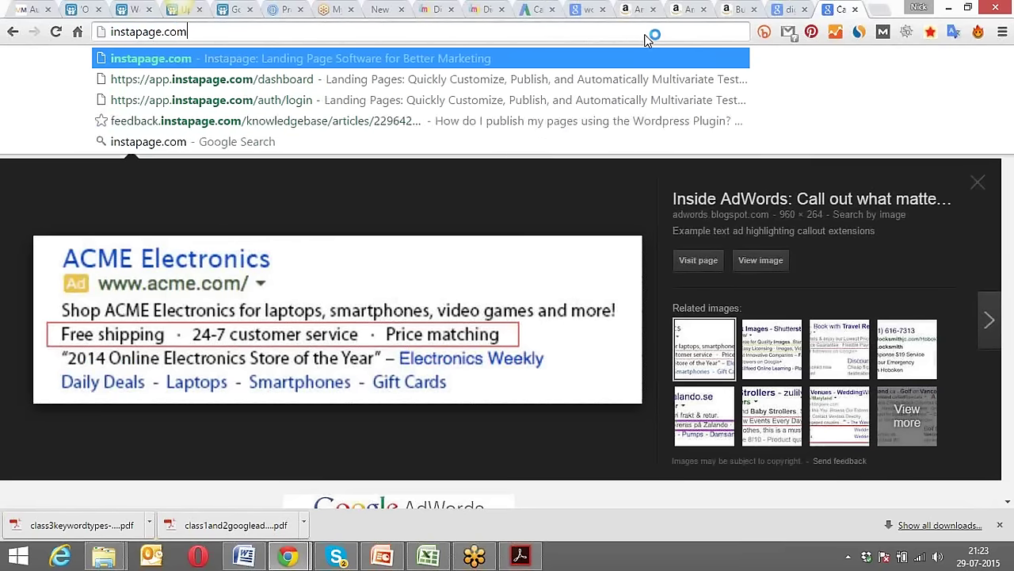
pyautogui.press('Return')
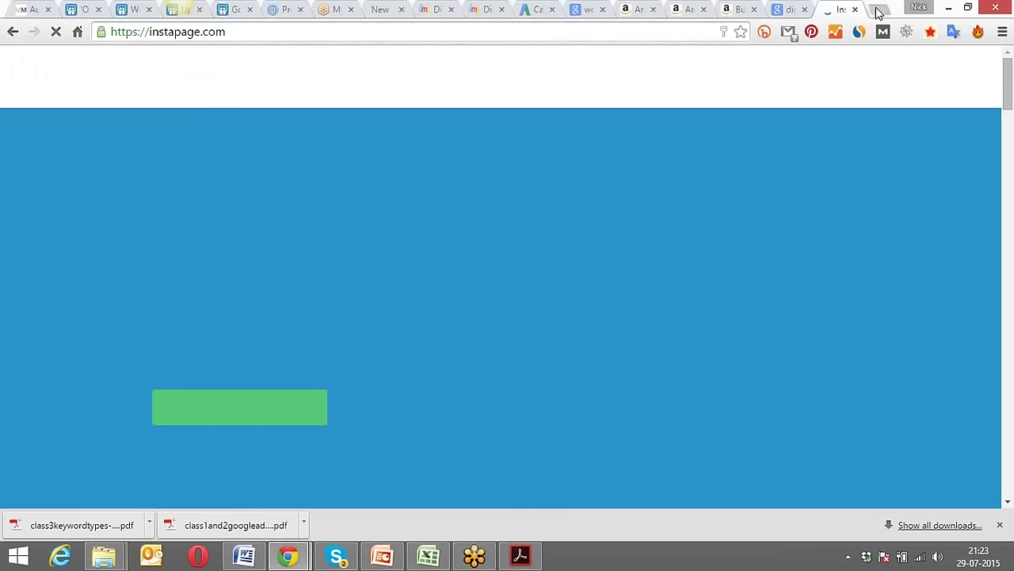
# Open the dmpaathshala digital marketing course page in a new tab.
pyautogui.click(878, 9)
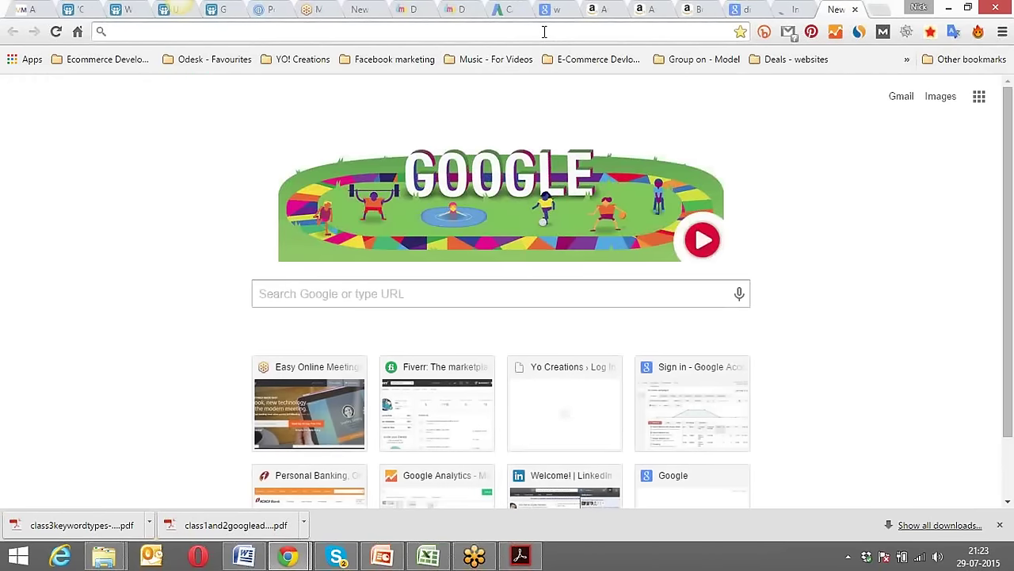
pyautogui.write('dmpaathshala.com')
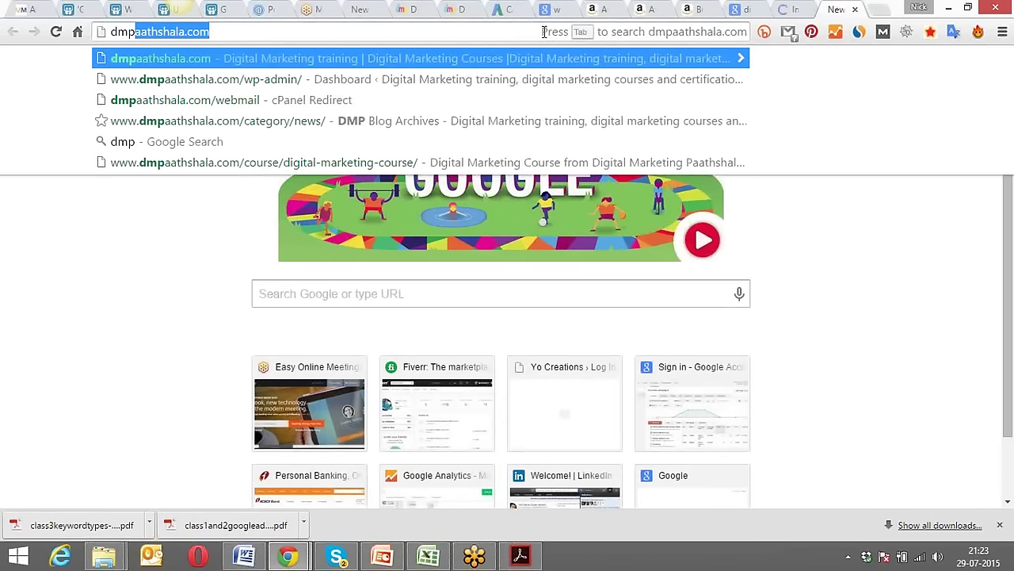
pyautogui.press('Down')
pyautogui.press('Down')
pyautogui.press('Down')
pyautogui.press('Down')
pyautogui.press('Down')
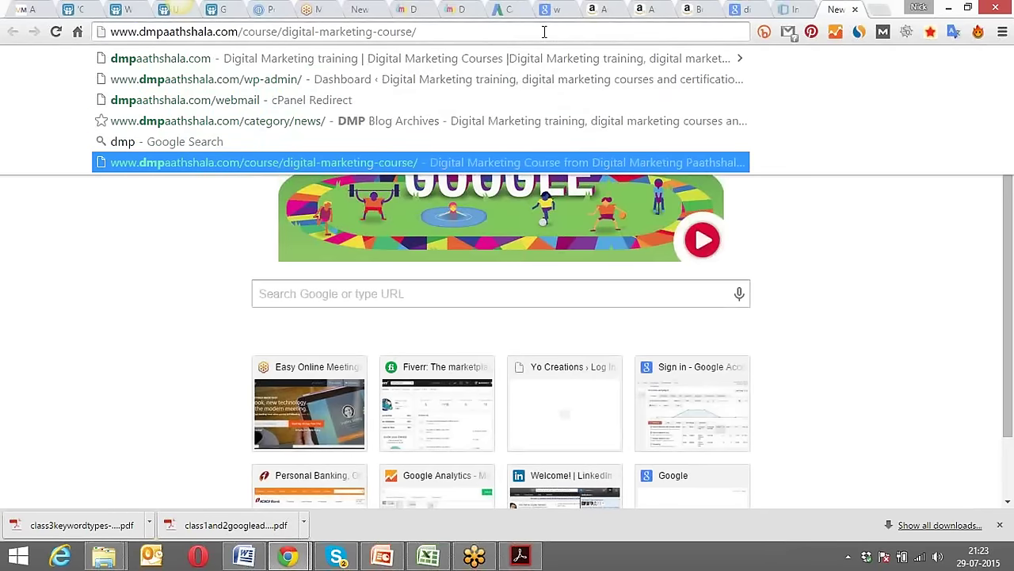
pyautogui.press('Return')
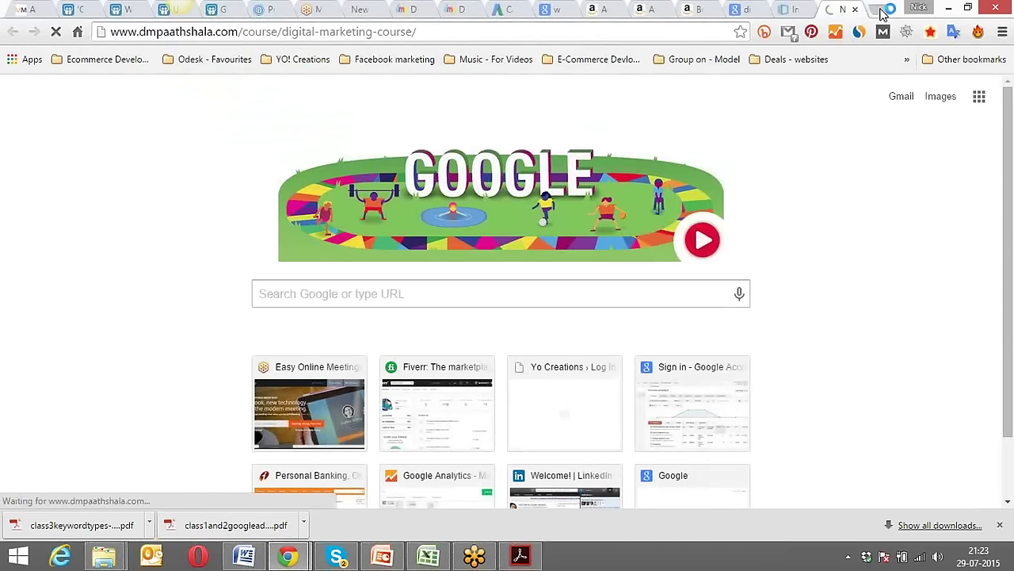
# Load dmpaathshala.com/google-adwords-course-in-ghaziabad in another tab, copy its address, and return to AdWords.
pyautogui.click(882, 11)
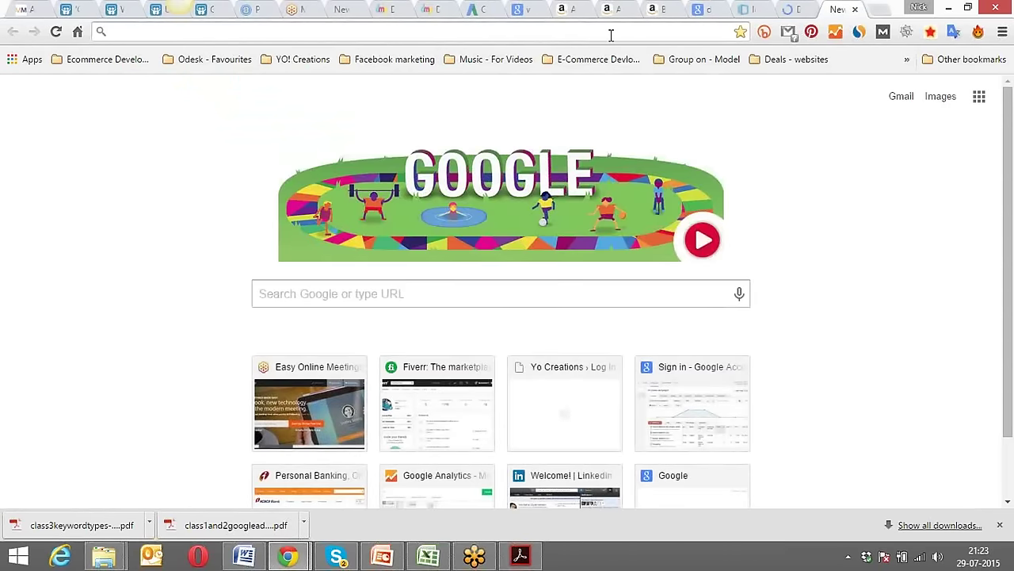
pyautogui.write('dmpa')
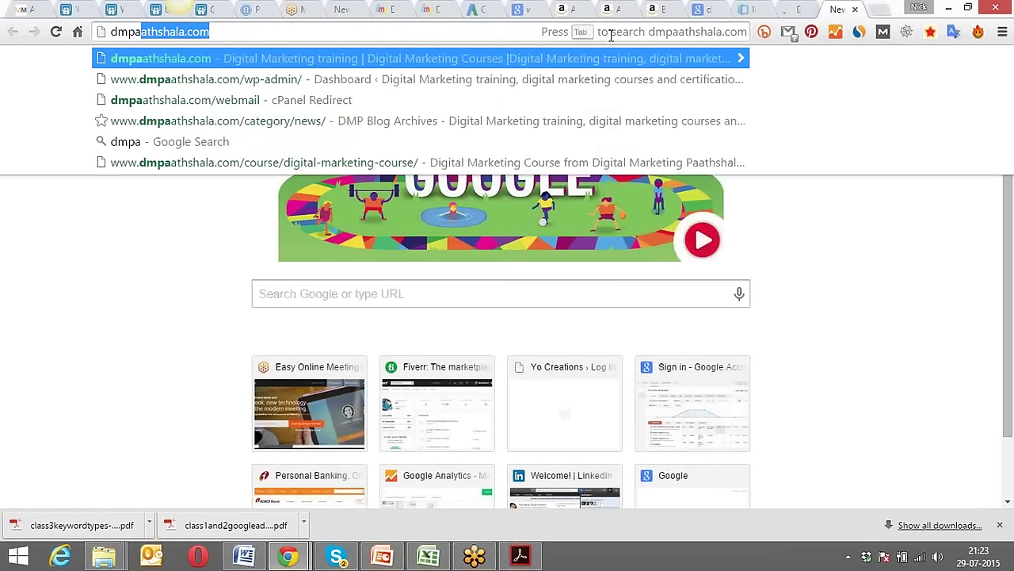
pyautogui.write('athshala.com/goo')
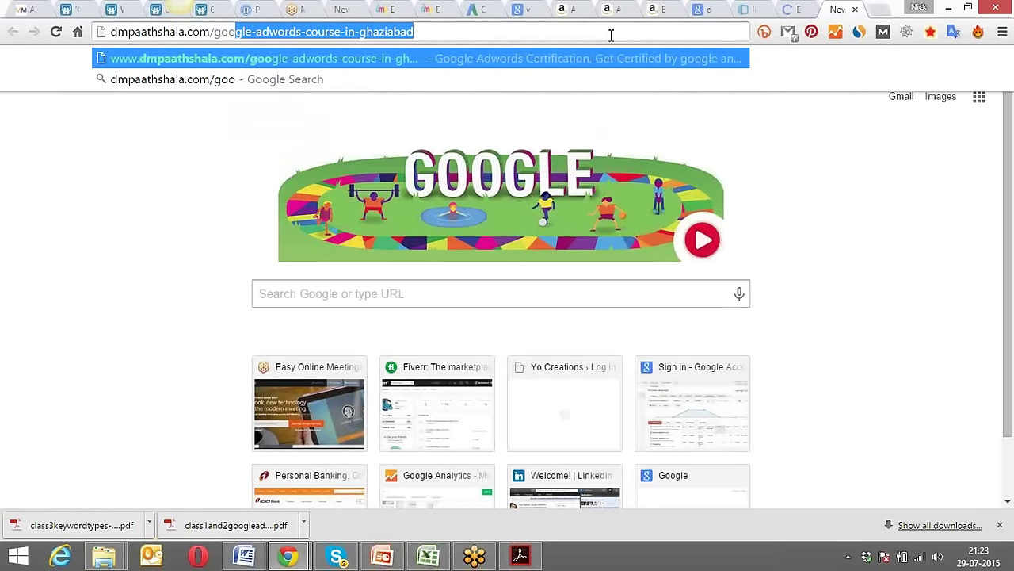
pyautogui.press('Right')
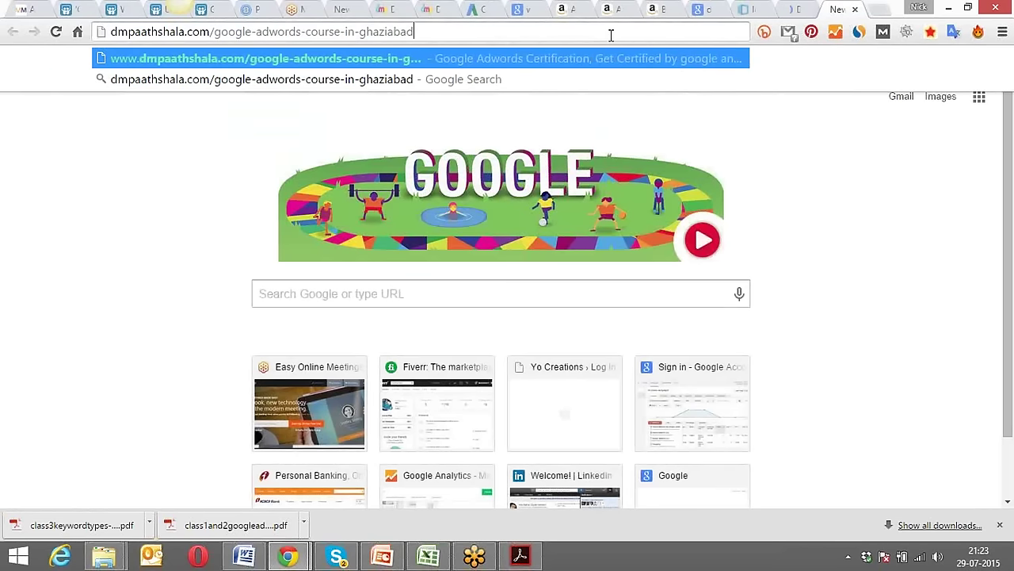
pyautogui.press('Return')
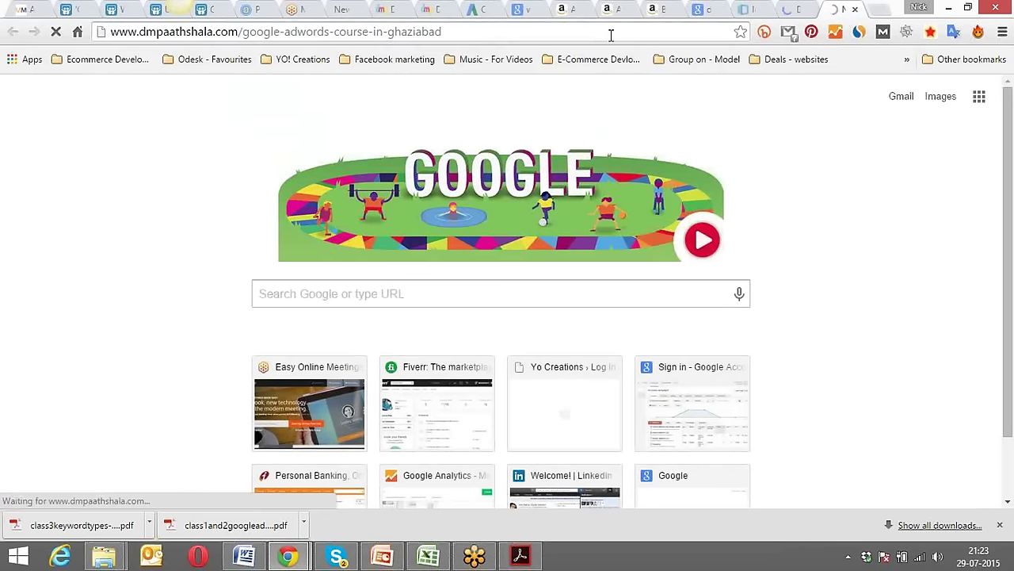
pyautogui.click(611, 35)
pyautogui.hotkey('ctrl', 'c')
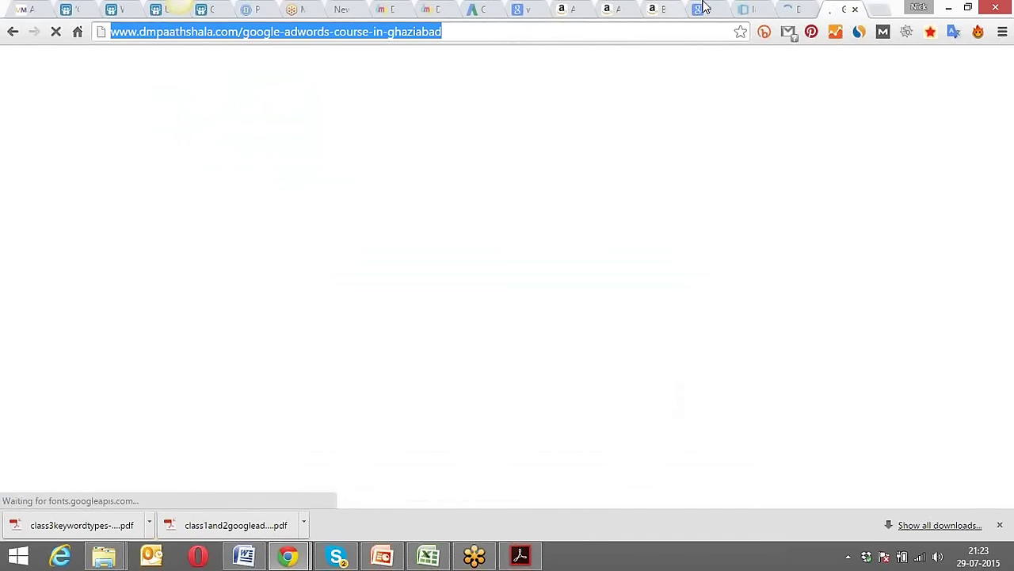
pyautogui.click(475, 8)
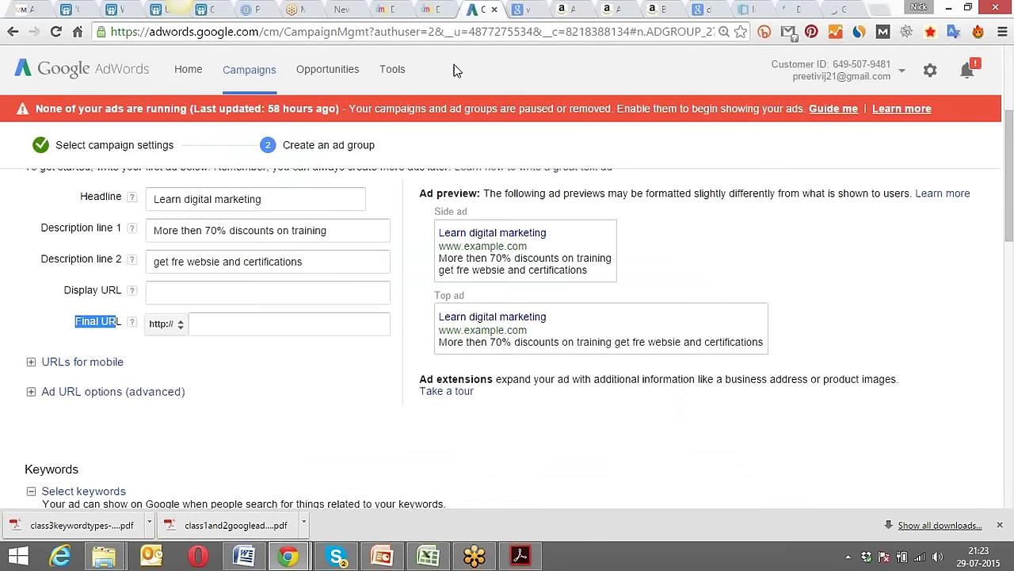
# Paste the course page address as the Final URL and delete the duplicated http prefix.
pyautogui.click(277, 292)
pyautogui.click(271, 325)
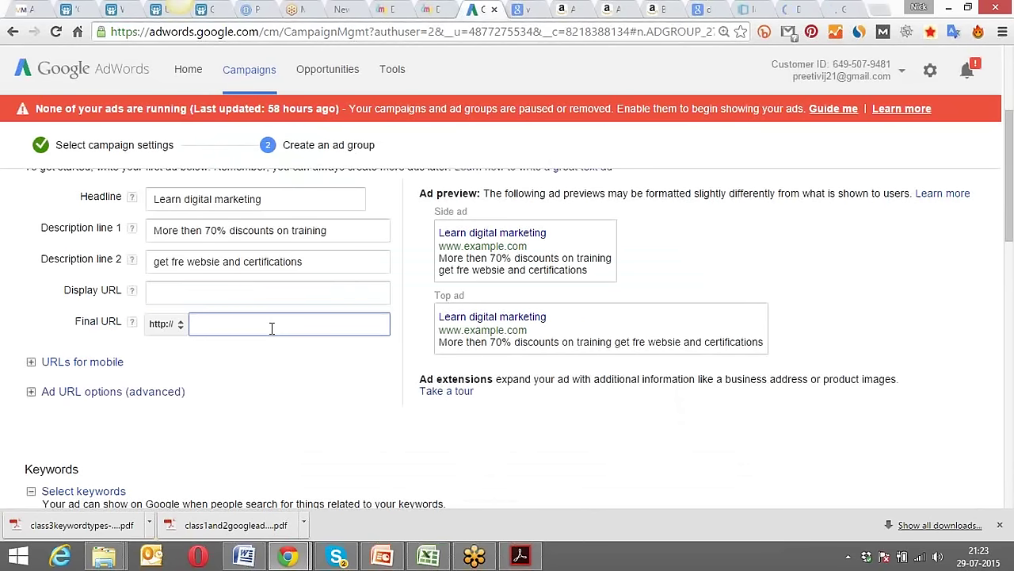
pyautogui.hotkey('ctrl', 'v')
pyautogui.press('Left')
pyautogui.press('Left')
pyautogui.press('Left')
pyautogui.press('Left')
pyautogui.press('Left')
pyautogui.press('Left')
pyautogui.press('Left')
pyautogui.press('Left')
pyautogui.press('Left')
pyautogui.press('Left')
pyautogui.press('Left')
pyautogui.press('Left')
pyautogui.press('Left')
pyautogui.press('Left')
pyautogui.press('Left')
pyautogui.press('Left')
pyautogui.press('Left')
pyautogui.press('Left')
pyautogui.press('Left')
pyautogui.press('Left')
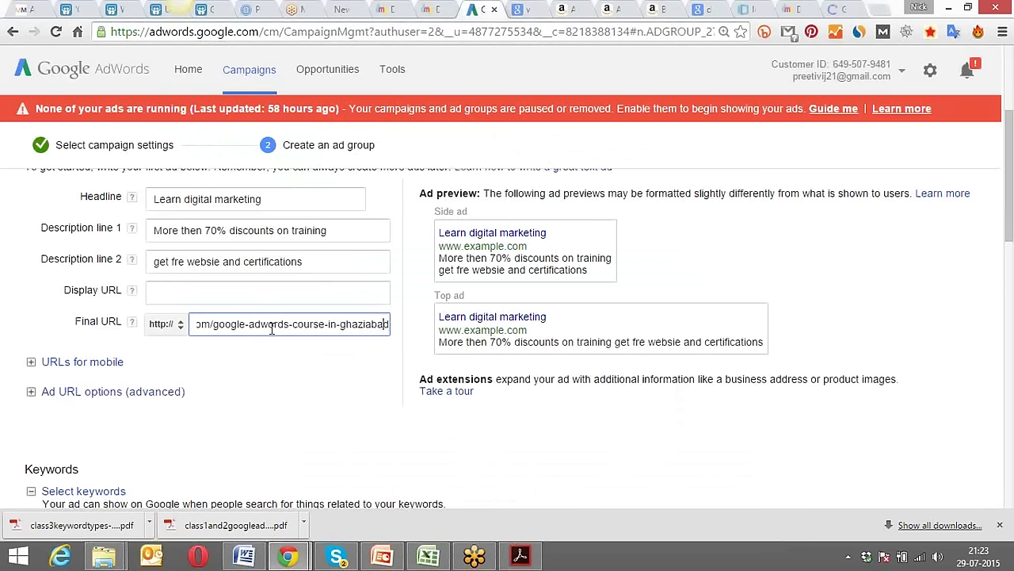
pyautogui.press('Left')
pyautogui.press('Left')
pyautogui.press('Left')
pyautogui.press('Left')
pyautogui.press('Left')
pyautogui.press('Left')
pyautogui.press('Left')
pyautogui.press('Left')
pyautogui.press('Left')
pyautogui.press('Left')
pyautogui.press('Left')
pyautogui.press('Left')
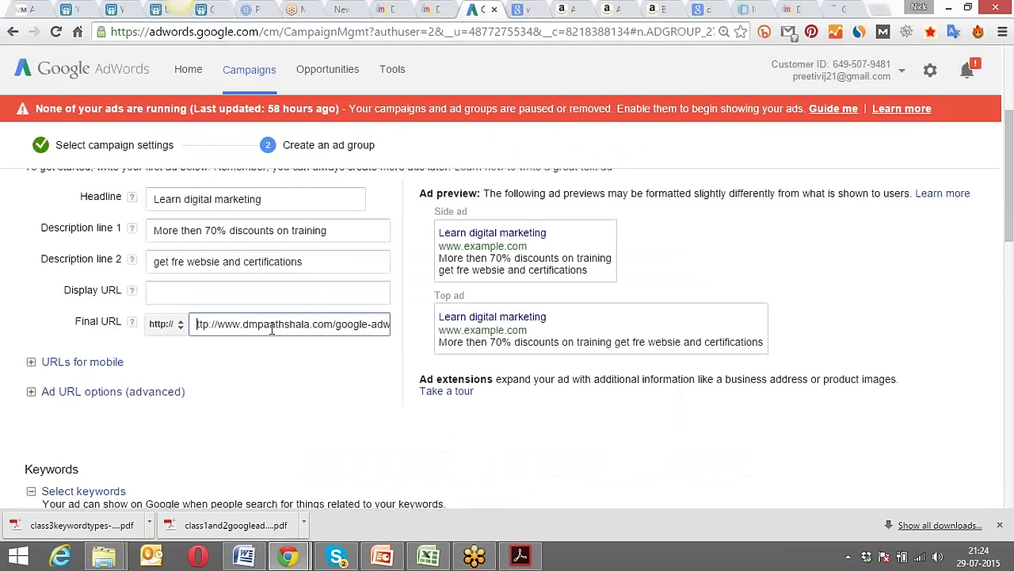
pyautogui.press('Delete')
pyautogui.press('Delete')
pyautogui.press('Delete')
pyautogui.press('Delete')
pyautogui.press('Delete')
pyautogui.press('Delete')
pyautogui.press('Delete')
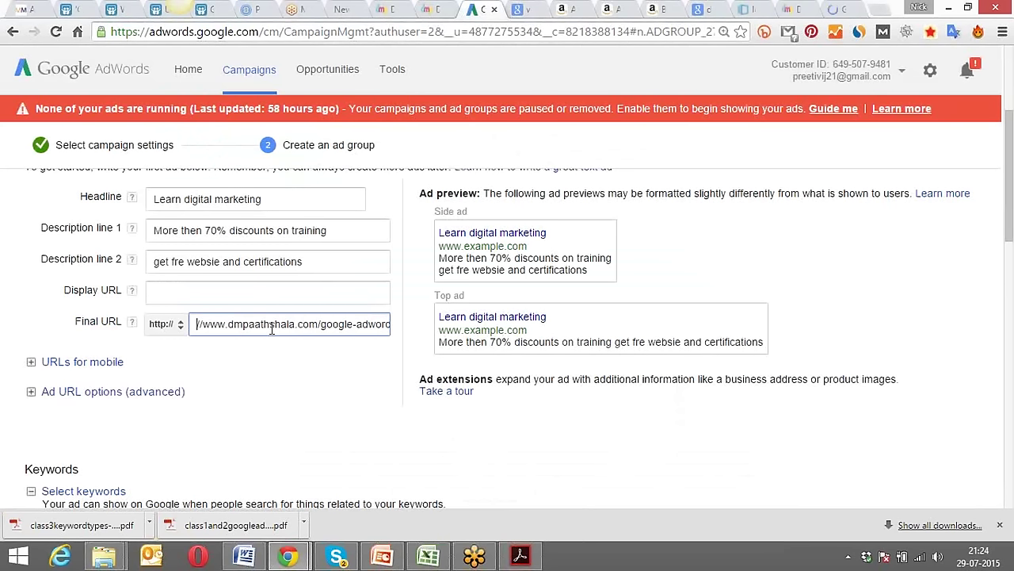
pyautogui.click(285, 291)
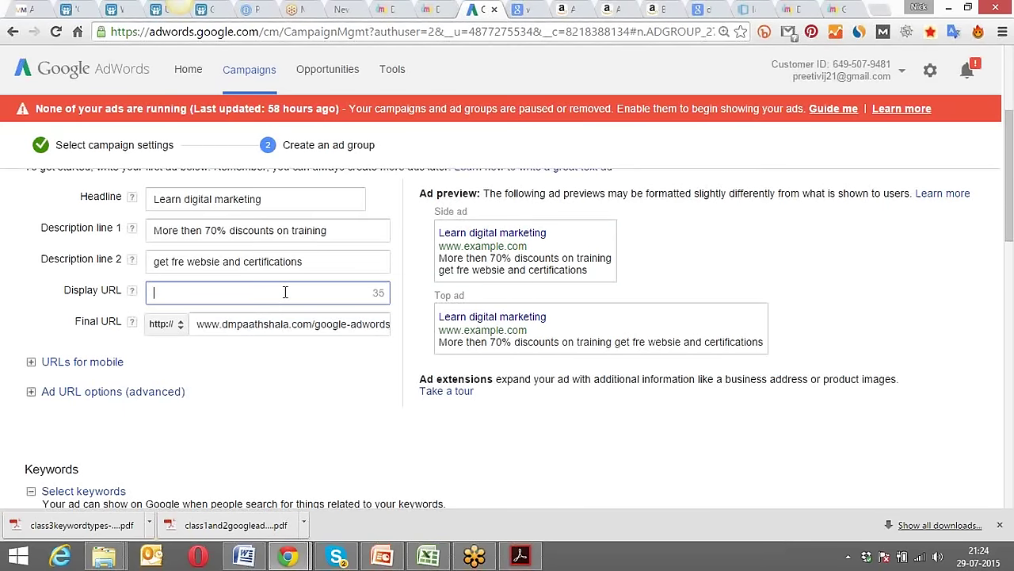
# Paste the course address as Display URL, trim it back to .com/, and append 'digital'.
pyautogui.hotkey('ctrl', 'v')
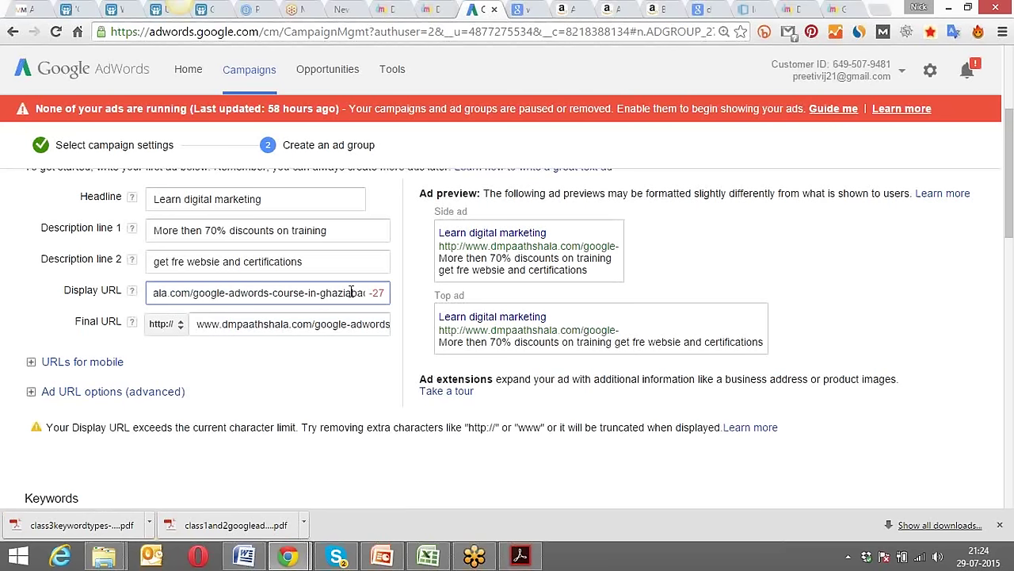
pyautogui.press('End')
pyautogui.press('BackSpace')
pyautogui.press('BackSpace')
pyautogui.press('BackSpace')
pyautogui.press('BackSpace')
pyautogui.press('BackSpace')
pyautogui.press('BackSpace')
pyautogui.press('BackSpace')
pyautogui.press('BackSpace')
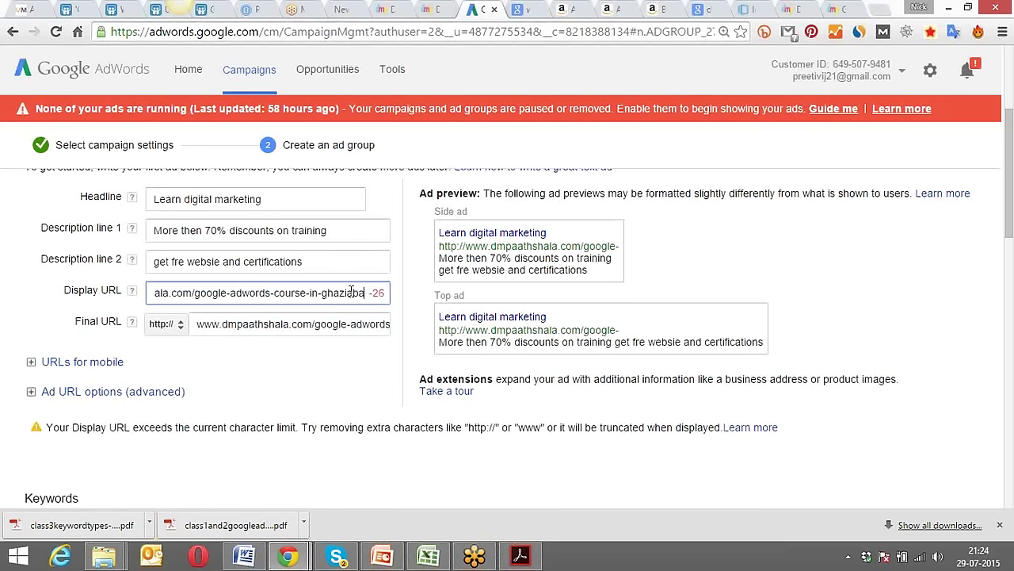
pyautogui.press('BackSpace')
pyautogui.press('BackSpace')
pyautogui.press('BackSpace')
pyautogui.press('BackSpace')
pyautogui.press('BackSpace')
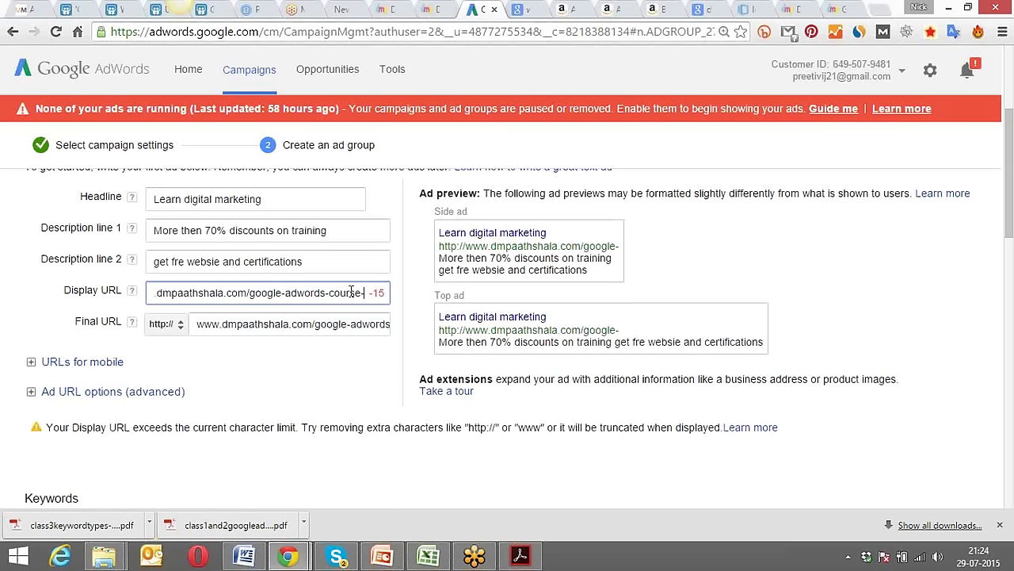
pyautogui.press('BackSpace')
pyautogui.press('BackSpace')
pyautogui.press('BackSpace')
pyautogui.press('BackSpace')
pyautogui.press('BackSpace')
pyautogui.press('BackSpace')
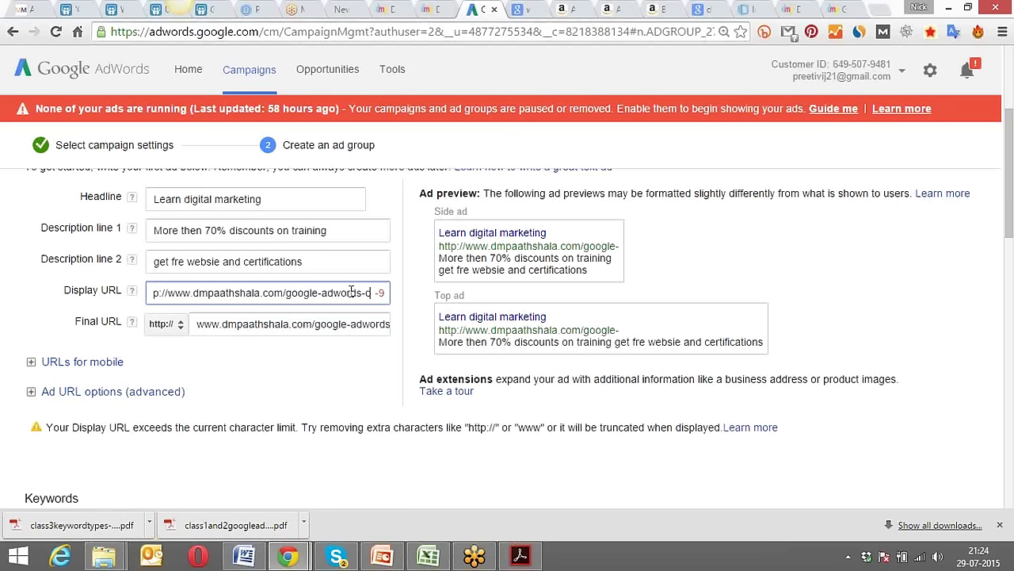
pyautogui.press('BackSpace')
pyautogui.press('BackSpace')
pyautogui.press('BackSpace')
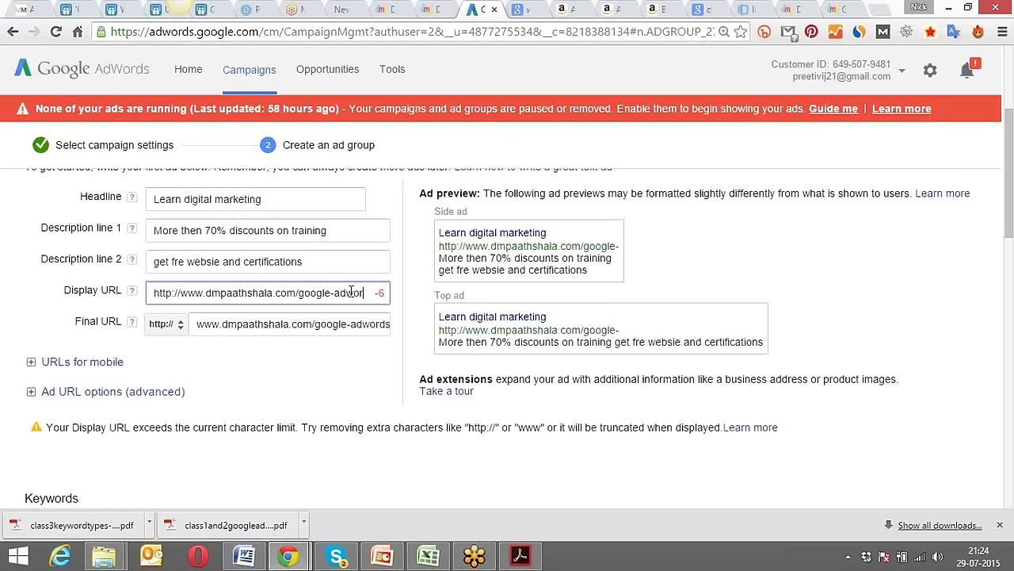
pyautogui.press('BackSpace')
pyautogui.press('BackSpace')
pyautogui.press('BackSpace')
pyautogui.press('BackSpace')
pyautogui.press('BackSpace')
pyautogui.press('BackSpace')
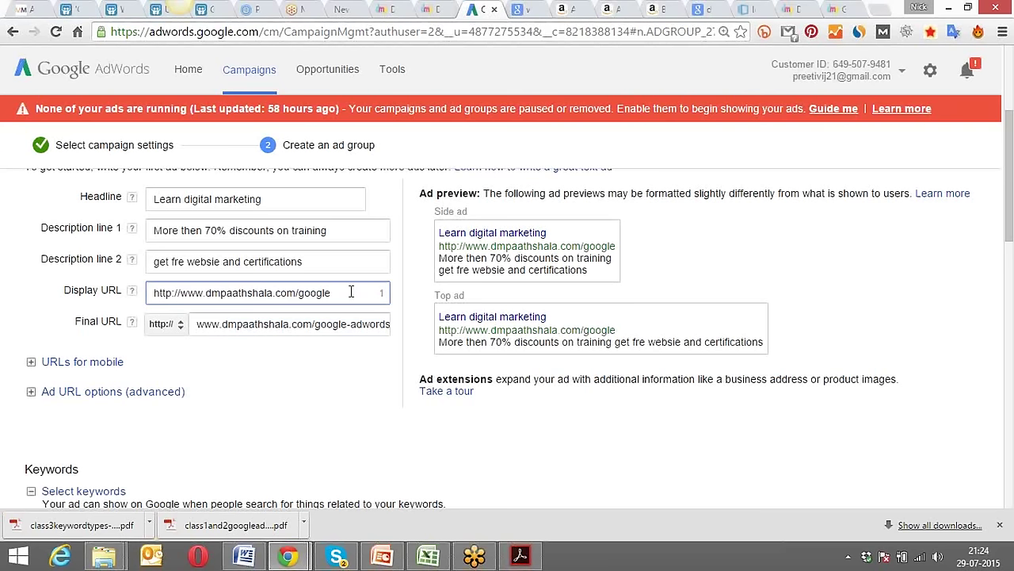
pyautogui.press('BackSpace')
pyautogui.press('BackSpace')
pyautogui.press('BackSpace')
pyautogui.press('BackSpace')
pyautogui.press('BackSpace')
pyautogui.press('BackSpace')
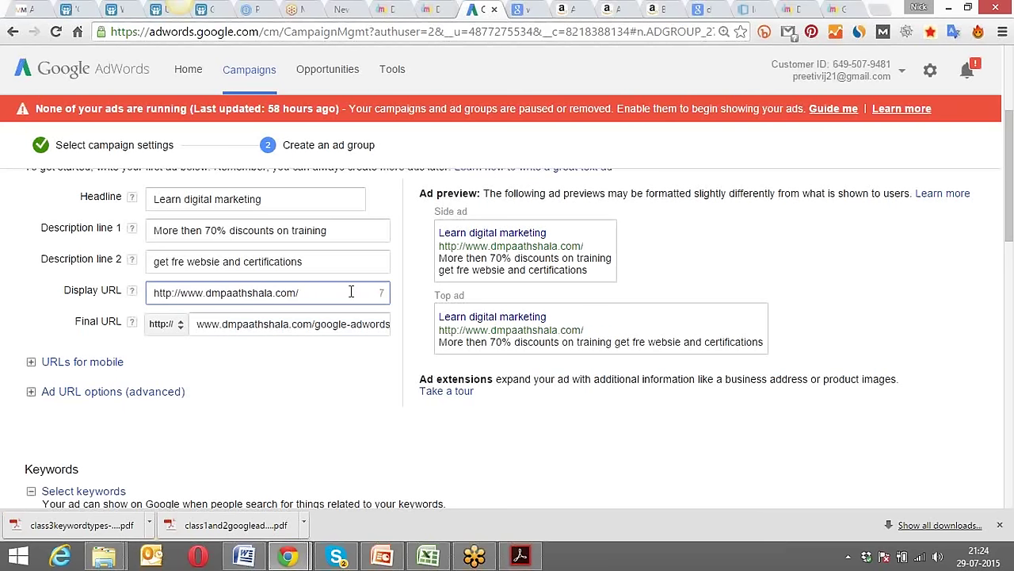
pyautogui.write('digital')
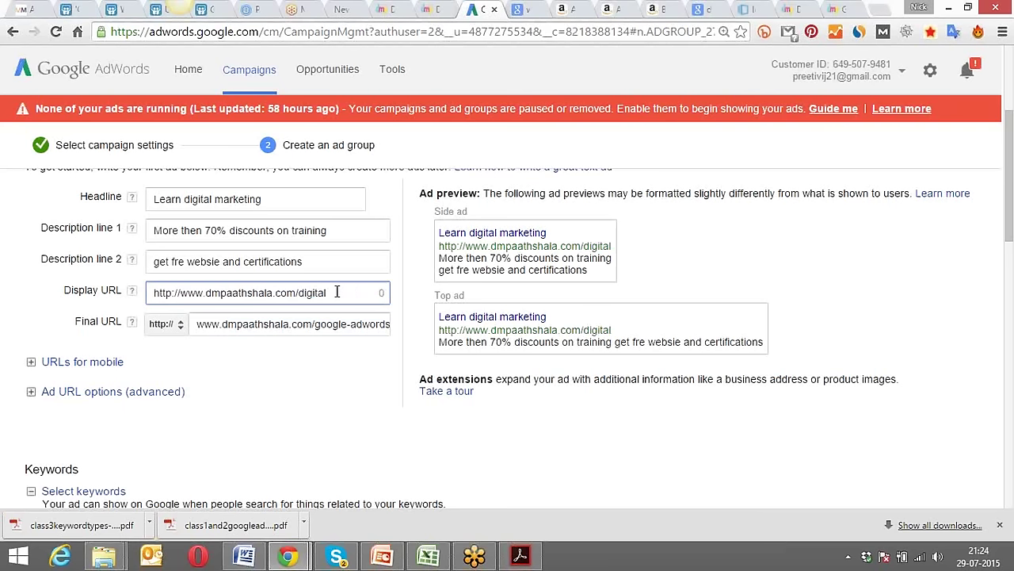
# Compare the Display URL and Final URL domains, then expand the 'URLs for mobile' option.
pyautogui.click(242, 324)
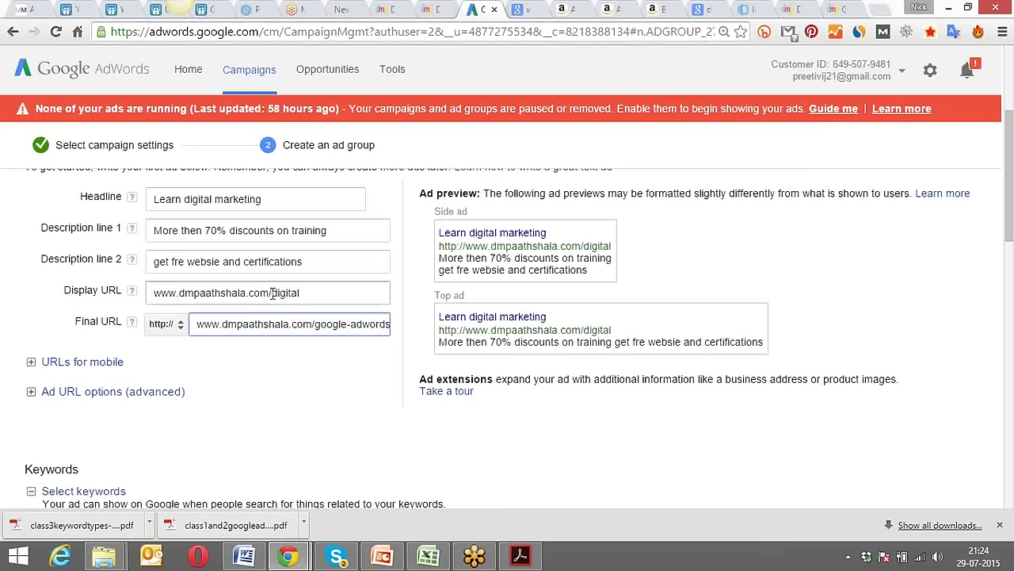
pyautogui.click(272, 293)
pyautogui.moveTo(272, 293); pyautogui.dragTo(196, 323)
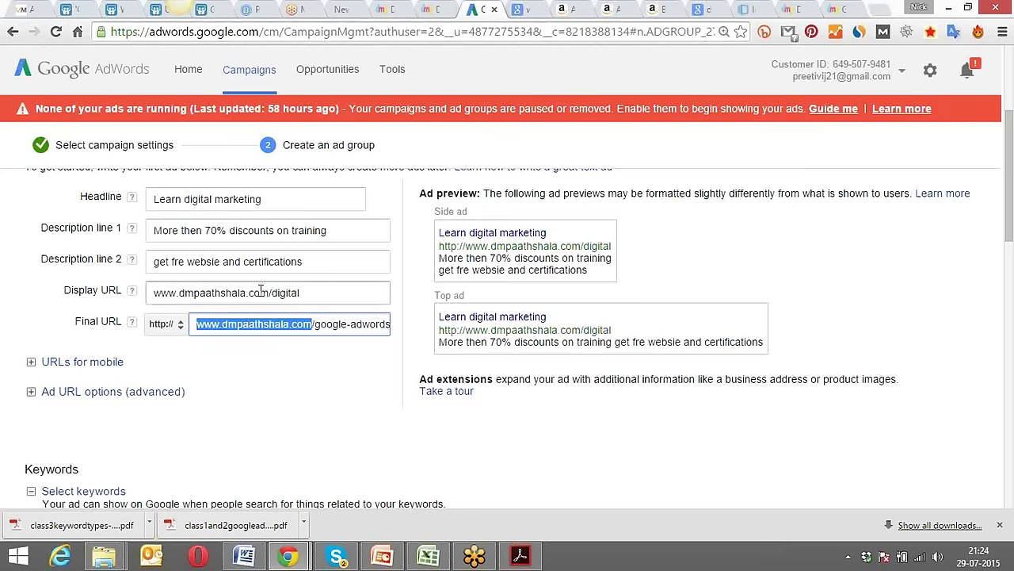
pyautogui.moveTo(270, 293); pyautogui.dragTo(153, 298)
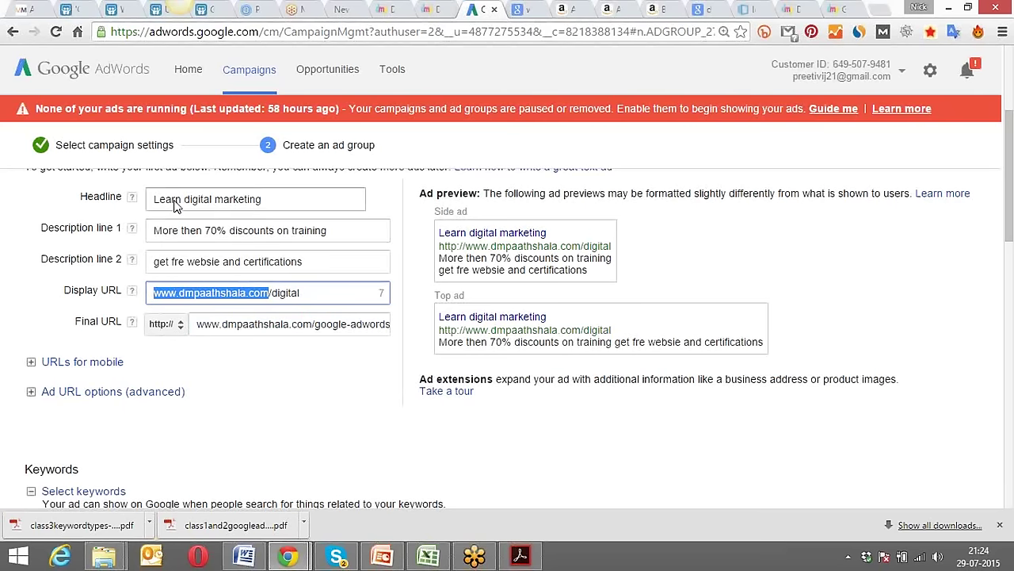
pyautogui.click(196, 324)
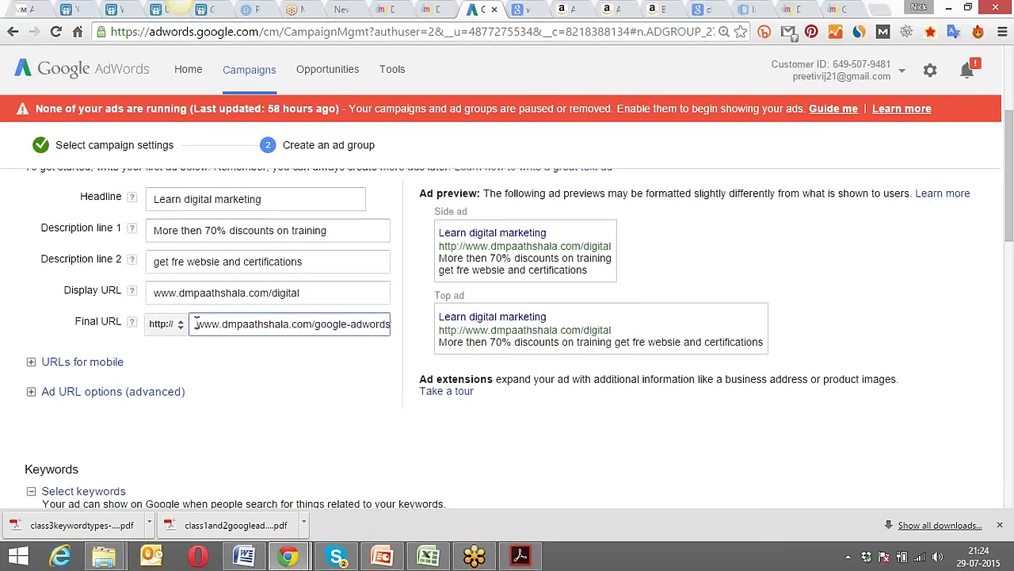
pyautogui.moveTo(196, 324); pyautogui.dragTo(398, 322)
pyautogui.hotkey('ctrl', 'c')
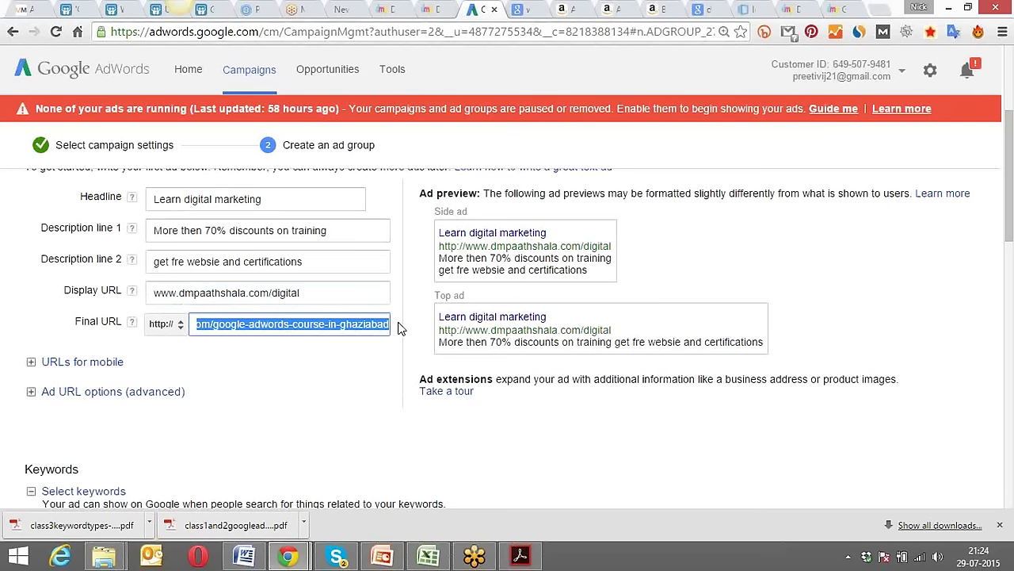
pyautogui.click(399, 323)
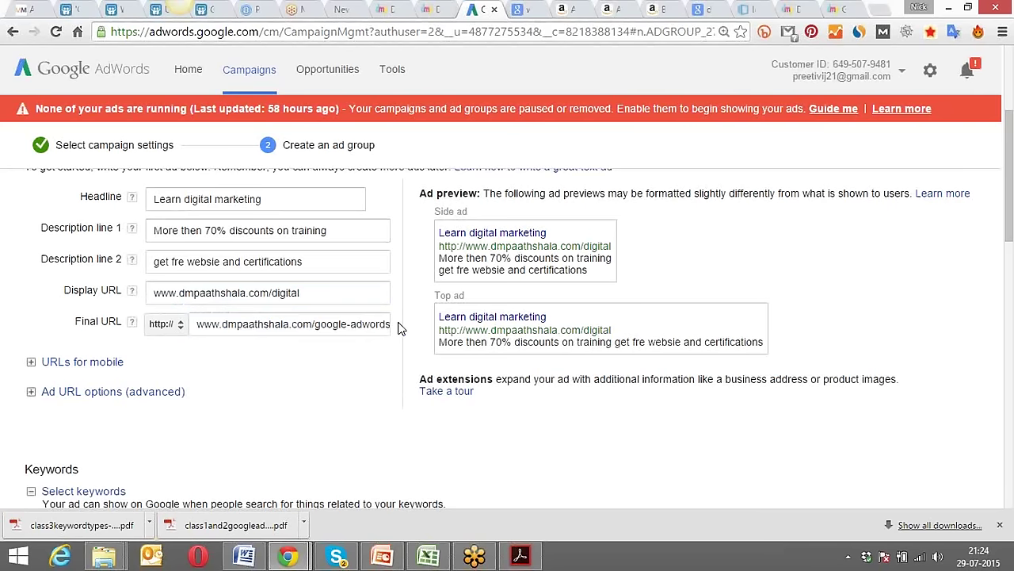
pyautogui.click(91, 363)
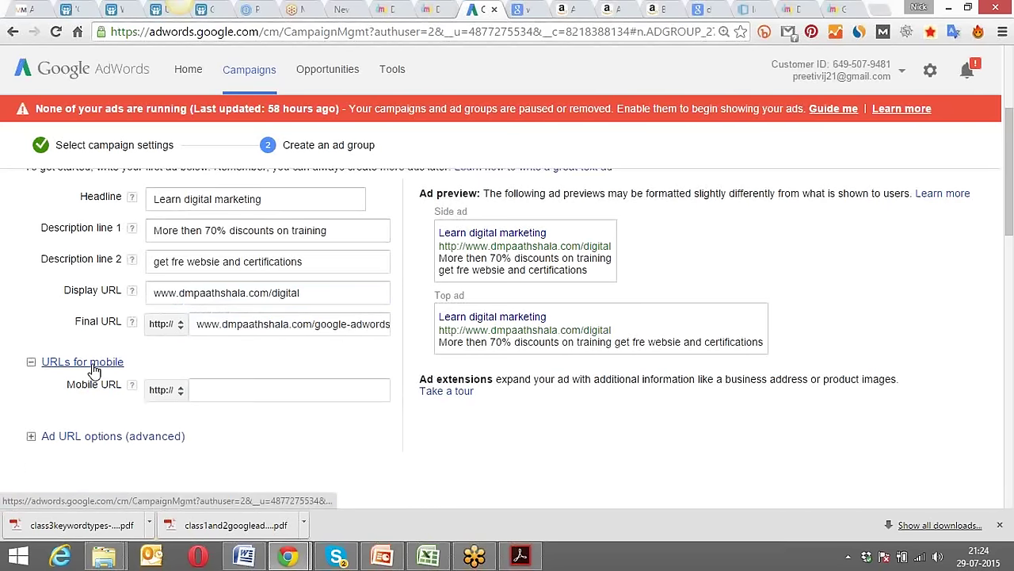
pyautogui.click(180, 393)
pyautogui.click(311, 389)
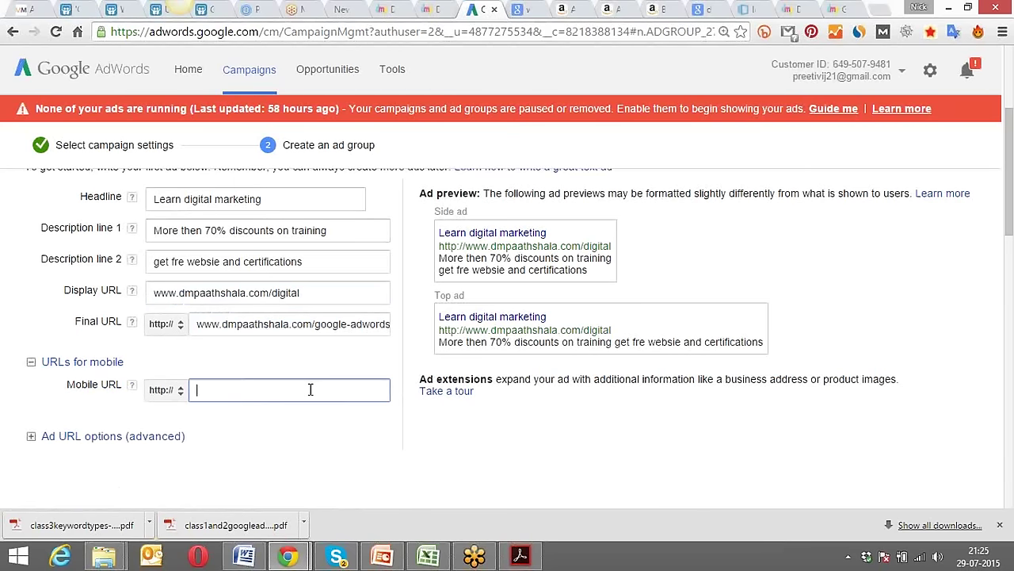
pyautogui.hotkey('ctrl', 'v')
pyautogui.click(268, 326)
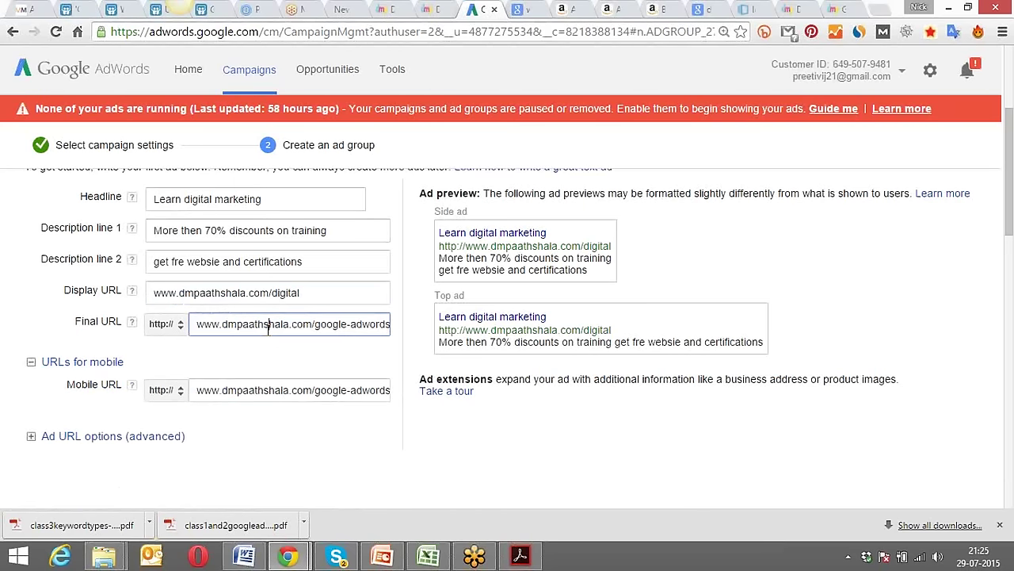
pyautogui.hotkey('ctrl', 'a')
pyautogui.click(266, 392)
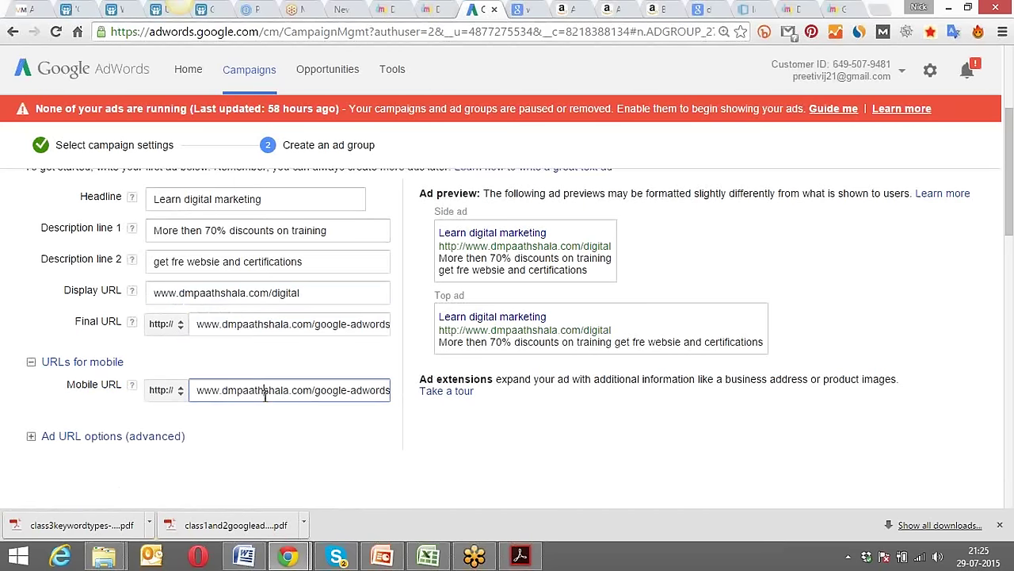
pyautogui.hotkey('ctrl', 'a')
pyautogui.hotkey('ctrl', 'v')
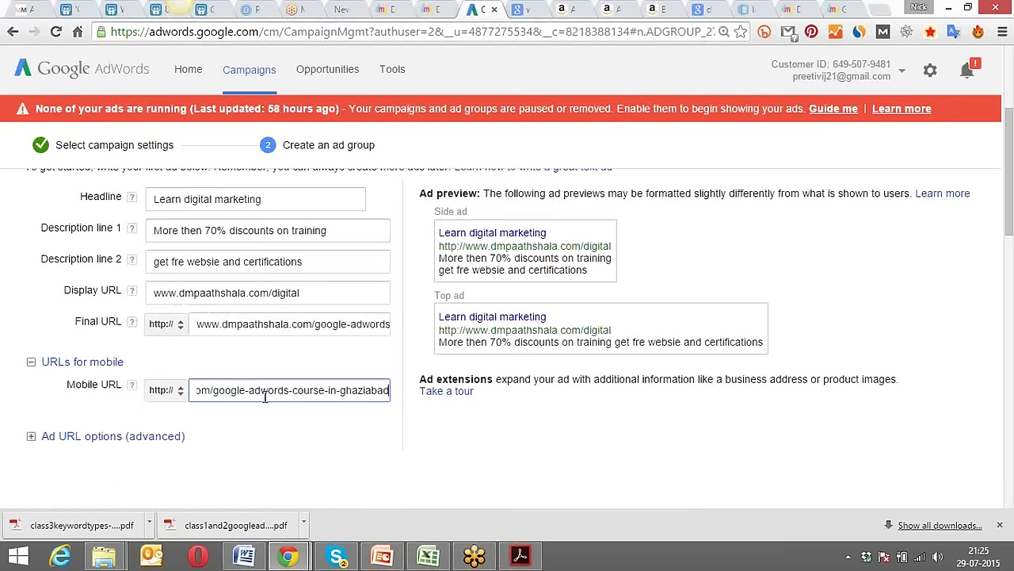
pyautogui.press('Left')
pyautogui.press('Left')
pyautogui.press('Left')
pyautogui.press('Left')
pyautogui.press('Left')
pyautogui.press('Left')
pyautogui.press('Left')
pyautogui.press('Left')
pyautogui.press('Left')
pyautogui.press('Left')
pyautogui.press('Left')
pyautogui.press('Left')
pyautogui.press('Left')
pyautogui.press('Left')
pyautogui.press('Left')
pyautogui.press('Left')
pyautogui.press('Left')
pyautogui.press('Left')
pyautogui.press('Left')
pyautogui.press('Left')
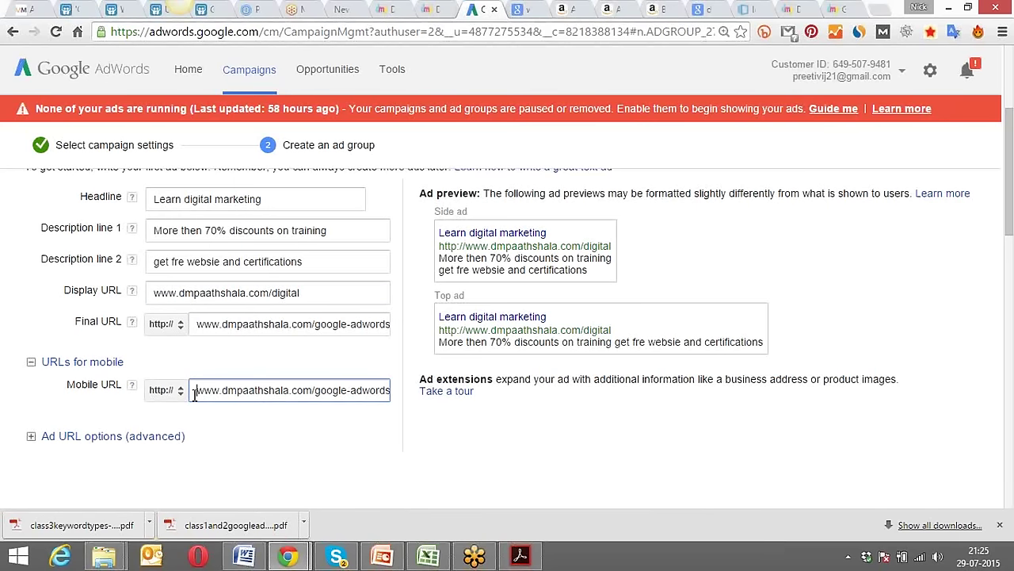
pyautogui.click(111, 390)
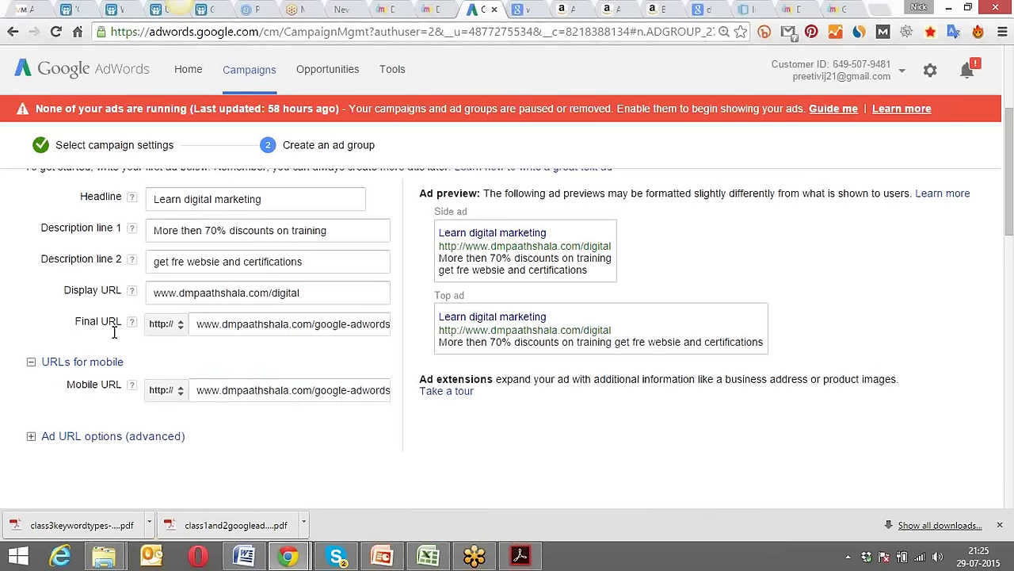
pyautogui.moveTo(124, 321); pyautogui.dragTo(70, 324)
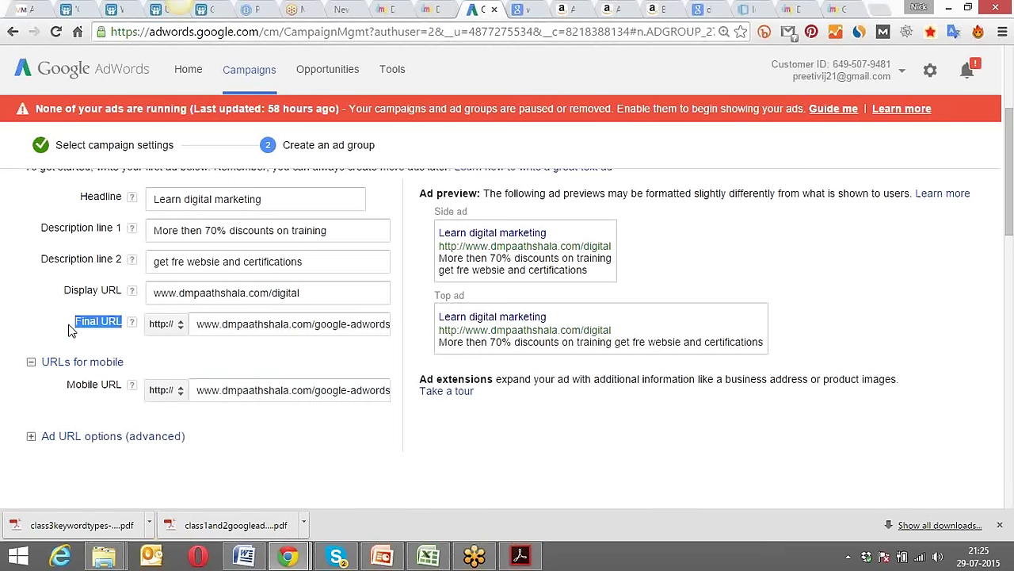
pyautogui.moveTo(204, 326); pyautogui.dragTo(278, 324)
pyautogui.moveTo(211, 389); pyautogui.dragTo(332, 387)
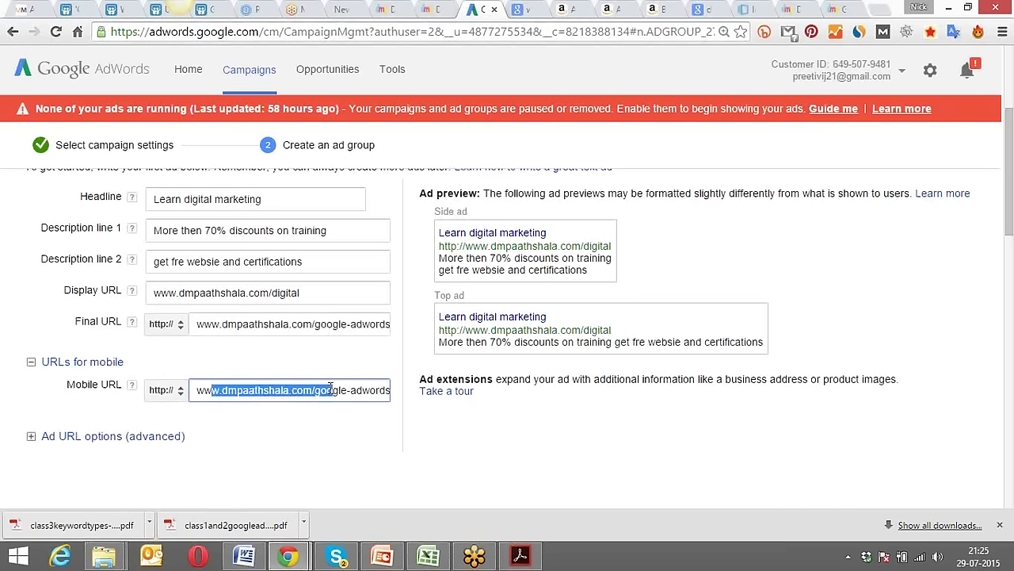
pyautogui.click(178, 329)
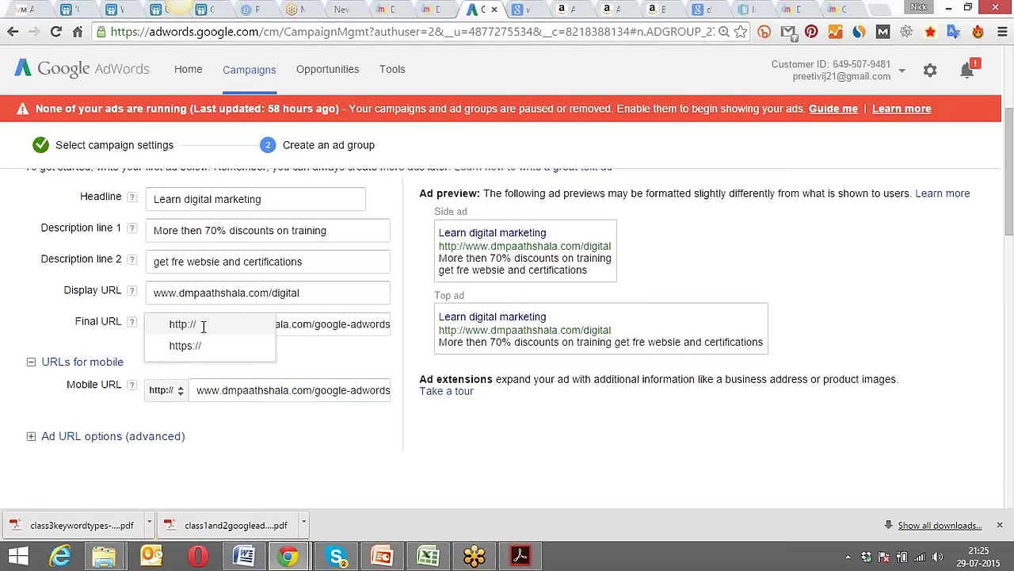
pyautogui.click(203, 331)
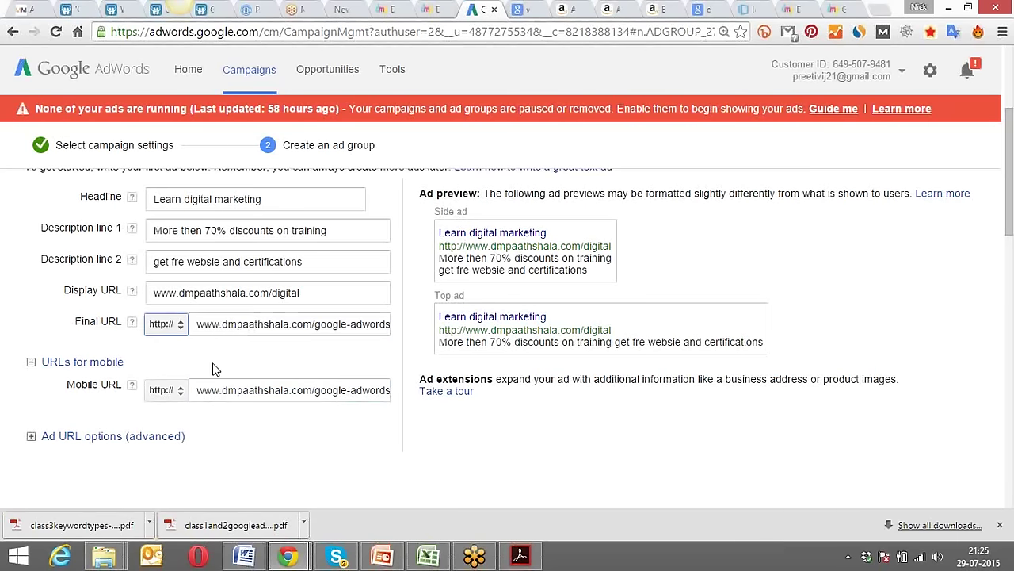
pyautogui.click(268, 349)
pyautogui.click(183, 330)
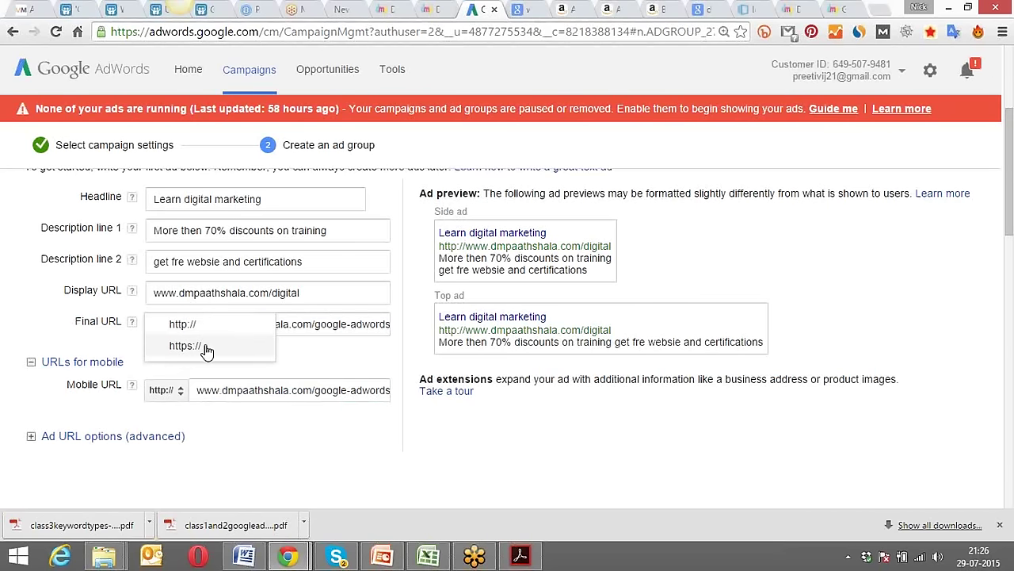
pyautogui.click(317, 350)
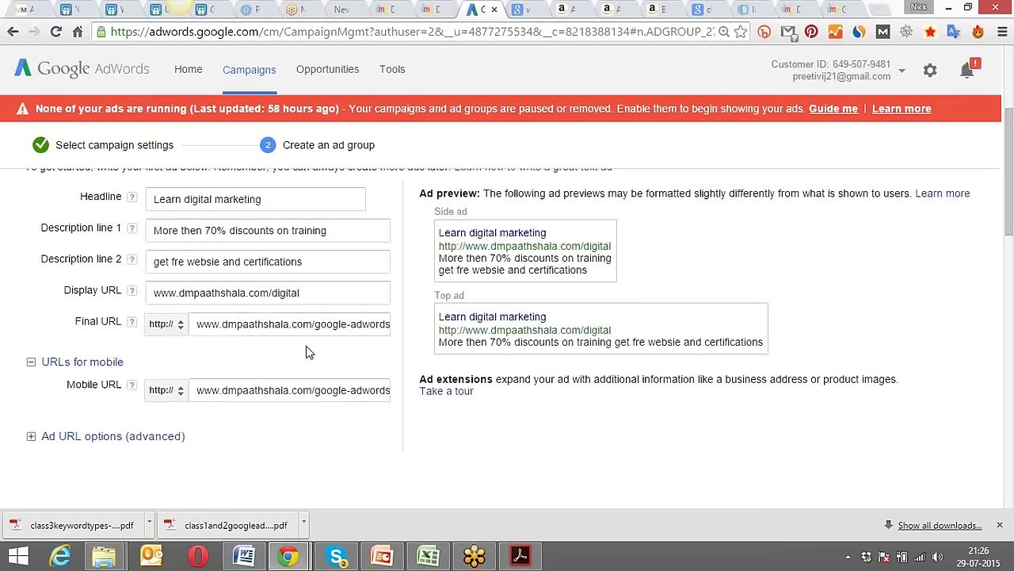
# Scroll down to the Keywords section and return the Marketing Course suggestion list to its top.
pyautogui.scroll(-2, 306, 346)
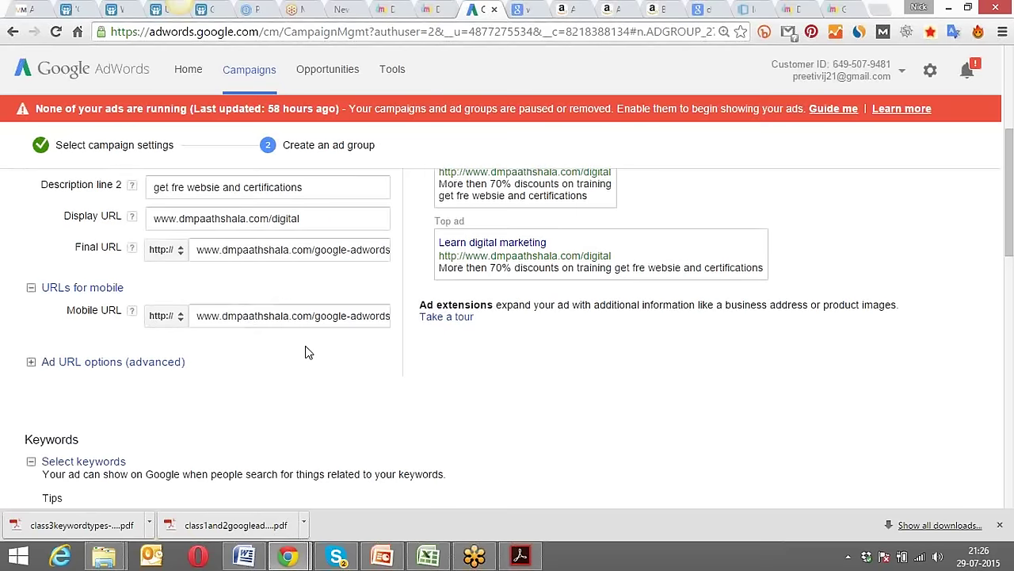
pyautogui.scroll(-1, 308, 352)
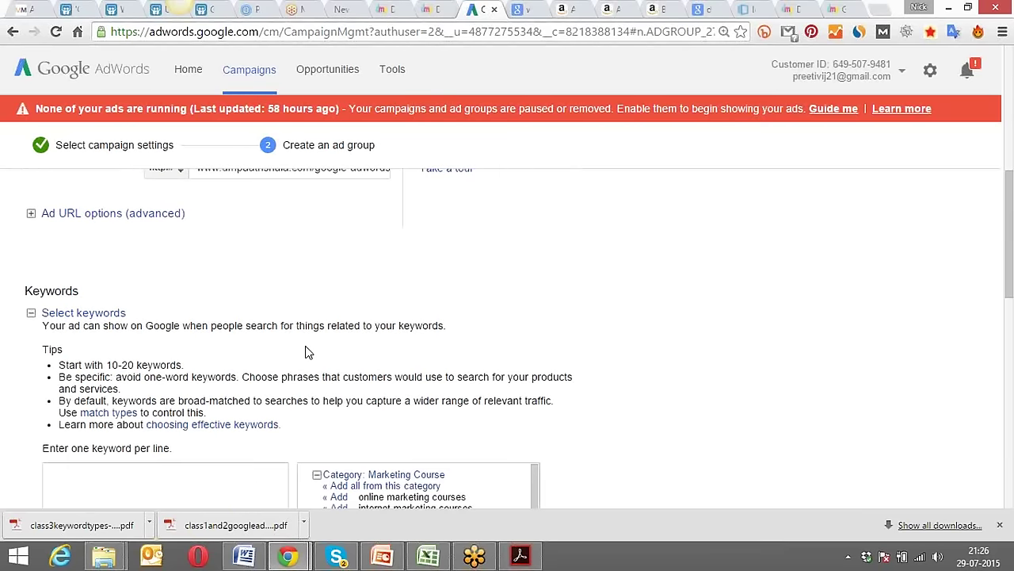
pyautogui.scroll(-1, 309, 352)
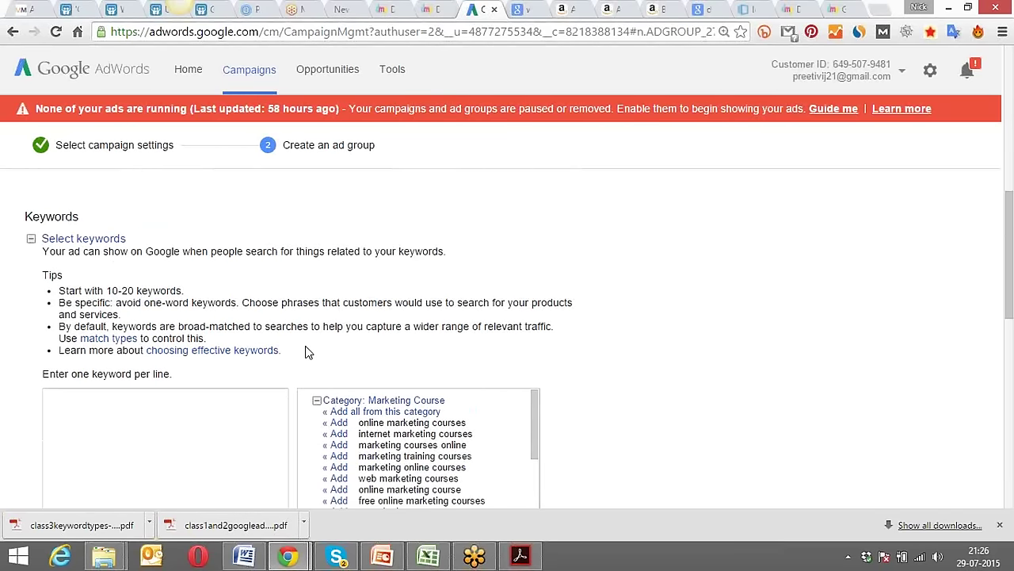
pyautogui.scroll(-1, 308, 352)
pyautogui.scroll(-1, 308, 351)
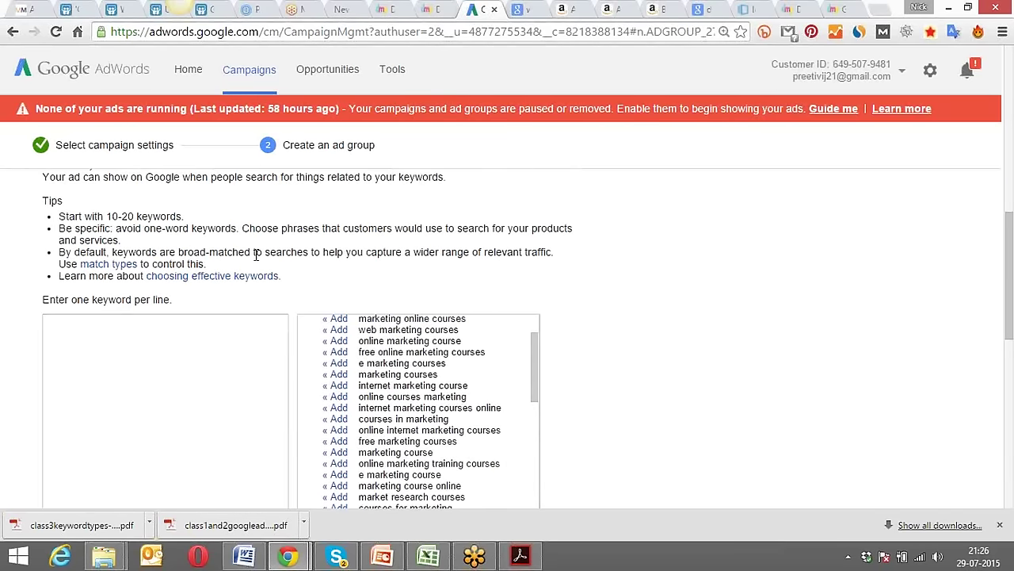
pyautogui.scroll(1, 256, 255)
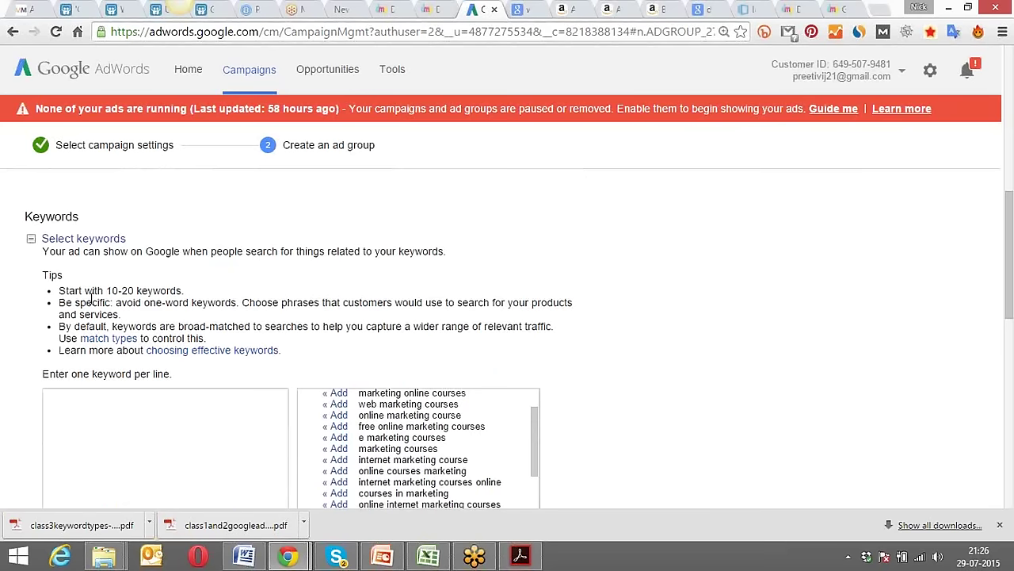
pyautogui.scroll(-3, 12, 318)
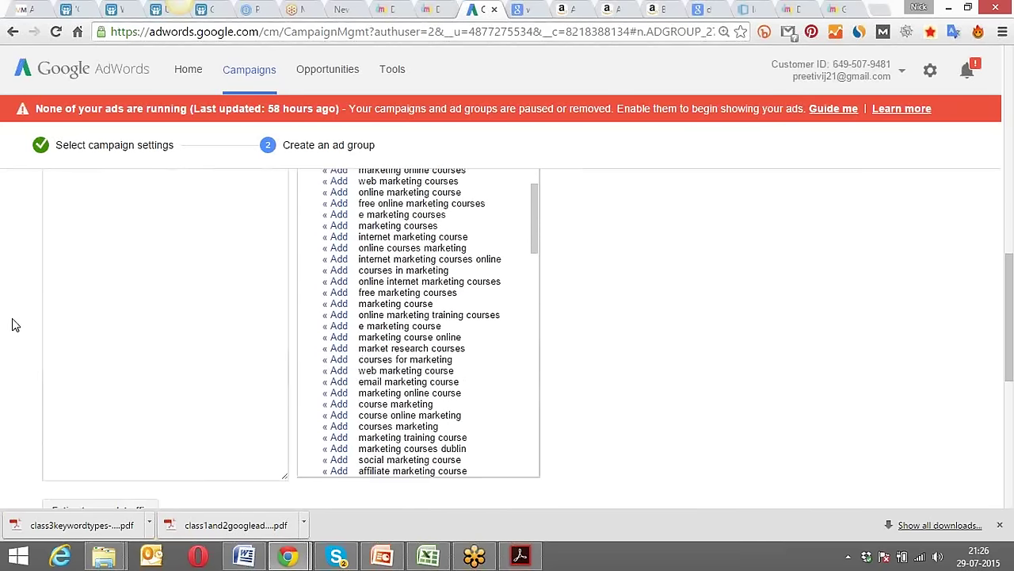
pyautogui.moveTo(533, 199); pyautogui.dragTo(534, 190)
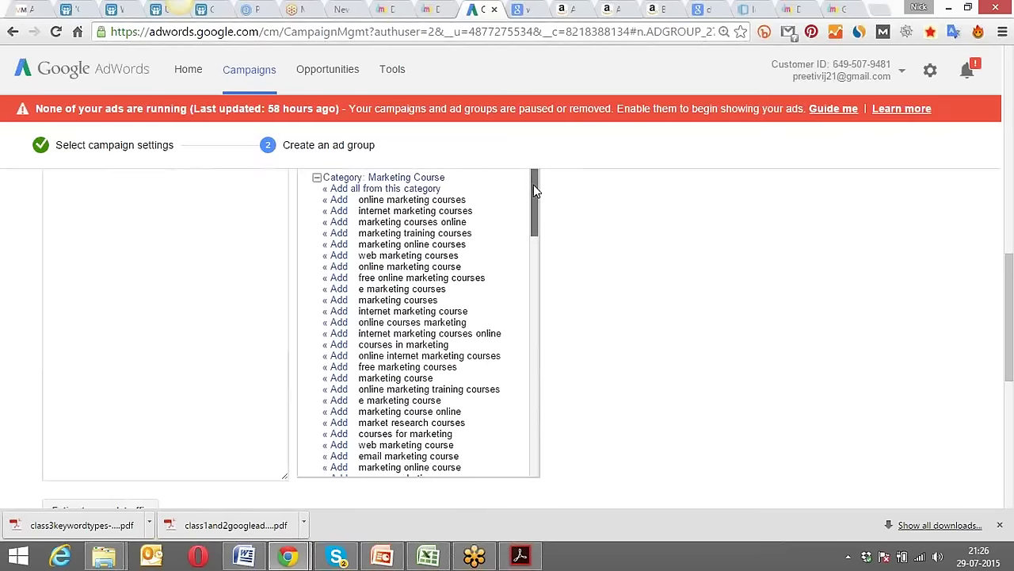
pyautogui.scroll(1, 592, 252)
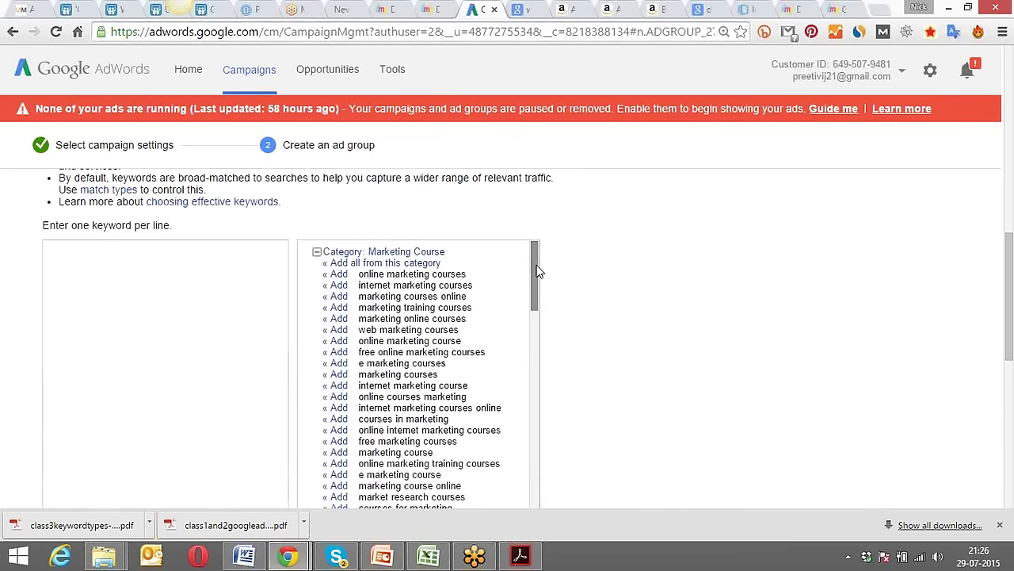
pyautogui.moveTo(537, 271); pyautogui.dragTo(537, 273)
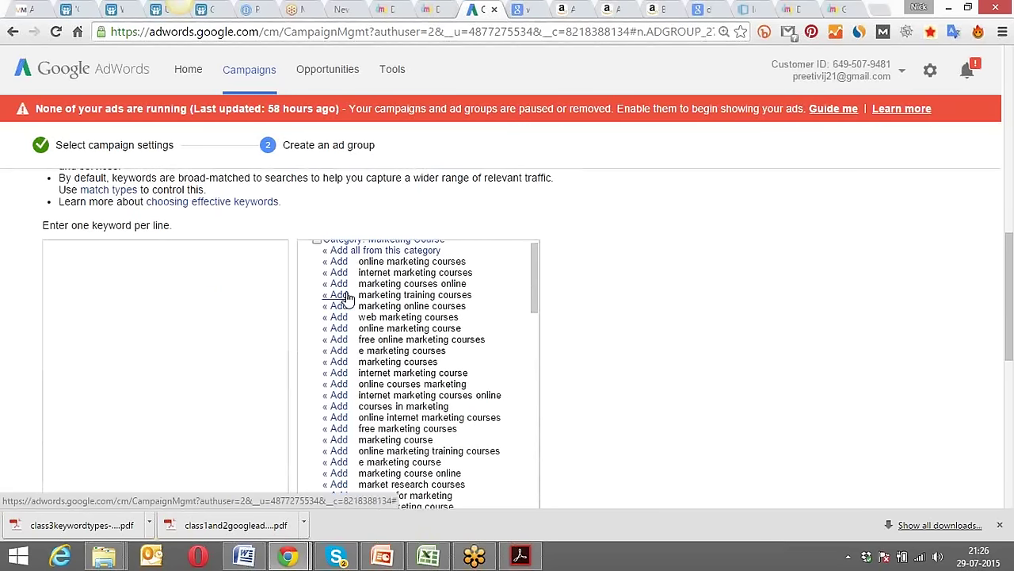
# Add 'online marketing courses' and 'internet marketing courses' from the suggestions as keywords.
pyautogui.click(339, 262)
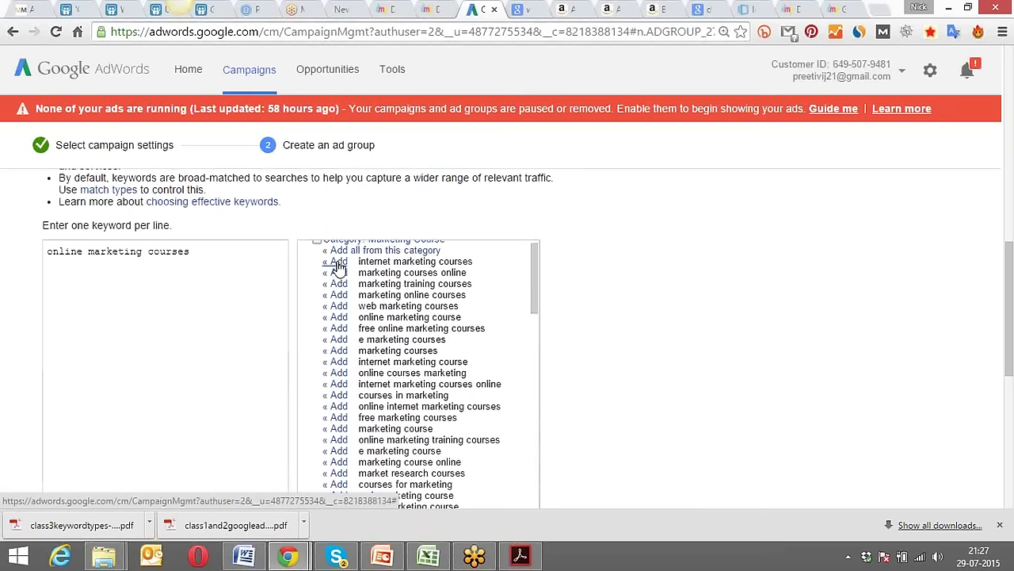
pyautogui.click(339, 263)
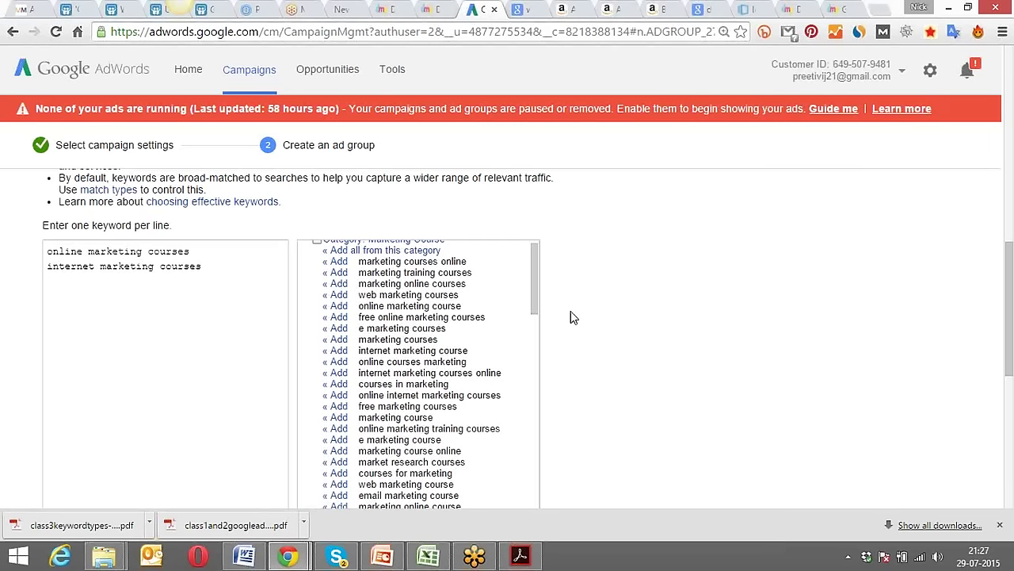
pyautogui.scroll(-1, 570, 312)
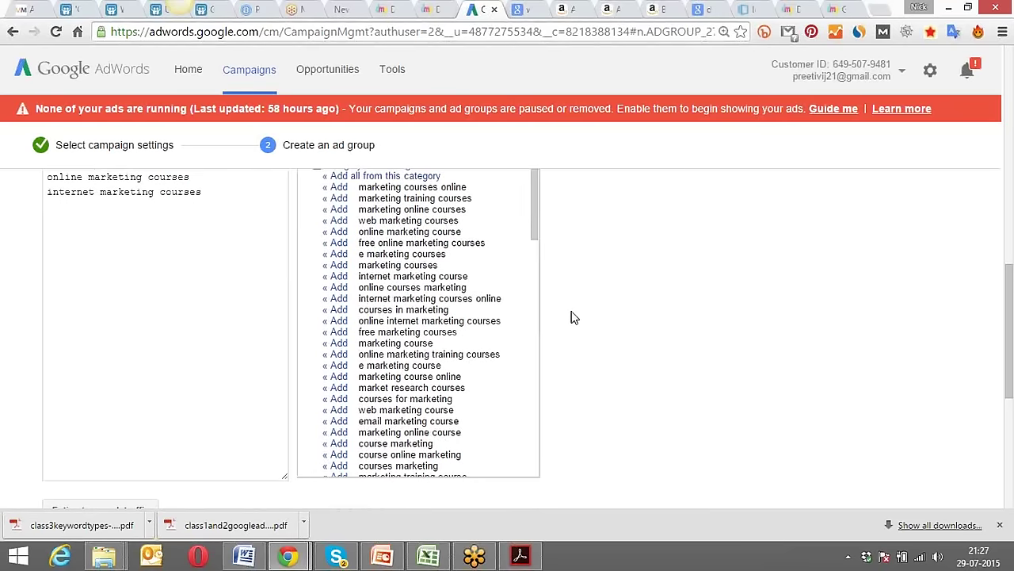
pyautogui.scroll(8, 570, 311)
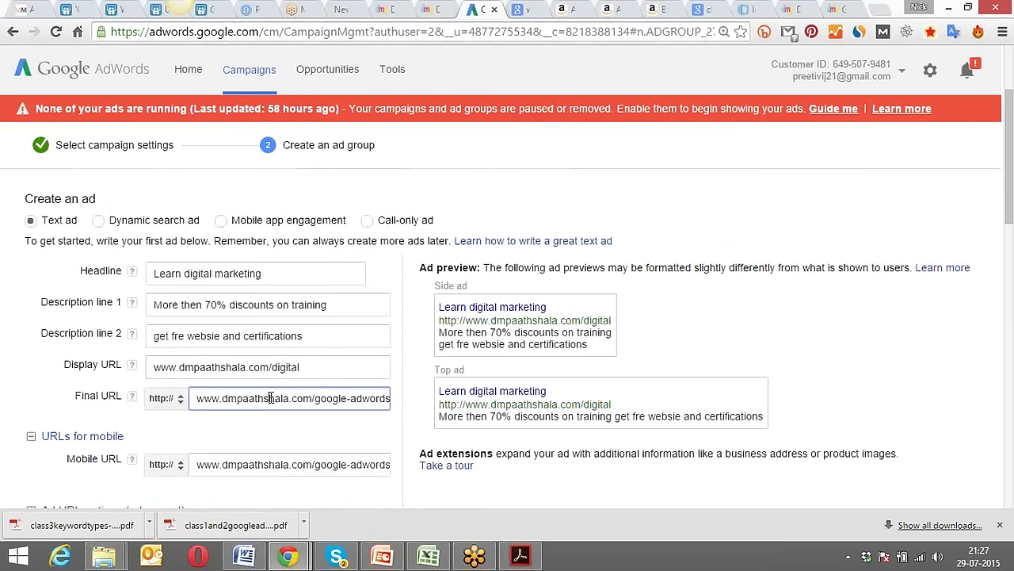
# Revisit the Display URL and Final URL fields, then scroll back to the keyword suggestions.
pyautogui.click(237, 366)
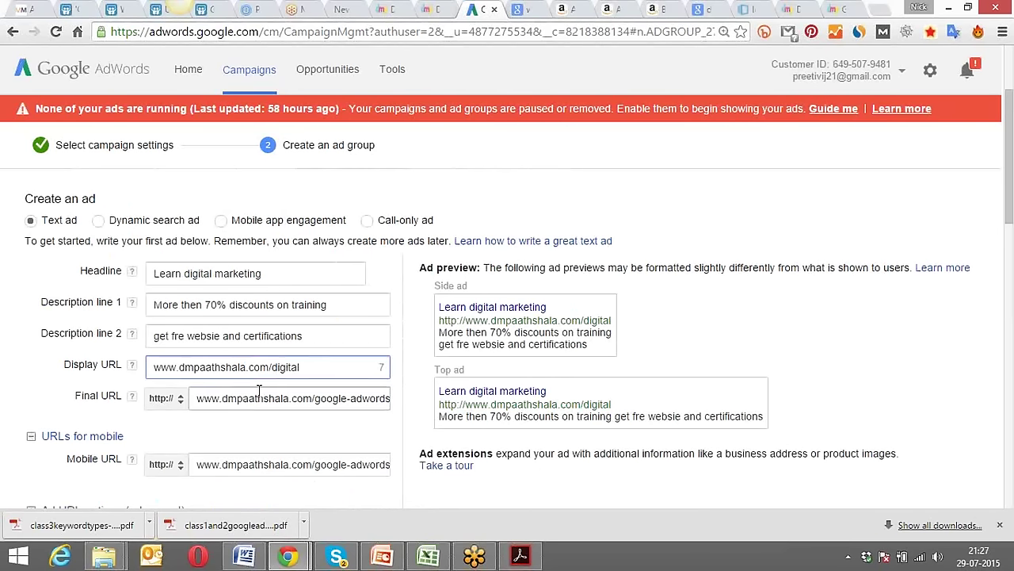
pyautogui.click(256, 398)
pyautogui.scroll(-1, 369, 388)
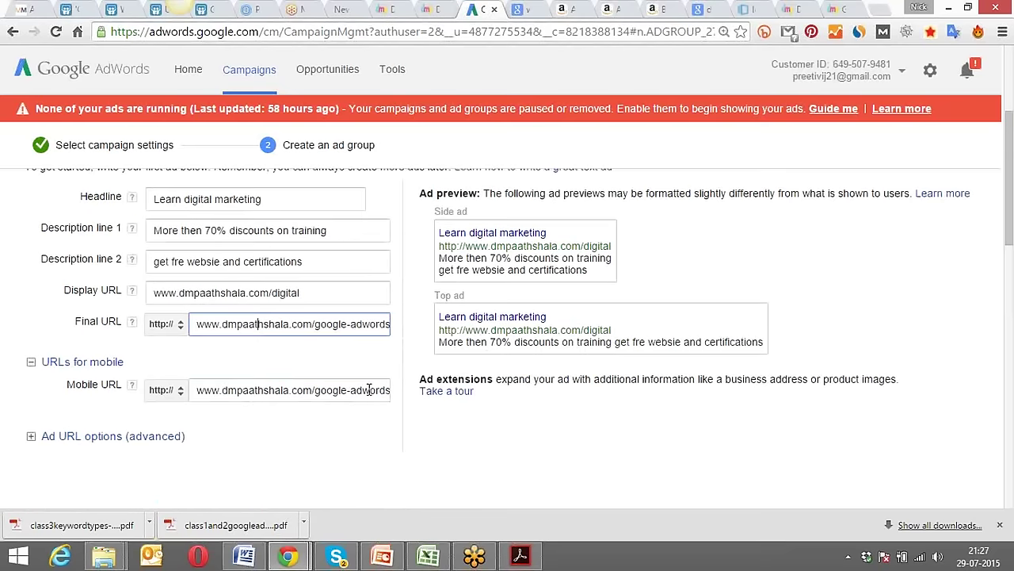
pyautogui.scroll(-6, 369, 388)
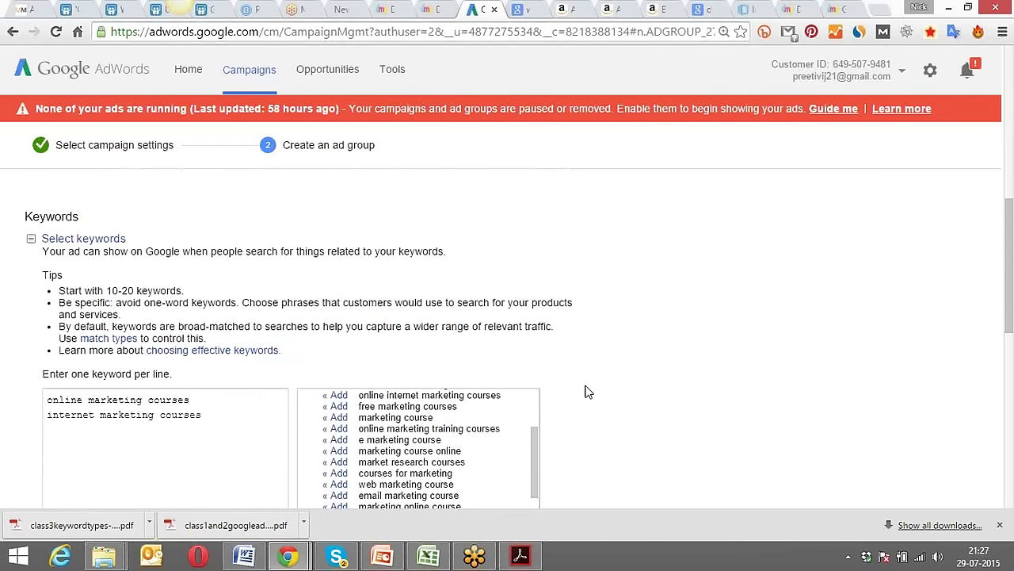
pyautogui.scroll(-3, 585, 392)
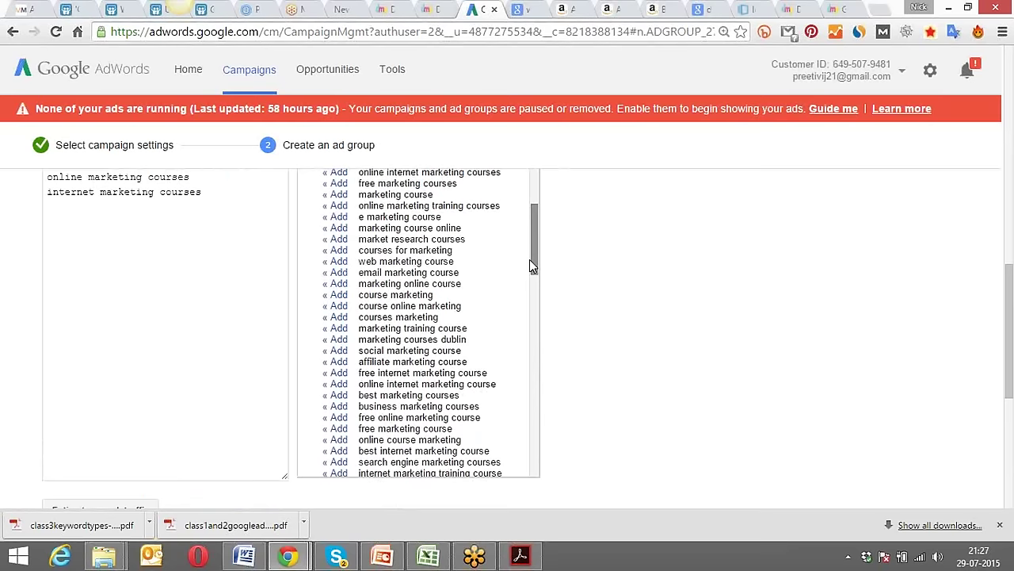
pyautogui.moveTo(532, 259); pyautogui.dragTo(536, 220)
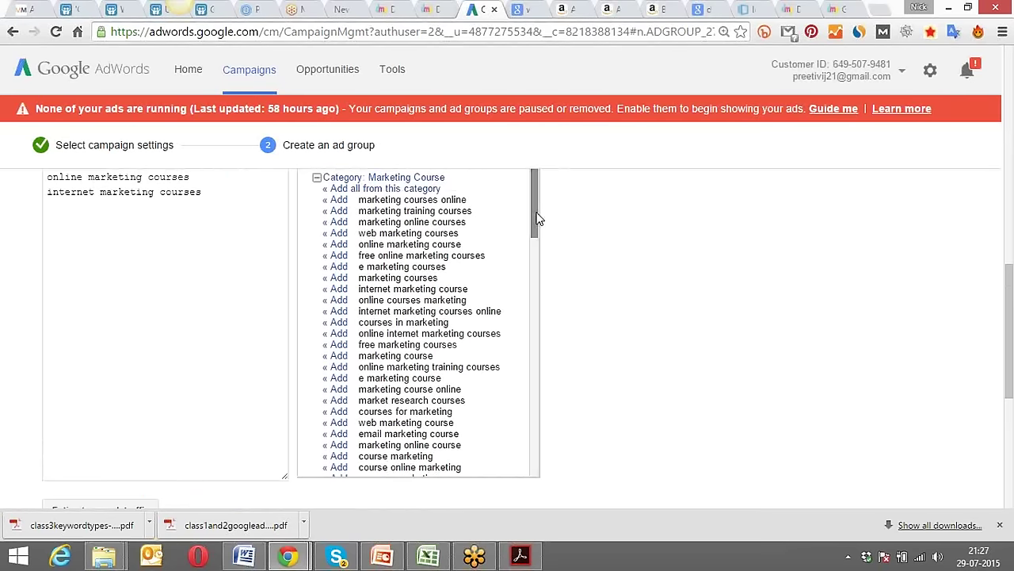
pyautogui.scroll(2, 585, 302)
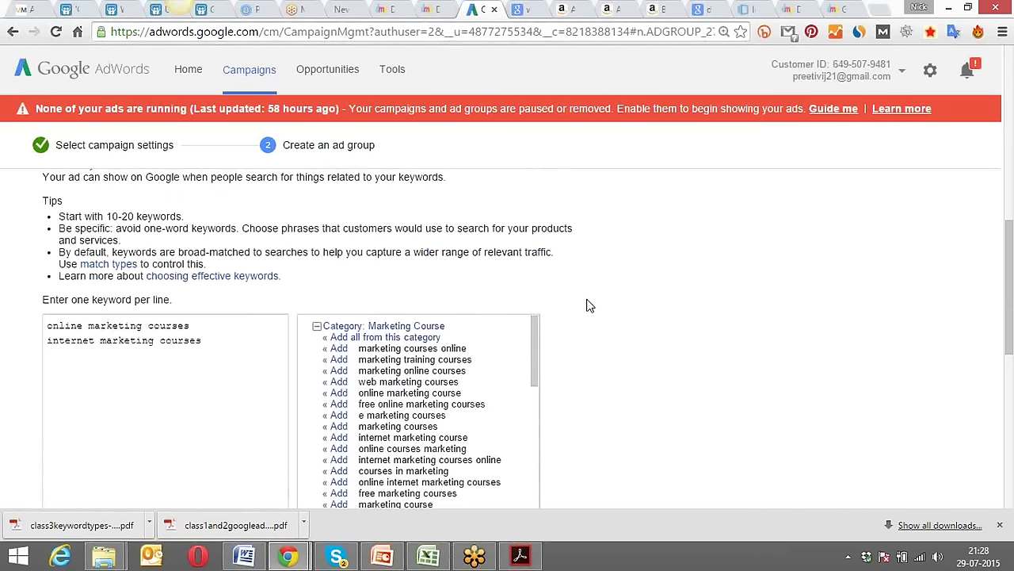
pyautogui.scroll(-1, 588, 303)
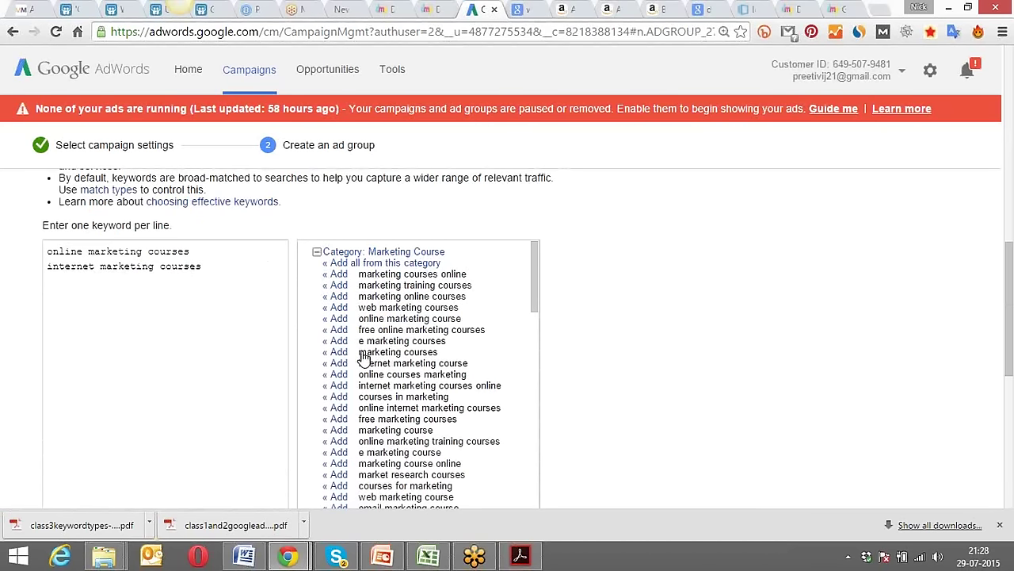
# Add internet marketing course, online courses marketing, online internet marketing courses, and online marketing training courses.
pyautogui.click(339, 365)
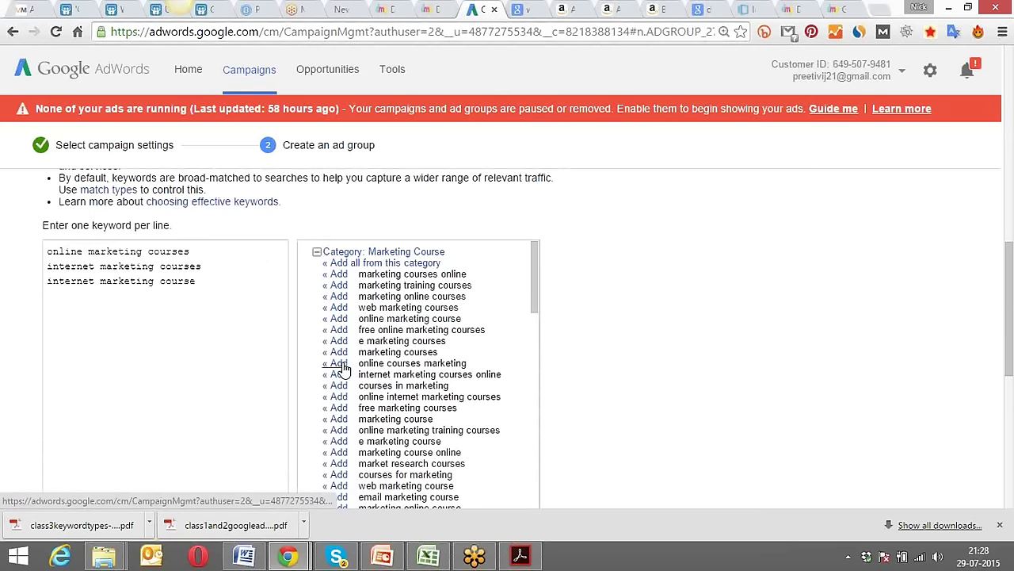
pyautogui.click(339, 364)
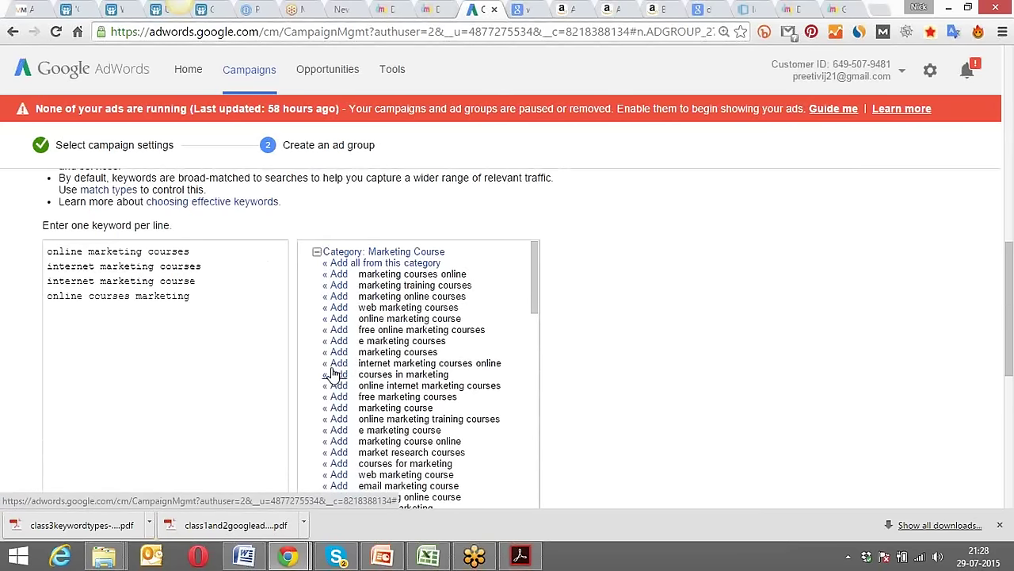
pyautogui.click(334, 387)
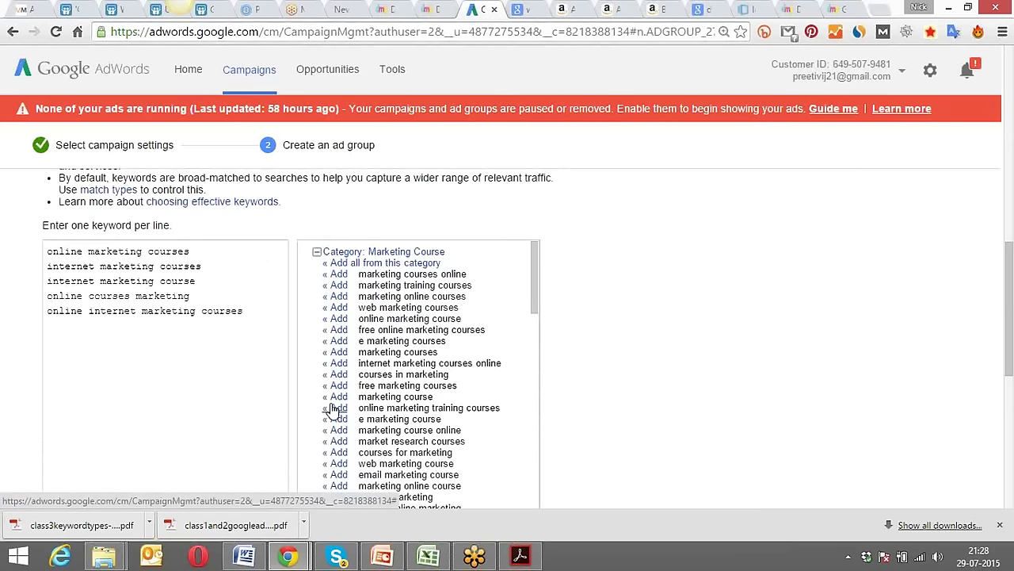
pyautogui.click(333, 409)
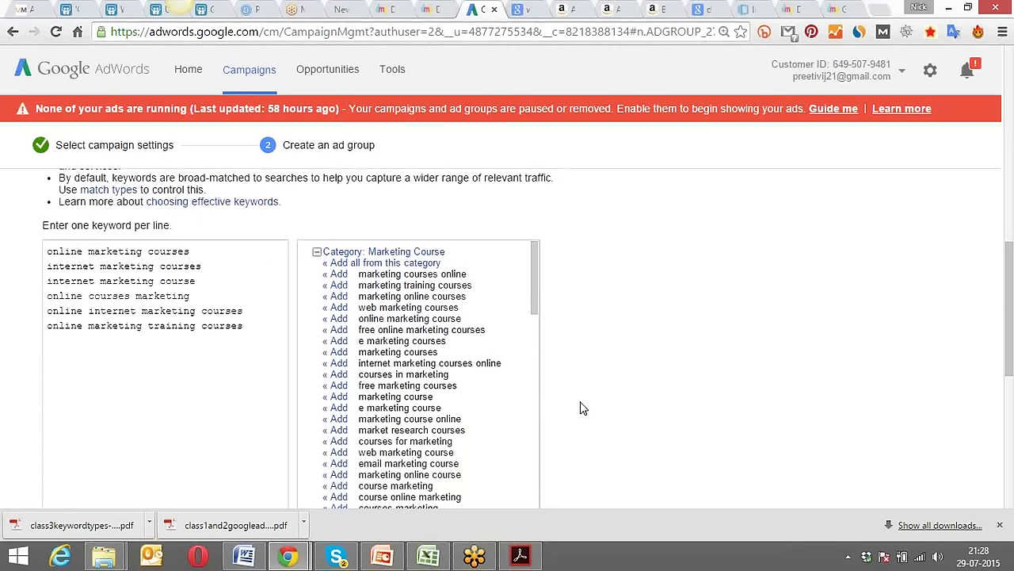
pyautogui.scroll(-3, 581, 408)
pyautogui.scroll(-1, 581, 408)
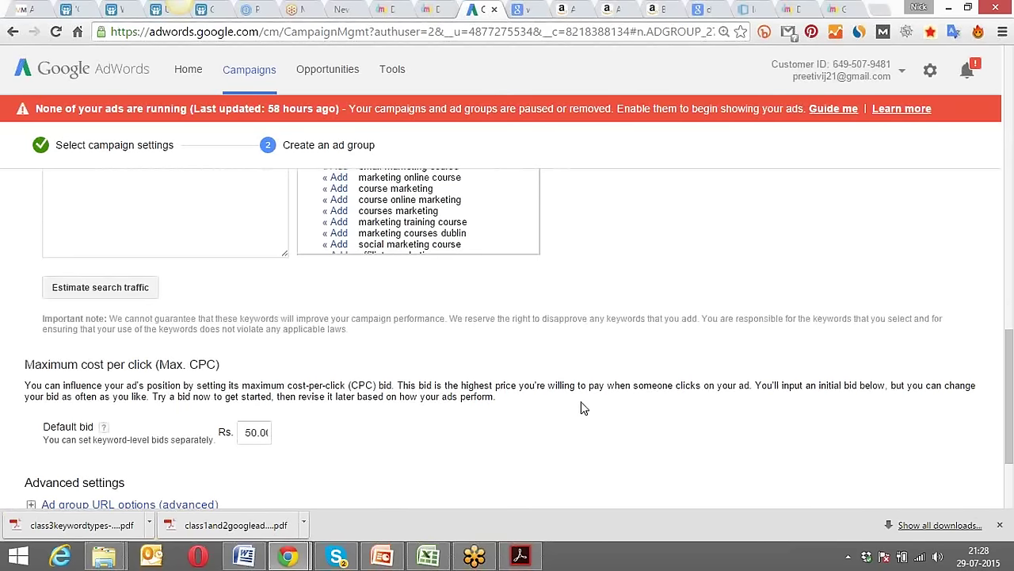
pyautogui.scroll(-1, 581, 408)
pyautogui.scroll(-1, 581, 408)
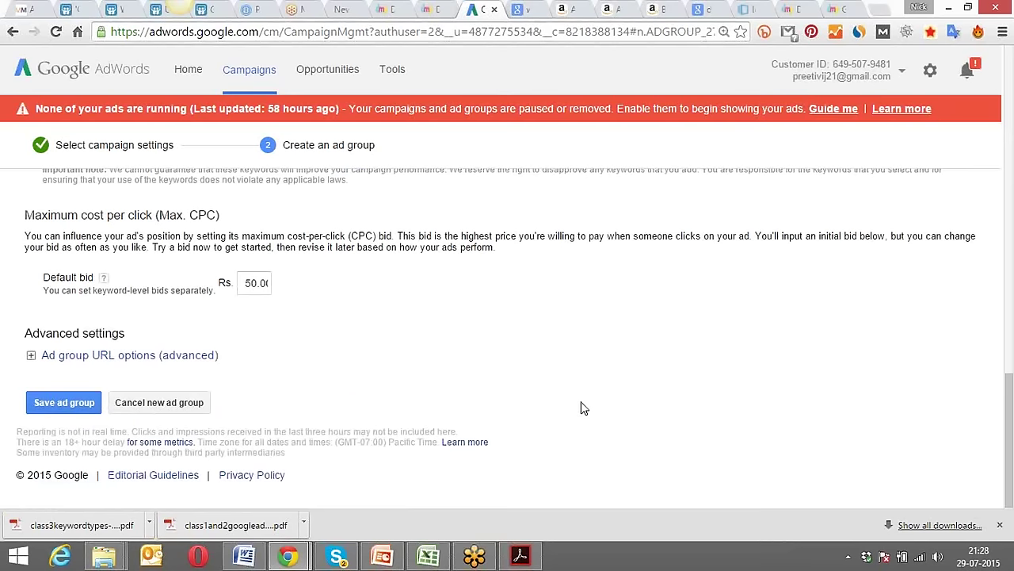
# Save Ad Group #1 - ggn and scroll through its keywords at Rs.50.00 max CPC.
pyautogui.click(72, 402)
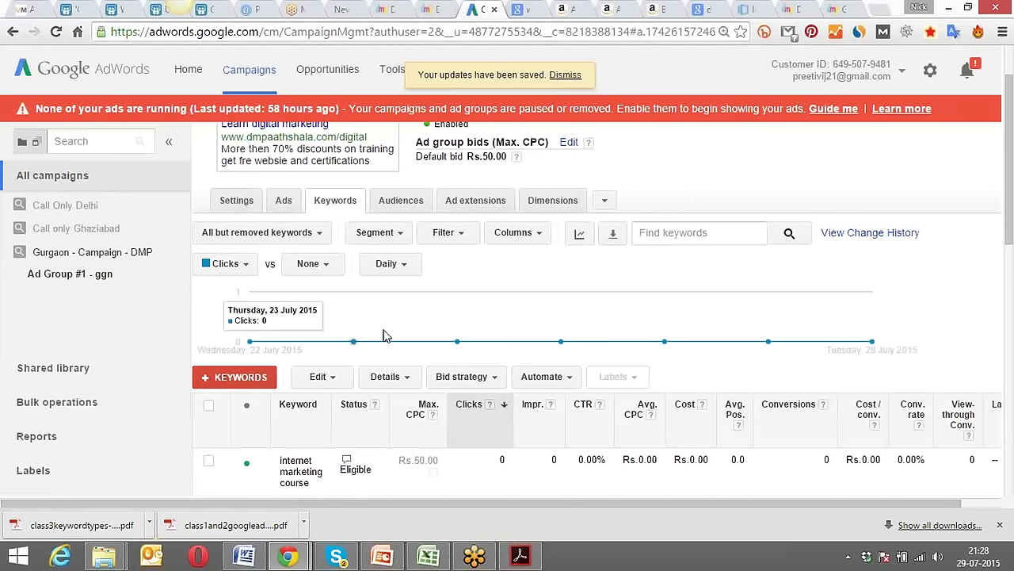
pyautogui.scroll(-1, 373, 317)
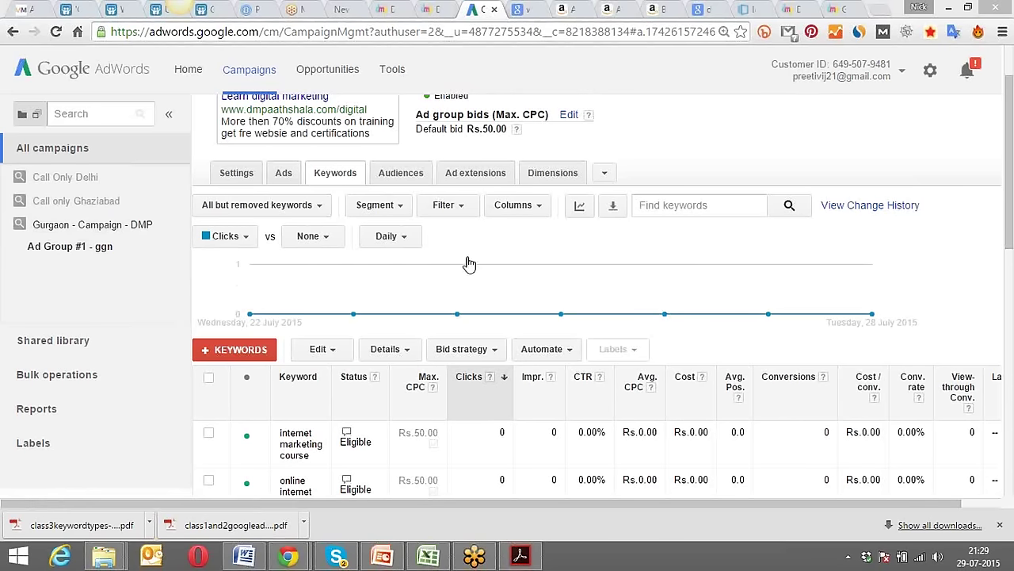
pyautogui.scroll(-1, 657, 150)
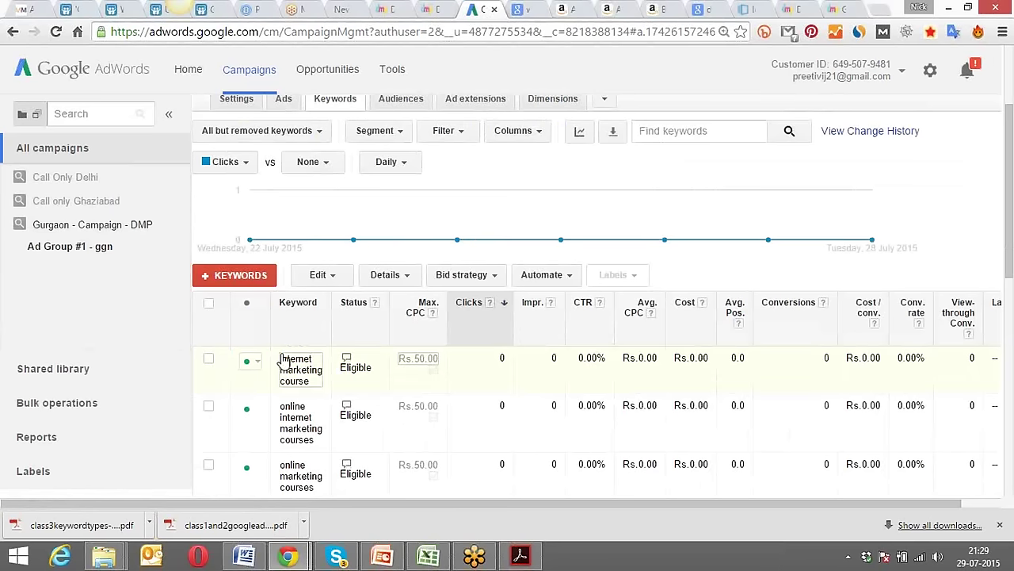
# Edit the keyword 'internet marketing course', accept the warning, and save it as Phrase match.
pyautogui.click(322, 358)
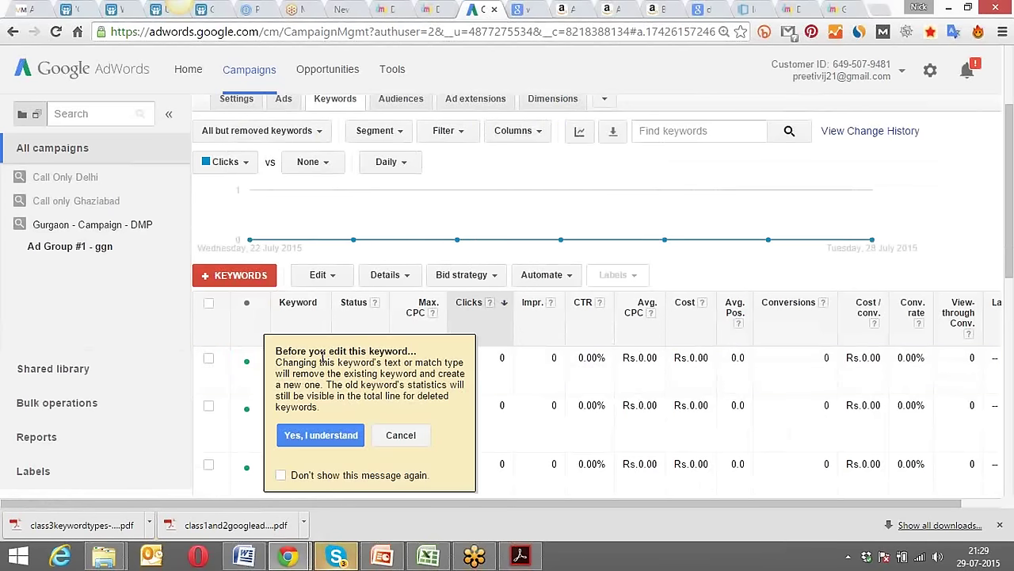
pyautogui.click(321, 435)
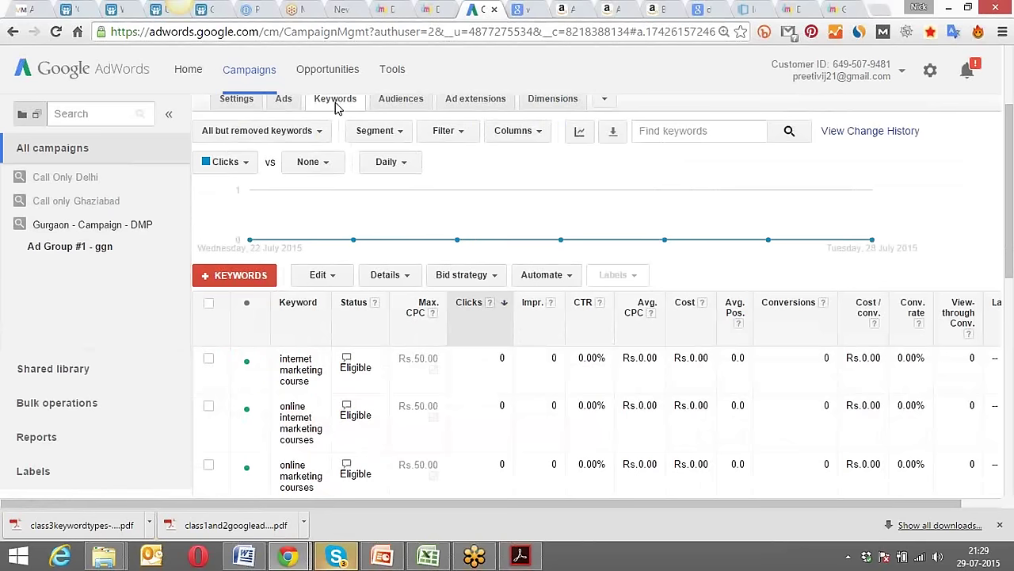
pyautogui.scroll(-2, 352, 198)
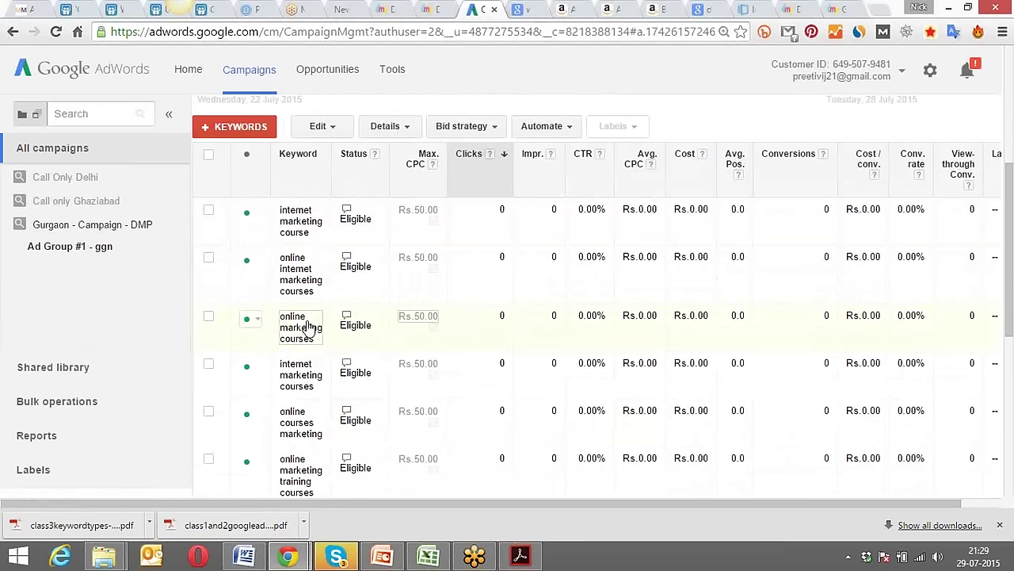
pyautogui.click(324, 204)
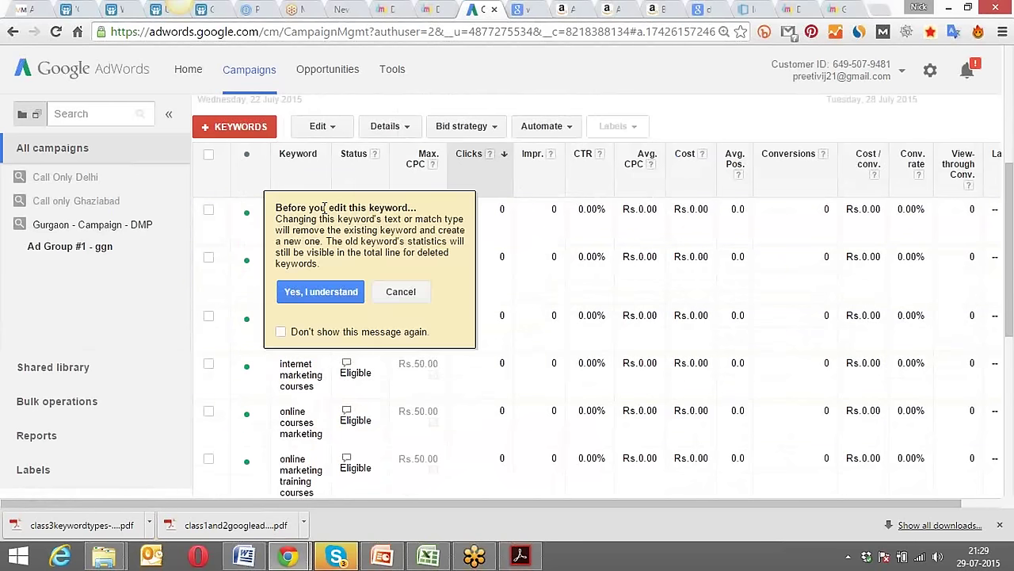
pyautogui.click(331, 293)
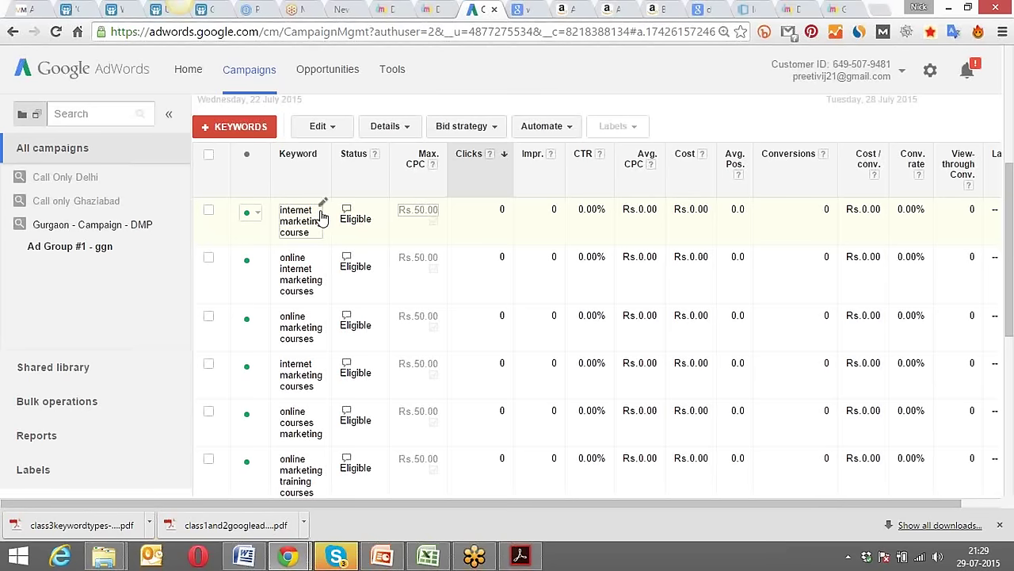
pyautogui.click(321, 214)
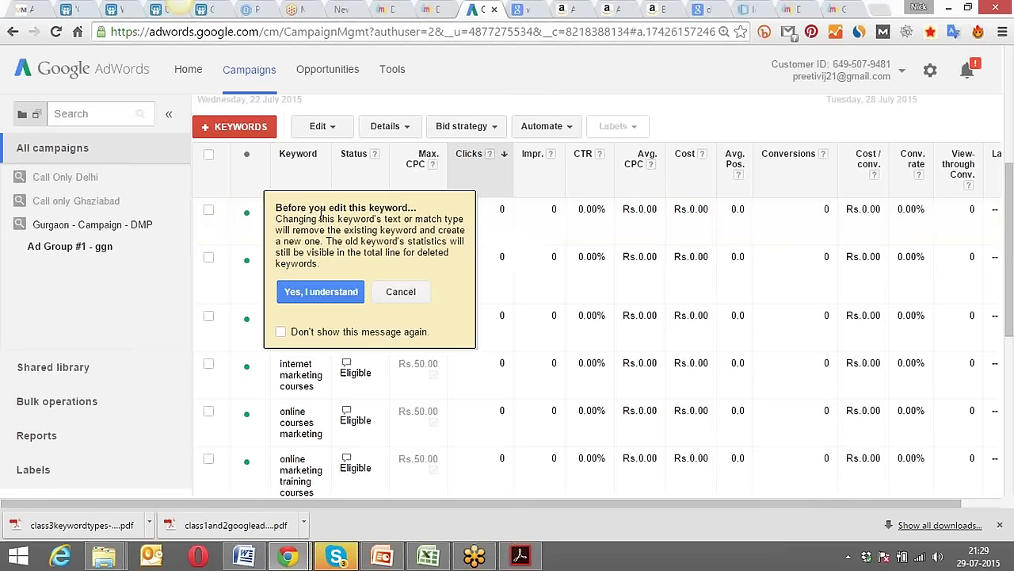
pyautogui.click(321, 293)
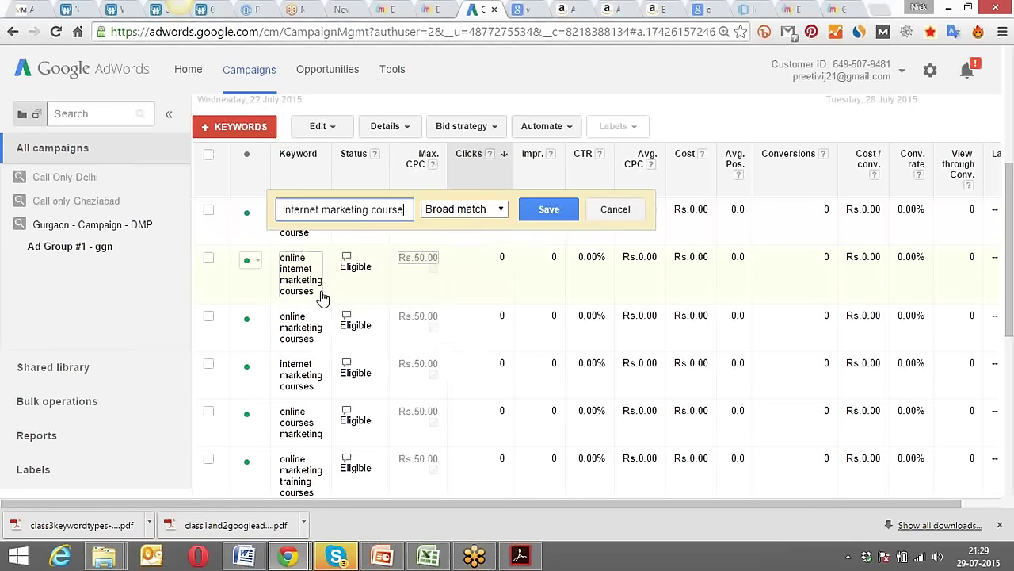
pyautogui.click(449, 211)
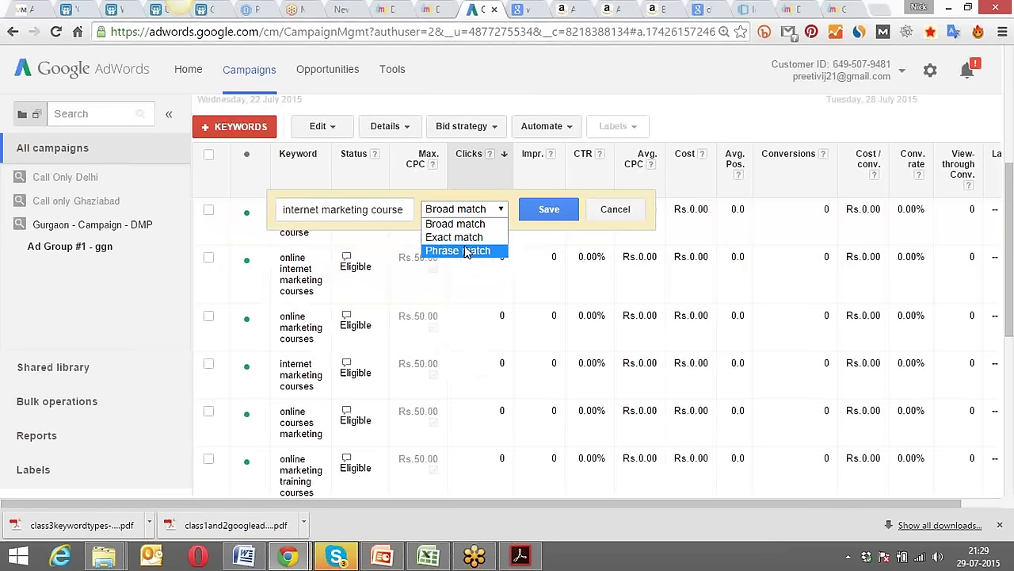
pyautogui.click(466, 251)
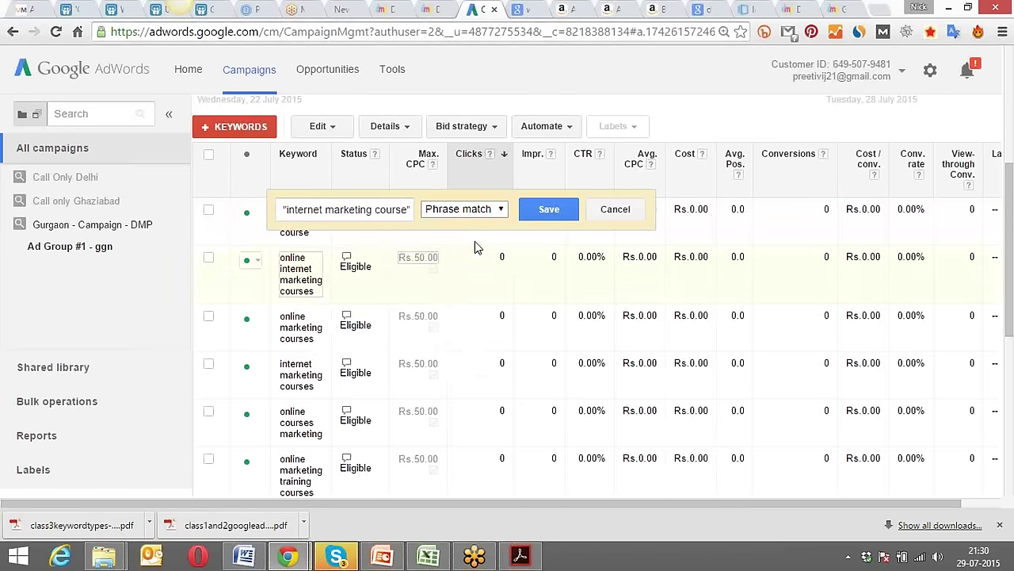
pyautogui.click(533, 215)
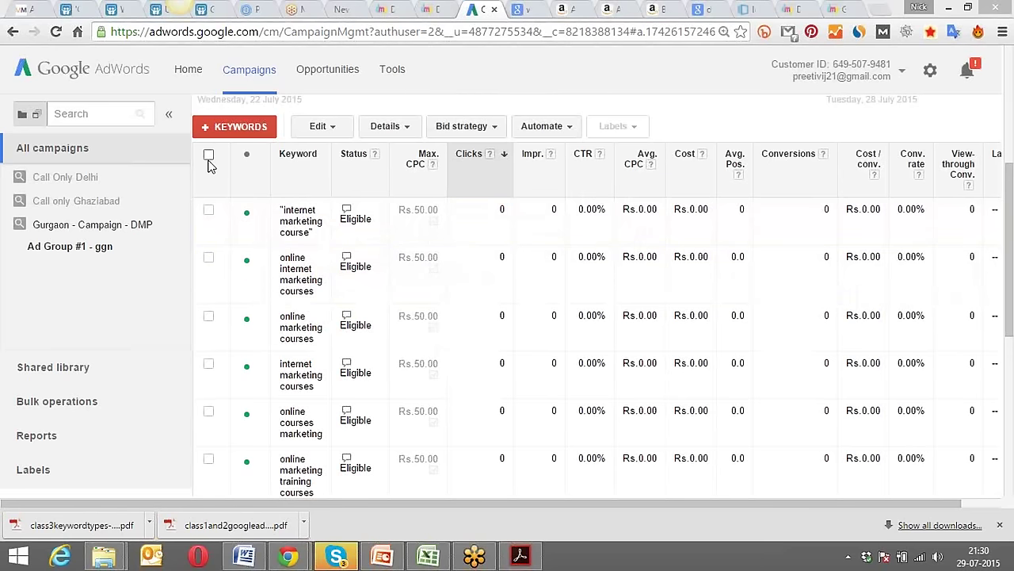
# Change all six keywords in Ad Group #1 - ggn from broad match to phrase match.
pyautogui.click(210, 155)
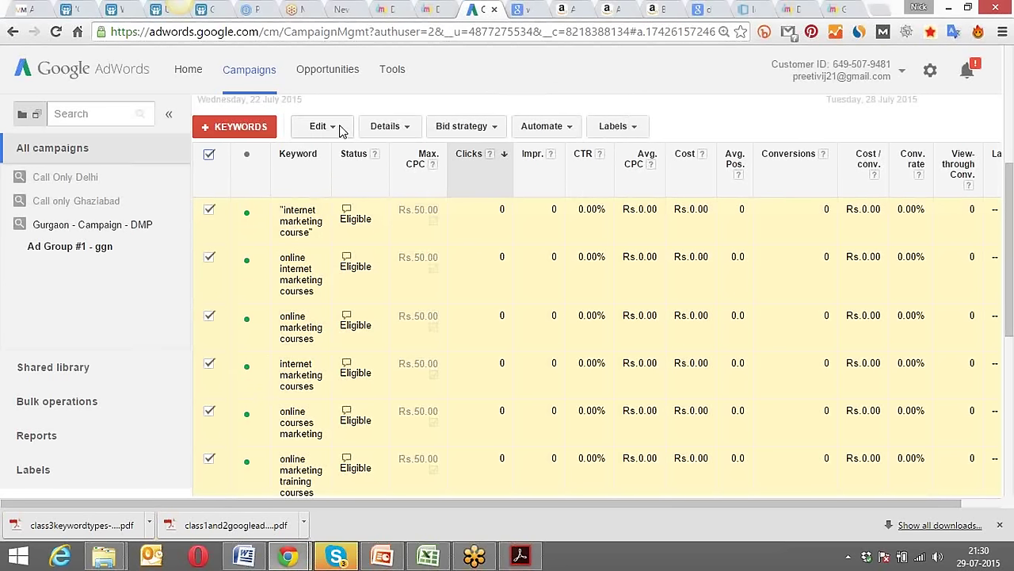
pyautogui.click(341, 131)
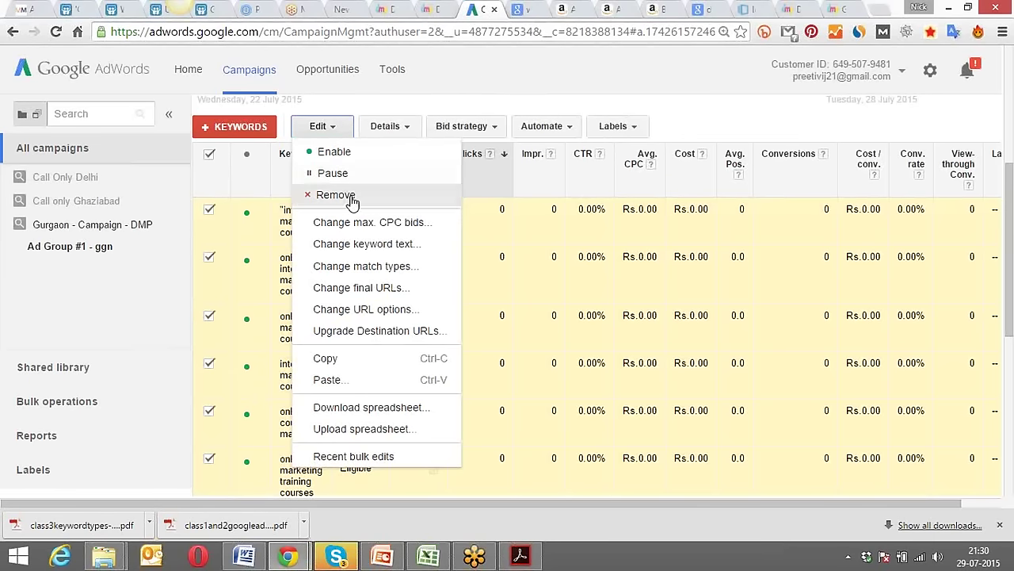
pyautogui.click(379, 268)
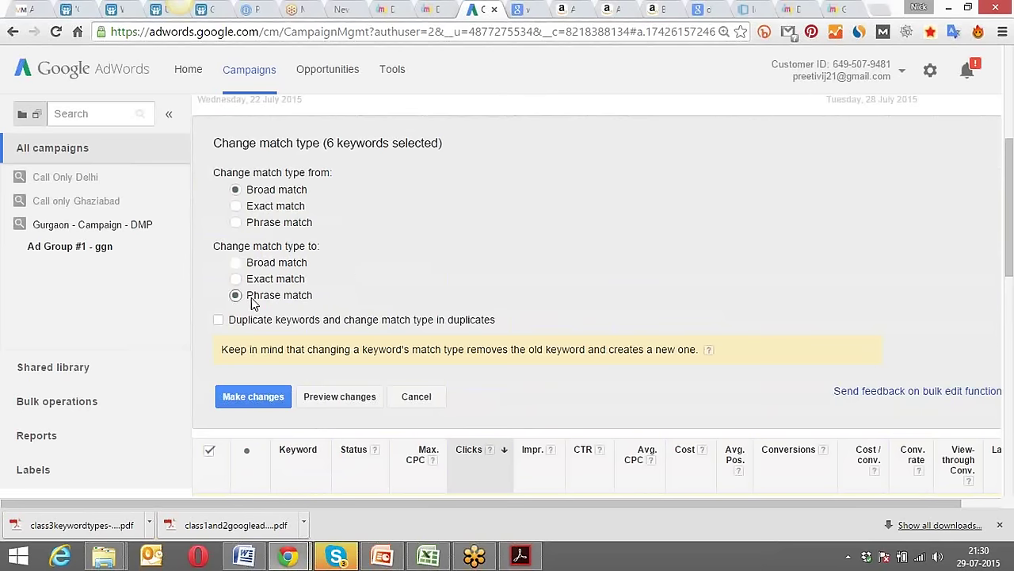
pyautogui.click(236, 278)
pyautogui.click(236, 296)
pyautogui.click(260, 401)
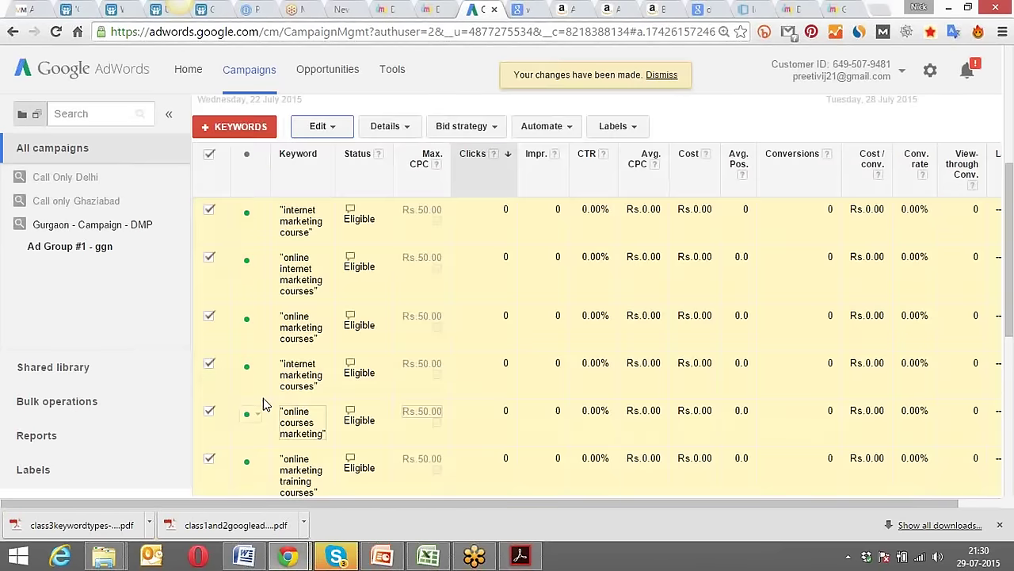
pyautogui.scroll(-2, 285, 234)
pyautogui.scroll(-2, 289, 226)
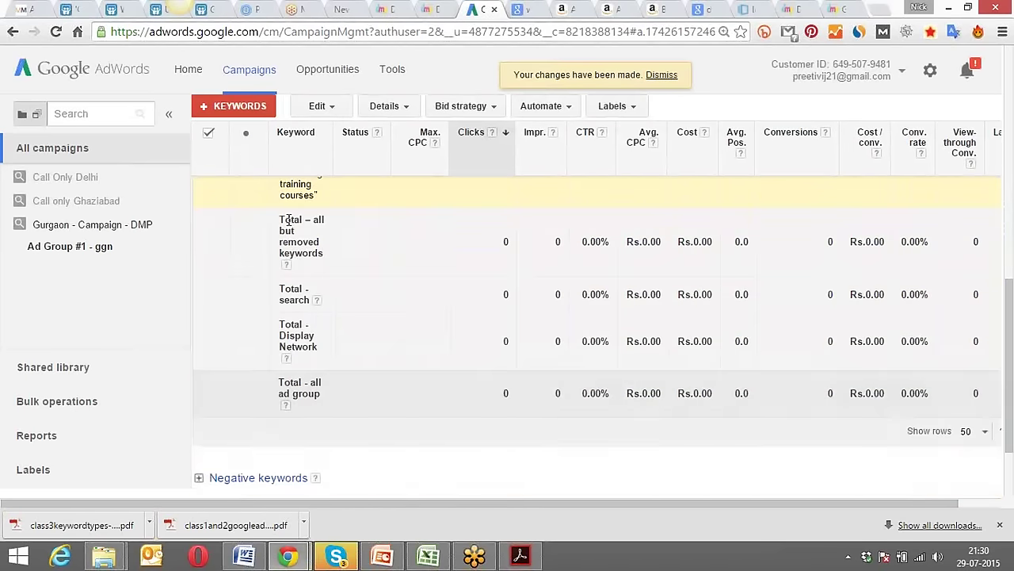
# Deselect the keywords and check their status: Pending review with quality score 6/10.
pyautogui.scroll(5, 289, 226)
pyautogui.scroll(-1, 291, 239)
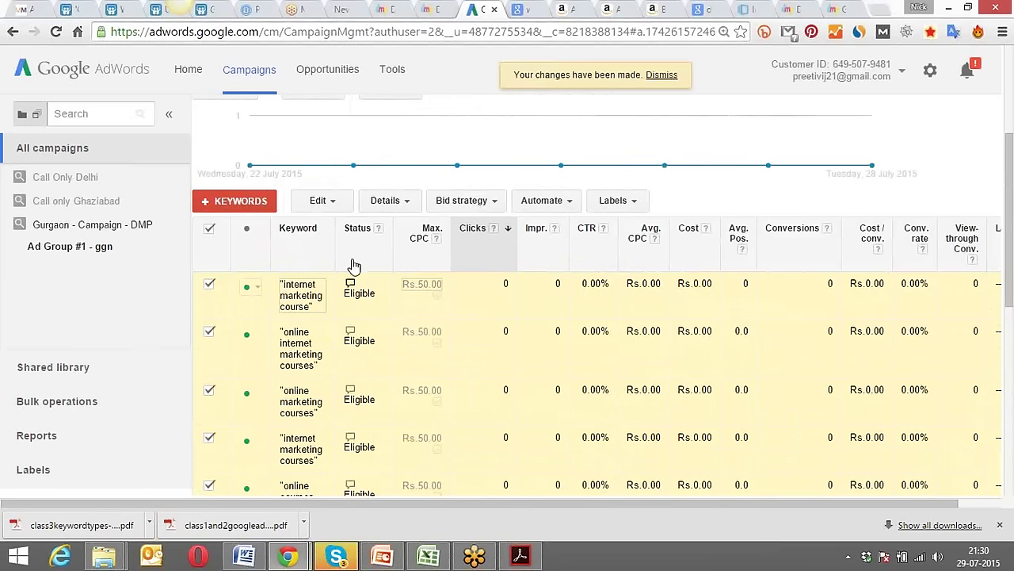
pyautogui.click(210, 230)
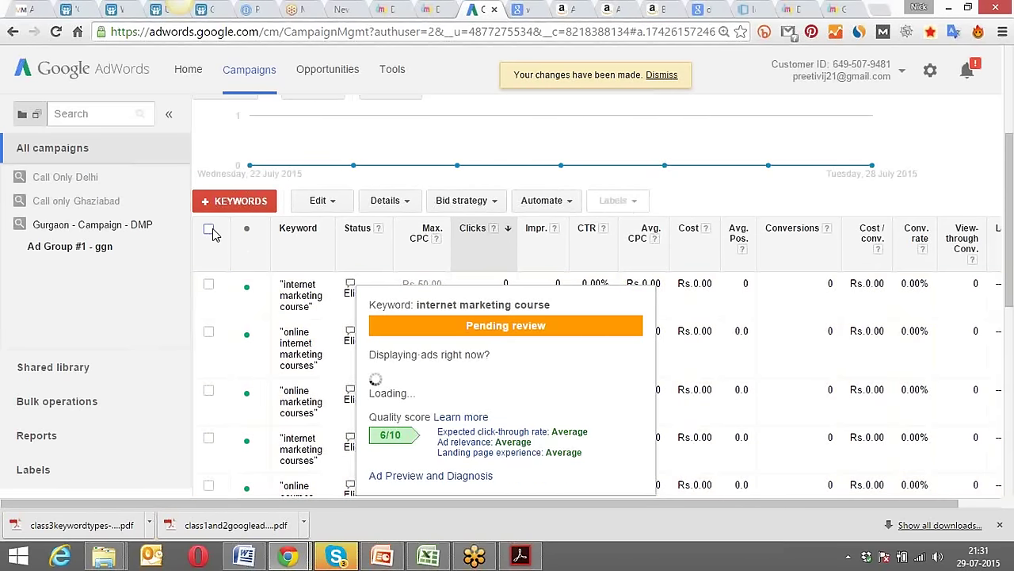
pyautogui.moveTo(353, 290)
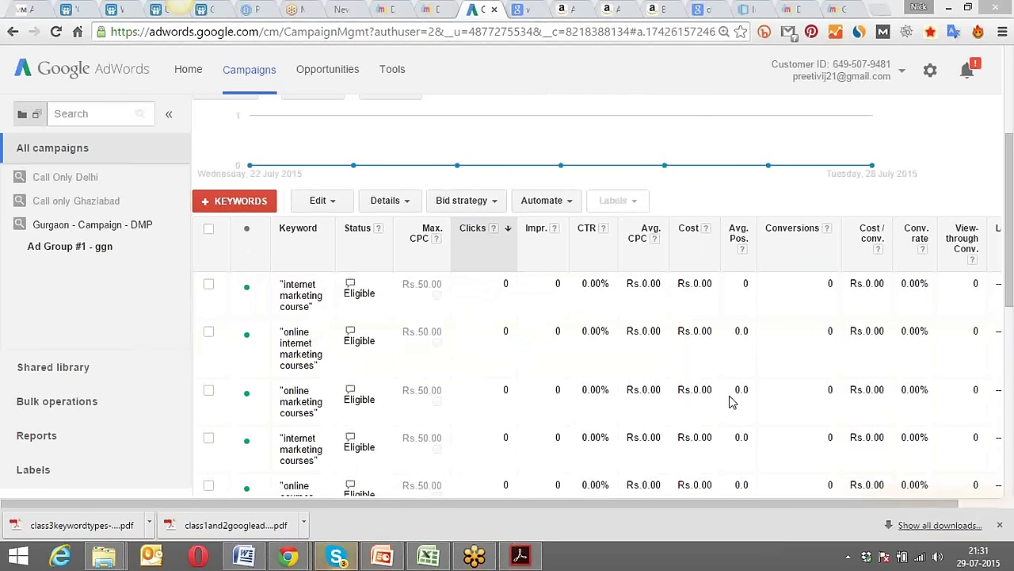
pyautogui.moveTo(352, 336)
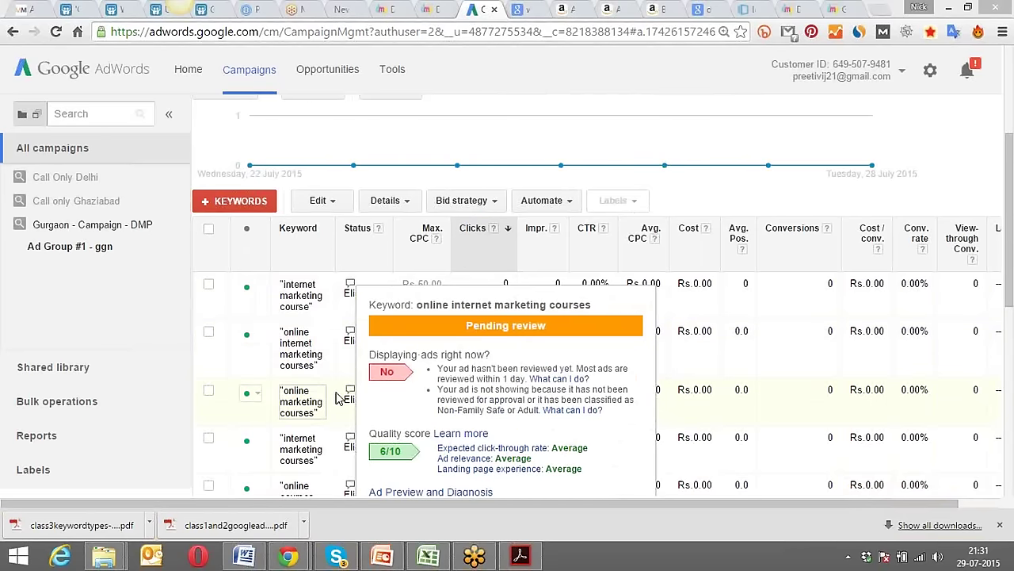
pyautogui.moveTo(350, 394)
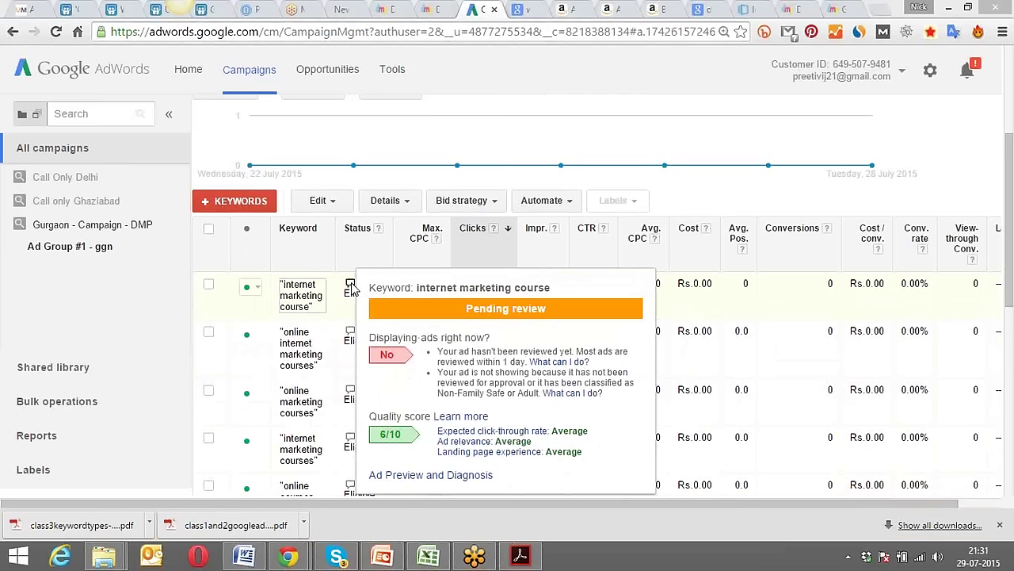
pyautogui.scroll(-5, 165, 311)
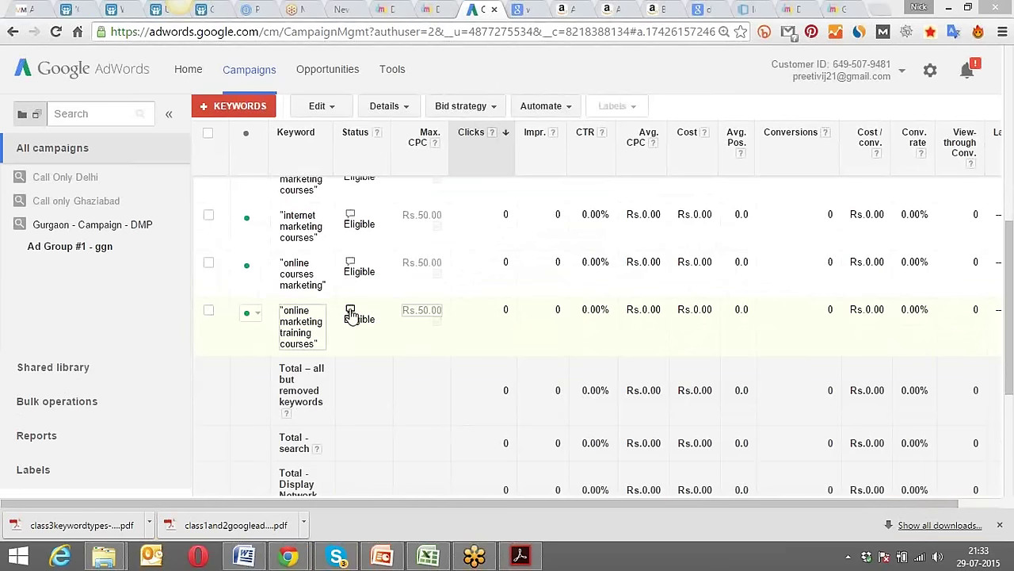
pyautogui.moveTo(351, 313)
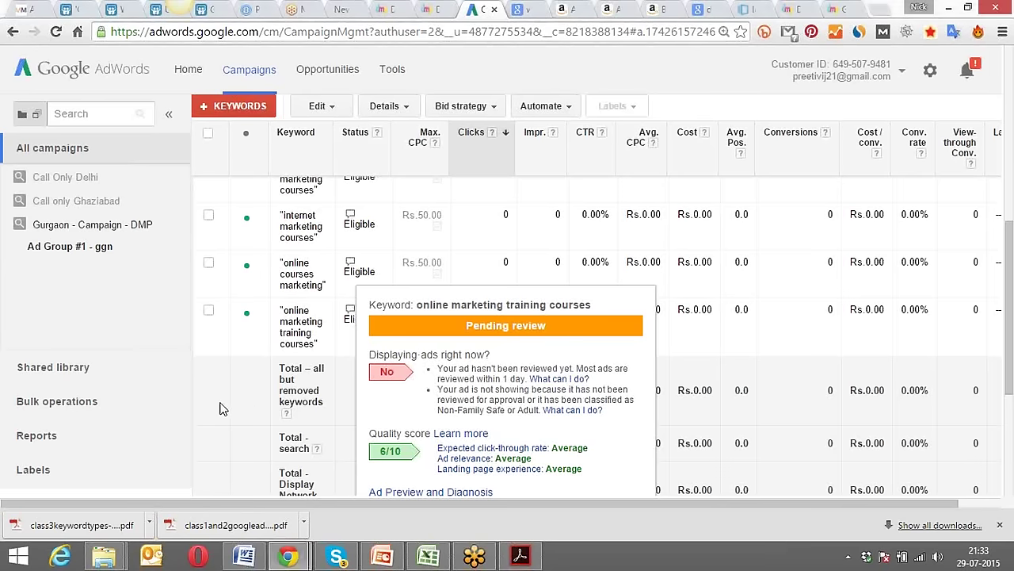
# Bulk-change all six keywords from phrase match to exact match.
pyautogui.scroll(5, 222, 408)
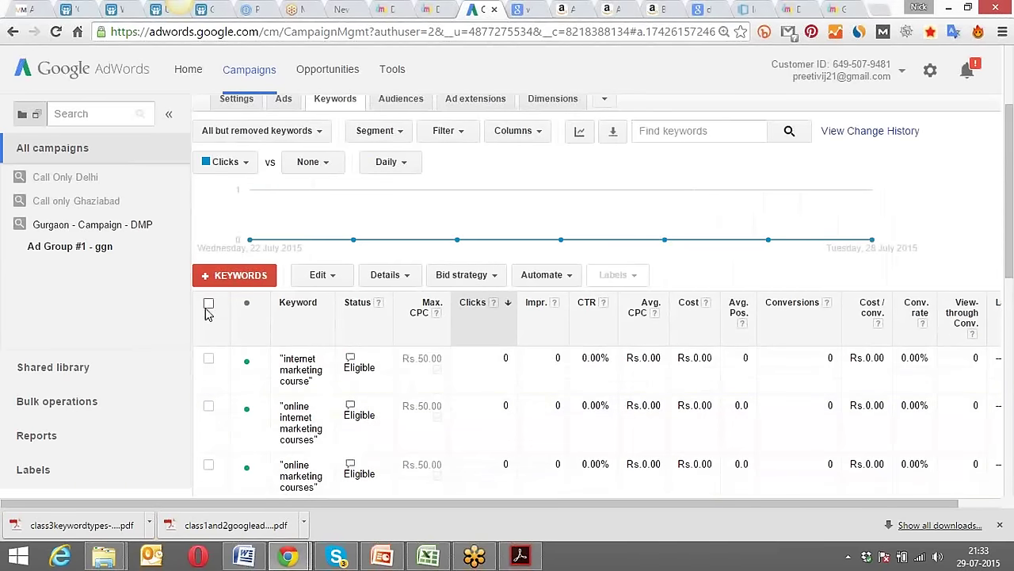
pyautogui.click(209, 305)
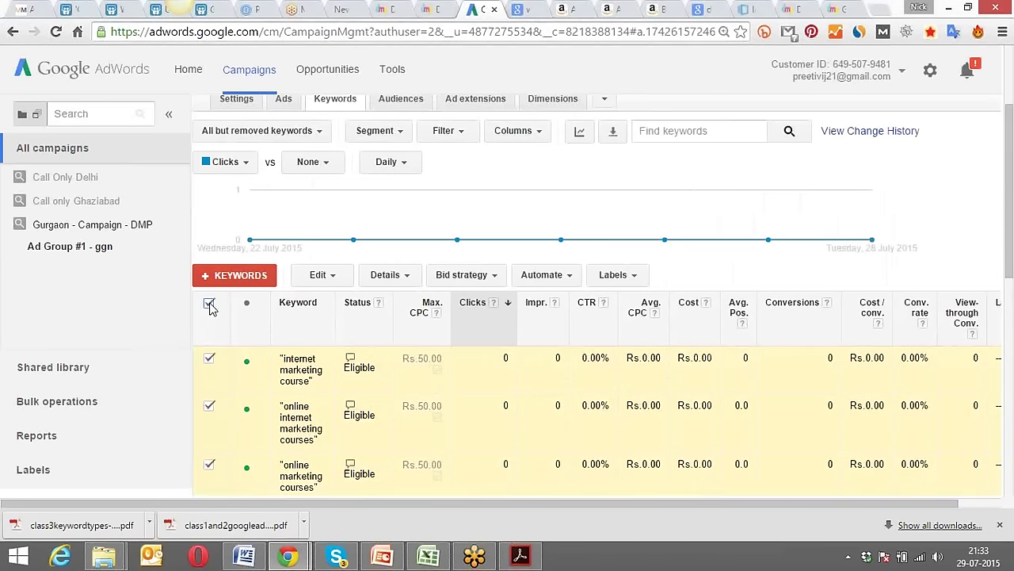
pyautogui.click(321, 274)
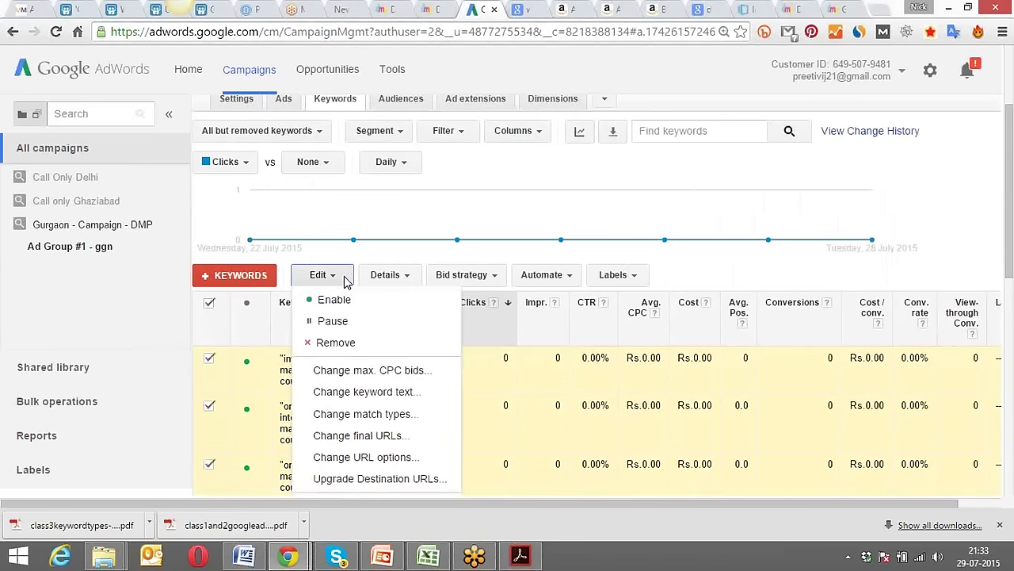
pyautogui.click(396, 415)
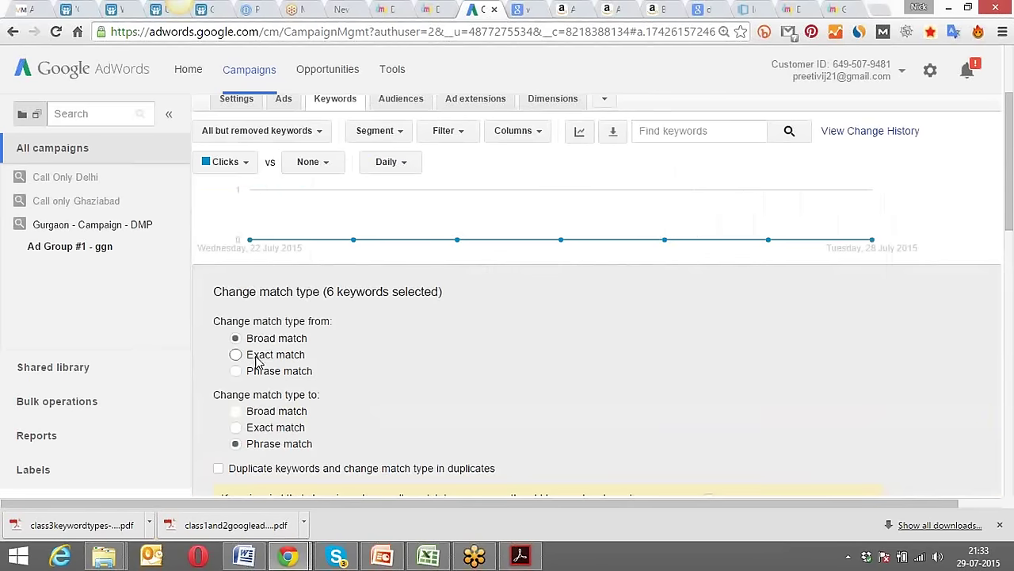
pyautogui.click(236, 371)
pyautogui.click(235, 427)
pyautogui.scroll(-1, 376, 409)
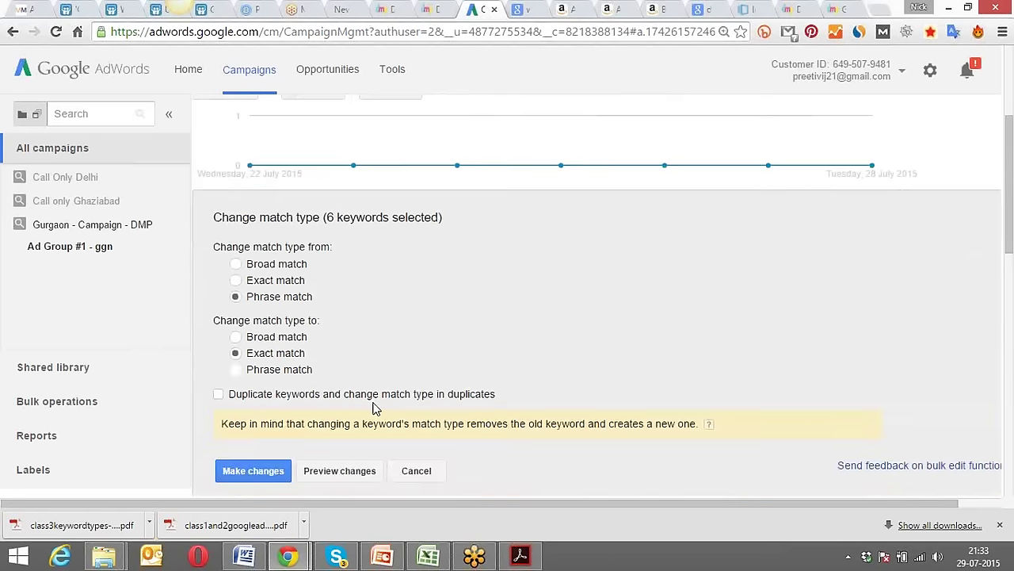
pyautogui.scroll(-1, 362, 410)
pyautogui.click(238, 396)
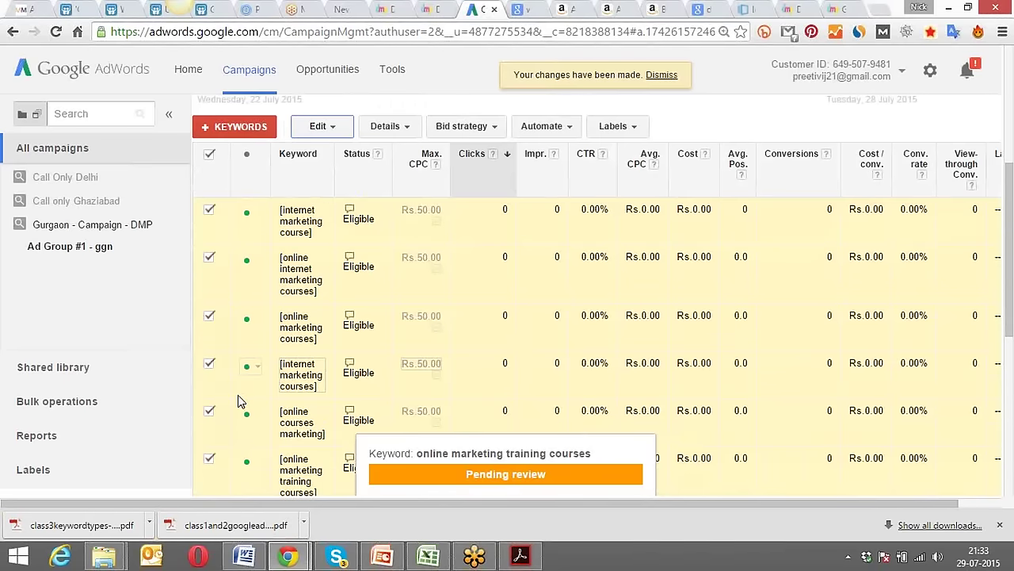
# Review the status of the keywords, now shown in square brackets at Rs.50.00.
pyautogui.moveTo(350, 214)
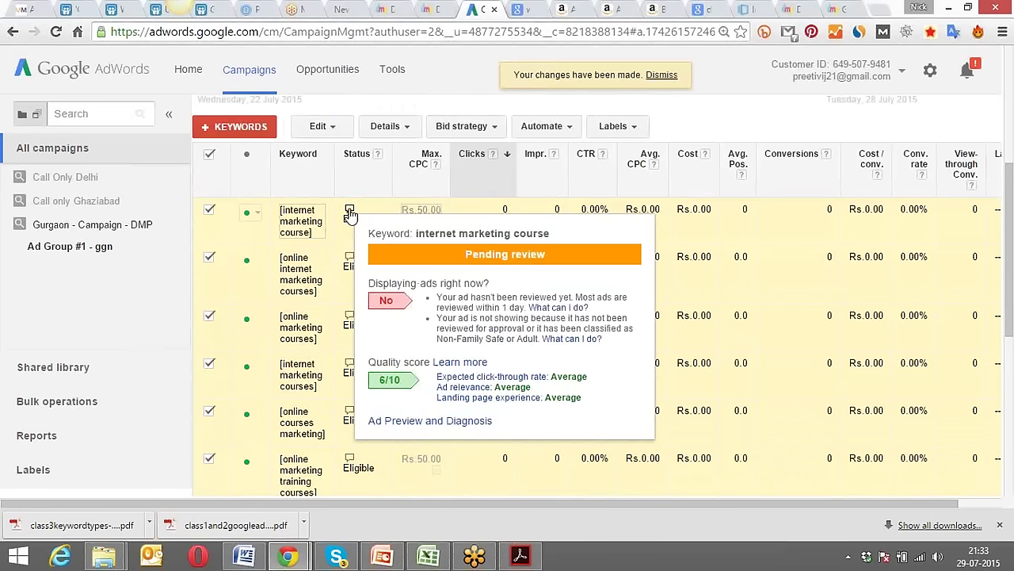
pyautogui.moveTo(349, 262)
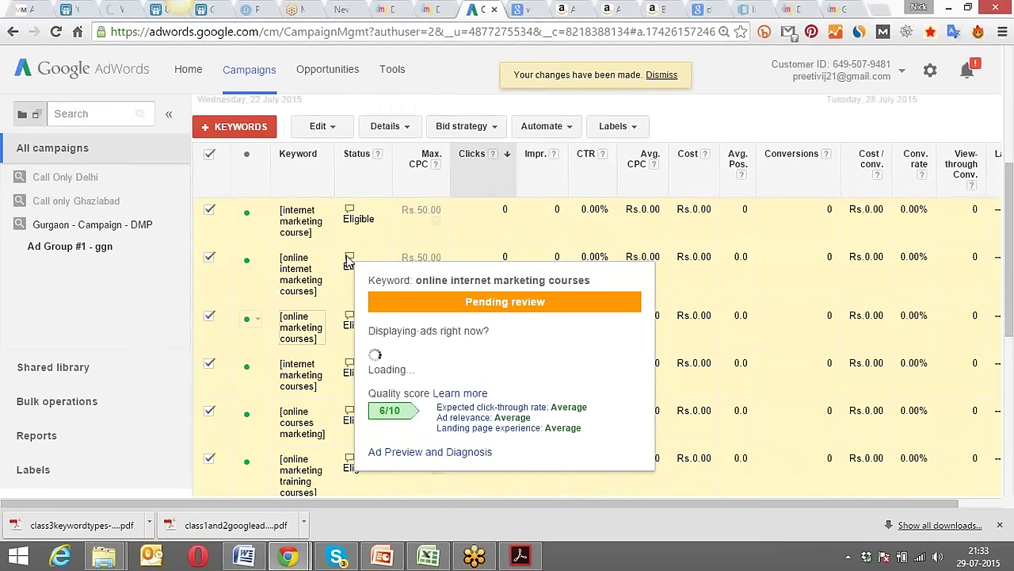
pyautogui.scroll(3, 324, 299)
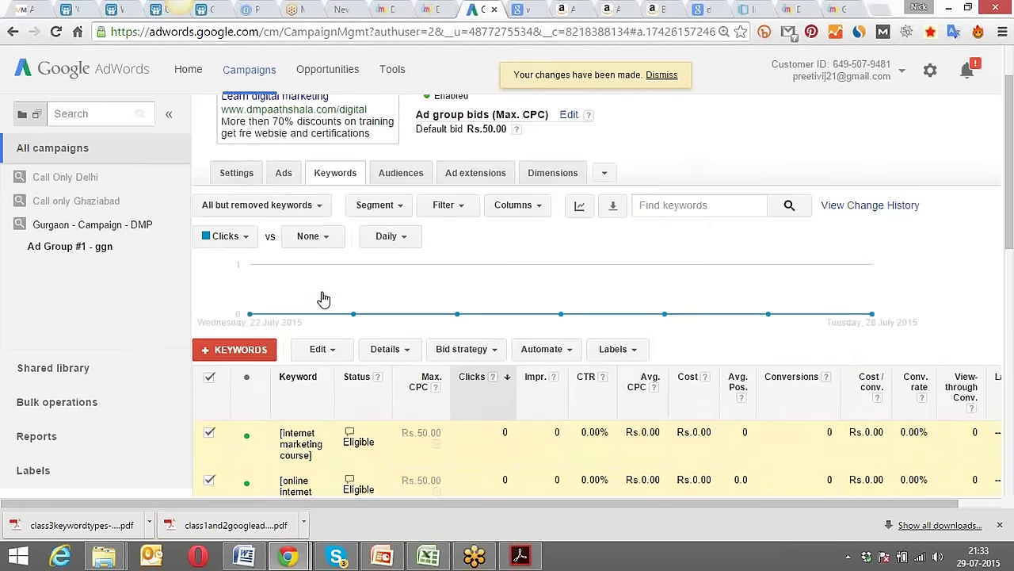
pyautogui.scroll(-5, 235, 431)
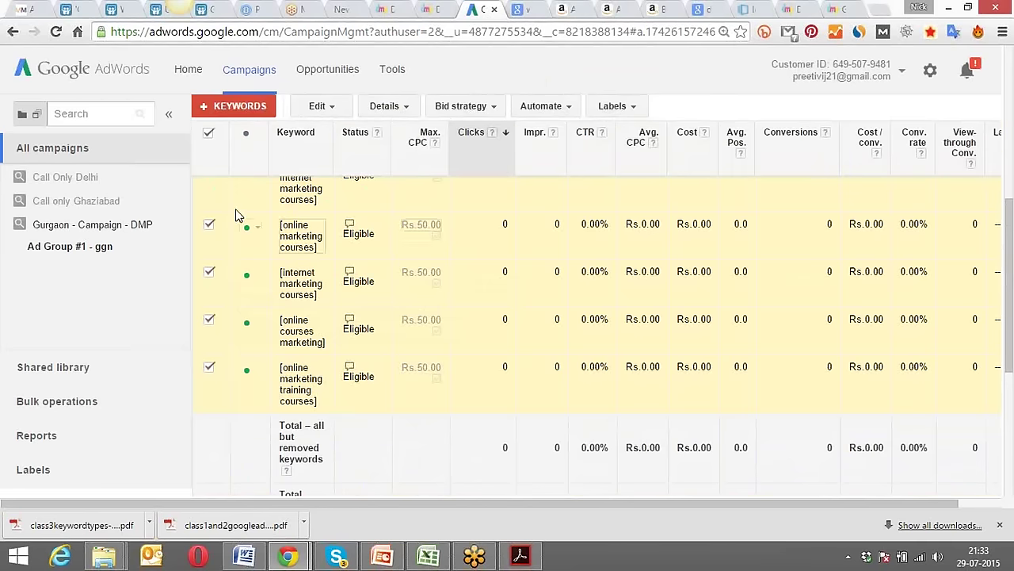
pyautogui.scroll(1, 220, 170)
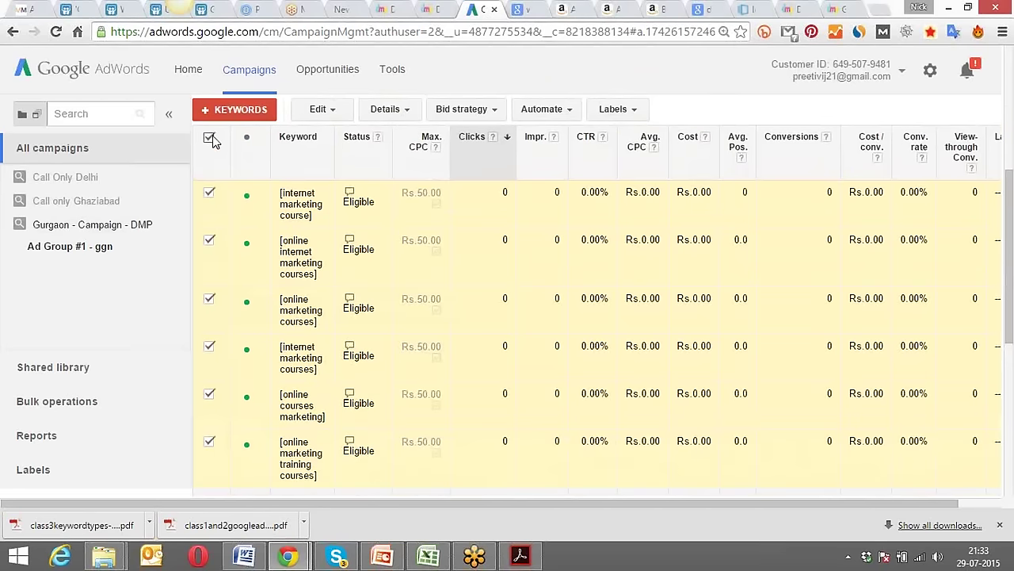
# Bulk-change all six keywords from exact match back to broad match.
pyautogui.click(210, 139)
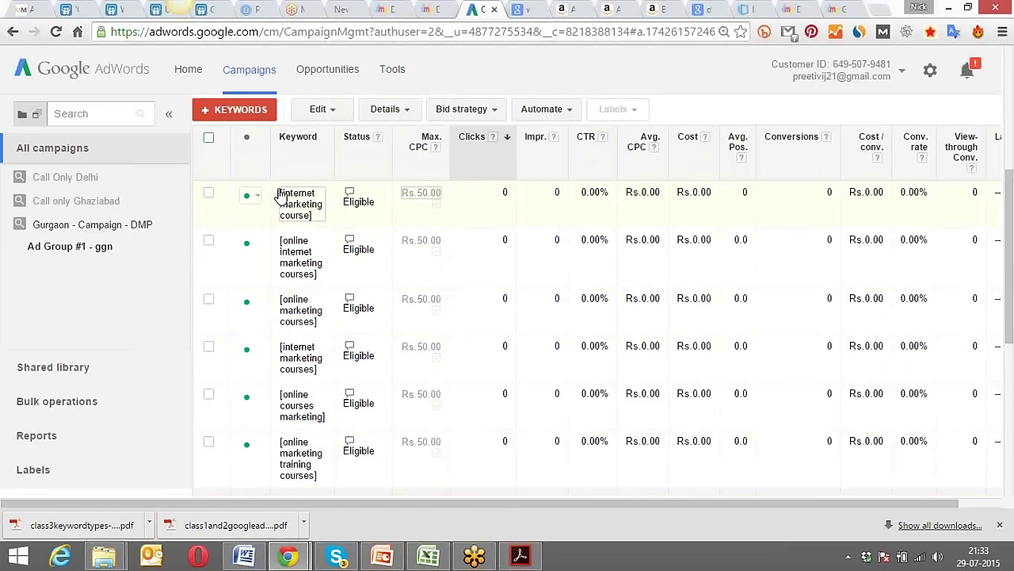
pyautogui.scroll(2, 321, 245)
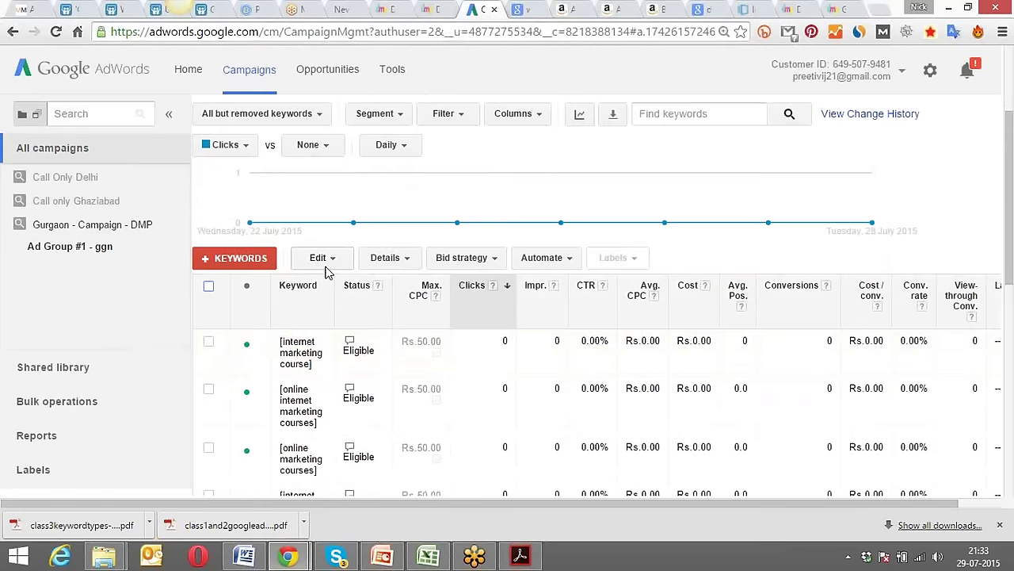
pyautogui.click(210, 286)
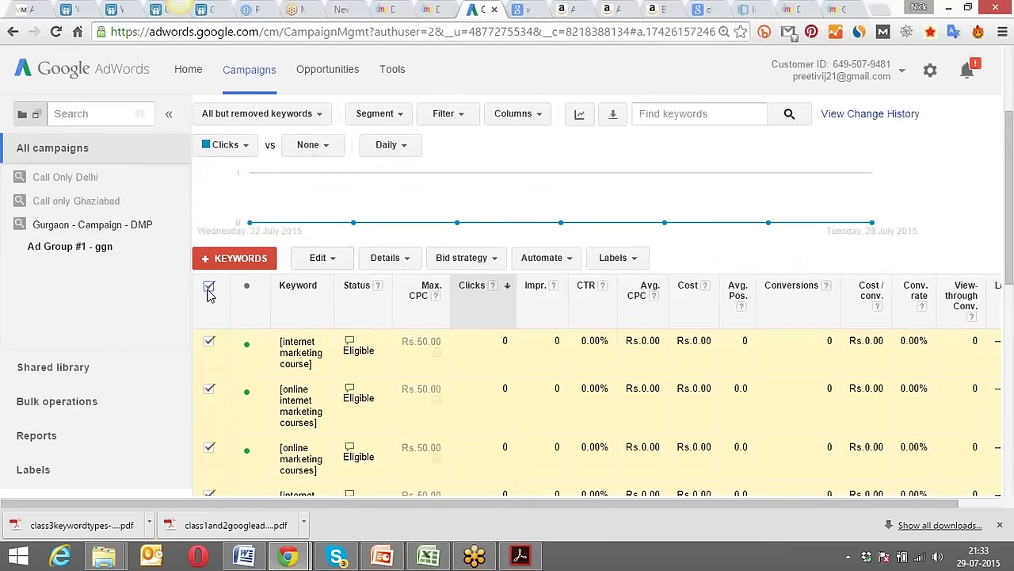
pyautogui.click(318, 259)
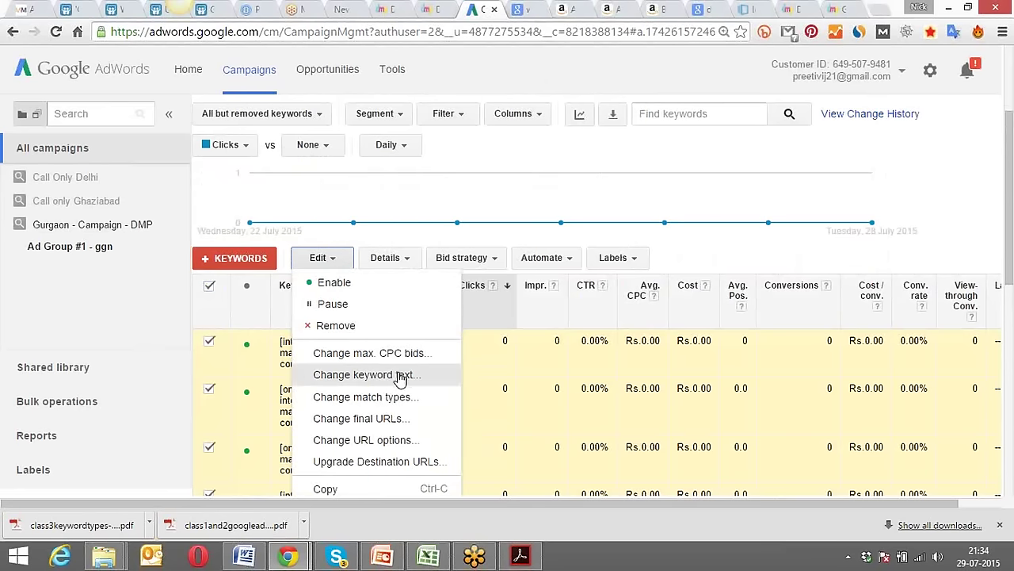
pyautogui.click(402, 397)
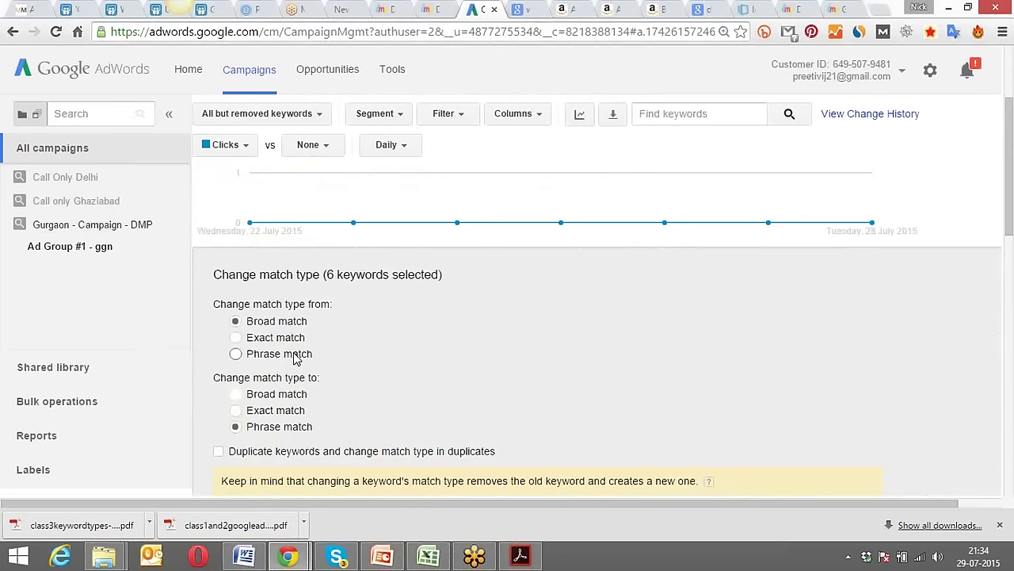
pyautogui.click(236, 338)
pyautogui.click(236, 394)
pyautogui.scroll(-2, 238, 388)
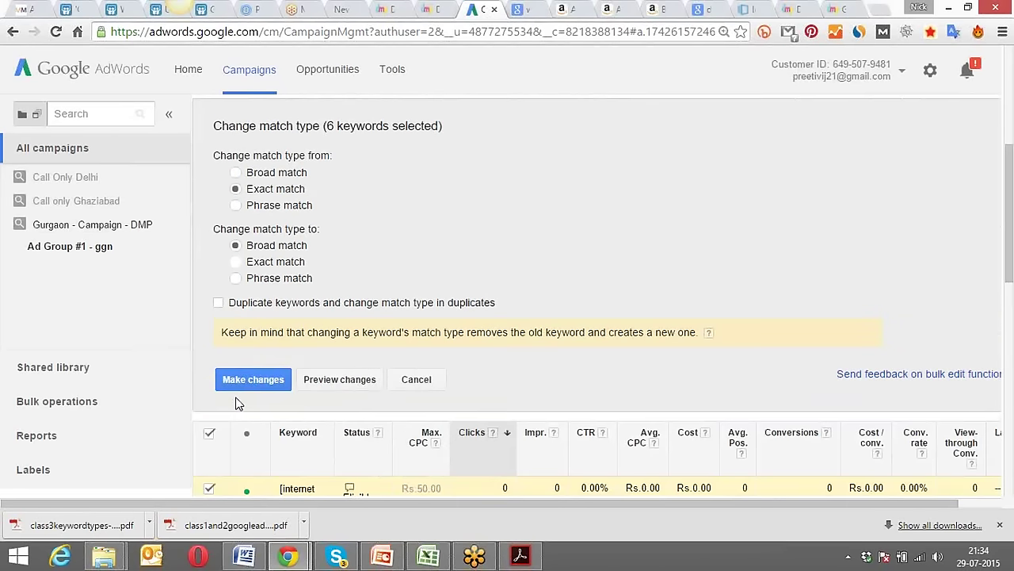
pyautogui.click(243, 379)
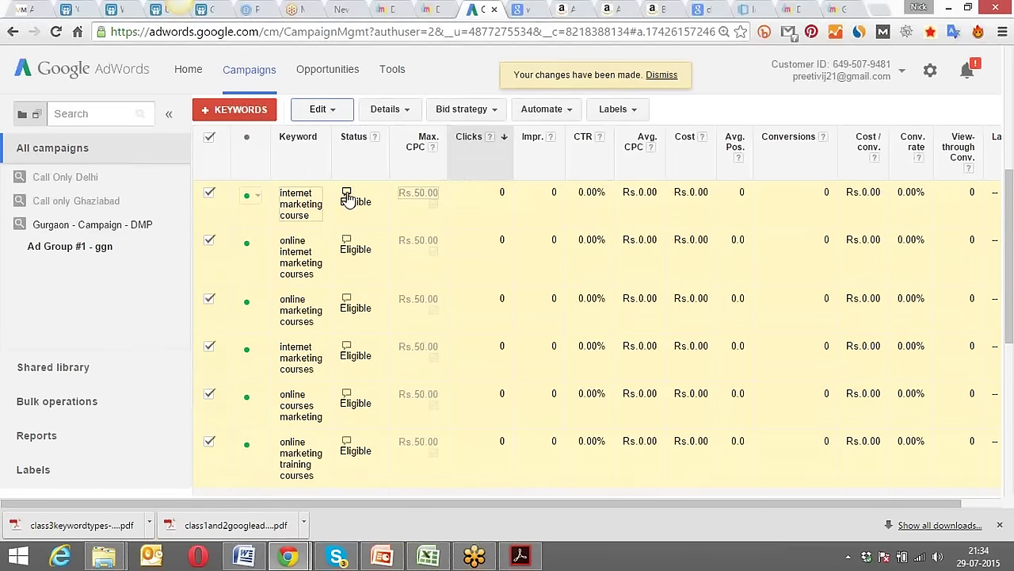
pyautogui.moveTo(346, 194)
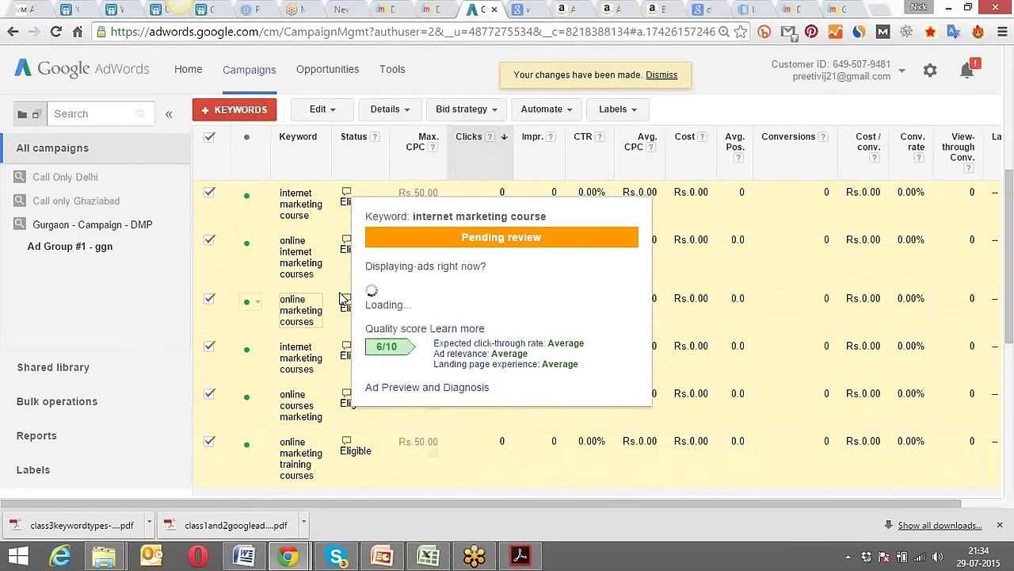
pyautogui.moveTo(347, 303)
pyautogui.scroll(-3, 353, 300)
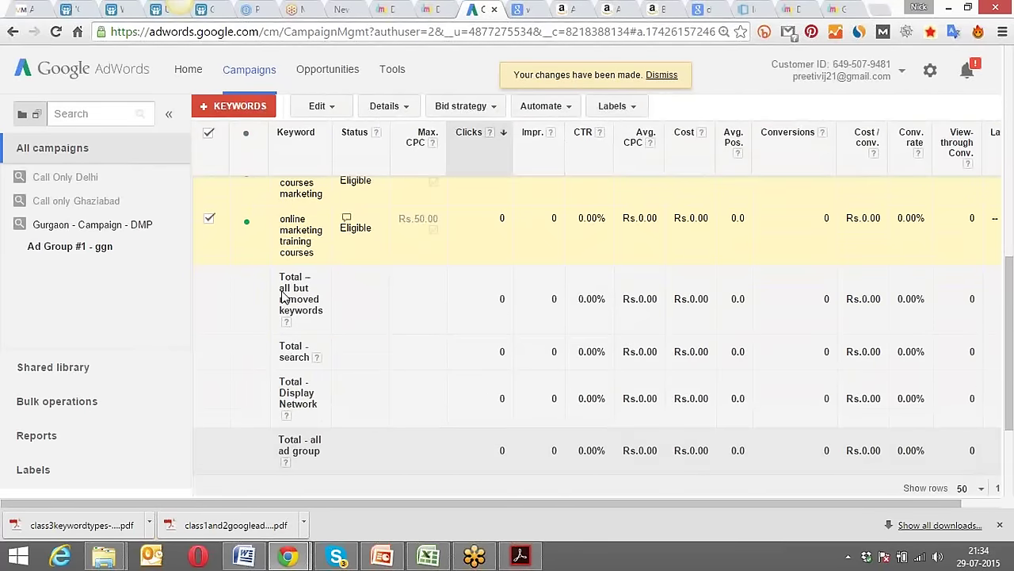
pyautogui.scroll(-3, 284, 296)
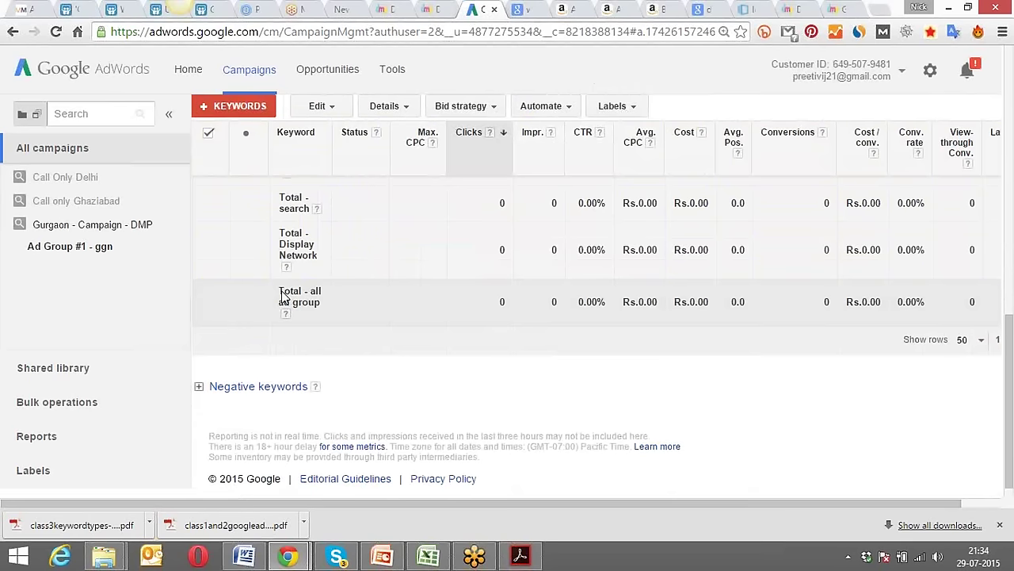
pyautogui.scroll(-1, 367, 324)
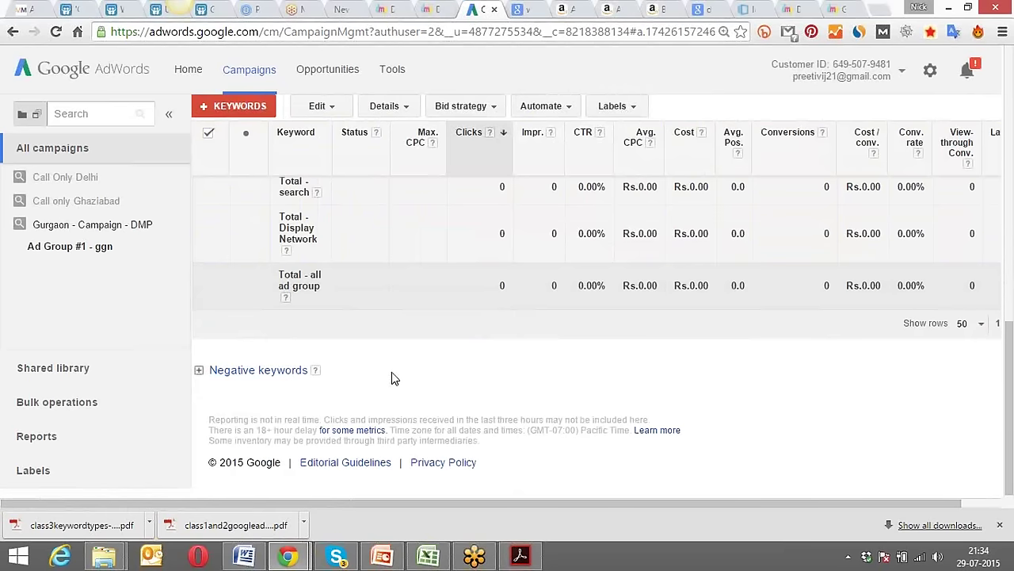
pyautogui.scroll(2, 394, 378)
pyautogui.scroll(10, 394, 372)
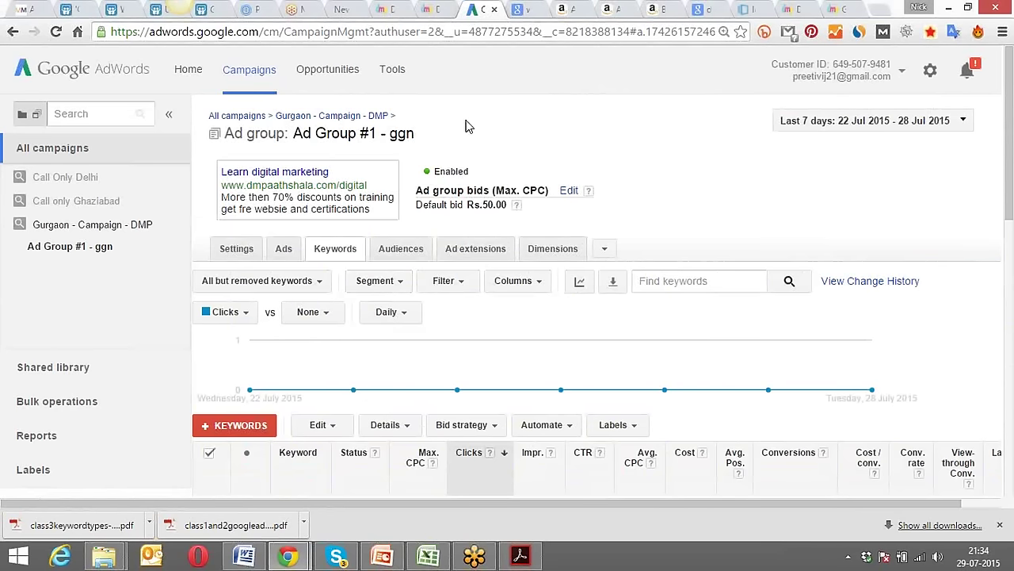
pyautogui.scroll(-3, 466, 125)
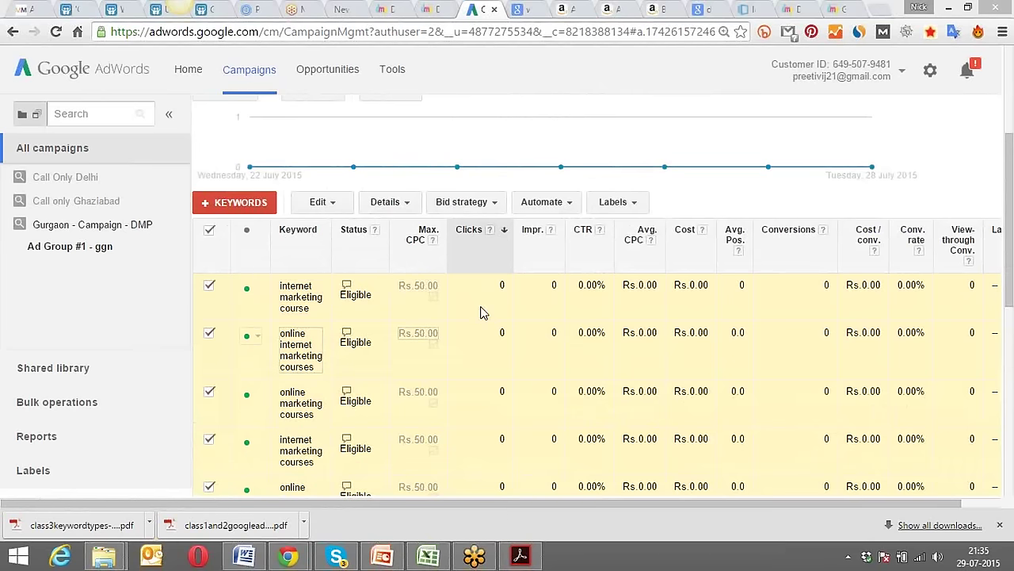
pyautogui.moveTo(346, 394)
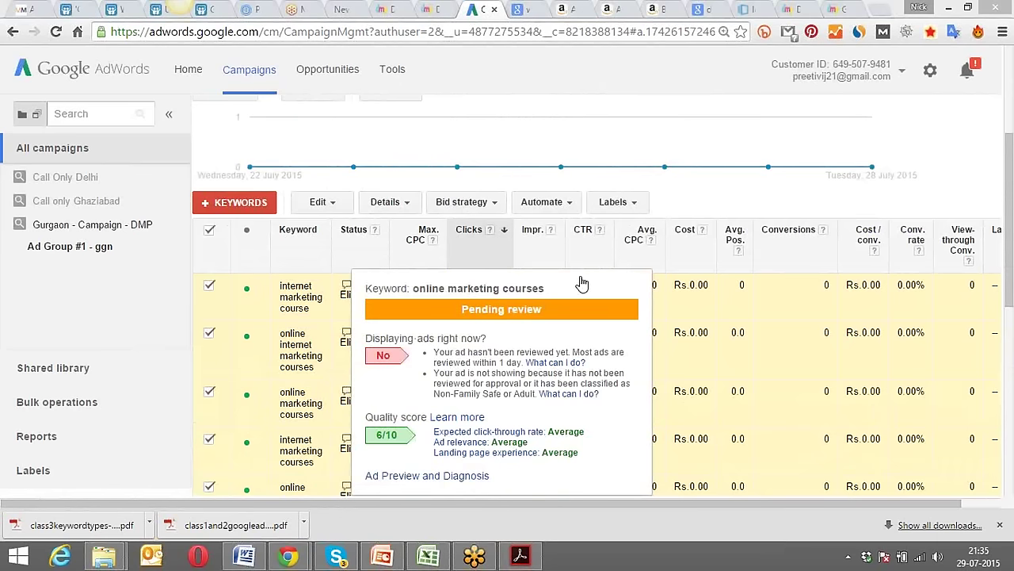
pyautogui.click(650, 239)
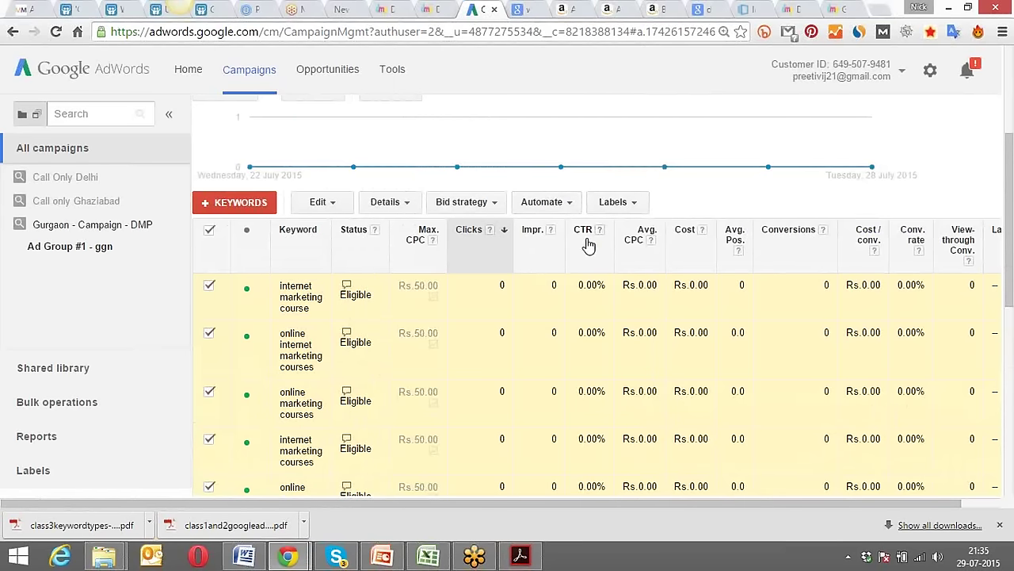
pyautogui.scroll(-5, 589, 246)
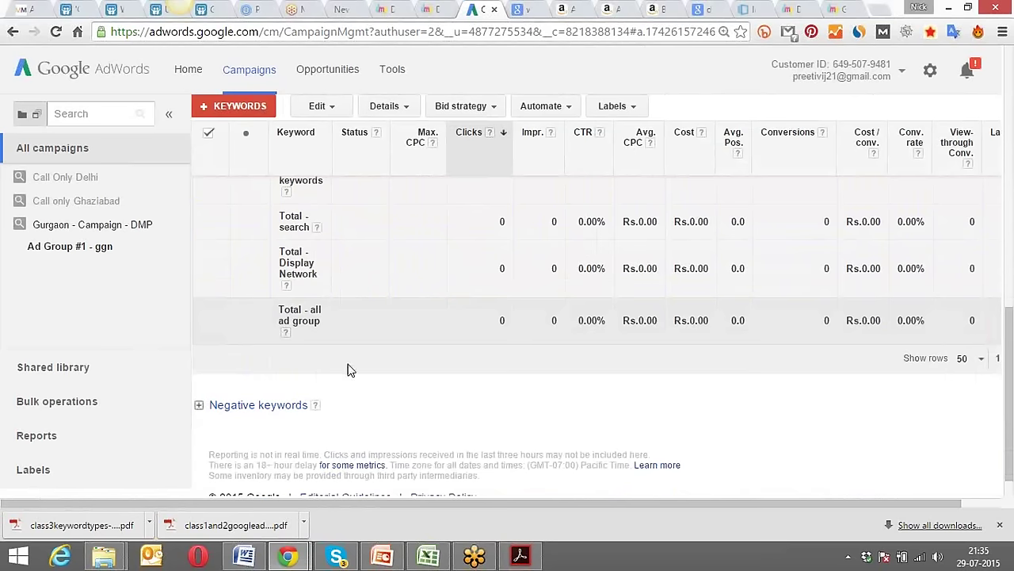
pyautogui.scroll(-1, 351, 370)
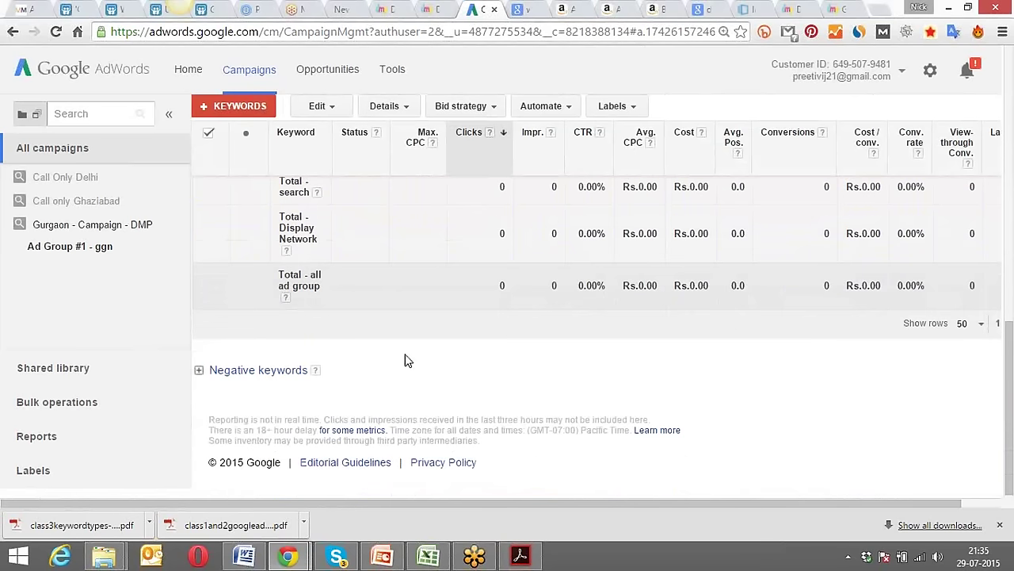
# Open the campaign-level negative keyword box and enter 'free' and 'services'.
pyautogui.click(269, 370)
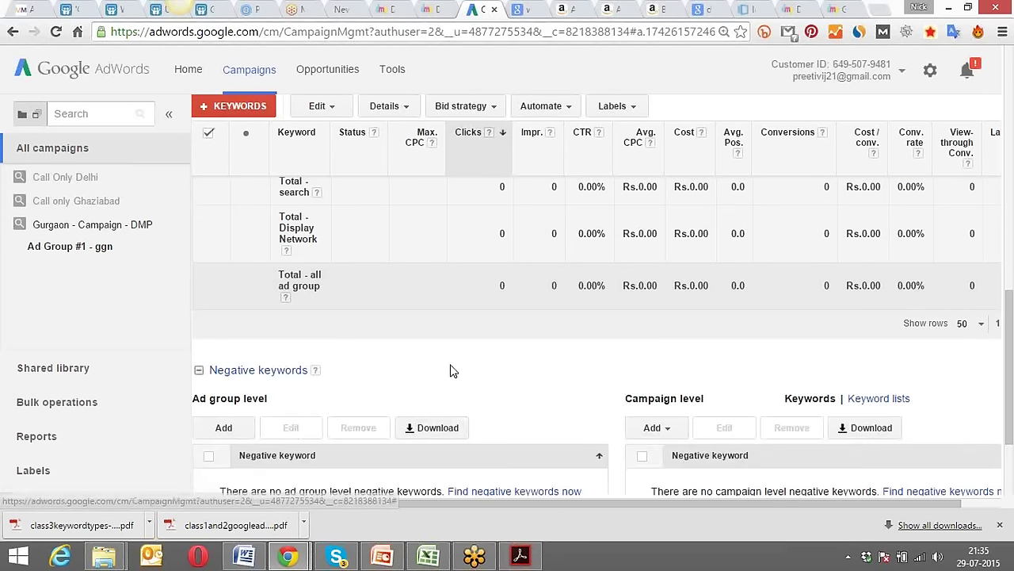
pyautogui.scroll(-2, 473, 366)
pyautogui.click(663, 358)
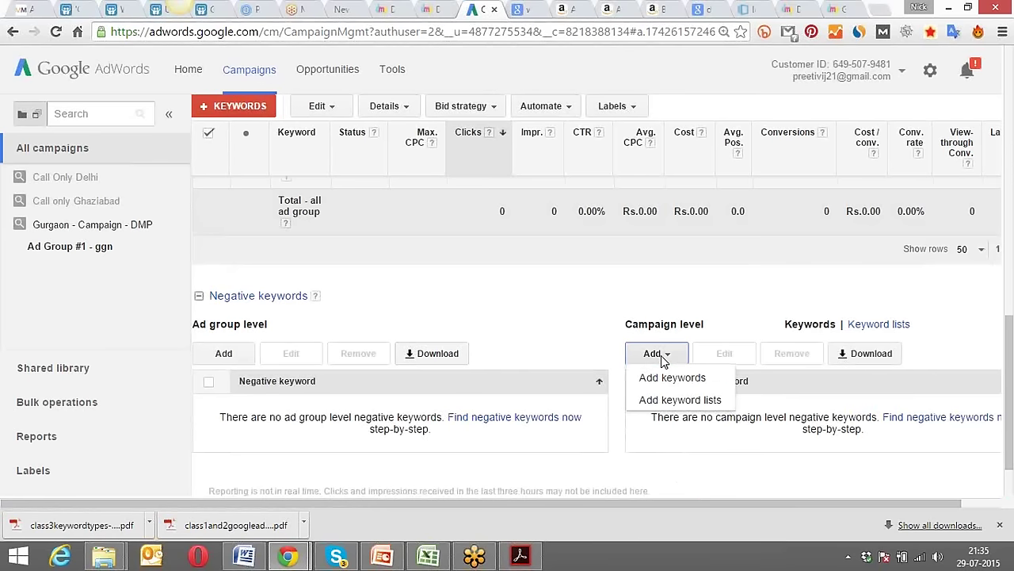
pyautogui.click(659, 379)
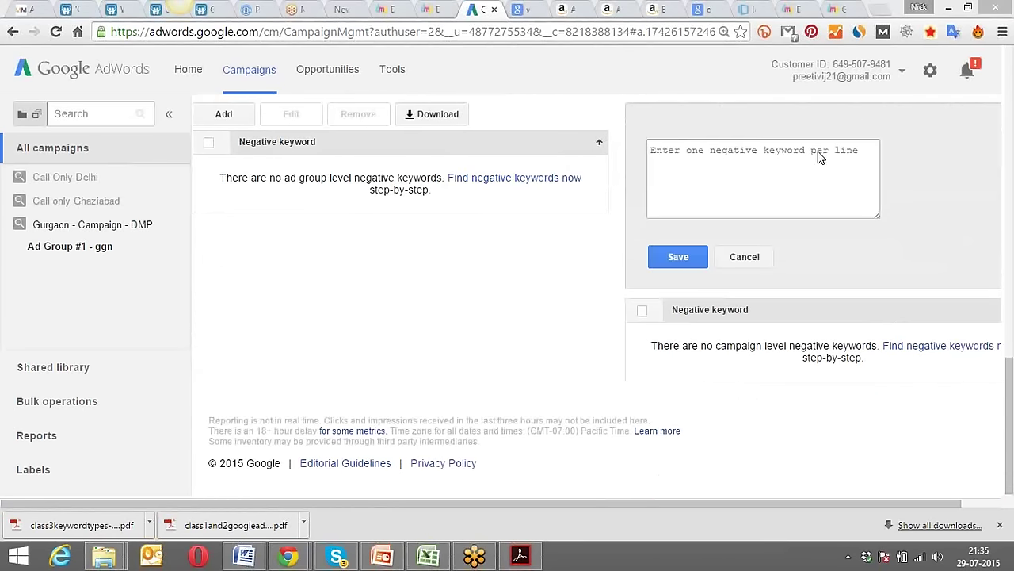
pyautogui.click(680, 170)
pyautogui.write('free ')
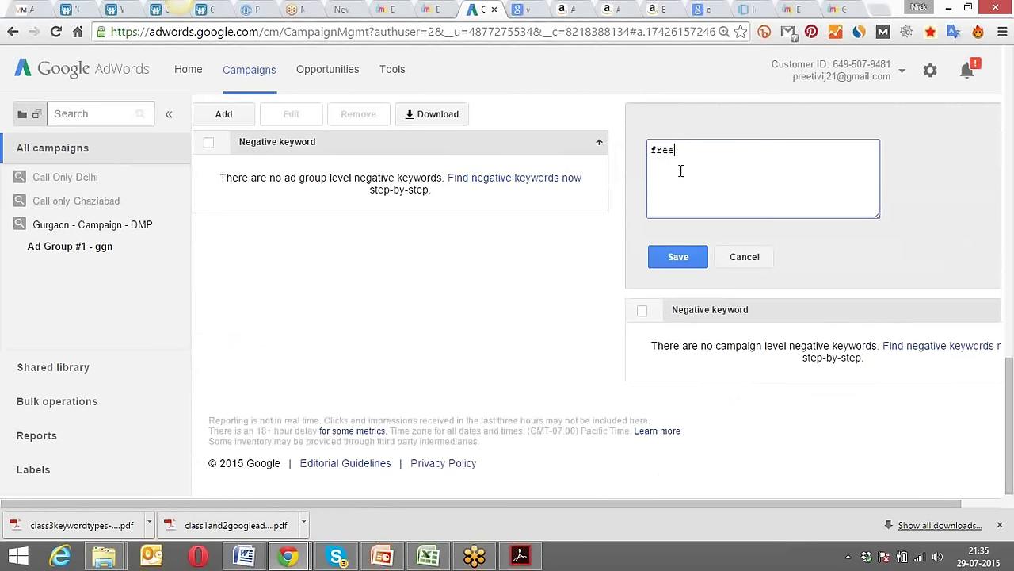
pyautogui.write('services')
# Check 'free' and 'services' sit on separate lines, then save them as campaign negatives.
pyautogui.moveTo(697, 165); pyautogui.dragTo(650, 151)
pyautogui.click(678, 150)
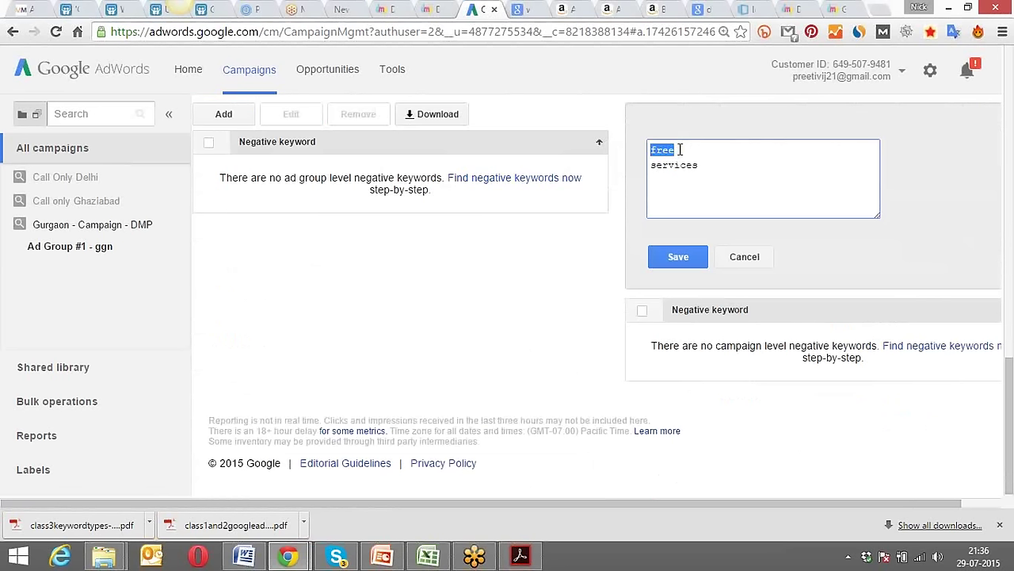
pyautogui.click(686, 150)
pyautogui.moveTo(686, 149); pyautogui.dragTo(650, 150)
pyautogui.click(668, 148)
pyautogui.moveTo(702, 165); pyautogui.dragTo(650, 164)
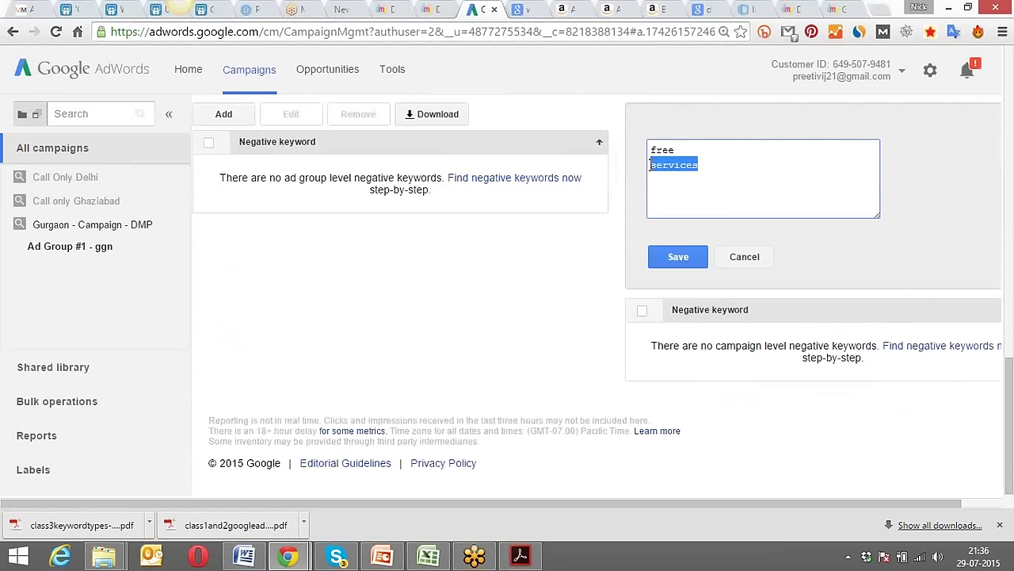
pyautogui.click(672, 259)
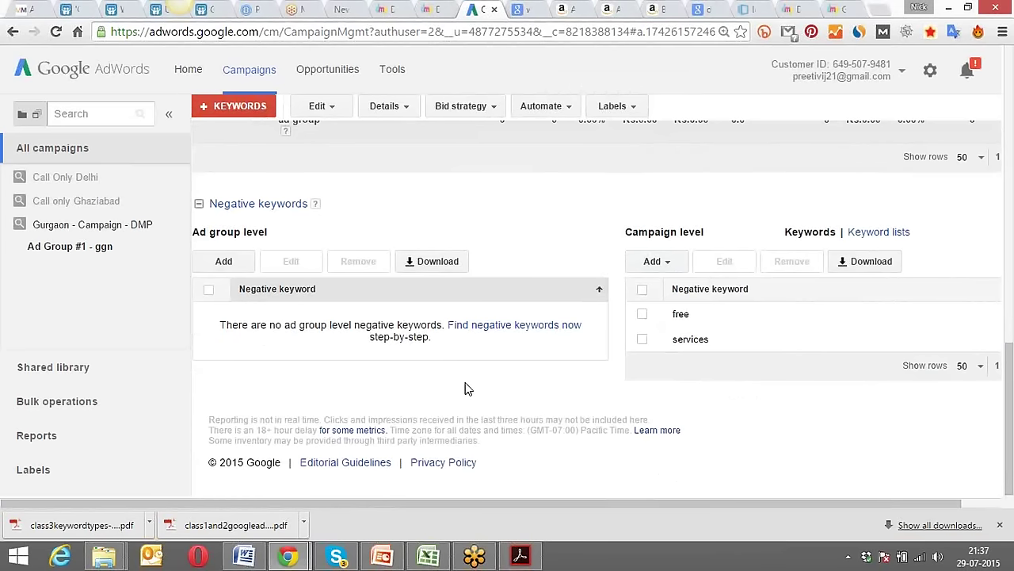
pyautogui.scroll(15, 464, 389)
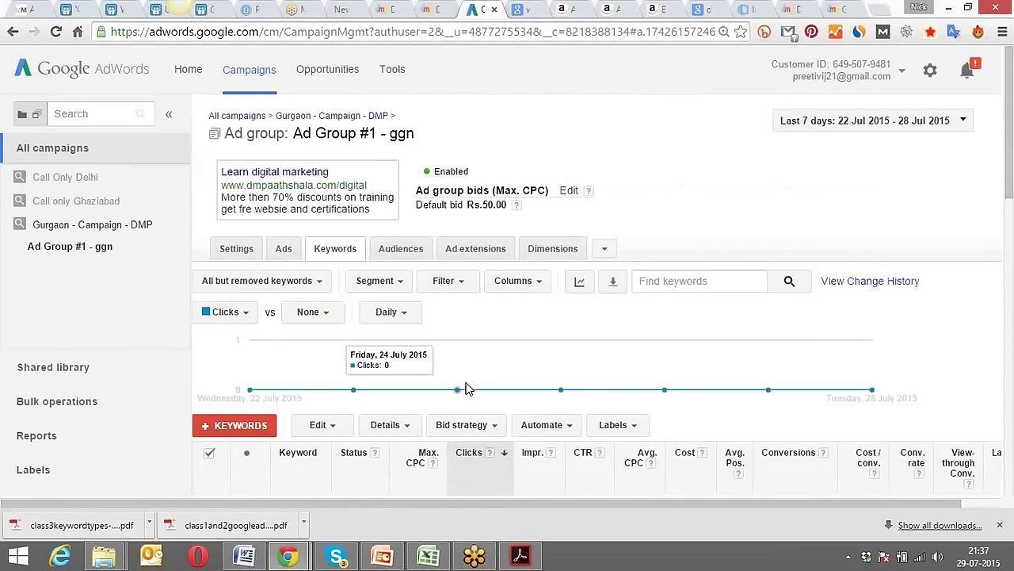
pyautogui.scroll(-2, 466, 388)
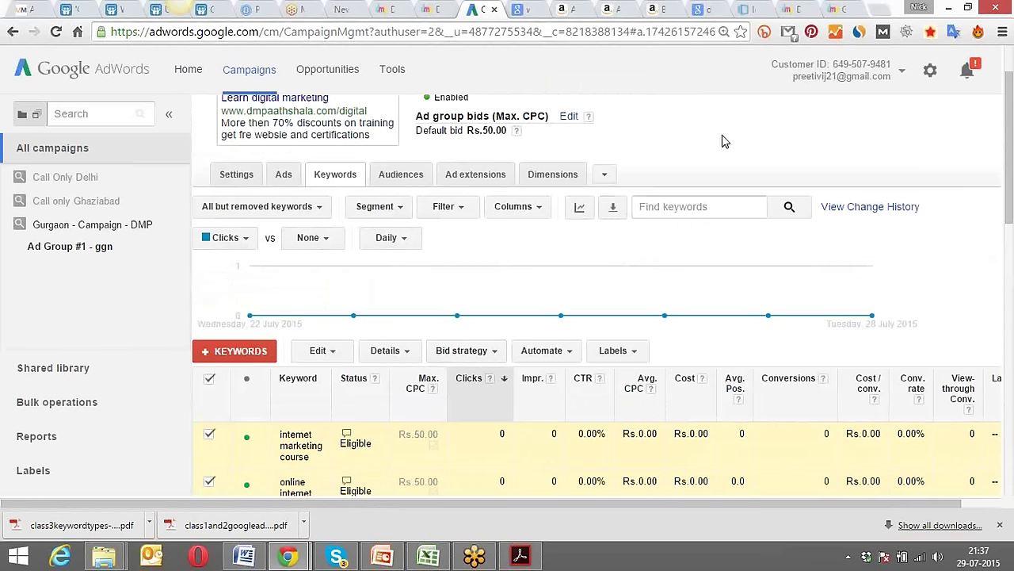
pyautogui.scroll(2, 722, 147)
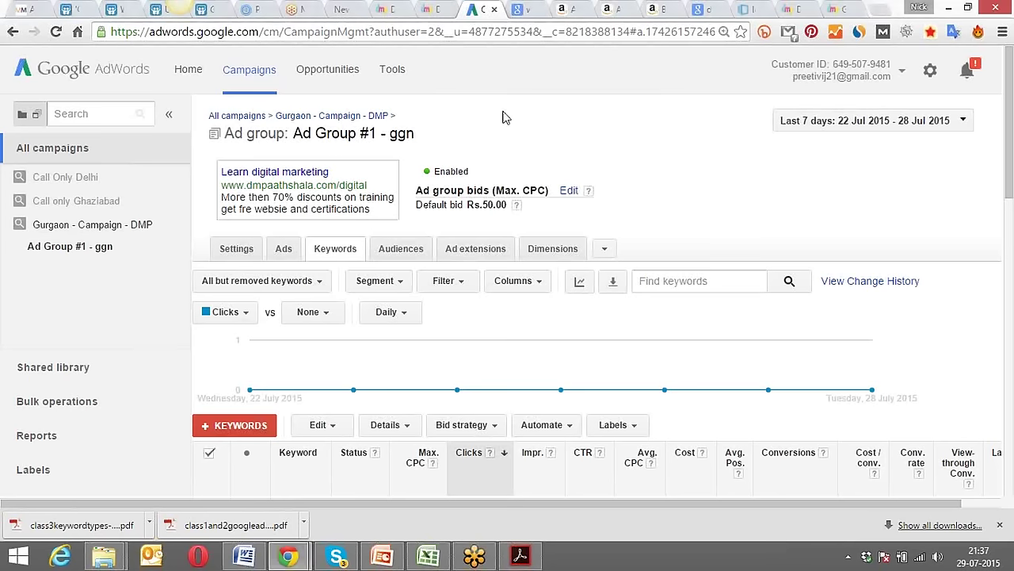
pyautogui.scroll(-2, 504, 118)
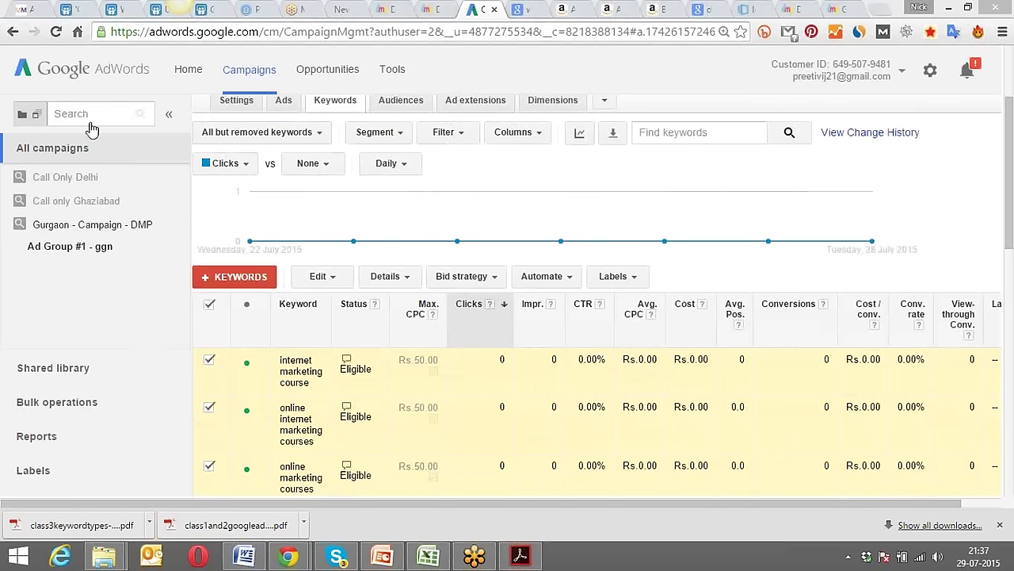
# Start a new Display Network only campaign from the All campaigns list.
pyautogui.click(53, 149)
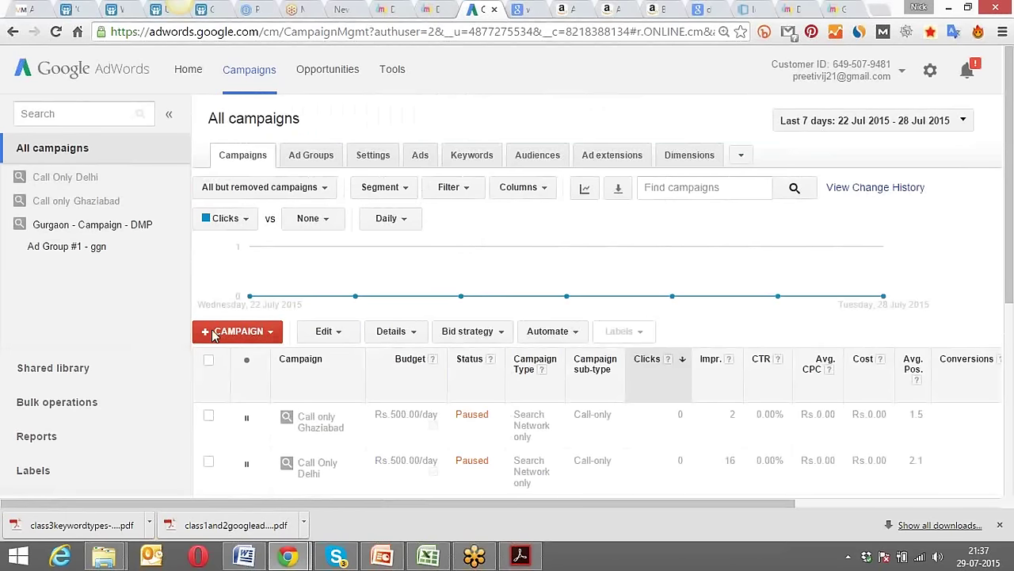
pyautogui.click(268, 334)
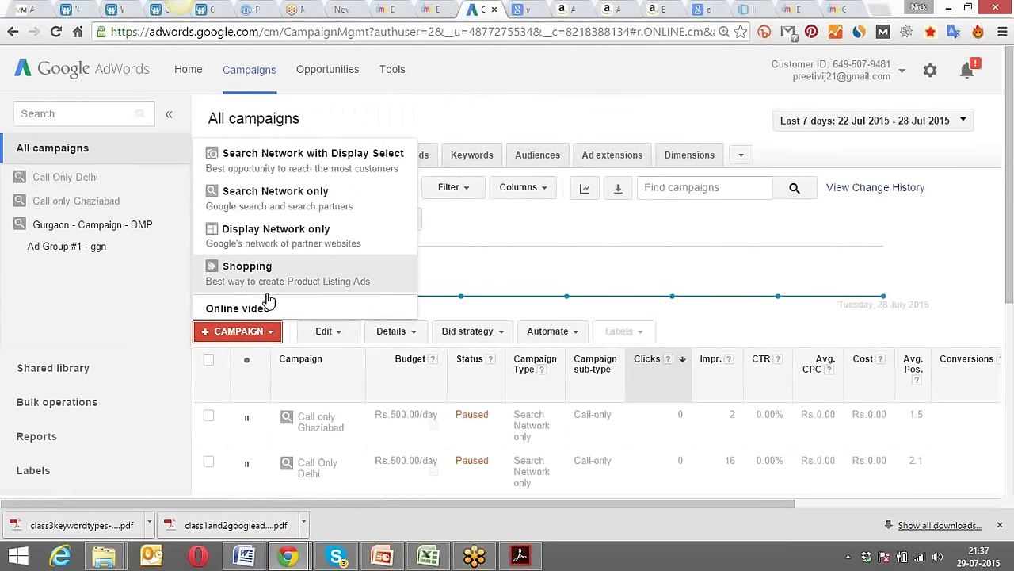
pyautogui.click(274, 231)
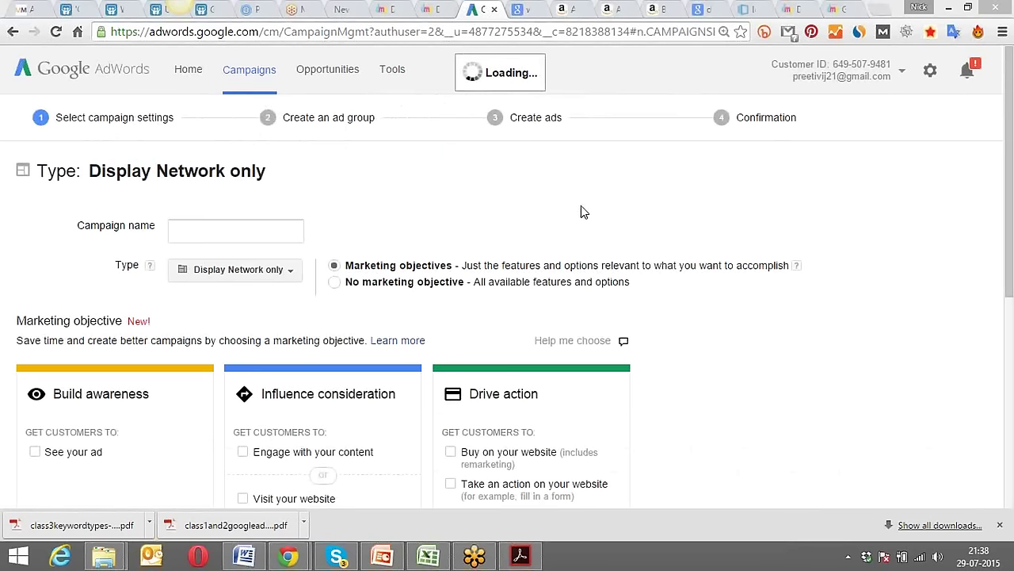
# Set the display campaign to No marketing objective with All features rather than Ads in mobile apps.
pyautogui.click(236, 233)
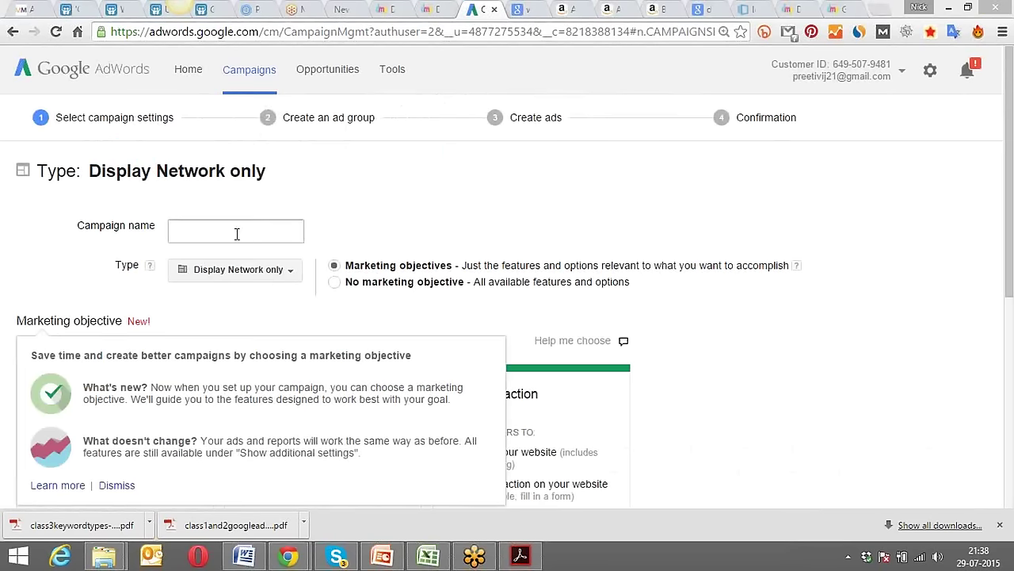
pyautogui.click(439, 212)
pyautogui.click(108, 489)
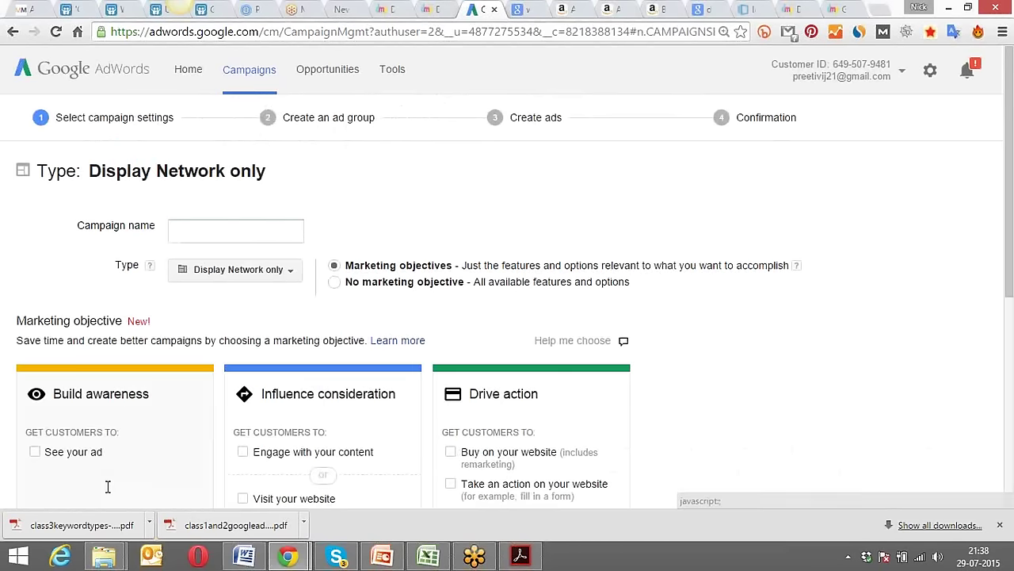
pyautogui.click(334, 283)
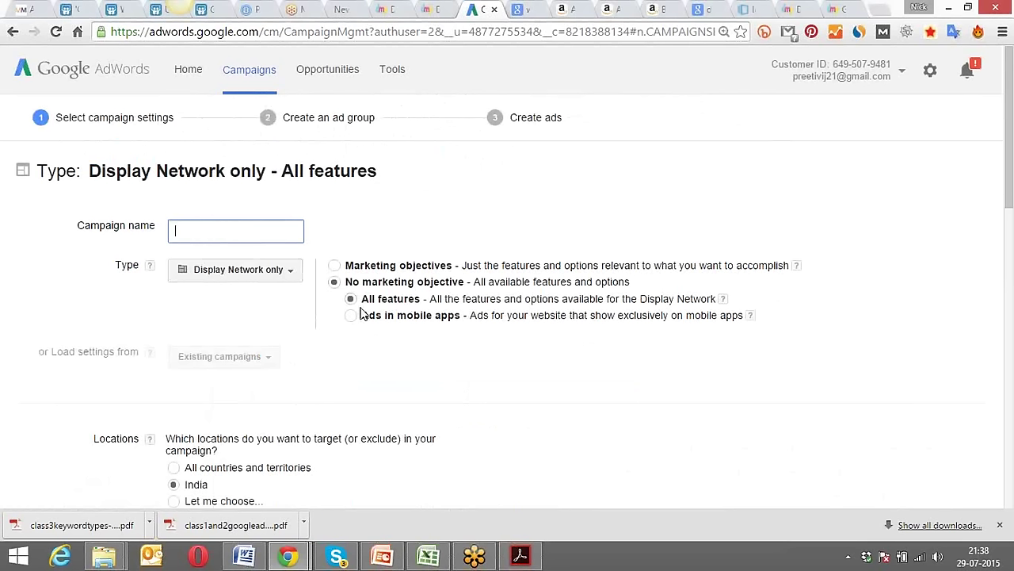
pyautogui.click(351, 316)
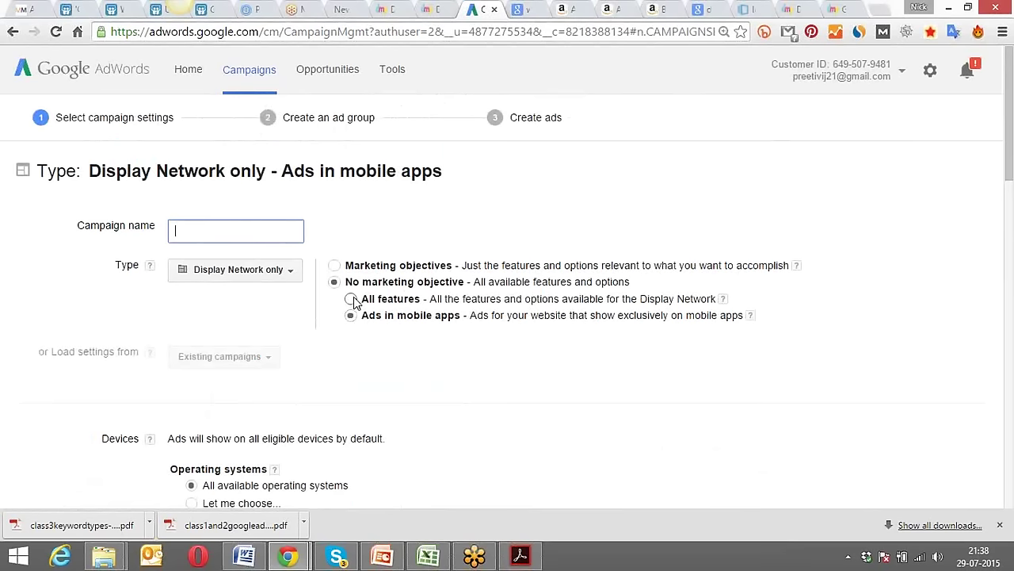
pyautogui.click(351, 299)
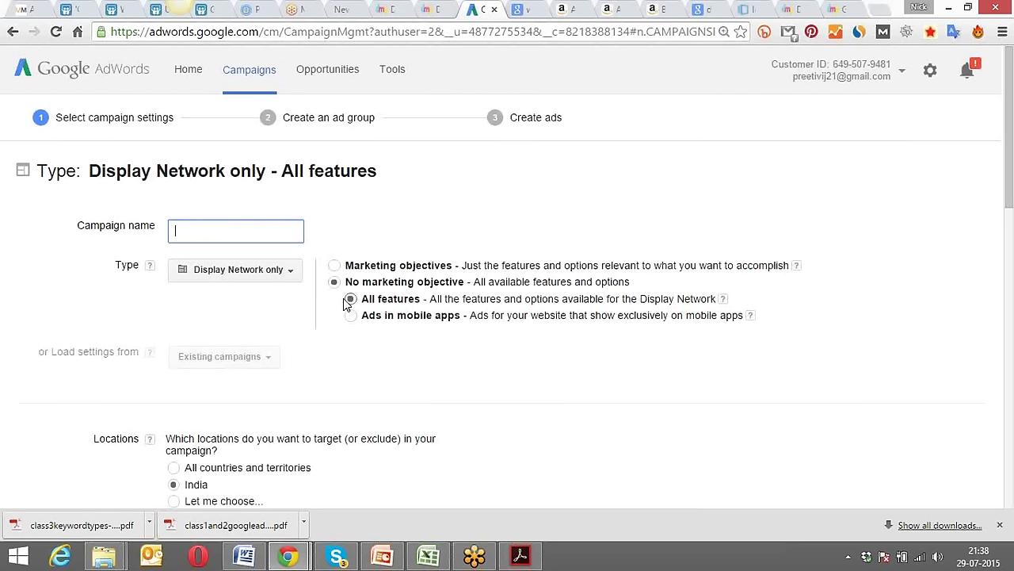
pyautogui.click(268, 271)
# Enter 'Display Campaign - Delhi' as the new campaign's name.
pyautogui.click(267, 271)
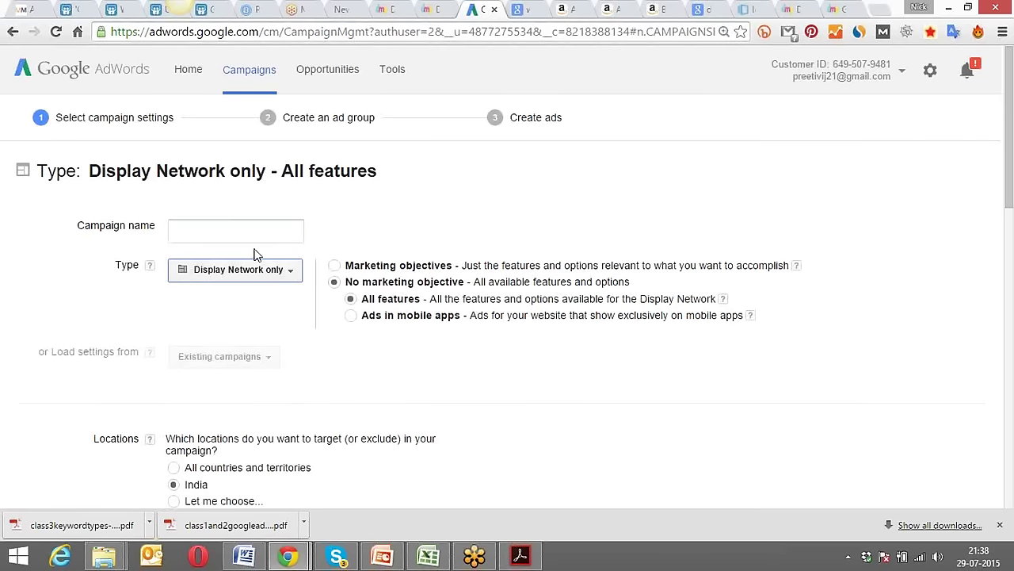
pyautogui.click(252, 230)
pyautogui.write('Display ')
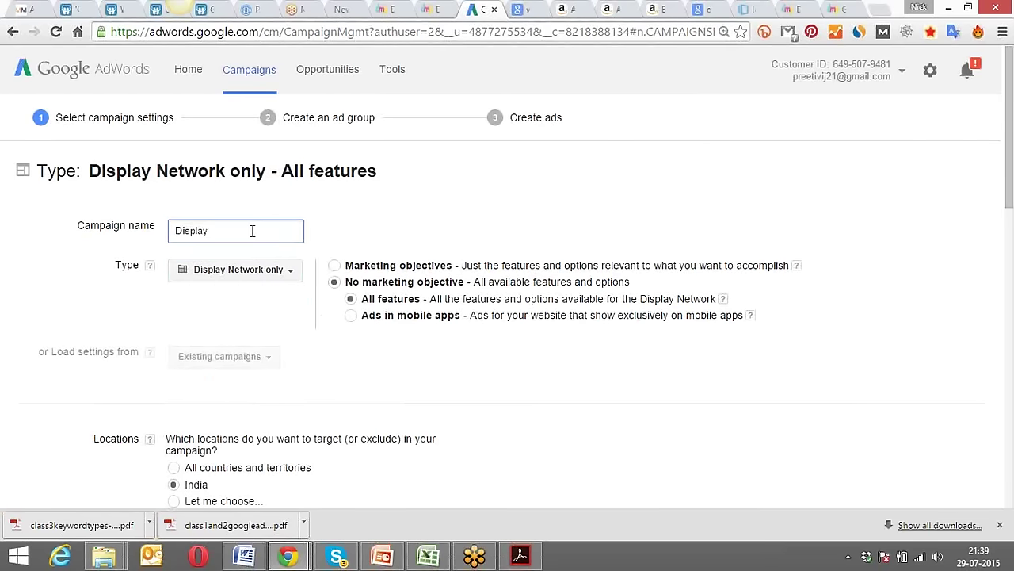
pyautogui.write('- Delhi')
pyautogui.click(209, 231)
pyautogui.write('Campaign')
pyautogui.click(247, 317)
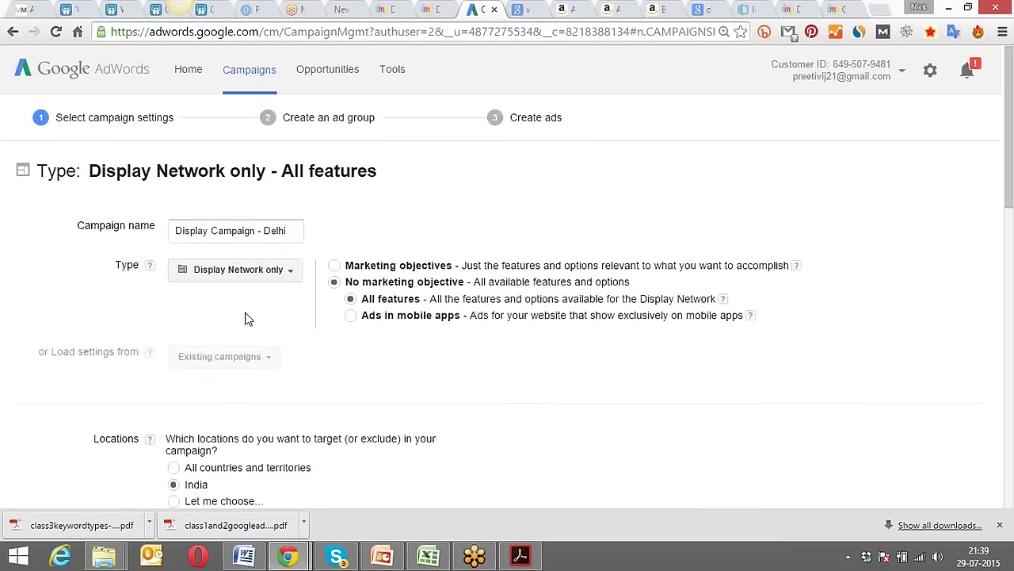
pyautogui.scroll(-1, 301, 306)
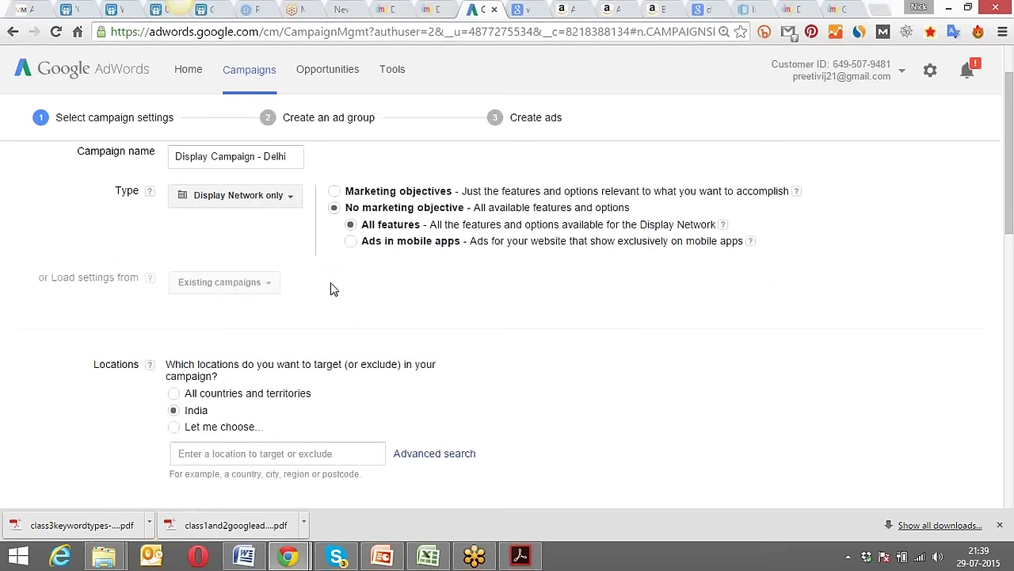
pyautogui.scroll(1, 333, 290)
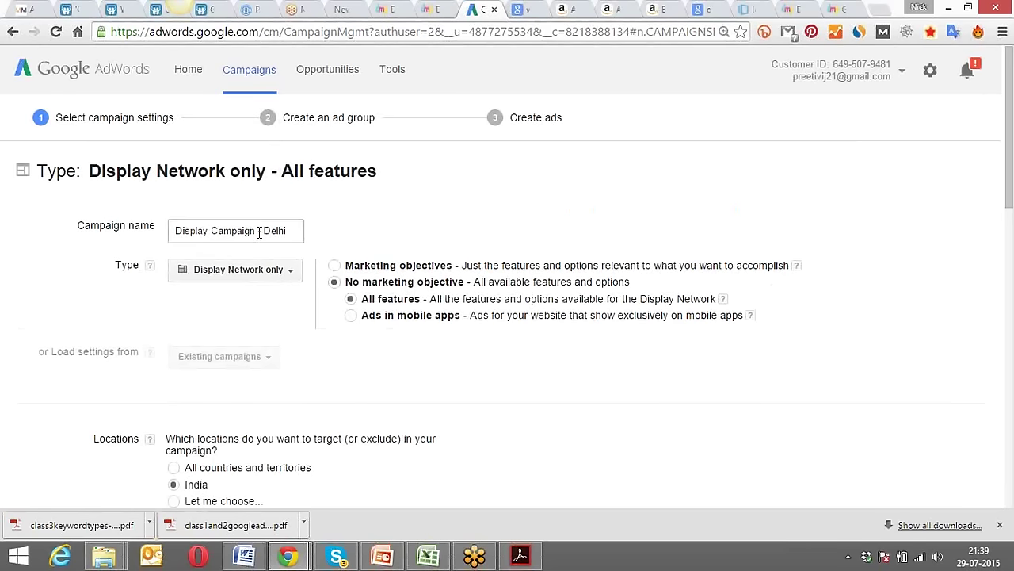
pyautogui.click(292, 228)
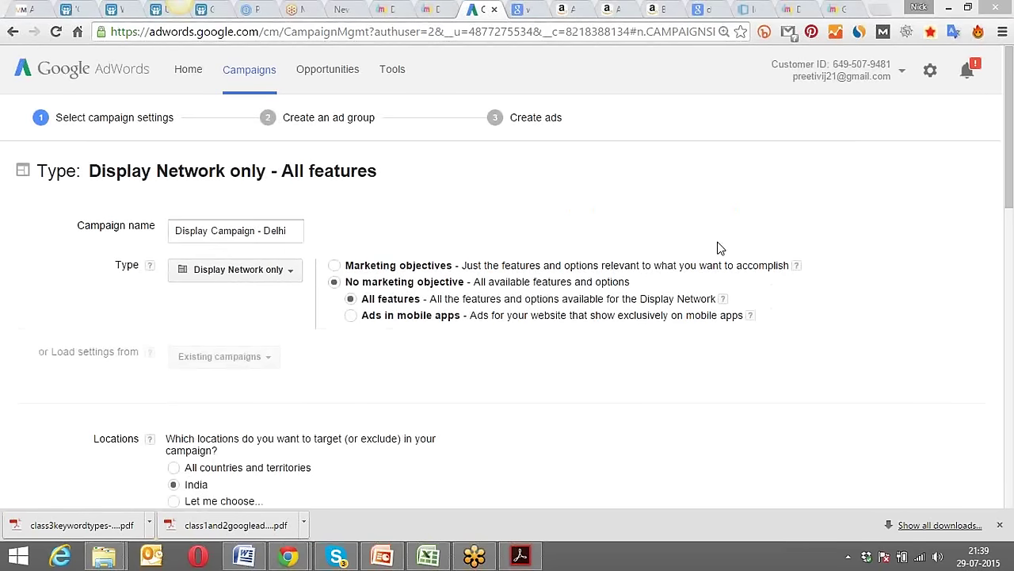
pyautogui.click(262, 358)
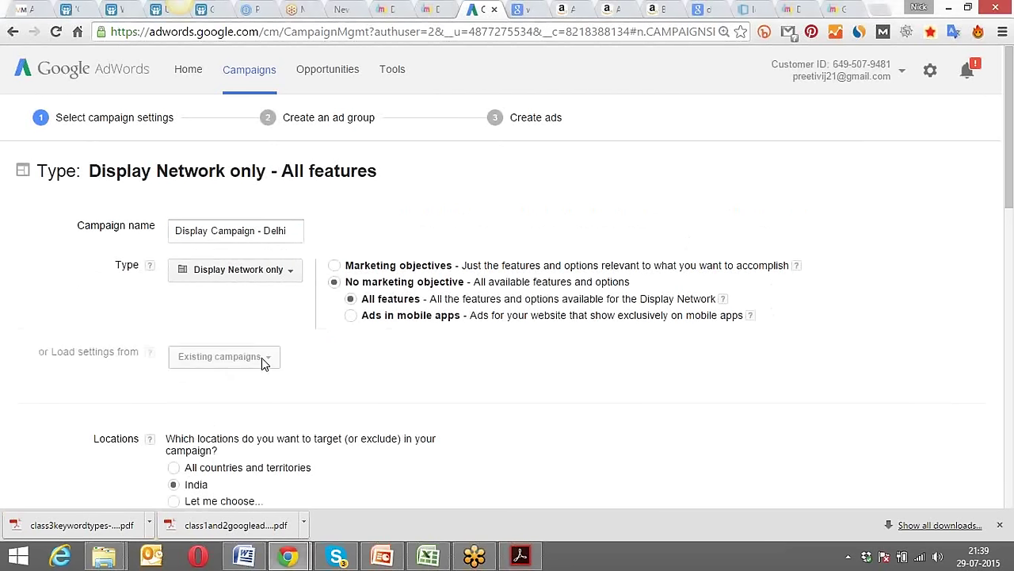
pyautogui.click(241, 231)
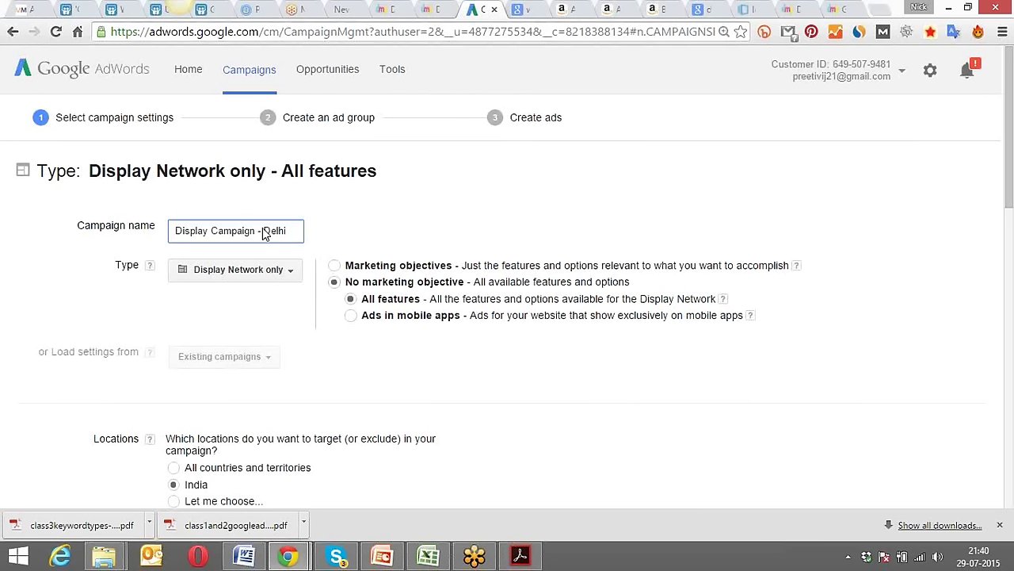
pyautogui.click(406, 228)
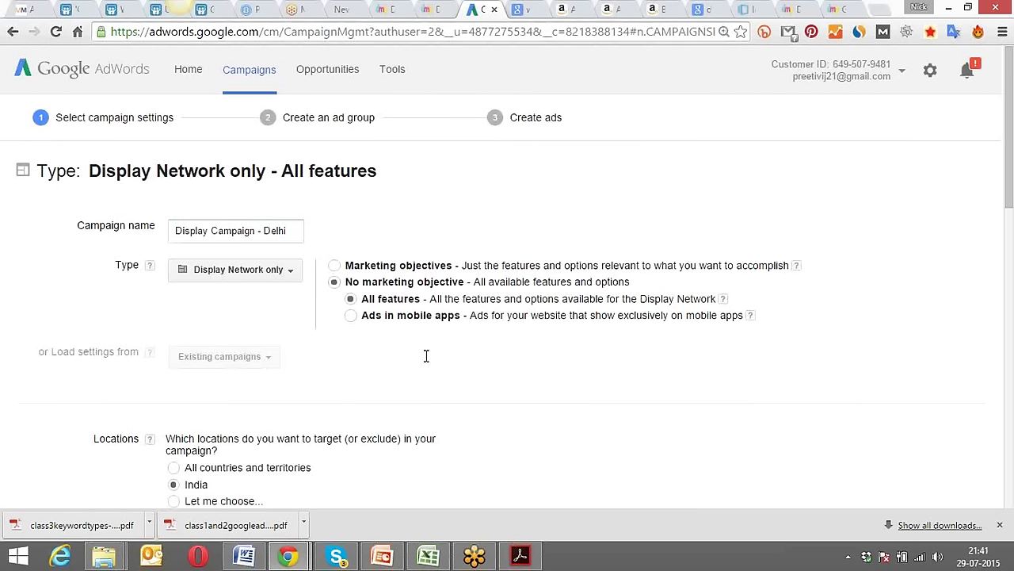
pyautogui.click(272, 229)
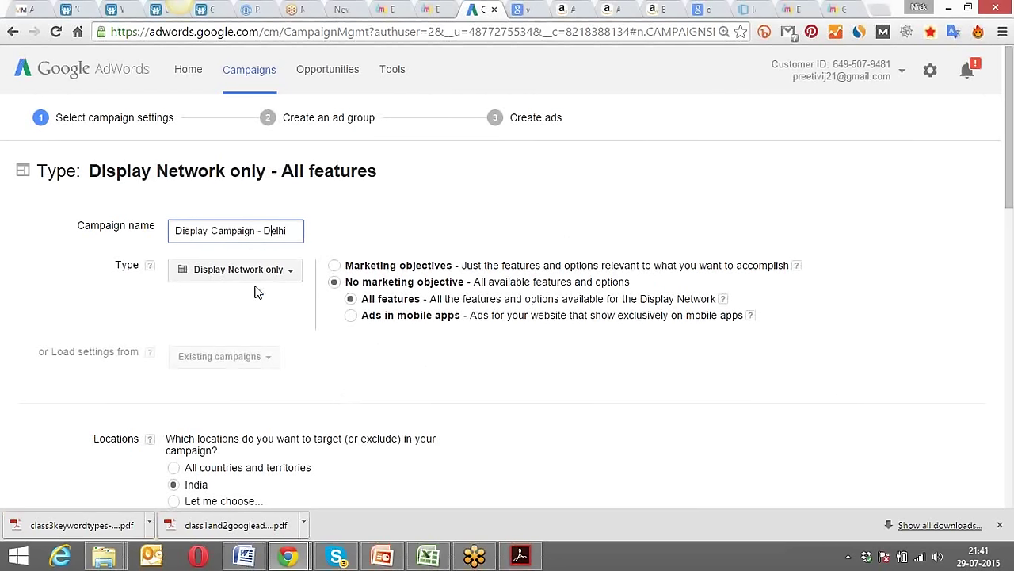
pyautogui.click(253, 311)
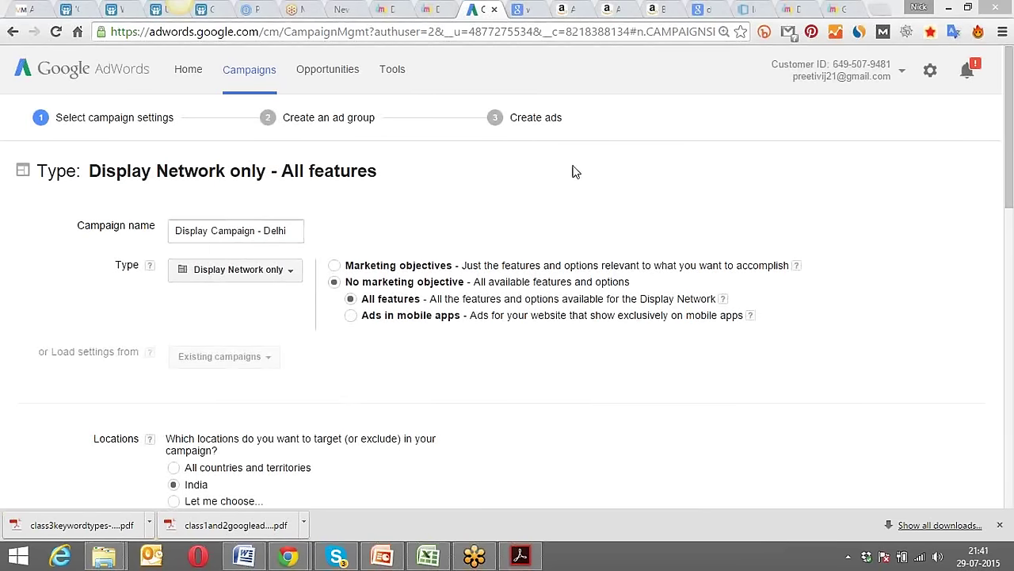
# Add Delhi postcode 110015 as a target location and view nearby locations on the map.
pyautogui.scroll(-3, 371, 359)
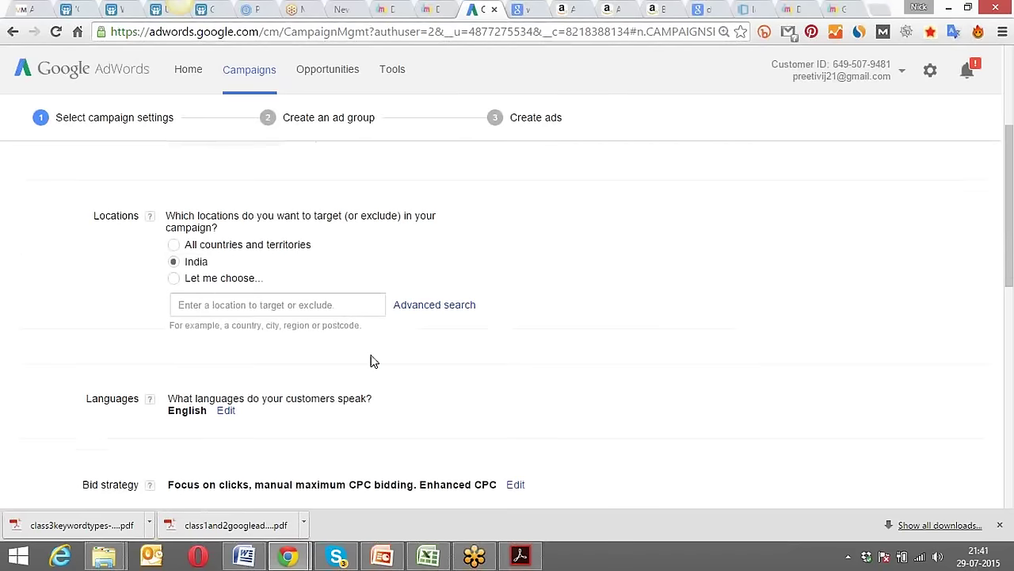
pyautogui.click(173, 278)
pyautogui.click(232, 301)
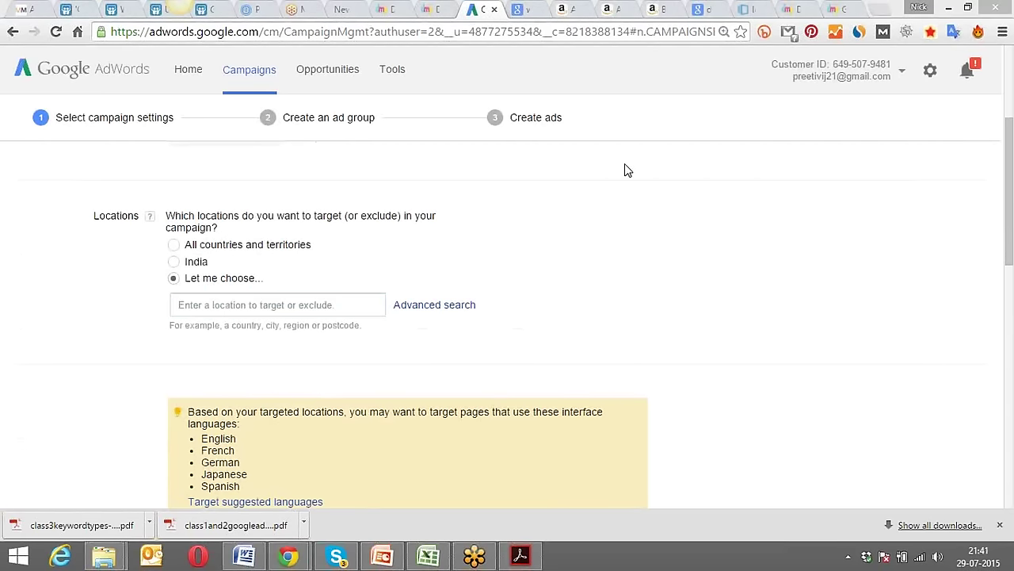
pyautogui.click(241, 308)
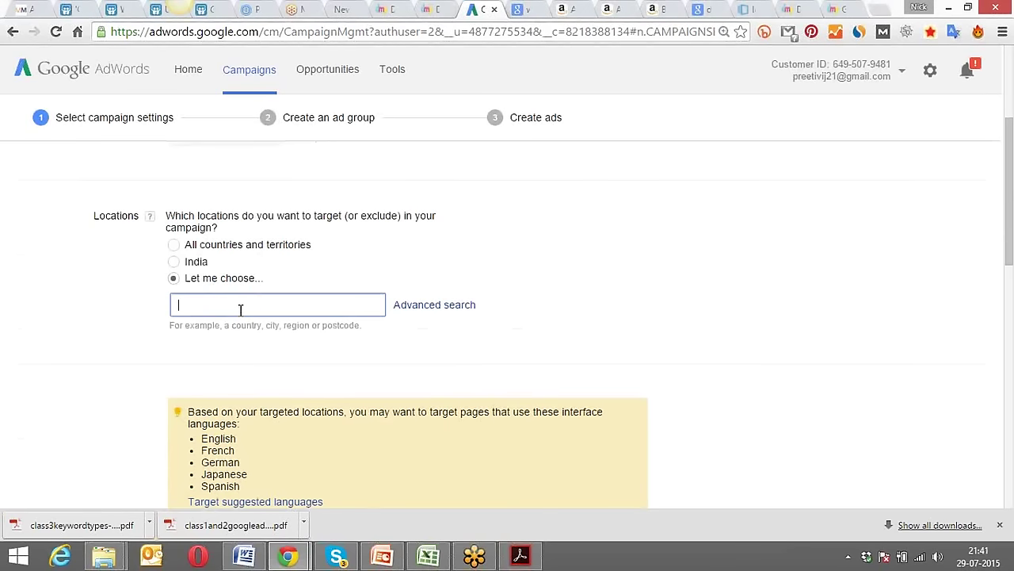
pyautogui.write('11001')
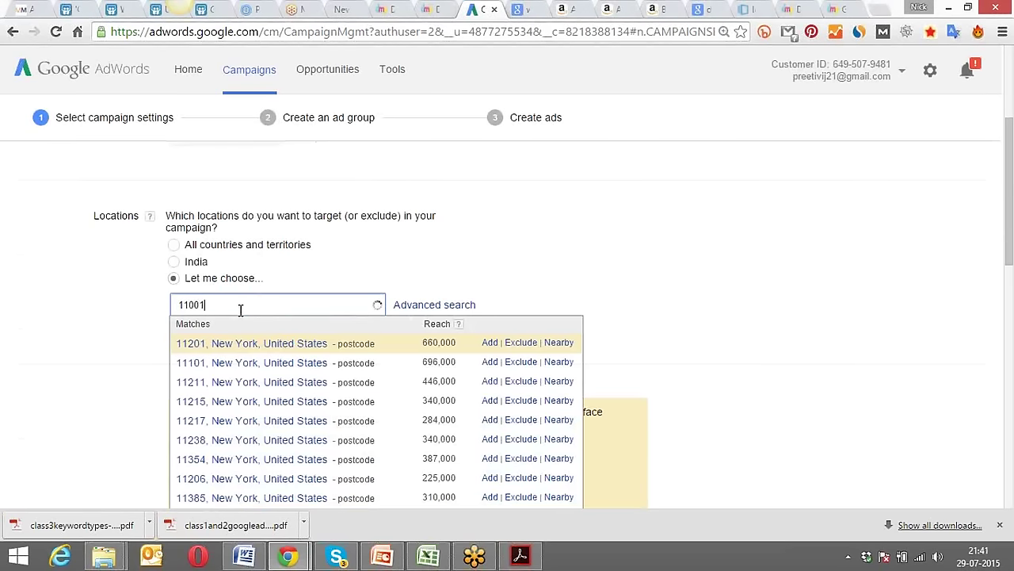
pyautogui.write('5')
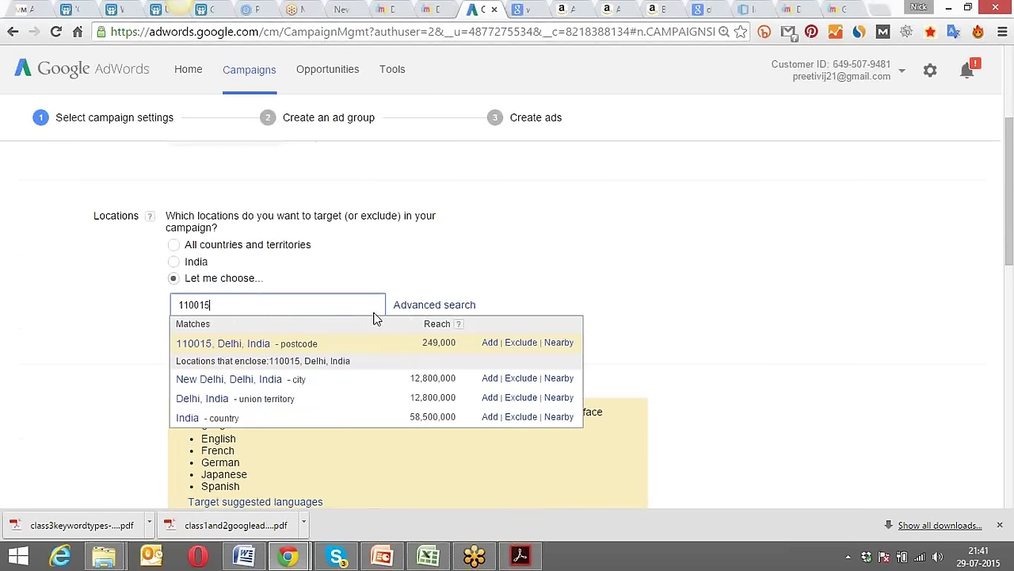
pyautogui.click(488, 344)
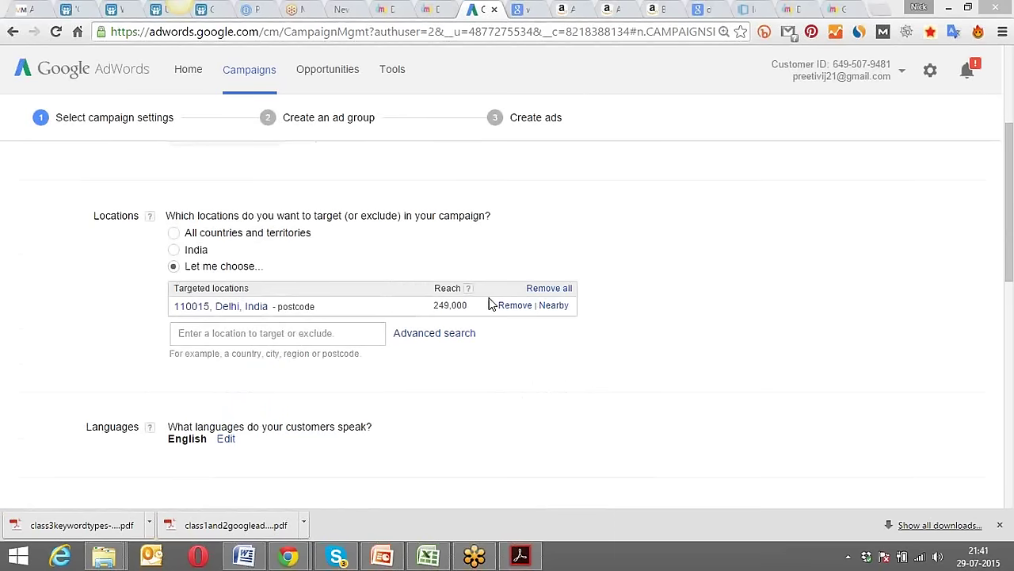
pyautogui.click(555, 305)
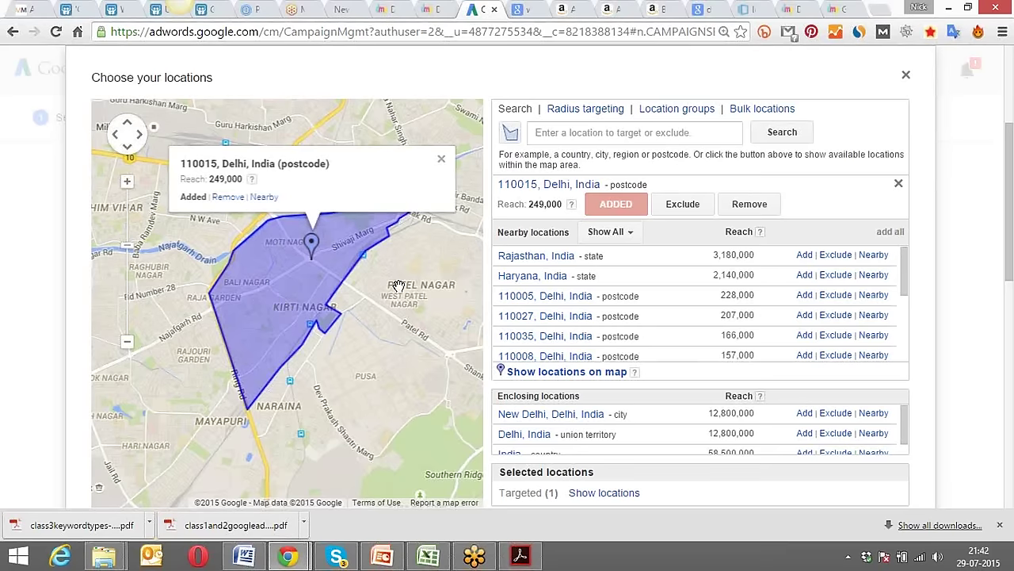
# Add nearby postcodes 110026, 110027, 110063 and 110018 to the targeting from the map.
pyautogui.click(441, 161)
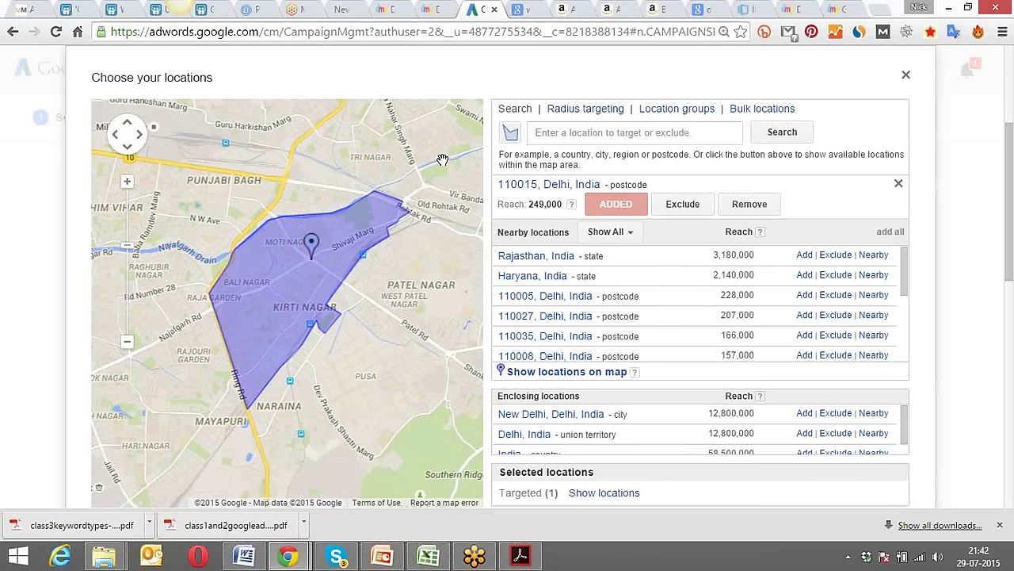
pyautogui.click(127, 342)
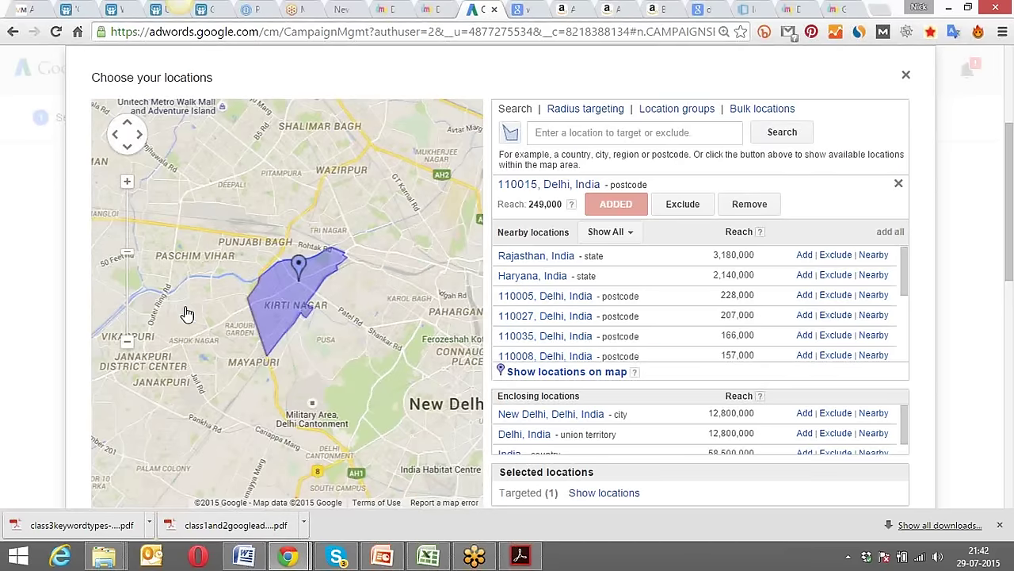
pyautogui.click(127, 181)
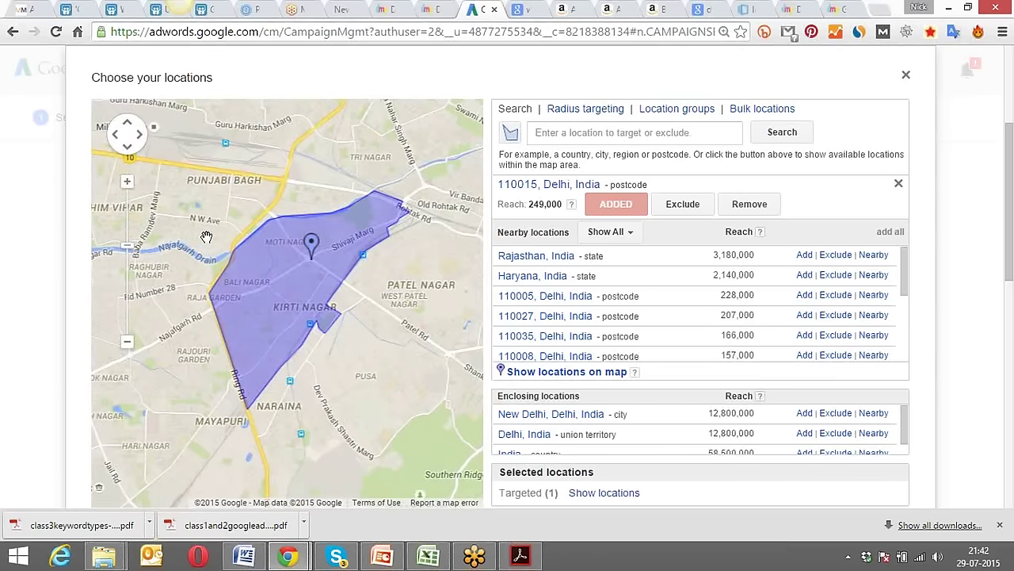
pyautogui.click(511, 135)
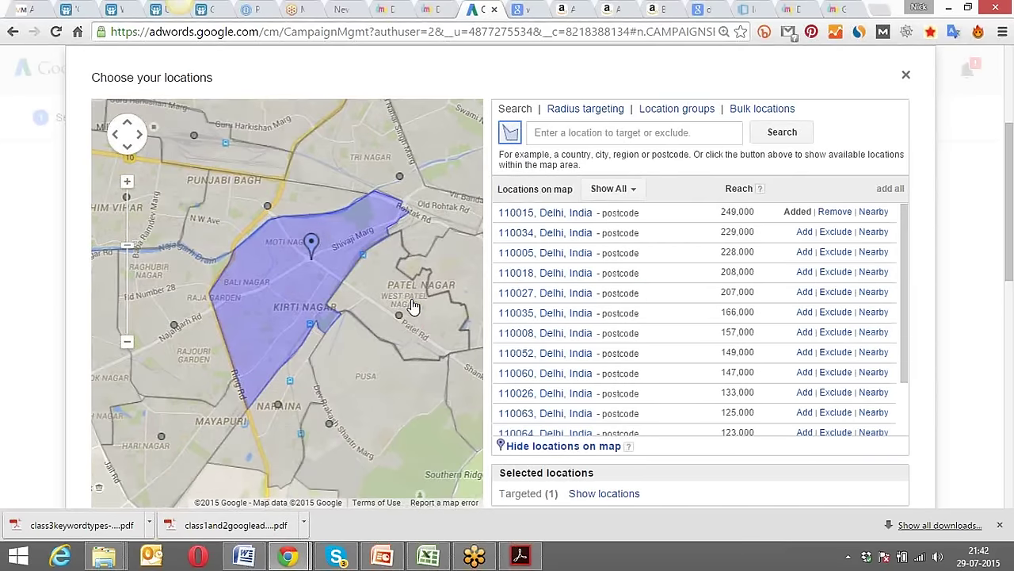
pyautogui.click(231, 215)
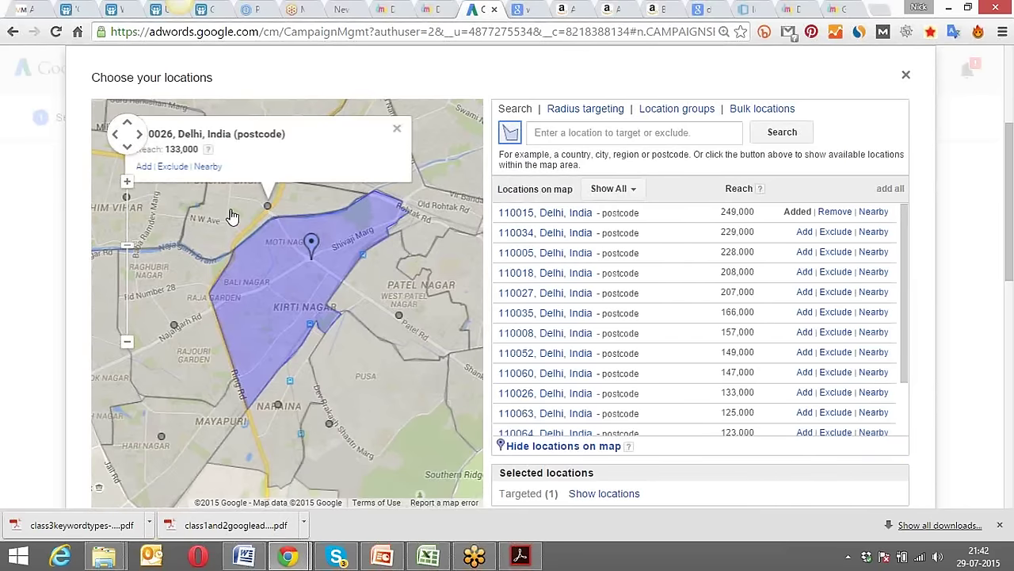
pyautogui.click(193, 179)
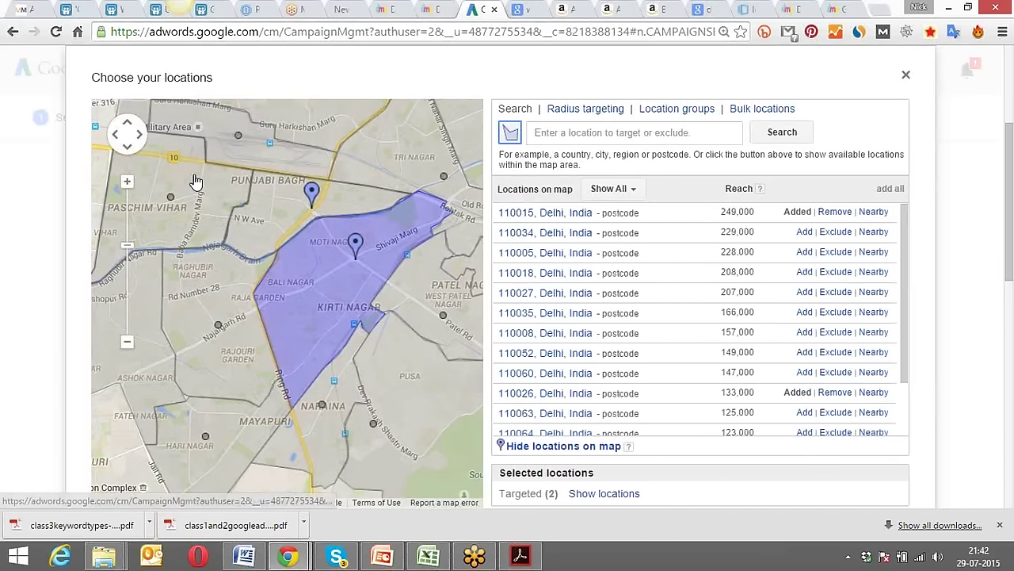
pyautogui.click(213, 295)
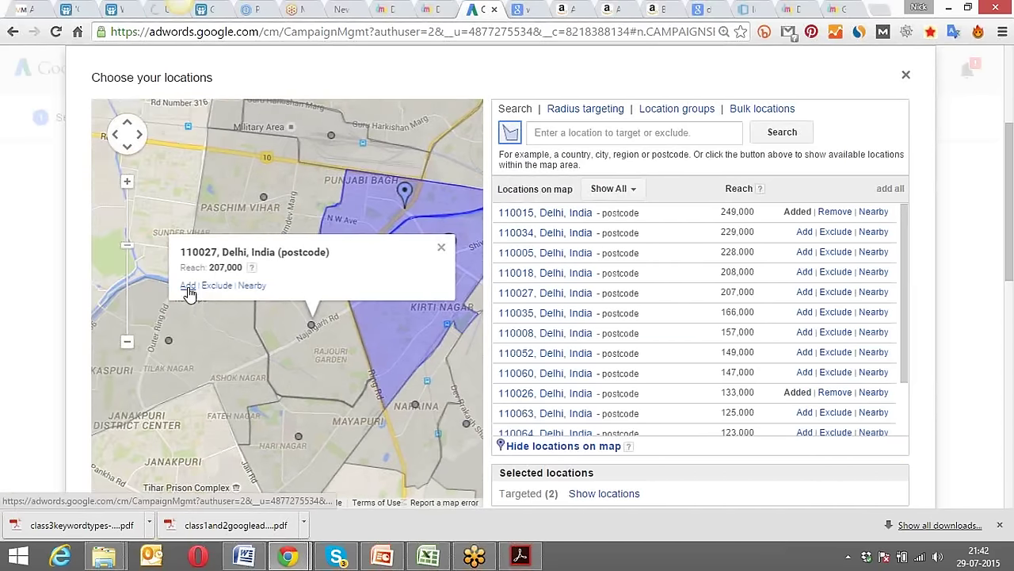
pyautogui.click(188, 286)
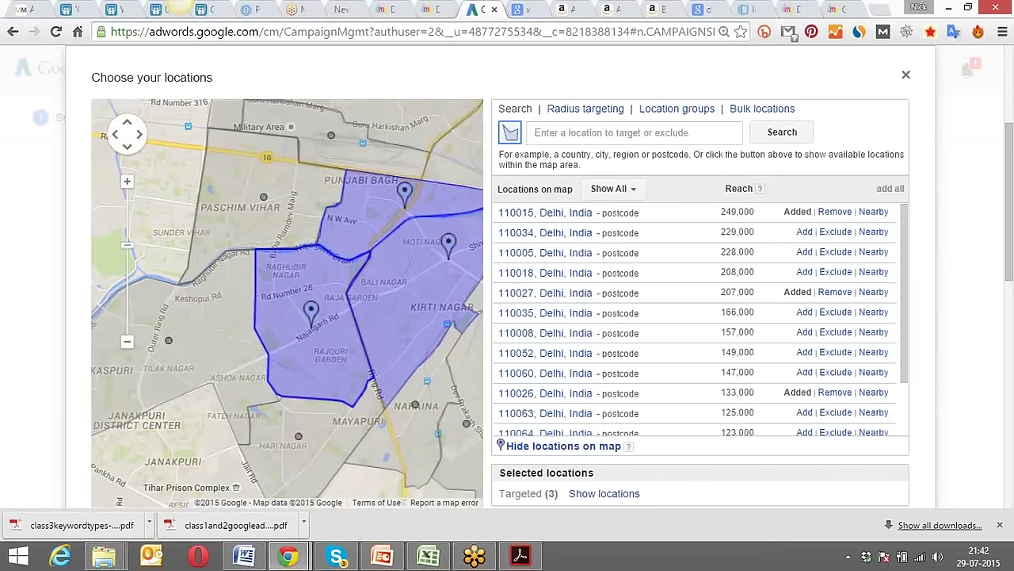
pyautogui.click(254, 229)
pyautogui.click(190, 159)
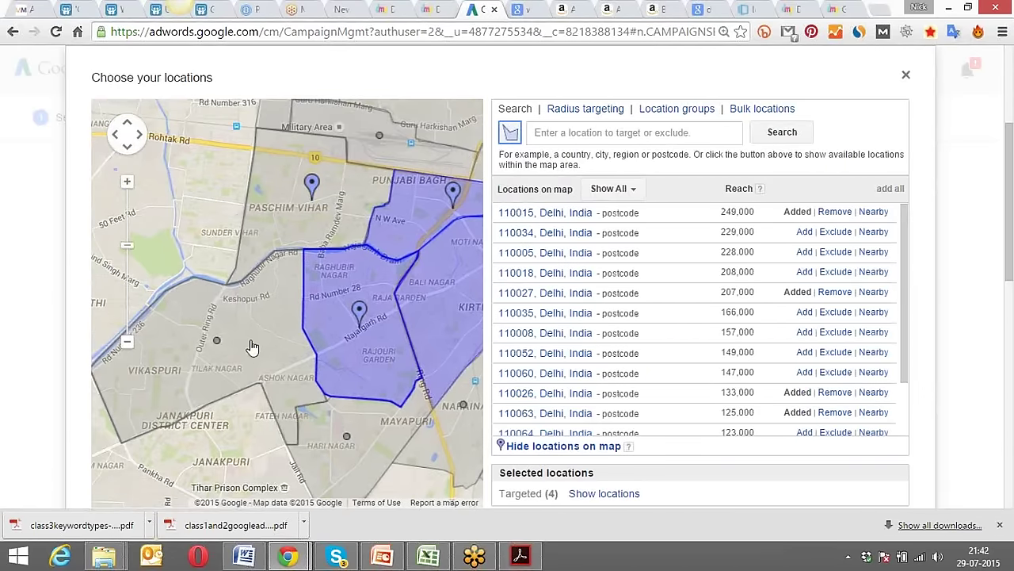
pyautogui.click(249, 348)
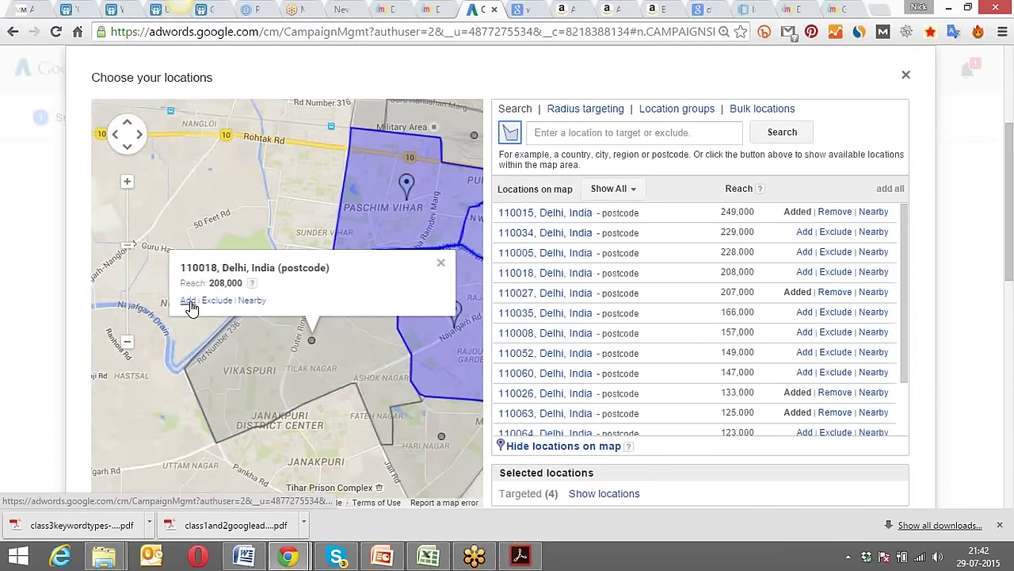
pyautogui.click(188, 301)
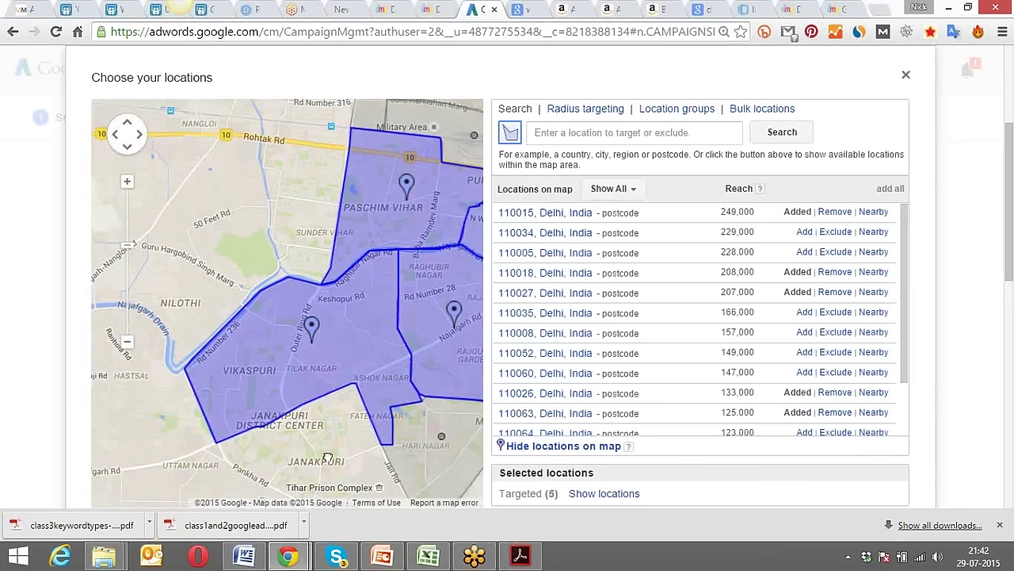
# Add postcodes 110058 and 110064, then finish choosing locations.
pyautogui.moveTo(330, 456); pyautogui.dragTo(265, 336)
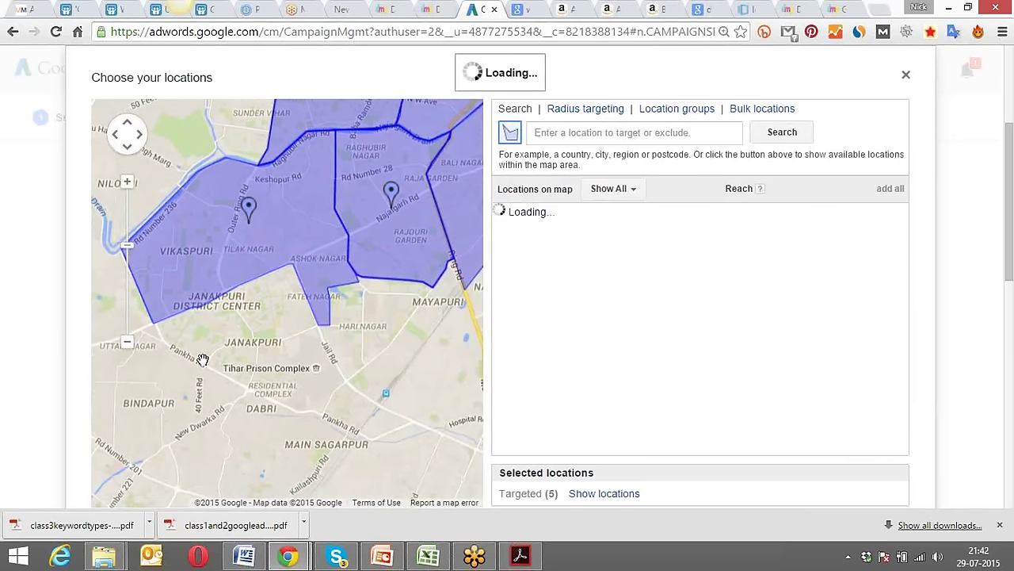
pyautogui.click(127, 342)
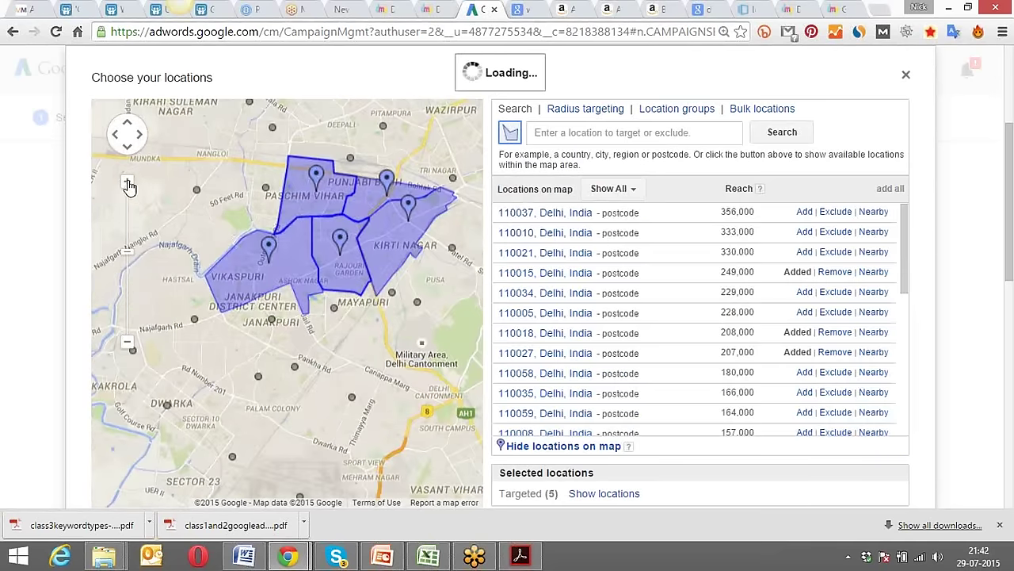
pyautogui.click(127, 181)
pyautogui.click(257, 321)
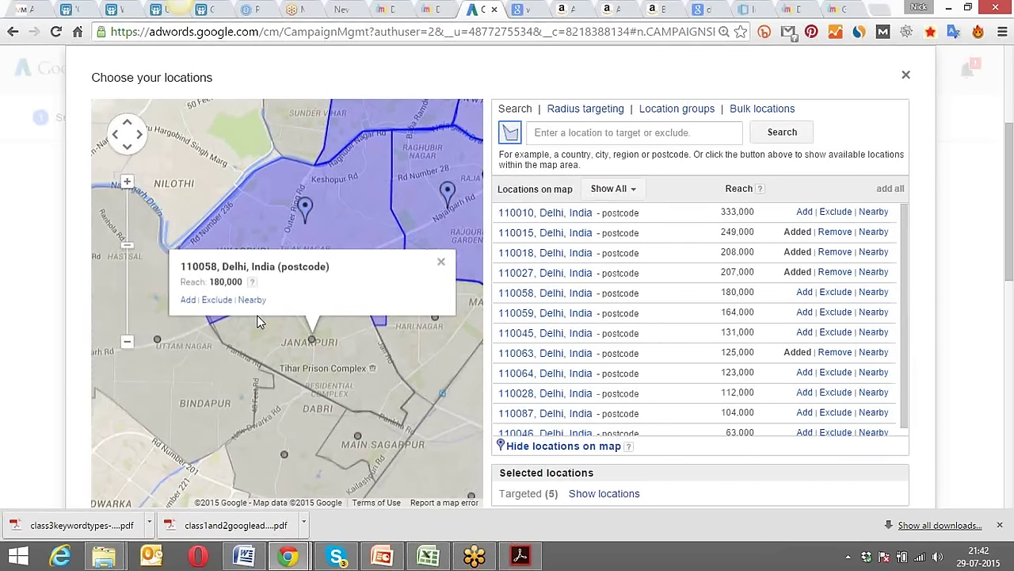
pyautogui.click(187, 300)
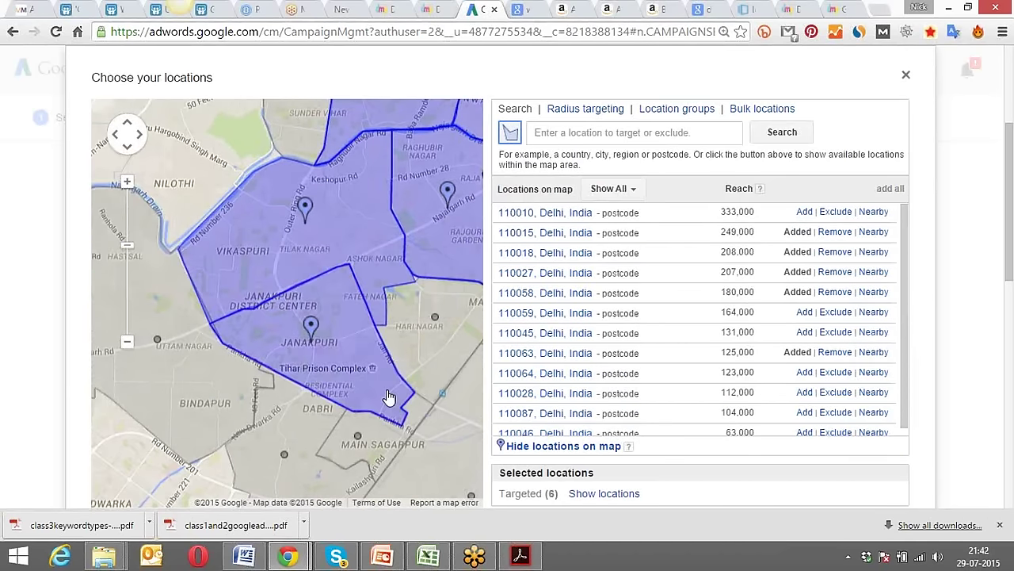
pyautogui.moveTo(420, 357); pyautogui.dragTo(251, 333)
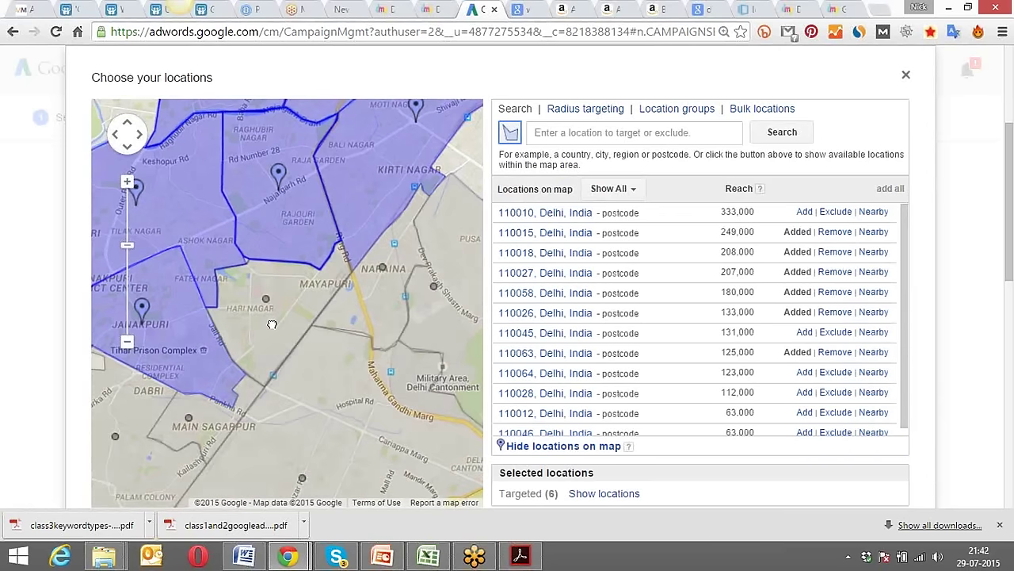
pyautogui.click(273, 338)
pyautogui.click(188, 256)
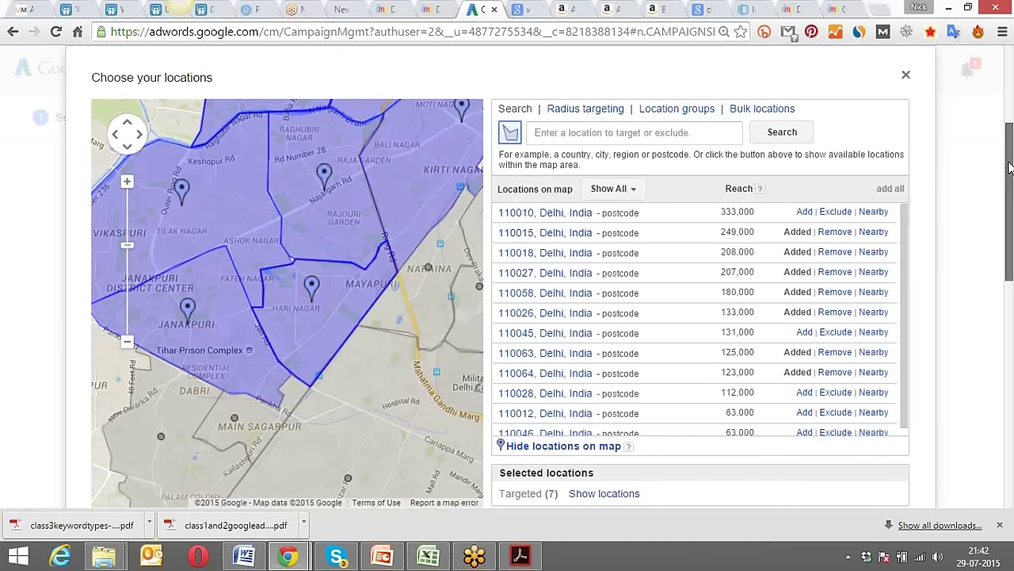
pyautogui.scroll(-2, 967, 158)
pyautogui.click(117, 377)
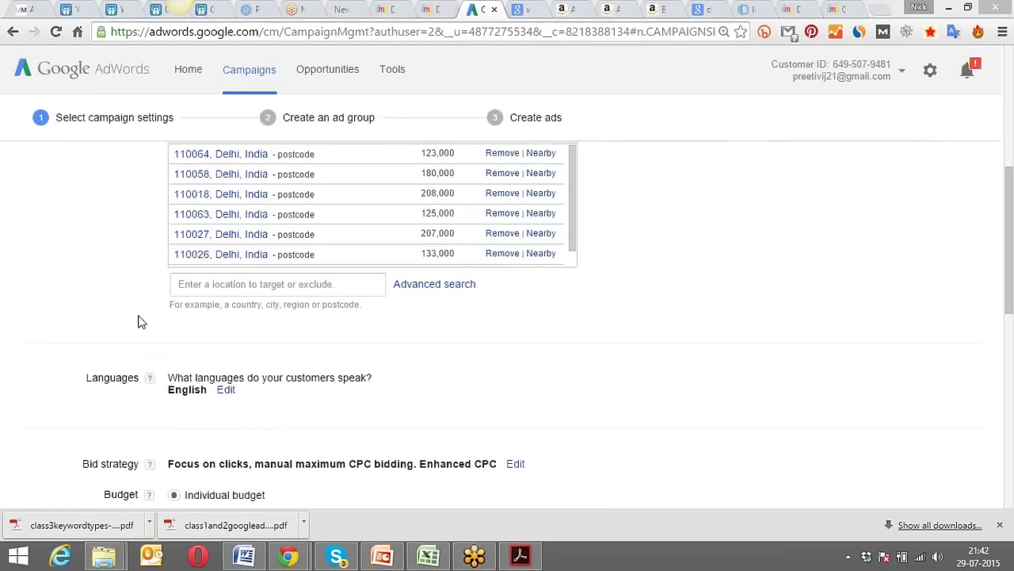
# Enter Rs. 500 per day in the Individual budget field.
pyautogui.scroll(-2, 140, 319)
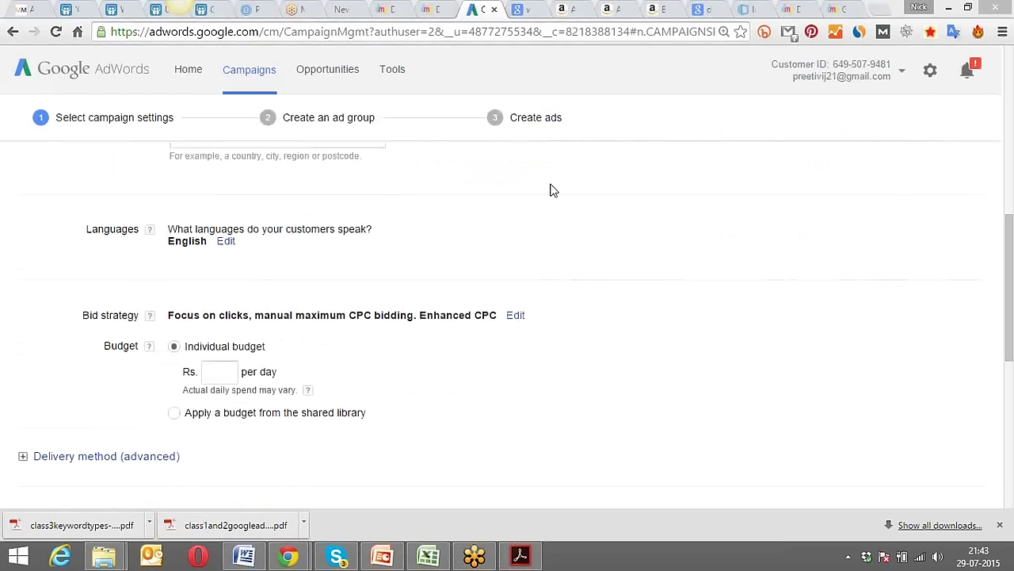
pyautogui.click(218, 369)
pyautogui.write('500')
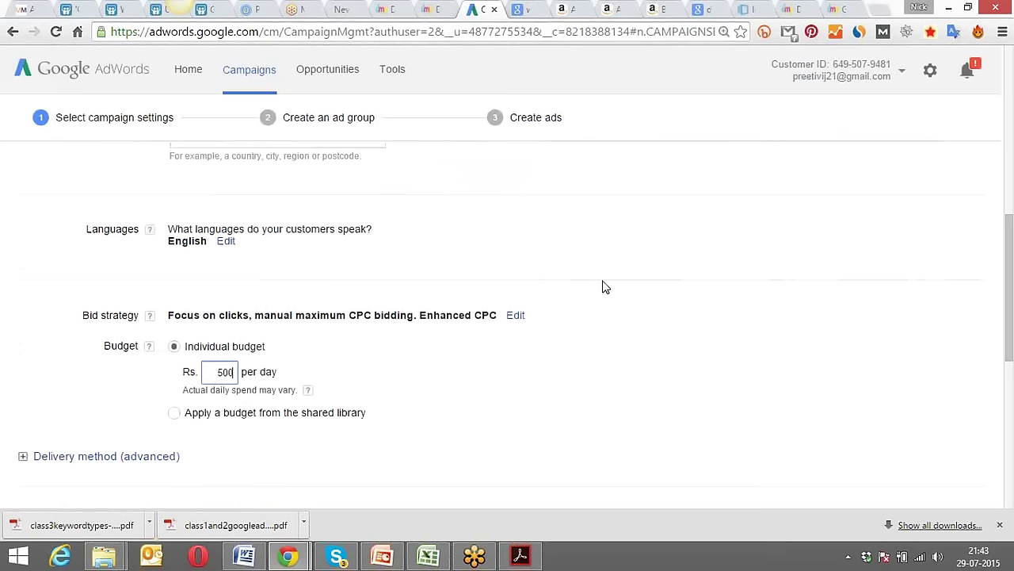
pyautogui.click(632, 273)
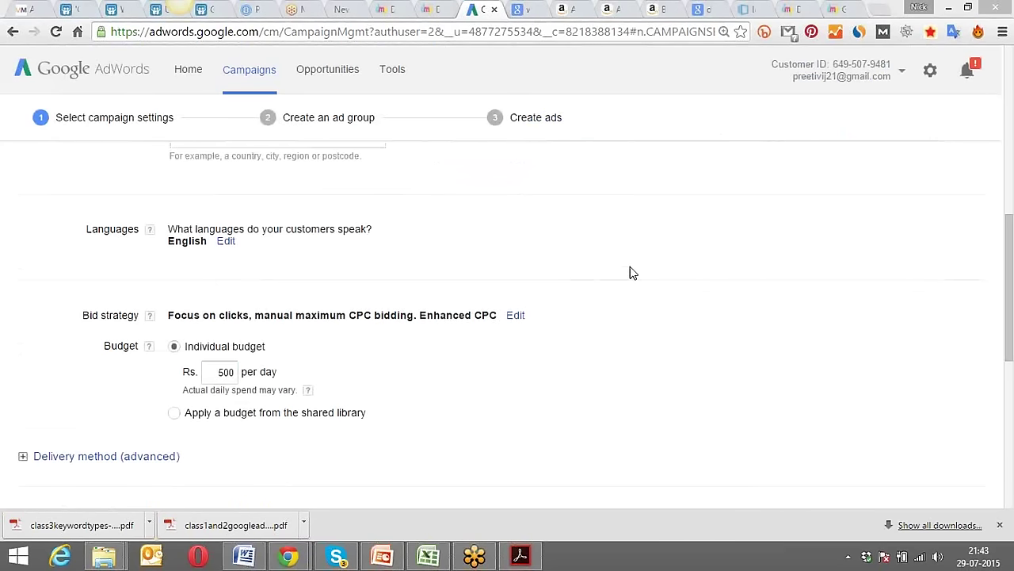
# Open the Bid strategy options and keep Focus on clicks with manual bids and Enhanced CPC.
pyautogui.click(512, 317)
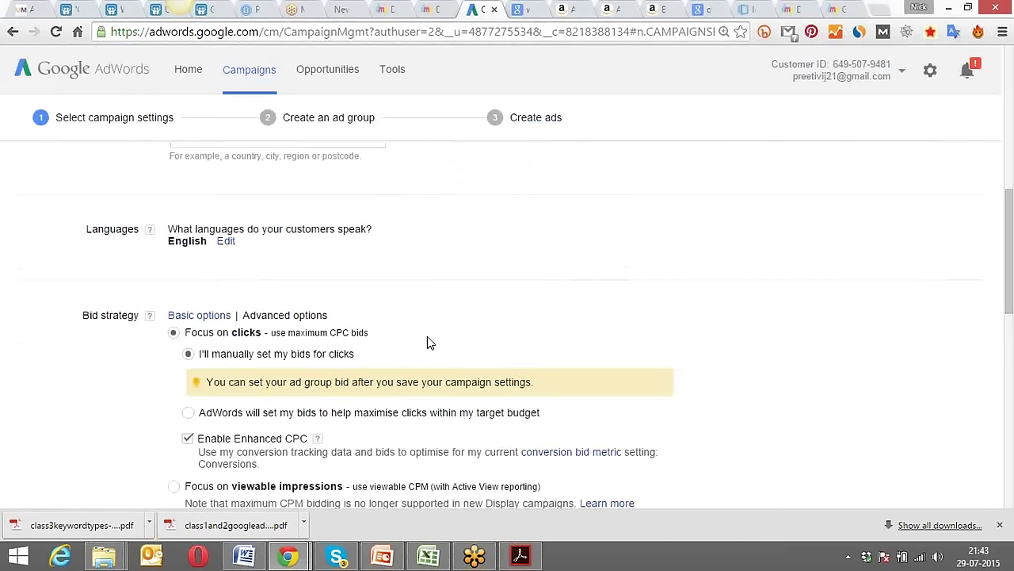
pyautogui.scroll(-1, 103, 358)
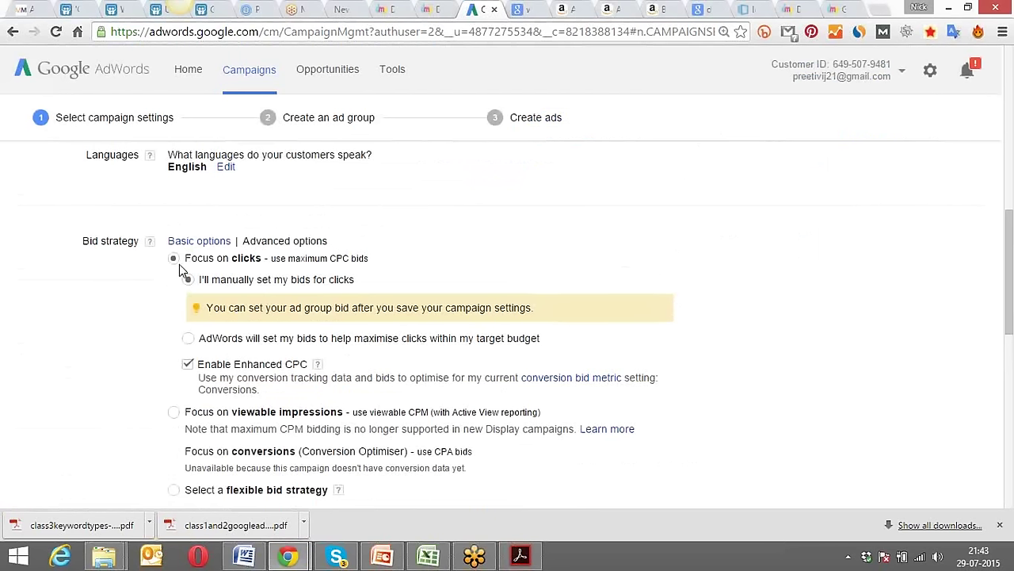
pyautogui.scroll(-2, 111, 302)
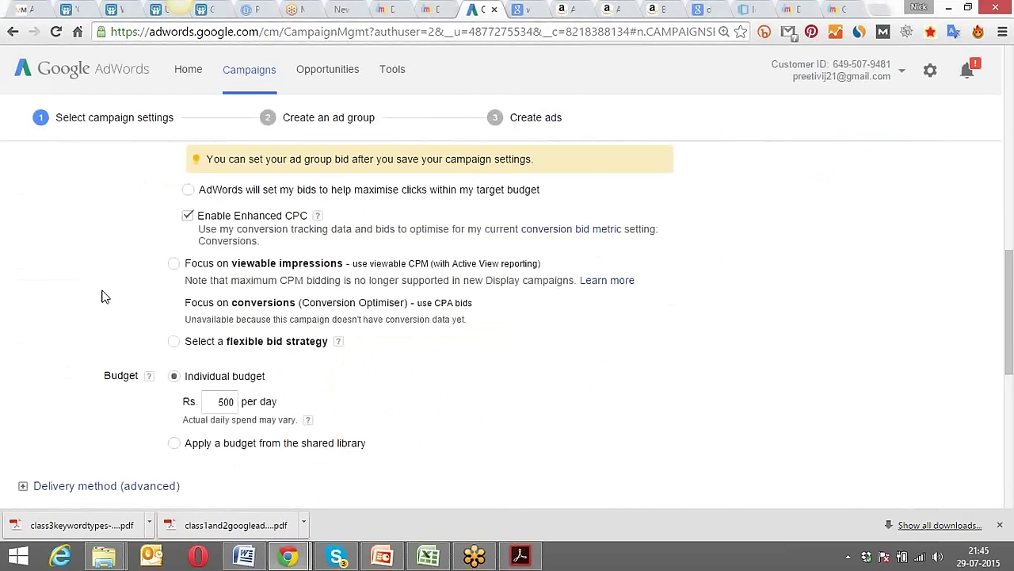
# Expand Delivery method (advanced) and confirm Standard delivery is selected.
pyautogui.scroll(2, 101, 296)
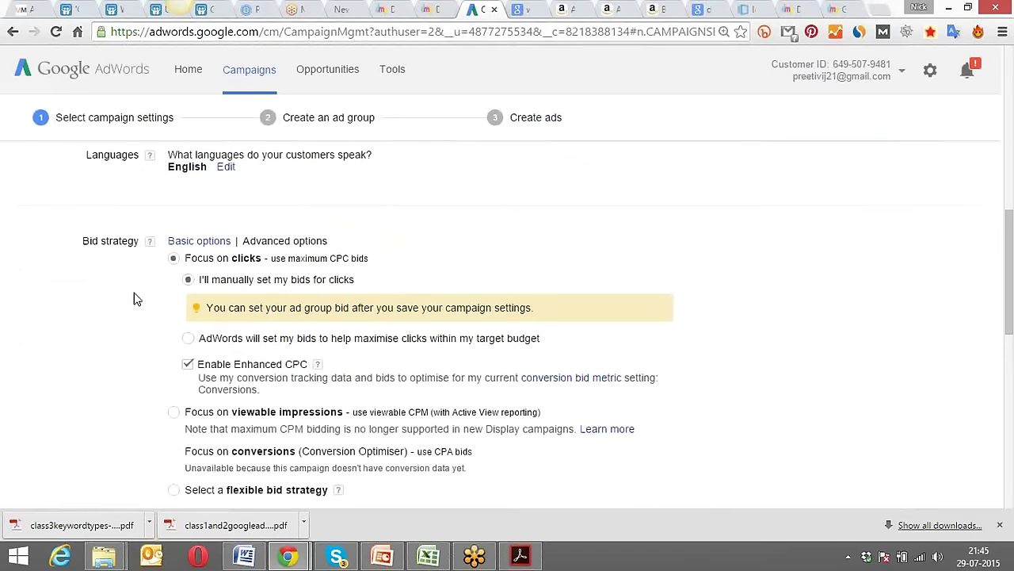
pyautogui.scroll(-2, 133, 300)
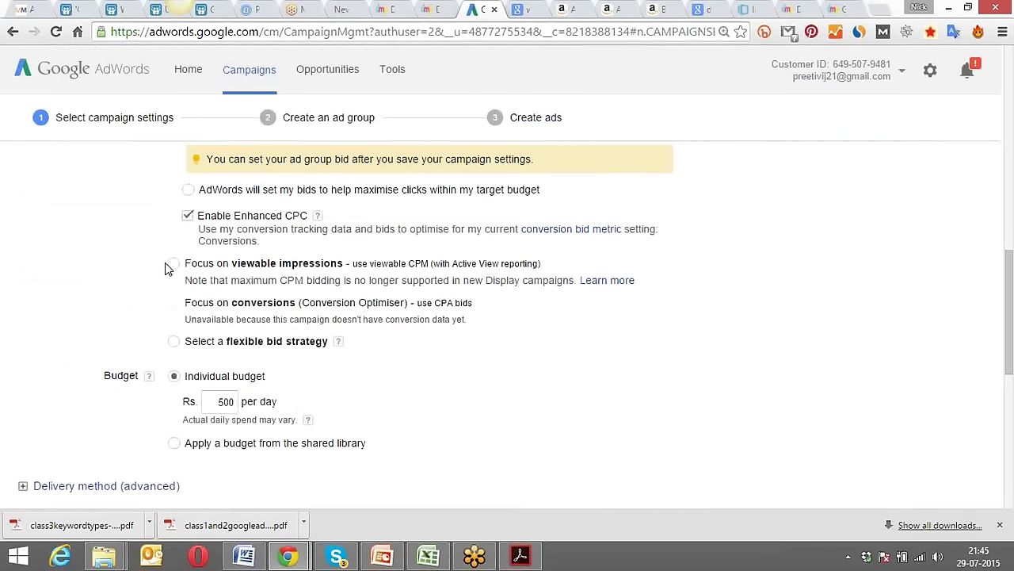
pyautogui.scroll(-3, 90, 281)
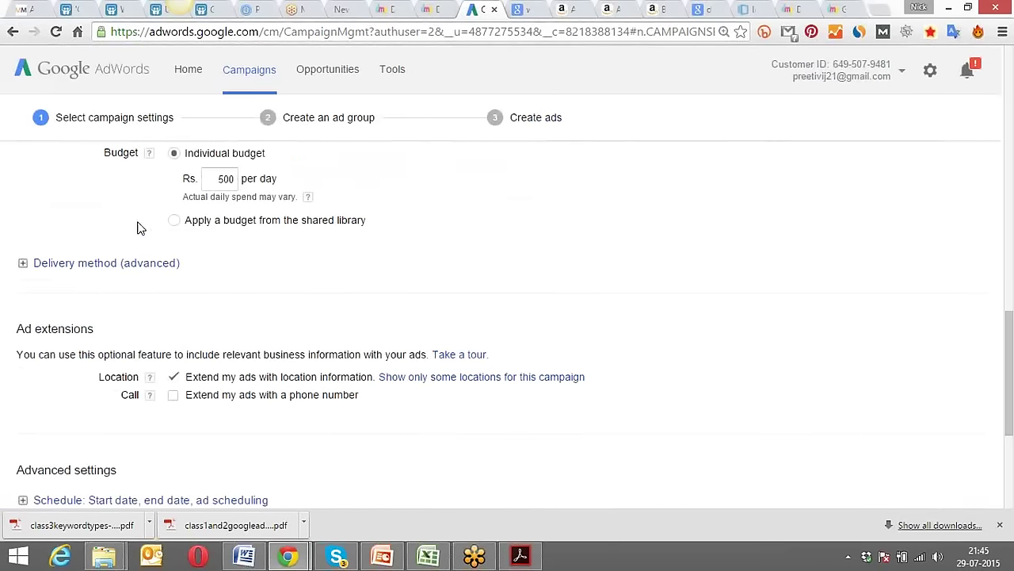
pyautogui.scroll(-1, 135, 229)
pyautogui.click(120, 198)
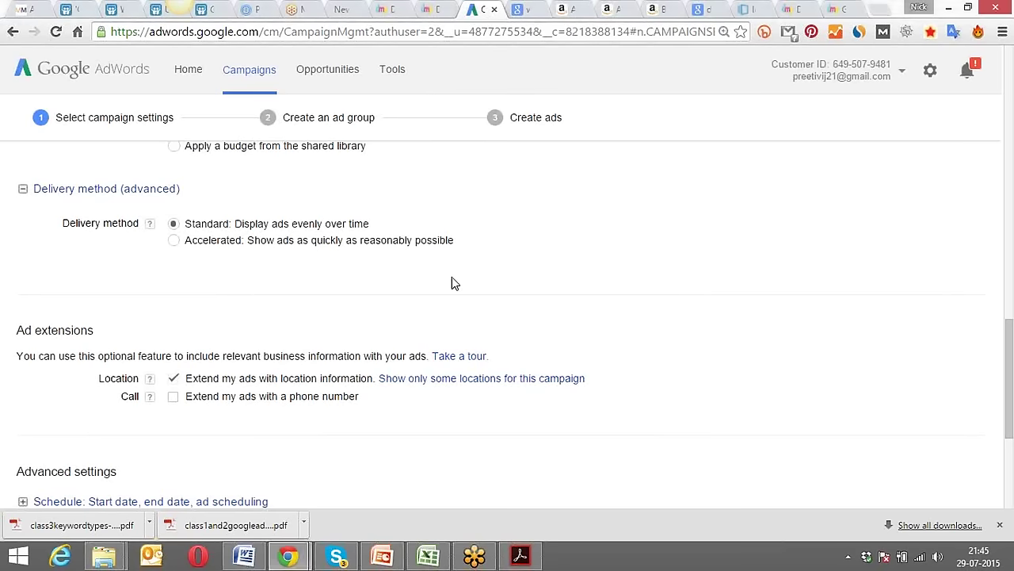
pyautogui.scroll(3, 453, 283)
pyautogui.scroll(1, 459, 283)
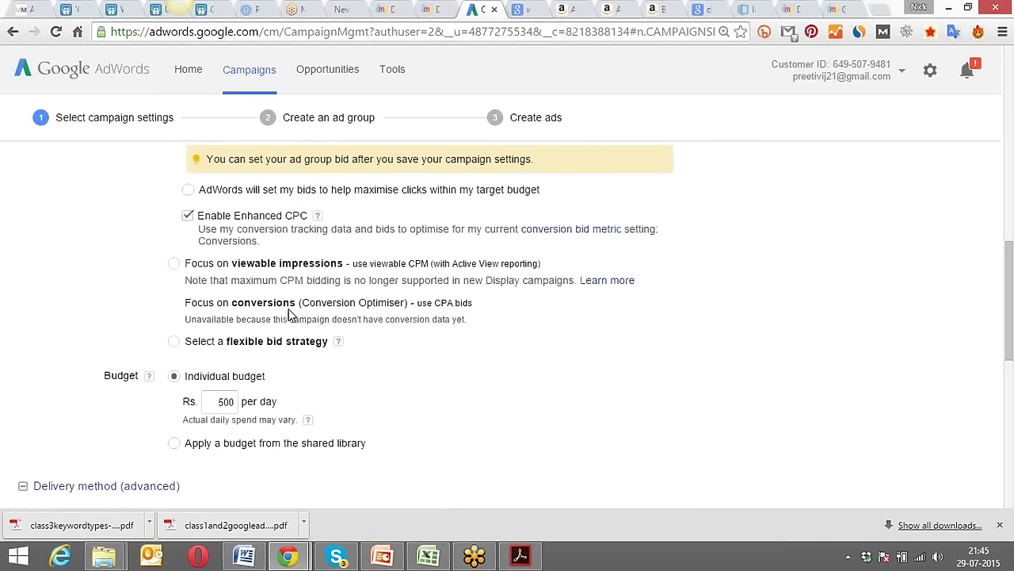
# Choose Focus on viewable impressions as the bid strategy and read its viewable CPM note.
pyautogui.click(173, 264)
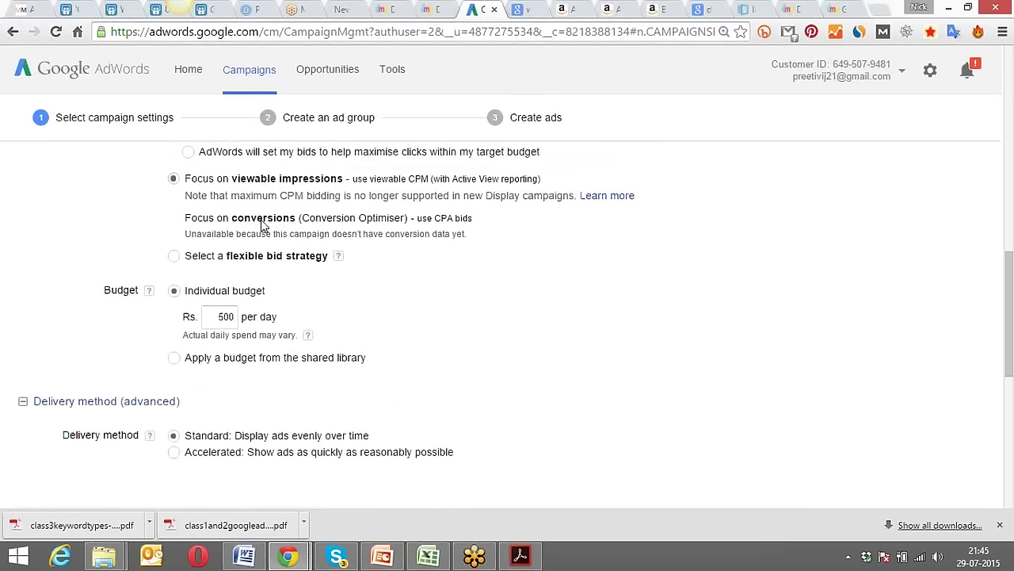
pyautogui.scroll(2, 120, 229)
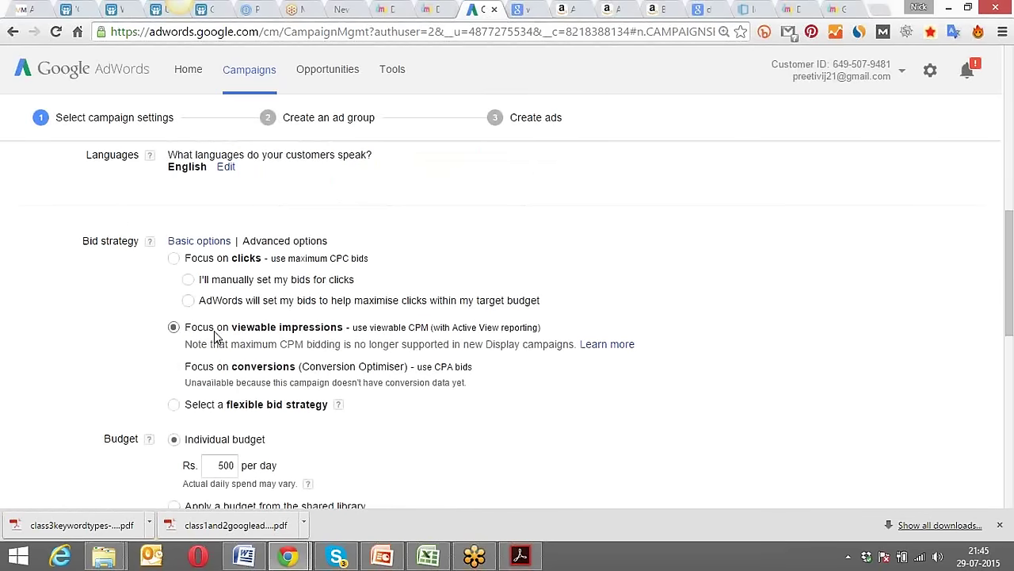
pyautogui.moveTo(191, 346); pyautogui.dragTo(544, 344)
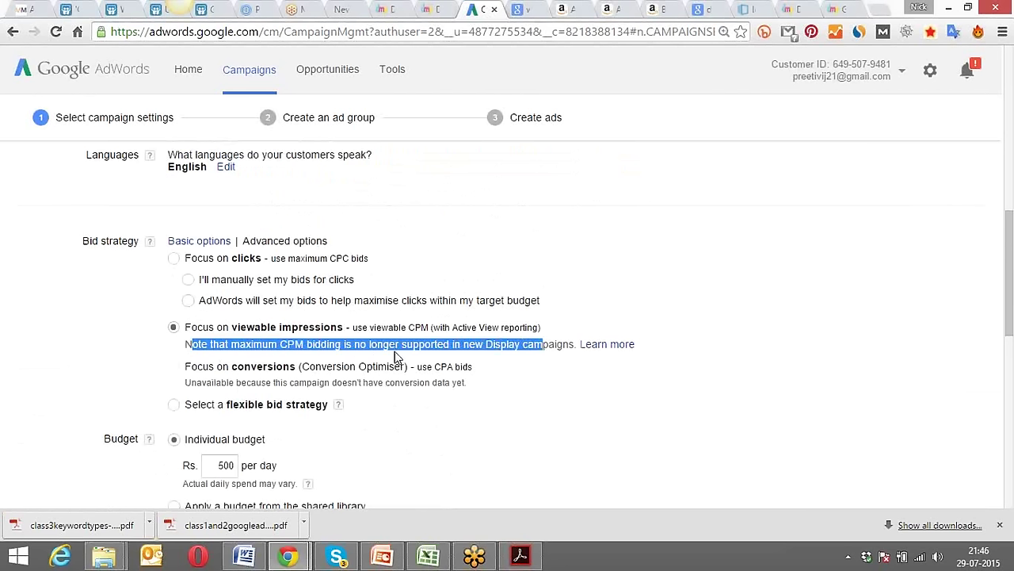
pyautogui.click(344, 345)
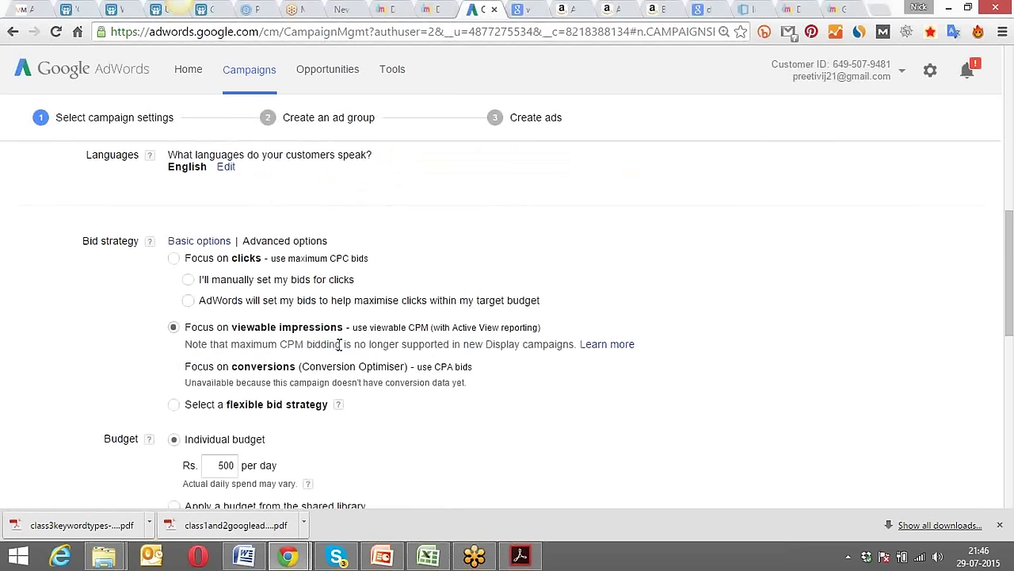
pyautogui.moveTo(341, 344); pyautogui.dragTo(286, 342)
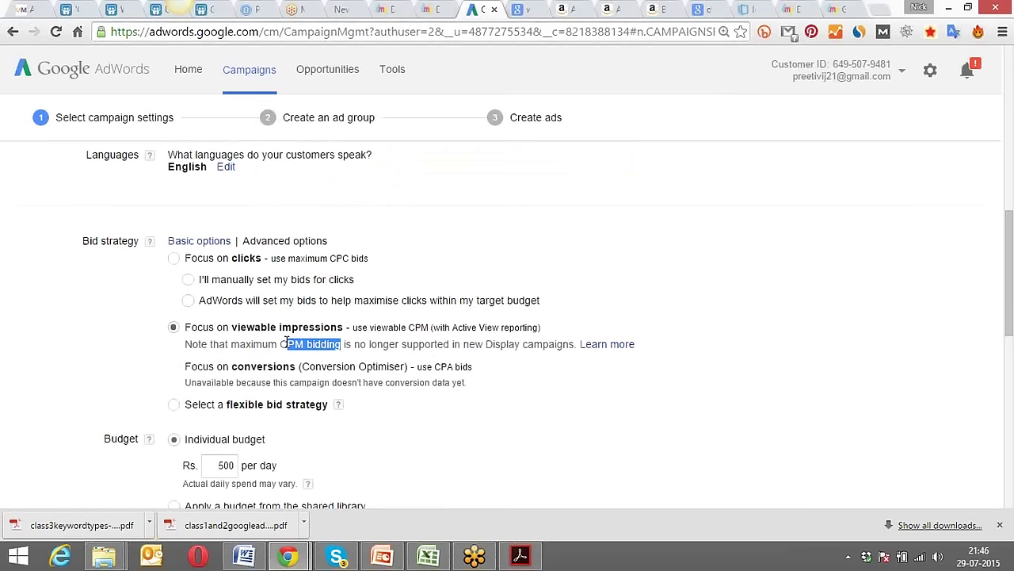
pyautogui.click(404, 417)
pyautogui.scroll(-1, 404, 417)
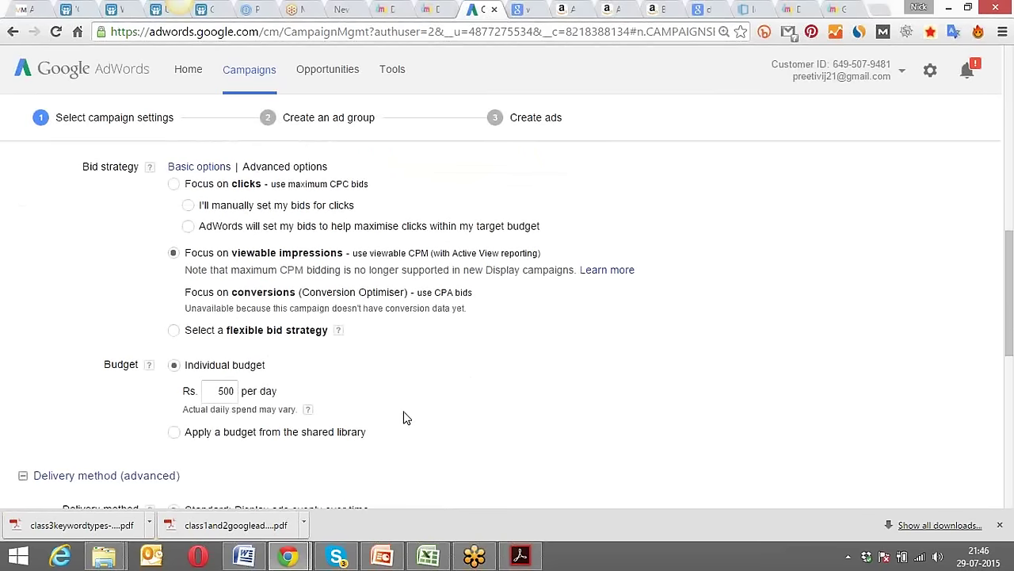
pyautogui.scroll(-1, 404, 417)
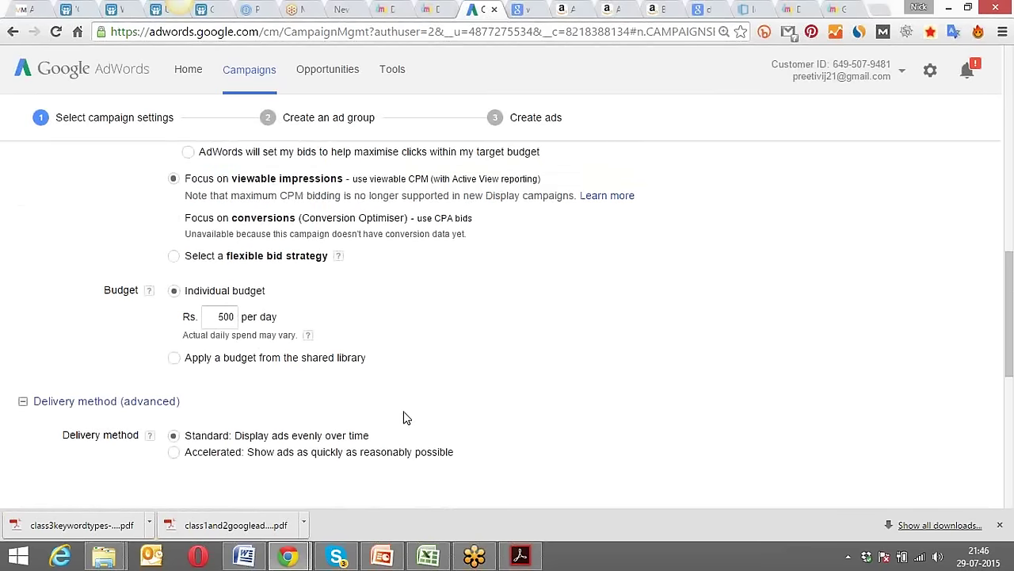
pyautogui.scroll(2, 404, 418)
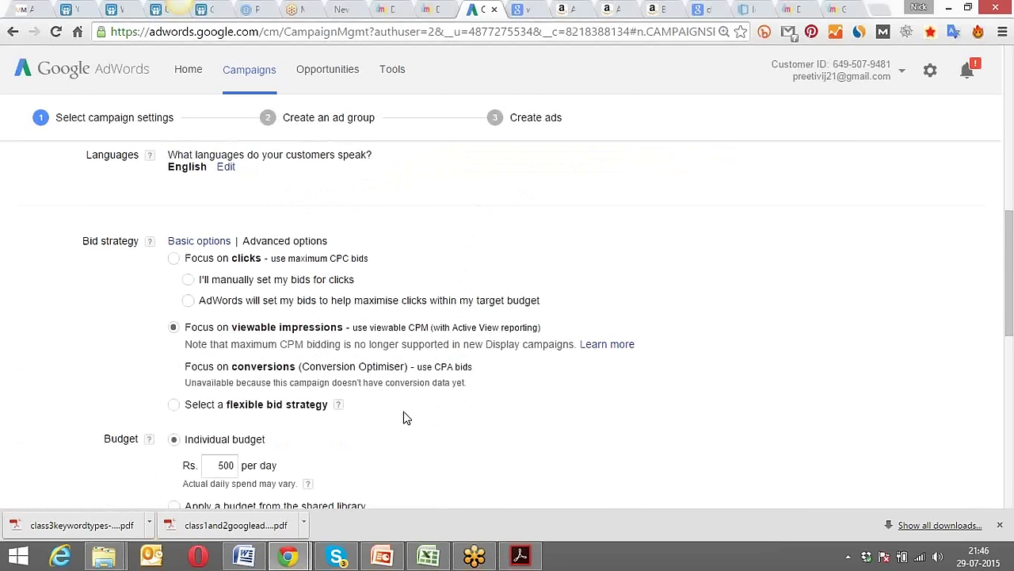
# Select Focus on clicks with manually set bids, leaving Enhanced CPC checked.
pyautogui.click(188, 280)
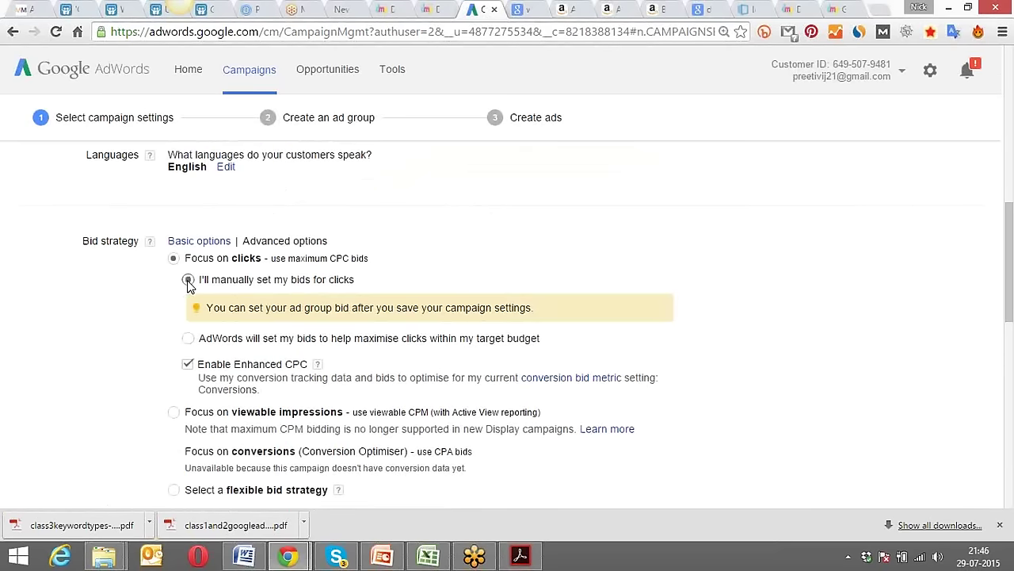
pyautogui.scroll(-3, 142, 290)
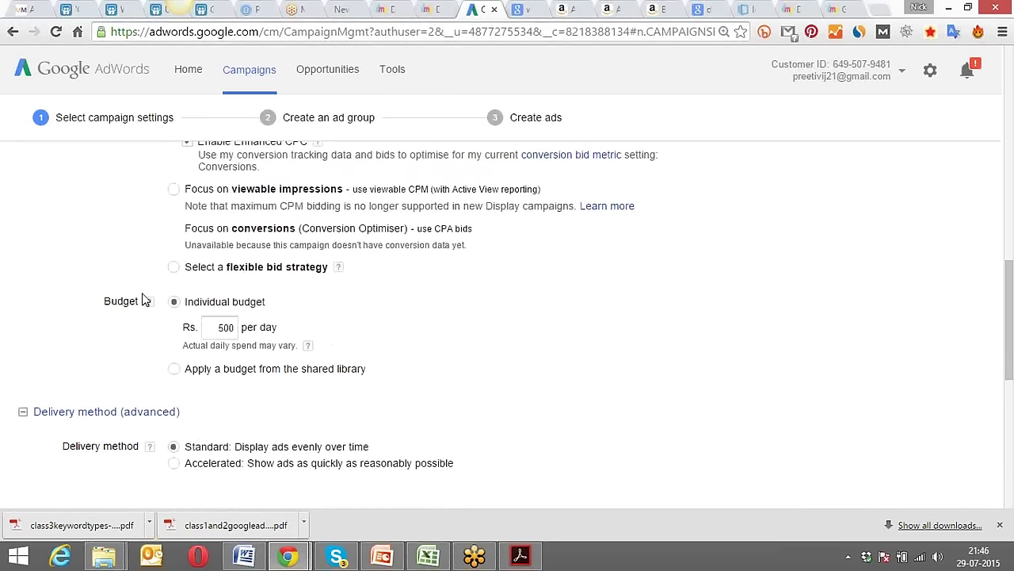
pyautogui.scroll(2, 143, 299)
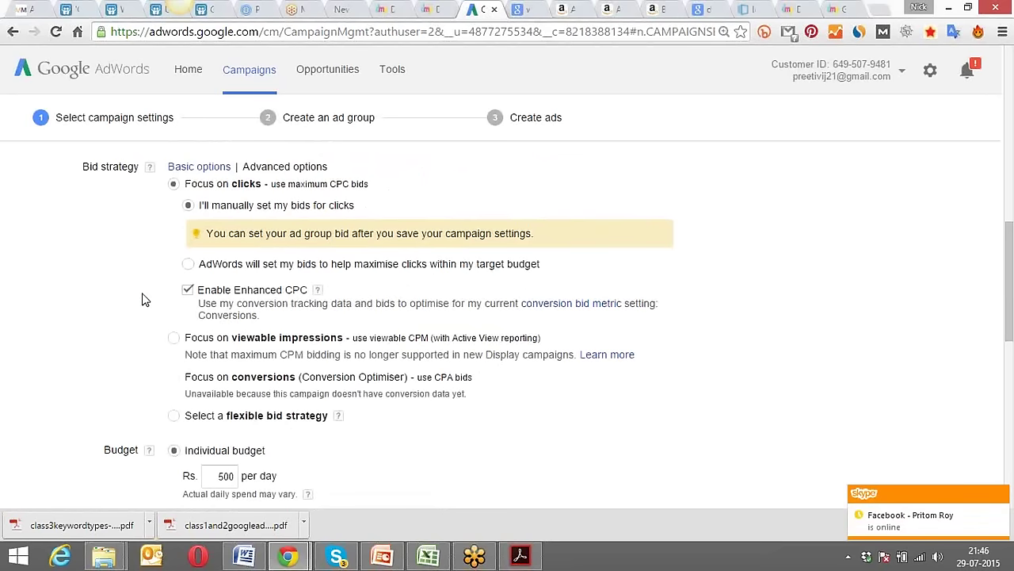
pyautogui.scroll(1, 144, 299)
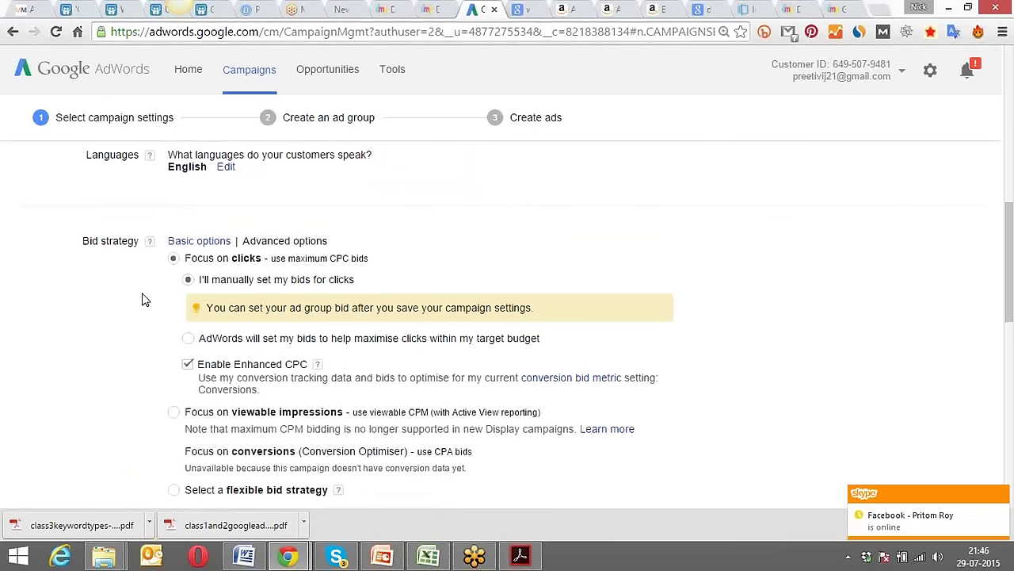
pyautogui.scroll(-2, 144, 300)
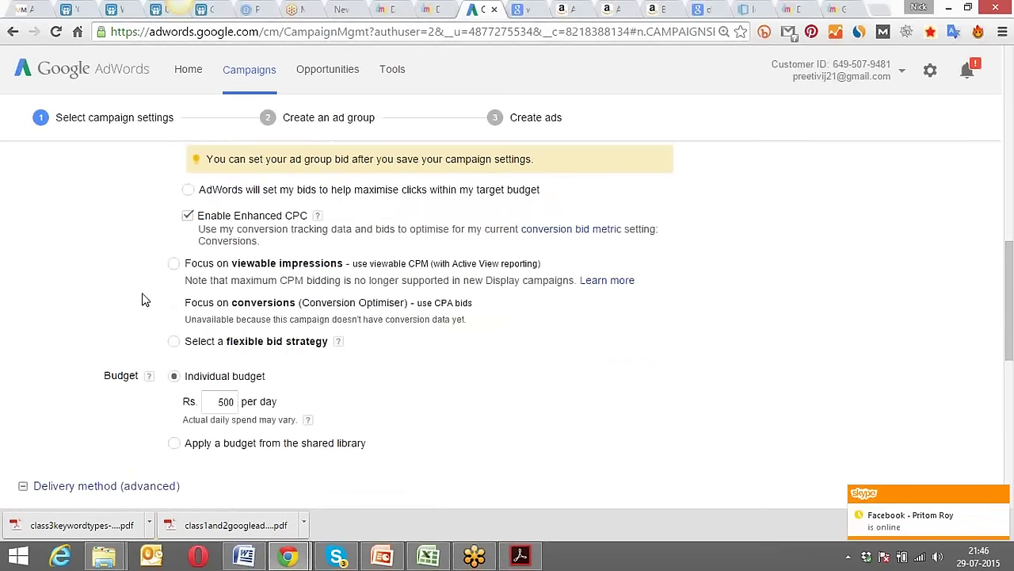
pyautogui.scroll(1, 143, 299)
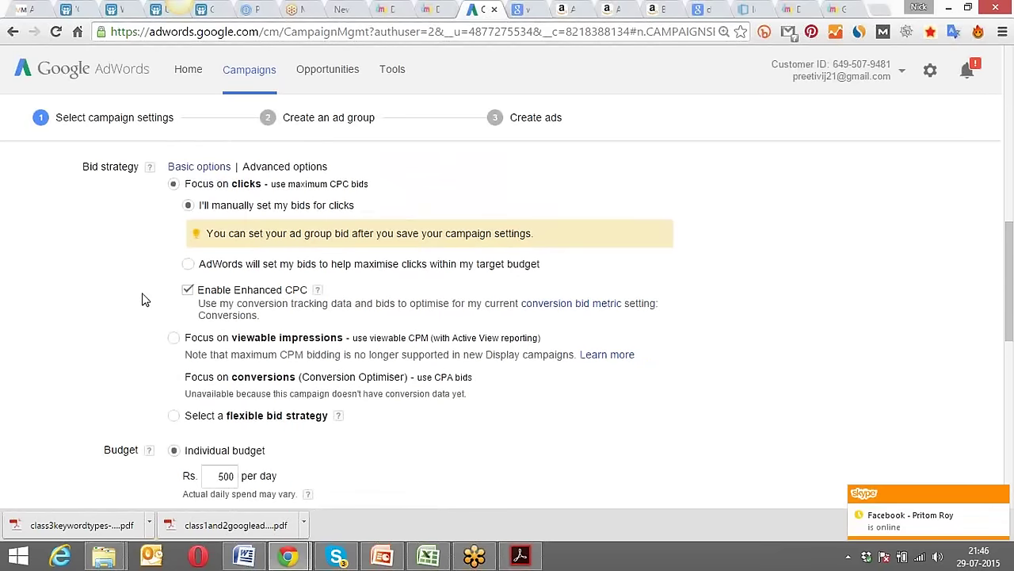
# Reselect Focus on viewable impressions, then review the Standard delivery method and Ad extensions settings.
pyautogui.click(173, 338)
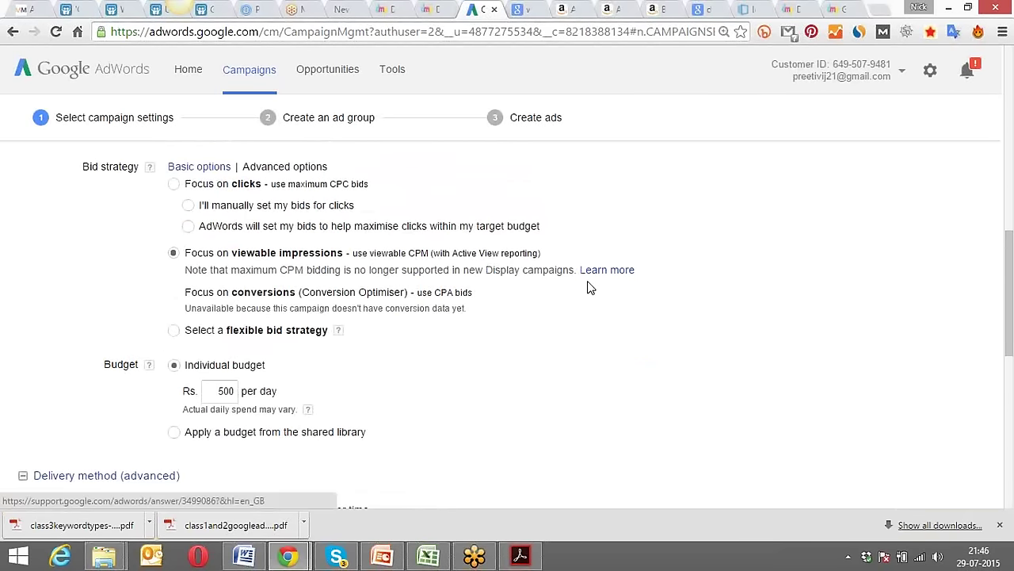
pyautogui.scroll(-3, 333, 305)
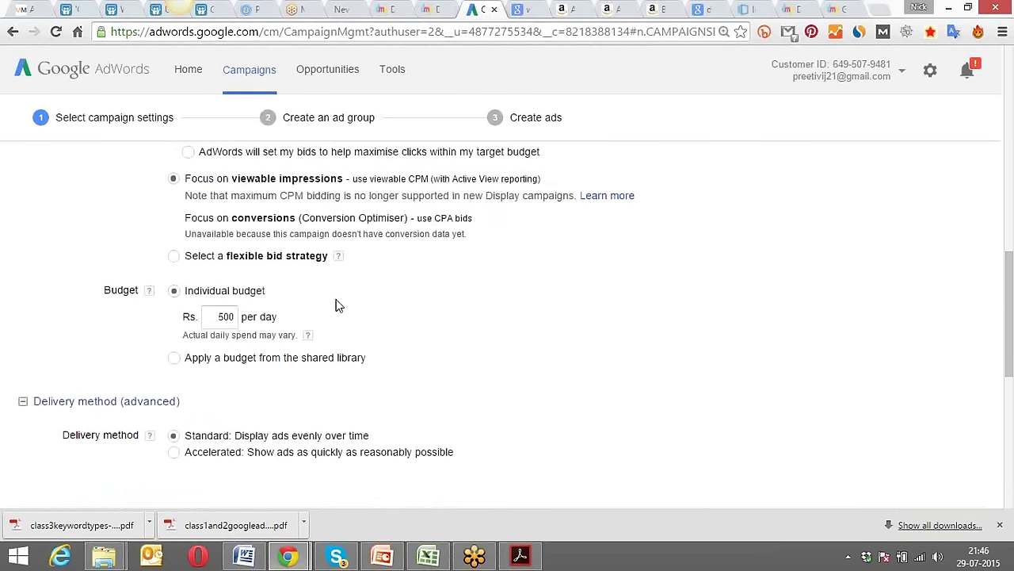
pyautogui.scroll(3, 338, 305)
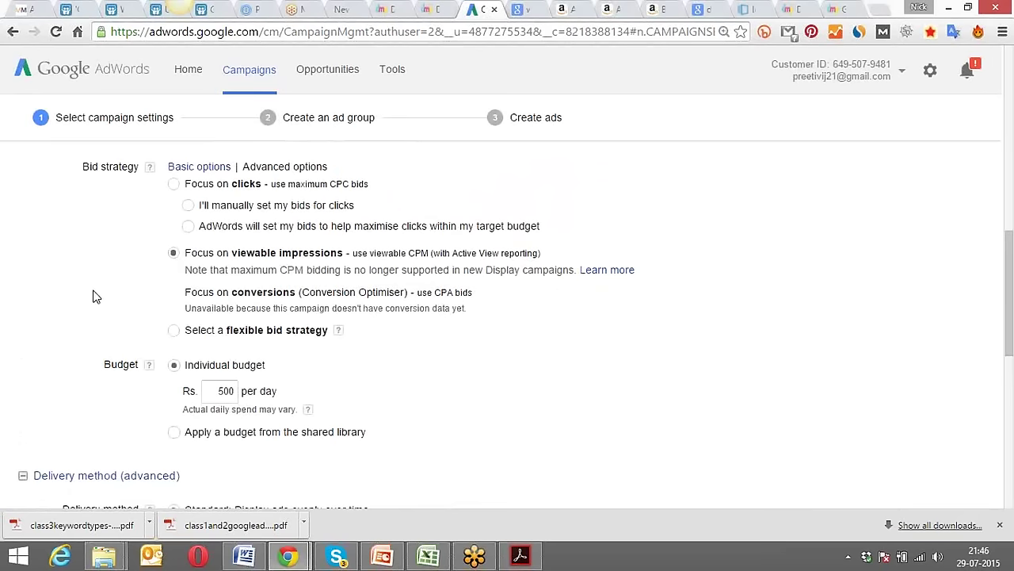
pyautogui.scroll(-2, 93, 297)
pyautogui.scroll(-2, 93, 296)
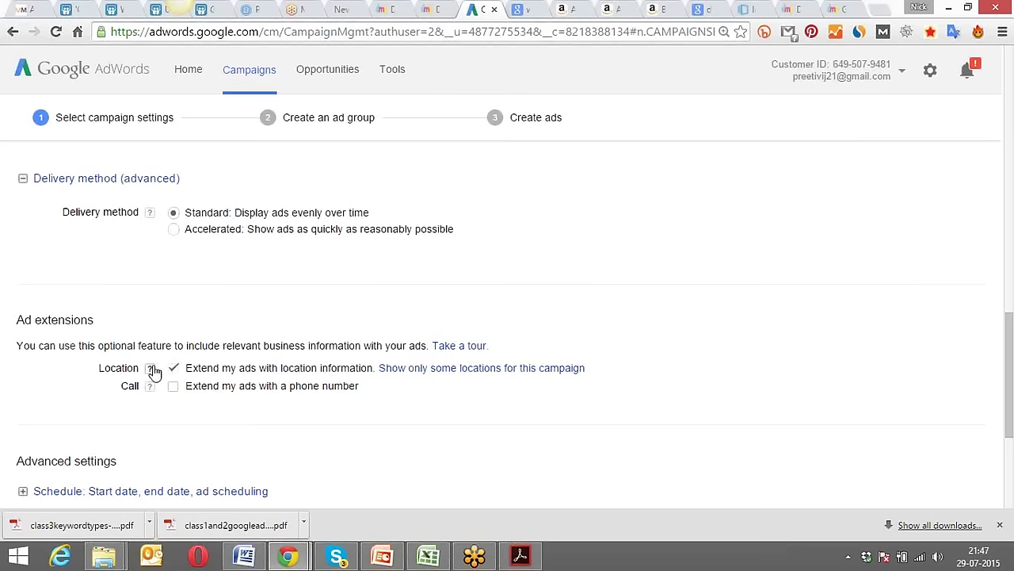
pyautogui.moveTo(150, 370)
pyautogui.scroll(5, 197, 327)
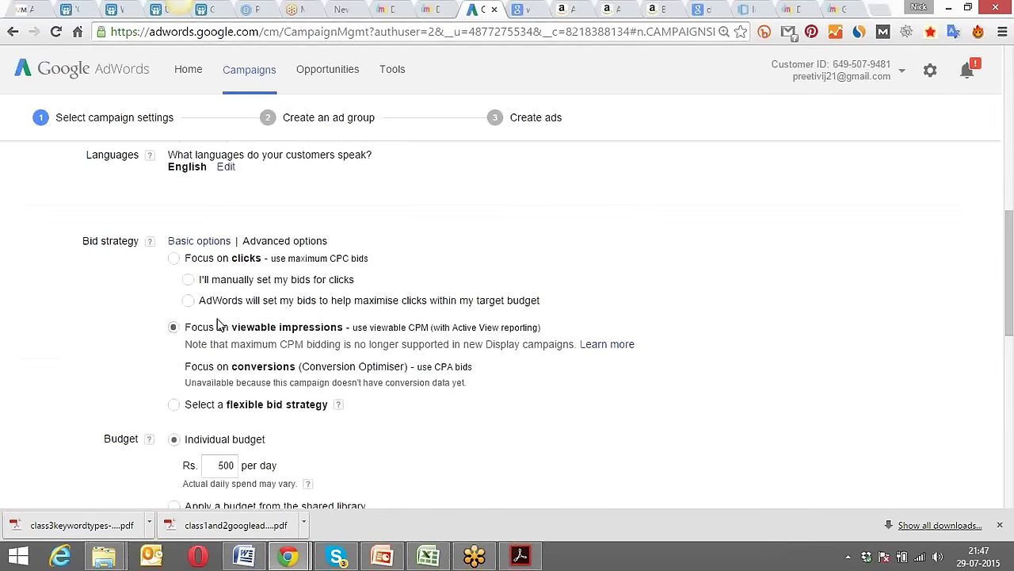
pyautogui.click(218, 332)
pyautogui.scroll(-4, 114, 368)
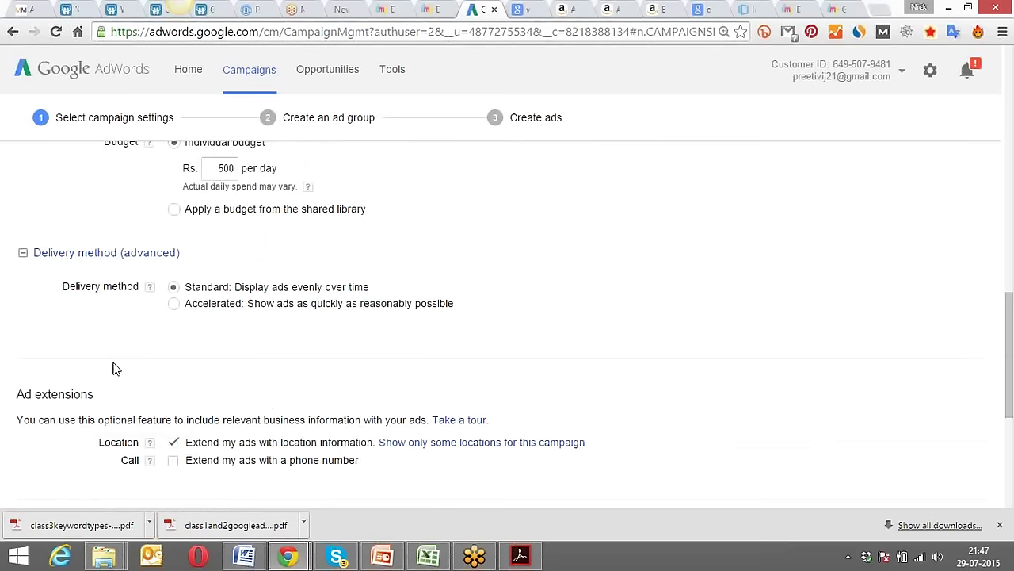
pyautogui.scroll(-1, 113, 368)
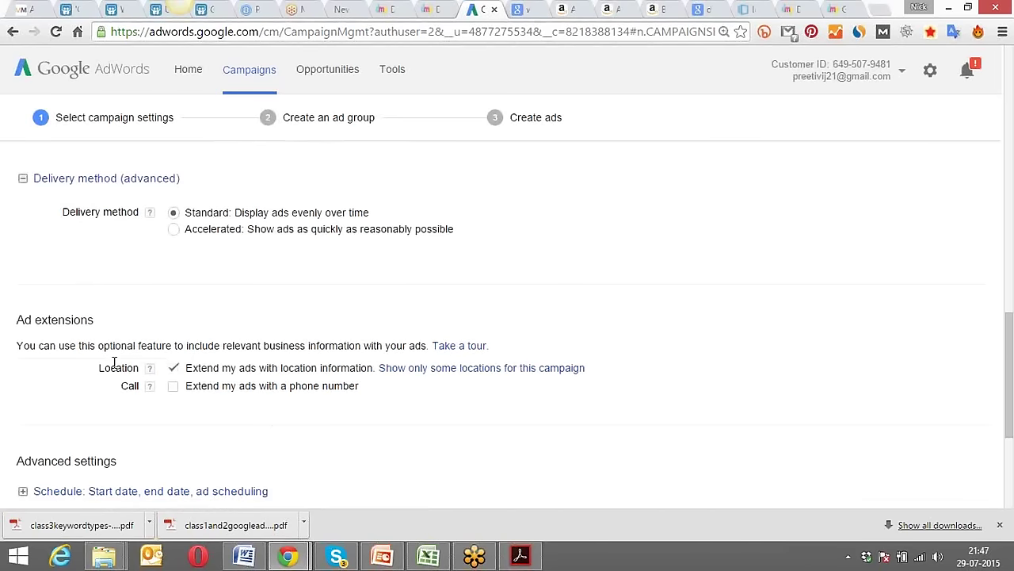
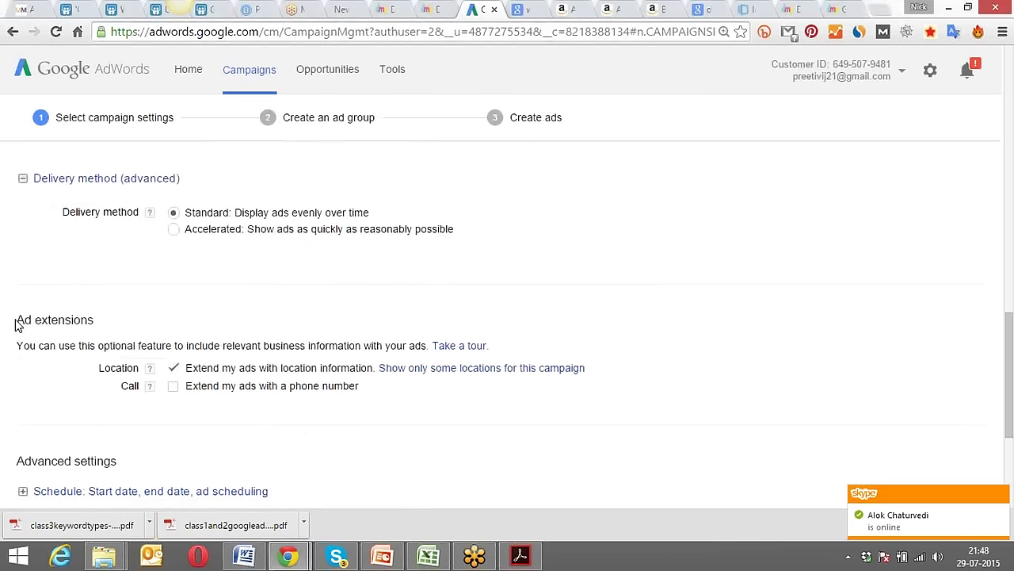
# Turn on the phone-number call extension, add the first number, then turn it back off.
pyautogui.moveTo(16, 319); pyautogui.dragTo(99, 316)
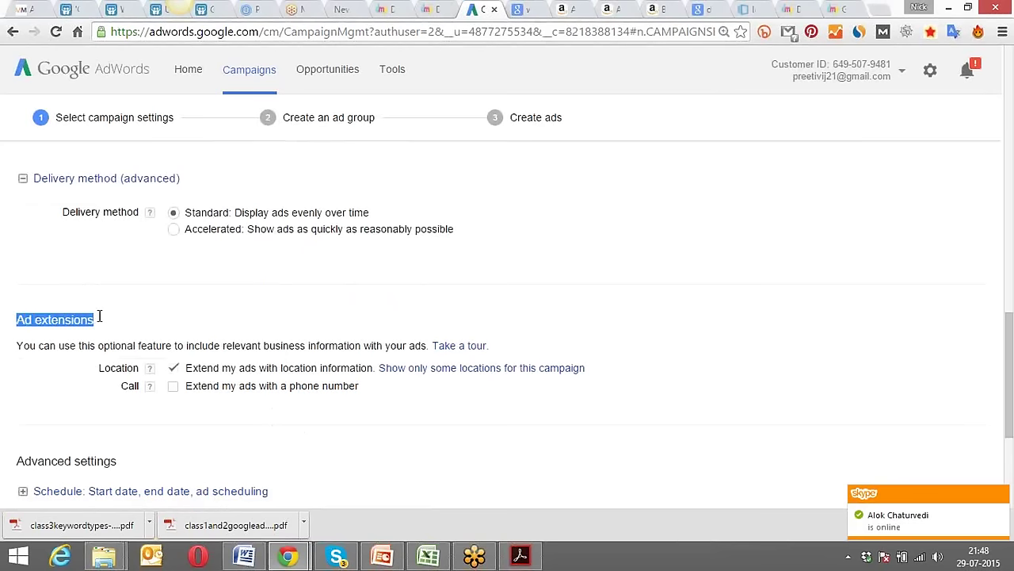
pyautogui.click(142, 309)
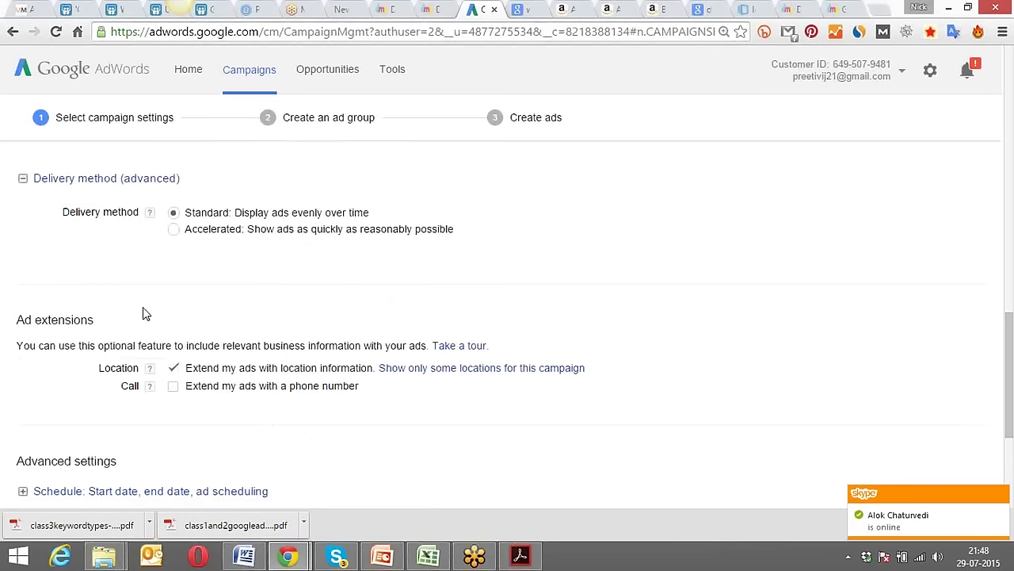
pyautogui.click(173, 387)
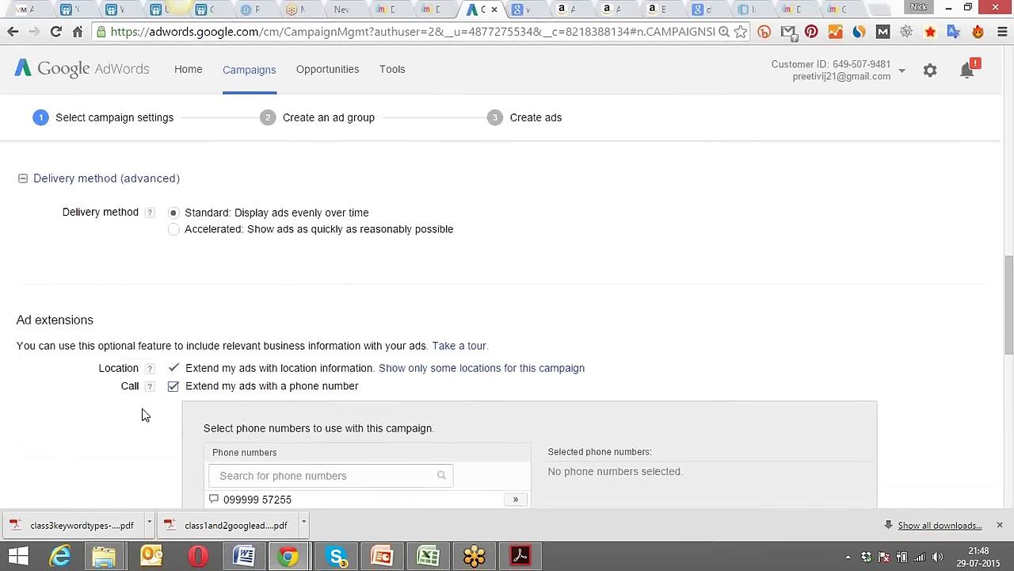
pyautogui.scroll(-2, 101, 424)
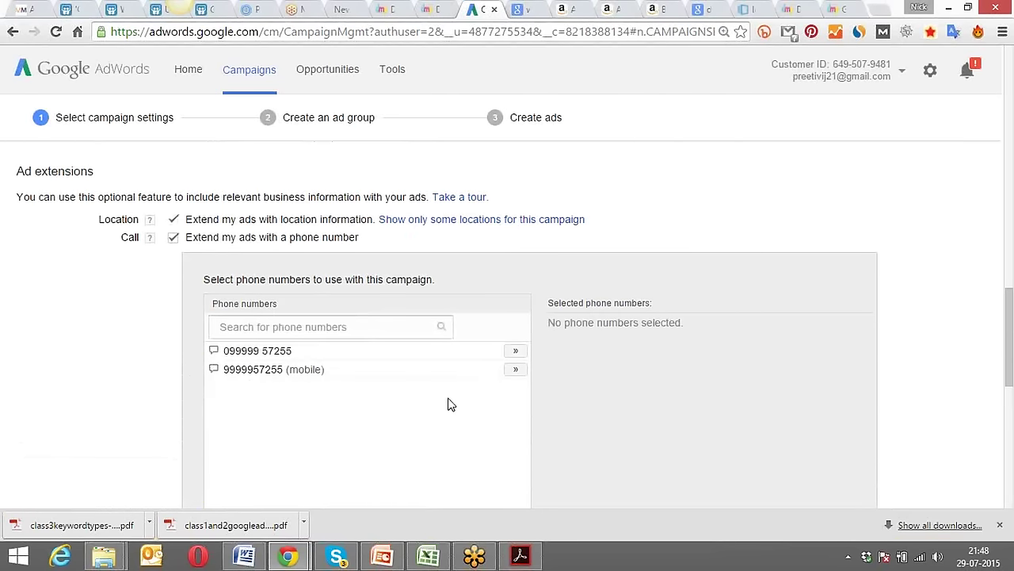
pyautogui.click(515, 352)
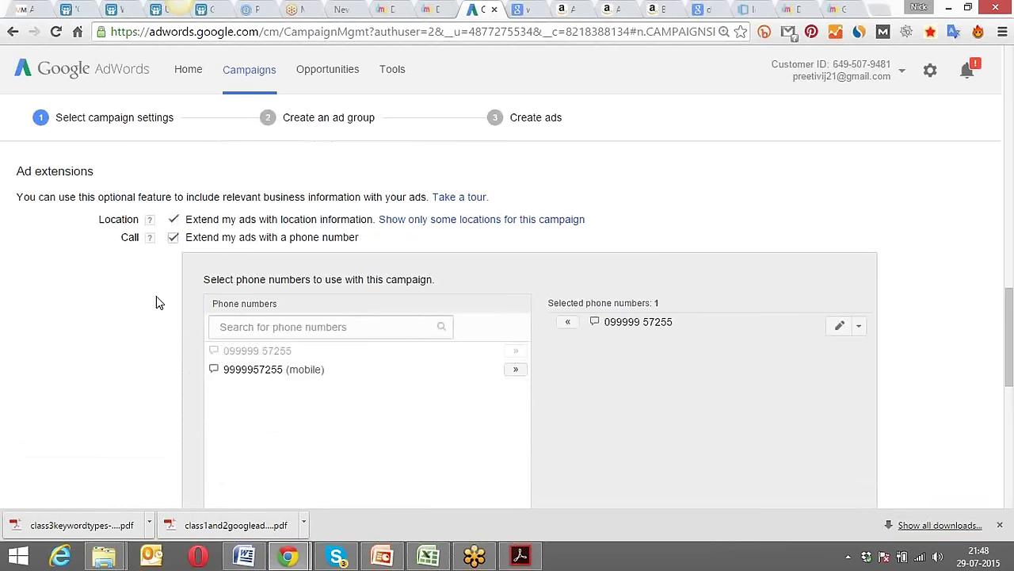
pyautogui.click(174, 237)
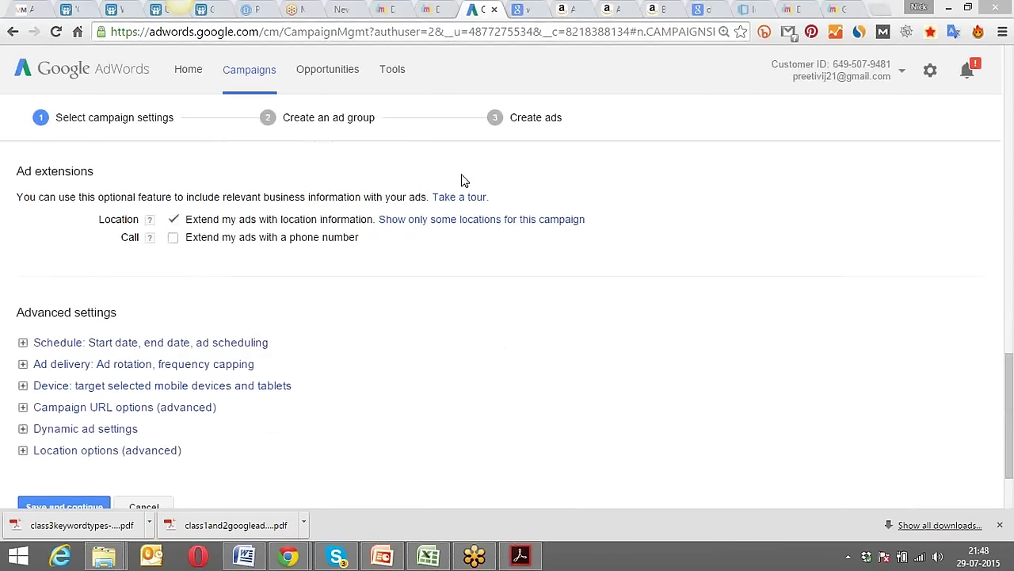
# Highlight the Titan and Amazon sponsored ads in the women watches results, then start a blank tab.
pyautogui.click(837, 9)
pyautogui.click(878, 9)
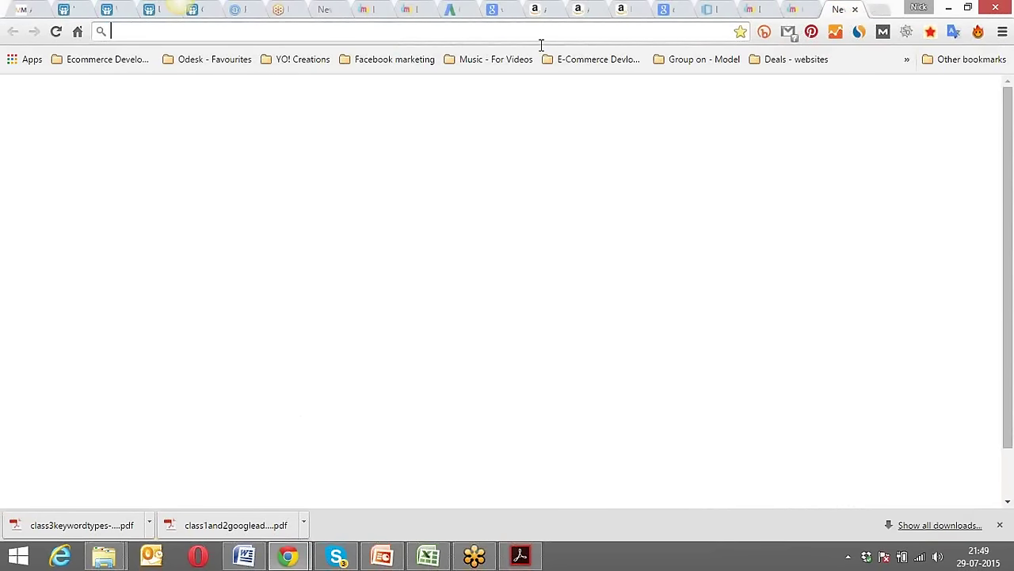
pyautogui.click(491, 8)
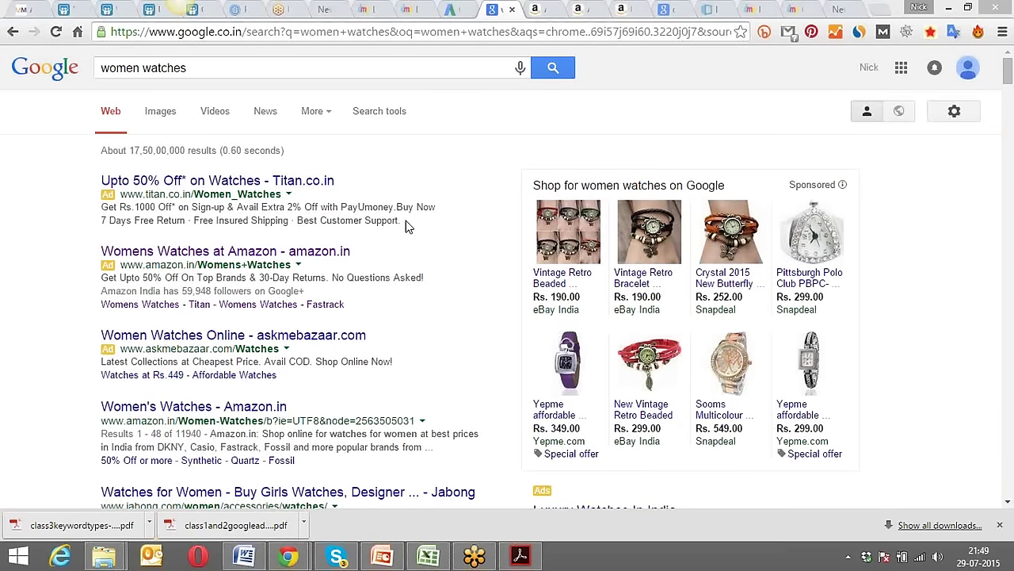
pyautogui.moveTo(405, 226); pyautogui.dragTo(68, 204)
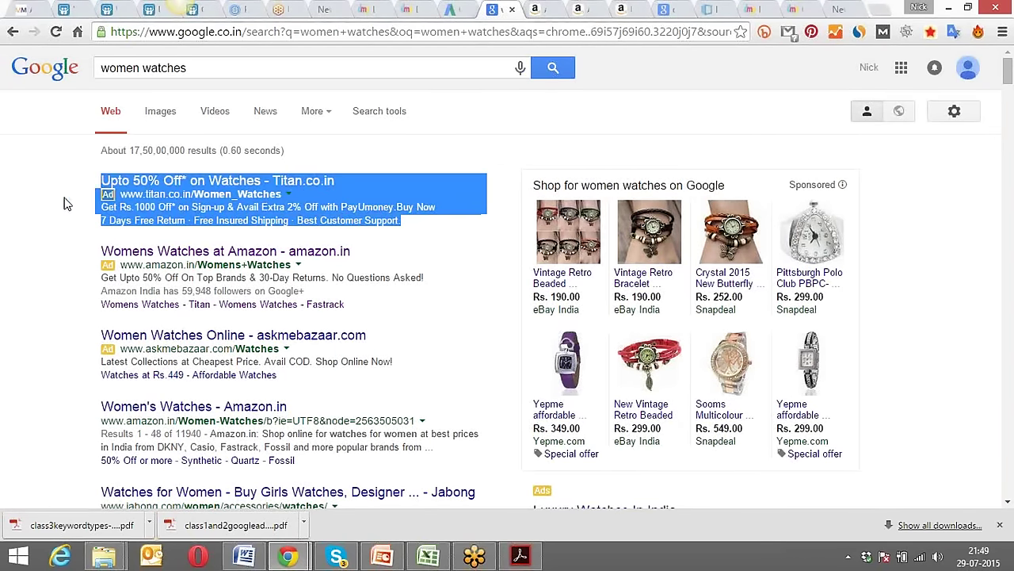
pyautogui.click(68, 202)
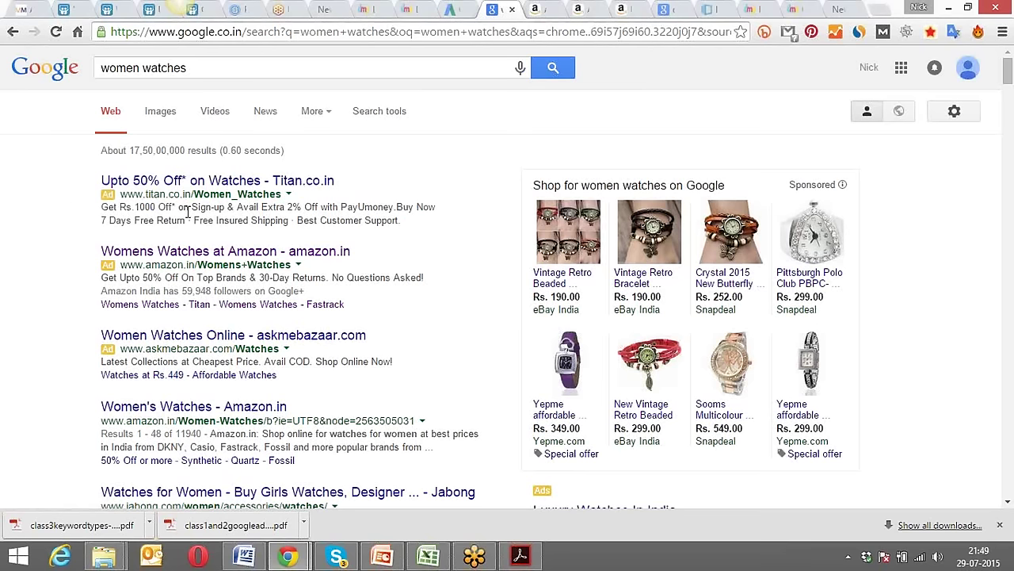
pyautogui.moveTo(405, 225); pyautogui.dragTo(96, 180)
pyautogui.click(70, 175)
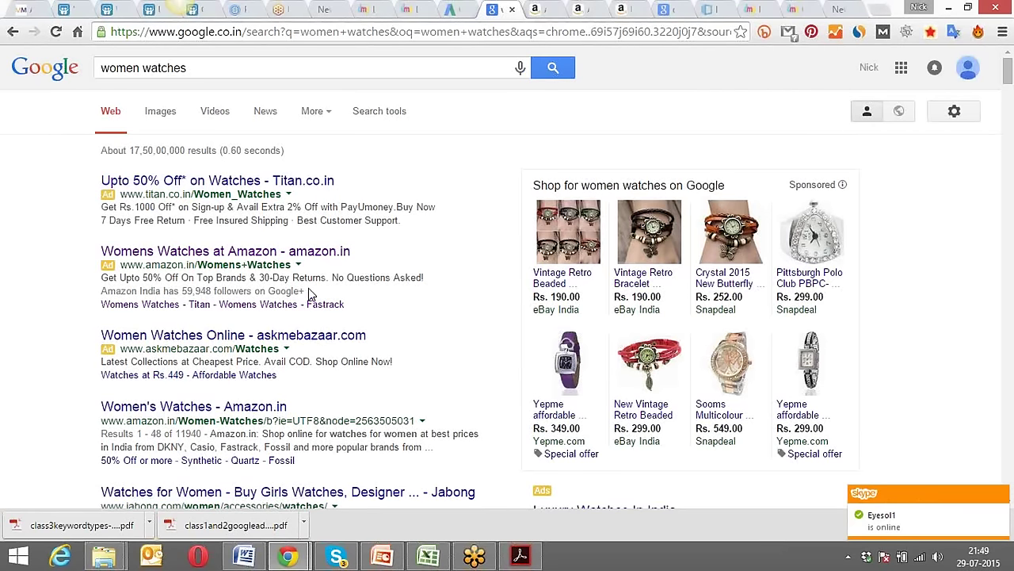
pyautogui.moveTo(315, 293); pyautogui.dragTo(92, 240)
pyautogui.click(75, 254)
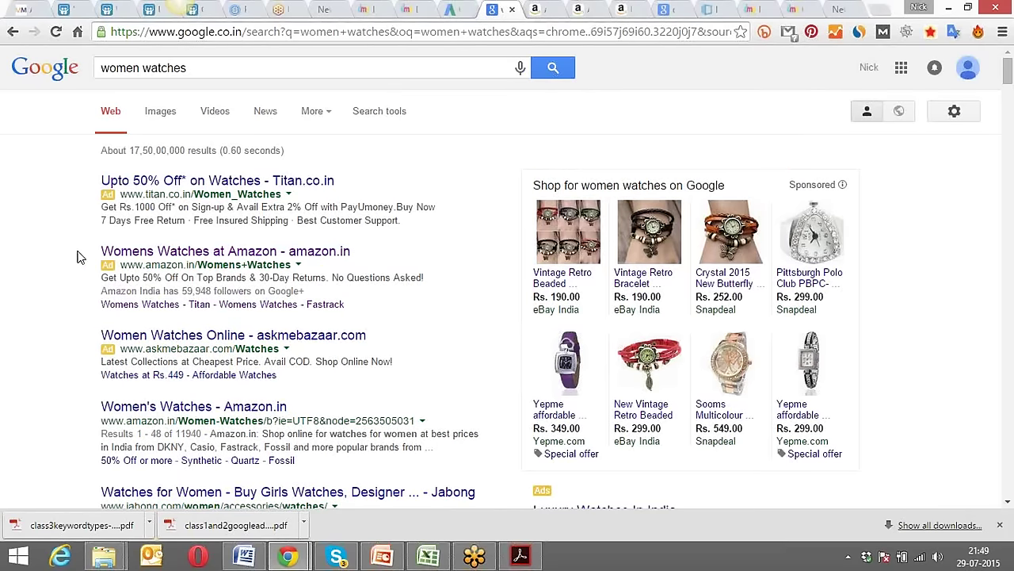
pyautogui.hotkey('ctrl', 't')
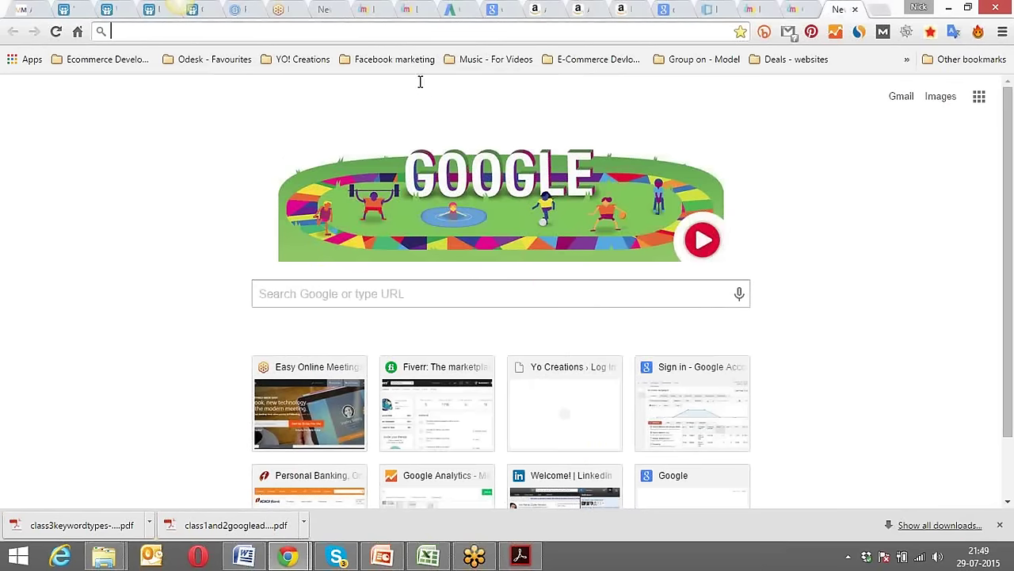
# Search Google for 'display ad with call extension'.
pyautogui.click(293, 293)
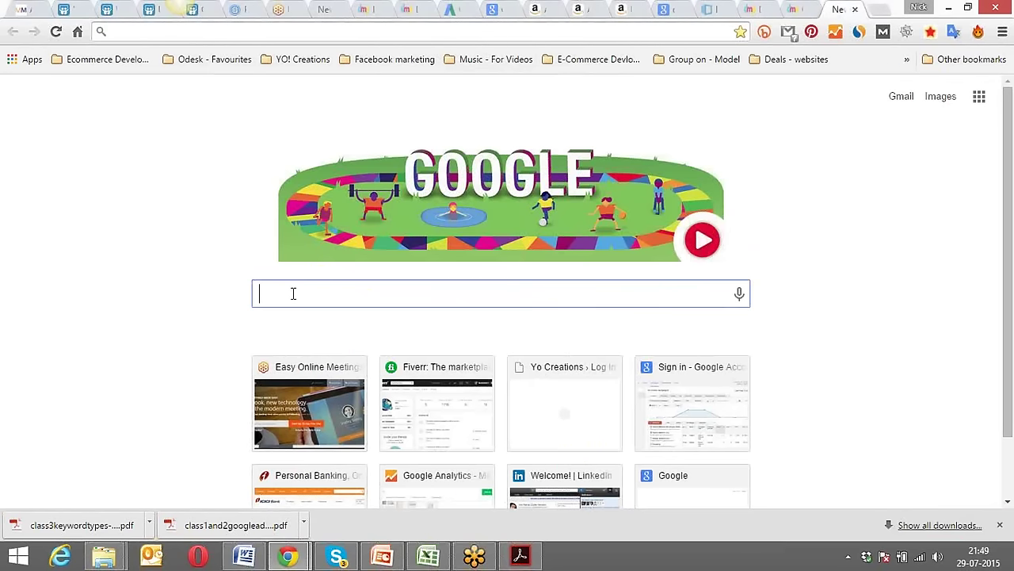
pyautogui.hotkey('ctrl', 'l')
pyautogui.write('displa')
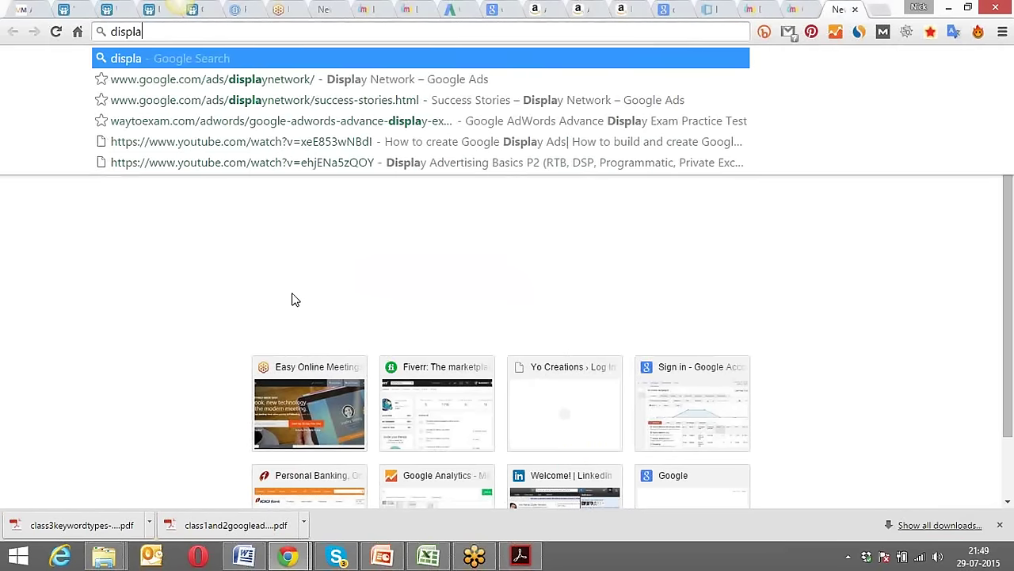
pyautogui.write('y ad with ca')
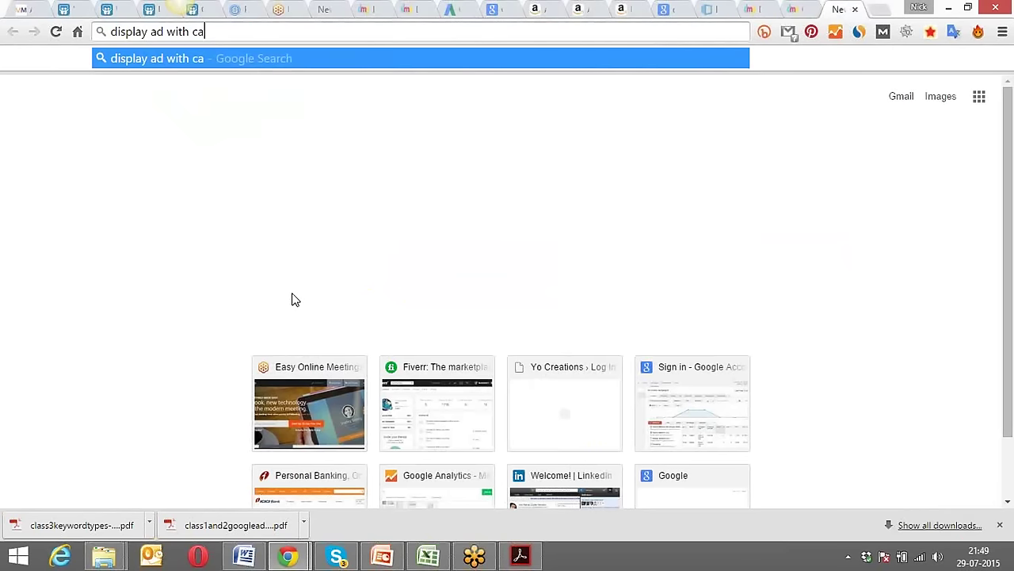
pyautogui.write('ll exten')
pyautogui.press('BackSpace')
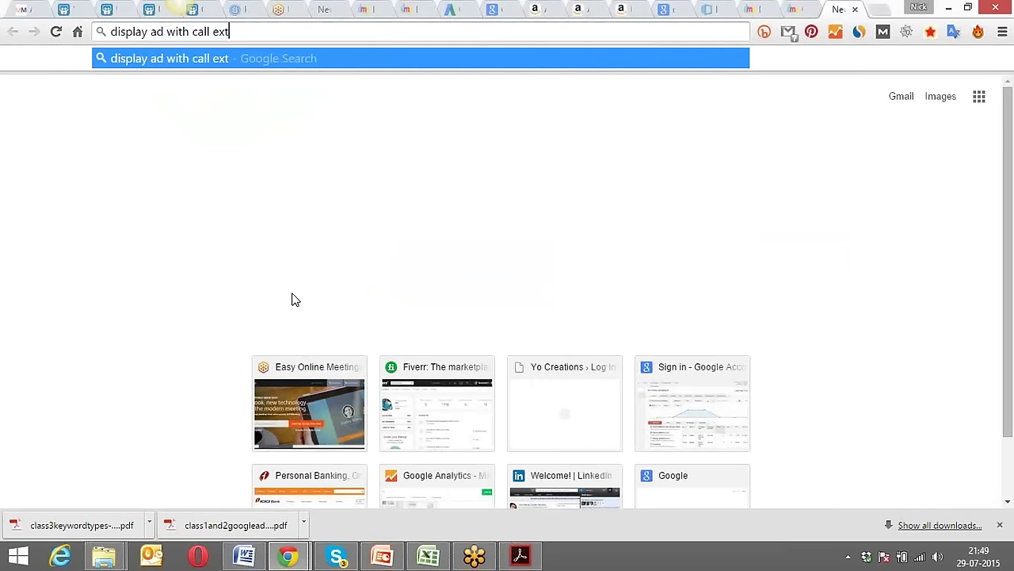
pyautogui.write('ension')
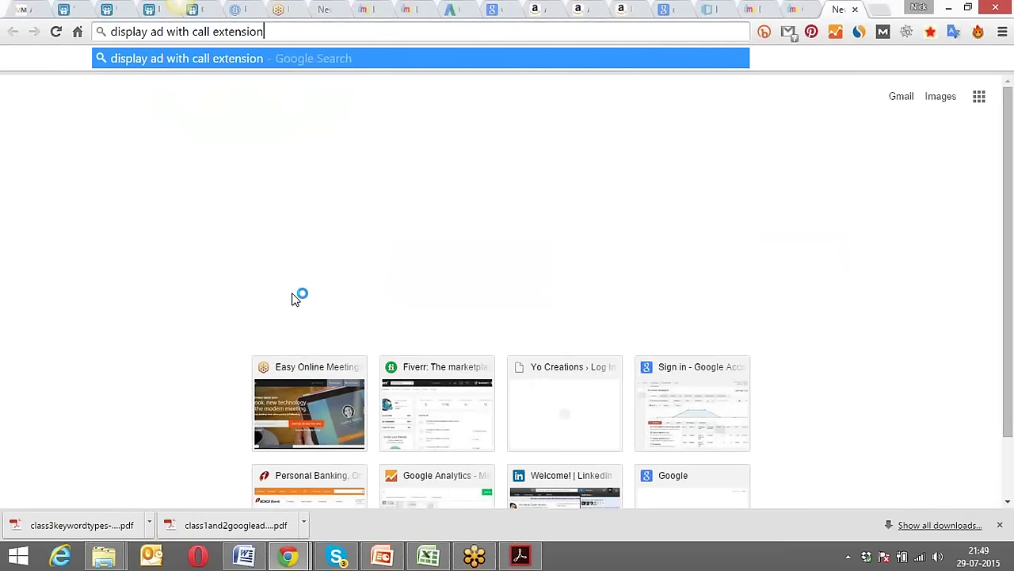
pyautogui.press('Return')
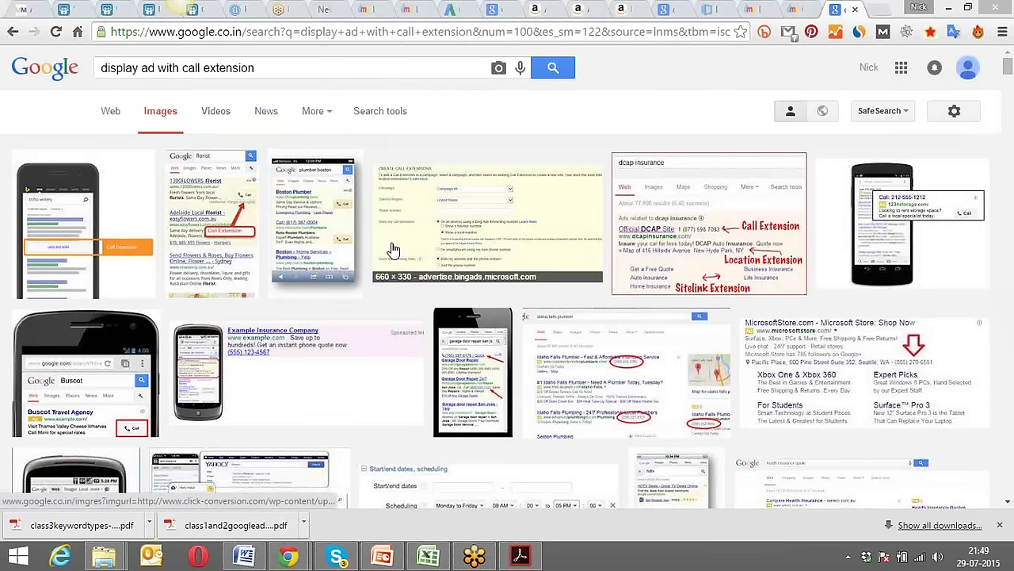
# Open the Fresh Floral Bouquets call-extension ad example from the image results.
pyautogui.scroll(-5, 475, 131)
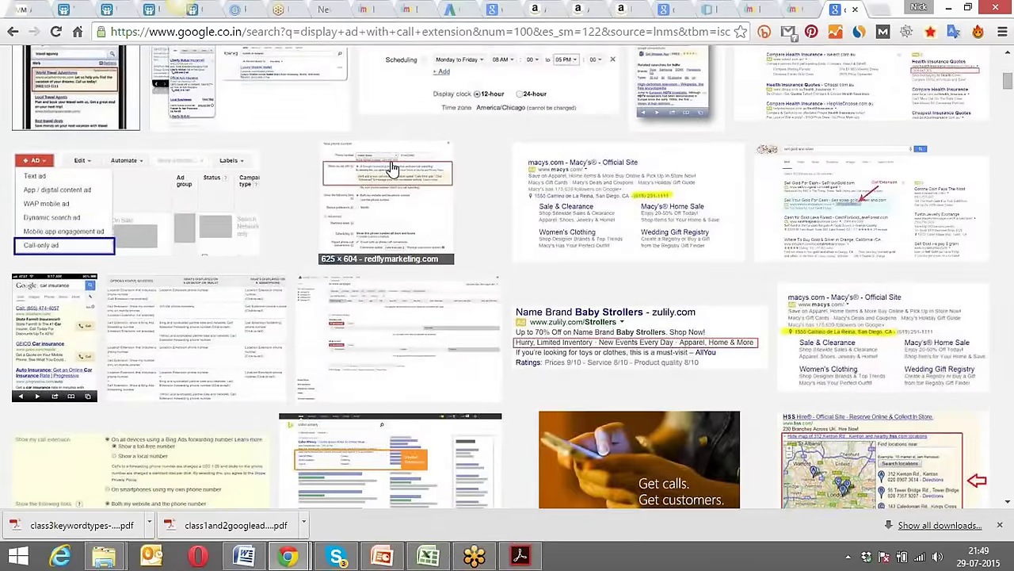
pyautogui.scroll(-4, 362, 186)
pyautogui.scroll(-1, 363, 186)
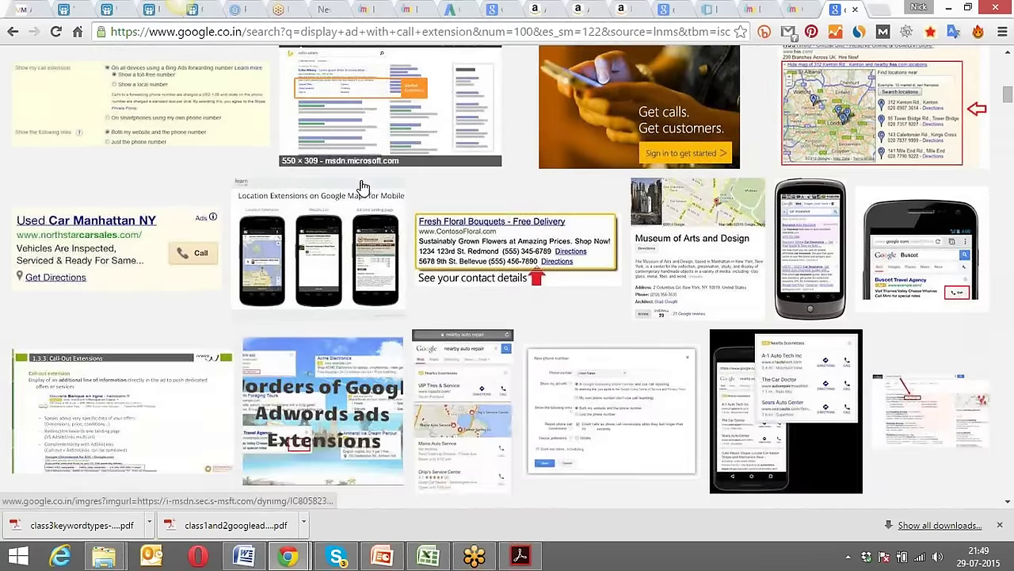
pyautogui.click(458, 229)
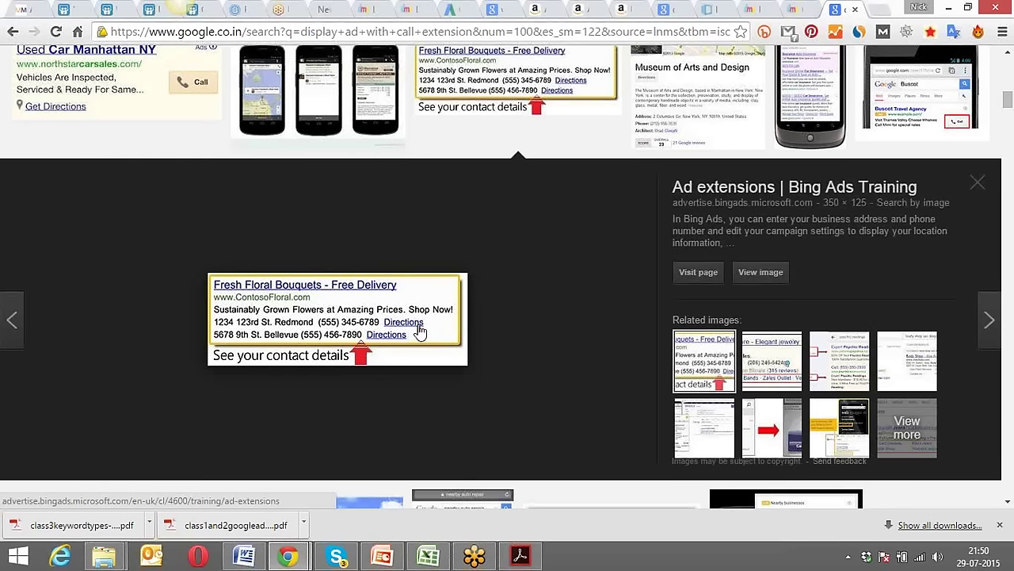
# Browse the call-extension ad image examples, then go back to the women watches results.
pyautogui.scroll(-3, 333, 317)
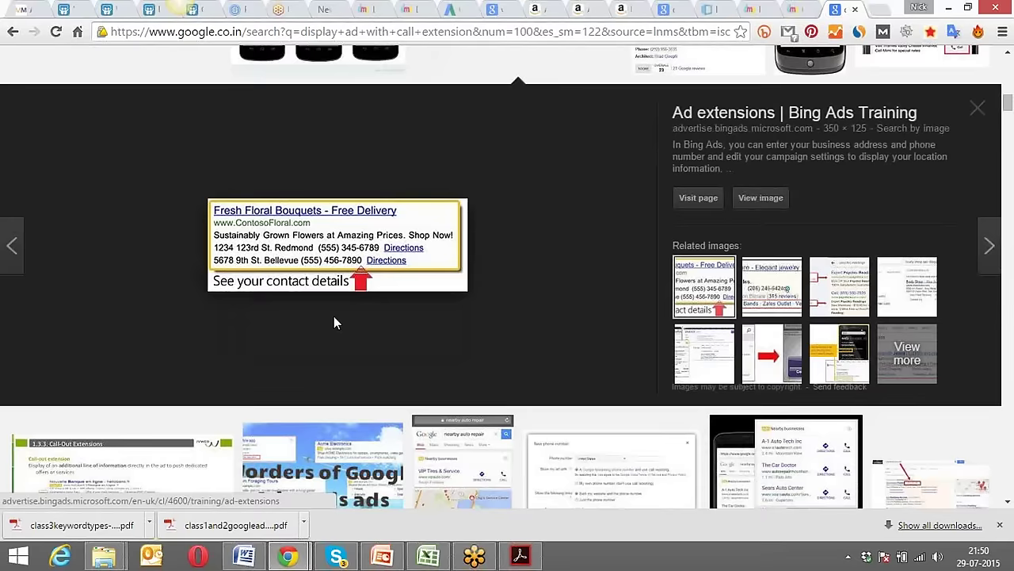
pyautogui.scroll(-3, 334, 322)
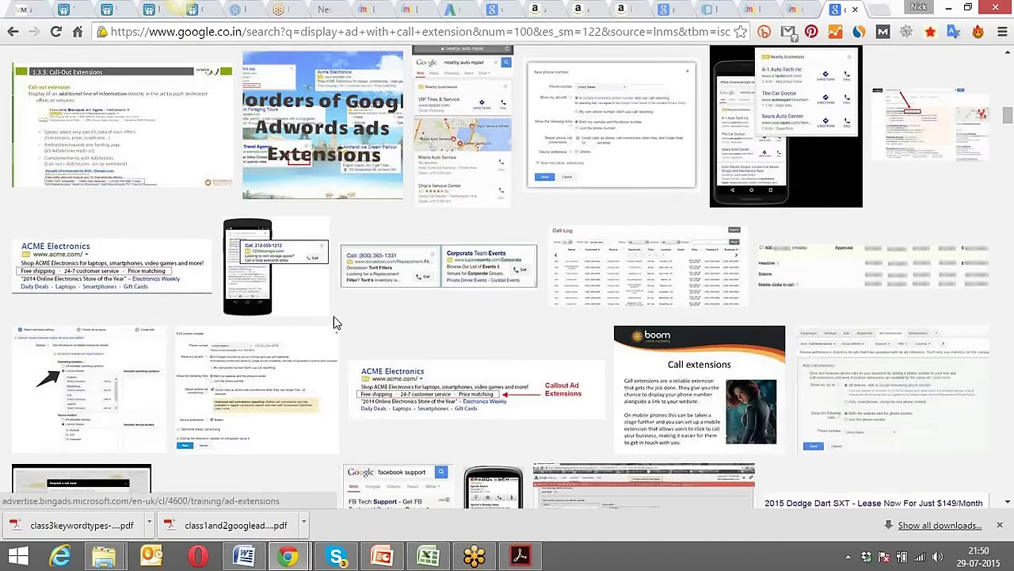
pyautogui.scroll(-3, 334, 323)
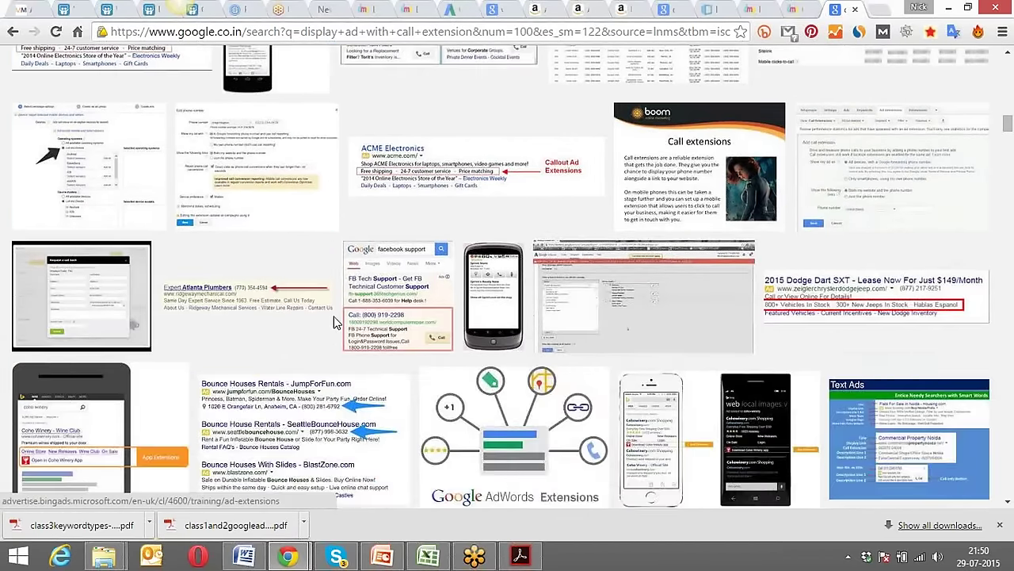
pyautogui.scroll(-2, 334, 322)
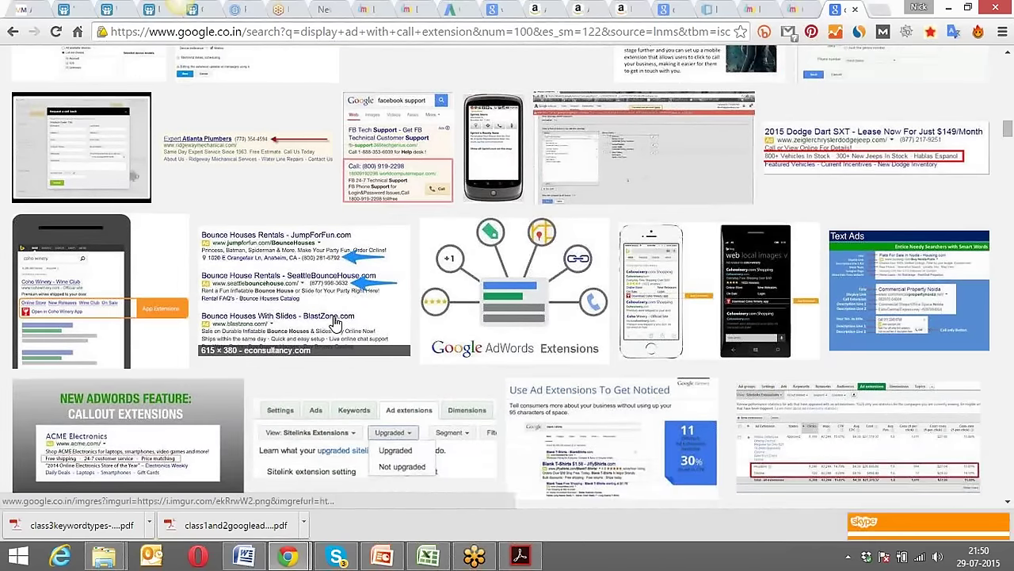
pyautogui.scroll(-3, 335, 323)
pyautogui.scroll(-1, 334, 322)
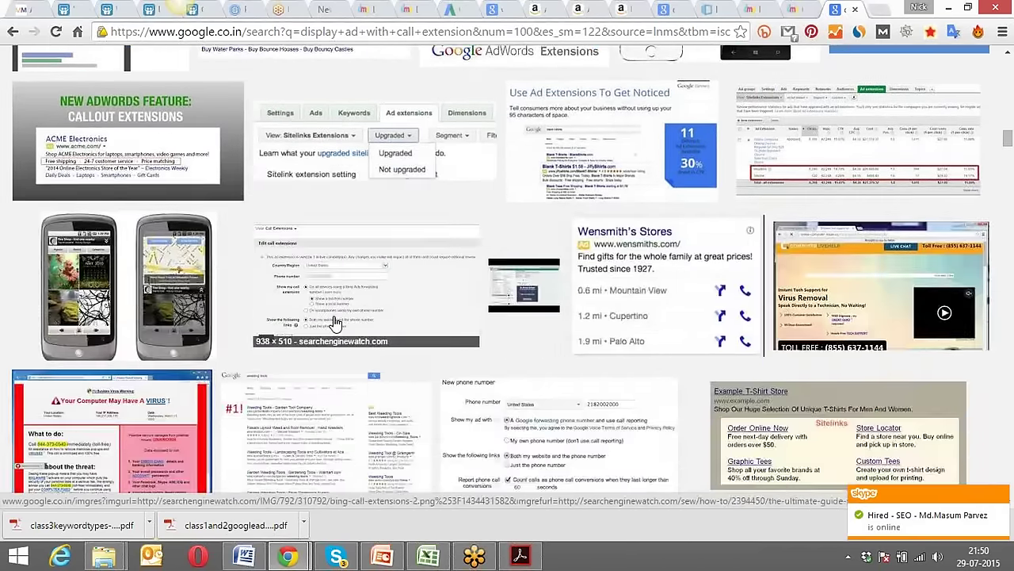
pyautogui.scroll(-2, 334, 323)
pyautogui.scroll(1, 334, 322)
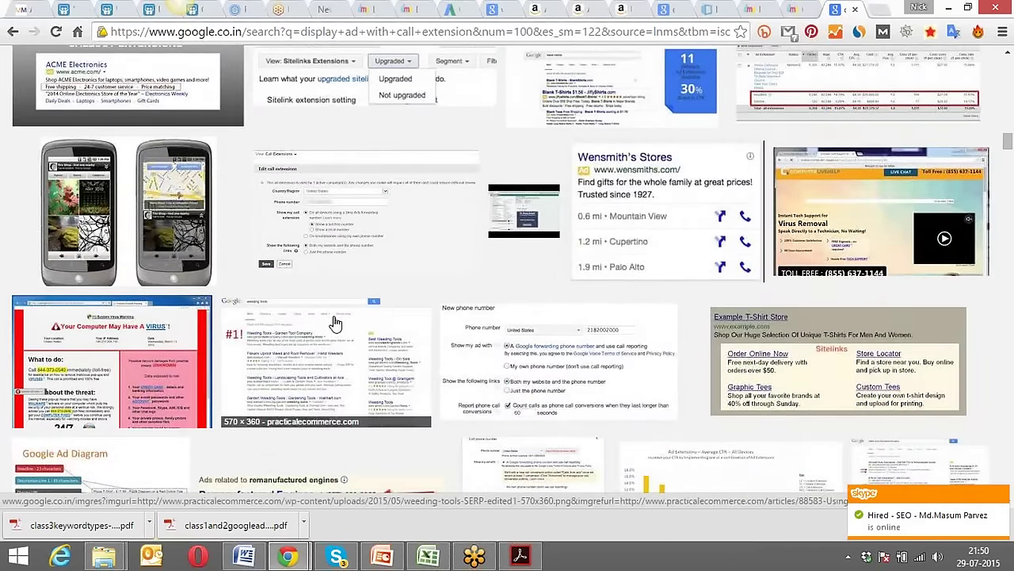
pyautogui.scroll(-1, 334, 323)
pyautogui.scroll(-2, 334, 323)
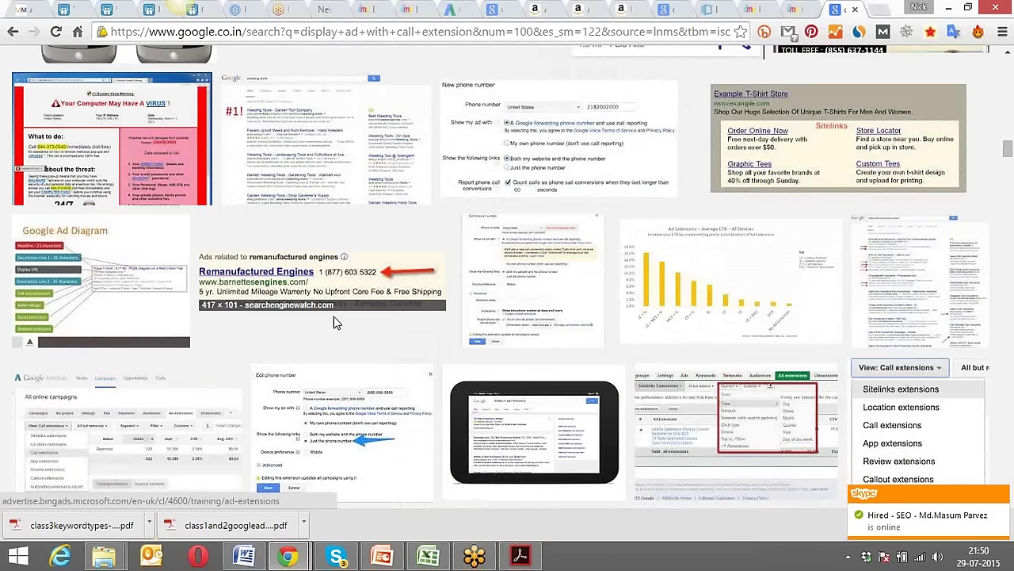
pyautogui.scroll(-1, 333, 323)
pyautogui.scroll(-2, 453, 309)
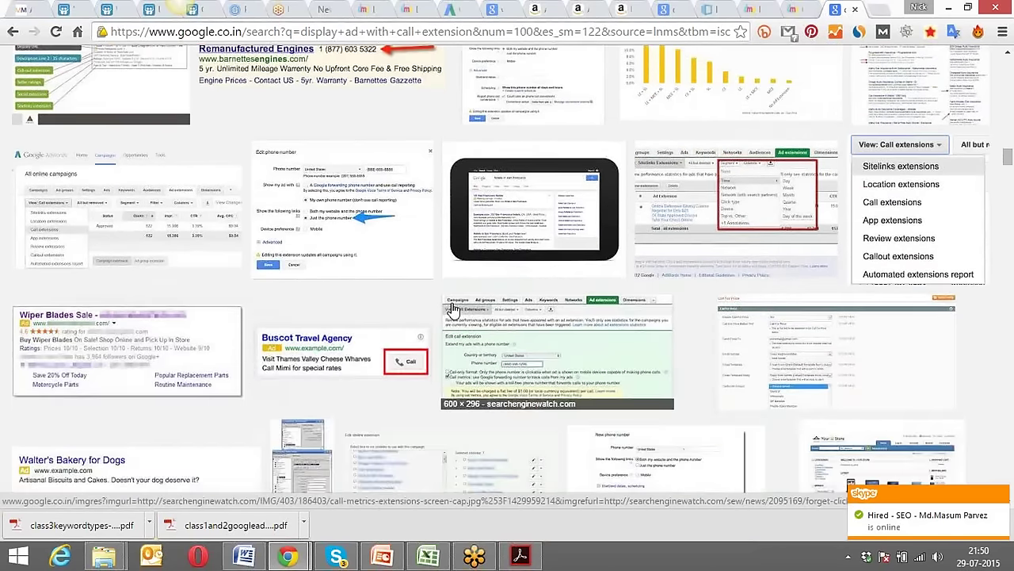
pyautogui.scroll(-3, 454, 309)
pyautogui.scroll(-2, 453, 309)
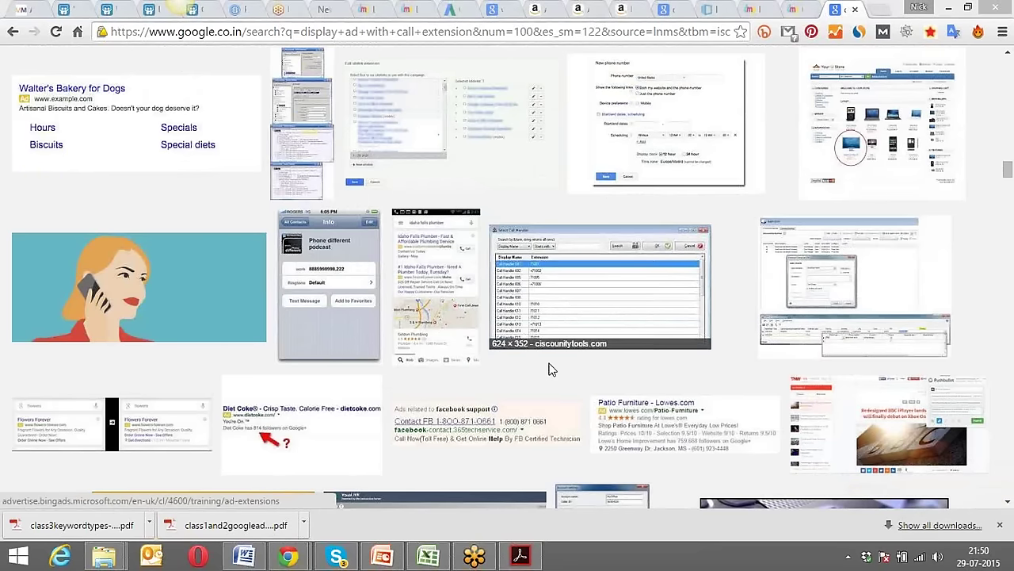
pyautogui.scroll(-2, 552, 368)
pyautogui.scroll(-5, 551, 368)
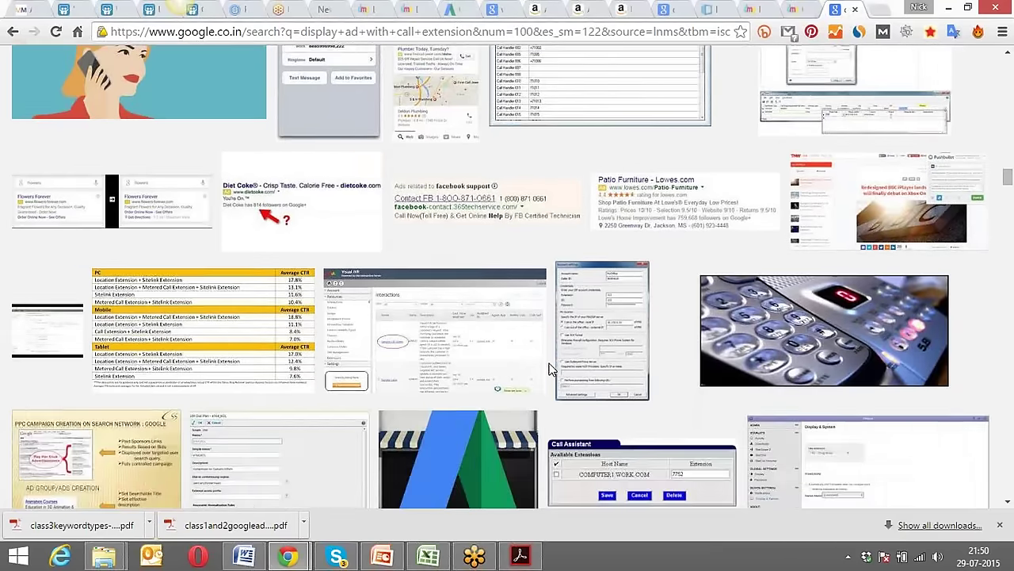
pyautogui.scroll(-4, 551, 370)
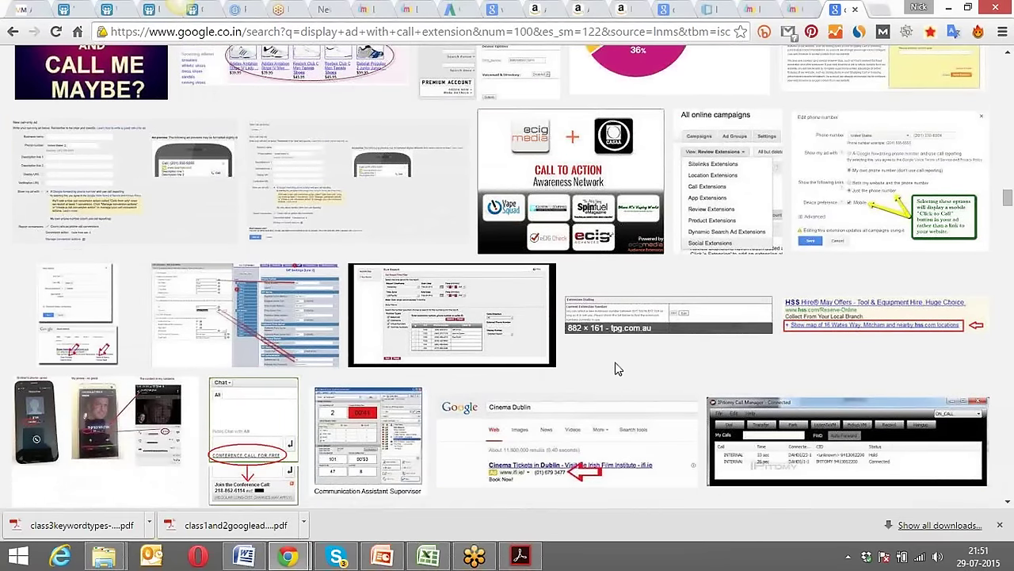
pyautogui.scroll(-3, 618, 369)
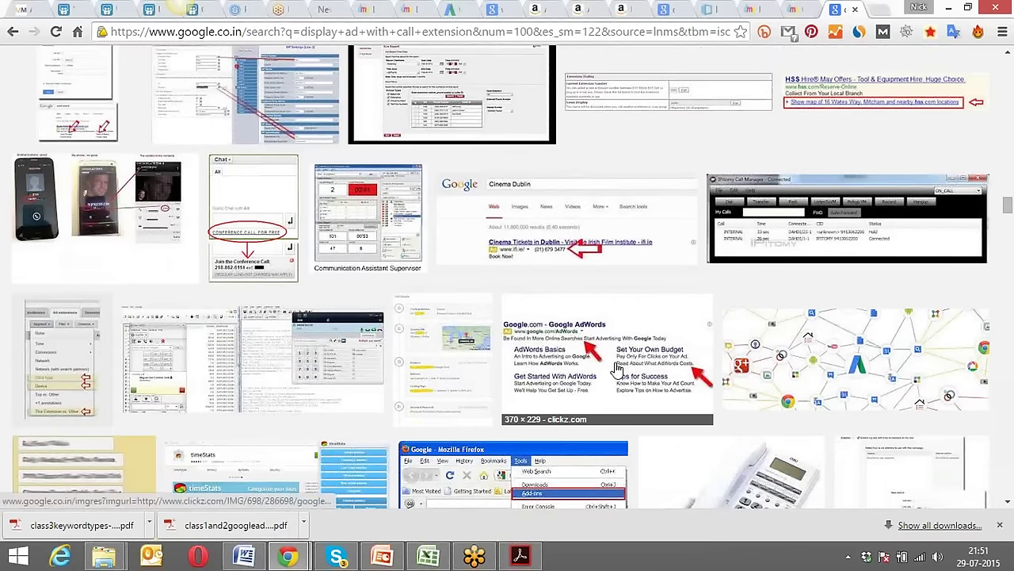
pyautogui.scroll(-3, 619, 368)
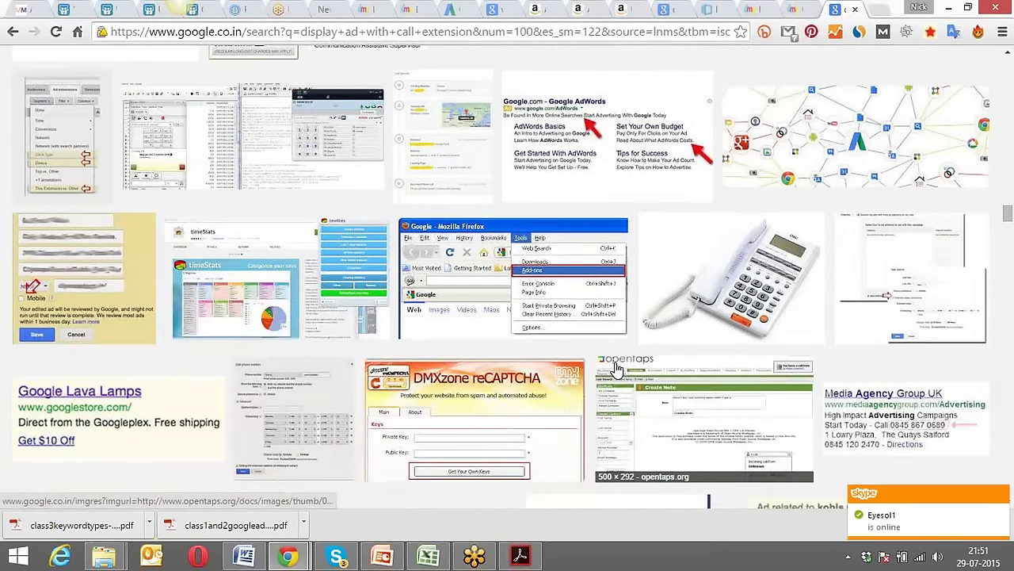
pyautogui.scroll(-6, 618, 368)
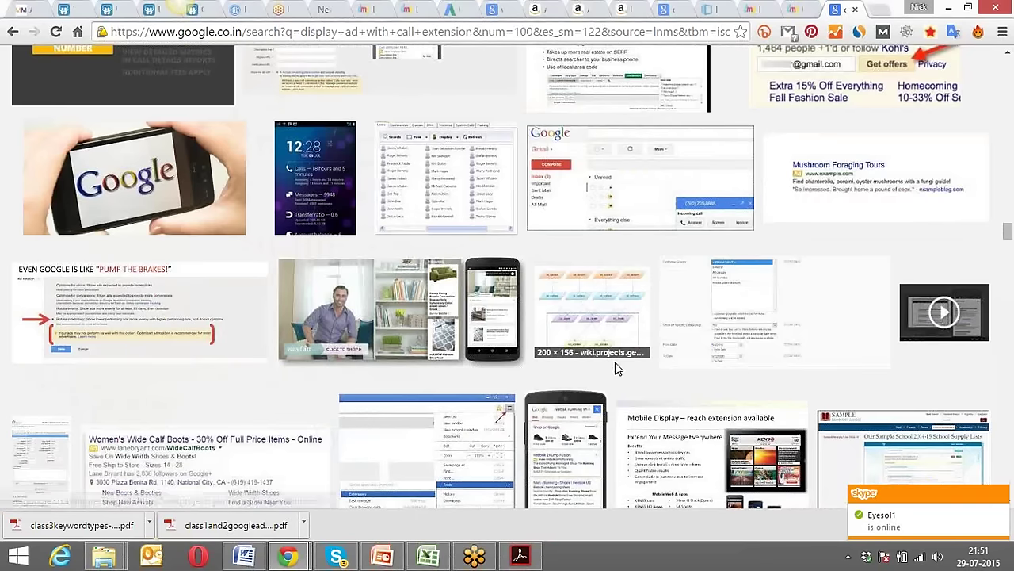
pyautogui.scroll(-4, 618, 368)
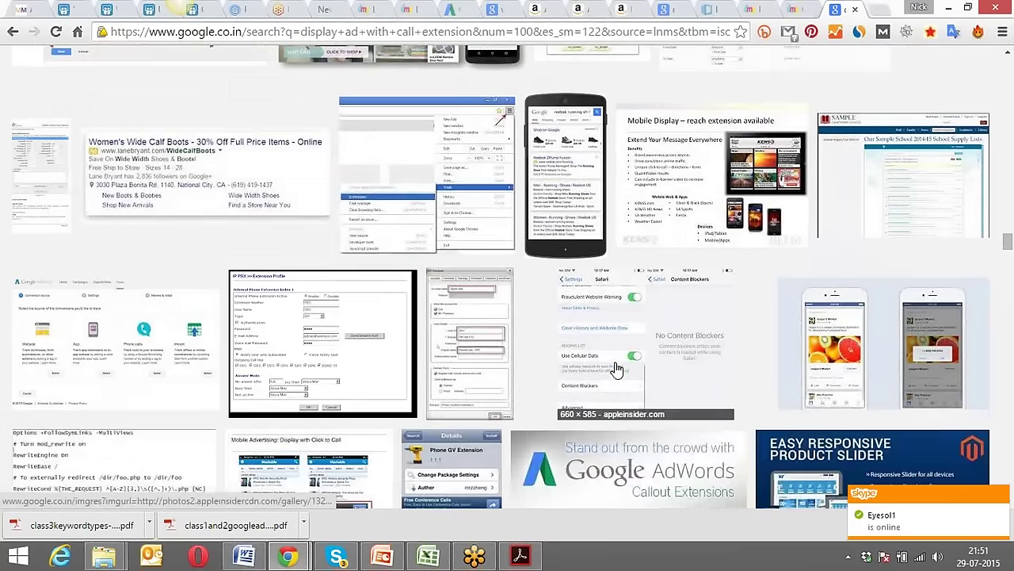
pyautogui.scroll(-15, 618, 368)
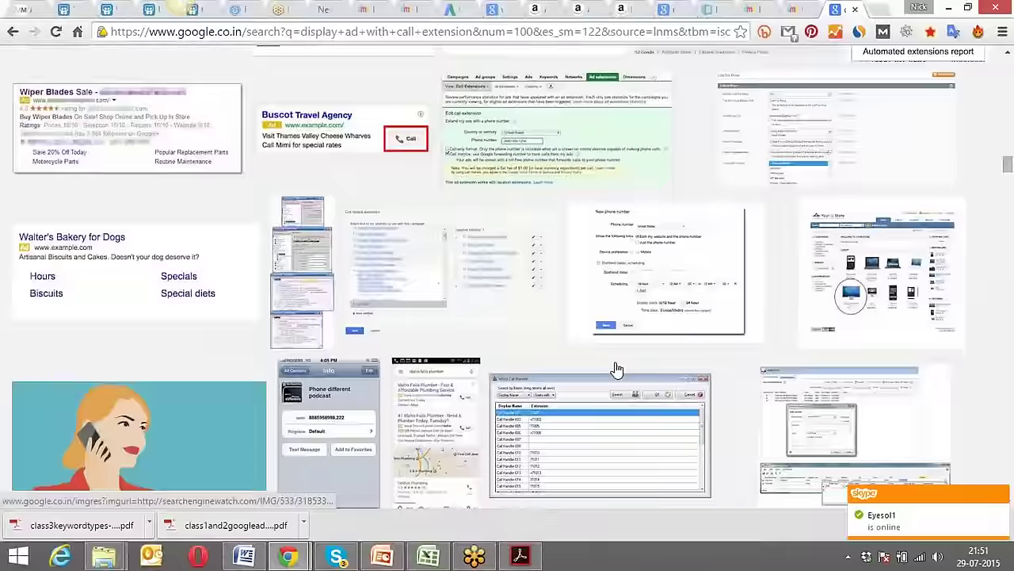
pyautogui.scroll(20, 616, 368)
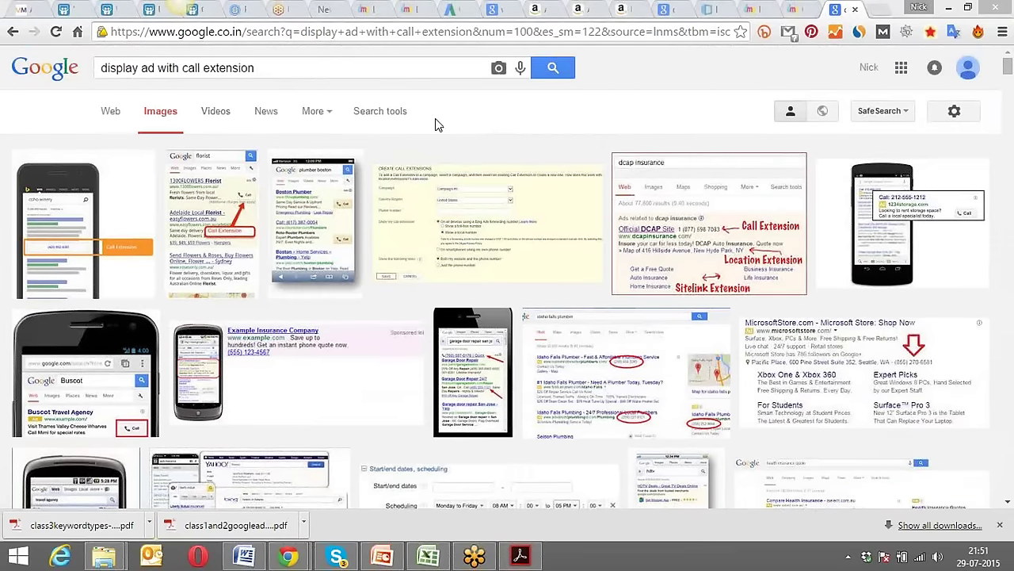
pyautogui.click(495, 8)
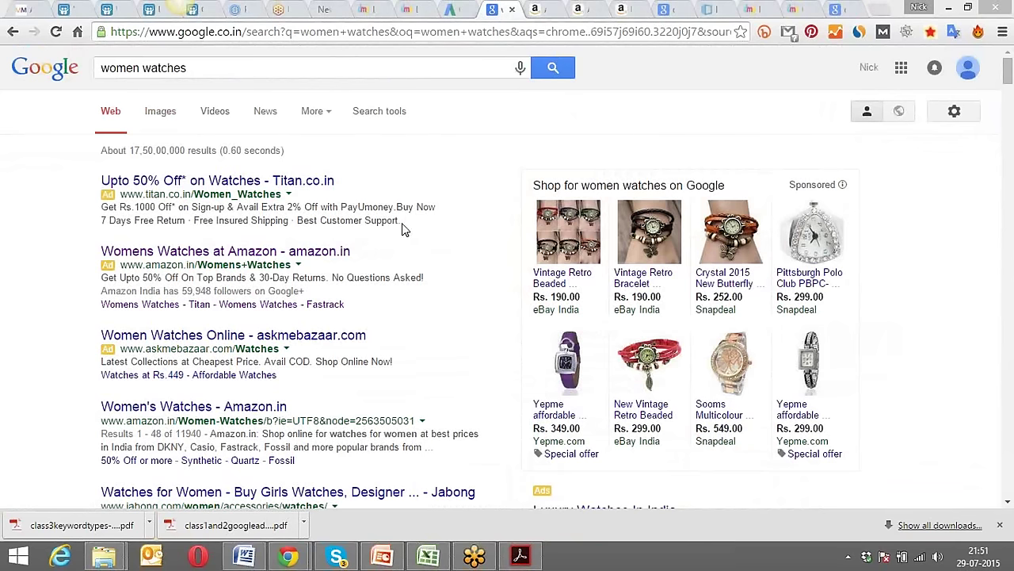
# Highlight the ad results below the first ad, then go back to the AdWords campaign settings.
pyautogui.moveTo(402, 223); pyautogui.dragTo(55, 208)
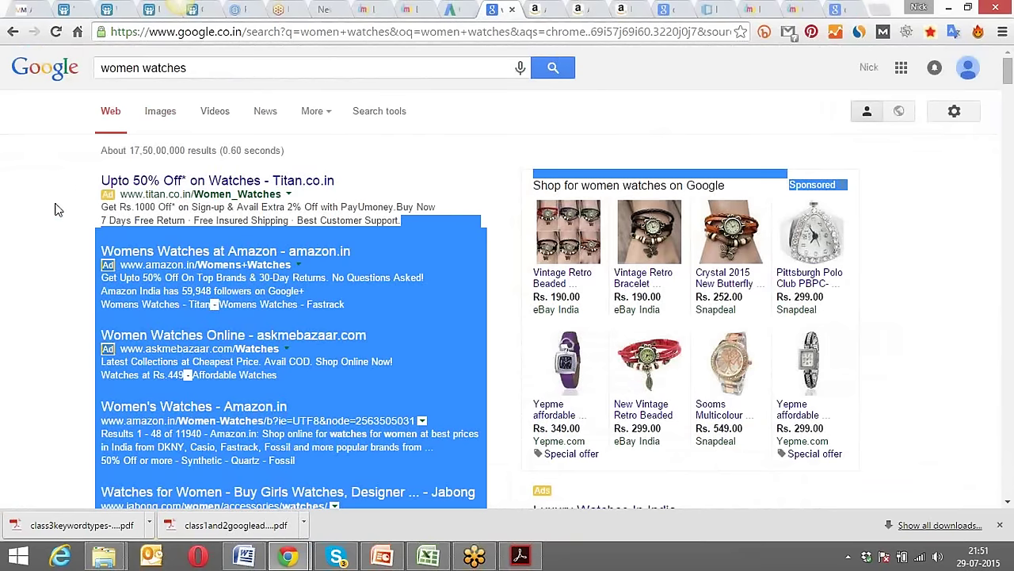
pyautogui.click(56, 209)
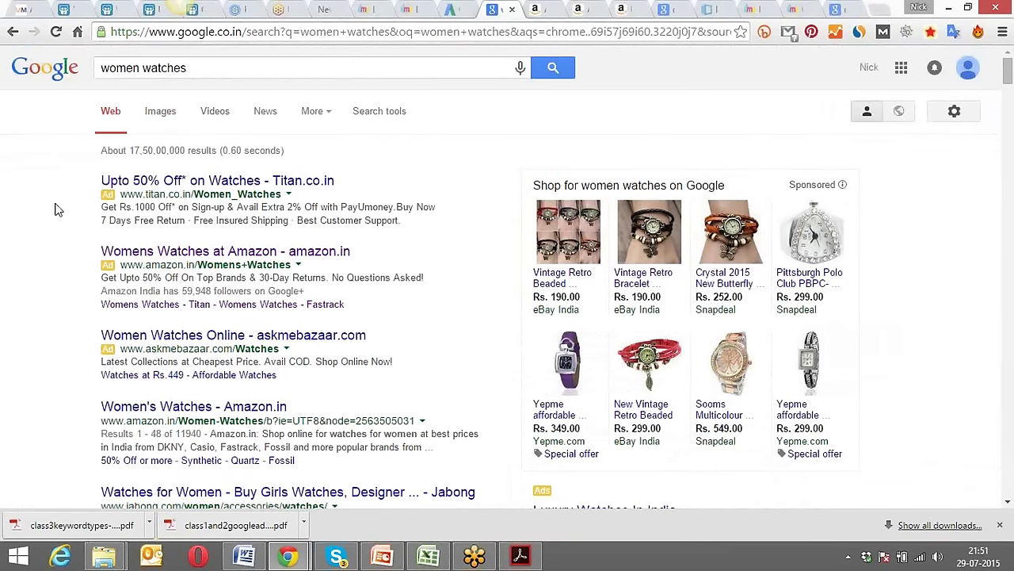
pyautogui.click(449, 8)
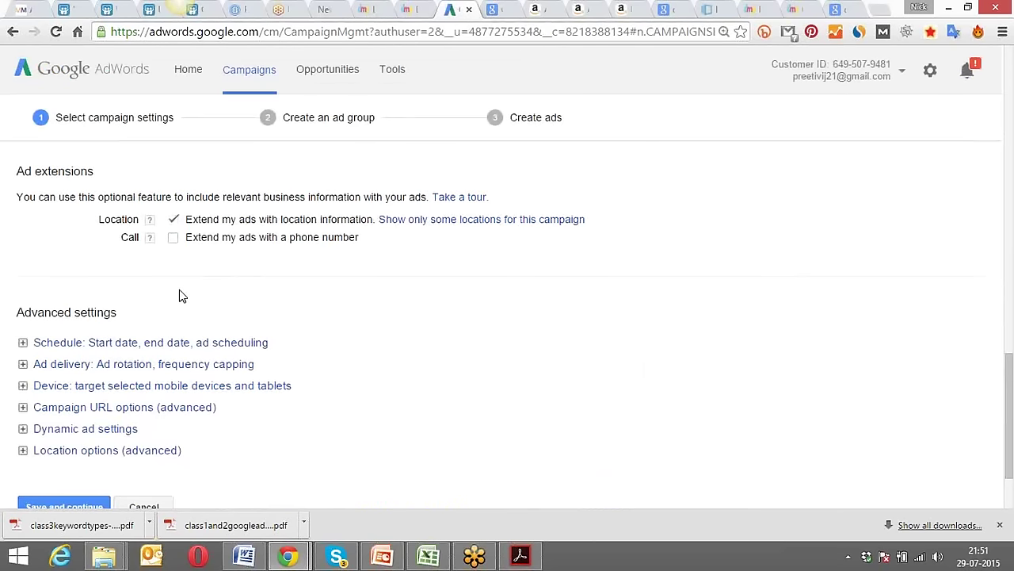
# Set the campaign end date to 31 Dec 2015.
pyautogui.scroll(-2, 180, 294)
pyautogui.click(107, 269)
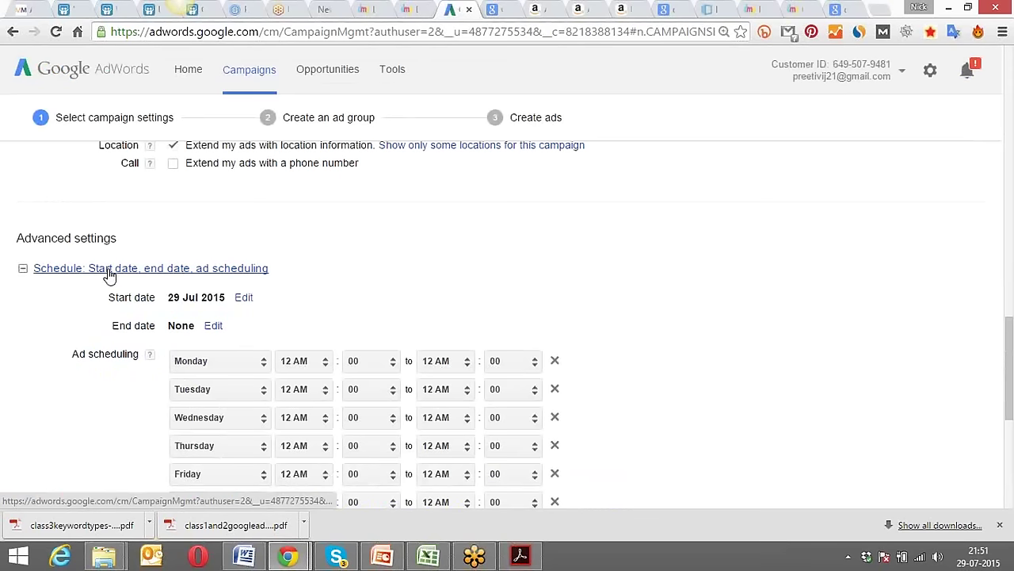
pyautogui.click(218, 331)
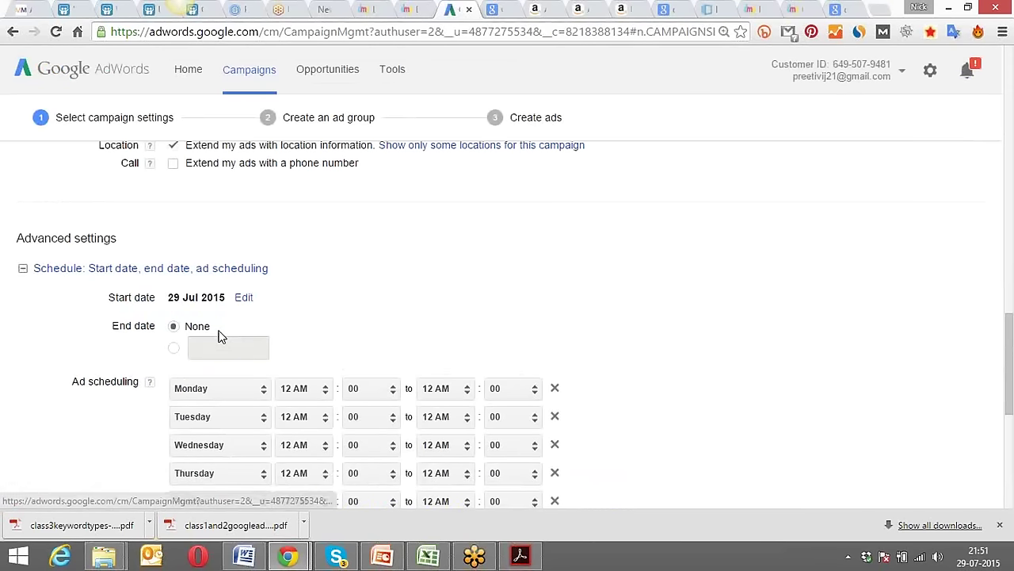
pyautogui.click(174, 347)
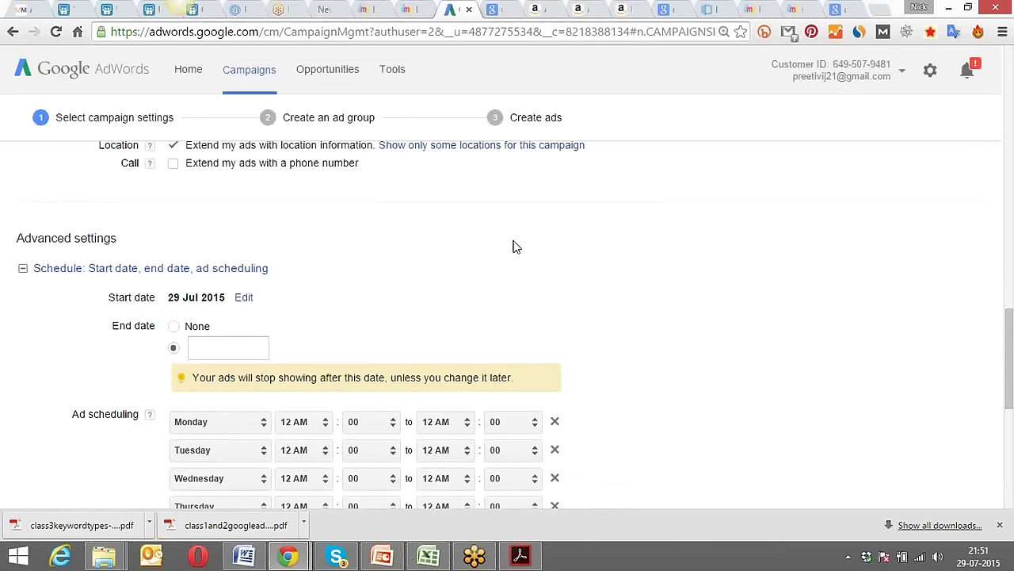
pyautogui.click(242, 353)
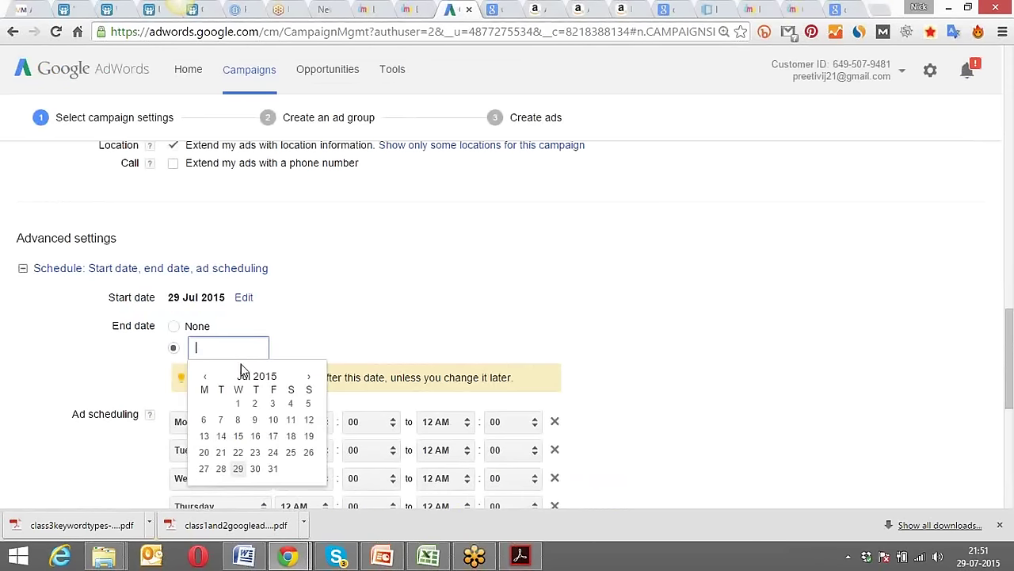
pyautogui.click(309, 378)
pyautogui.click(310, 378)
pyautogui.click(309, 378)
pyautogui.click(309, 378)
pyautogui.click(309, 378)
pyautogui.click(309, 378)
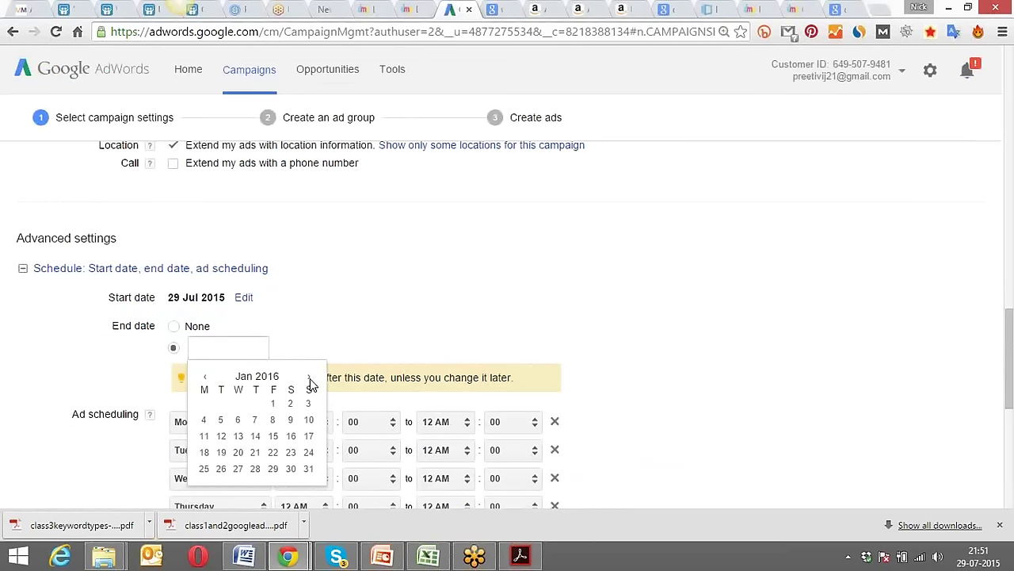
pyautogui.click(203, 377)
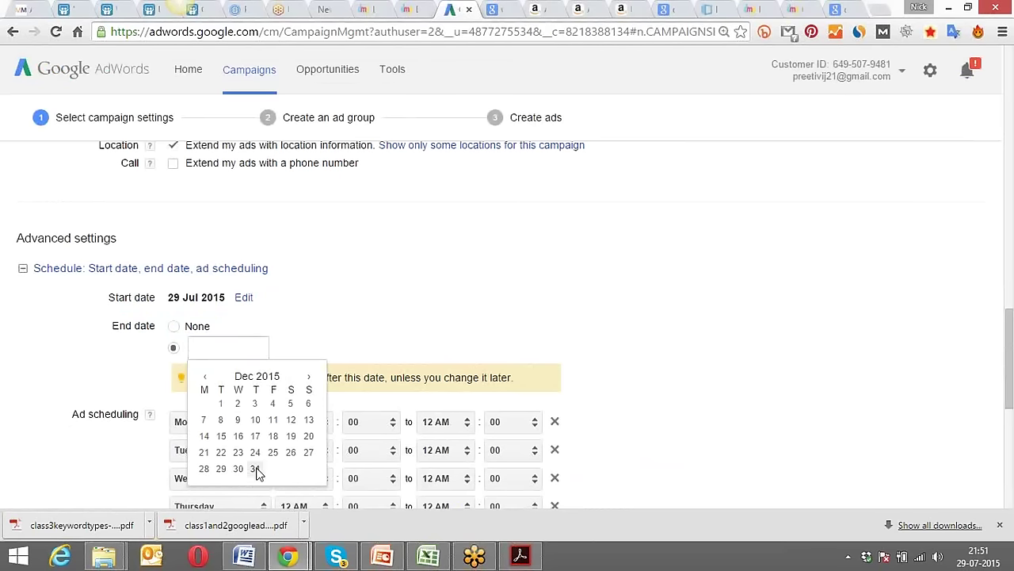
pyautogui.click(255, 469)
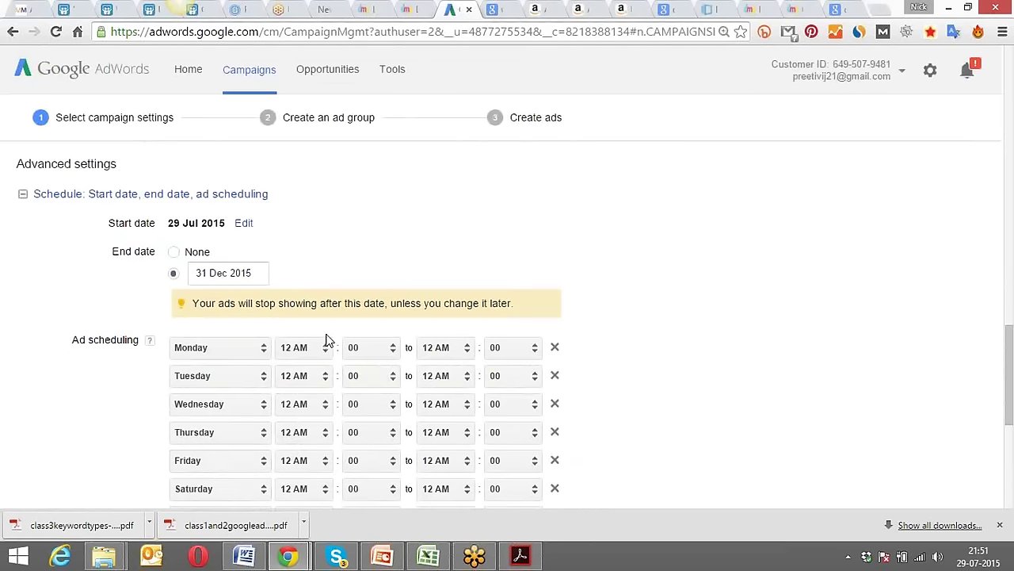
# Make the first ad schedule row cover all days, ending at 11 PM.
pyautogui.click(264, 358)
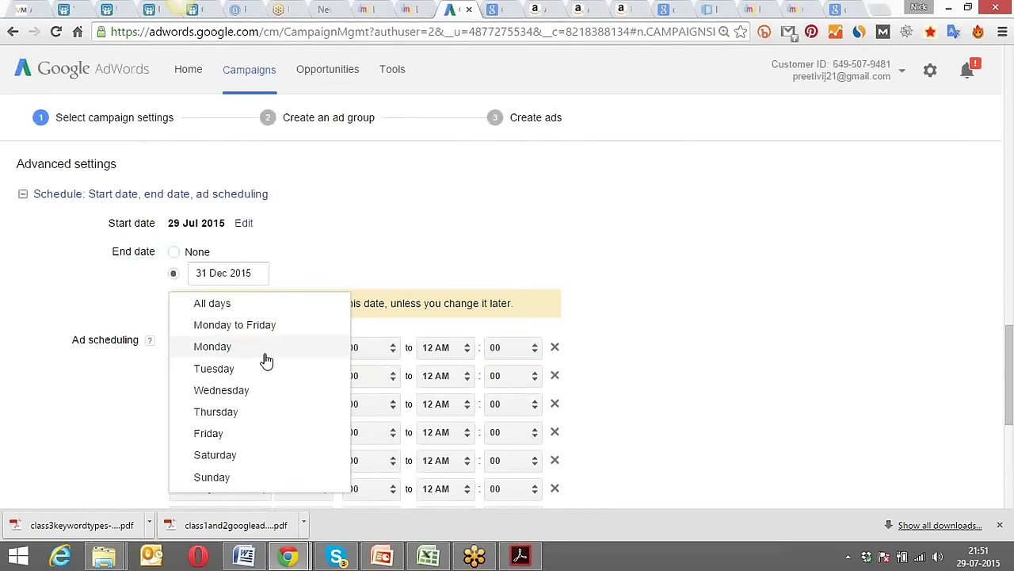
pyautogui.click(243, 304)
pyautogui.click(322, 347)
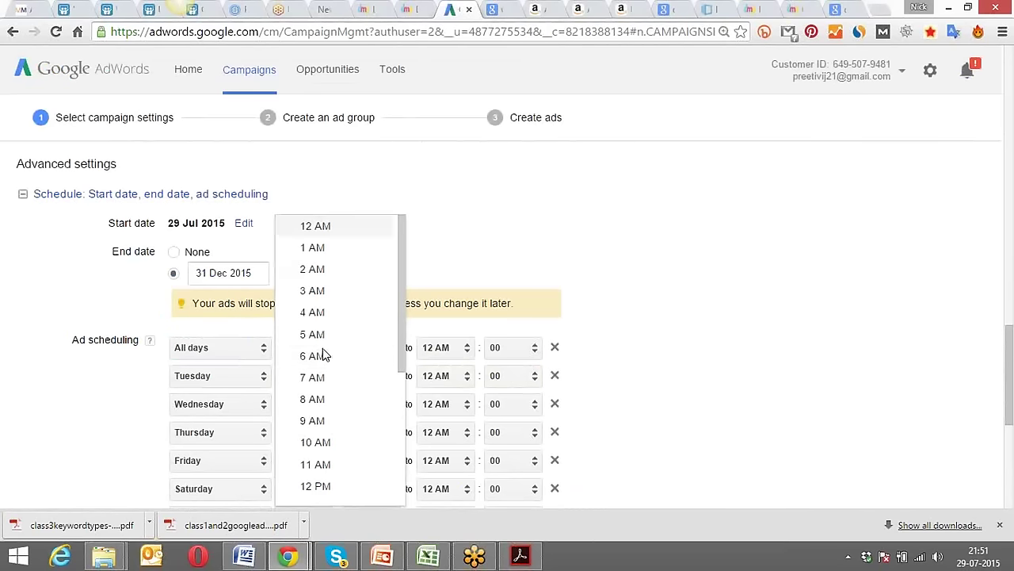
pyautogui.click(321, 226)
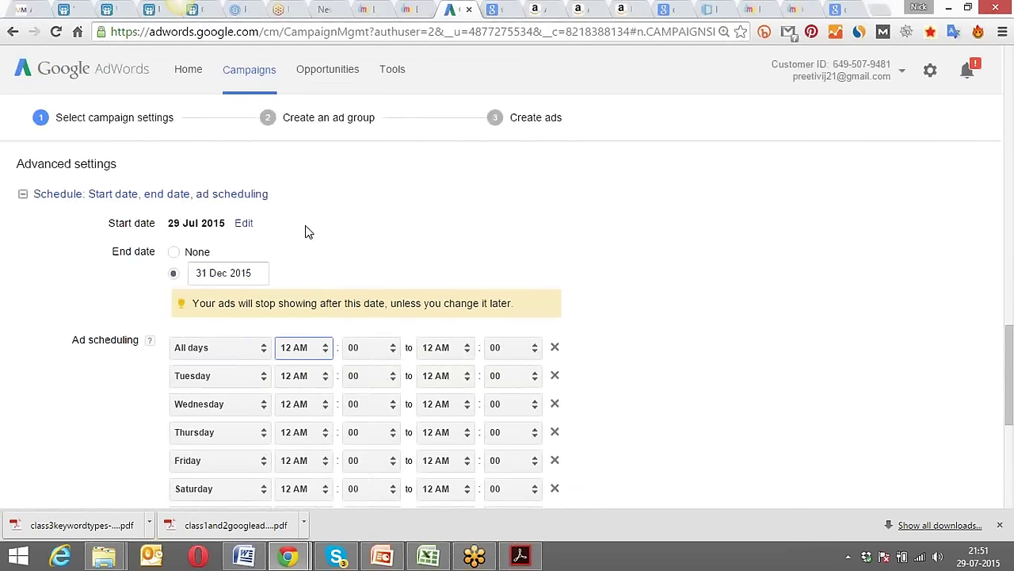
pyautogui.click(469, 355)
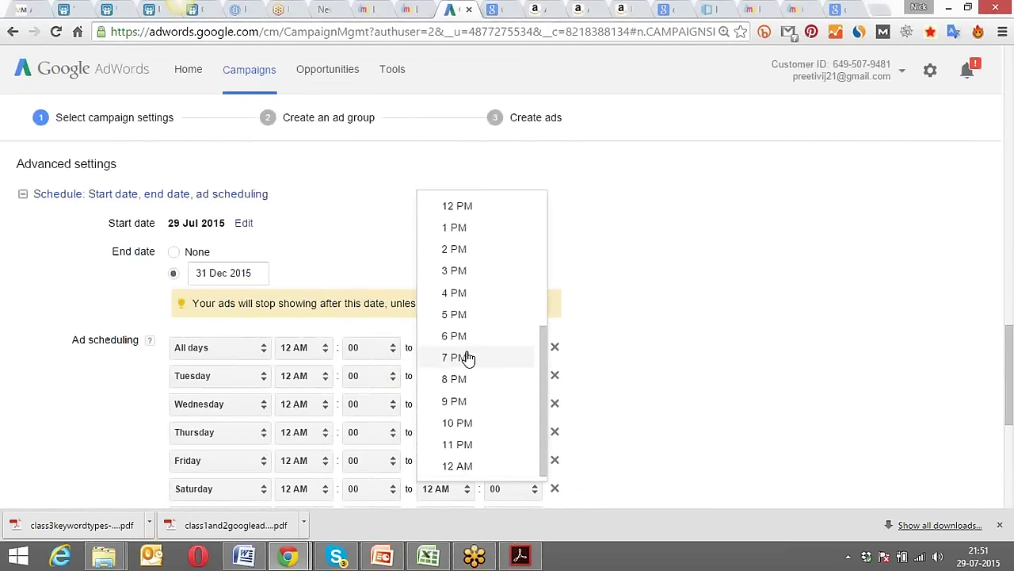
pyautogui.click(488, 445)
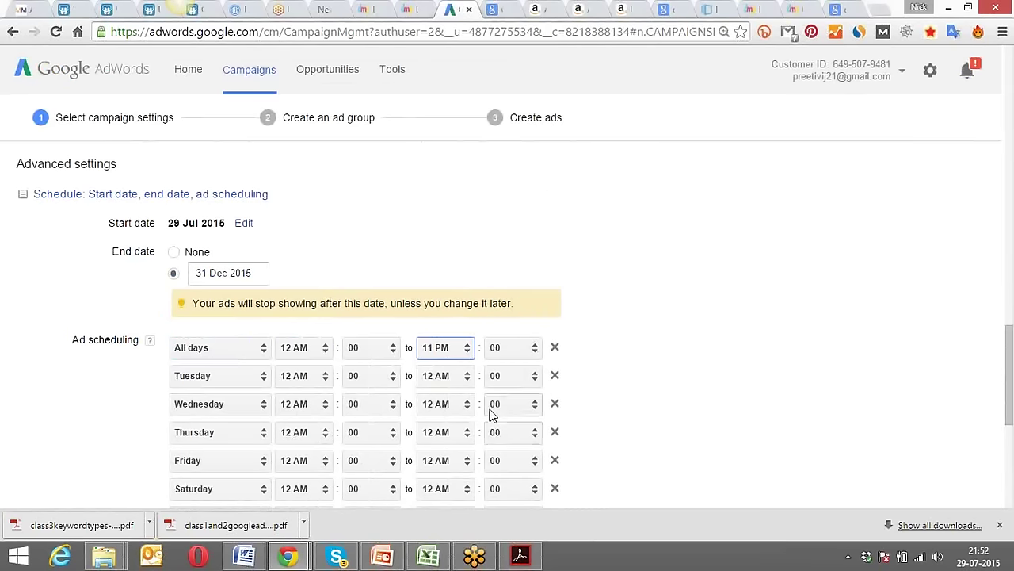
# Delete the four extra single-day schedule rows and start the all-days row at 5 AM.
pyautogui.click(508, 376)
pyautogui.click(508, 375)
pyautogui.click(508, 376)
pyautogui.click(508, 375)
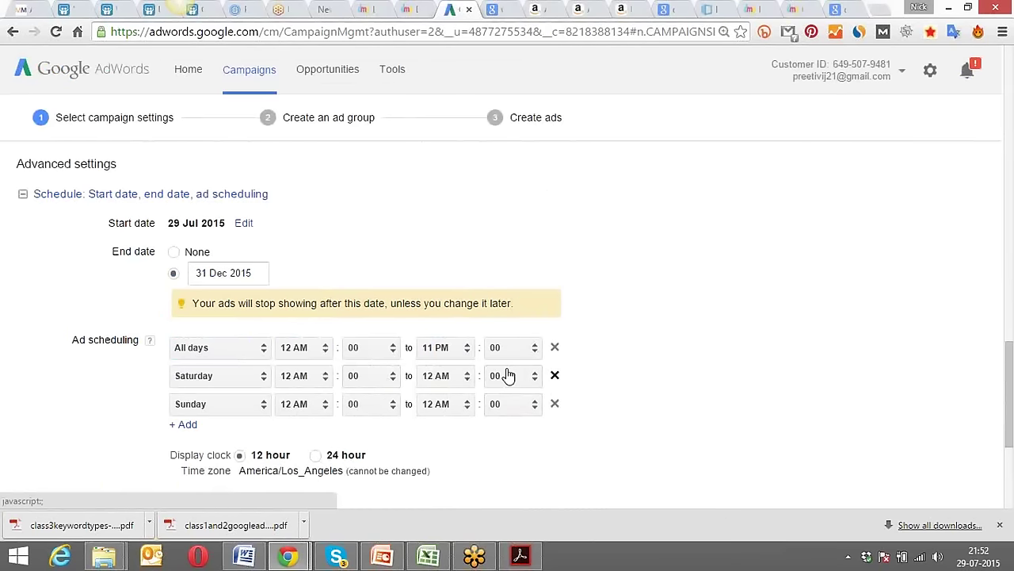
pyautogui.click(508, 376)
pyautogui.click(508, 376)
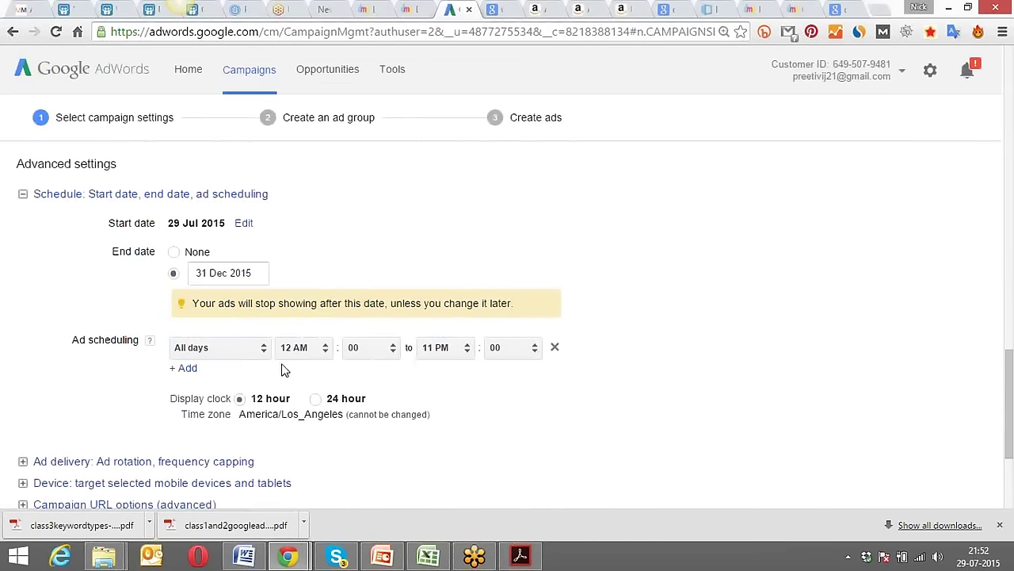
pyautogui.click(323, 357)
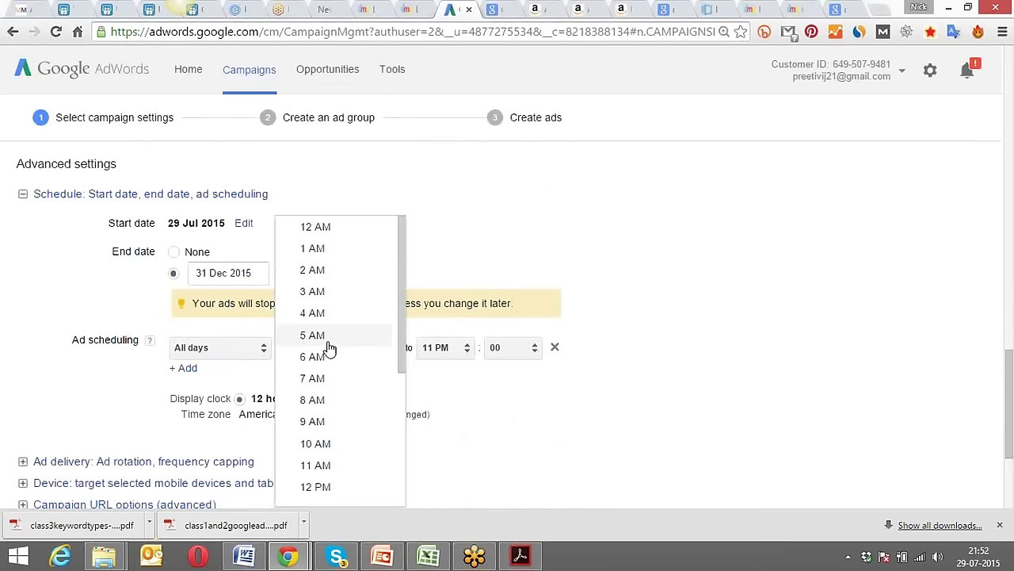
pyautogui.click(326, 347)
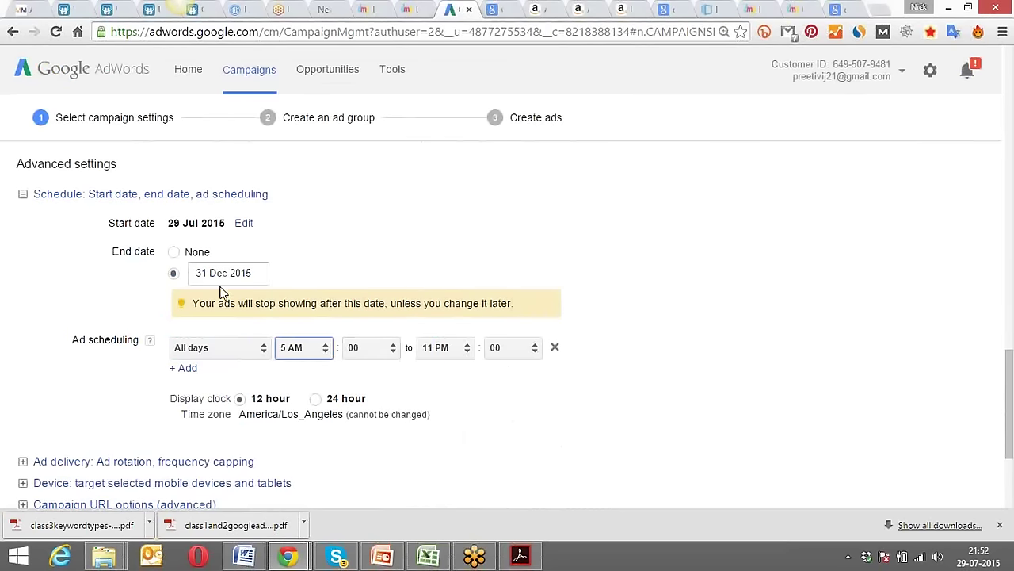
pyautogui.click(88, 267)
pyautogui.scroll(-2, 69, 287)
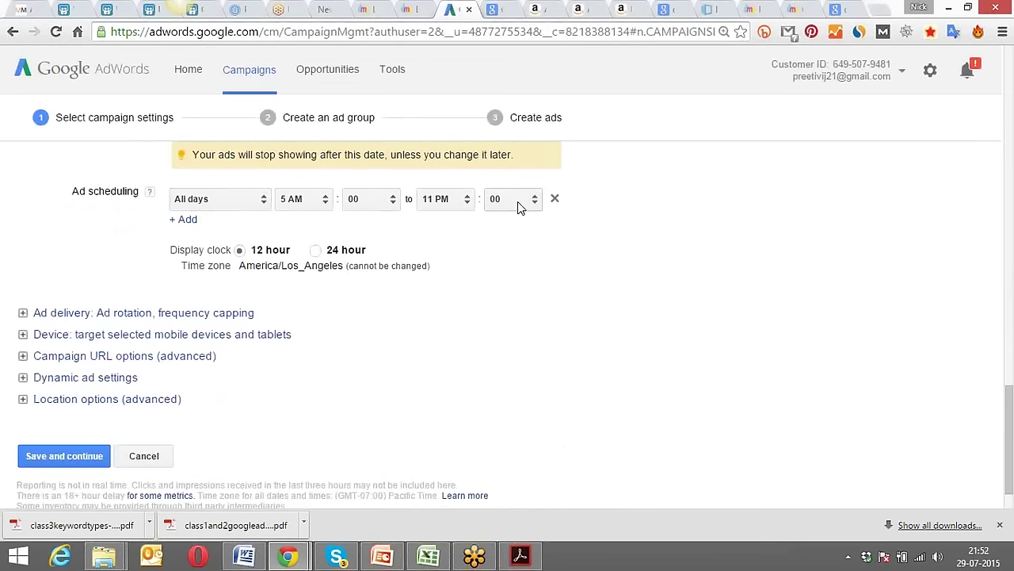
# Set the ad rotation to 'Optimise for clicks'.
pyautogui.scroll(-1, 67, 260)
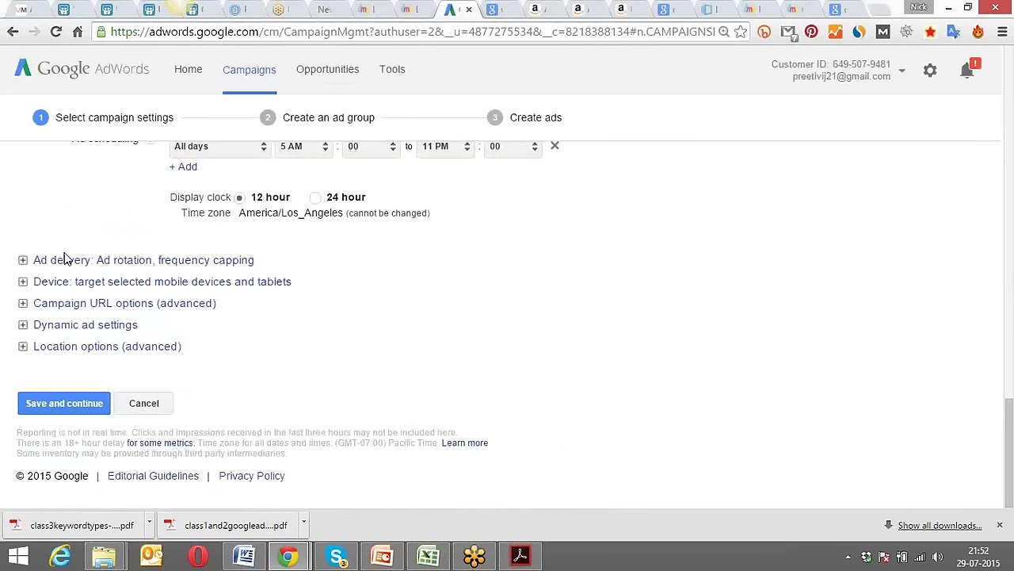
pyautogui.click(112, 265)
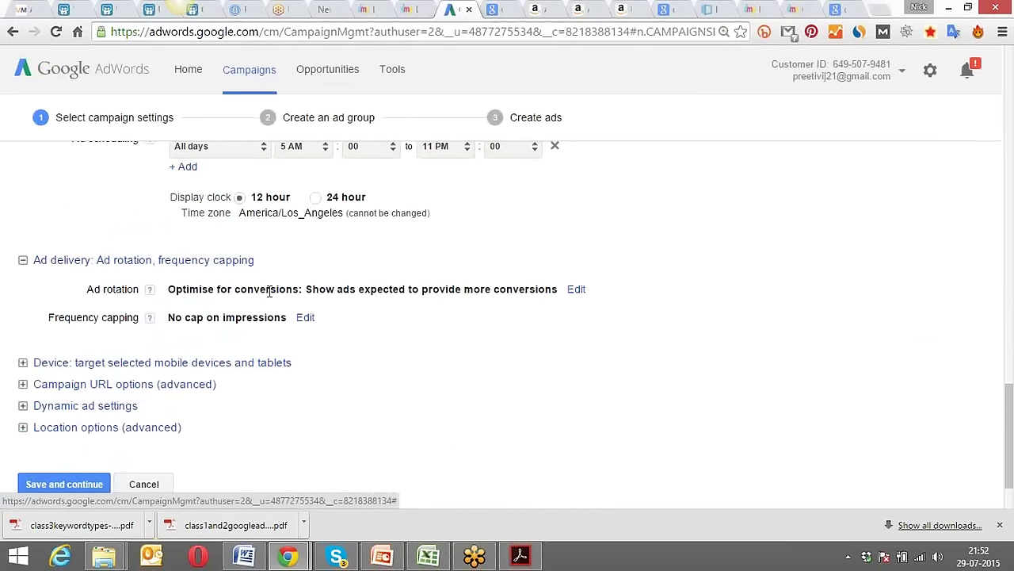
pyautogui.click(575, 290)
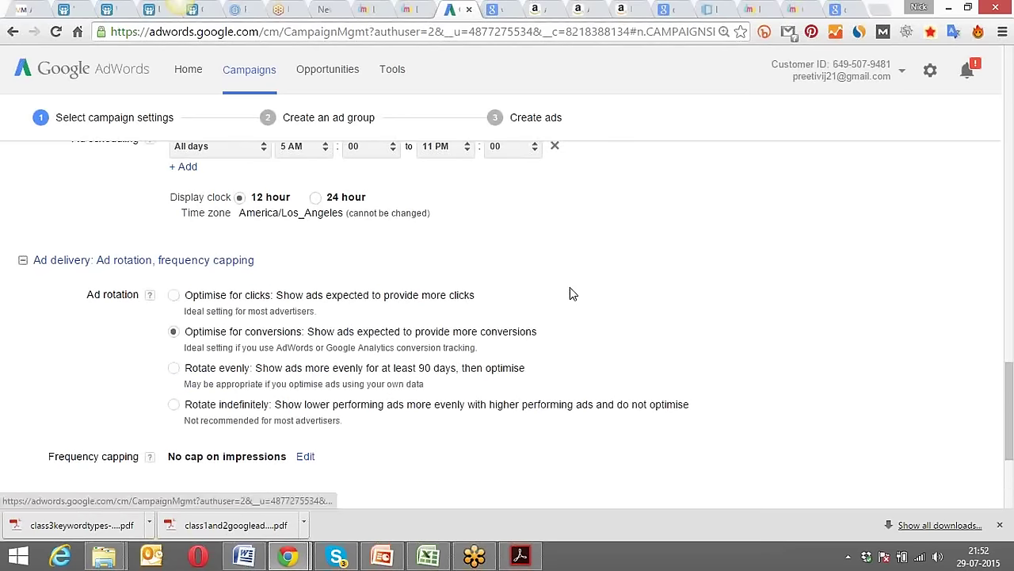
pyautogui.click(173, 296)
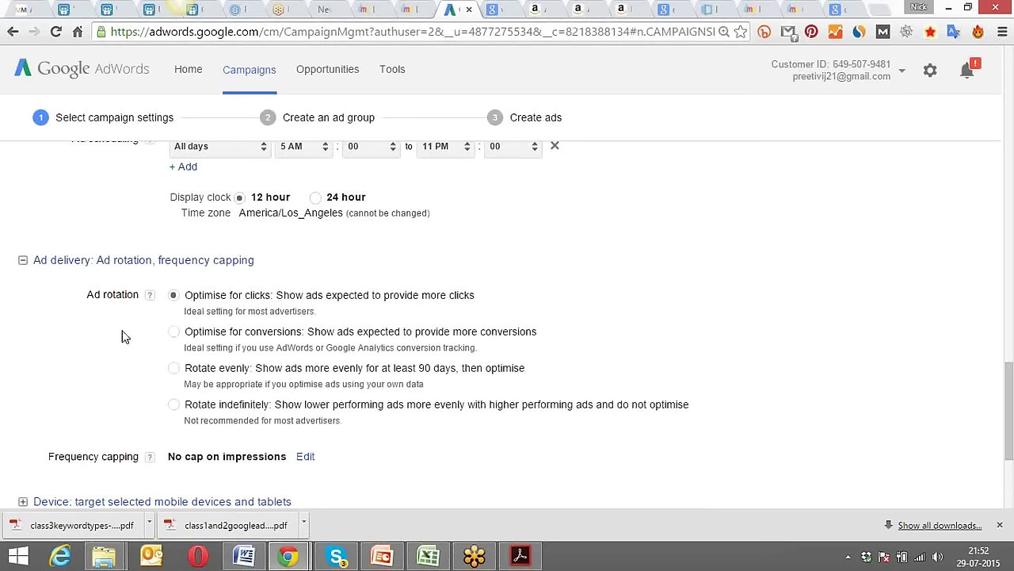
pyautogui.scroll(-1, 123, 336)
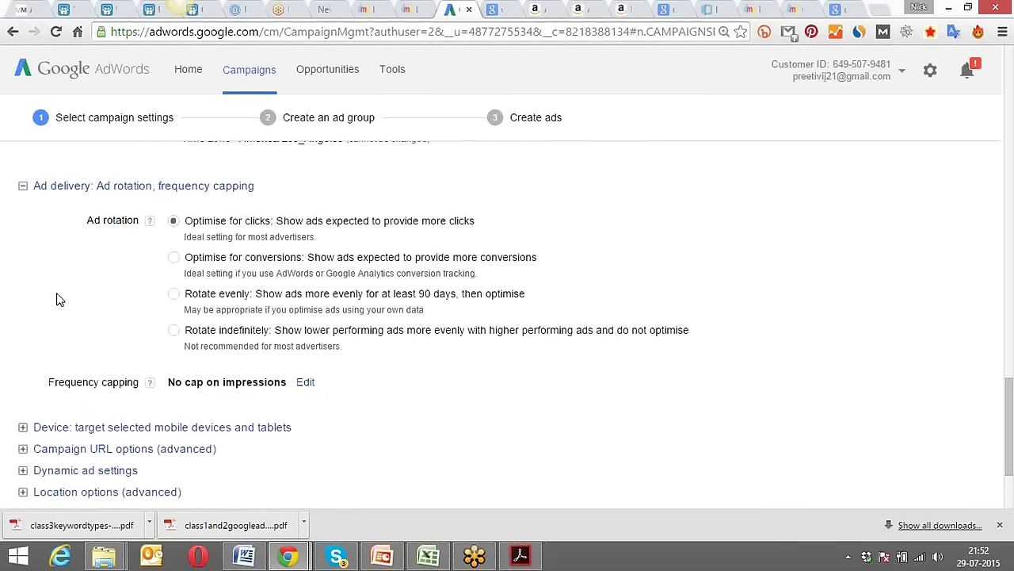
pyautogui.scroll(2, 58, 297)
pyautogui.scroll(2, 58, 298)
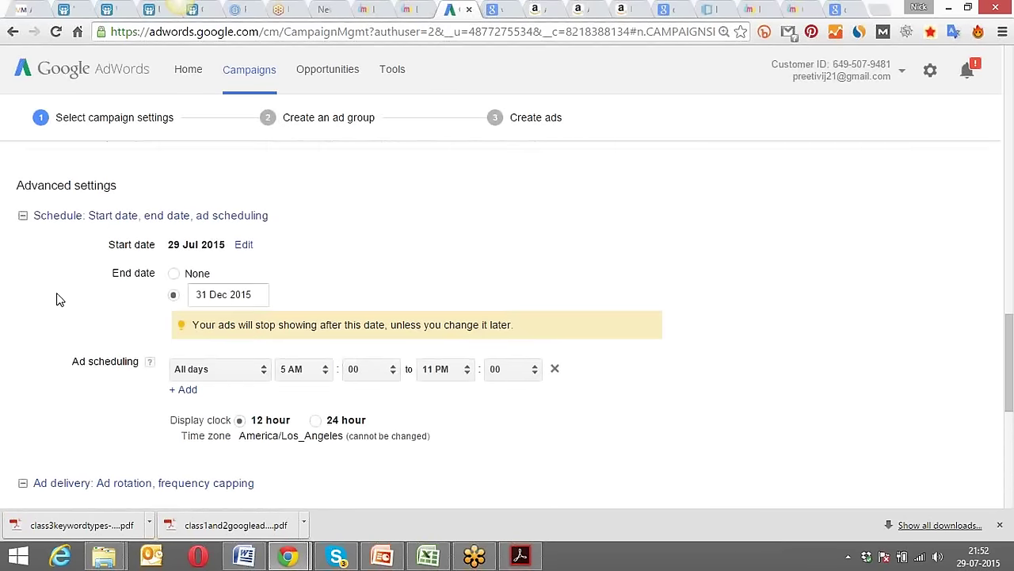
pyautogui.scroll(-4, 58, 299)
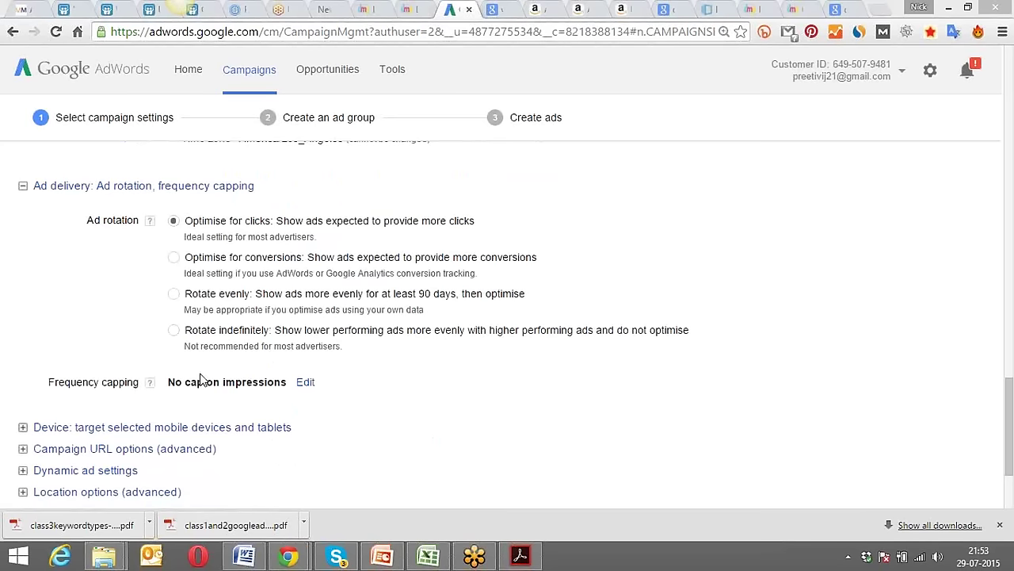
# Cap frequency at 5 impressions per day, applied per ad.
pyautogui.click(294, 383)
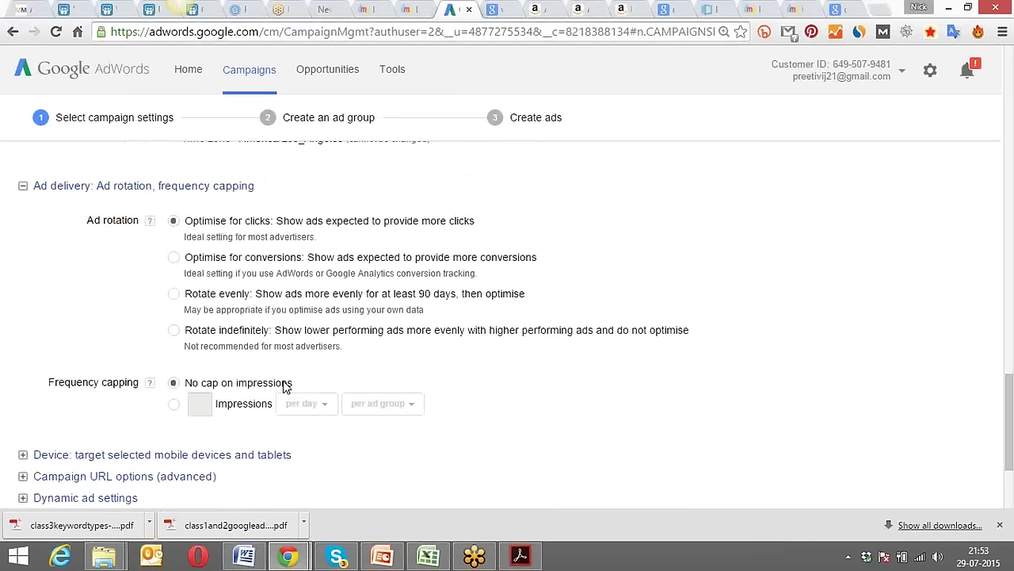
pyautogui.click(173, 404)
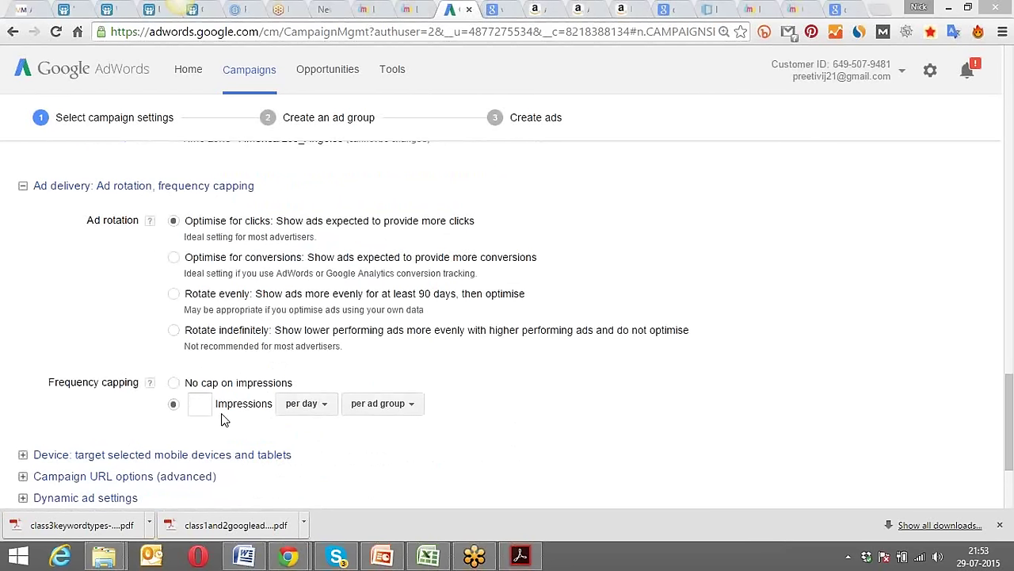
pyautogui.click(200, 405)
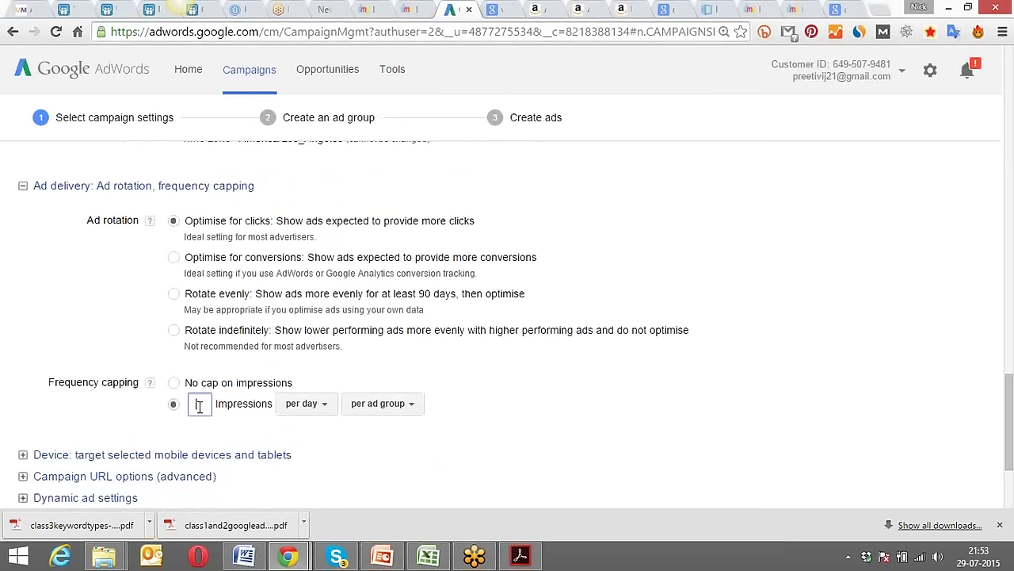
pyautogui.write('5')
pyautogui.click(322, 406)
pyautogui.click(317, 428)
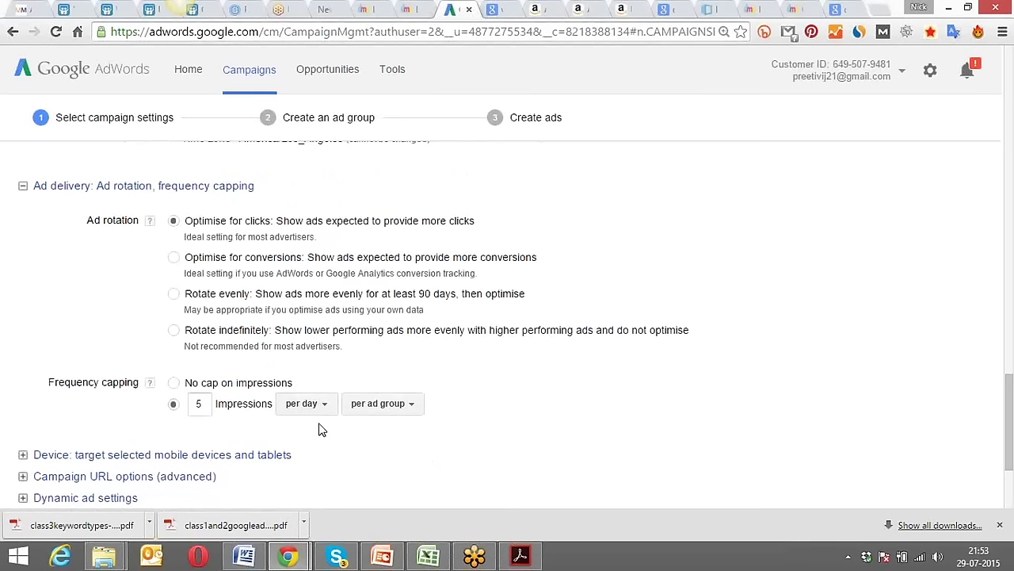
pyautogui.click(406, 405)
pyautogui.click(412, 472)
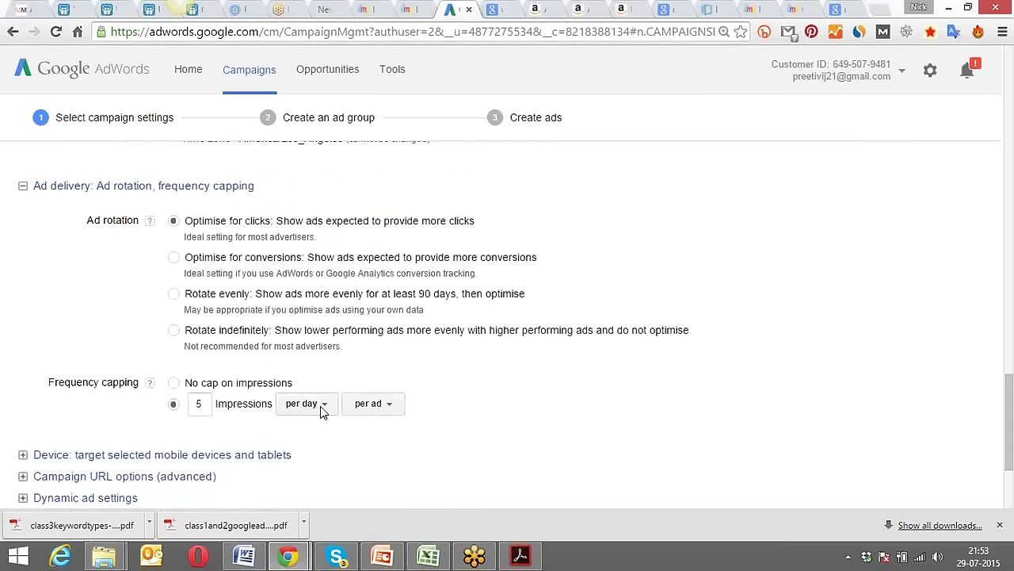
pyautogui.click(191, 404)
pyautogui.doubleClick(191, 404)
pyautogui.click(476, 401)
# Change the frequency cap to 50 impressions per week.
pyautogui.click(196, 398)
pyautogui.write('5')
pyautogui.click(394, 407)
pyautogui.click(333, 412)
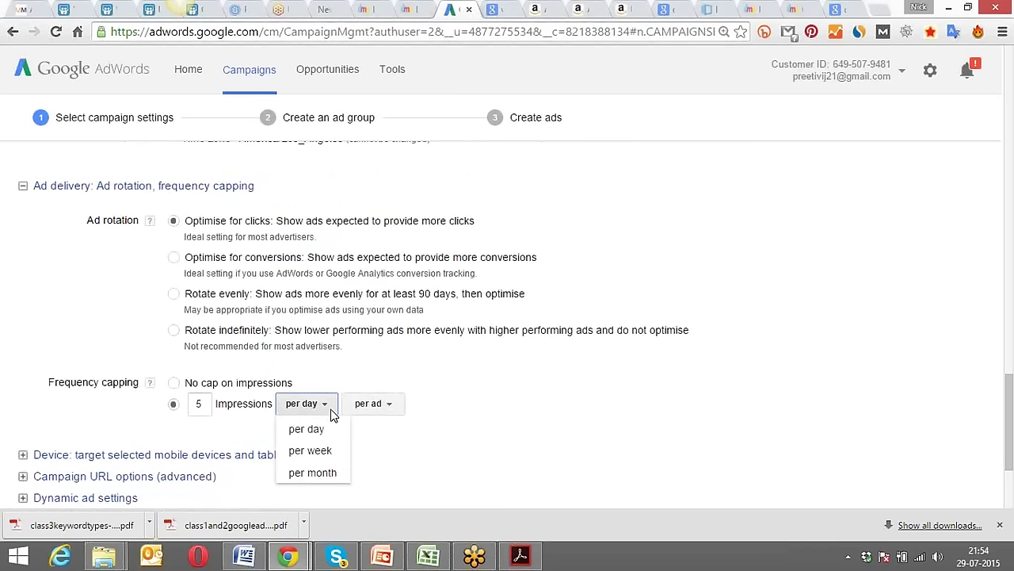
pyautogui.click(206, 407)
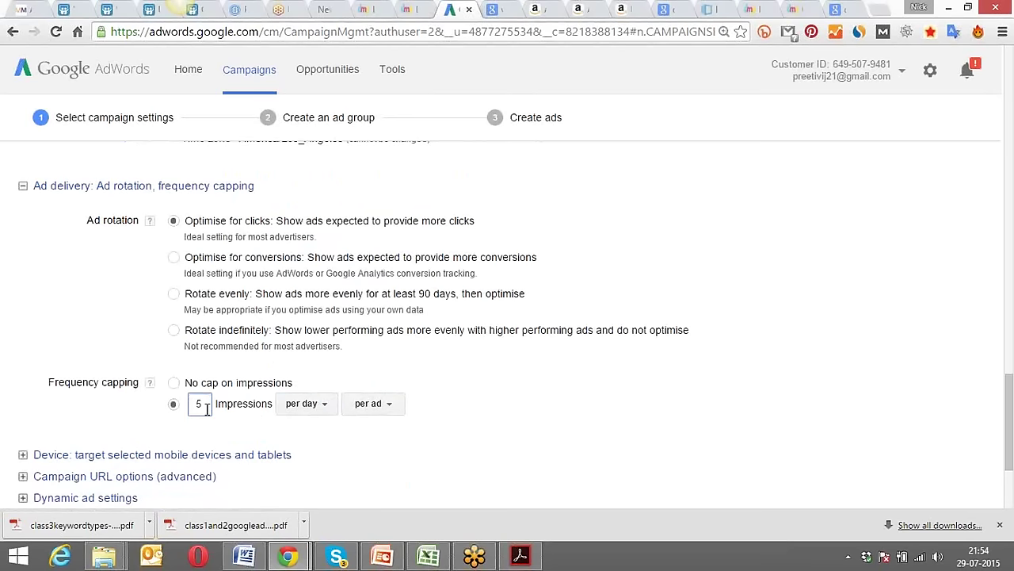
pyautogui.click(313, 412)
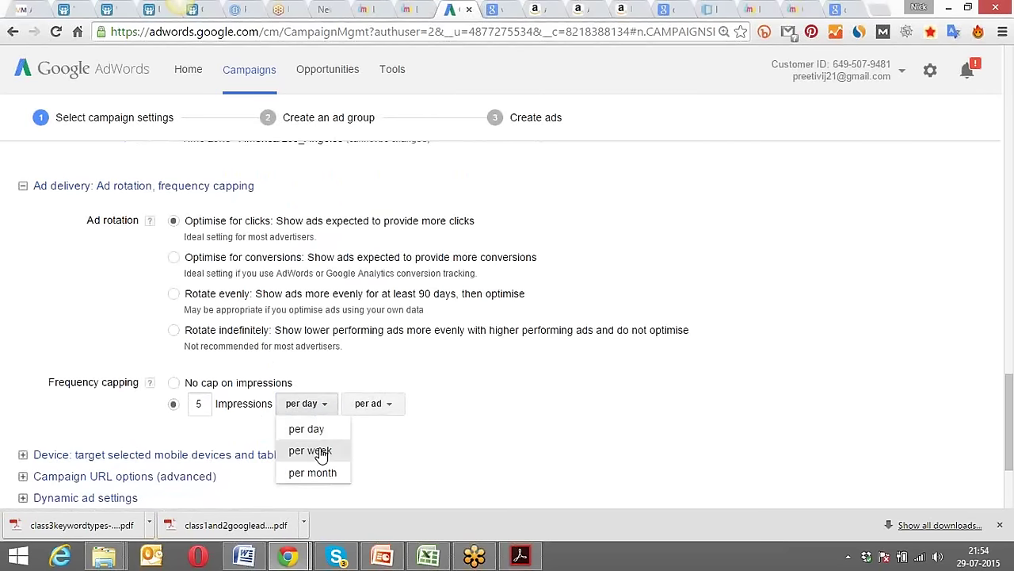
pyautogui.click(321, 451)
pyautogui.click(200, 405)
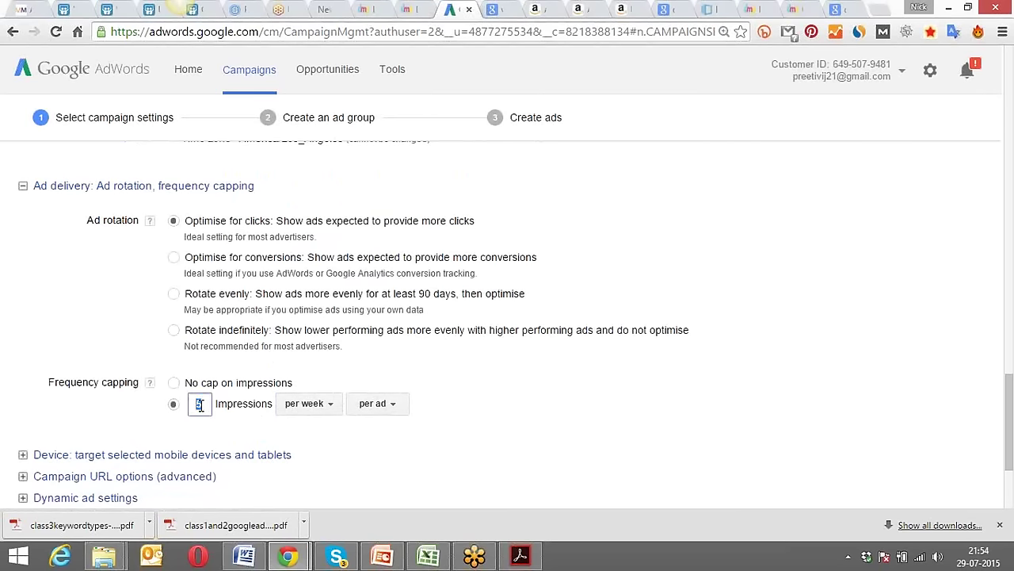
pyautogui.click(201, 404)
pyautogui.write('0')
pyautogui.click(521, 396)
# Highlight the 50-impression value, then expand the Device targeting section.
pyautogui.scroll(-1, 521, 403)
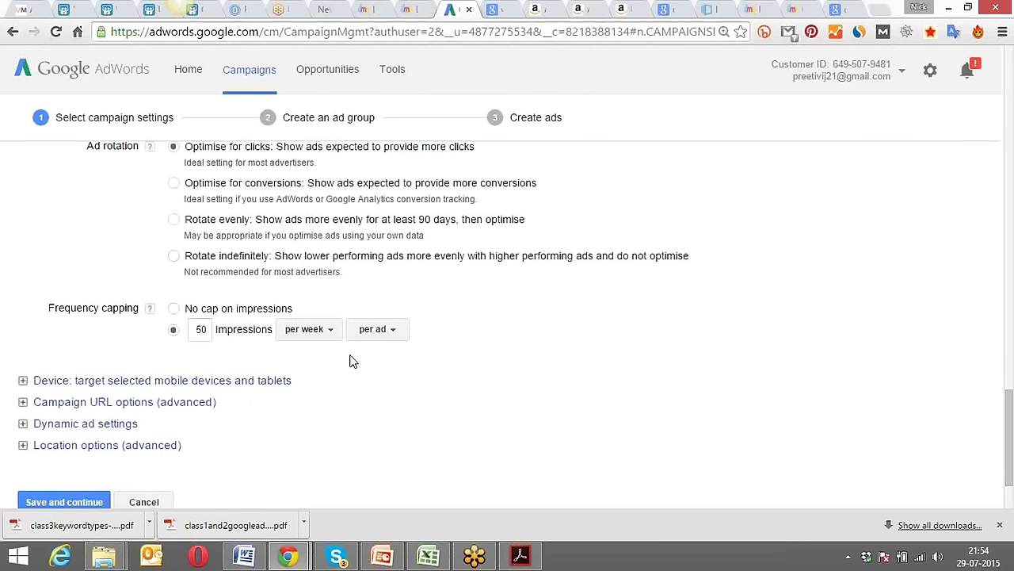
pyautogui.click(195, 328)
pyautogui.moveTo(195, 328); pyautogui.dragTo(216, 328)
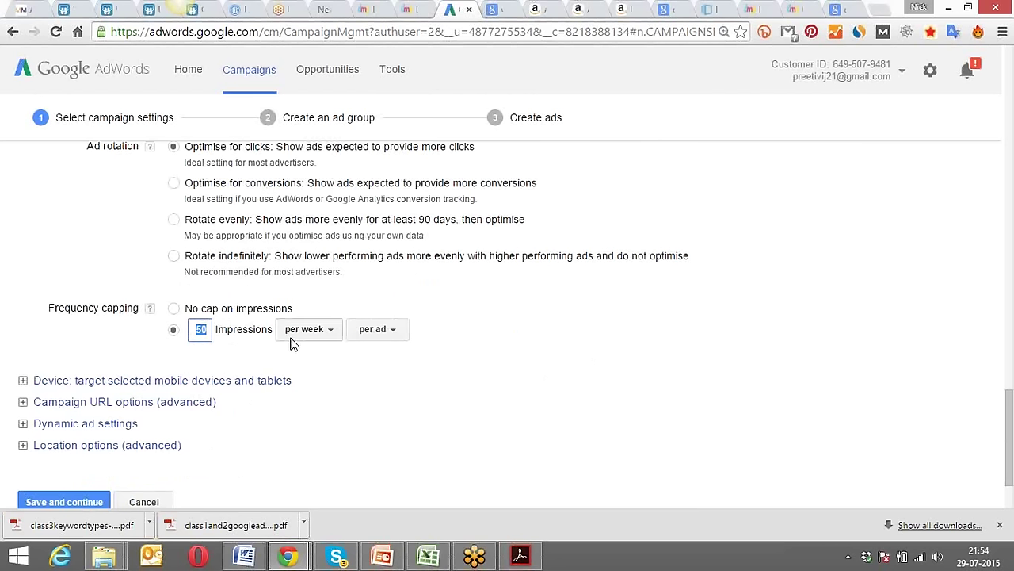
pyautogui.click(332, 355)
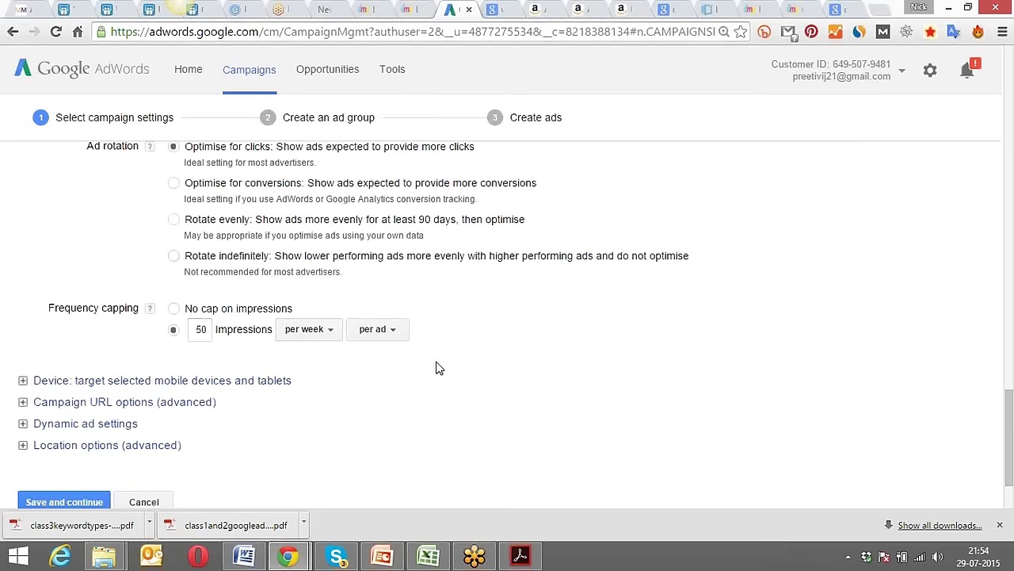
pyautogui.click(219, 385)
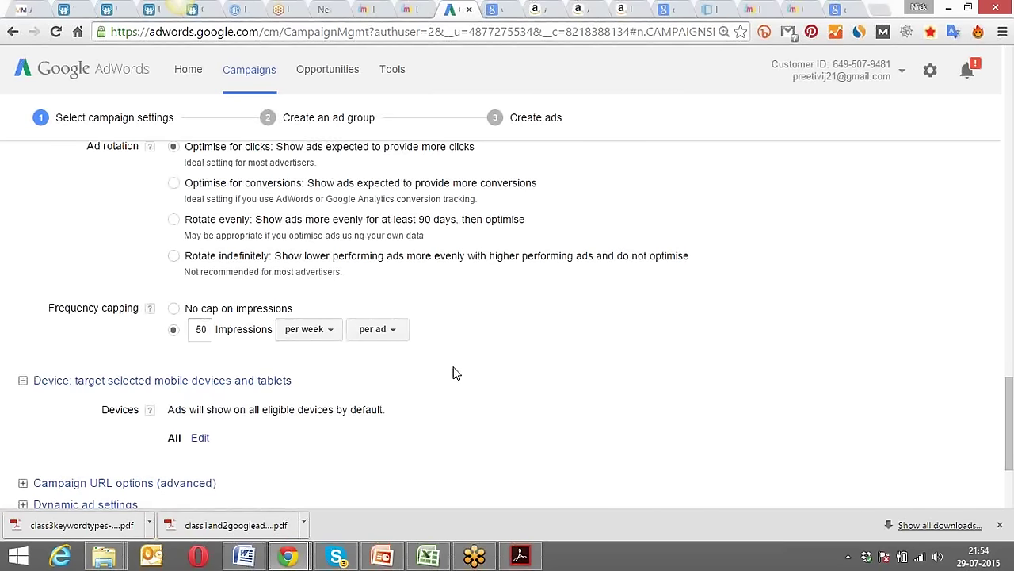
# Reveal the Operating systems, Device models and Operators and Wi-Fi options under Devices.
pyautogui.scroll(-2, 454, 373)
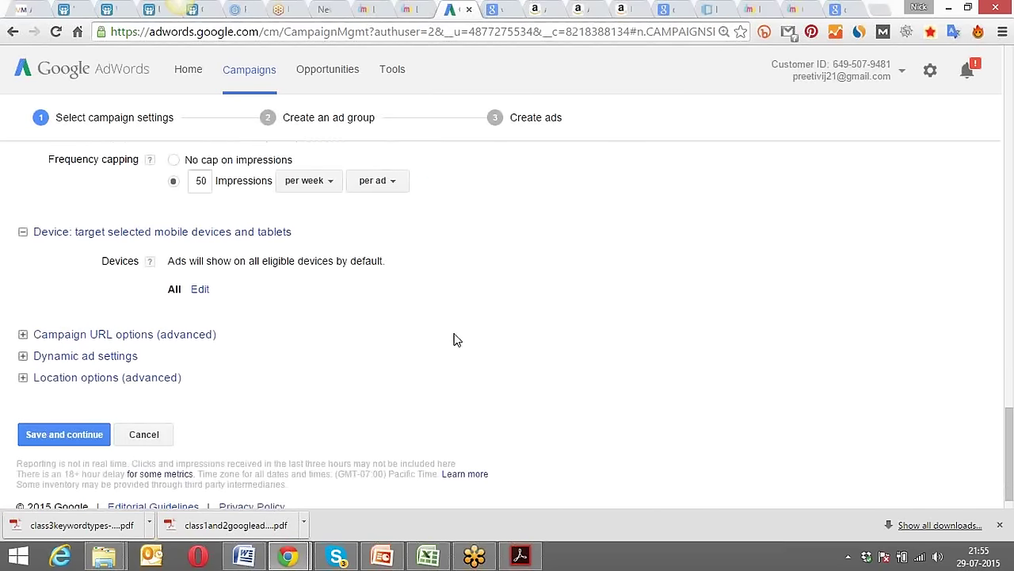
pyautogui.click(199, 288)
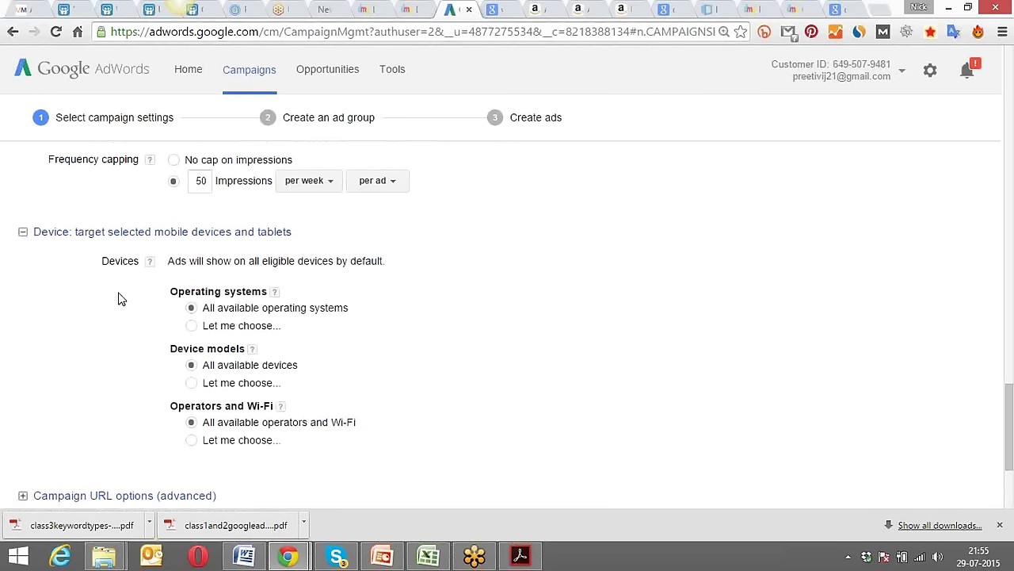
pyautogui.scroll(-1, 108, 273)
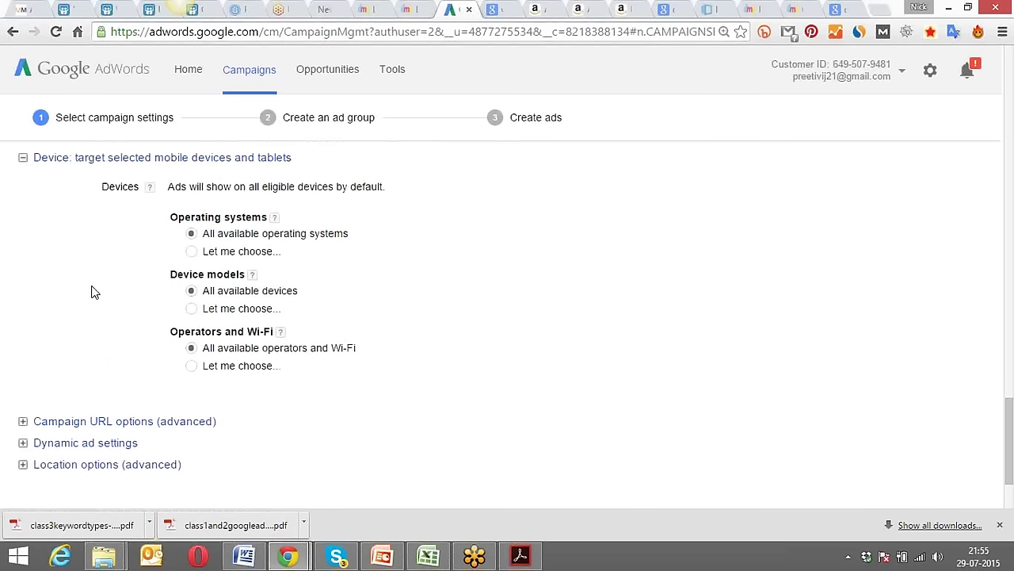
pyautogui.scroll(1, 93, 291)
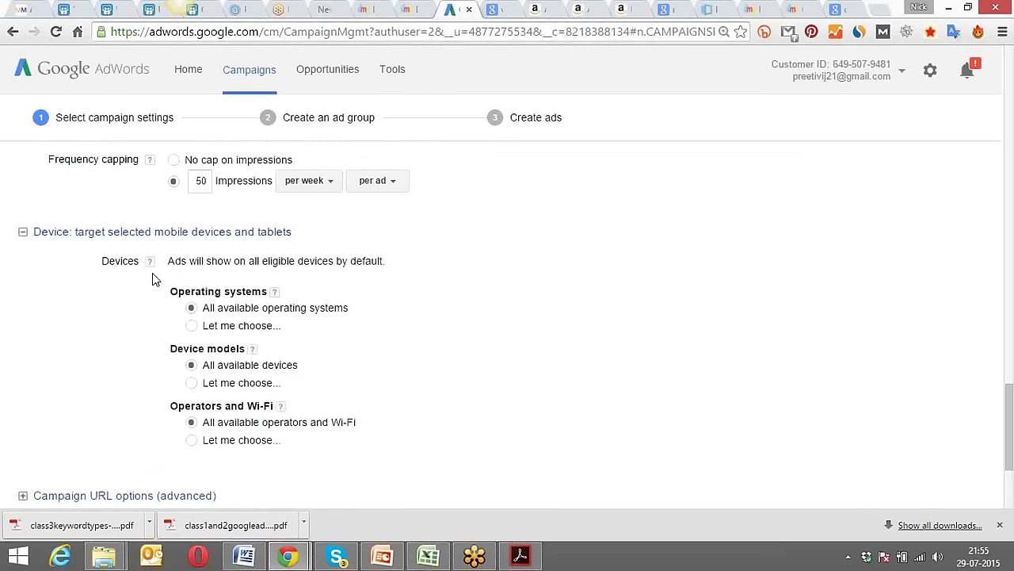
pyautogui.click(191, 326)
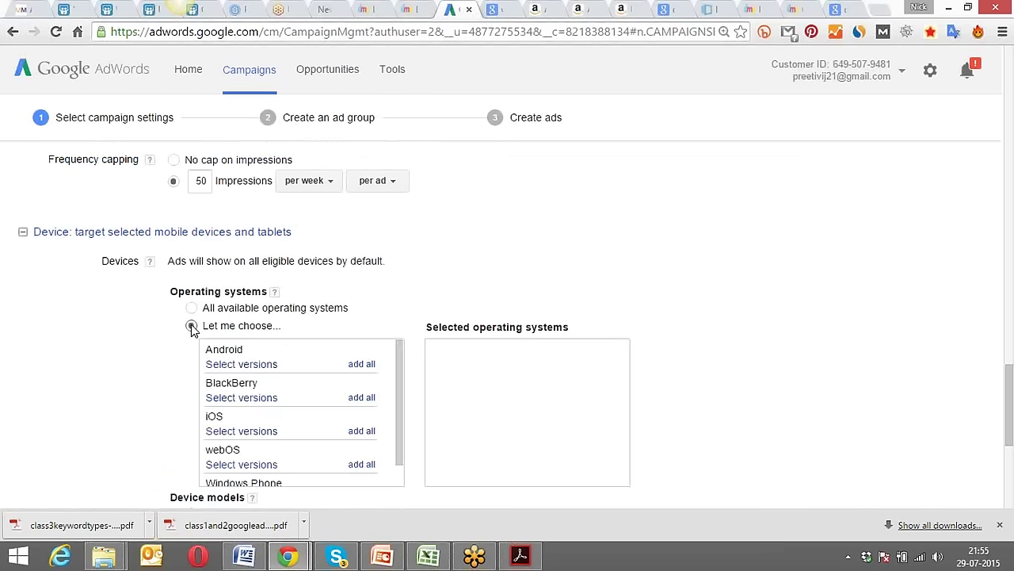
pyautogui.scroll(-1, 132, 328)
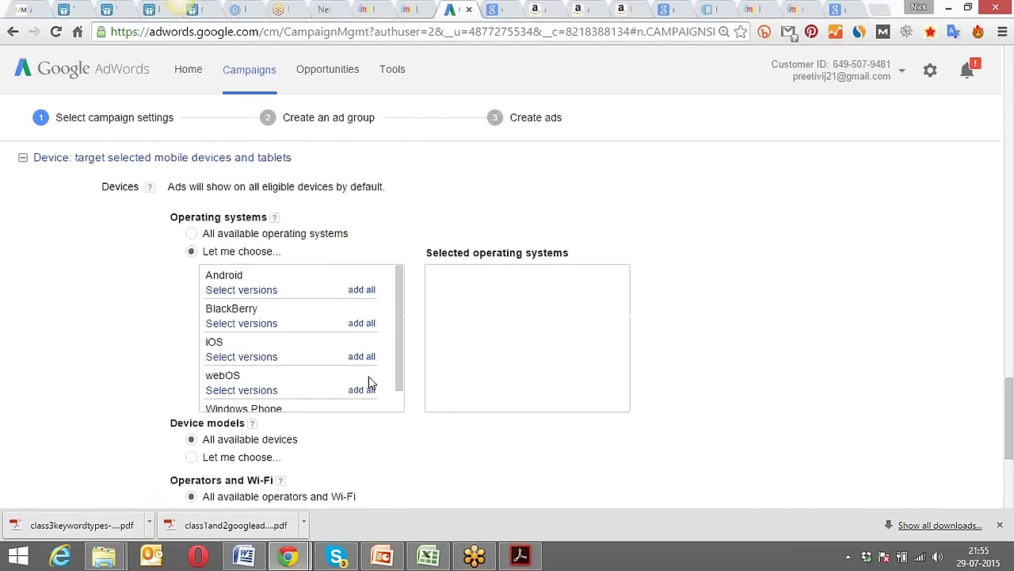
pyautogui.moveTo(398, 291)
pyautogui.mouseDown()
pyautogui.moveTo(405, 332)
pyautogui.moveTo(399, 274)
pyautogui.mouseUp()
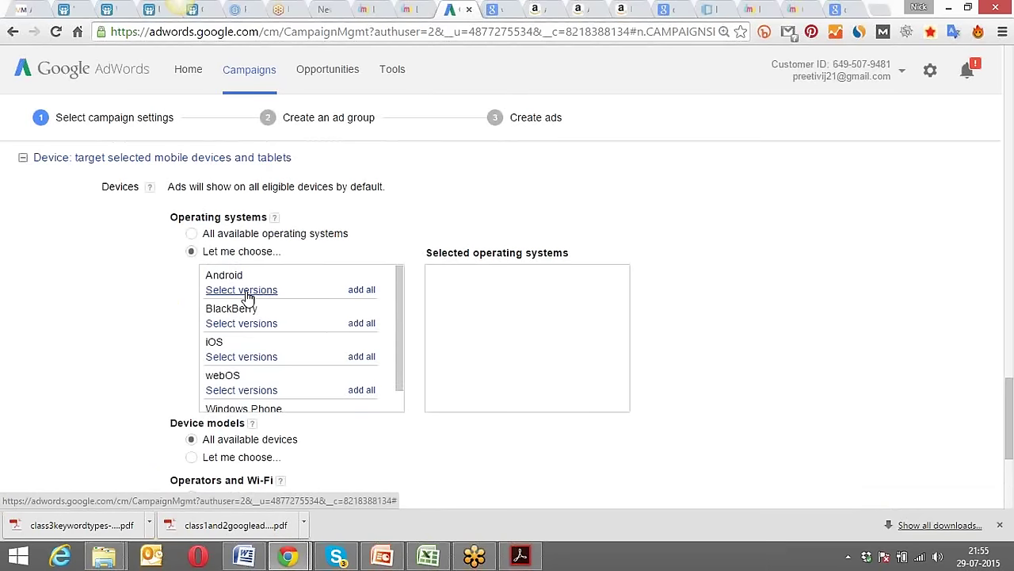
pyautogui.click(247, 290)
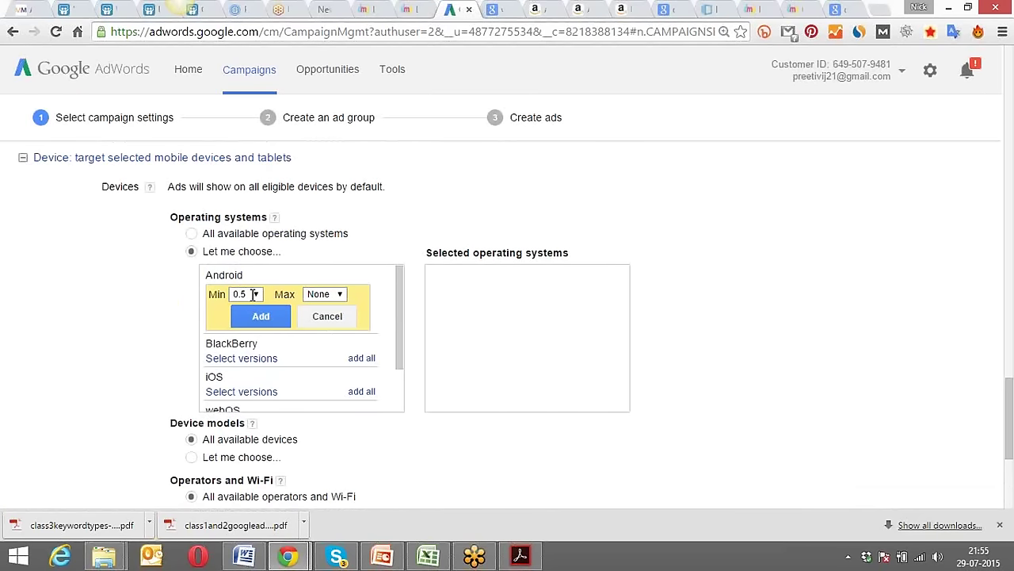
pyautogui.click(325, 317)
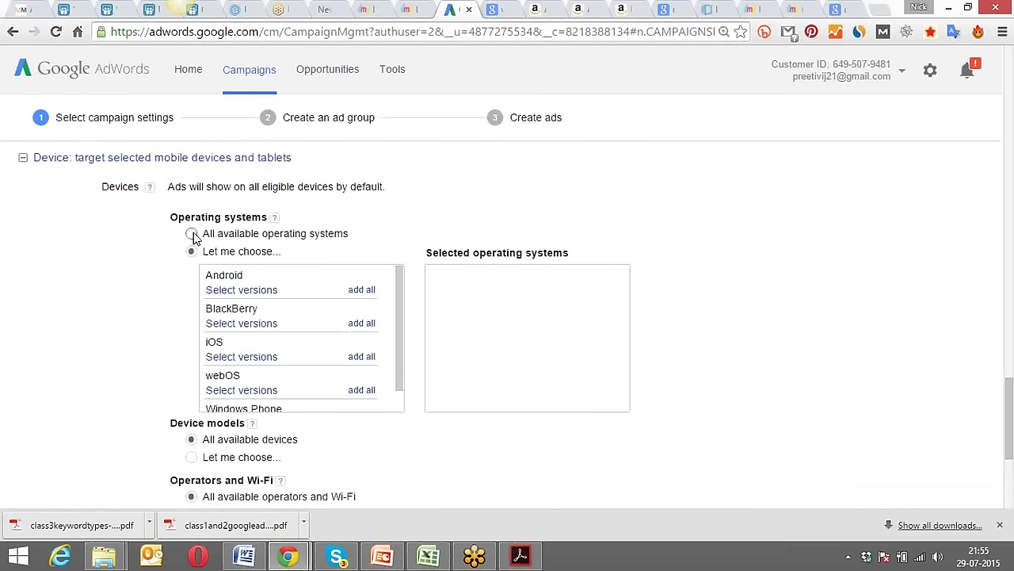
pyautogui.scroll(-1, 394, 305)
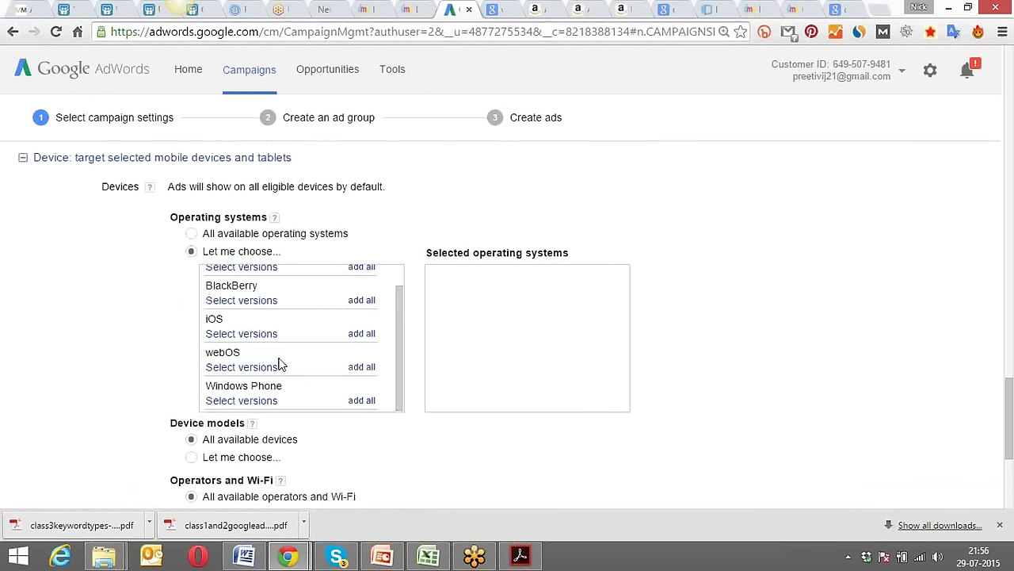
pyautogui.scroll(1, 397, 330)
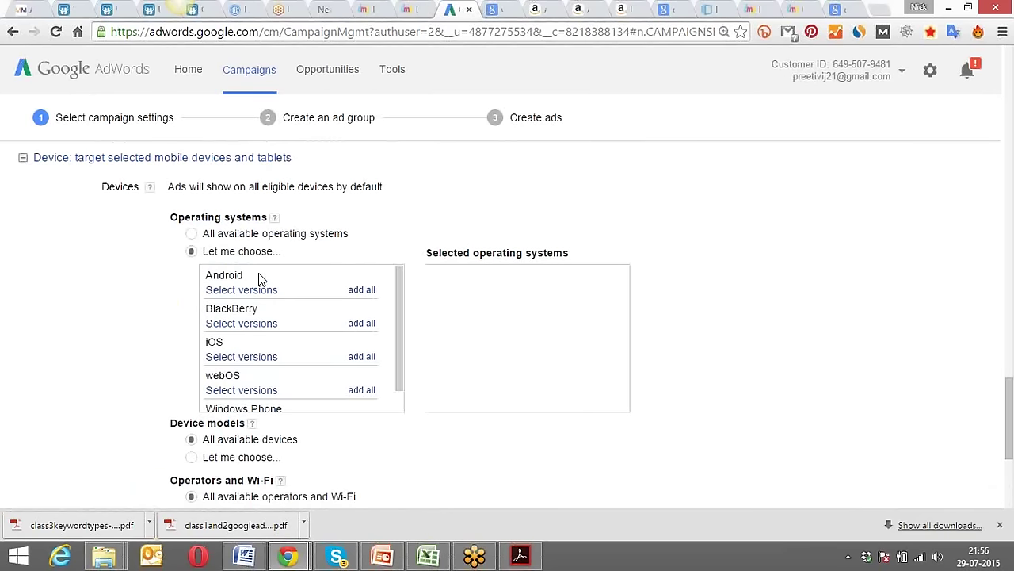
pyautogui.click(191, 234)
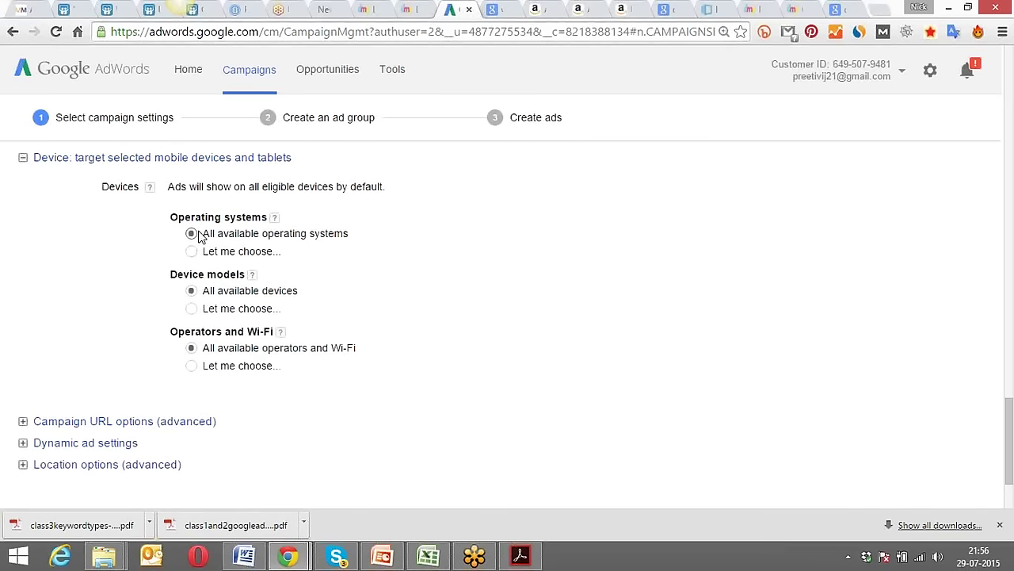
# Browse the Apple iPad, iPhone and iPod Touch model lists, then revert to all available devices.
pyautogui.click(191, 309)
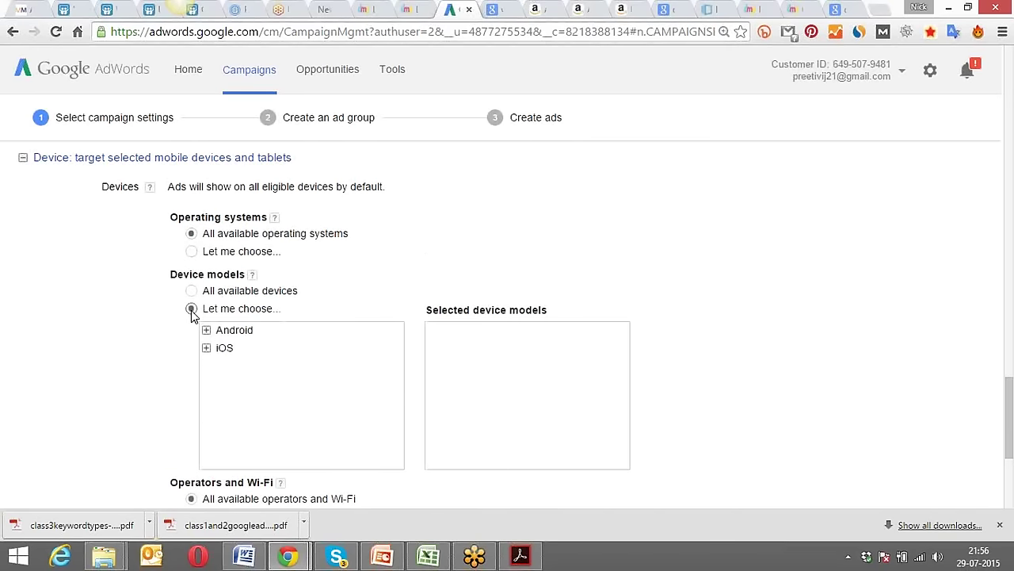
pyautogui.click(206, 348)
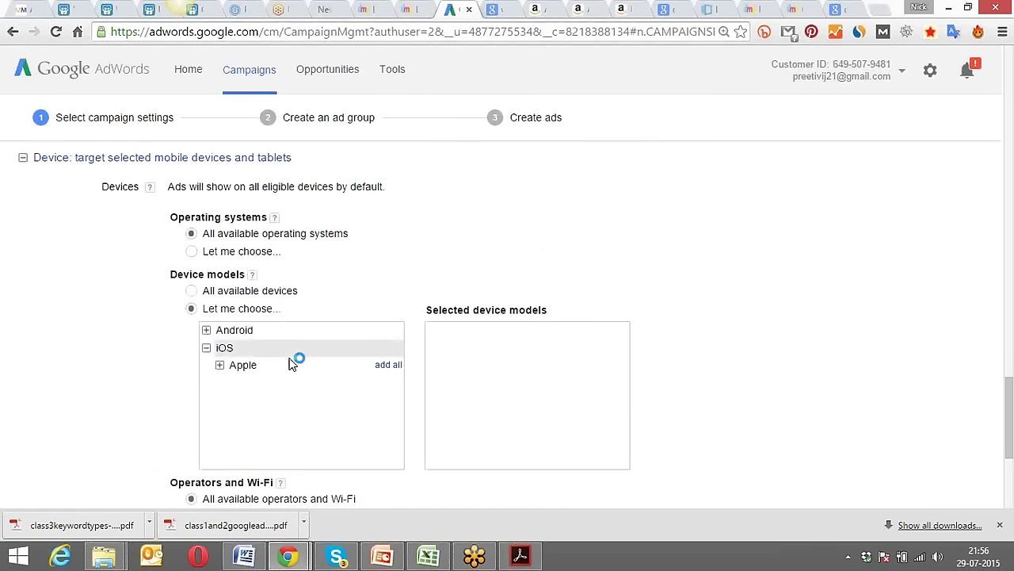
pyautogui.click(219, 366)
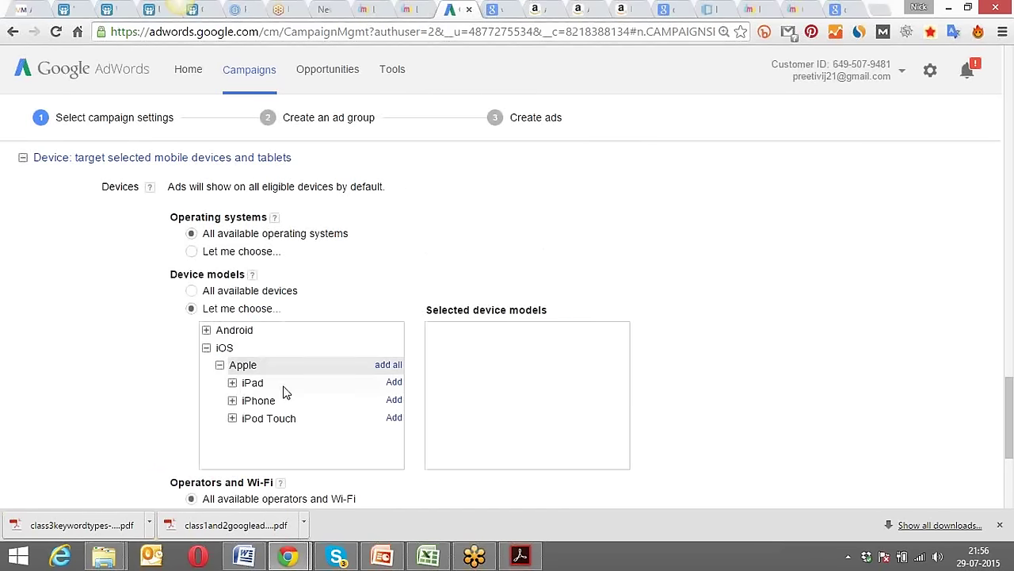
pyautogui.click(232, 384)
pyautogui.click(232, 384)
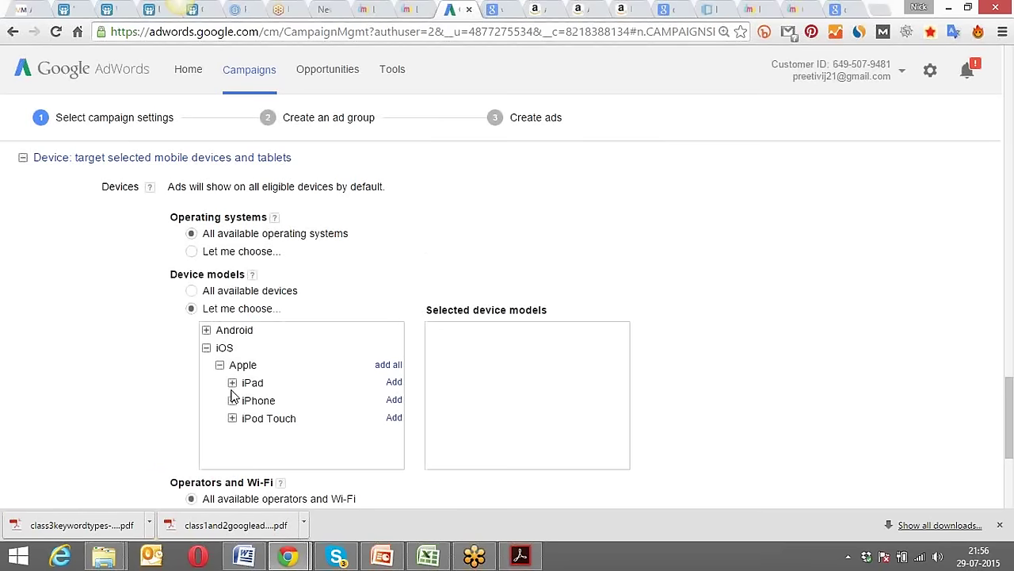
pyautogui.click(232, 401)
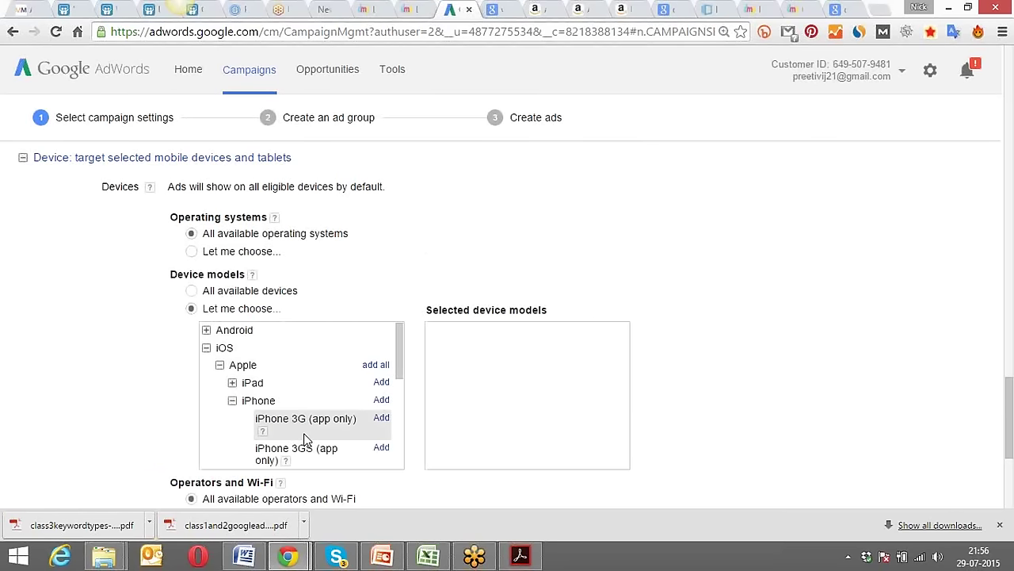
pyautogui.scroll(-5, 305, 427)
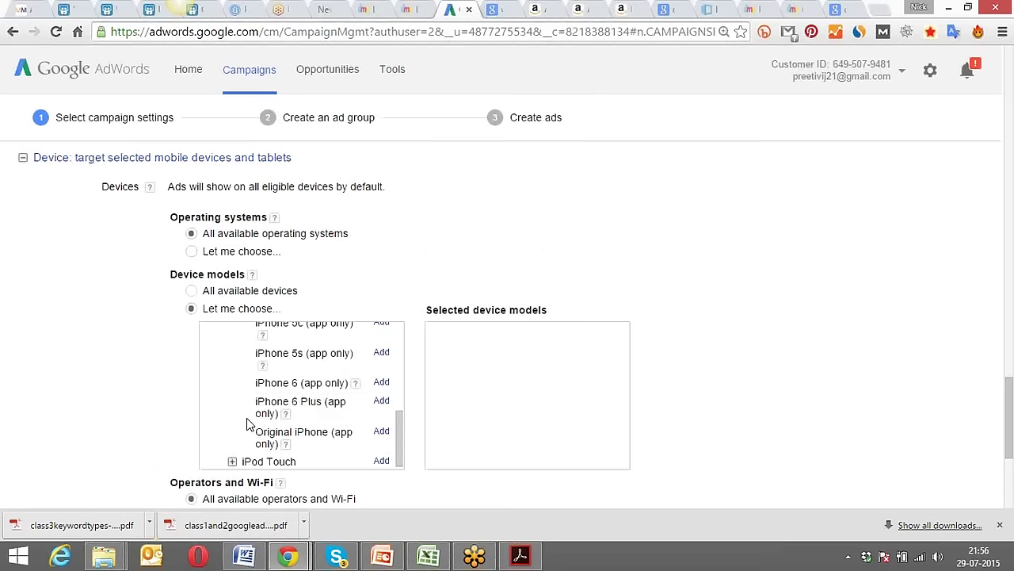
pyautogui.scroll(-1, 240, 457)
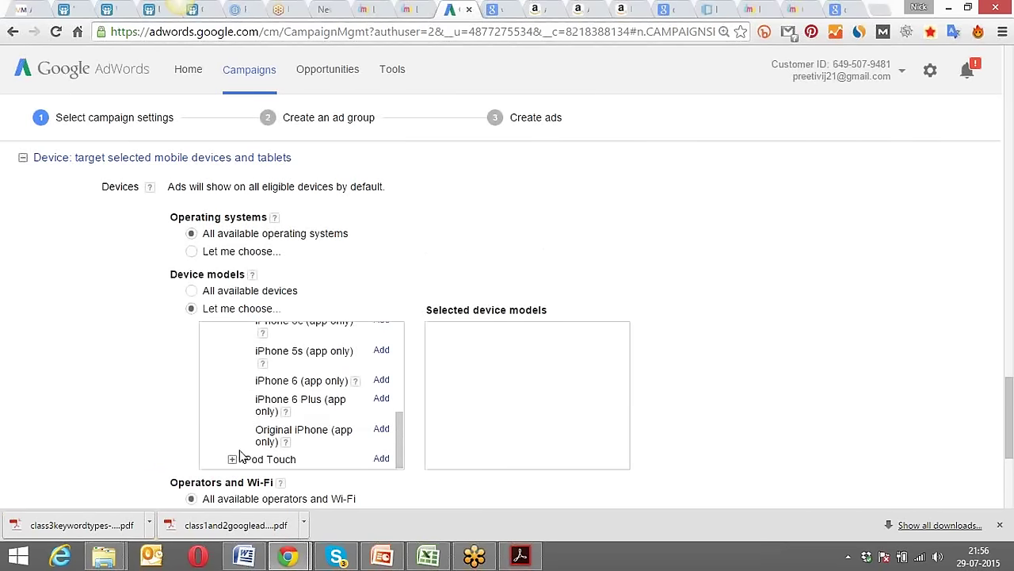
pyautogui.click(233, 459)
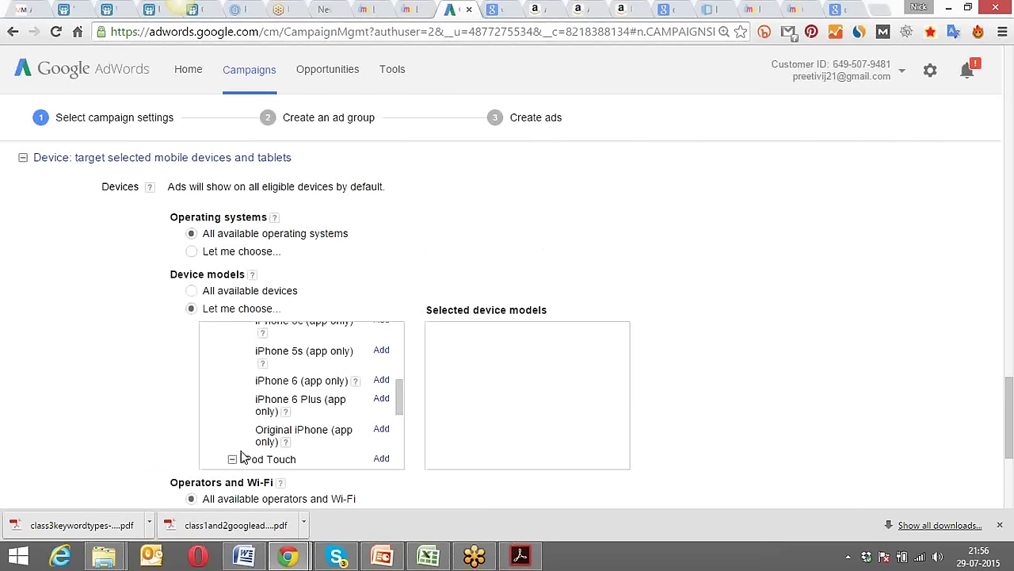
pyautogui.click(191, 291)
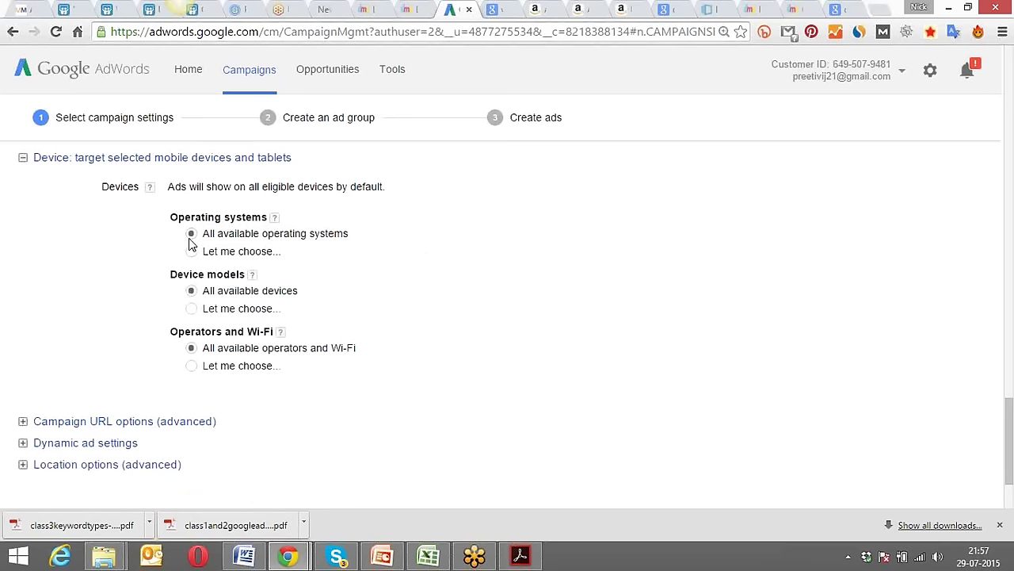
pyautogui.click(191, 366)
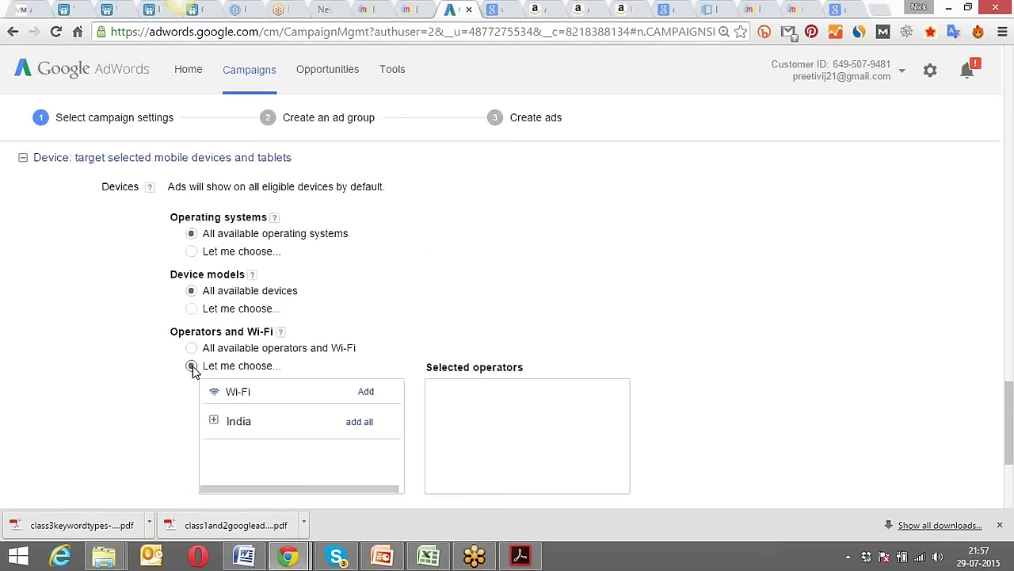
pyautogui.click(214, 421)
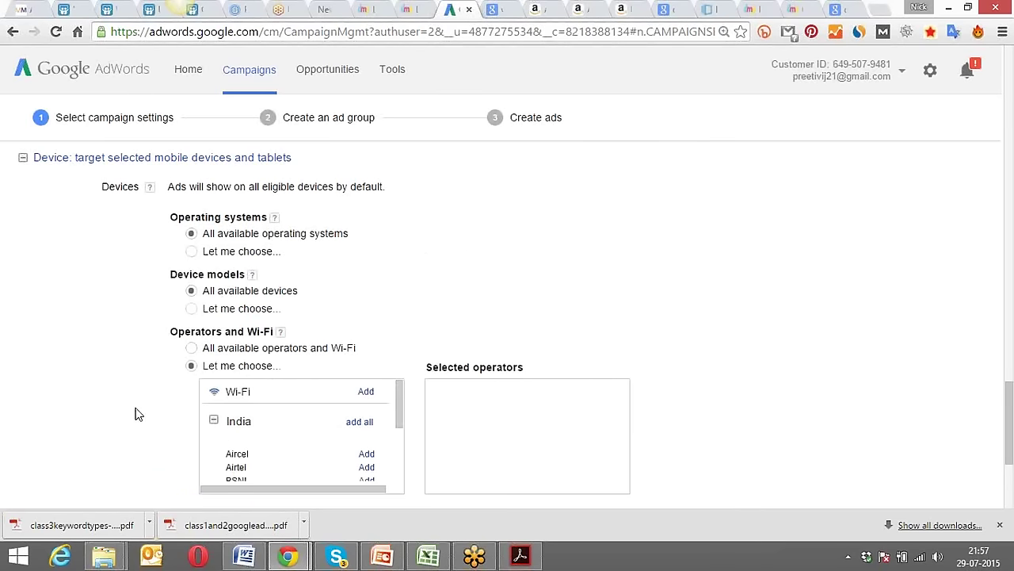
pyautogui.scroll(-1, 134, 414)
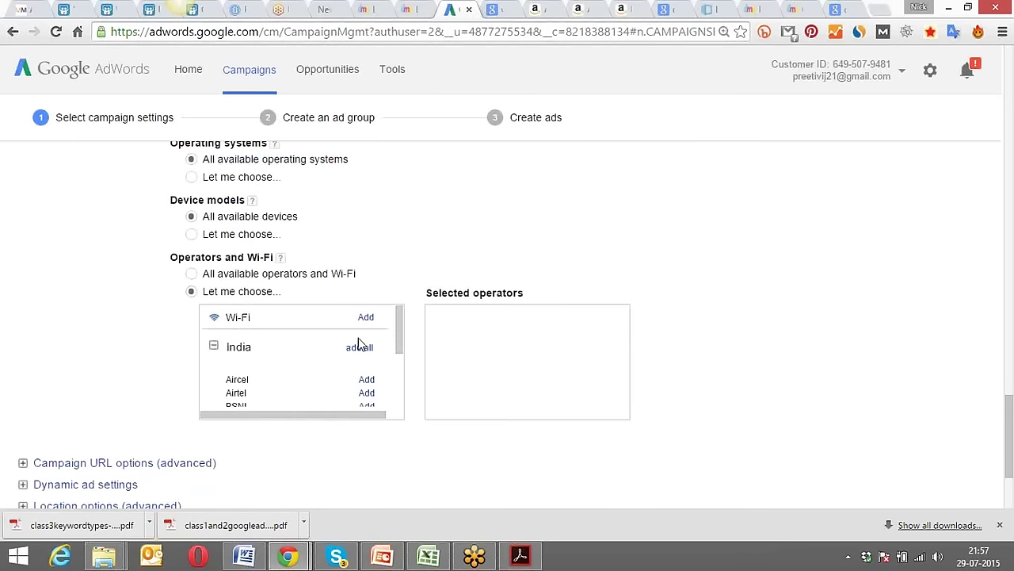
pyautogui.moveTo(397, 314)
pyautogui.mouseDown()
pyautogui.moveTo(404, 369)
pyautogui.moveTo(404, 321)
pyautogui.mouseUp()
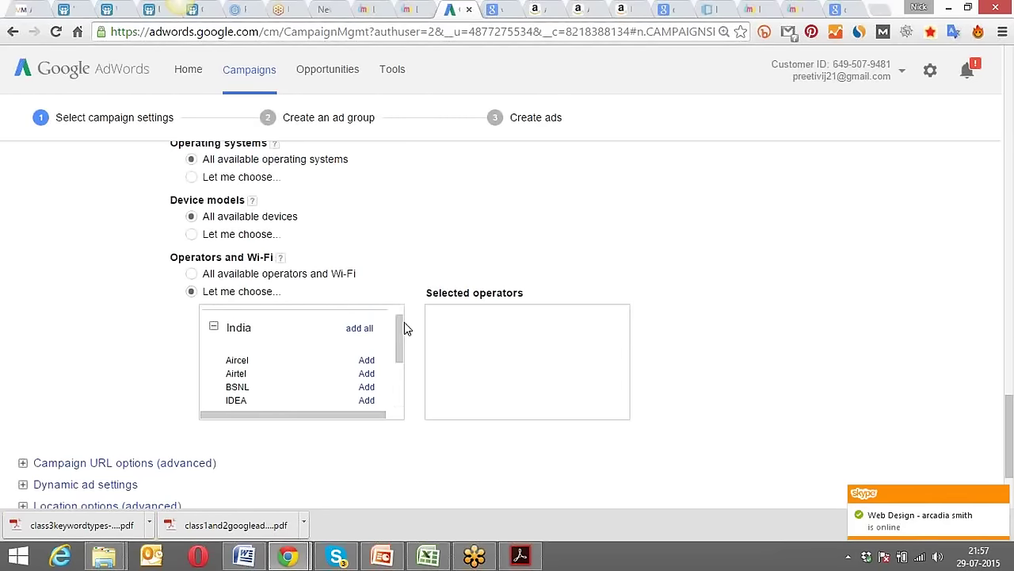
pyautogui.moveTo(400, 321); pyautogui.dragTo(400, 308)
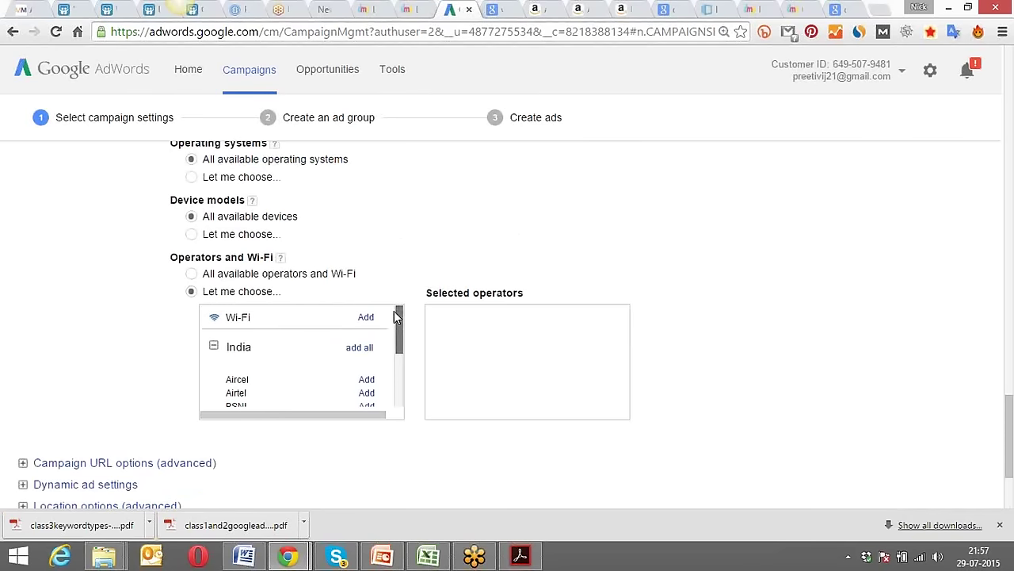
pyautogui.scroll(-2, 394, 320)
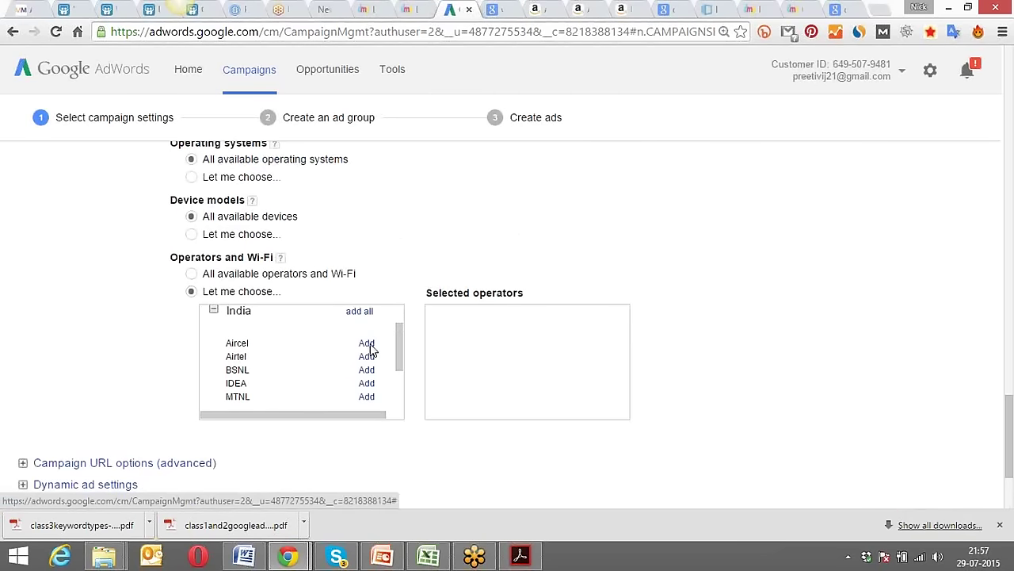
pyautogui.click(191, 274)
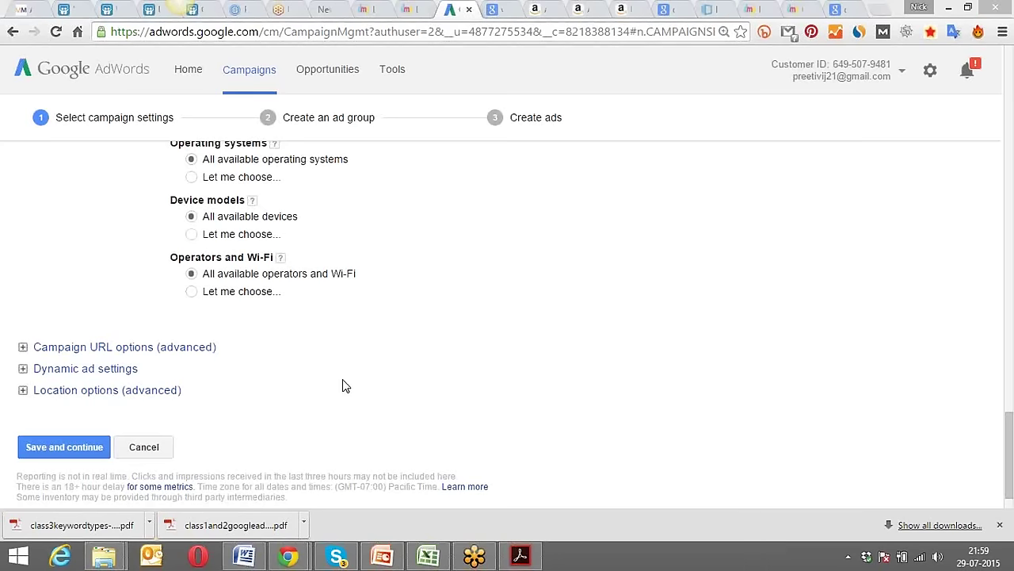
# Save the campaign settings to reach the Create an ad group step.
pyautogui.click(58, 447)
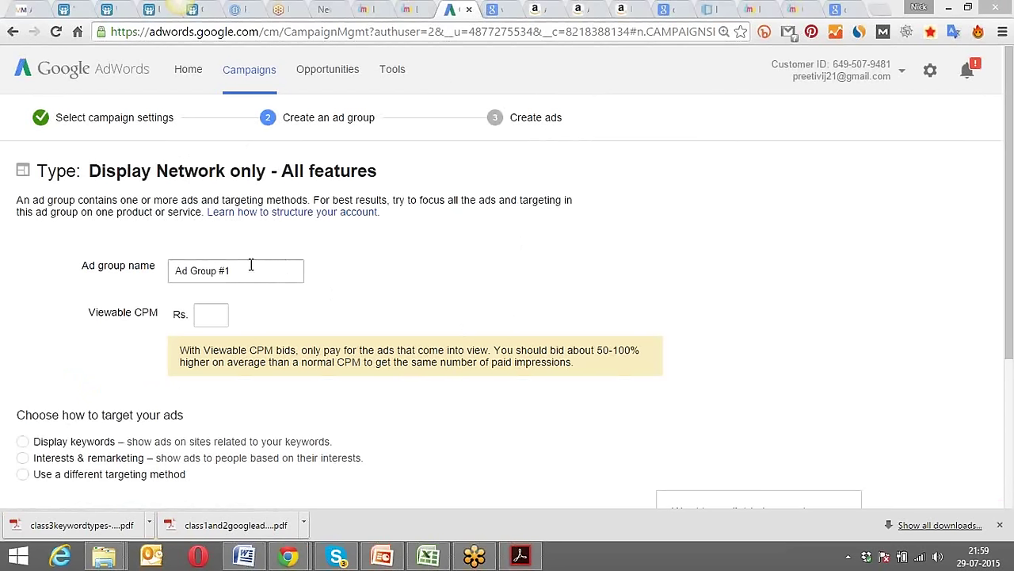
# Rename the ad group 'Ad Group #1 - Display - Delhi' and bid Rs. 50 viewable CPM.
pyautogui.click(240, 270)
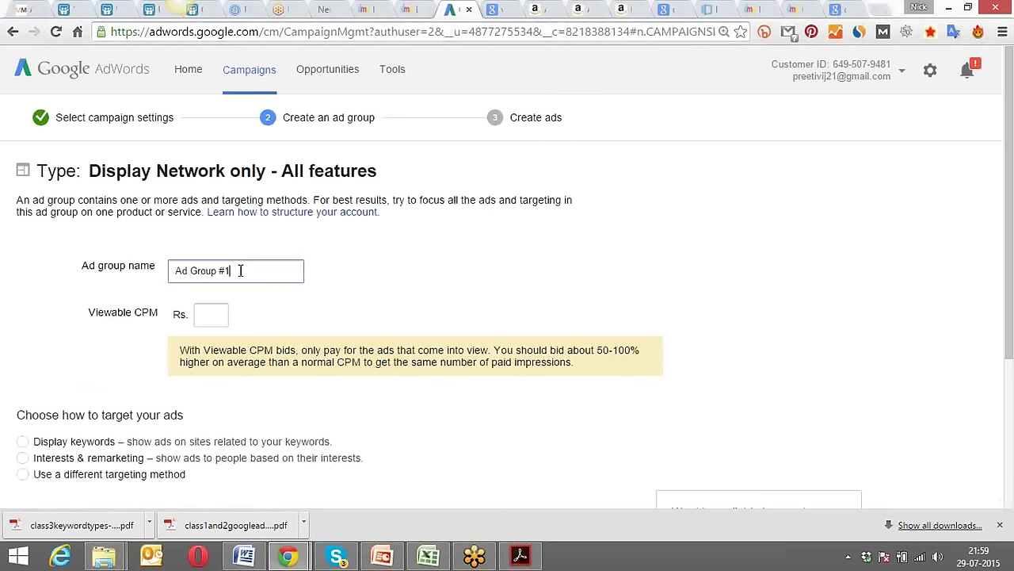
pyautogui.write('- Display - Delhi')
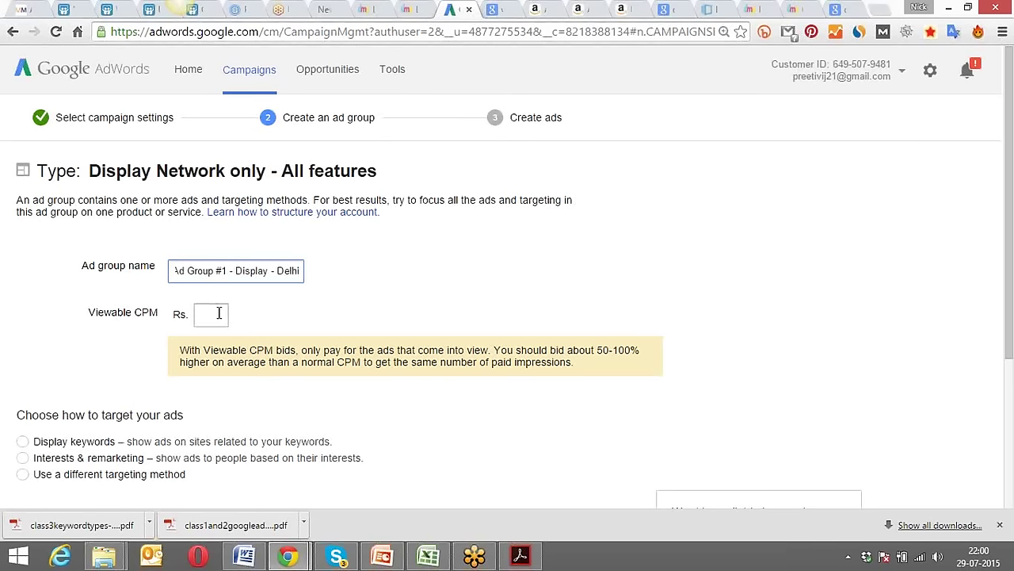
pyautogui.click(219, 313)
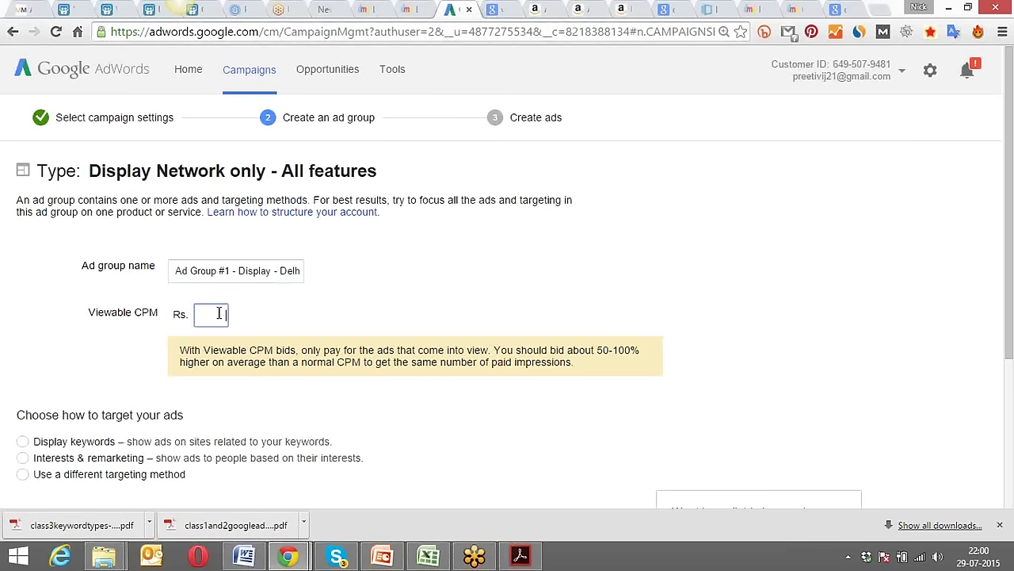
pyautogui.click(317, 307)
pyautogui.click(225, 311)
pyautogui.write('50')
pyautogui.click(271, 315)
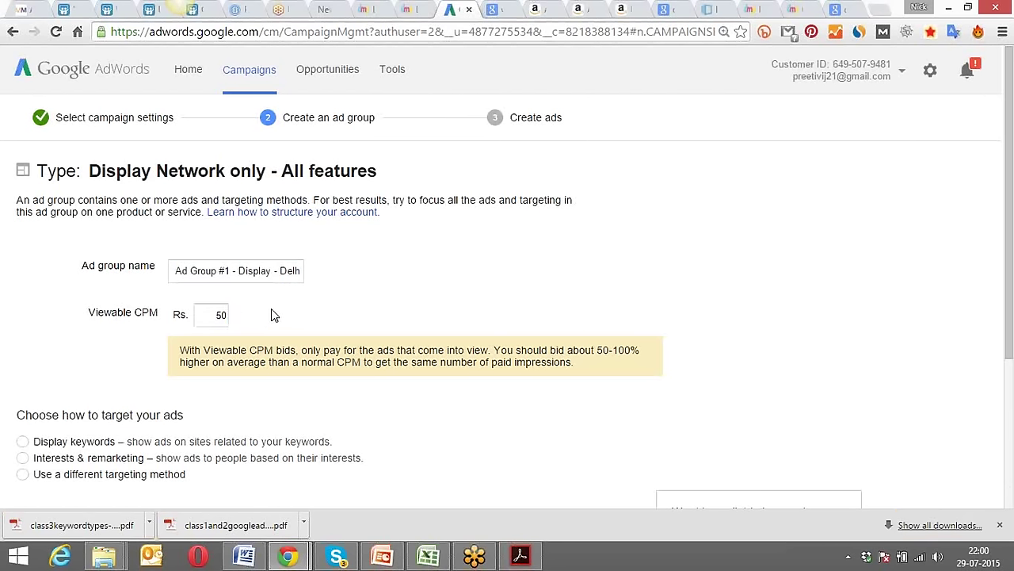
pyautogui.click(199, 271)
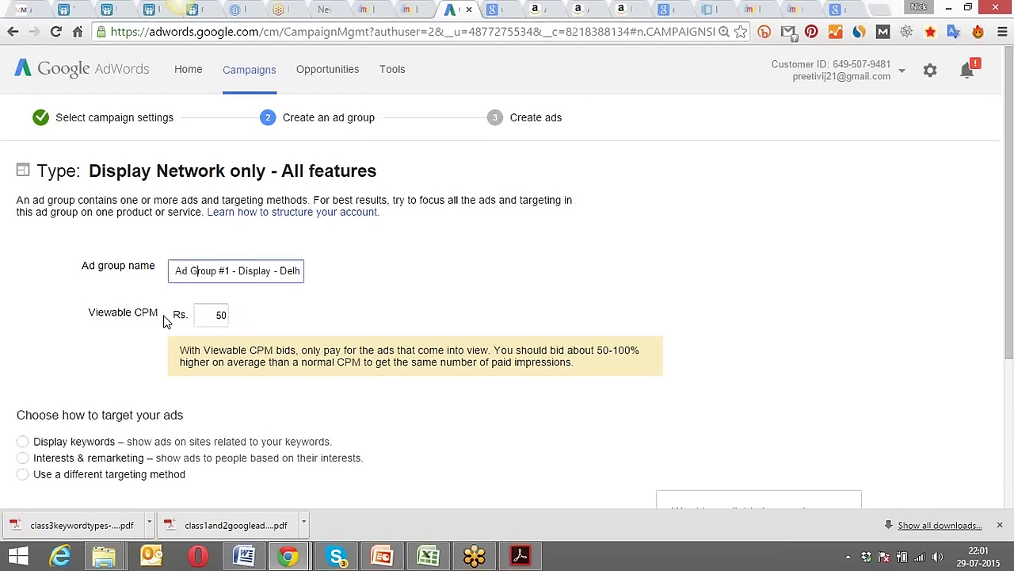
pyautogui.click(279, 315)
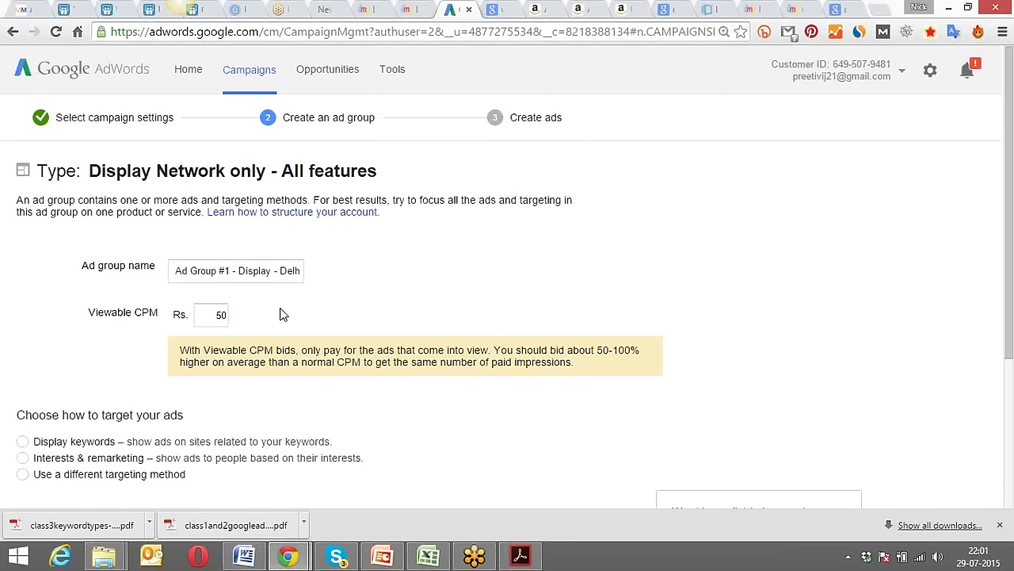
pyautogui.scroll(-2, 281, 315)
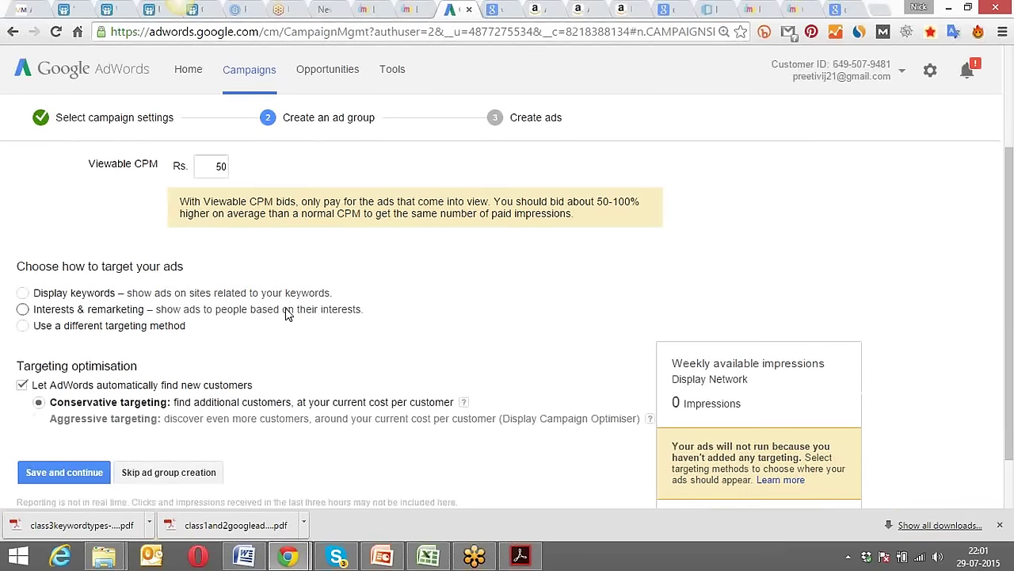
pyautogui.scroll(-1, 288, 315)
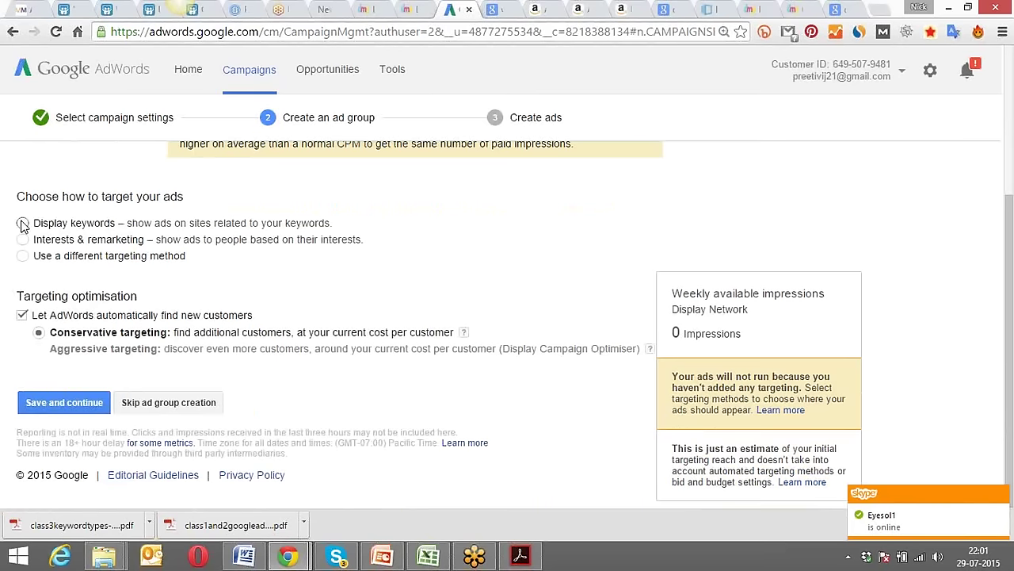
# Choose Display keywords as the ad group's targeting method.
pyautogui.click(22, 223)
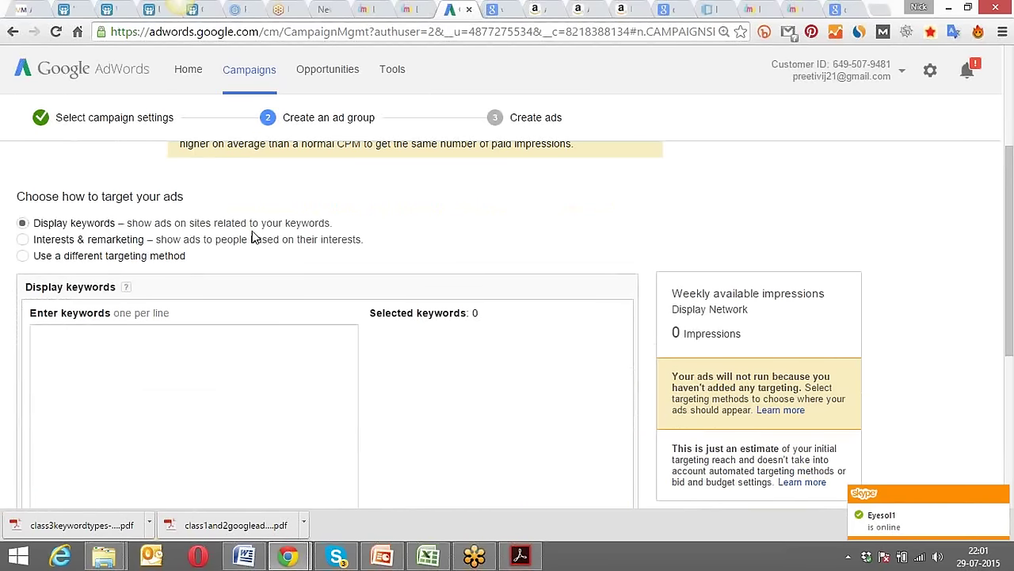
pyautogui.scroll(-1, 254, 237)
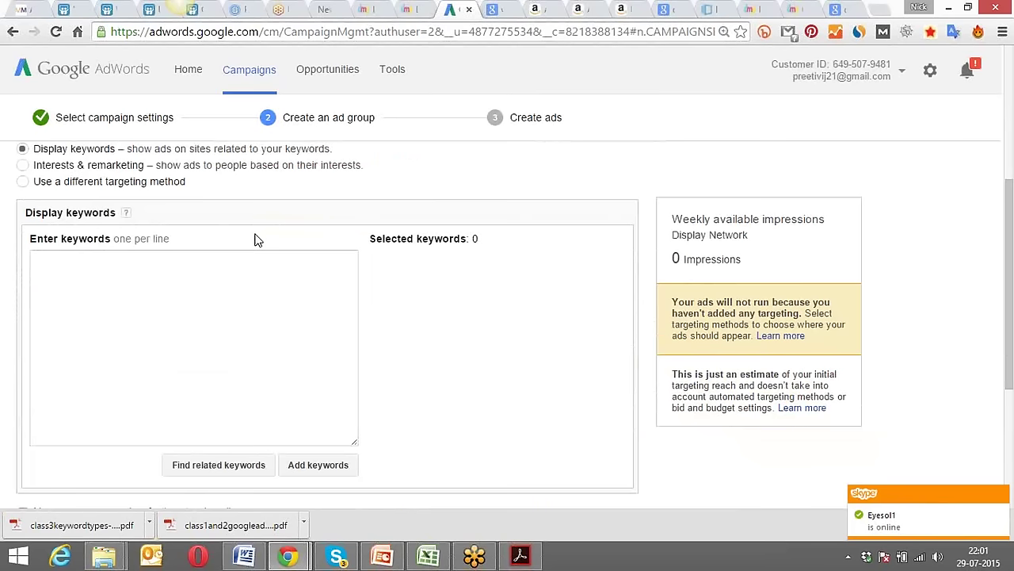
pyautogui.scroll(3, 255, 239)
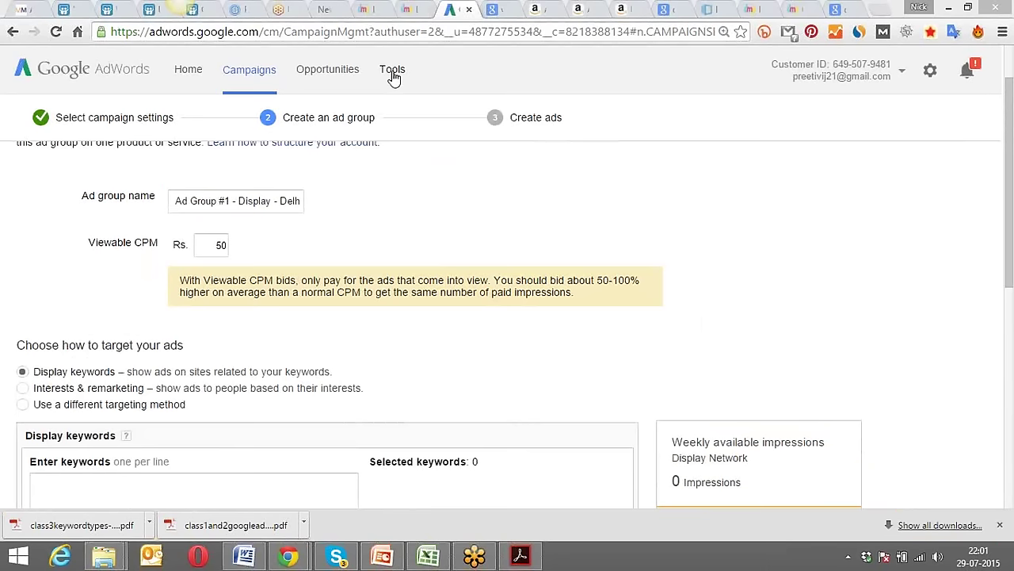
# Glance at the Tools list, then select the 50 viewable CPM bid value.
pyautogui.click(393, 72)
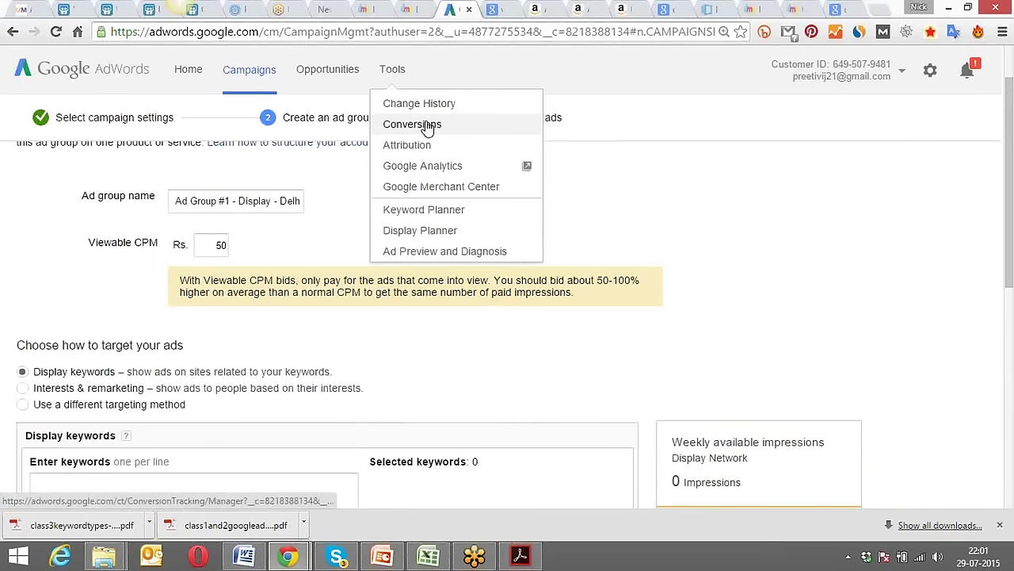
pyautogui.click(507, 69)
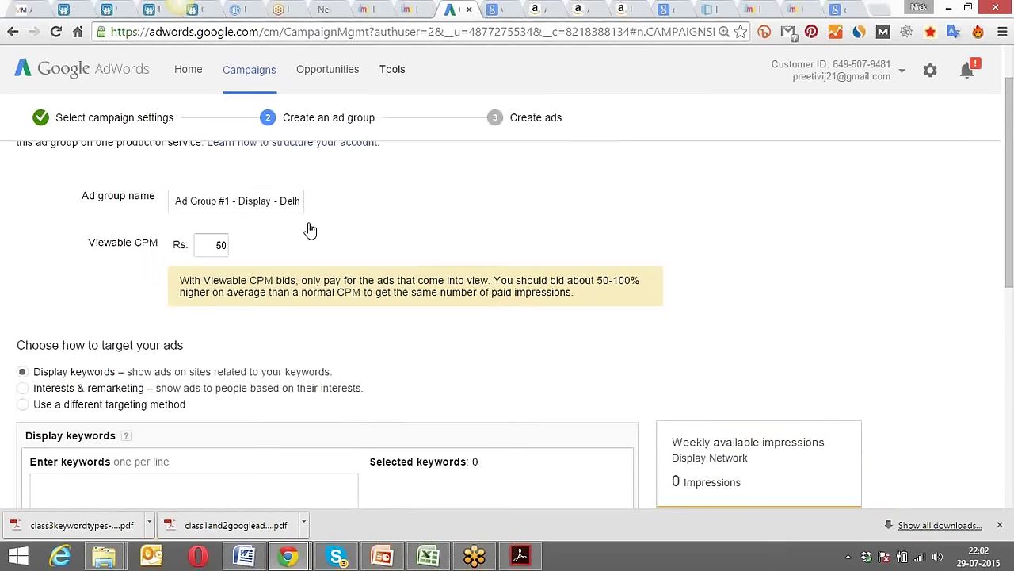
pyautogui.click(240, 244)
pyautogui.doubleClick(240, 245)
# Open Display Planner from the Tools menu in a new browser tab.
pyautogui.click(396, 73)
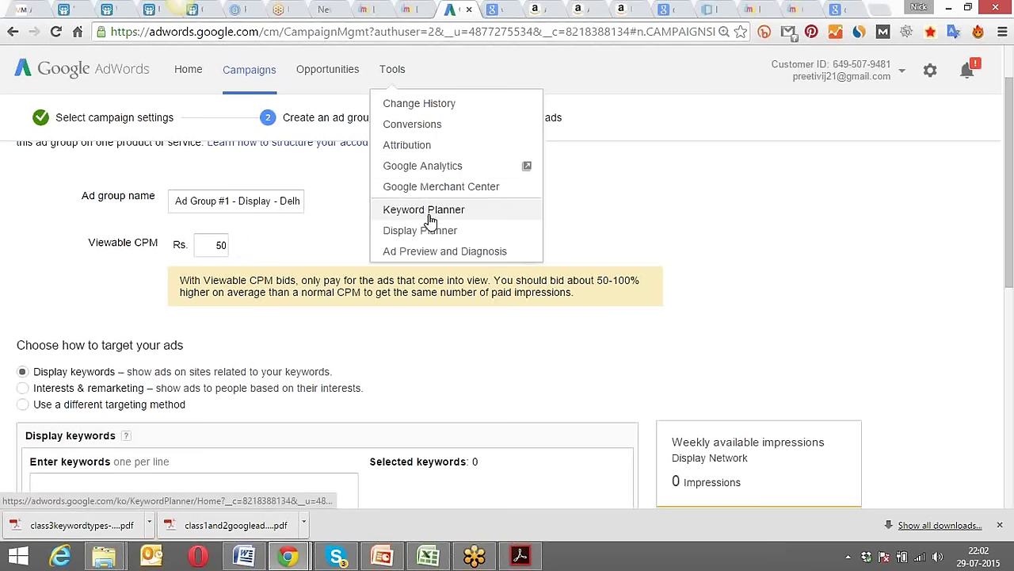
pyautogui.rightClick(410, 235)
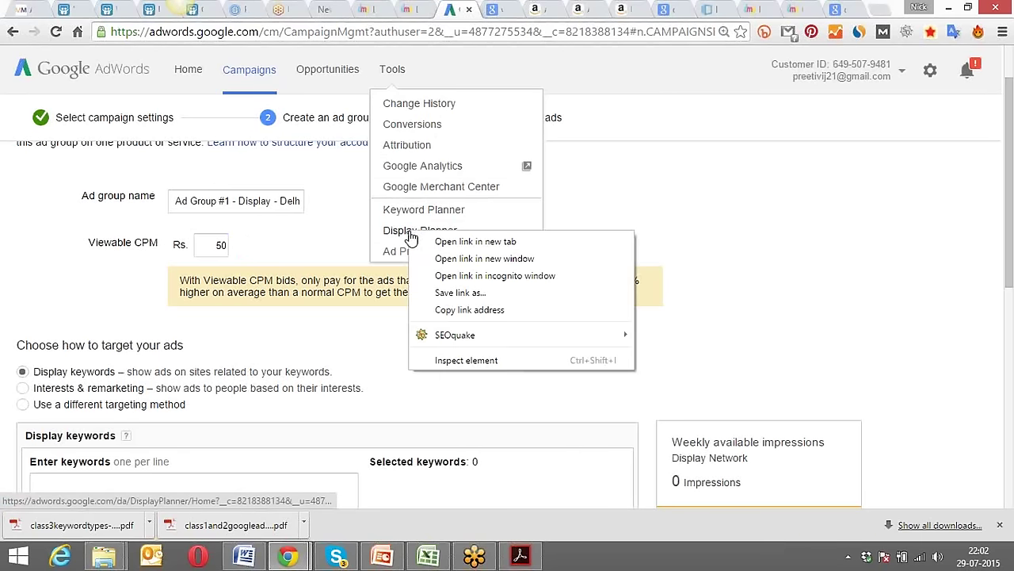
pyautogui.click(474, 241)
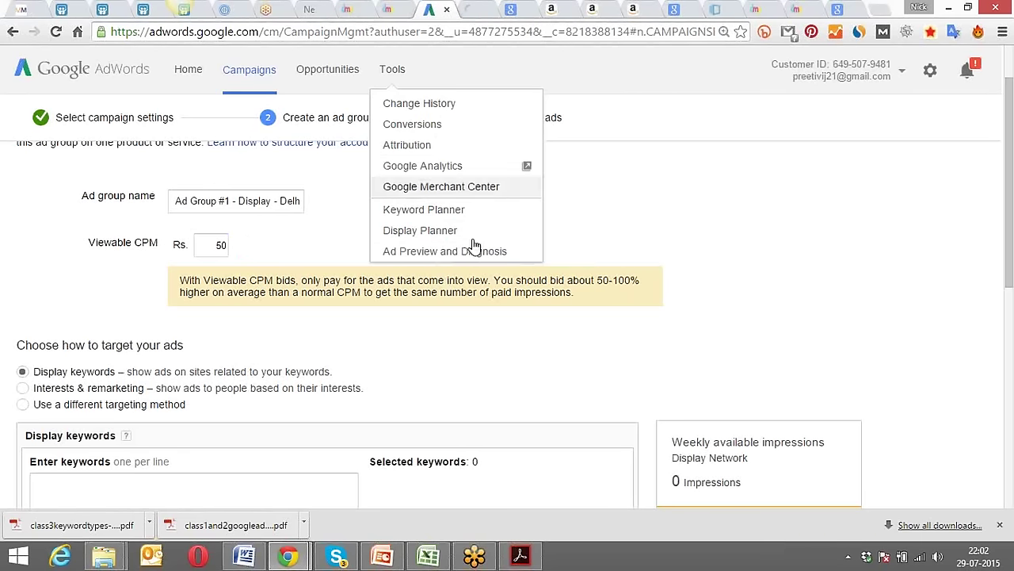
pyautogui.click(541, 77)
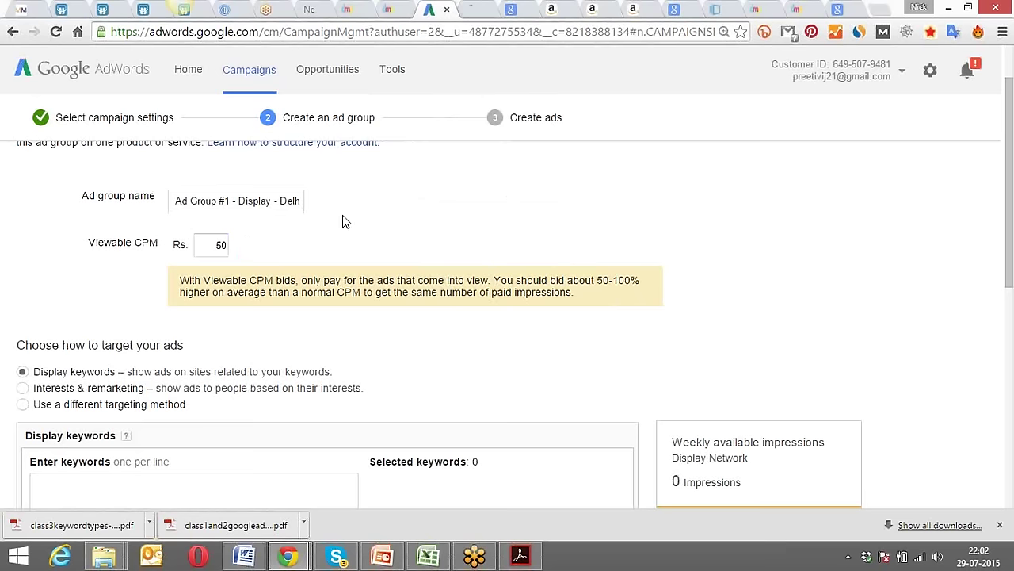
# Enter 'internet marketing training' as a display keyword and fetch related keyword suggestions.
pyautogui.scroll(-2, 273, 271)
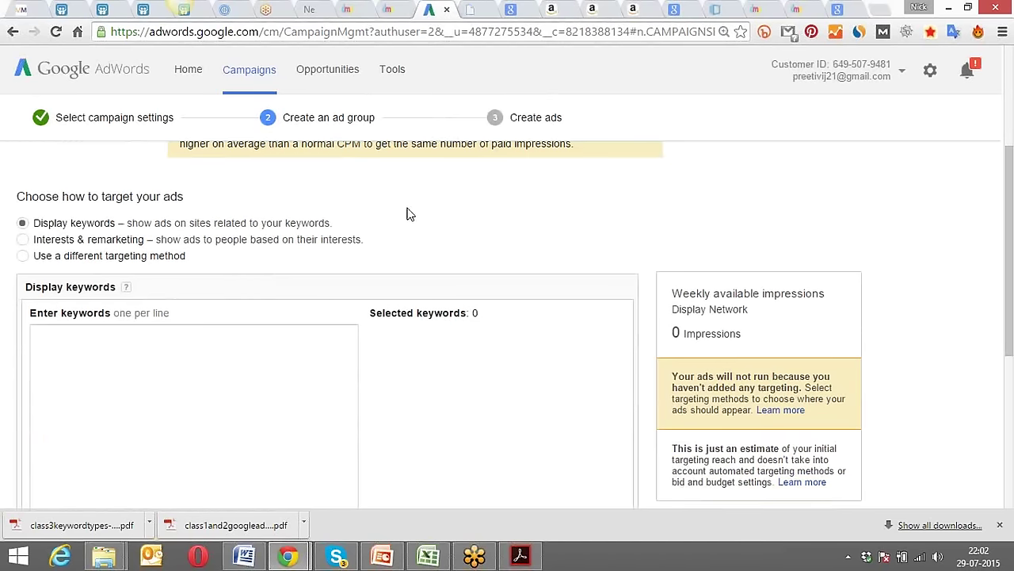
pyautogui.scroll(-1, 407, 214)
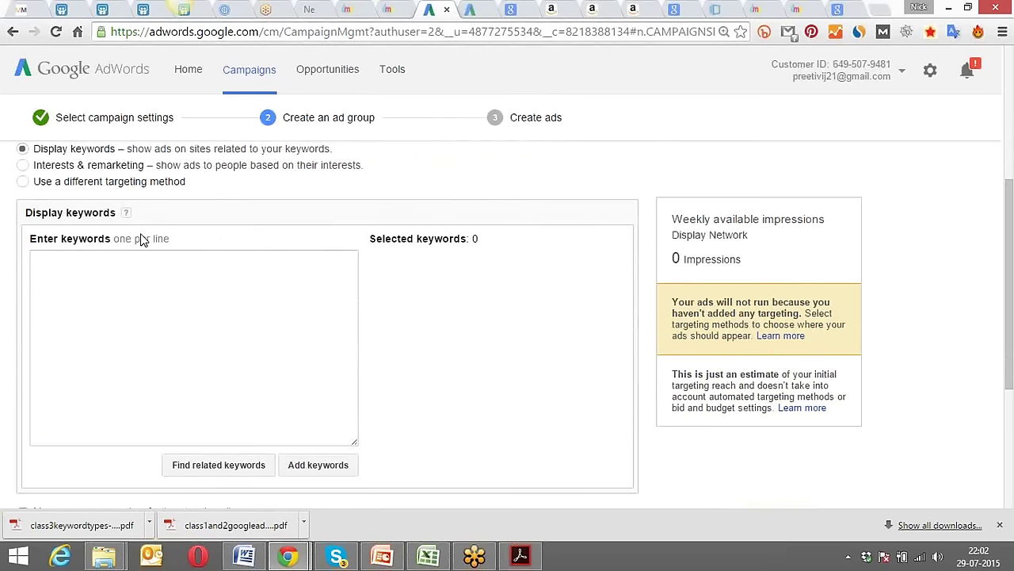
pyautogui.click(156, 334)
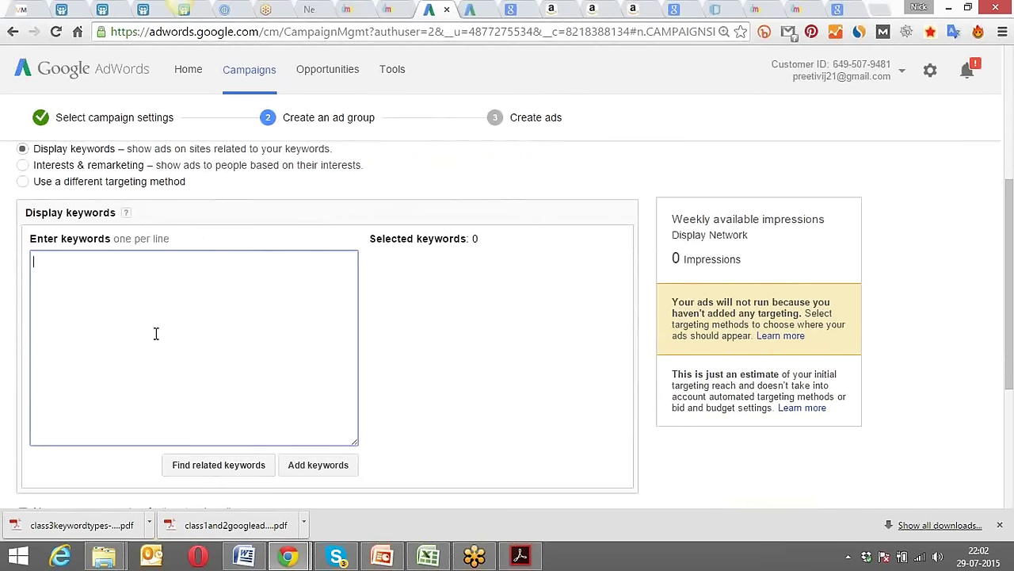
pyautogui.write('internet marketing training')
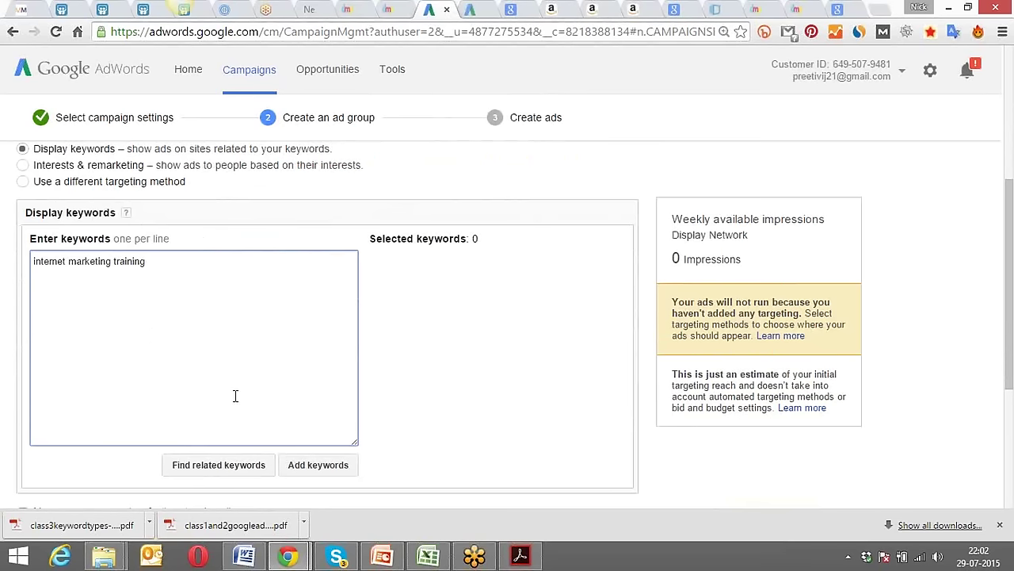
pyautogui.click(237, 469)
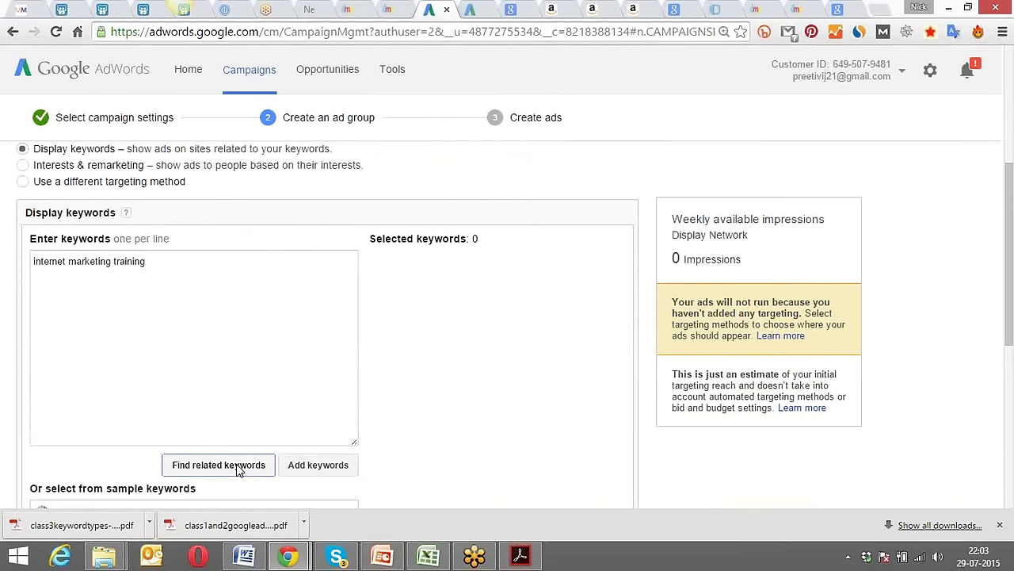
pyautogui.click(147, 264)
pyautogui.moveTo(147, 264); pyautogui.dragTo(31, 264)
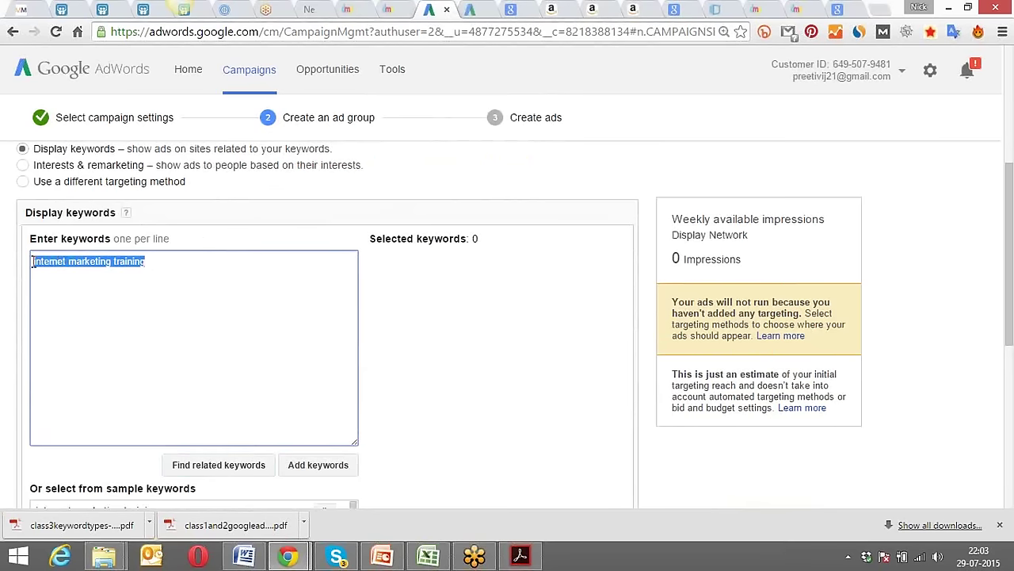
pyautogui.click(452, 347)
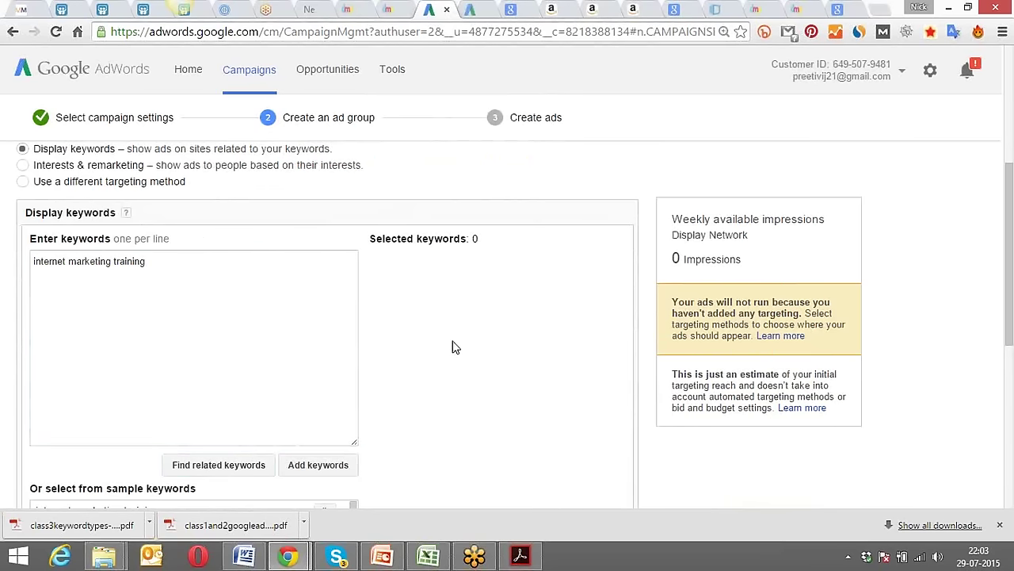
pyautogui.scroll(-1, 456, 348)
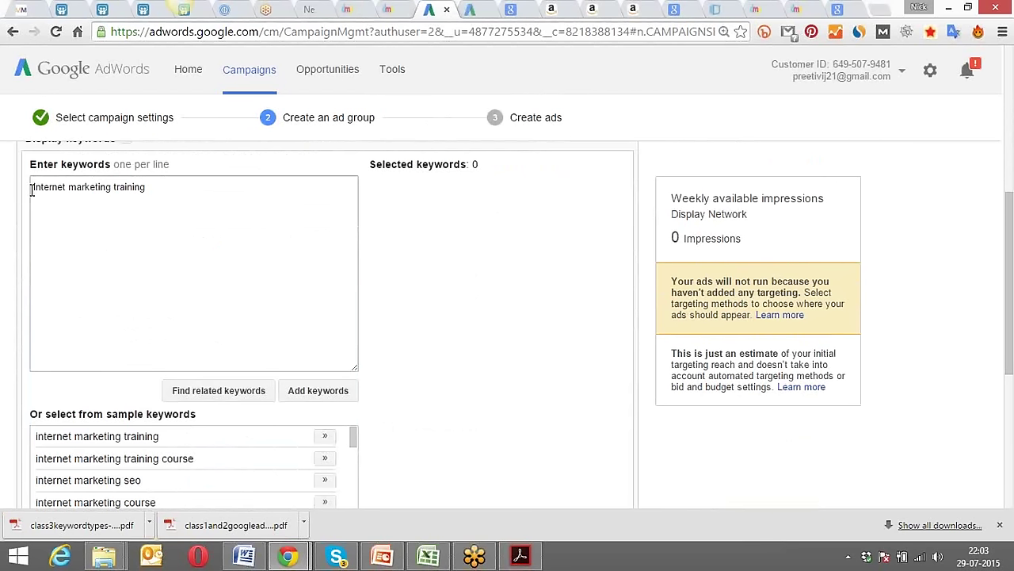
# Add 'internet marketing training' and 'internet marketing training course' to Selected keywords.
pyautogui.click(326, 437)
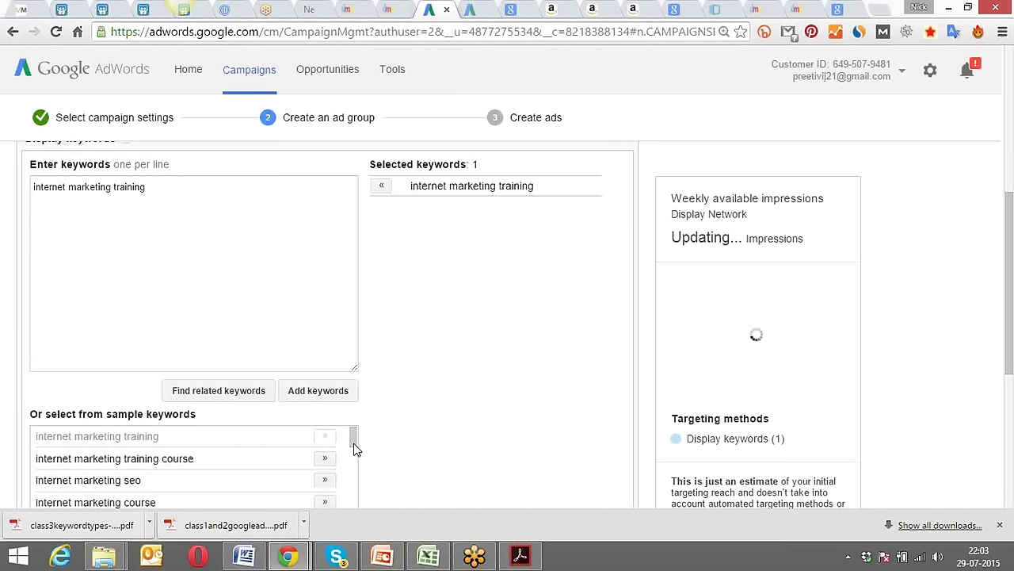
pyautogui.click(325, 459)
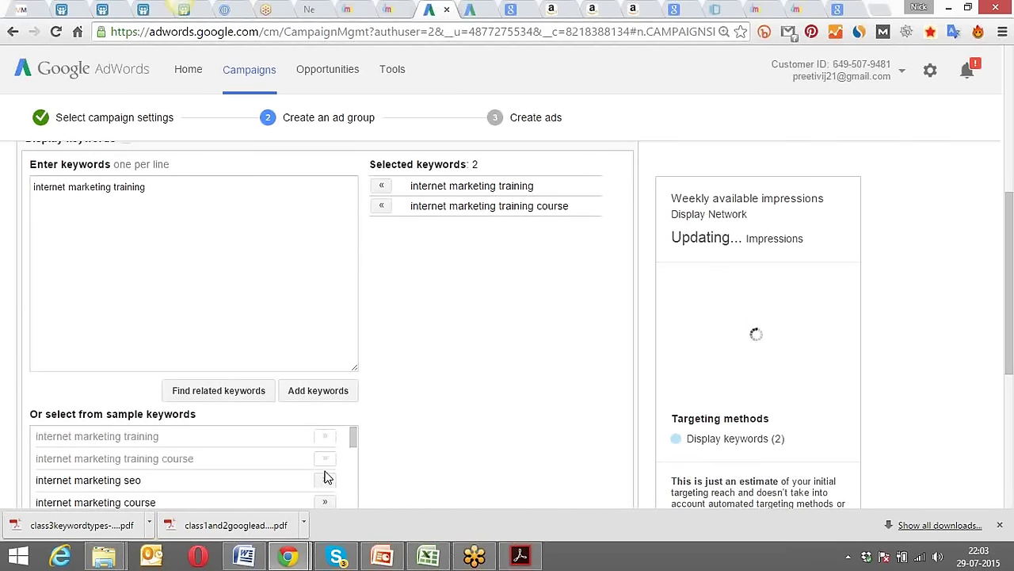
pyautogui.scroll(-1, 324, 479)
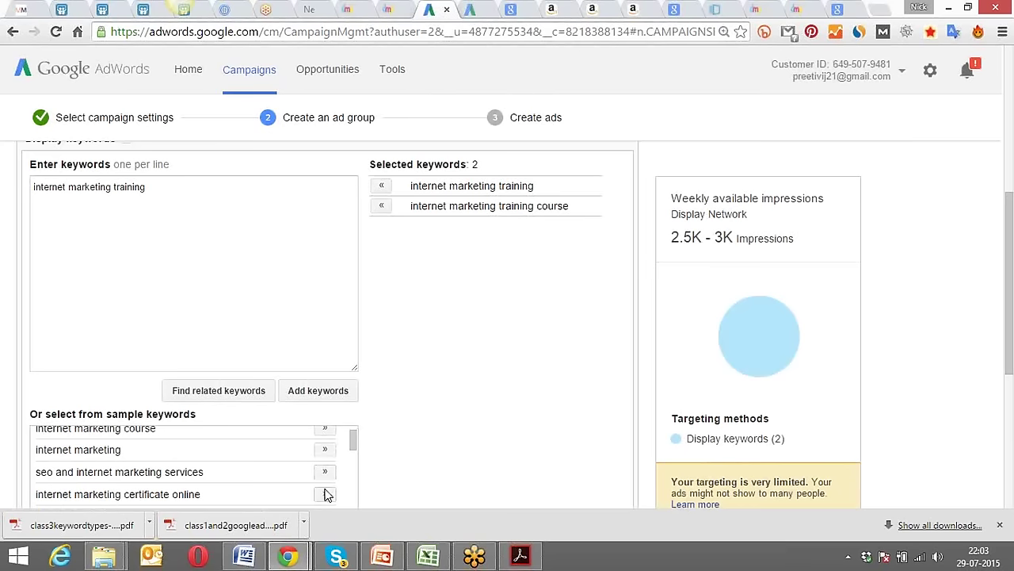
pyautogui.moveTo(357, 439); pyautogui.dragTo(400, 444)
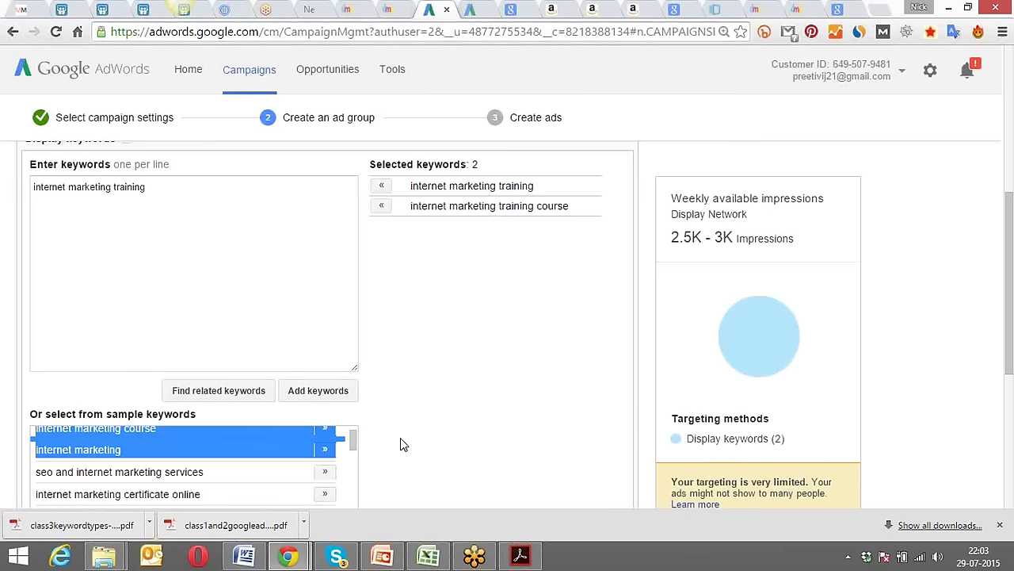
pyautogui.click(402, 442)
pyautogui.scroll(-2, 406, 441)
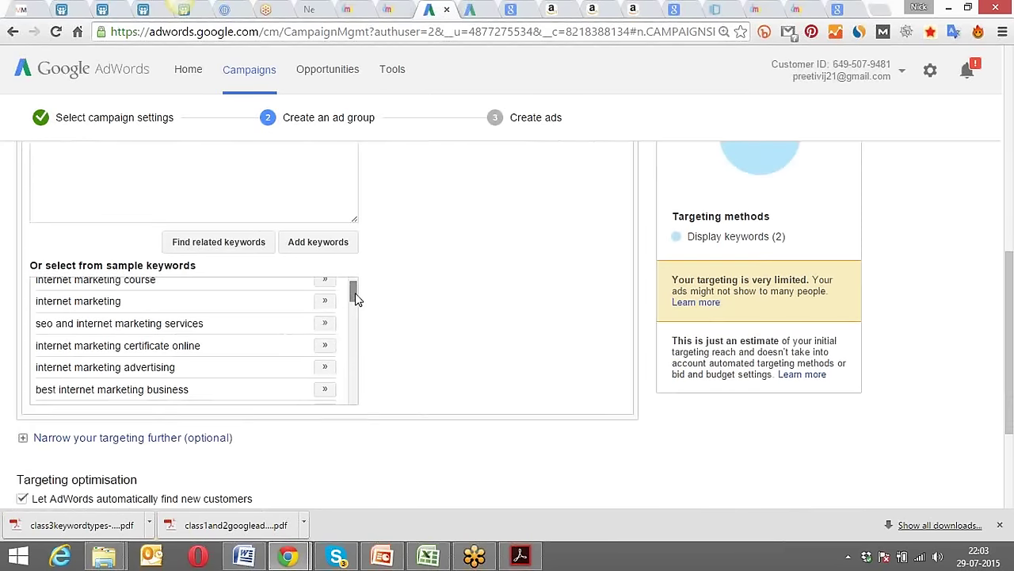
pyautogui.moveTo(355, 298); pyautogui.dragTo(355, 311)
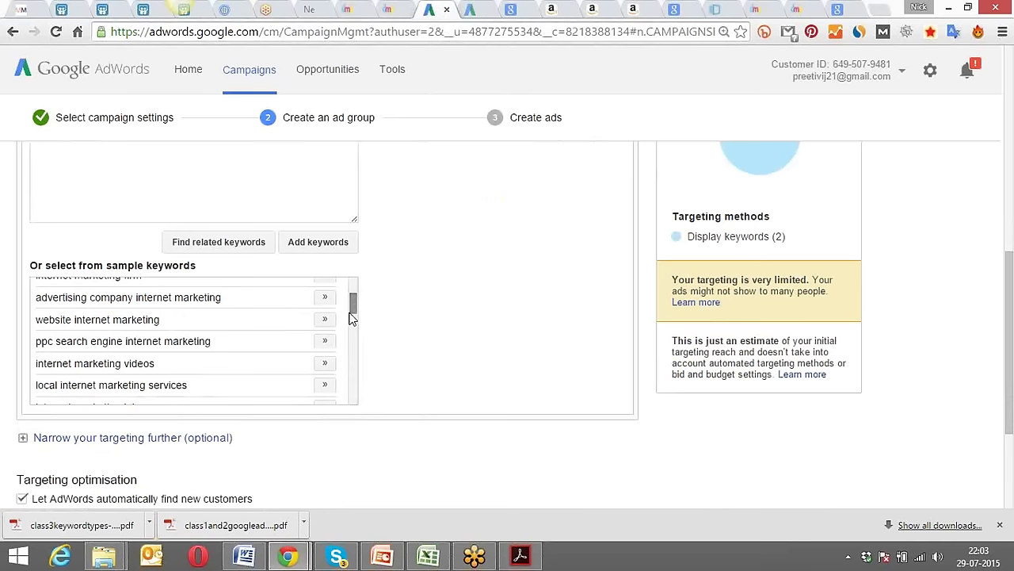
# Add 'ppc search engine internet marketing' and 'digital marketing training course' to Selected keywords.
pyautogui.click(329, 343)
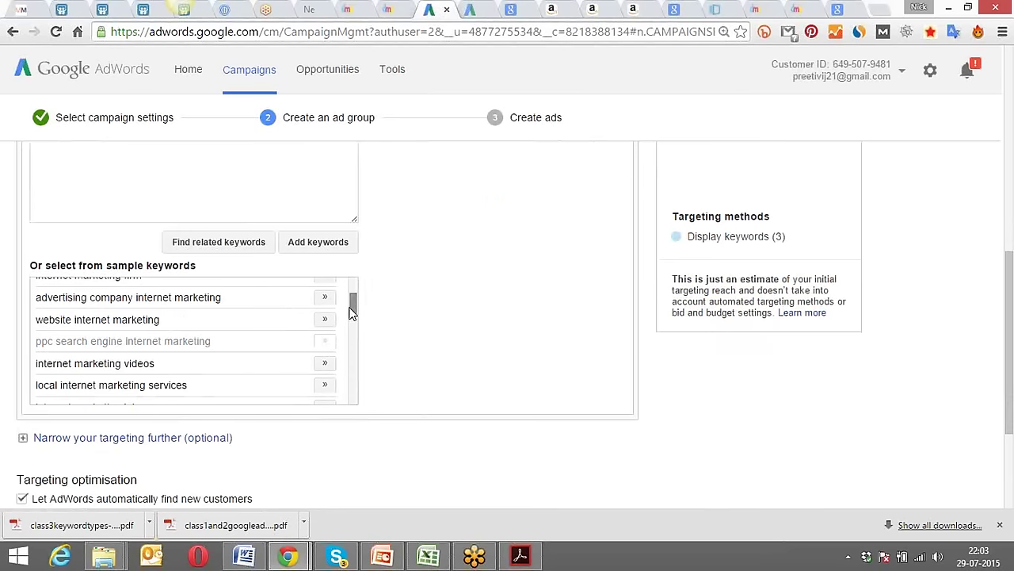
pyautogui.moveTo(357, 302); pyautogui.dragTo(354, 334)
pyautogui.click(394, 310)
pyautogui.click(325, 338)
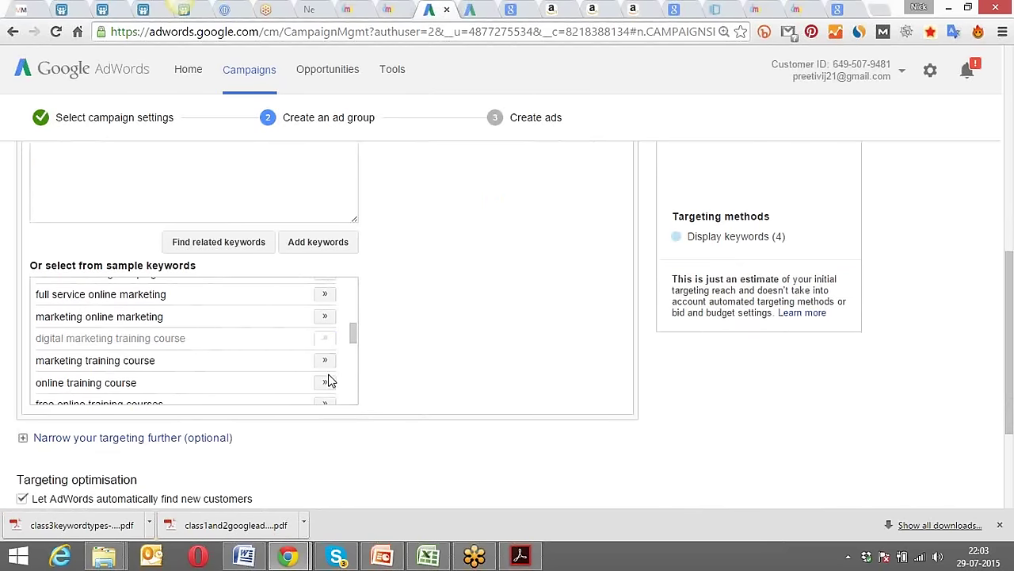
pyautogui.moveTo(355, 334); pyautogui.dragTo(356, 344)
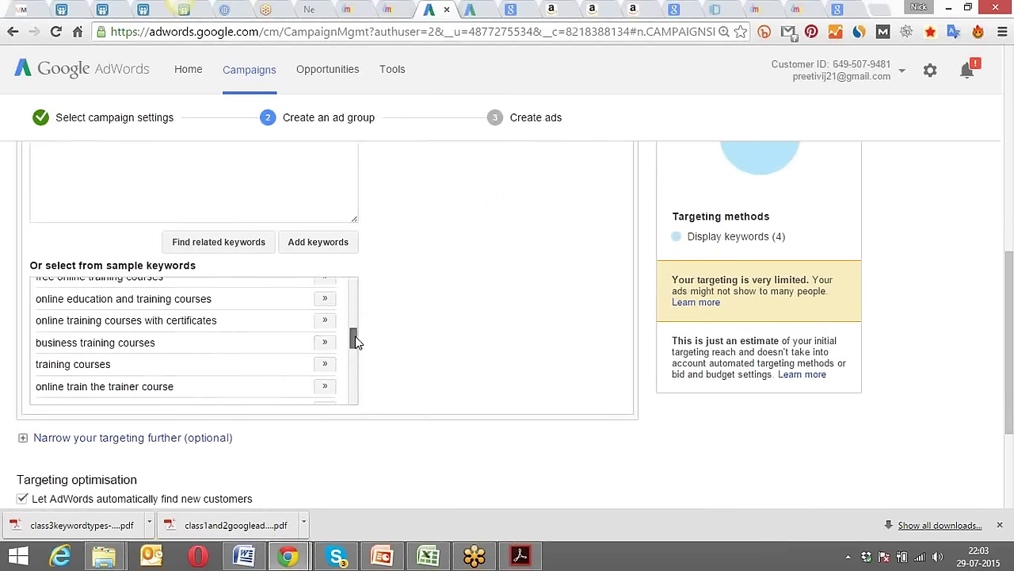
pyautogui.moveTo(355, 341); pyautogui.dragTo(421, 346)
pyautogui.scroll(1, 446, 340)
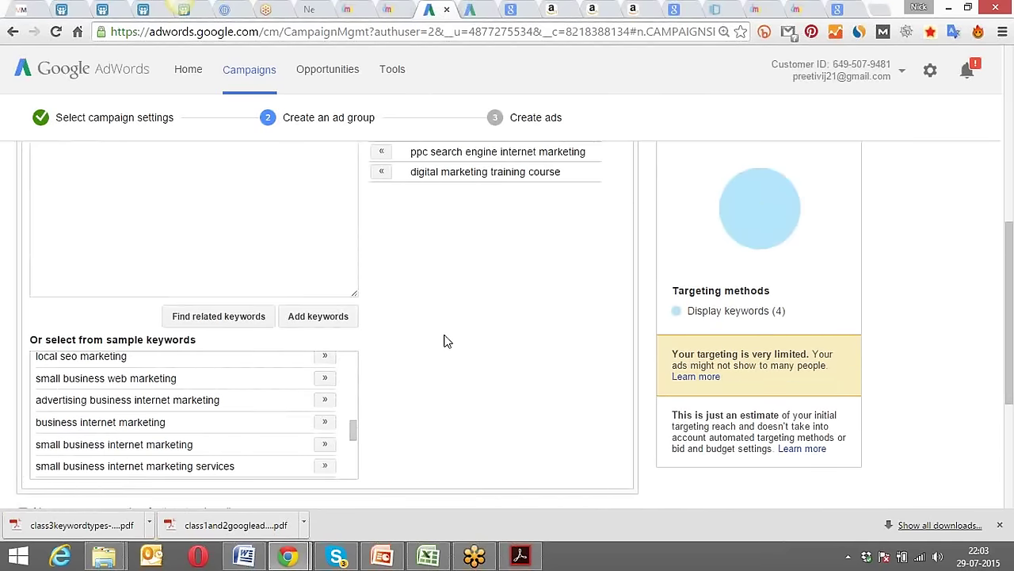
pyautogui.scroll(3, 444, 341)
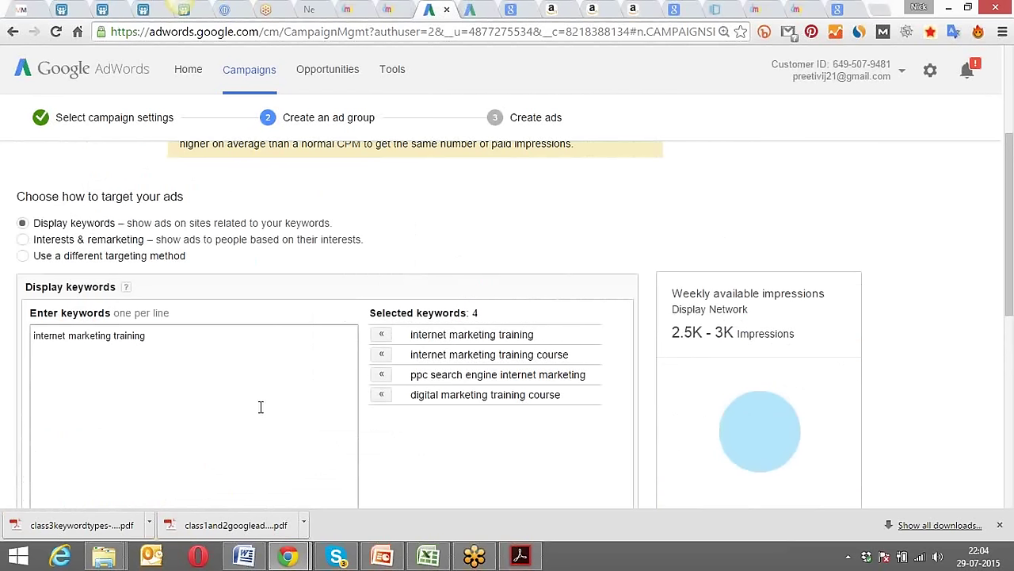
pyautogui.moveTo(536, 339); pyautogui.dragTo(407, 337)
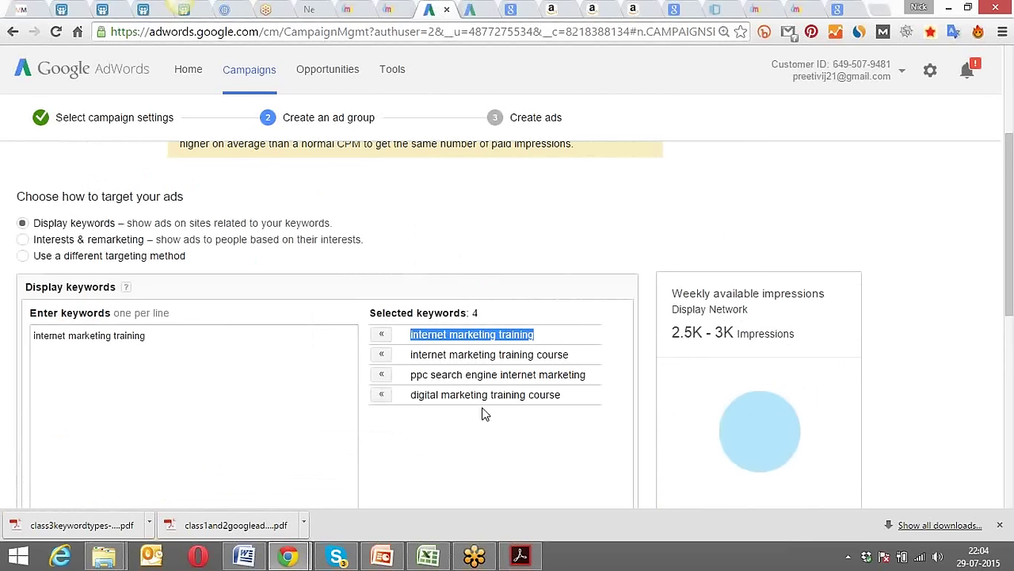
pyautogui.moveTo(561, 395); pyautogui.dragTo(411, 396)
pyautogui.click(587, 374)
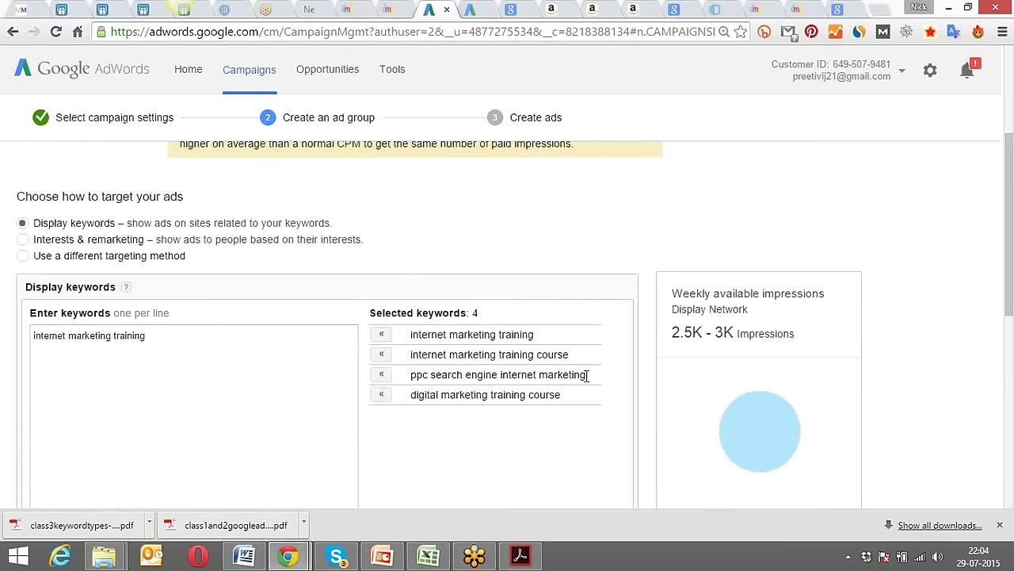
pyautogui.moveTo(586, 374); pyautogui.dragTo(410, 374)
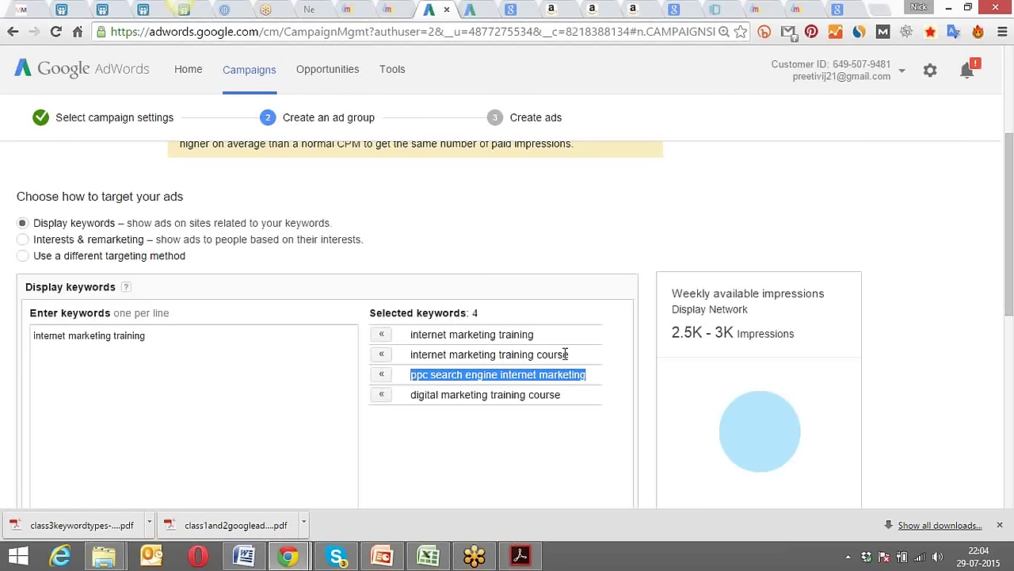
pyautogui.moveTo(565, 354); pyautogui.dragTo(449, 356)
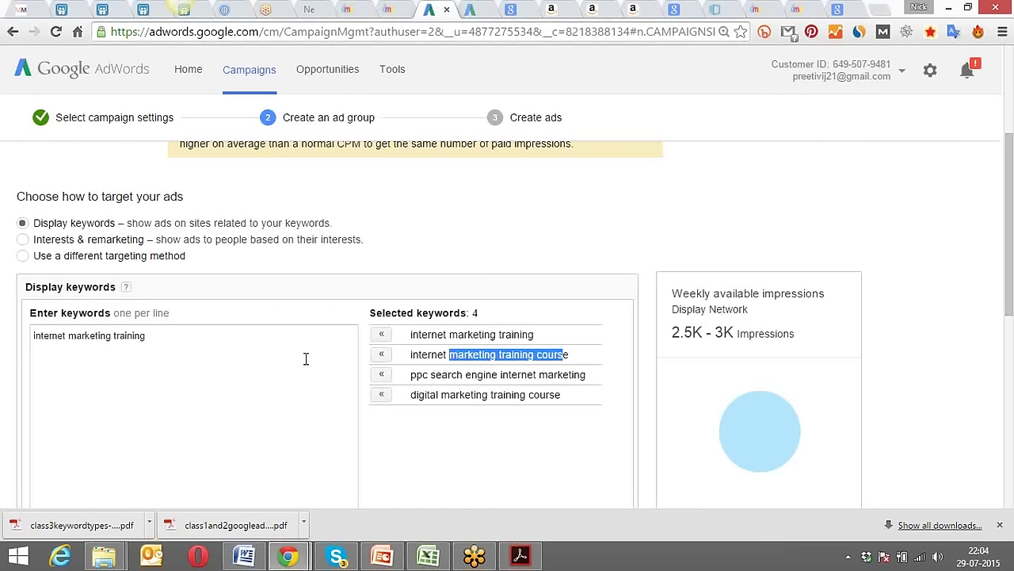
pyautogui.click(238, 366)
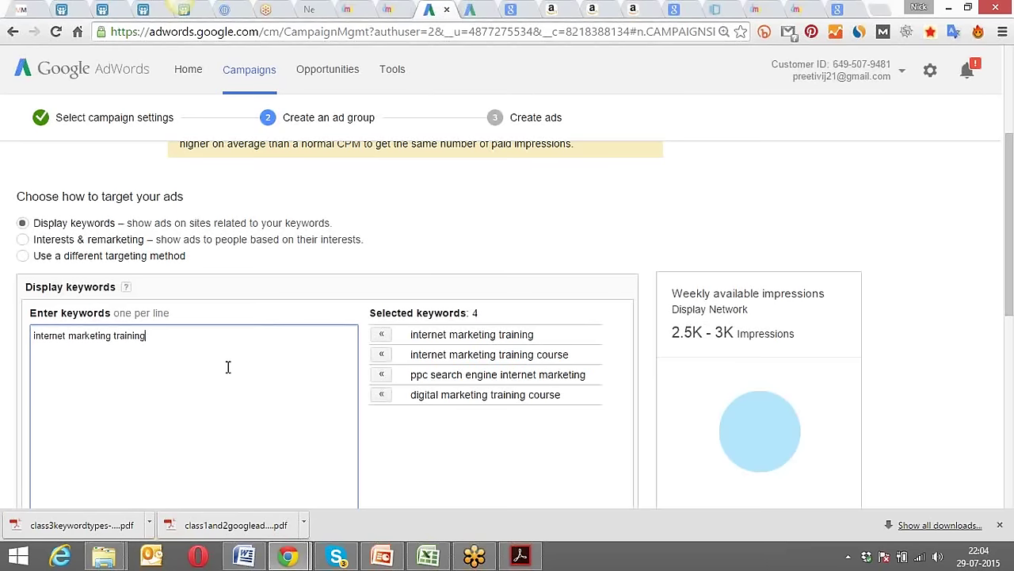
pyautogui.click(420, 457)
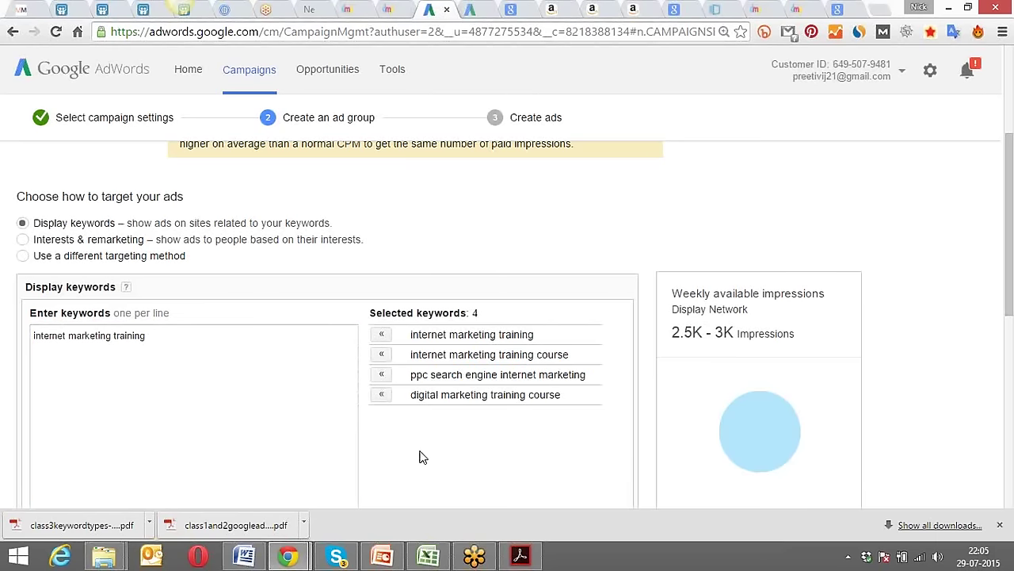
pyautogui.scroll(-2, 420, 456)
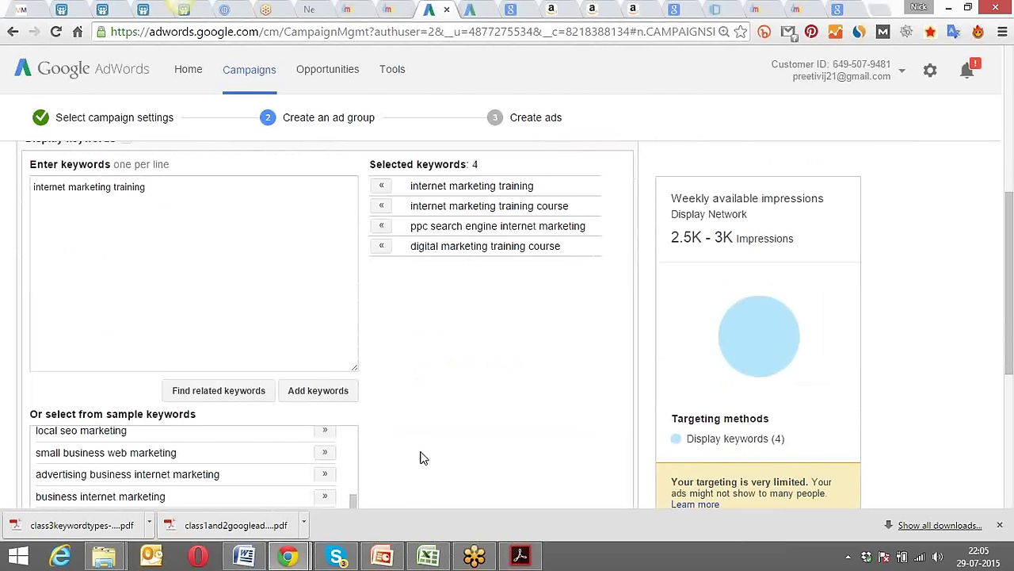
pyautogui.scroll(-3, 420, 458)
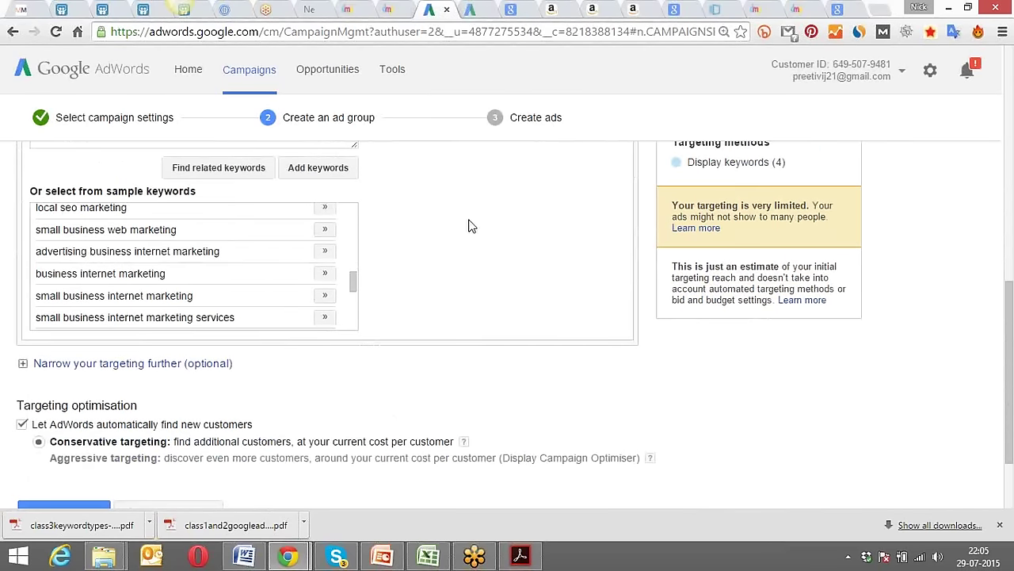
pyautogui.scroll(6, 444, 372)
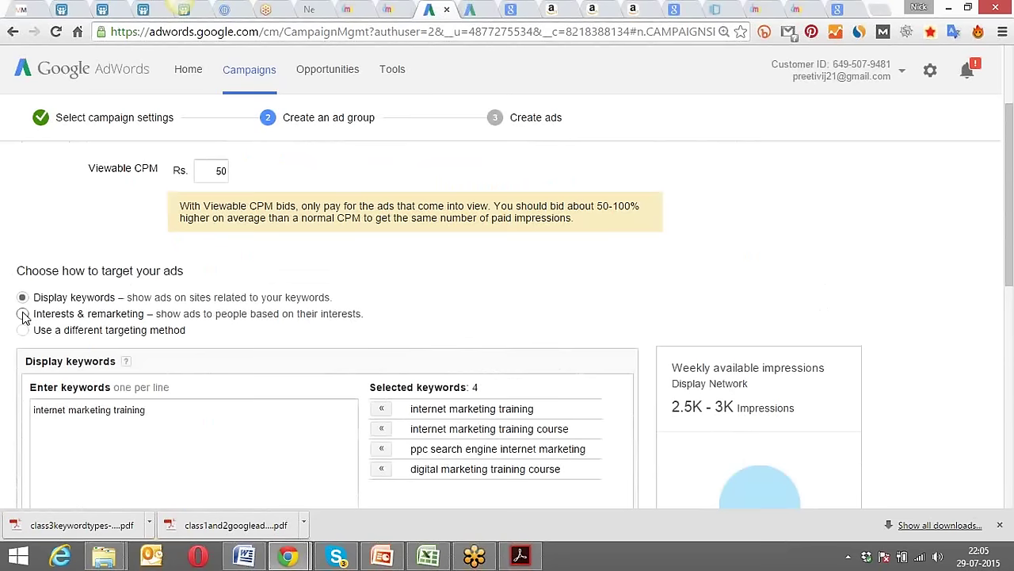
# Switch targeting to Interests & remarketing with the Affinity audiences category.
pyautogui.click(23, 314)
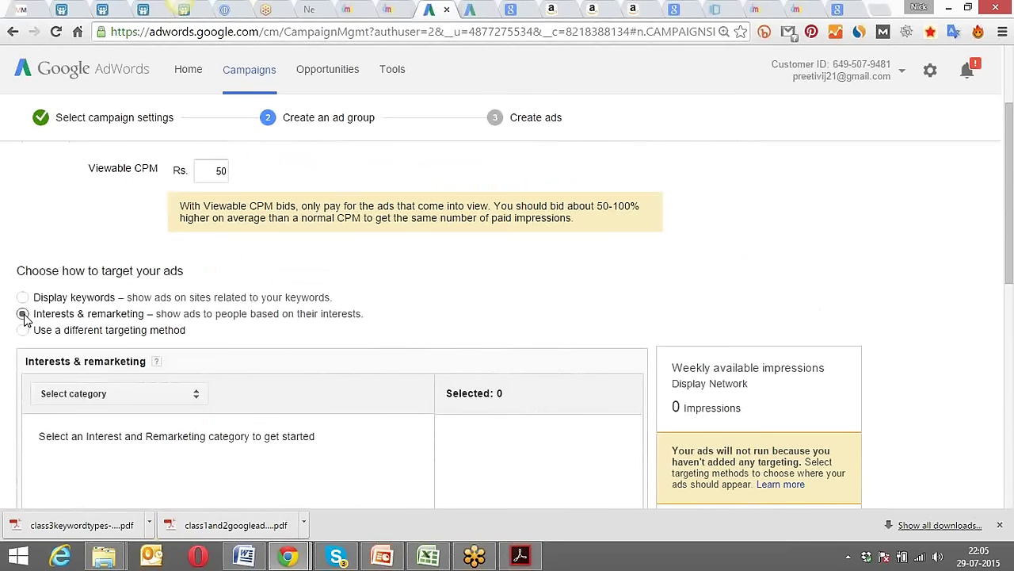
pyautogui.scroll(-1, 435, 308)
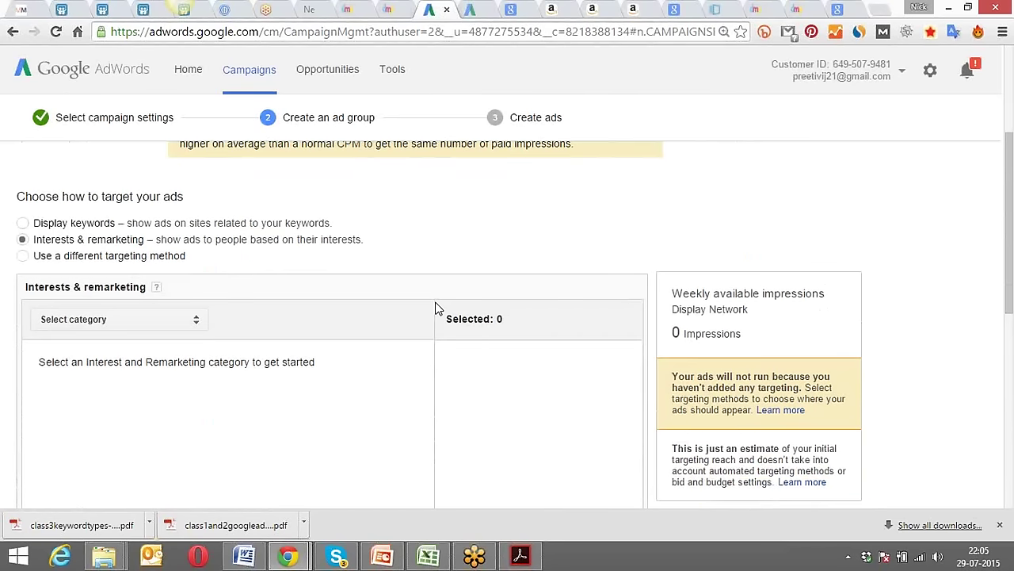
pyautogui.click(195, 325)
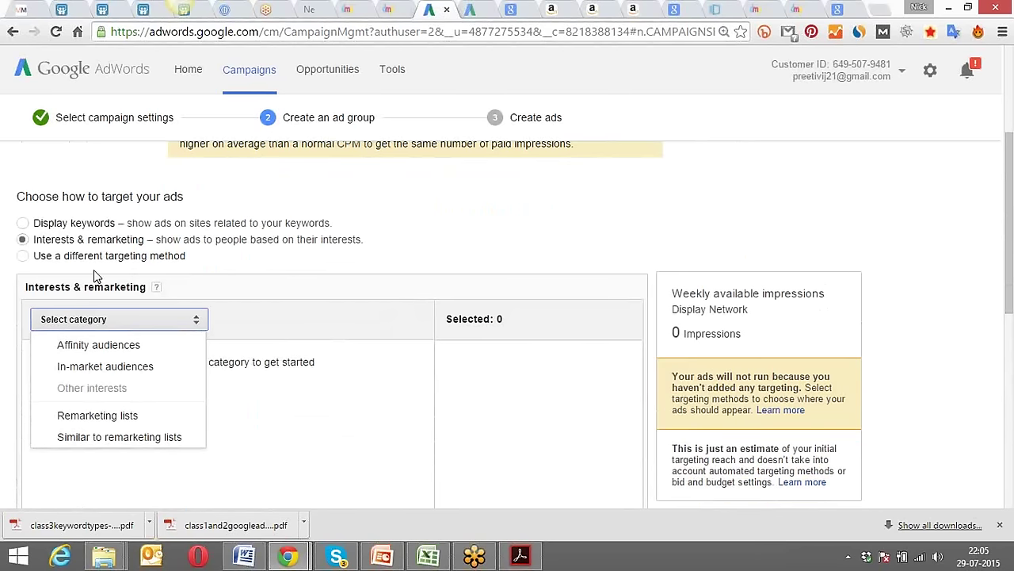
pyautogui.click(98, 345)
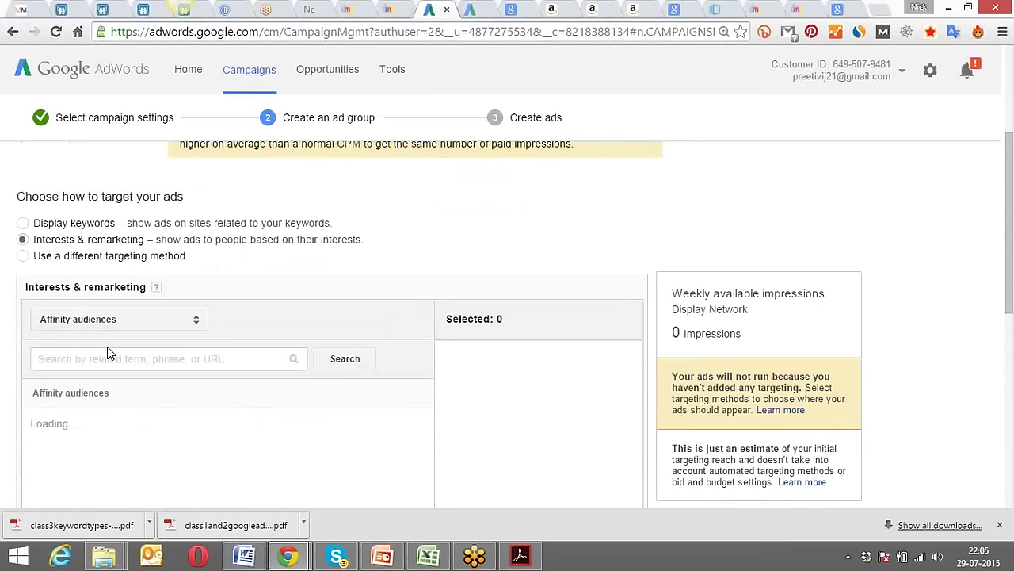
pyautogui.scroll(-3, 489, 397)
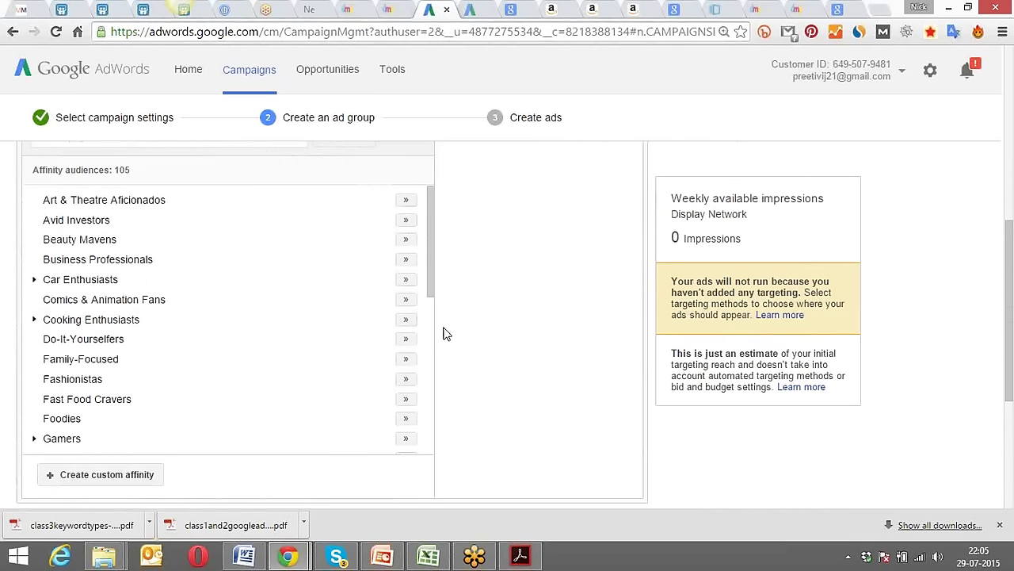
# Add Business Professionals, Mobile Enthusiasts and Social Media Enthusiasts to the targeted audiences.
pyautogui.click(406, 261)
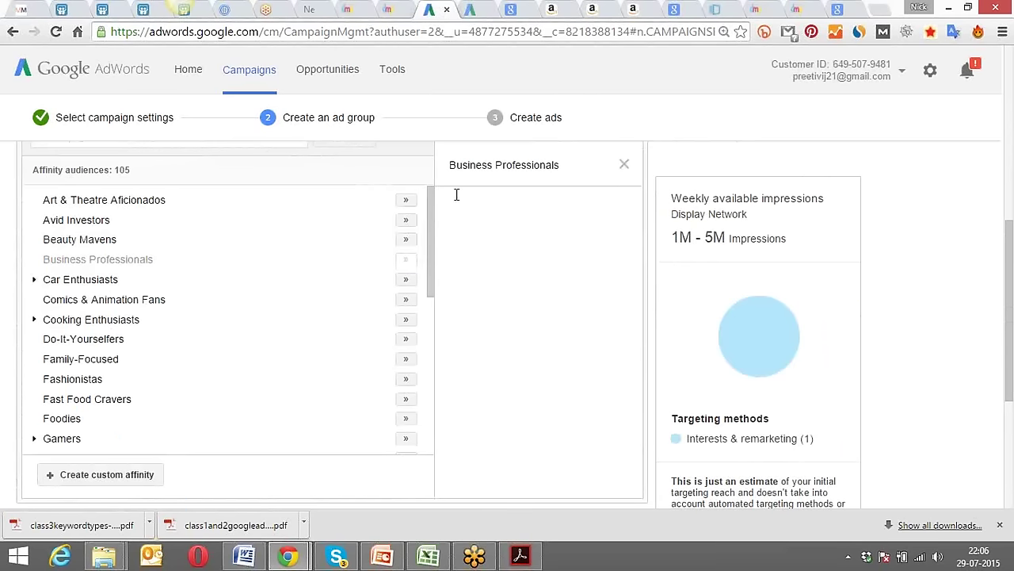
pyautogui.moveTo(435, 221); pyautogui.dragTo(424, 310)
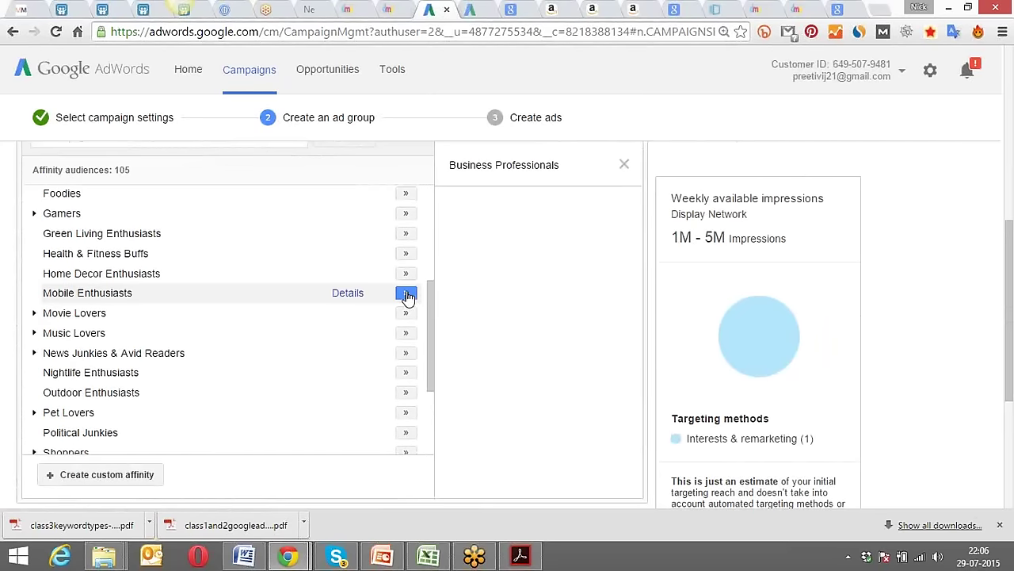
pyautogui.click(406, 295)
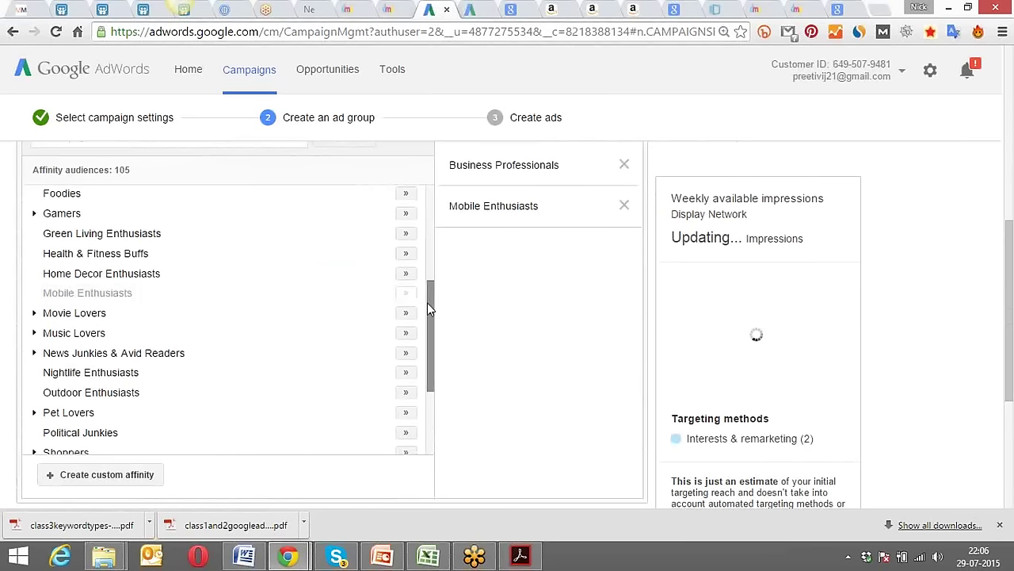
pyautogui.moveTo(433, 302)
pyautogui.mouseDown()
pyautogui.moveTo(433, 383)
pyautogui.moveTo(435, 201)
pyautogui.moveTo(436, 347)
pyautogui.mouseUp()
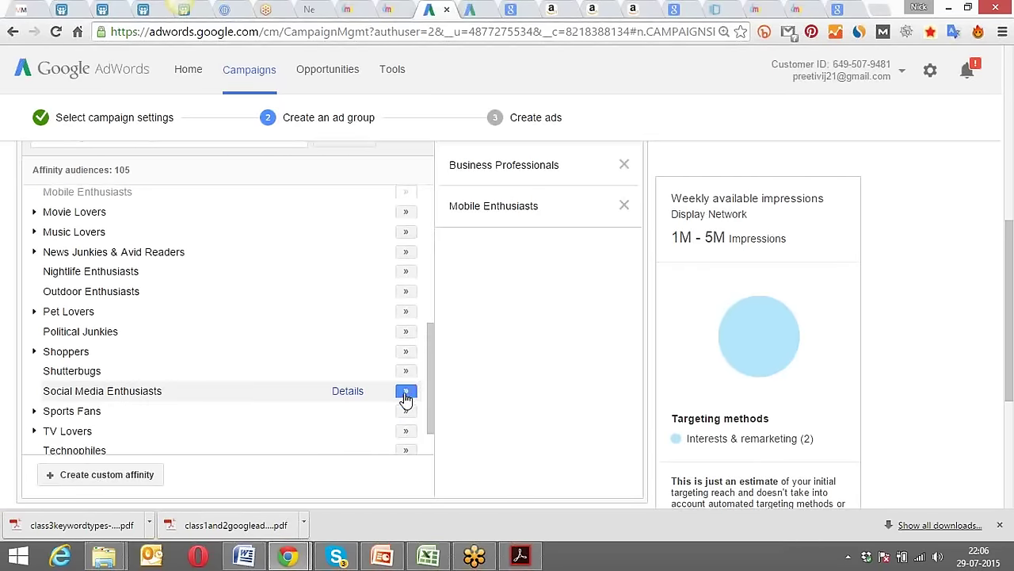
pyautogui.click(406, 393)
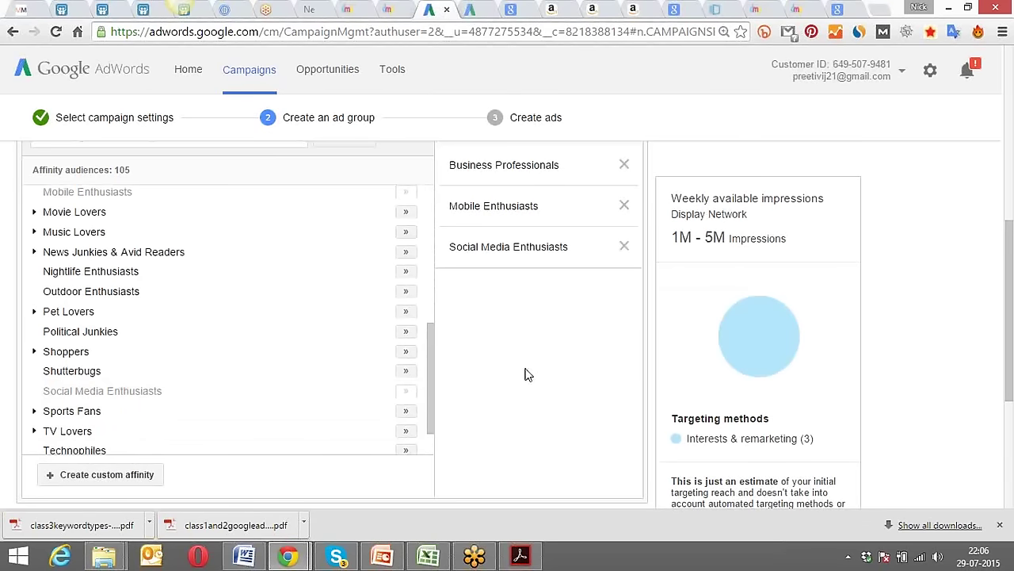
pyautogui.moveTo(428, 343); pyautogui.dragTo(426, 379)
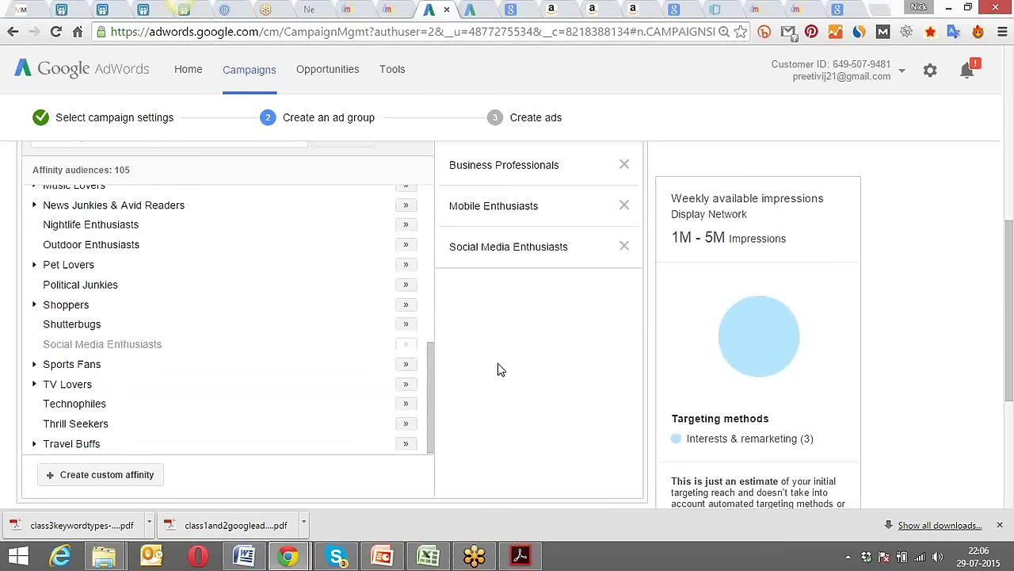
pyautogui.scroll(2, 500, 369)
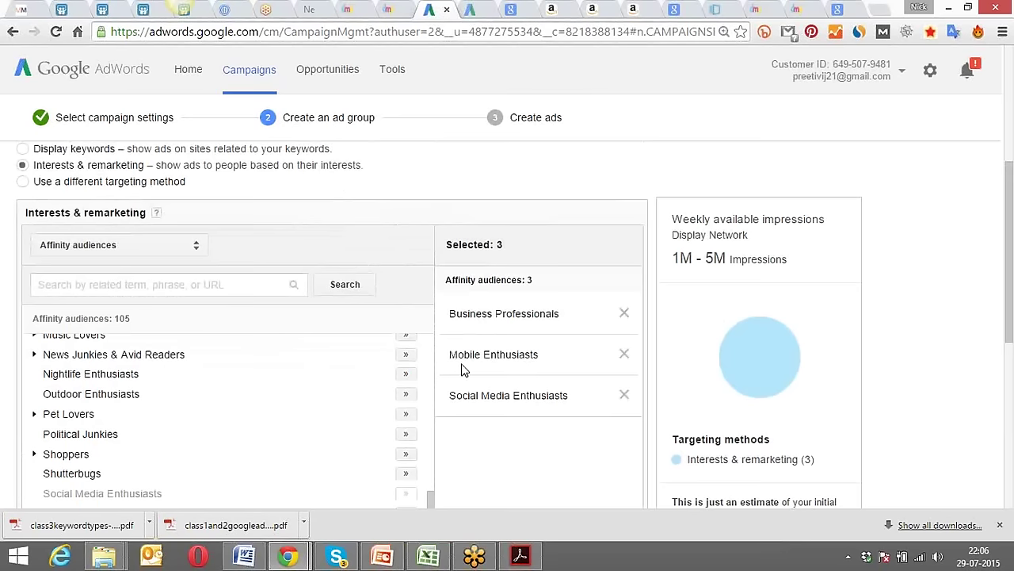
pyautogui.scroll(2, 363, 197)
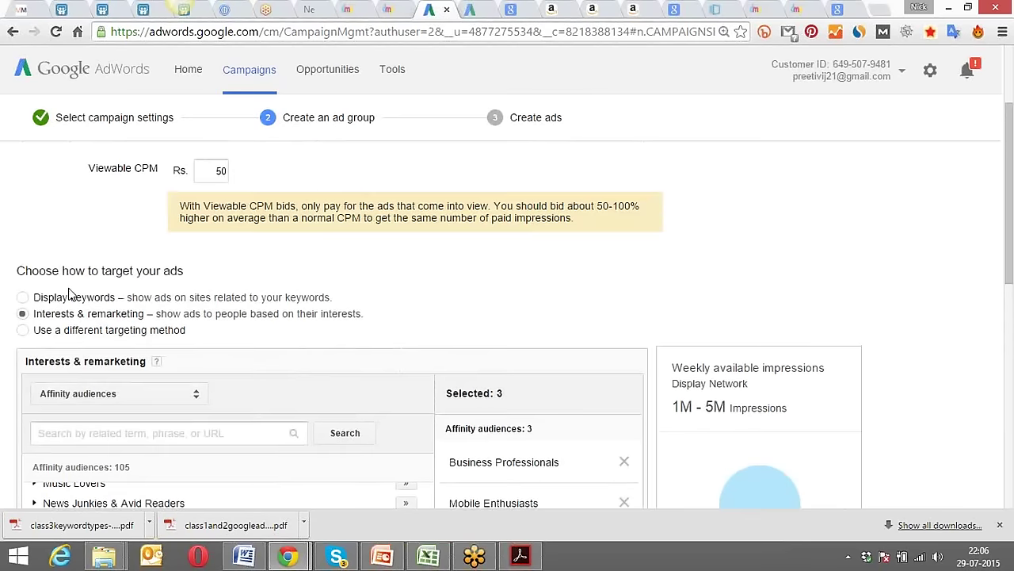
pyautogui.click(62, 302)
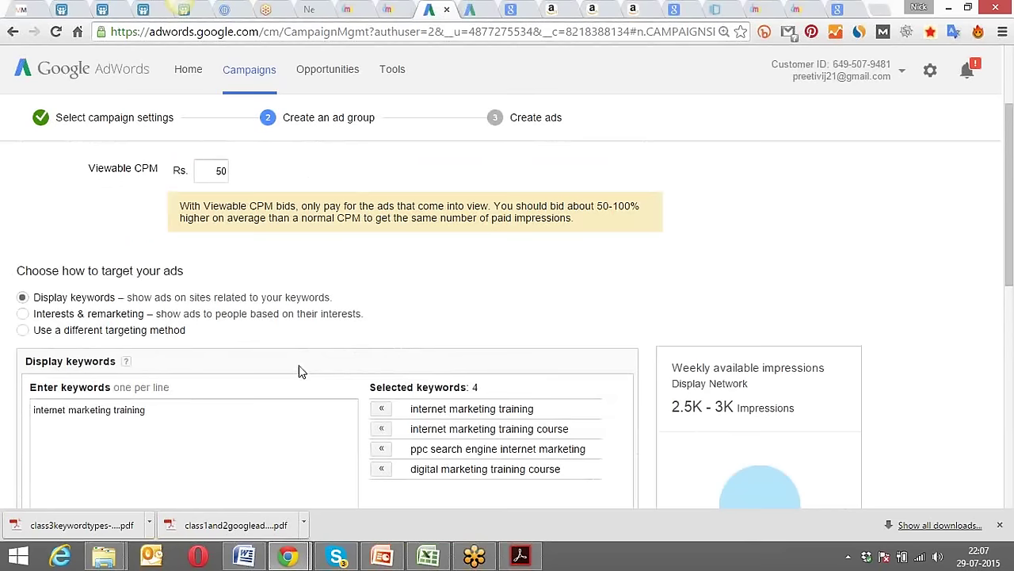
pyautogui.click(22, 313)
pyautogui.scroll(-2, 267, 346)
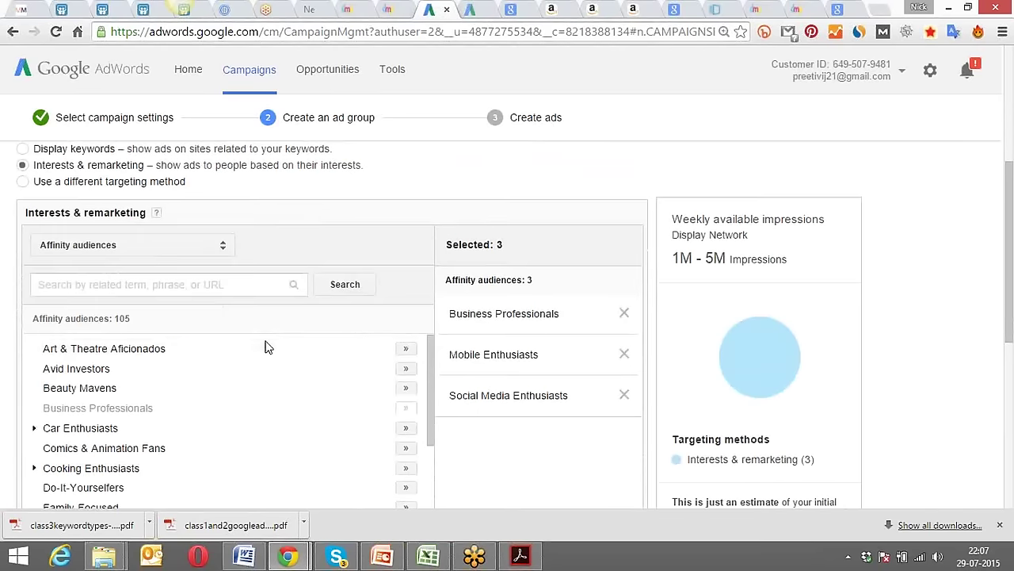
pyautogui.scroll(-1, 267, 347)
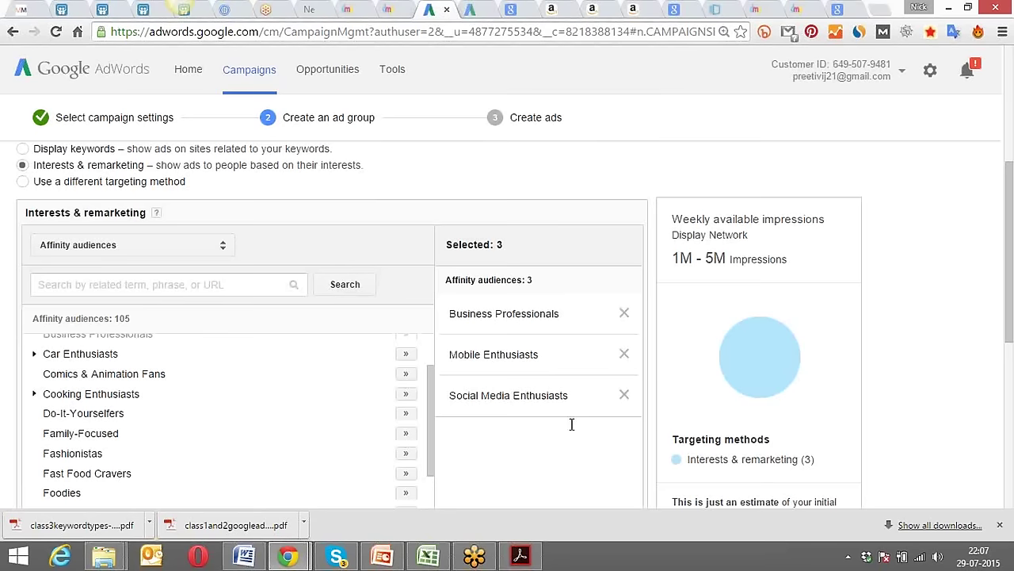
pyautogui.click(99, 151)
pyautogui.click(91, 168)
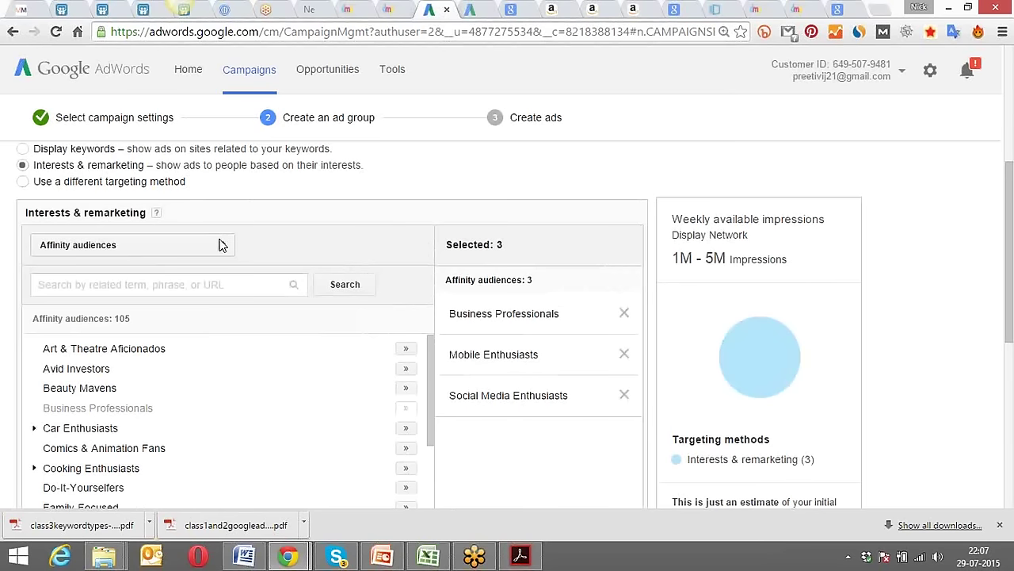
# Switch to In-market audiences and add Exam Preparation & Tutoring from Education.
pyautogui.click(223, 248)
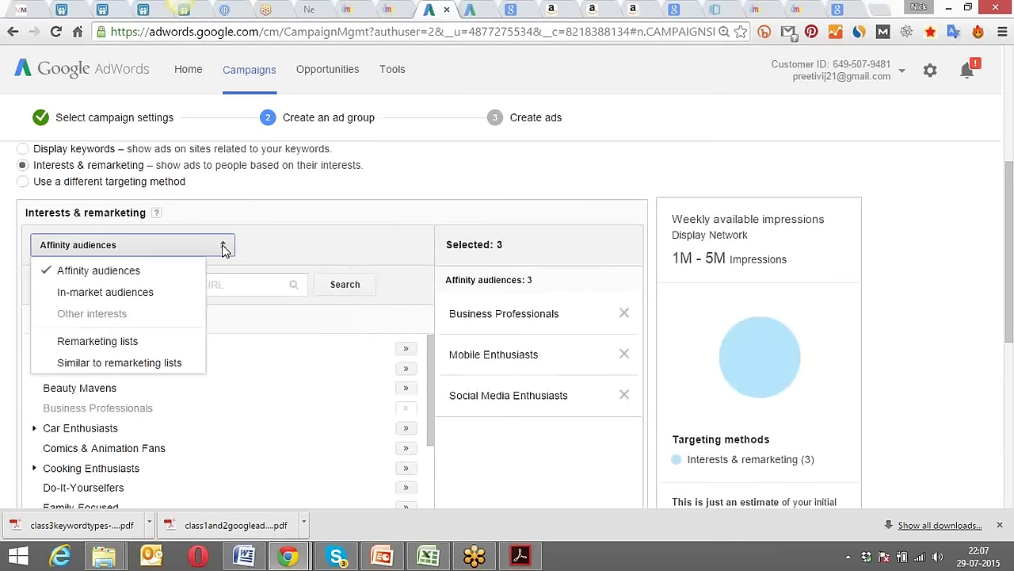
pyautogui.click(105, 293)
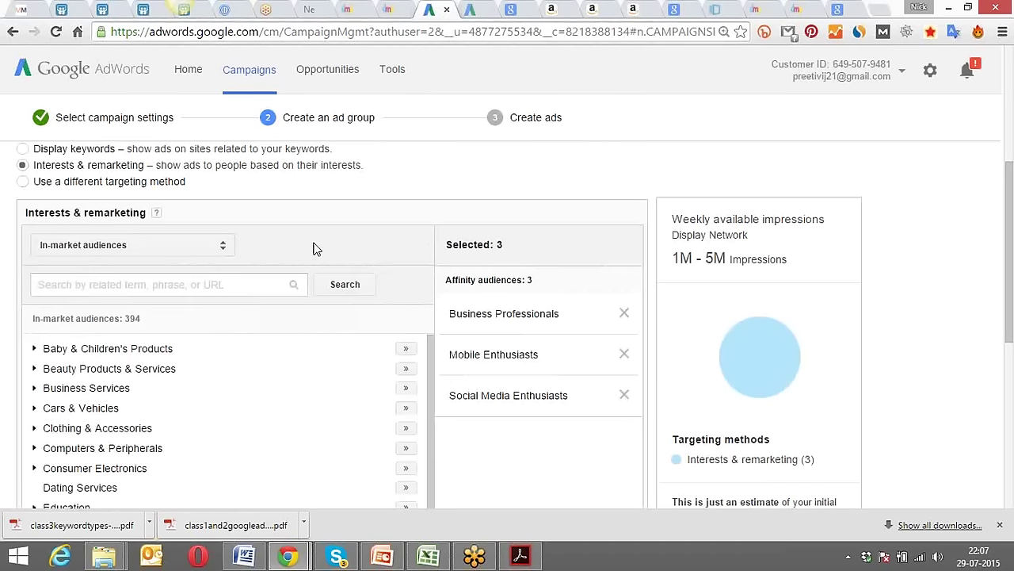
pyautogui.scroll(-1, 335, 243)
pyautogui.scroll(-1, 335, 237)
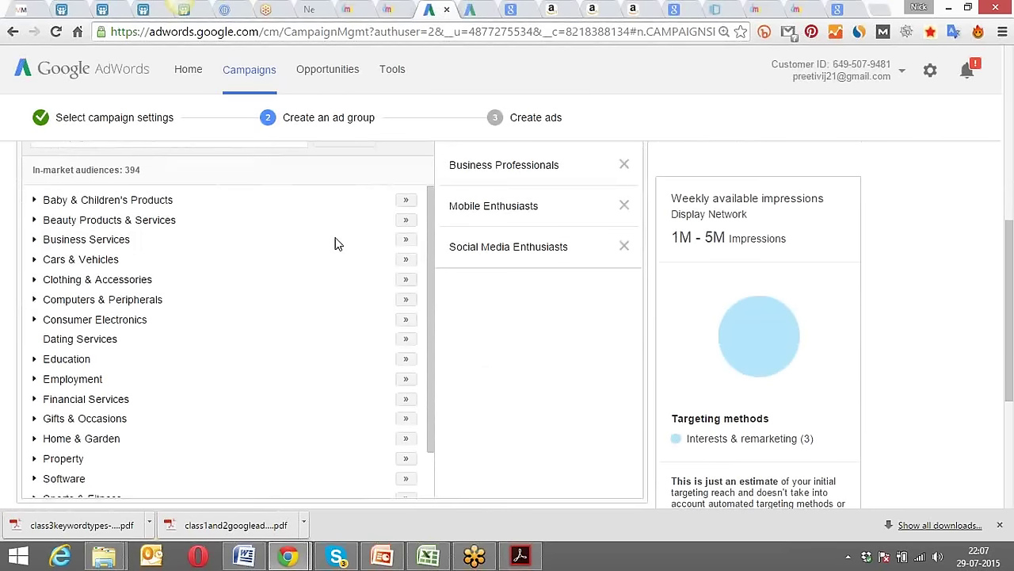
pyautogui.scroll(1, 335, 239)
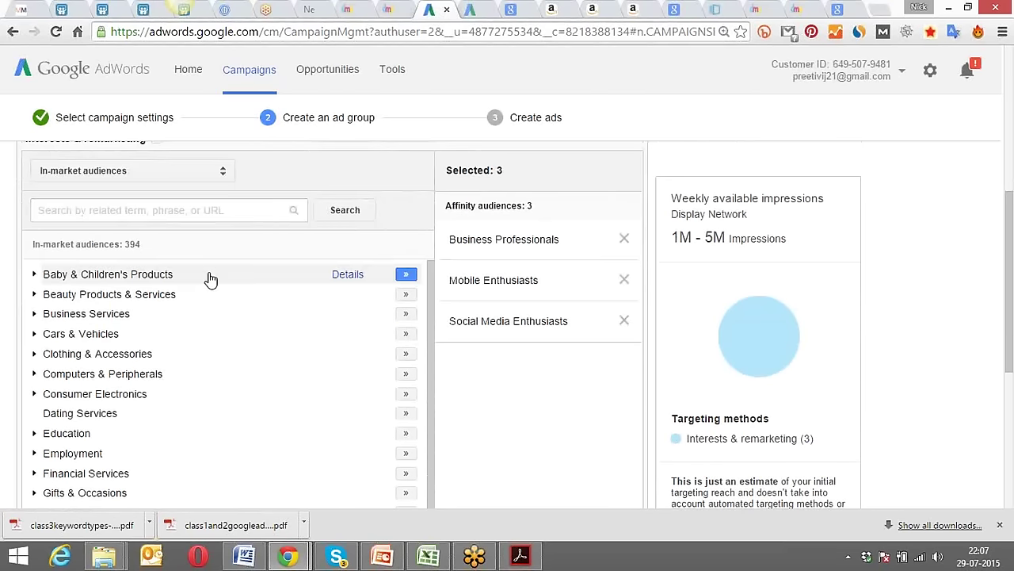
pyautogui.scroll(-1, 217, 282)
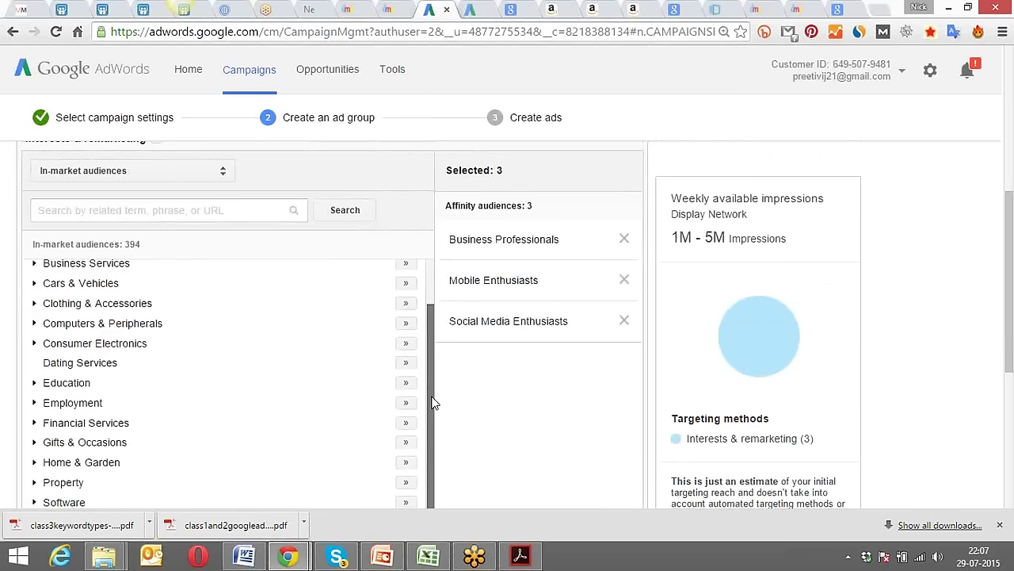
pyautogui.scroll(1, 244, 369)
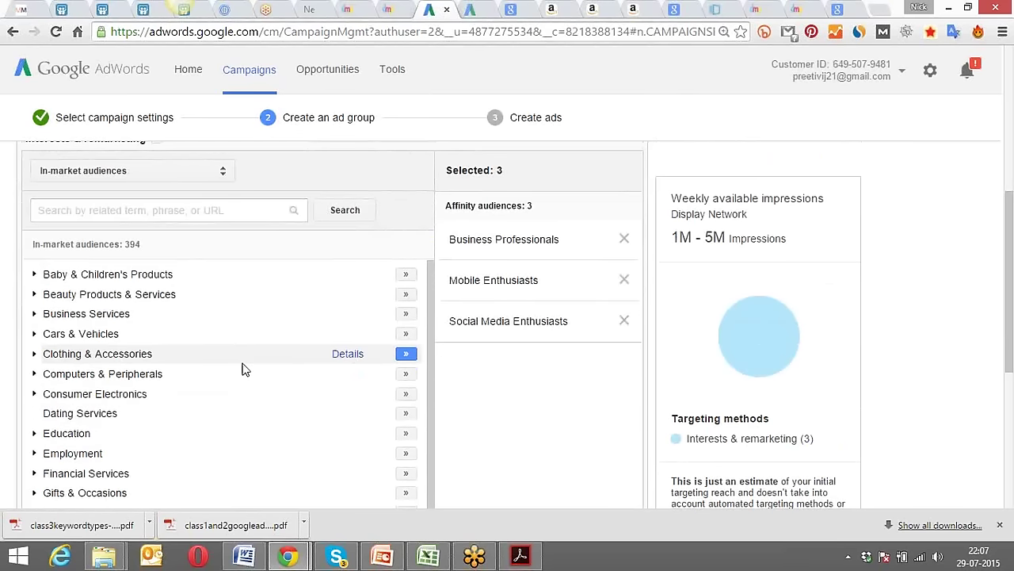
pyautogui.scroll(-1, 181, 401)
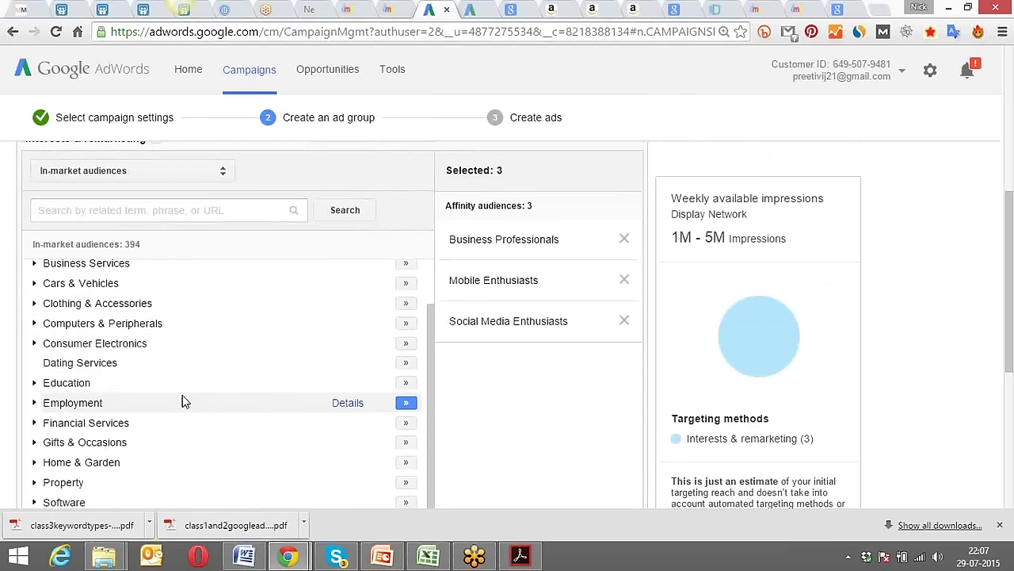
pyautogui.click(168, 391)
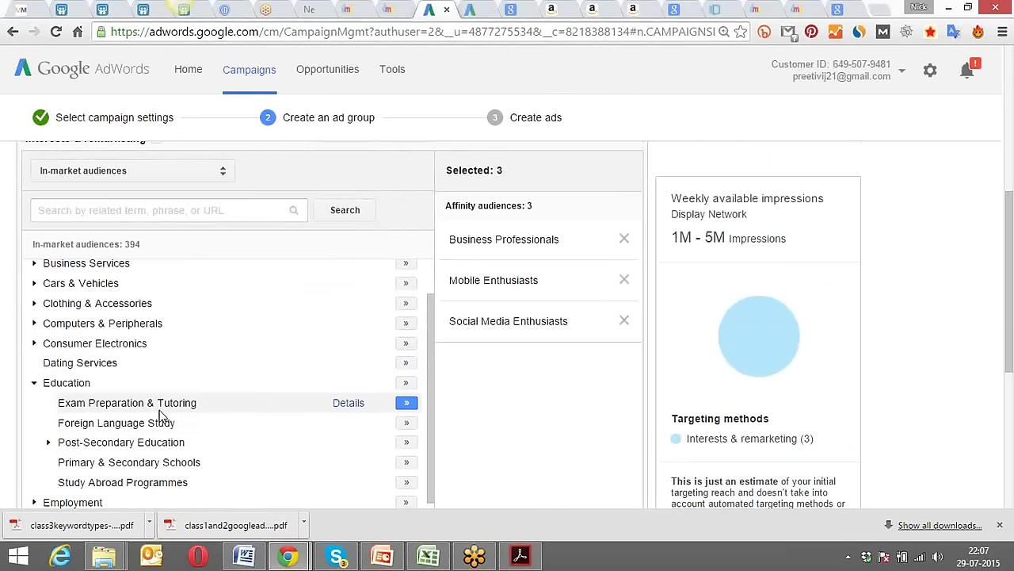
pyautogui.click(404, 404)
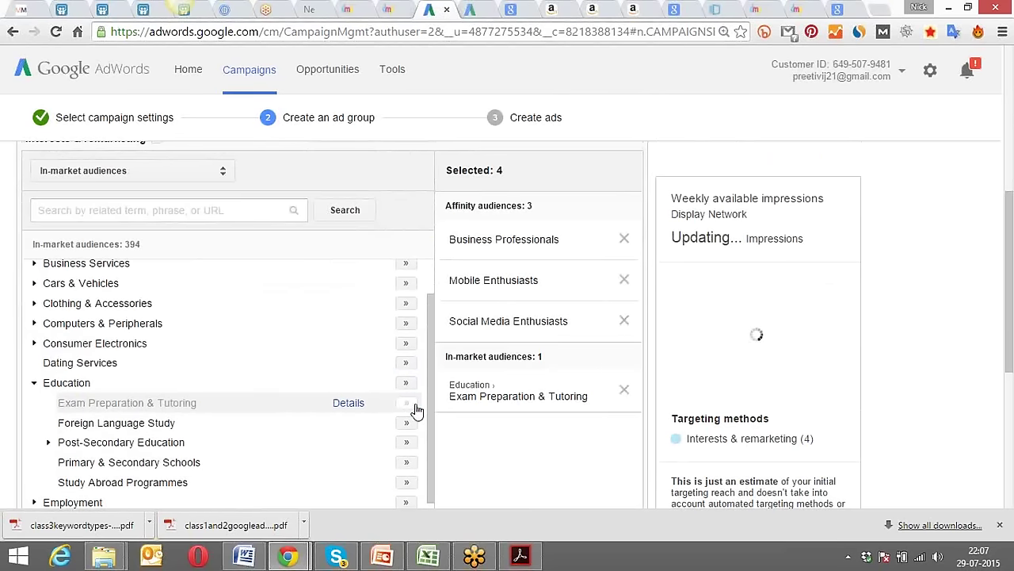
pyautogui.moveTo(428, 355); pyautogui.dragTo(426, 464)
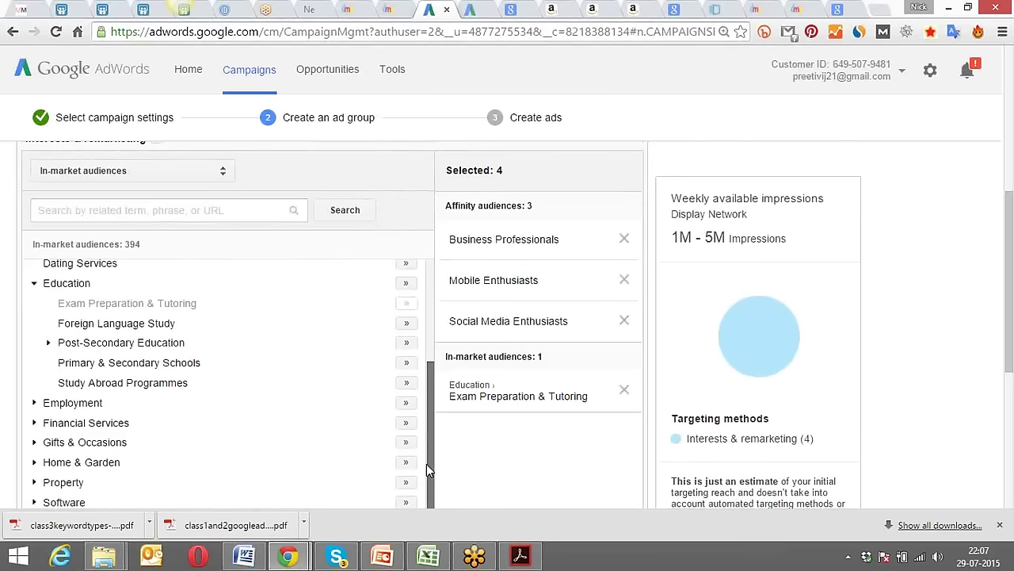
# Add the Sales & Marketing Jobs in-market audience from the Employment category.
pyautogui.scroll(2, 238, 430)
pyautogui.scroll(3, 237, 431)
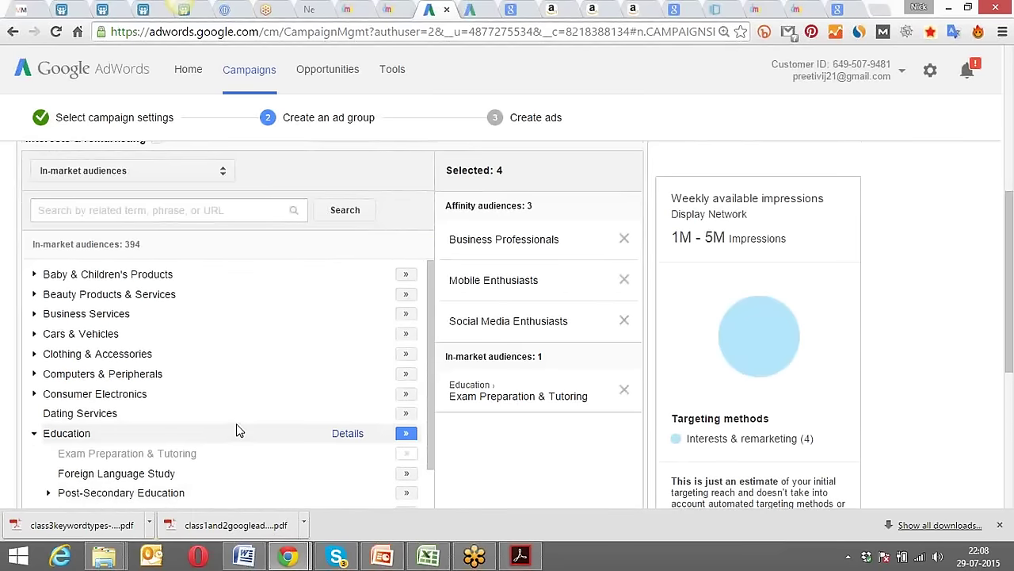
pyautogui.scroll(-5, 320, 296)
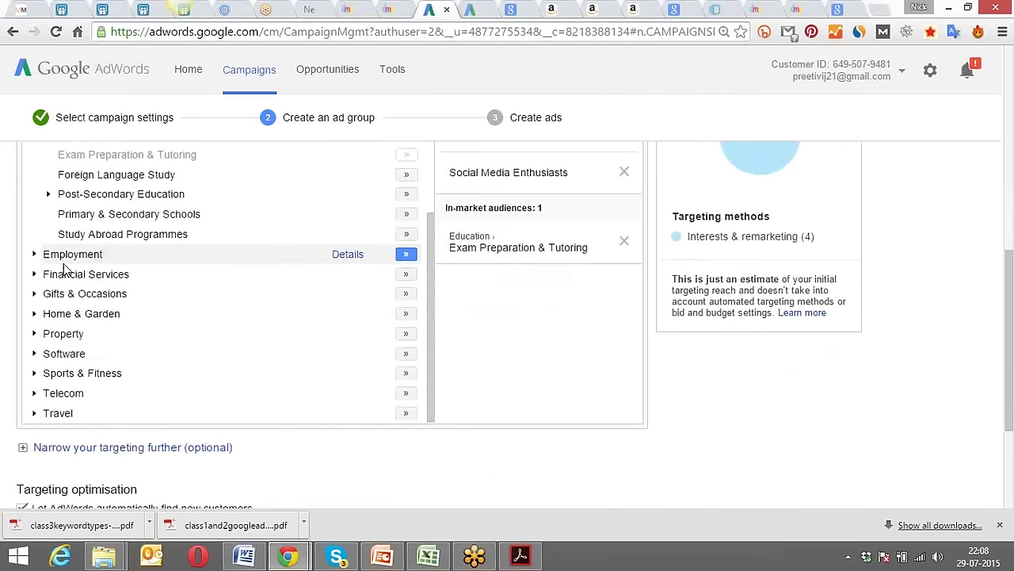
pyautogui.click(34, 254)
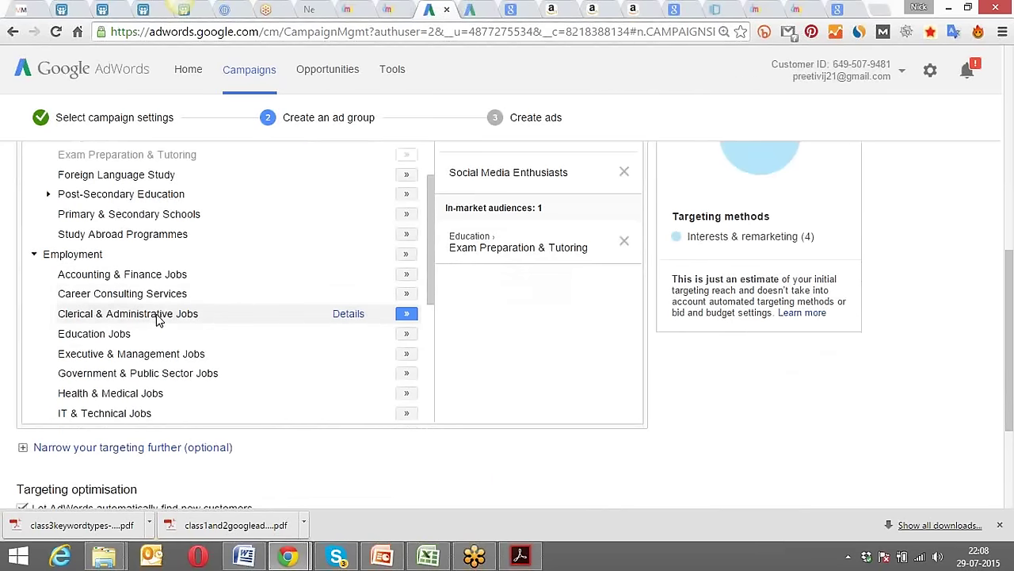
pyautogui.scroll(-1, 157, 319)
pyautogui.scroll(-1, 157, 321)
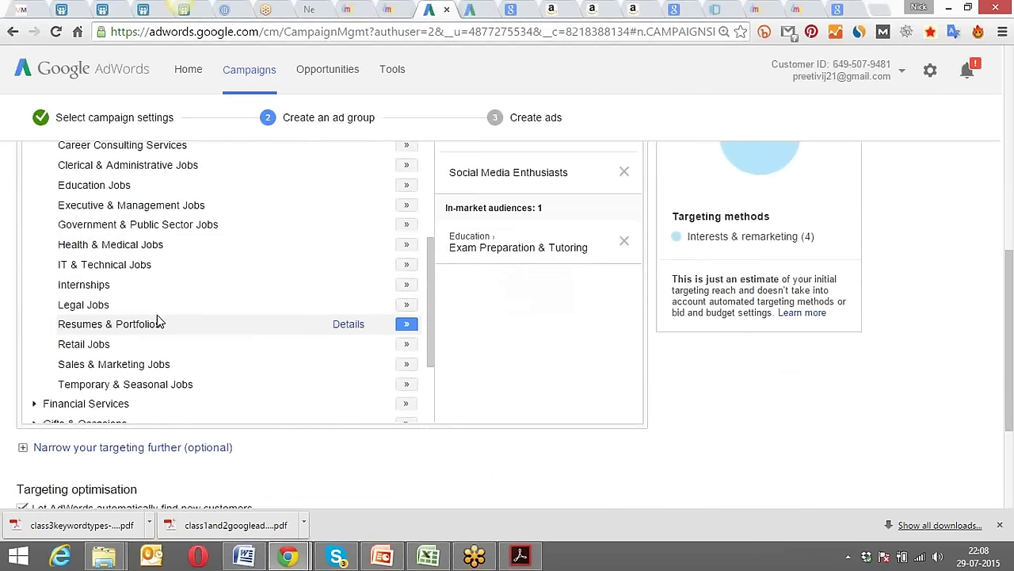
pyautogui.click(406, 364)
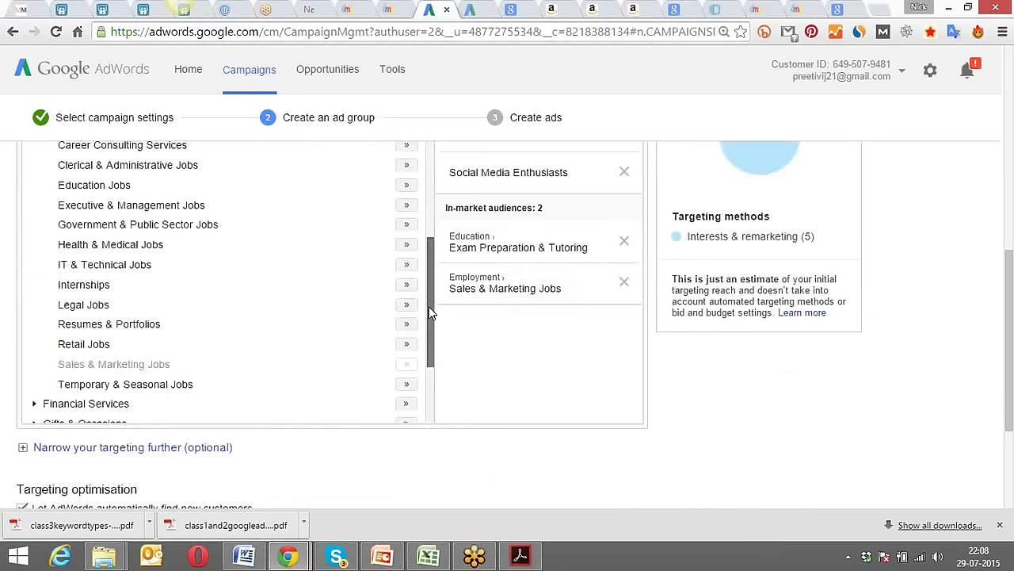
pyautogui.moveTo(428, 303); pyautogui.dragTo(429, 357)
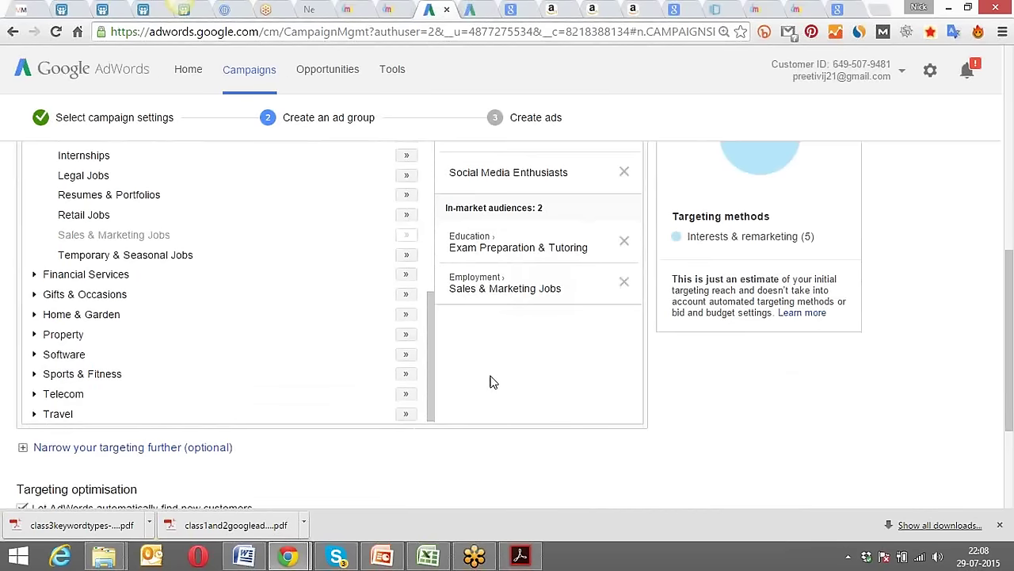
pyautogui.scroll(4, 490, 382)
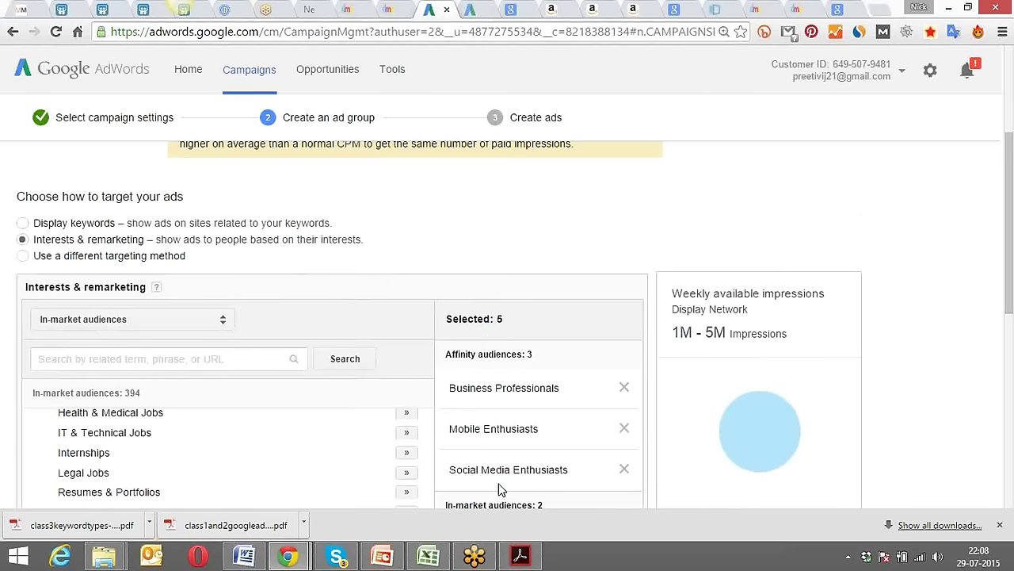
pyautogui.scroll(-1, 496, 449)
pyautogui.scroll(2, 495, 449)
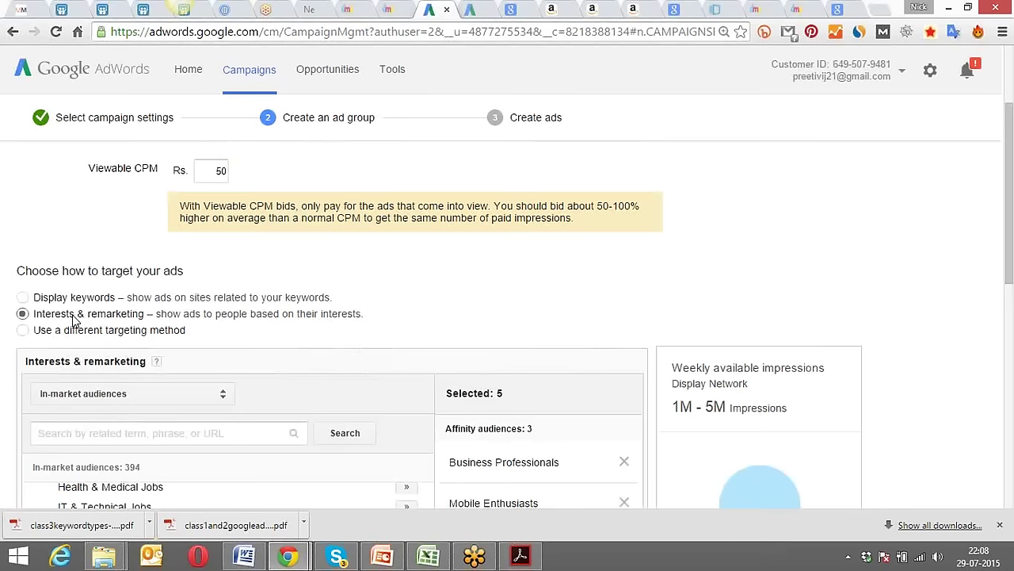
pyautogui.click(198, 400)
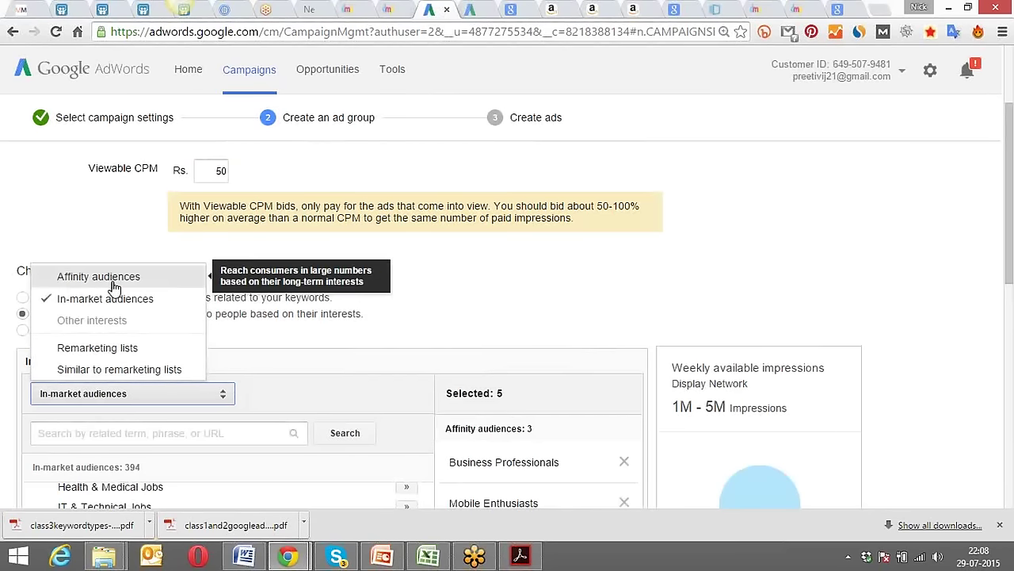
pyautogui.click(432, 275)
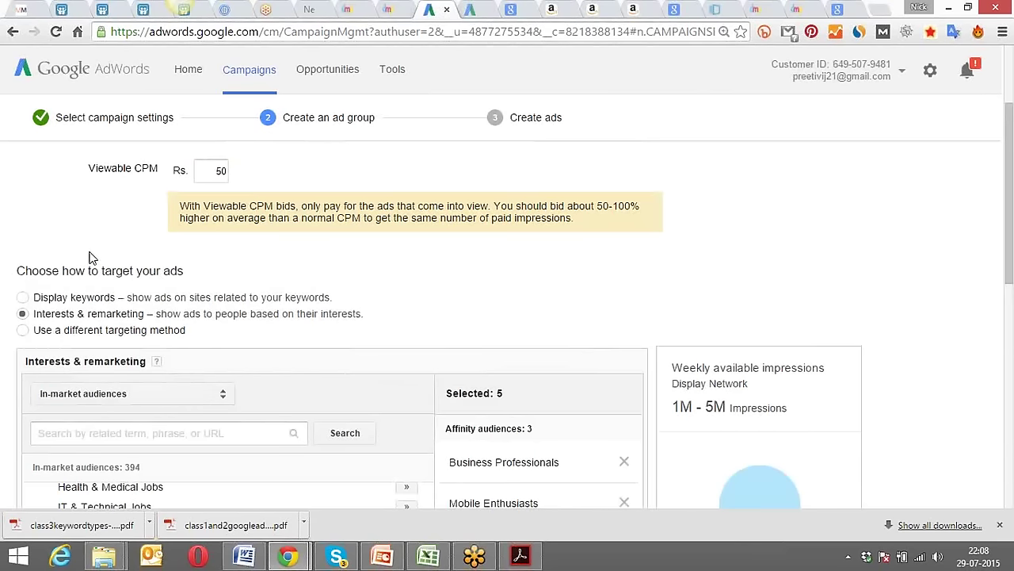
pyautogui.scroll(-1, 90, 254)
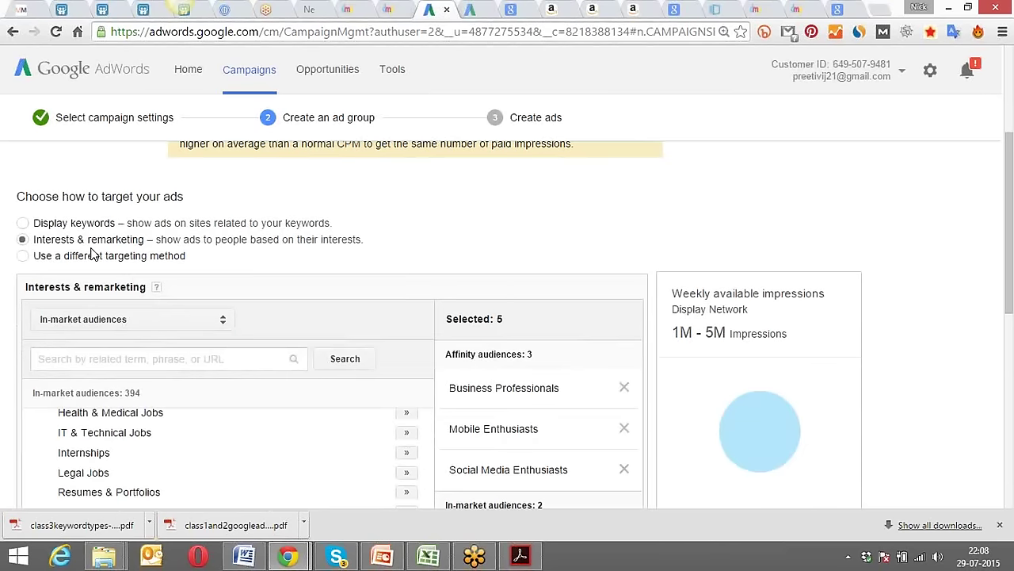
# Switch the ad group to a different targeting method: Topics.
pyautogui.click(23, 256)
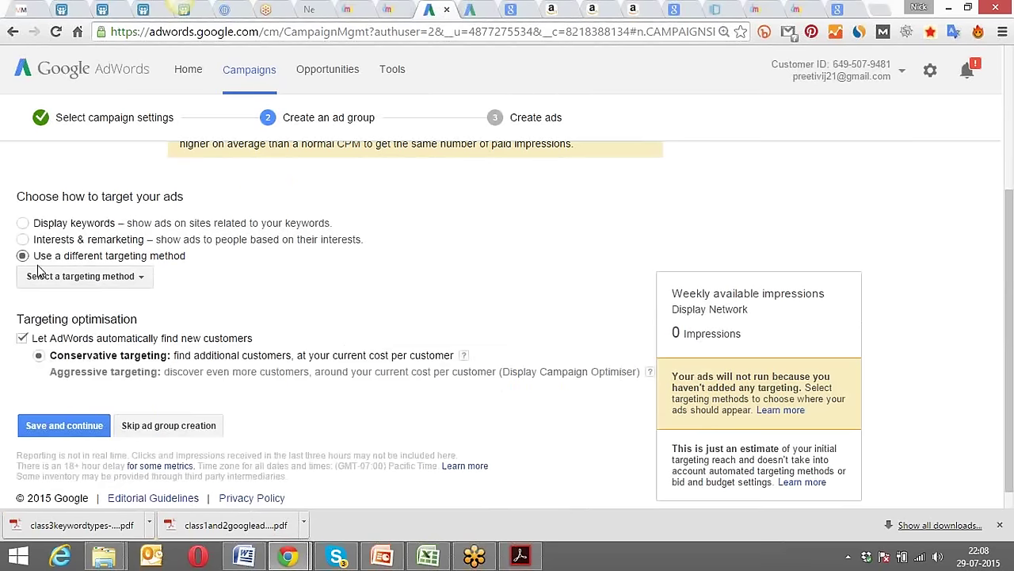
pyautogui.click(113, 282)
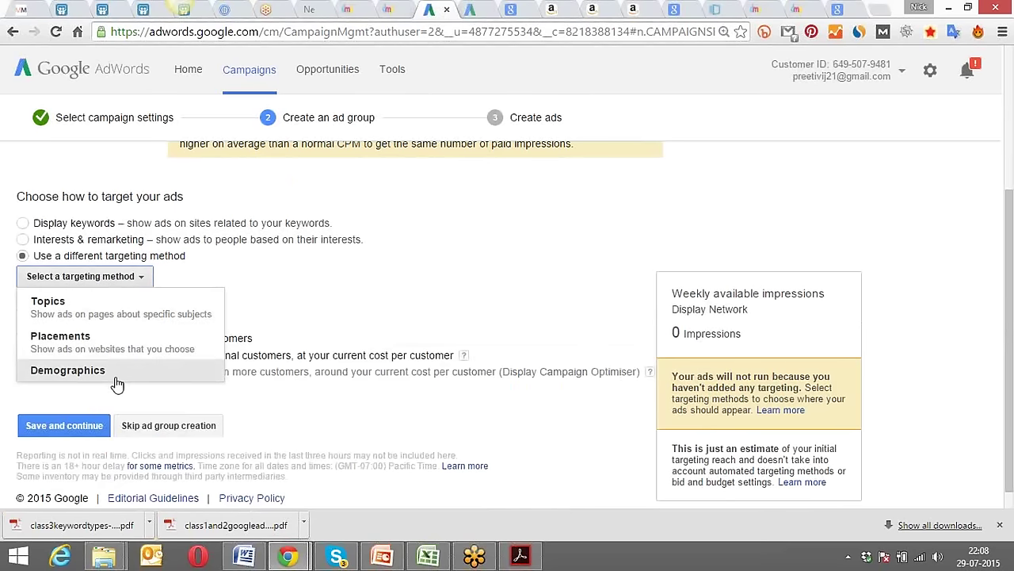
pyautogui.click(111, 312)
pyautogui.scroll(-2, 199, 293)
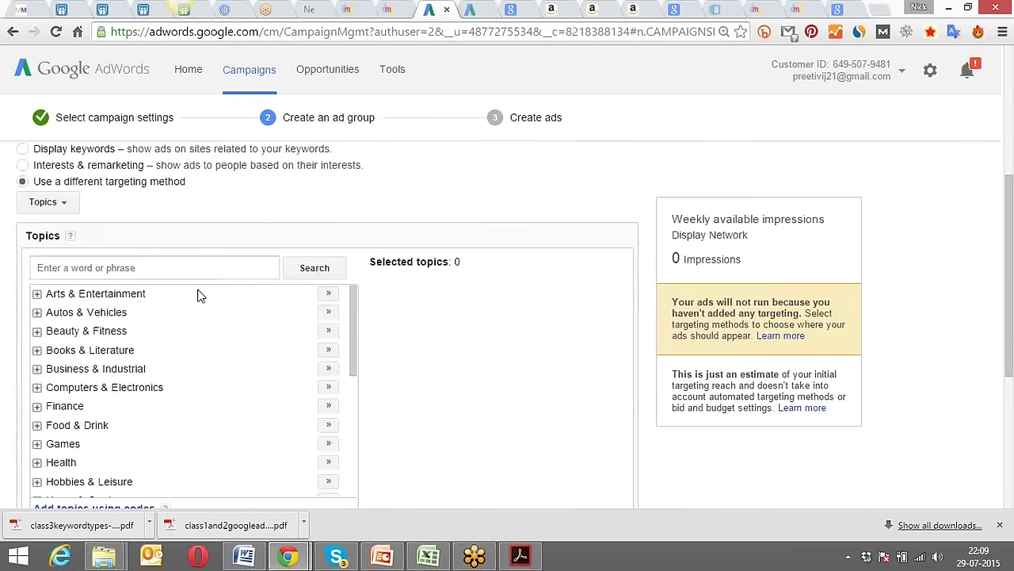
pyautogui.scroll(-4, 420, 337)
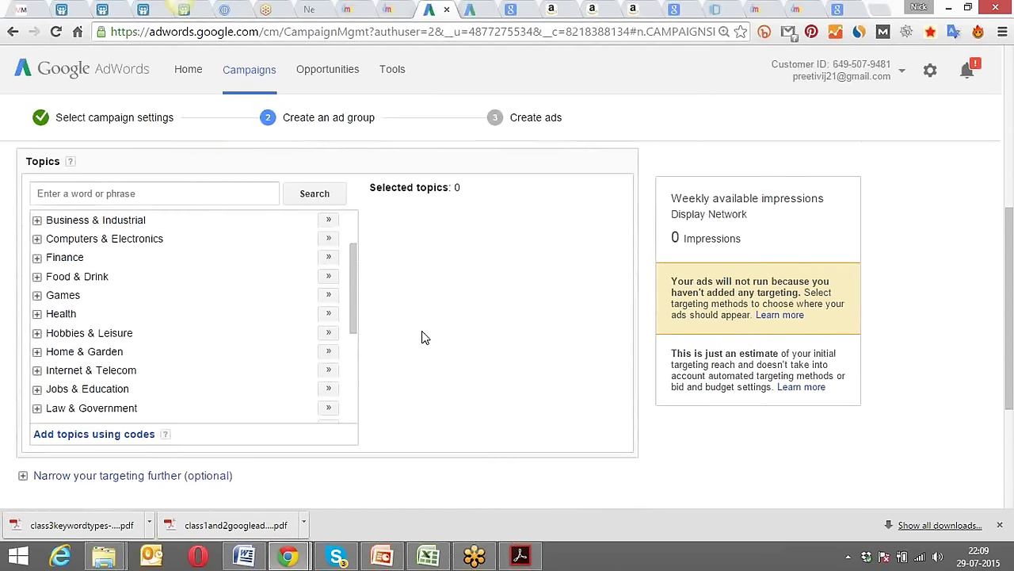
pyautogui.scroll(1, 354, 236)
pyautogui.moveTo(354, 237); pyautogui.dragTo(356, 215)
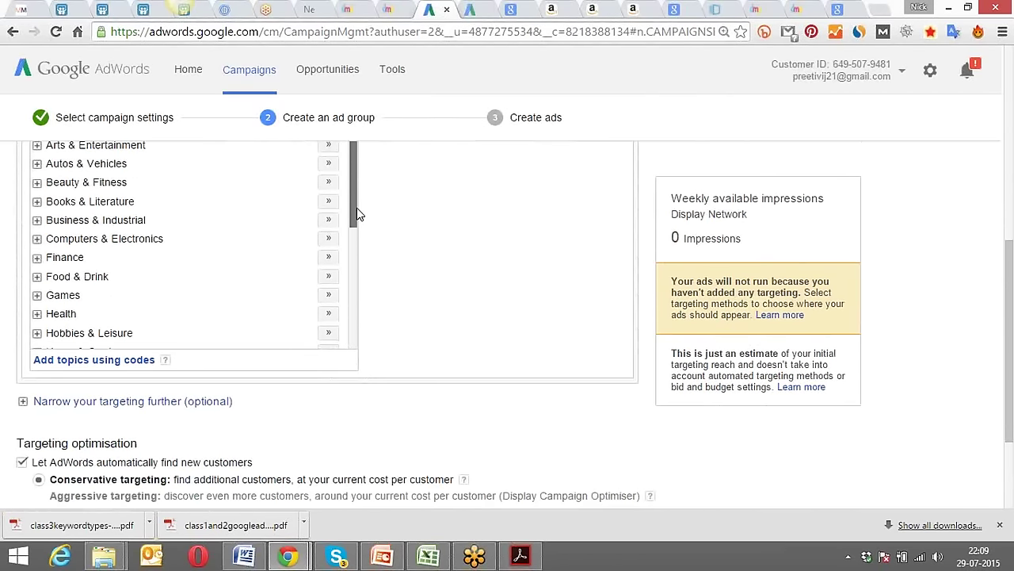
pyautogui.scroll(1, 446, 245)
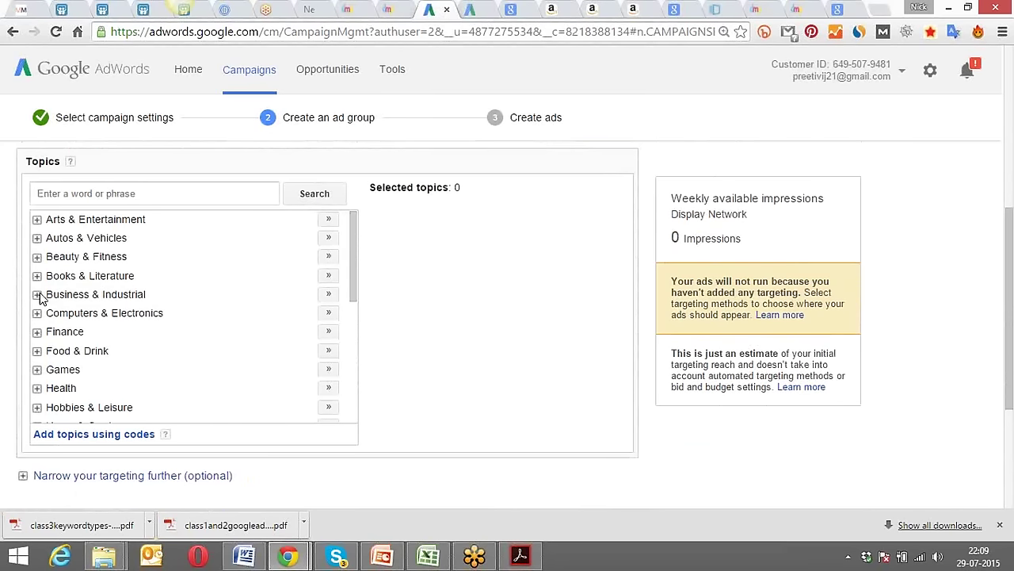
# Add Business & Industrial and Internet & Telecom to the selected topics.
pyautogui.click(328, 294)
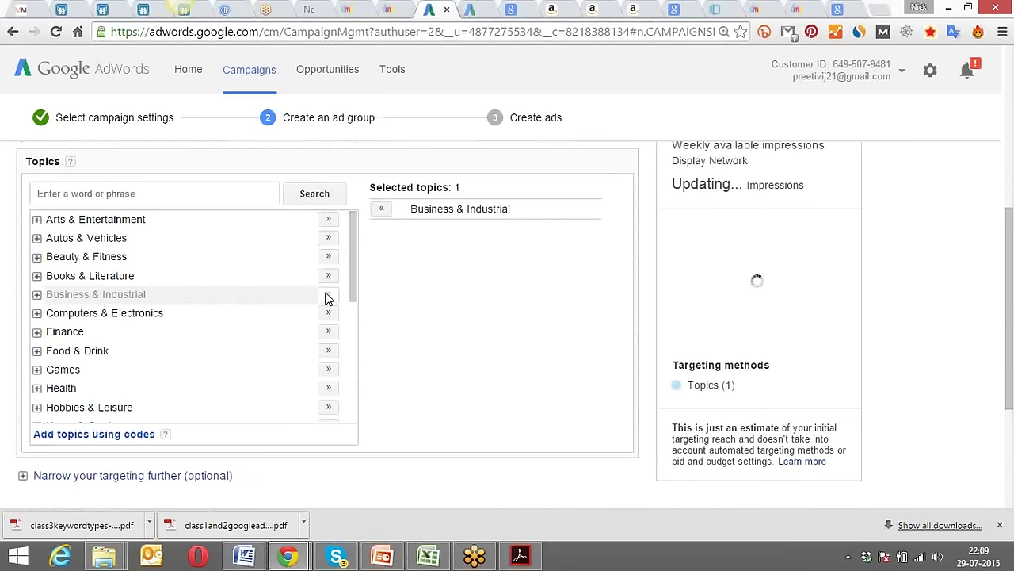
pyautogui.moveTo(351, 279)
pyautogui.mouseDown()
pyautogui.moveTo(343, 319)
pyautogui.moveTo(356, 407)
pyautogui.mouseUp()
pyautogui.click(328, 326)
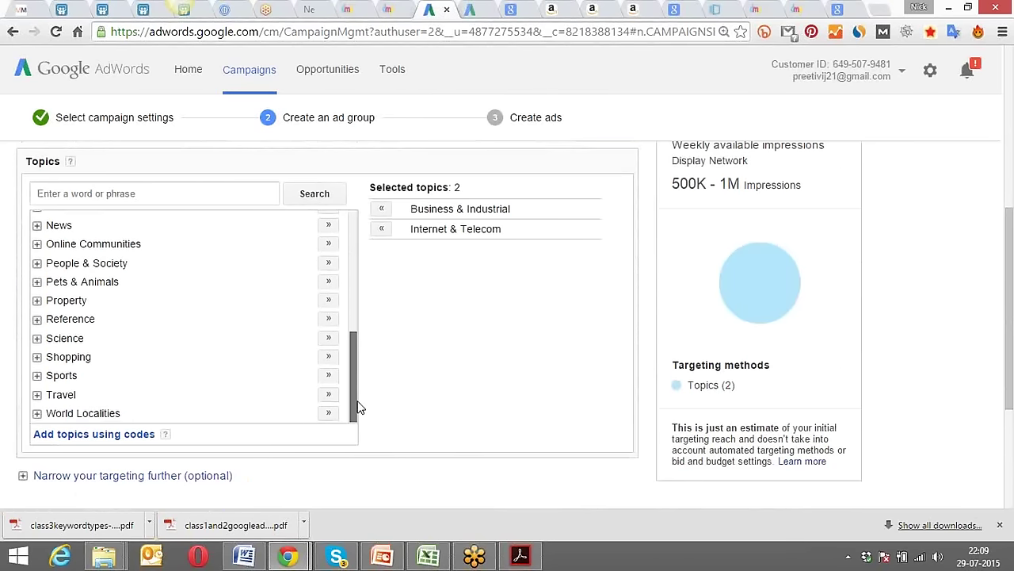
pyautogui.scroll(3, 431, 366)
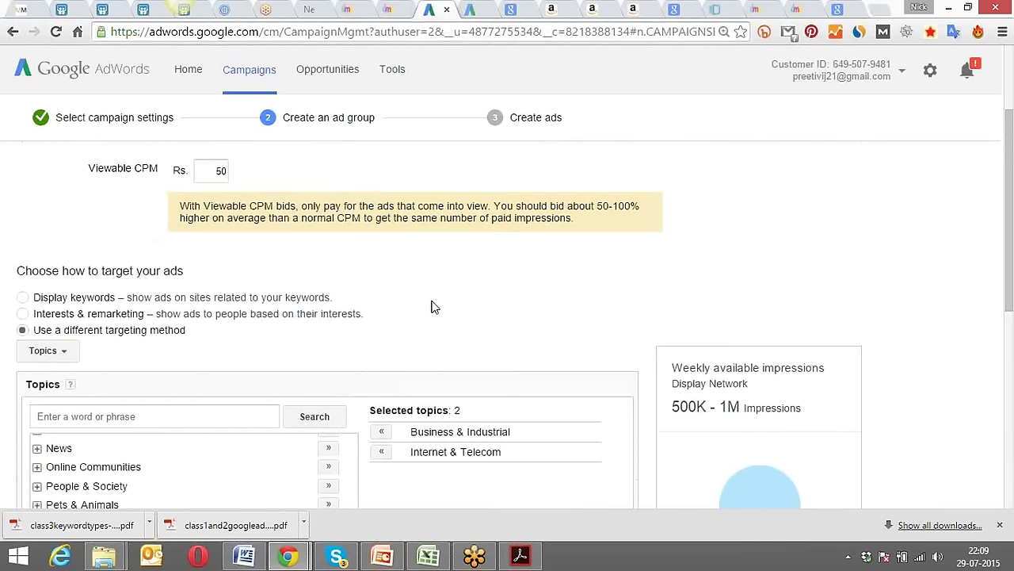
# Review Display keywords and Interests & remarketing, then set the targeting method to Placements.
pyautogui.click(22, 298)
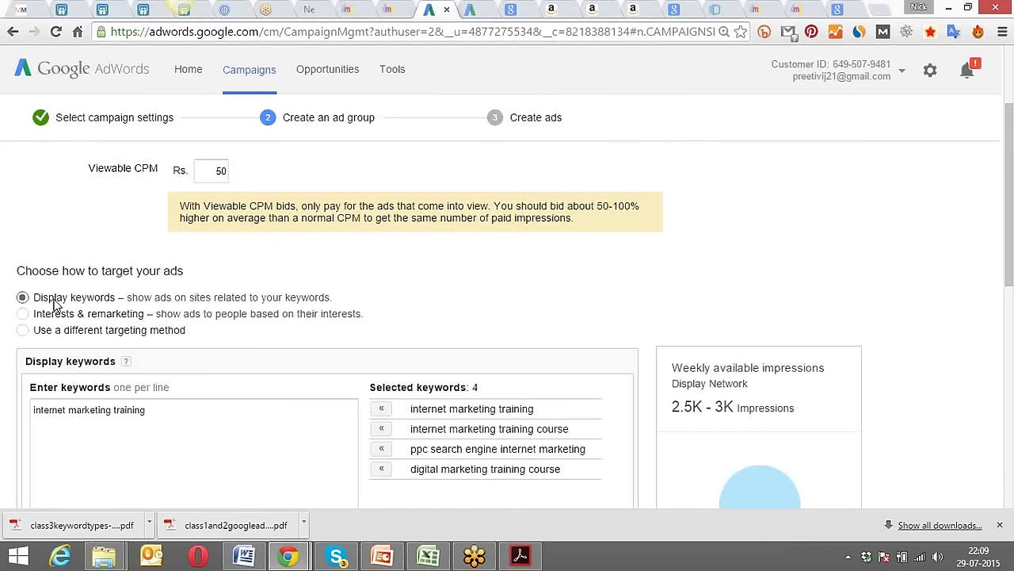
pyautogui.click(77, 315)
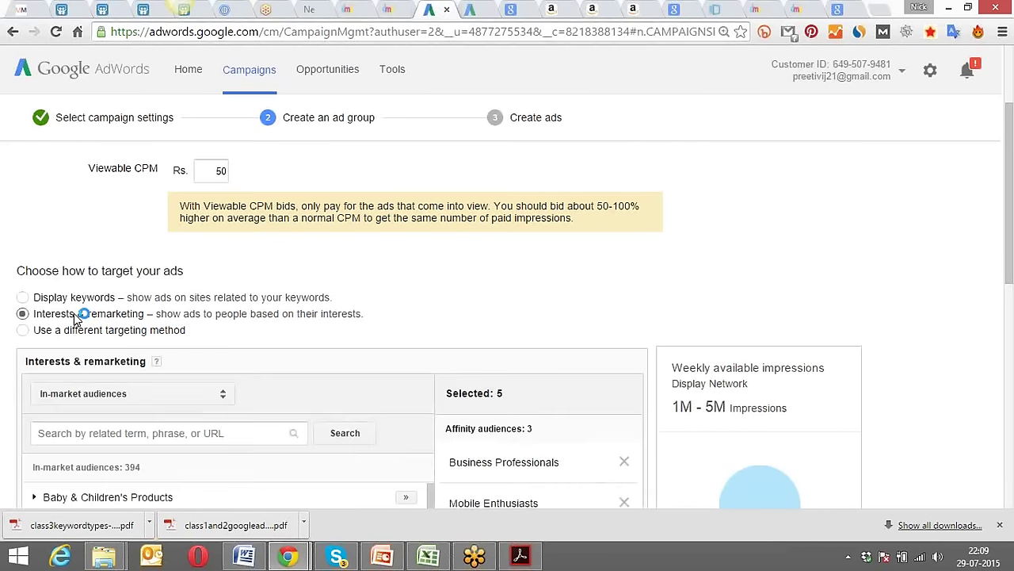
pyautogui.click(123, 399)
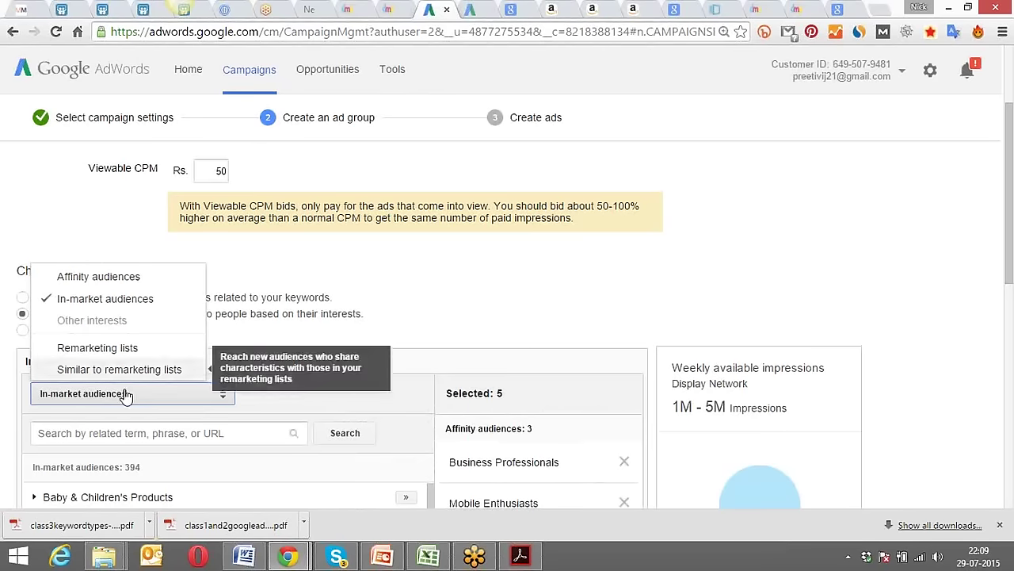
pyautogui.click(436, 294)
pyautogui.click(56, 330)
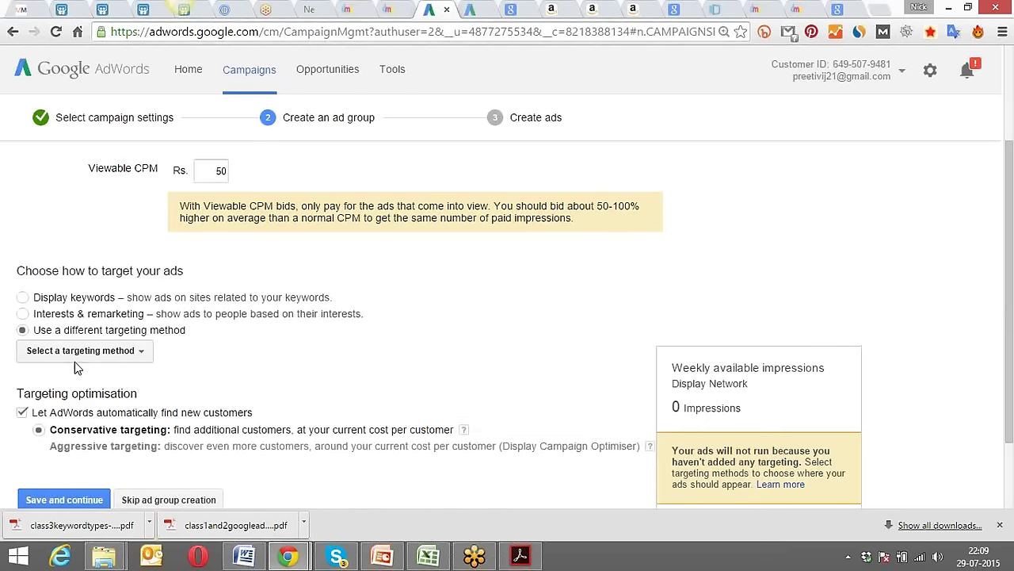
pyautogui.click(100, 357)
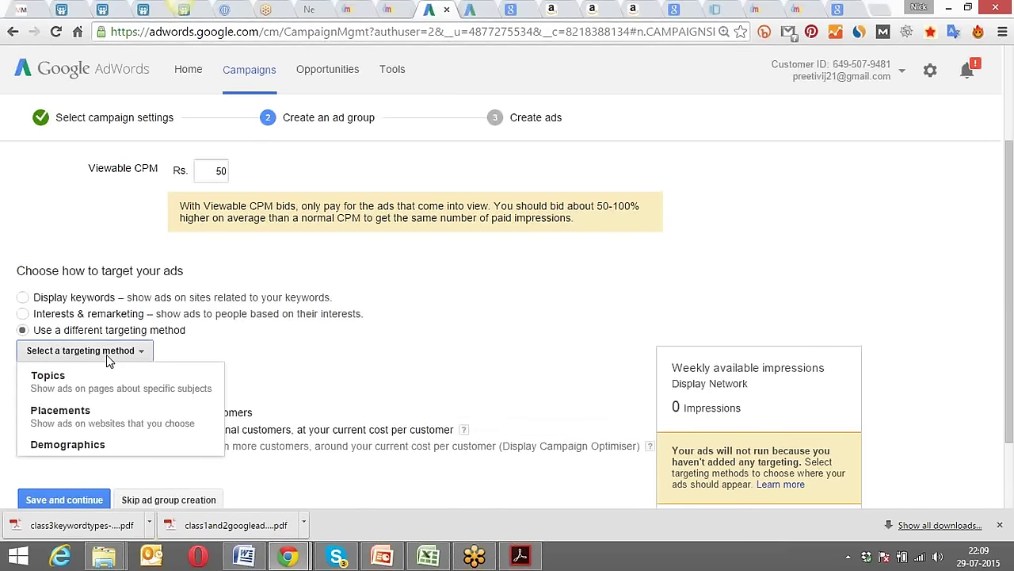
pyautogui.click(97, 417)
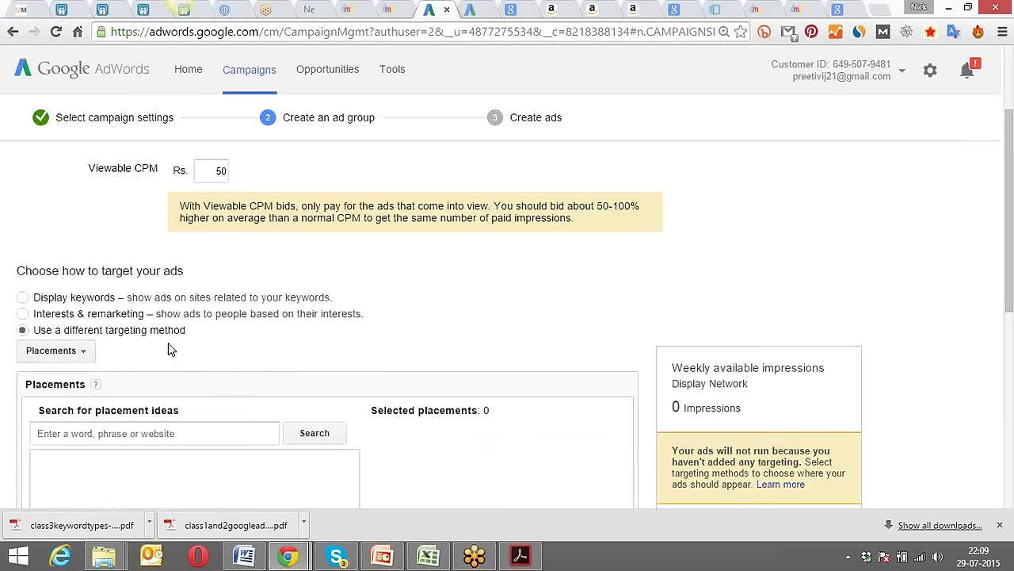
# Search 'naukri' and add naukri.com, naukrihub.com, sarkari-naukri.in and jobisjob.co.in as placements.
pyautogui.scroll(-2, 331, 340)
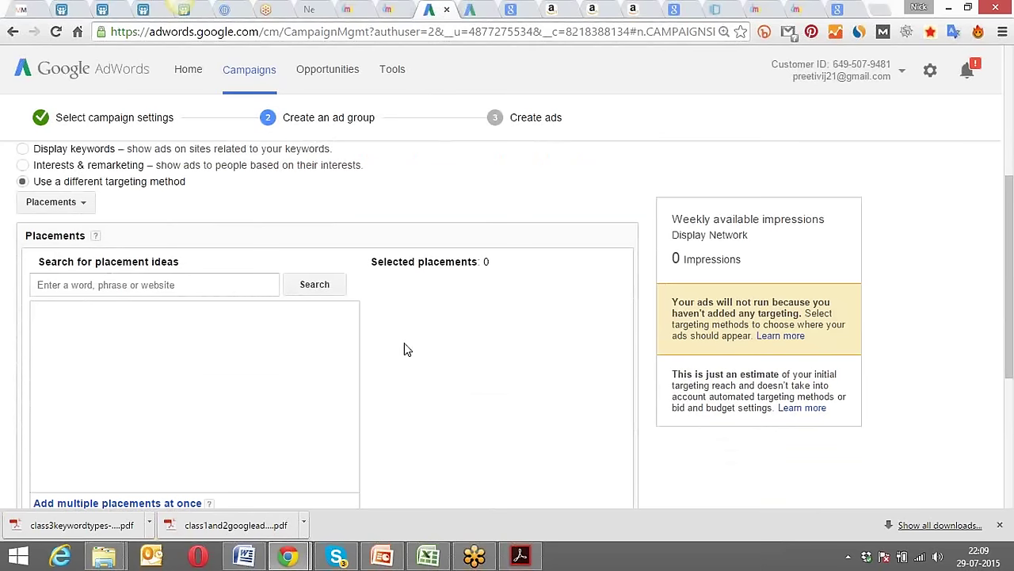
pyautogui.click(201, 281)
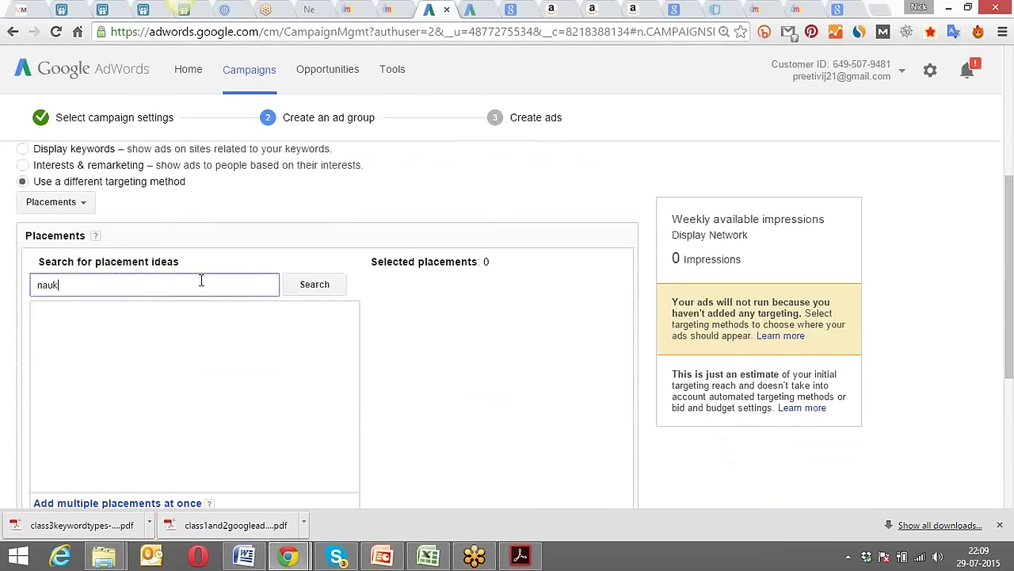
pyautogui.press('Return')
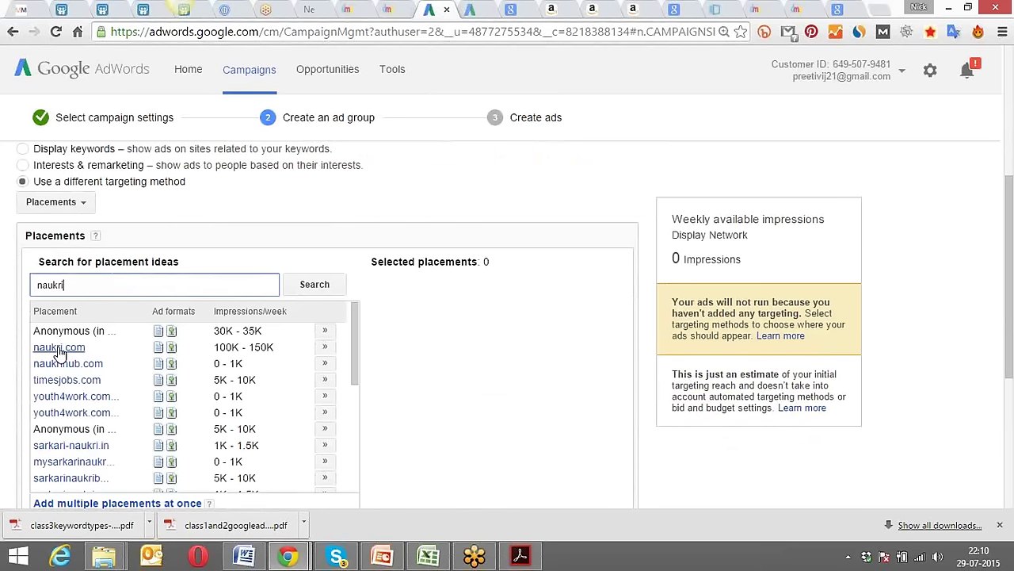
pyautogui.click(324, 349)
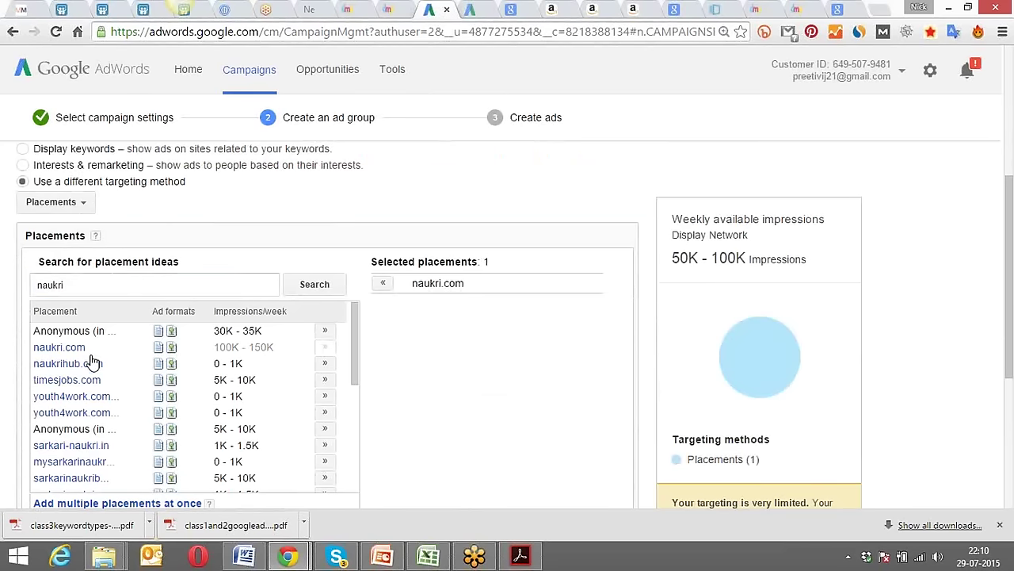
pyautogui.click(325, 364)
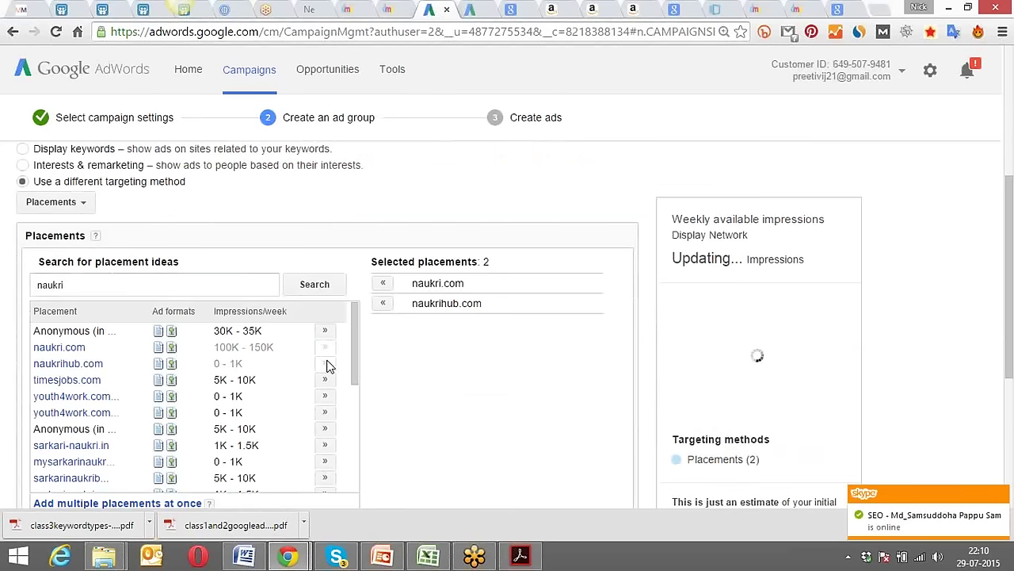
pyautogui.click(325, 445)
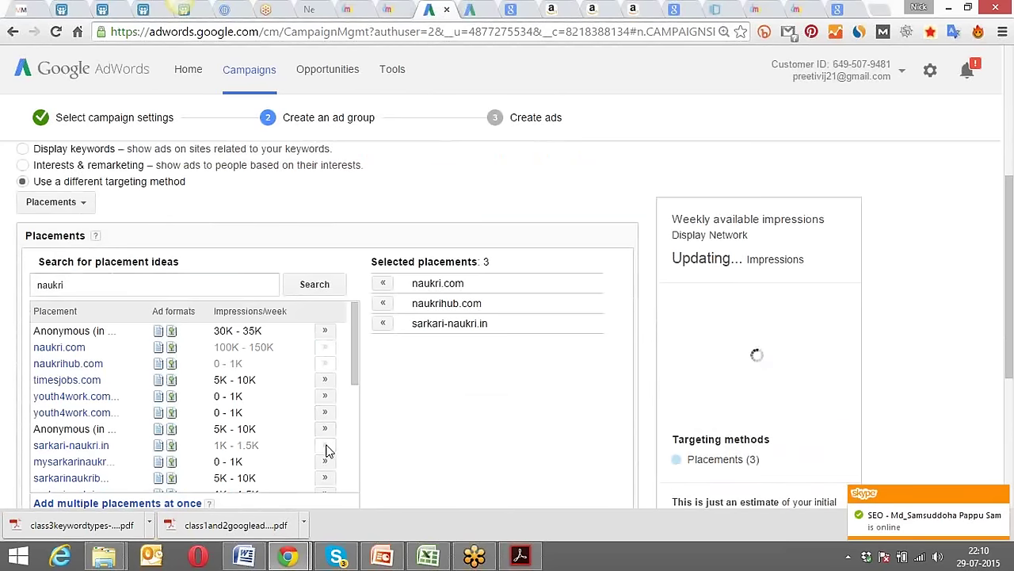
pyautogui.moveTo(352, 363); pyautogui.dragTo(347, 446)
pyautogui.click(330, 402)
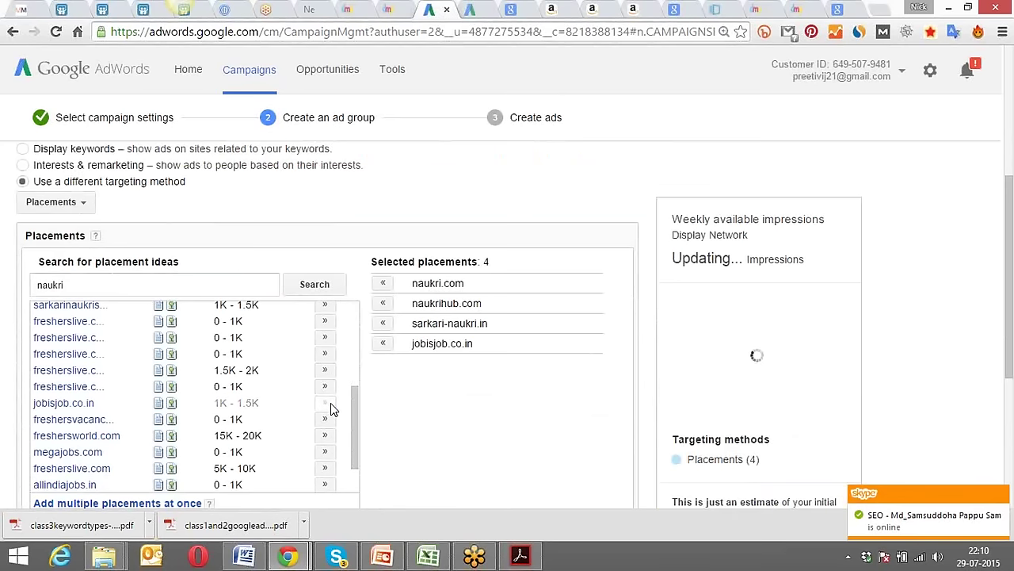
pyautogui.moveTo(357, 428); pyautogui.dragTo(357, 454)
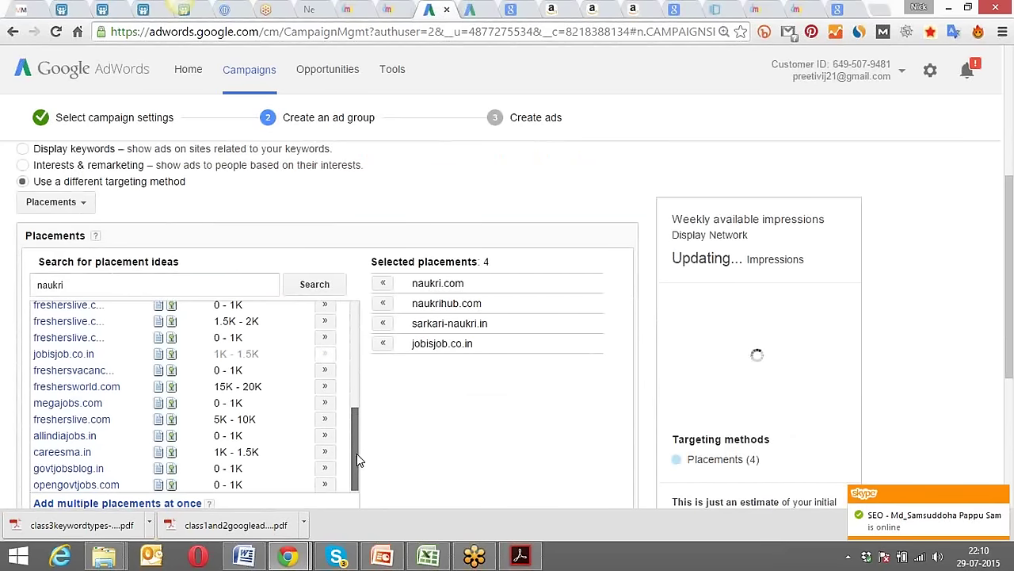
pyautogui.moveTo(76, 287); pyautogui.dragTo(13, 297)
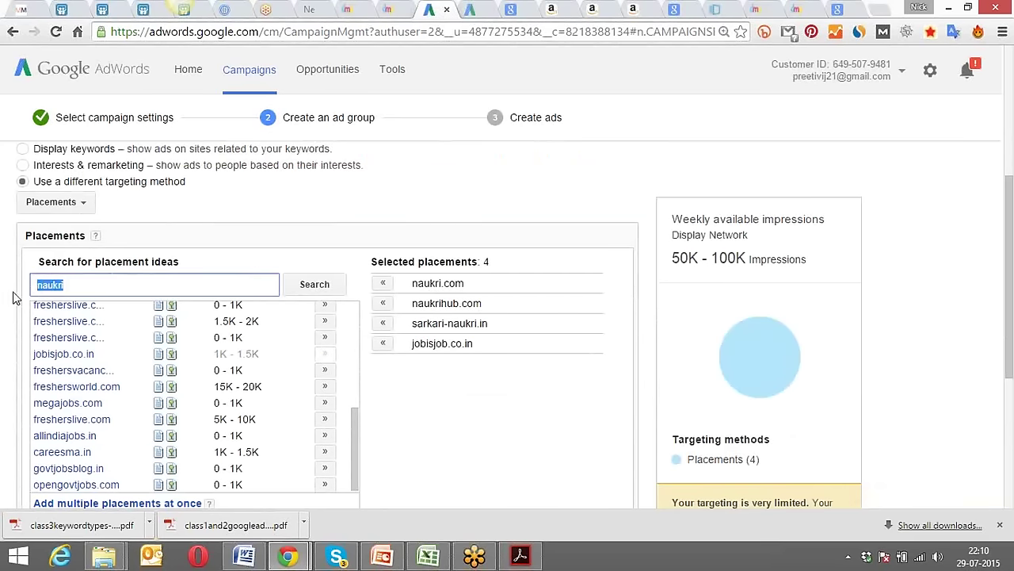
# Search 'flipkart', add flipkart.com and pricedekho.com, then remove both again.
pyautogui.write('flipkart')
pyautogui.press('Return')
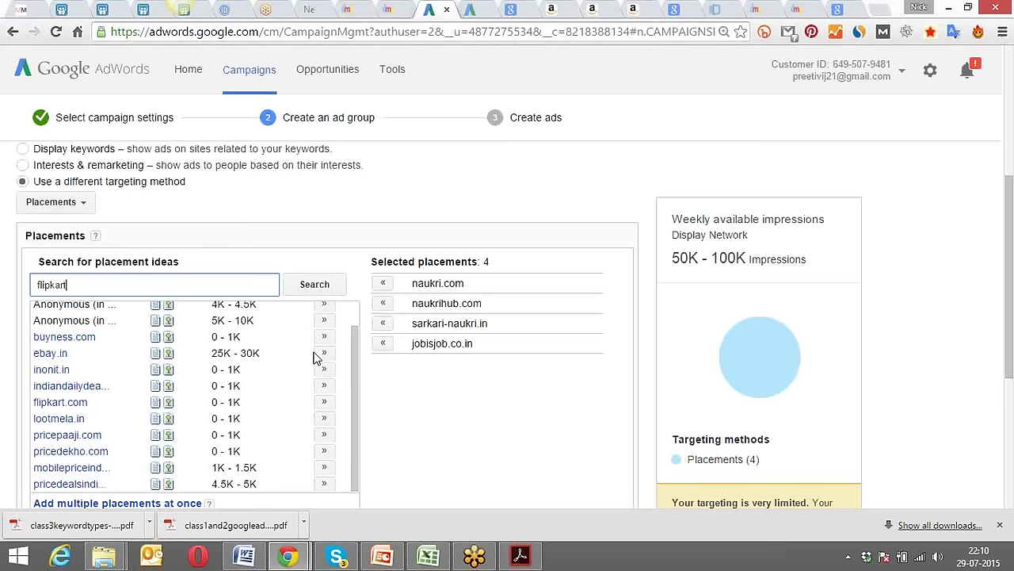
pyautogui.click(324, 402)
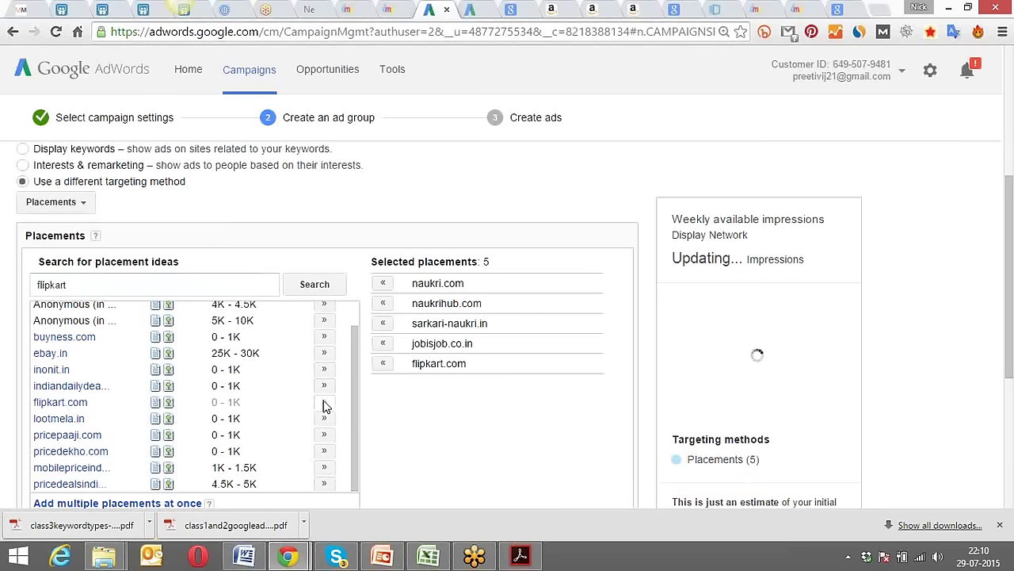
pyautogui.click(325, 452)
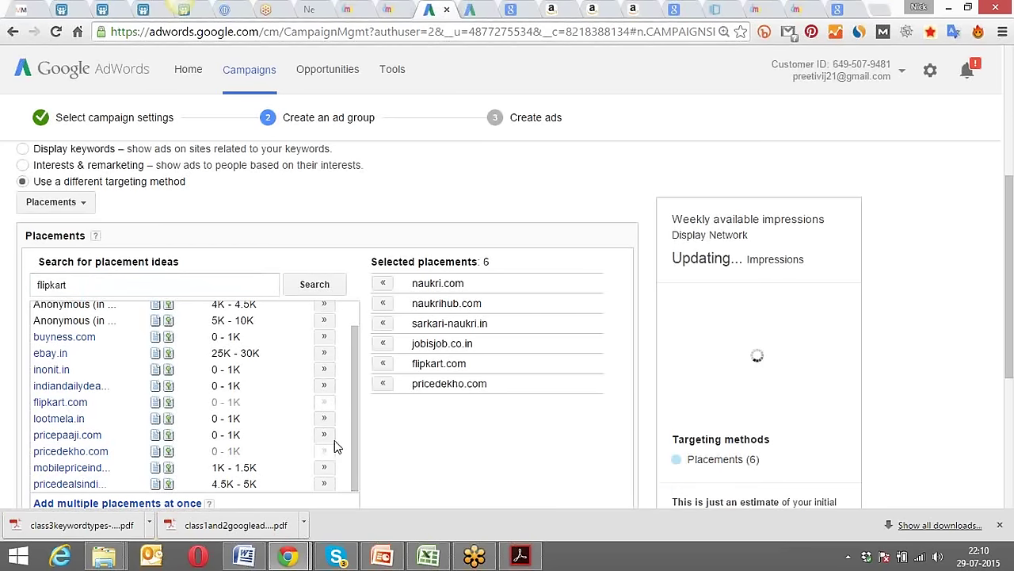
pyautogui.click(384, 365)
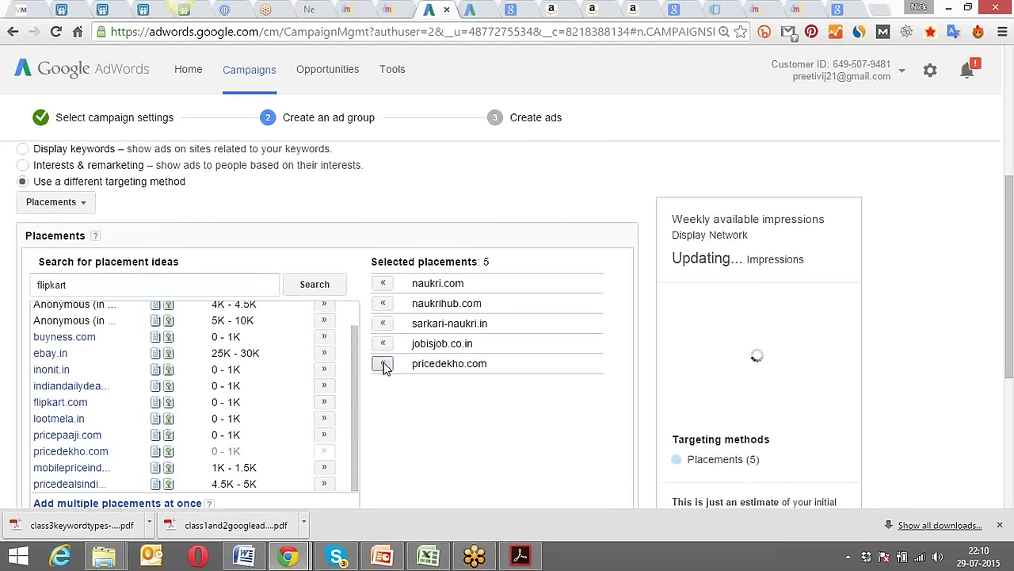
pyautogui.click(382, 363)
pyautogui.scroll(2, 353, 380)
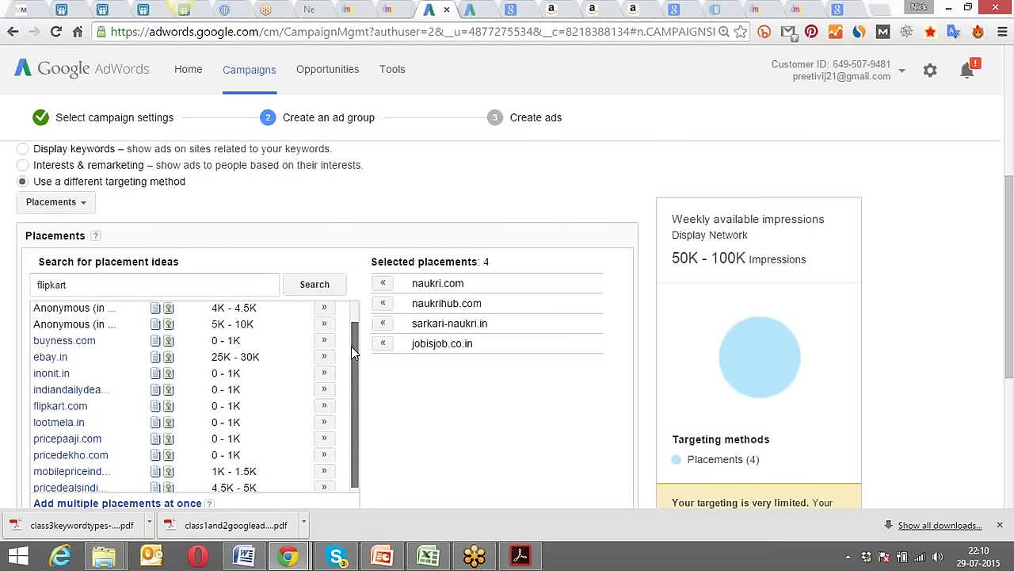
pyautogui.moveTo(86, 284); pyautogui.dragTo(3, 284)
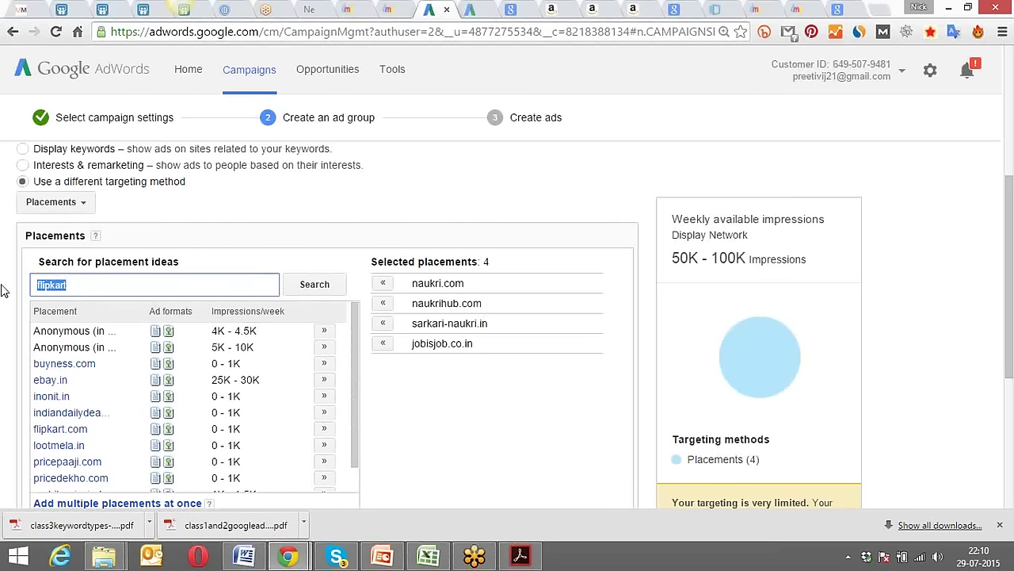
# Search 'seo' and add searchenginejournal.com, smallseotools.com and whatsmyserp.com as placements.
pyautogui.write('seo')
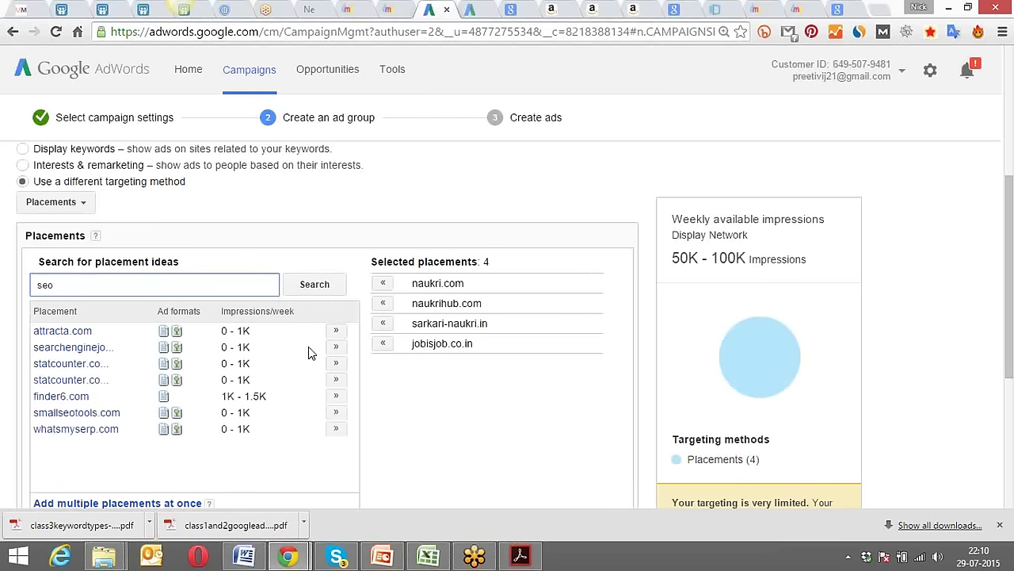
pyautogui.click(335, 347)
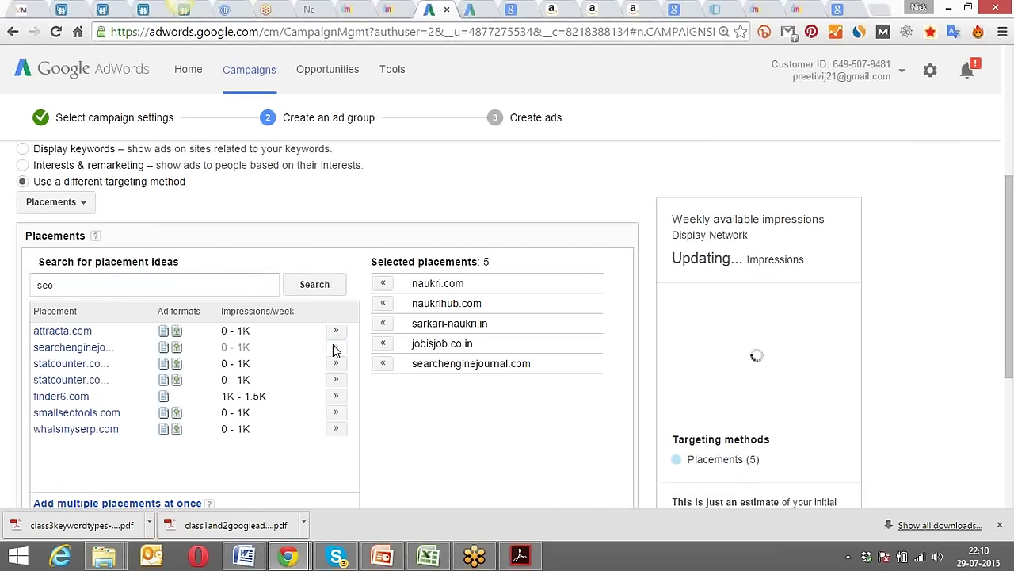
pyautogui.click(336, 414)
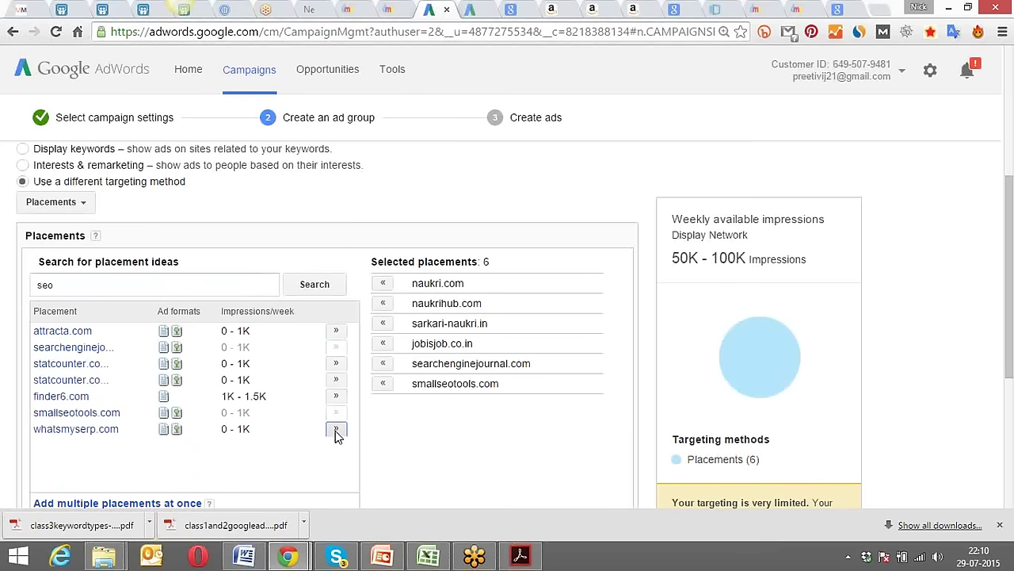
pyautogui.click(335, 430)
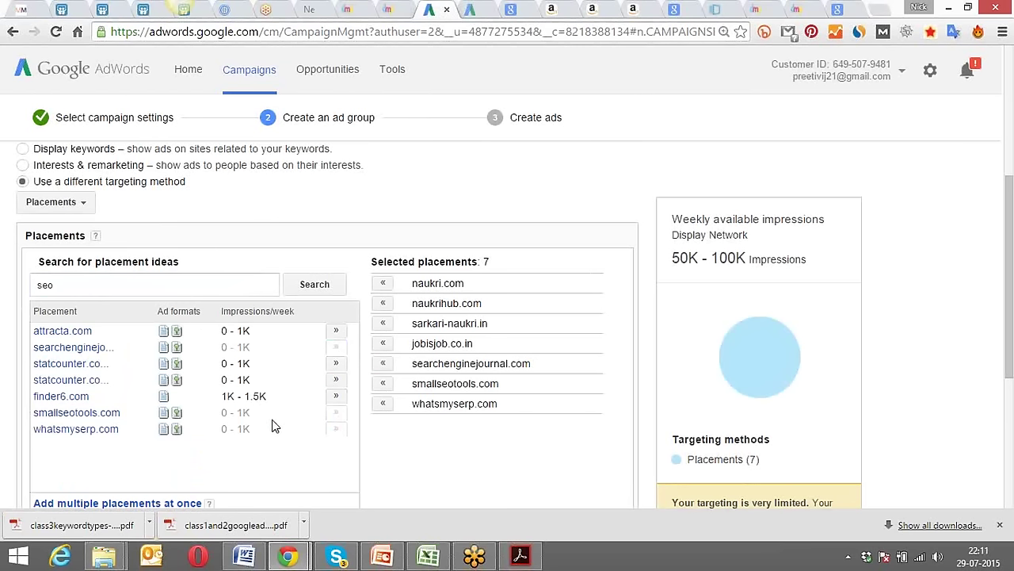
pyautogui.moveTo(69, 287); pyautogui.dragTo(11, 294)
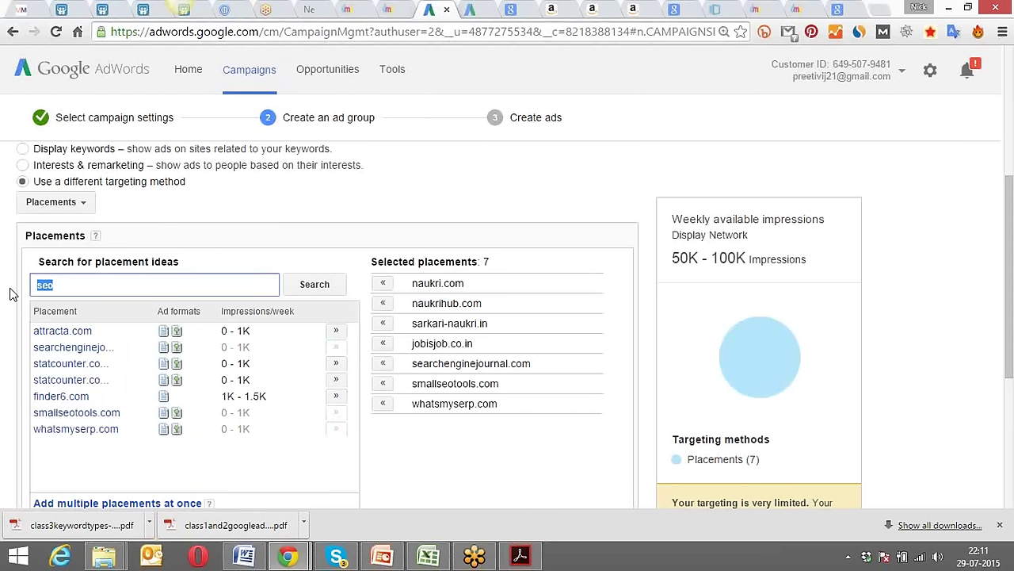
# Search 'ndtv' and scroll through the suggested news sites without adding any.
pyautogui.write('ndtv')
pyautogui.press('Return')
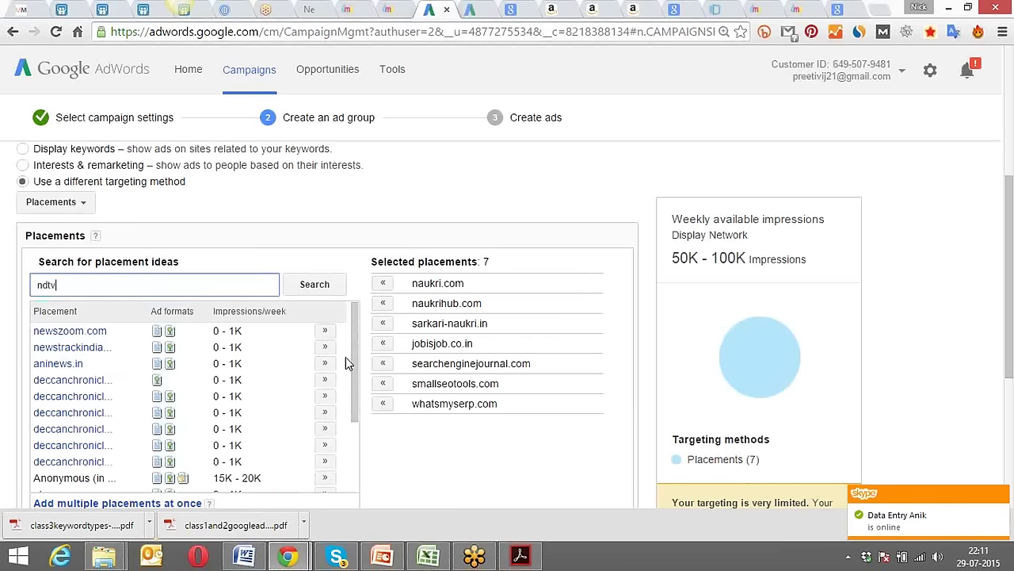
pyautogui.moveTo(354, 349)
pyautogui.mouseDown()
pyautogui.moveTo(354, 436)
pyautogui.moveTo(353, 351)
pyautogui.mouseUp()
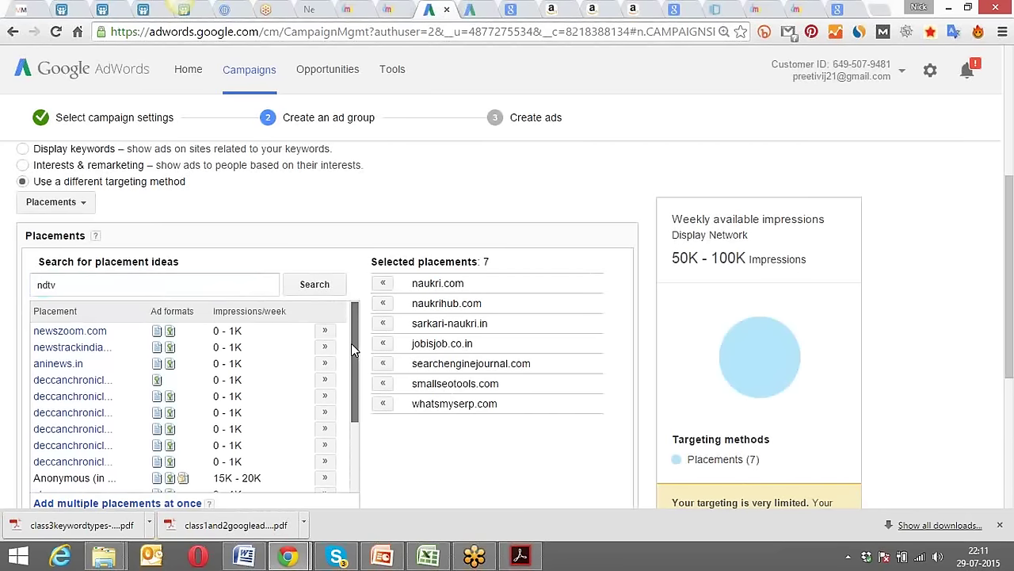
pyautogui.moveTo(352, 344); pyautogui.dragTo(356, 422)
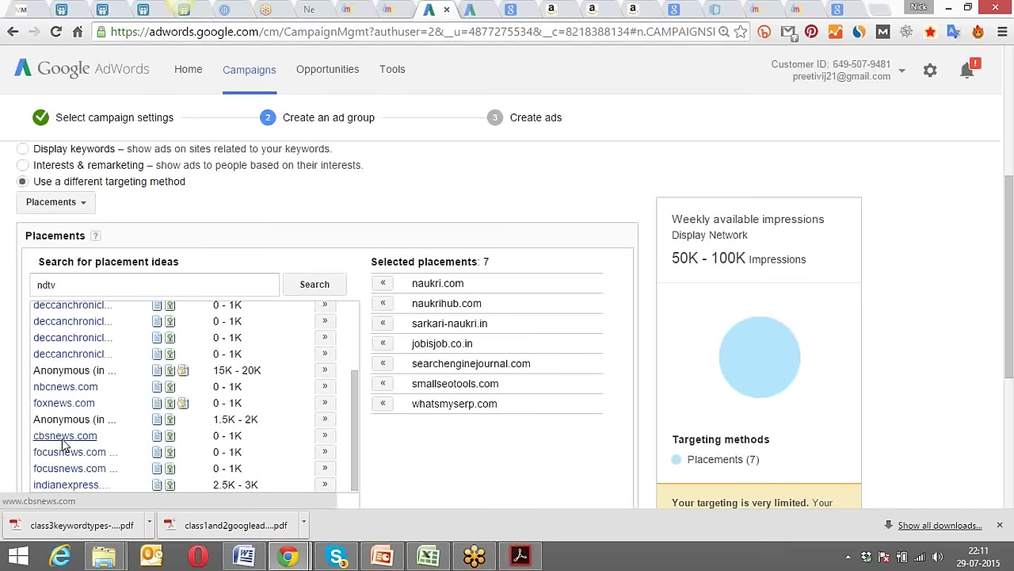
pyautogui.scroll(2, 353, 434)
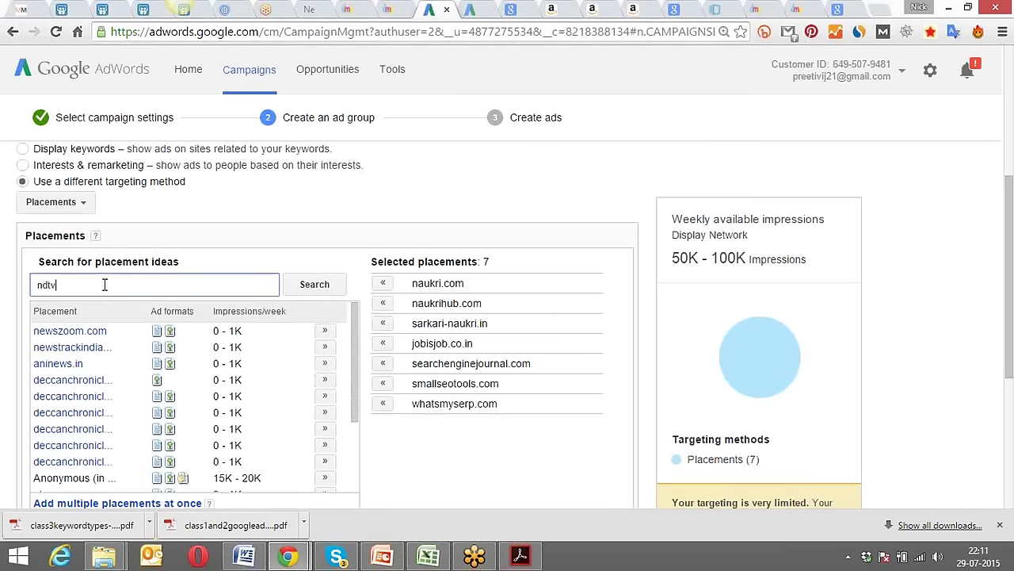
pyautogui.moveTo(104, 285); pyautogui.dragTo(13, 293)
# Search 'internet marketing' and add the statcounter.com Middle left and Top center placements.
pyautogui.write('internet marketing')
pyautogui.press('Return')
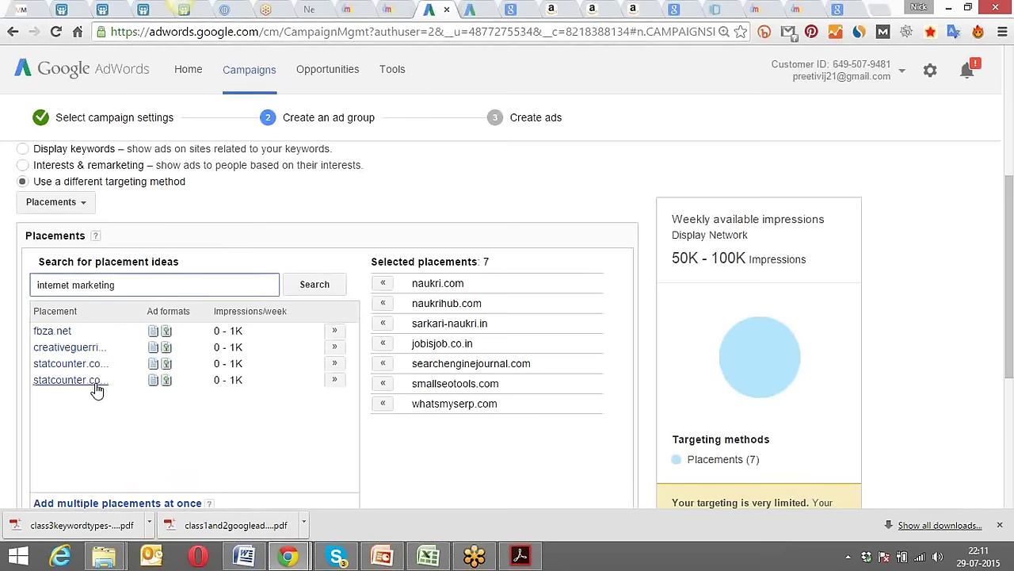
pyautogui.click(335, 363)
pyautogui.click(334, 379)
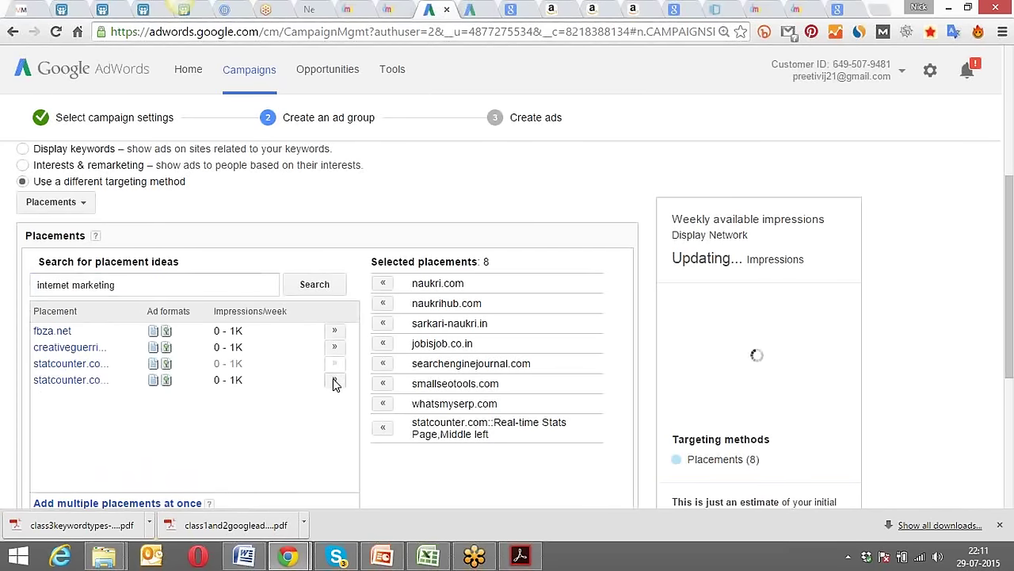
# Search 'sem' and add attracta.com as a placement.
pyautogui.moveTo(155, 282); pyautogui.dragTo(26, 296)
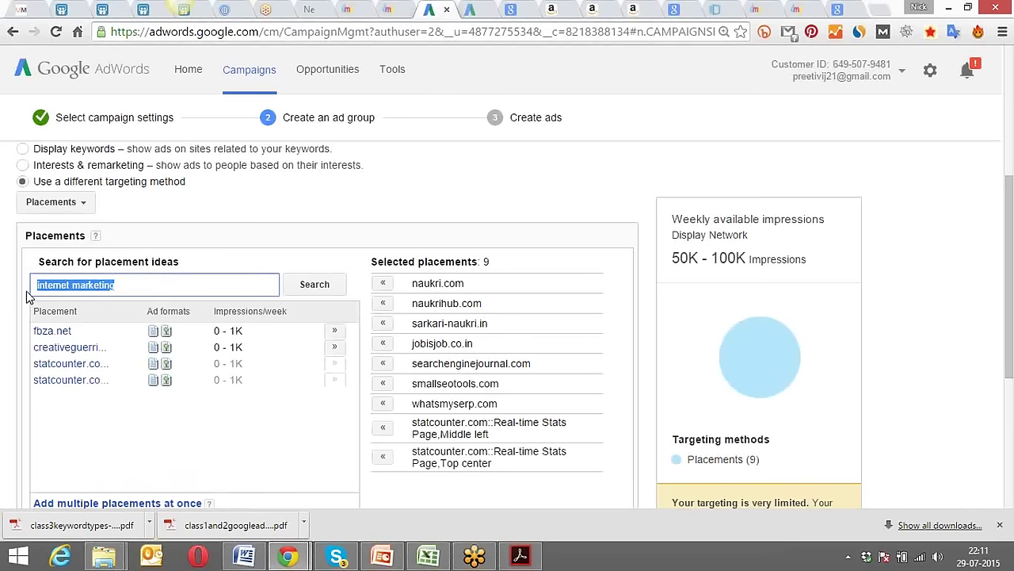
pyautogui.write('sem')
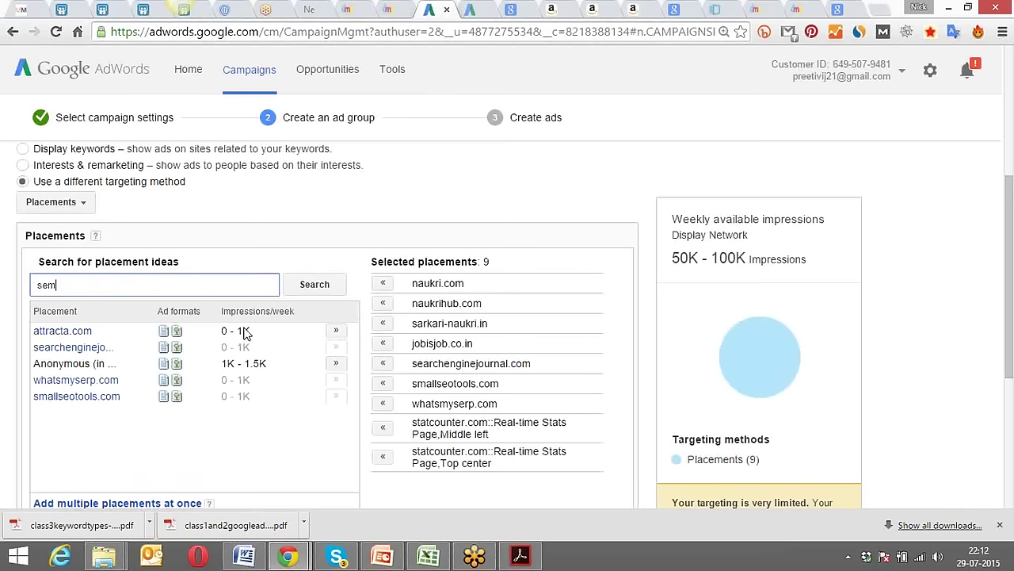
pyautogui.click(336, 330)
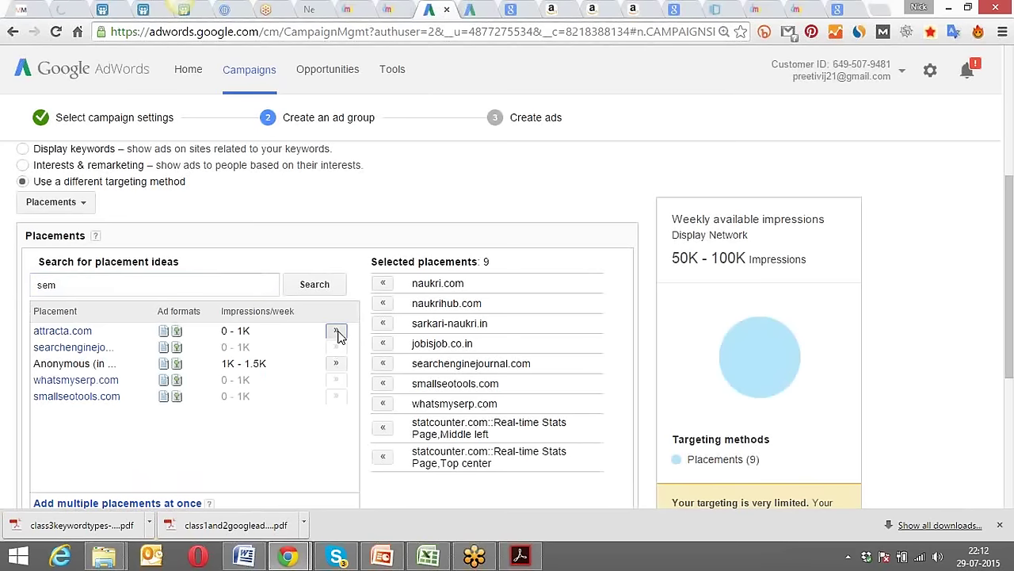
# Search 'social media' and add mashable.com, socialsamosa.com and one more social-media site.
pyautogui.click(227, 283)
pyautogui.press('BackSpace')
pyautogui.press('BackSpace')
pyautogui.write('o')
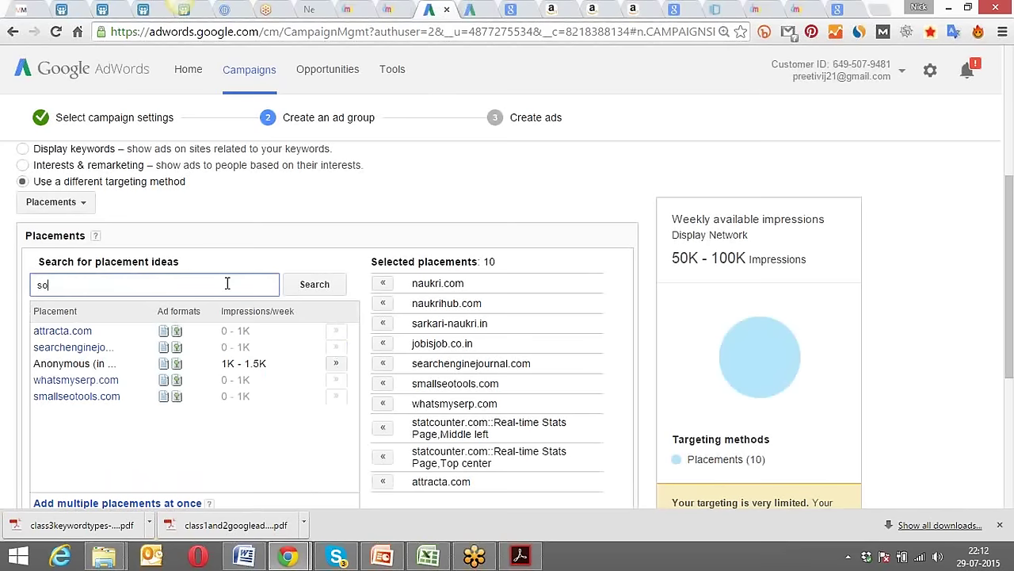
pyautogui.write('cial media')
pyautogui.press('Return')
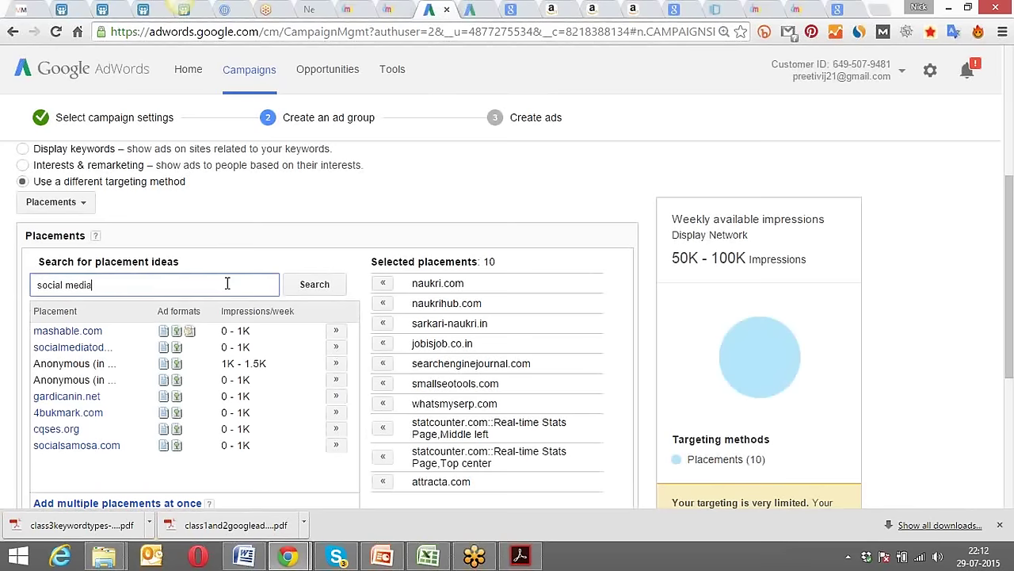
pyautogui.click(336, 330)
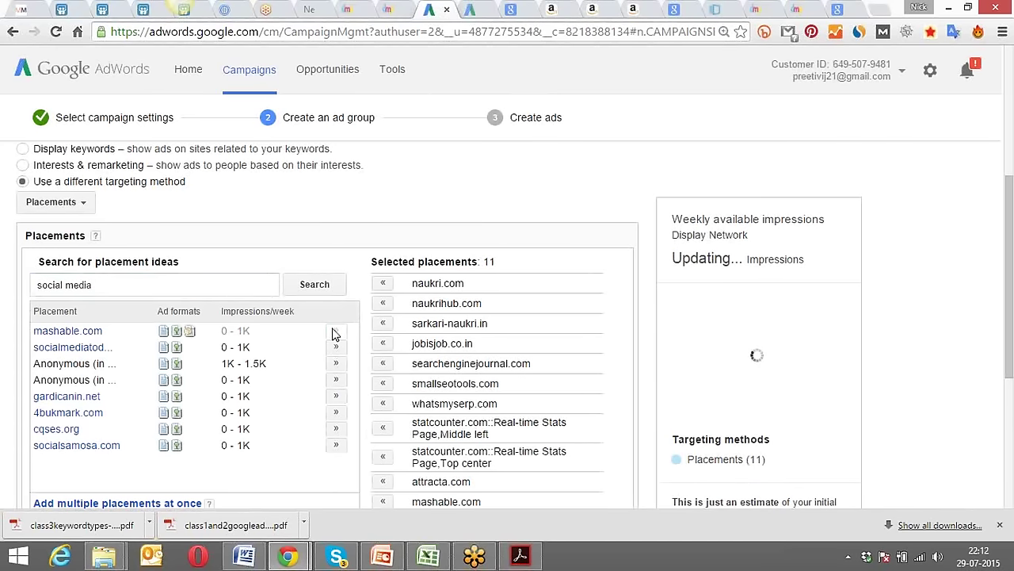
pyautogui.click(336, 446)
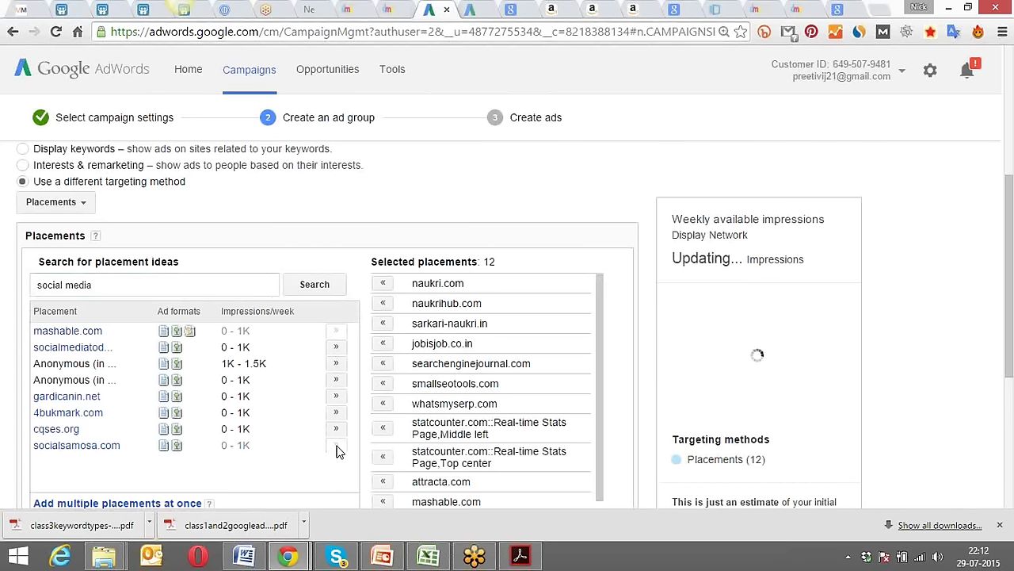
pyautogui.click(334, 348)
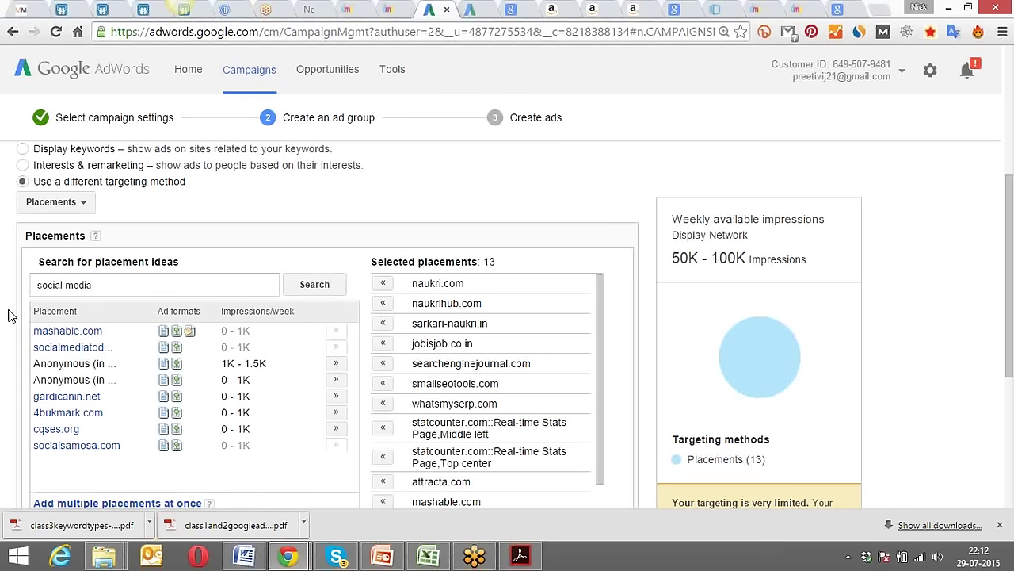
pyautogui.scroll(-1, 8, 315)
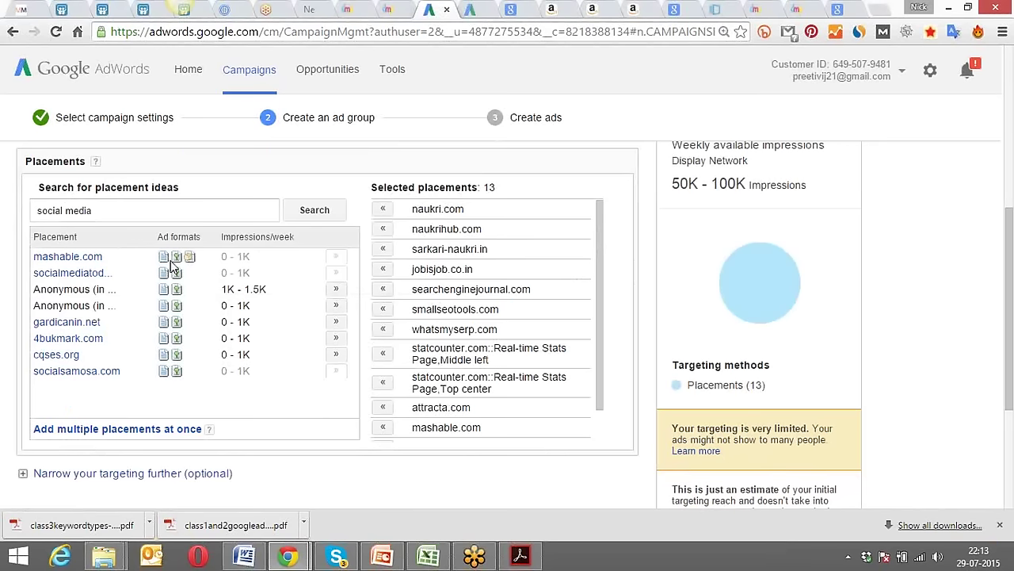
pyautogui.moveTo(175, 262)
pyautogui.scroll(1, 478, 468)
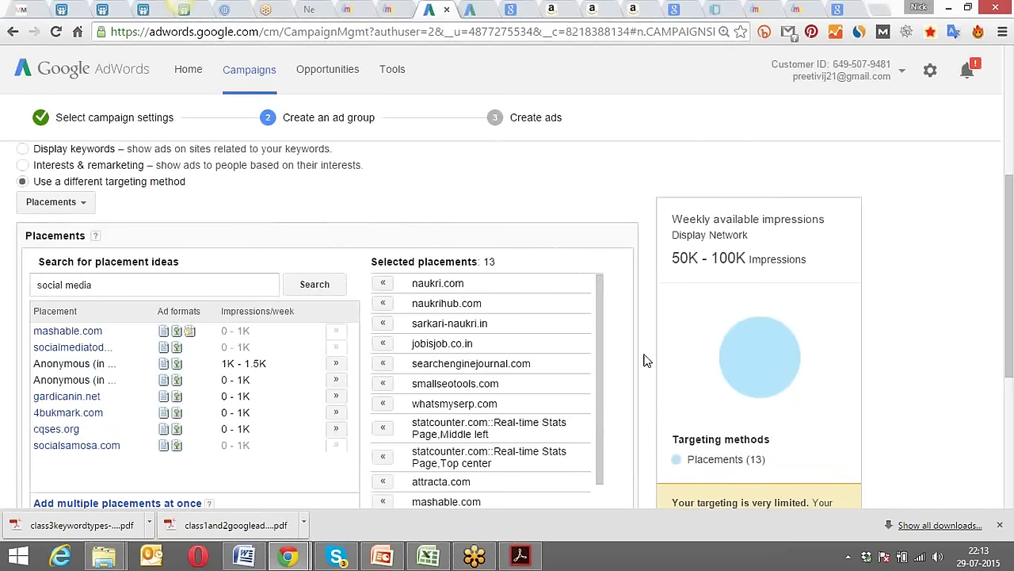
pyautogui.scroll(-3, 645, 361)
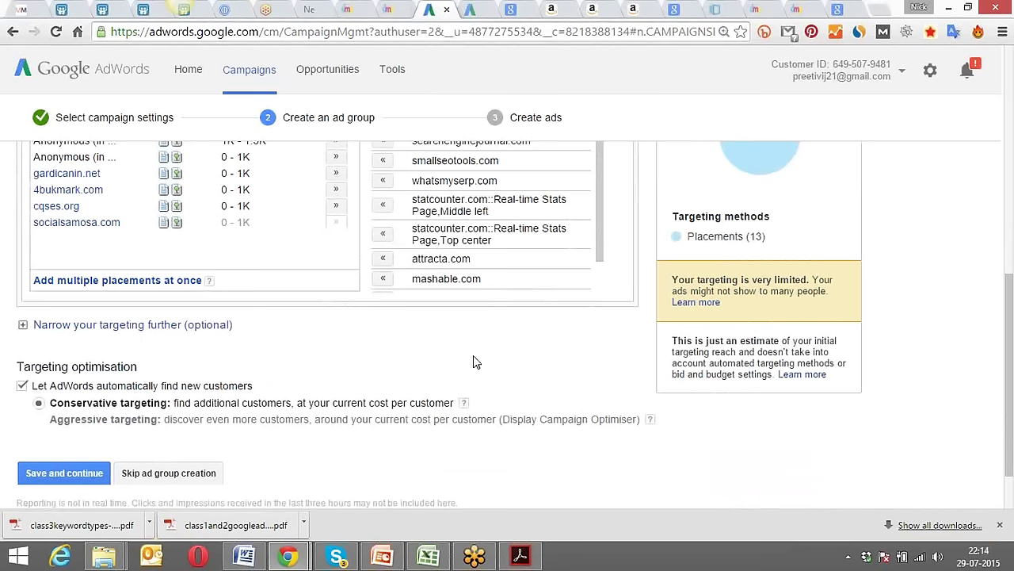
# Narrow targeting by Demographics, unticking ages 35-44, 45-54, 55-64 and 65+.
pyautogui.click(135, 325)
pyautogui.click(143, 351)
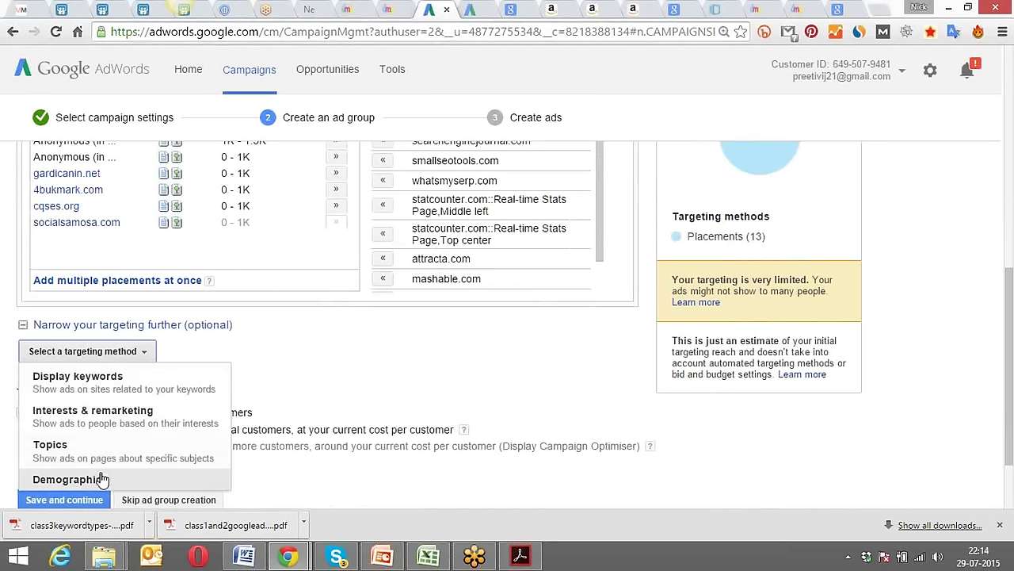
pyautogui.click(70, 480)
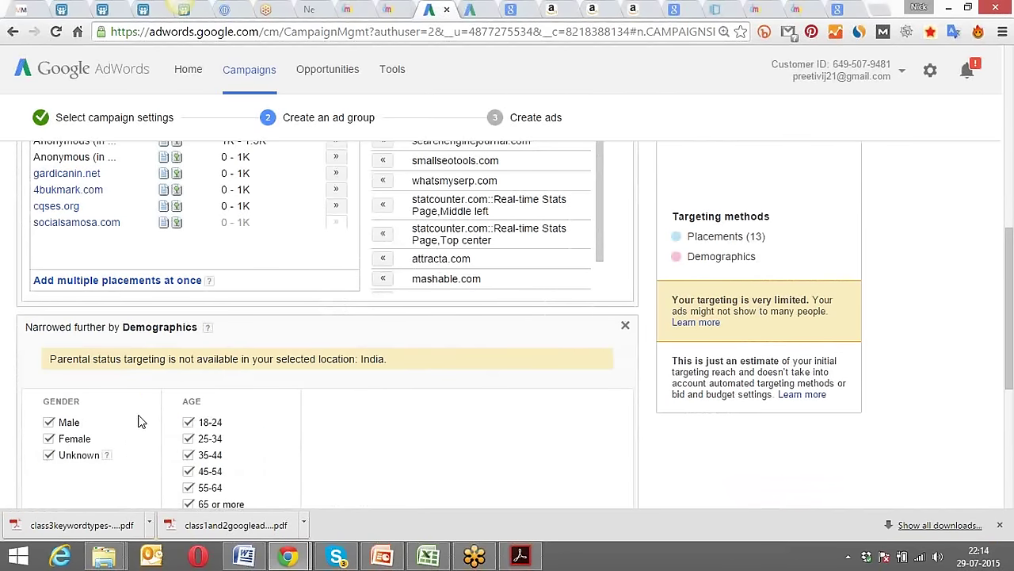
pyautogui.scroll(-2, 142, 414)
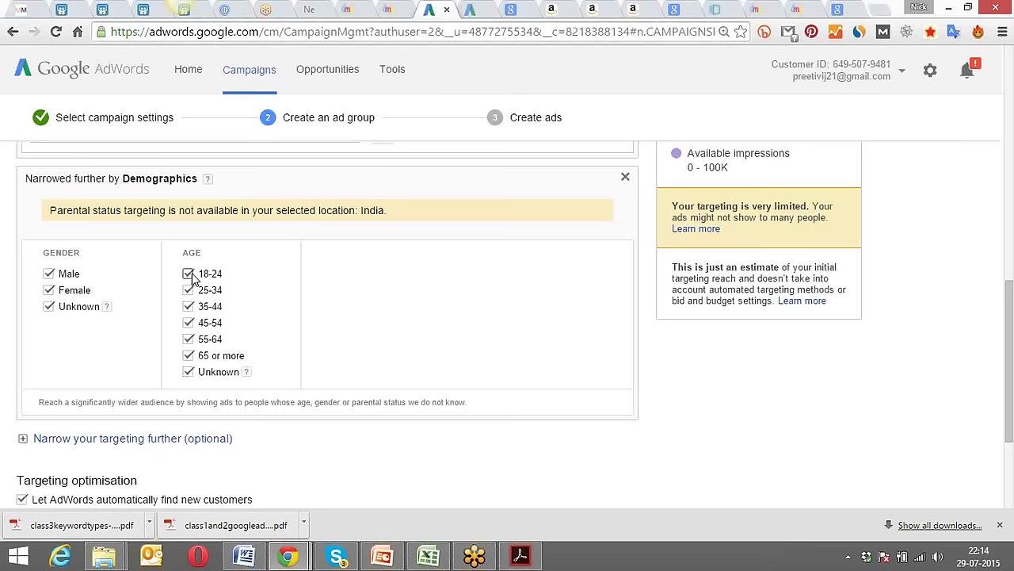
pyautogui.click(187, 339)
pyautogui.click(188, 307)
pyautogui.click(188, 323)
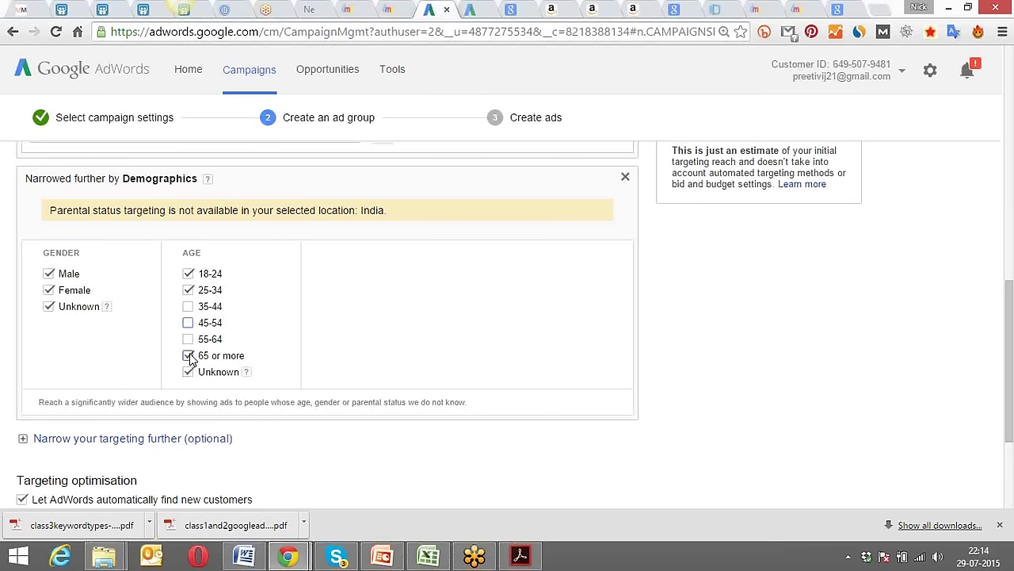
pyautogui.click(188, 356)
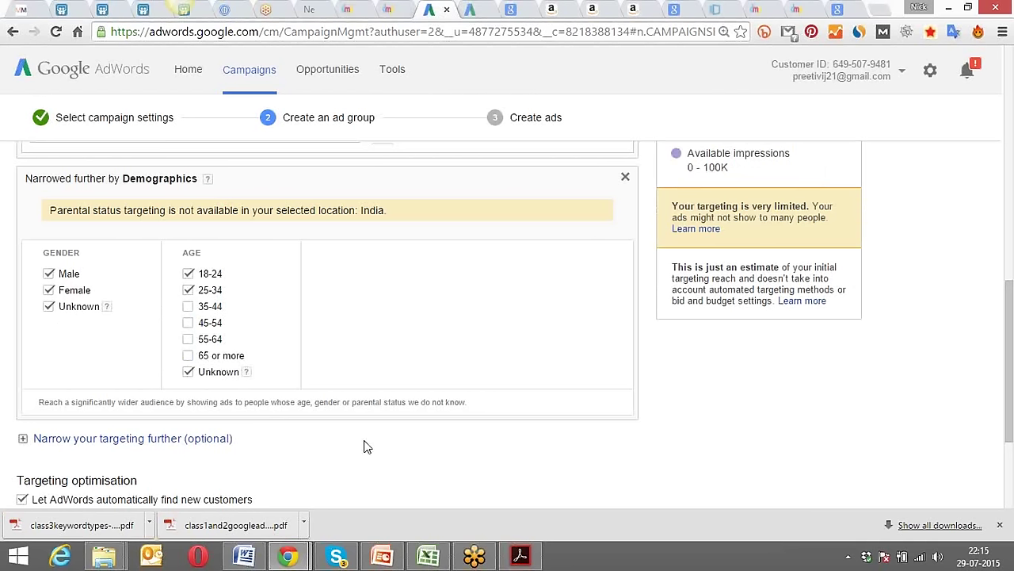
# Look over the chosen placements and demographics, then save the ad group and continue.
pyautogui.scroll(2, 363, 447)
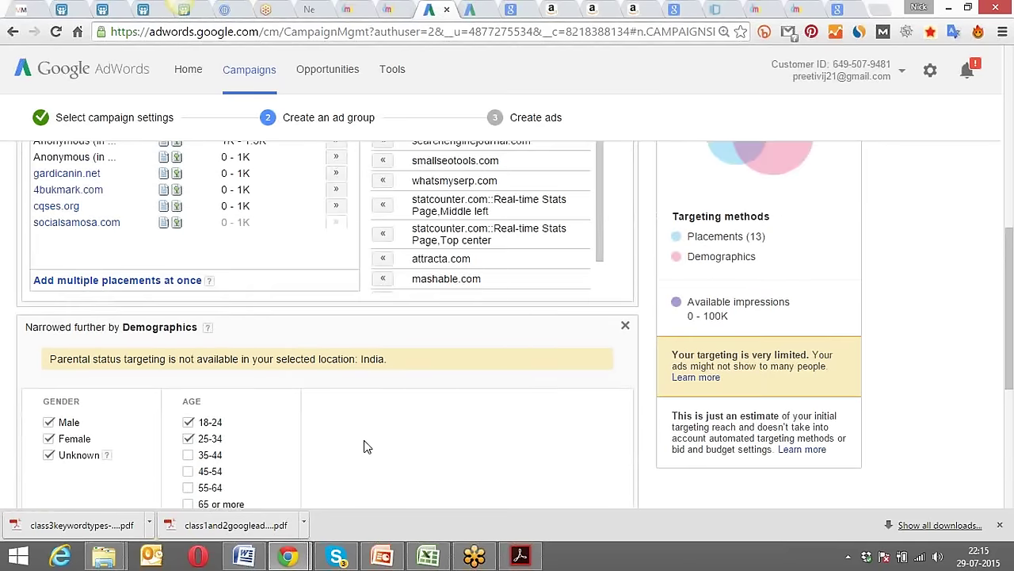
pyautogui.scroll(2, 363, 446)
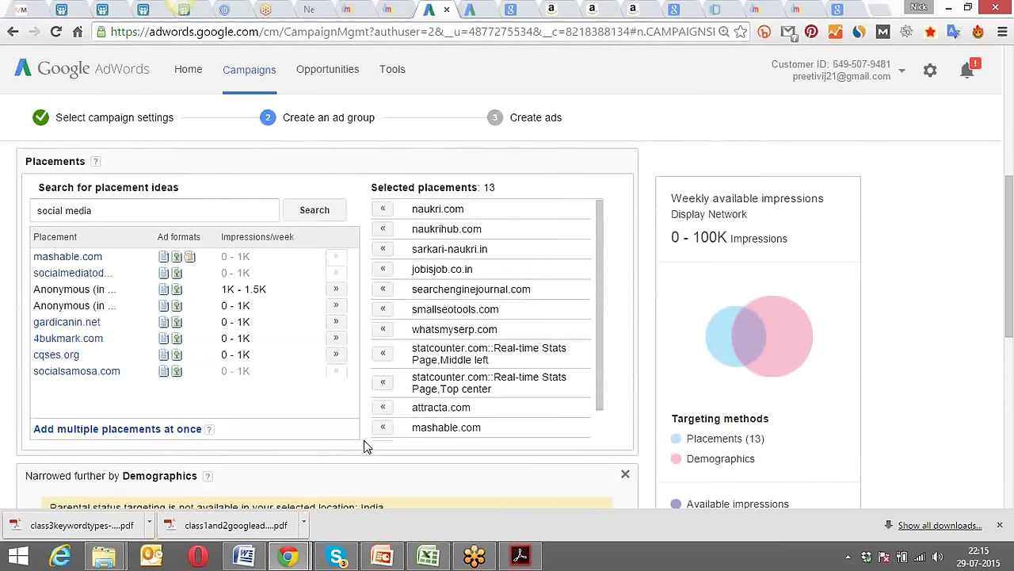
pyautogui.scroll(2, 363, 447)
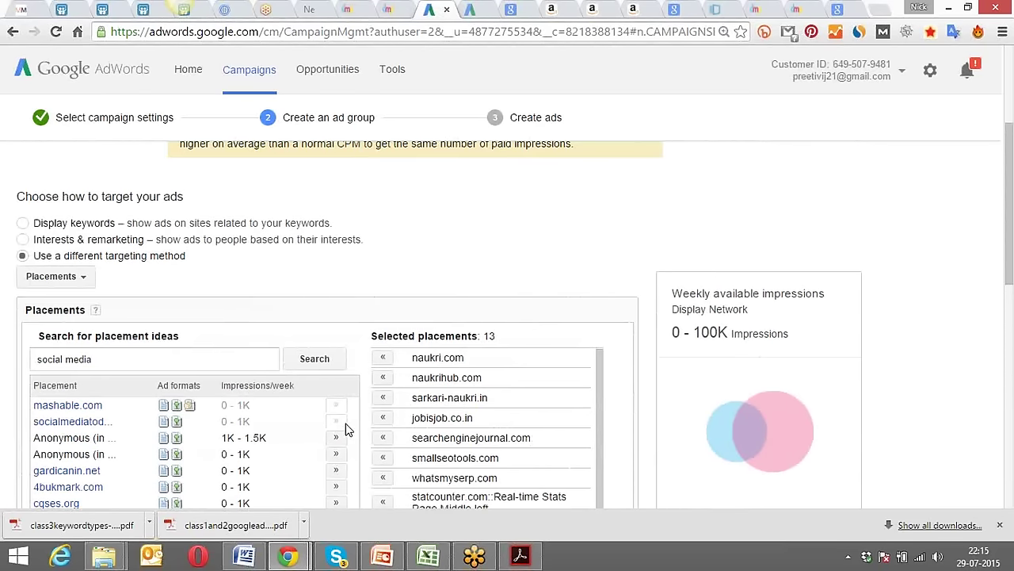
pyautogui.scroll(-4, 346, 429)
pyautogui.scroll(-1, 345, 430)
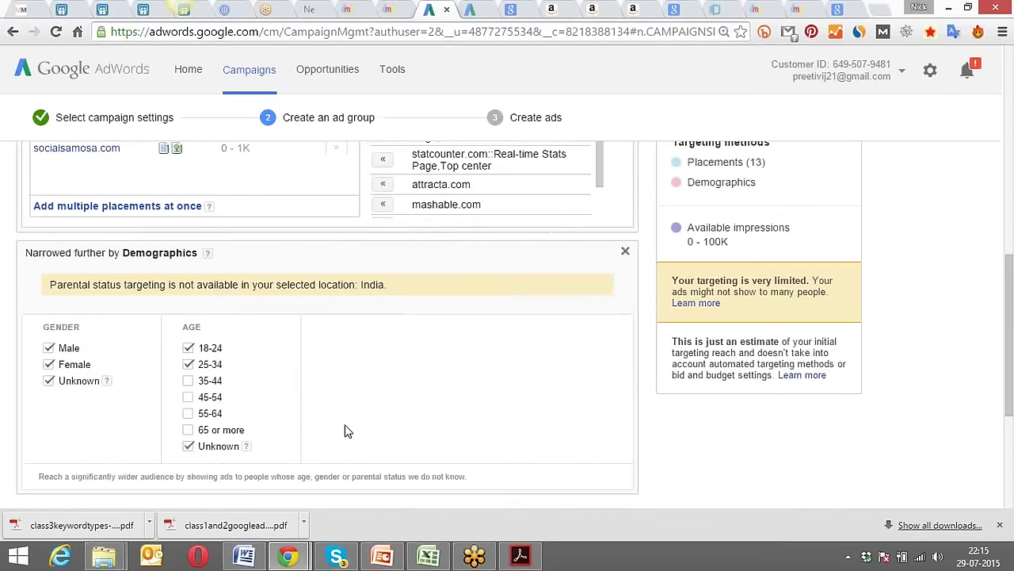
pyautogui.scroll(-3, 345, 430)
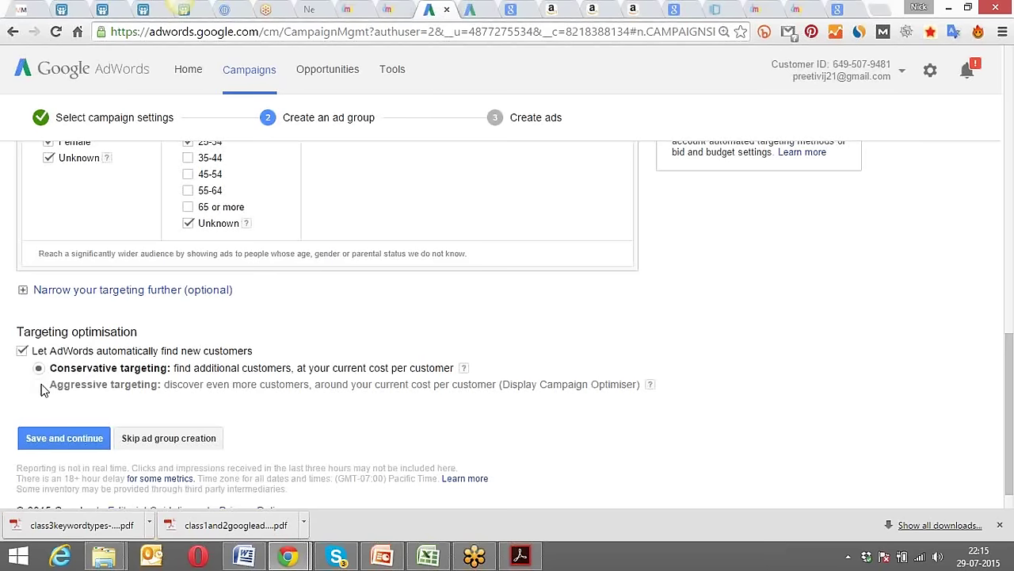
pyautogui.click(72, 439)
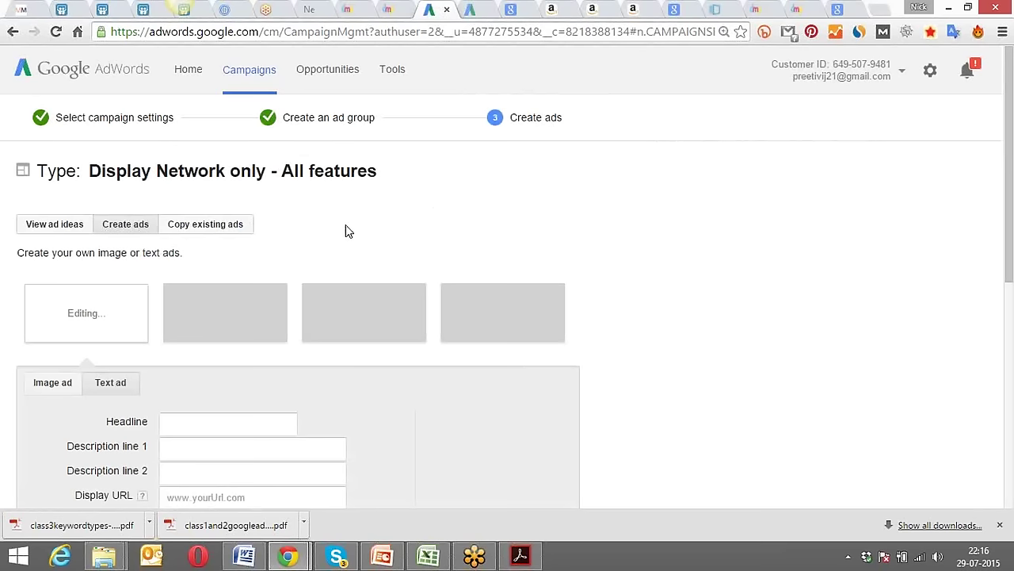
# Choose Image ad on the Create ads page and look over the blank upload form.
pyautogui.scroll(-1, 345, 229)
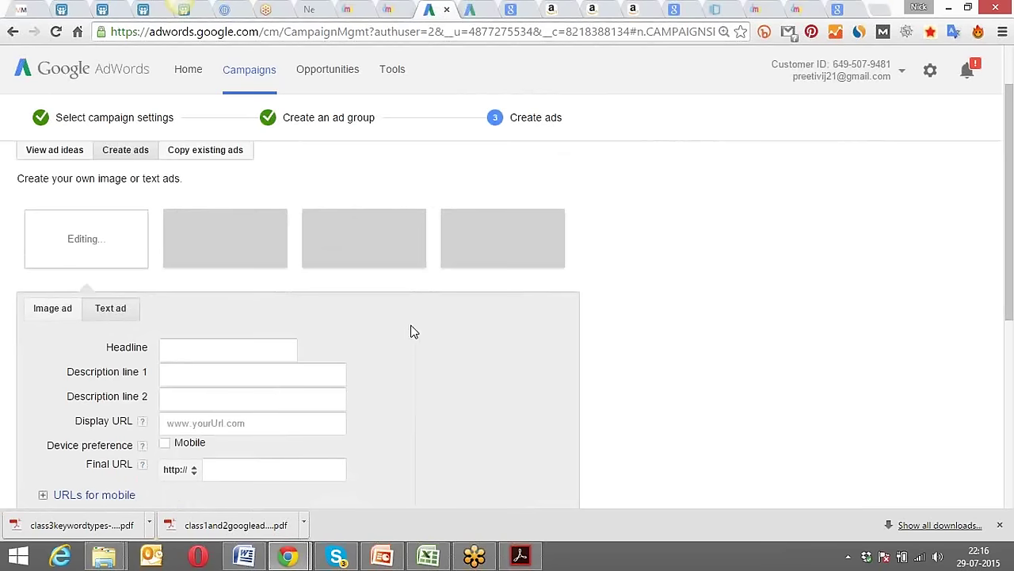
pyautogui.scroll(-1, 411, 332)
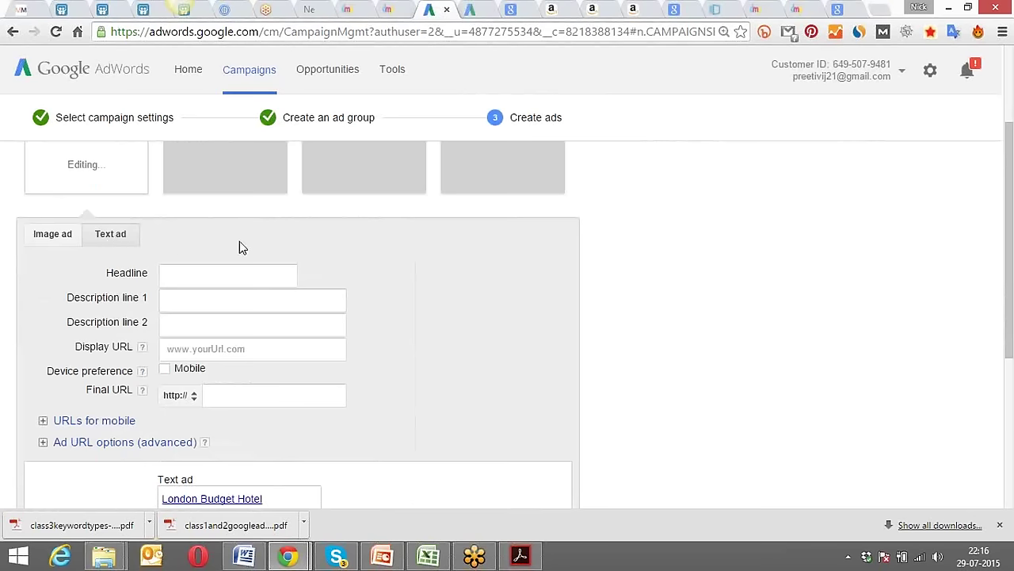
pyautogui.scroll(1, 240, 241)
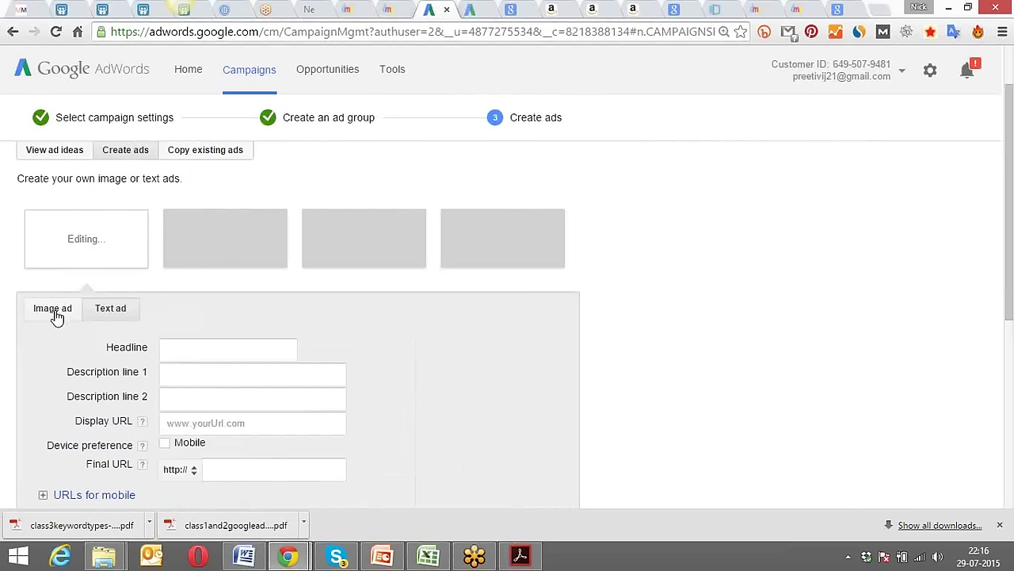
pyautogui.click(56, 316)
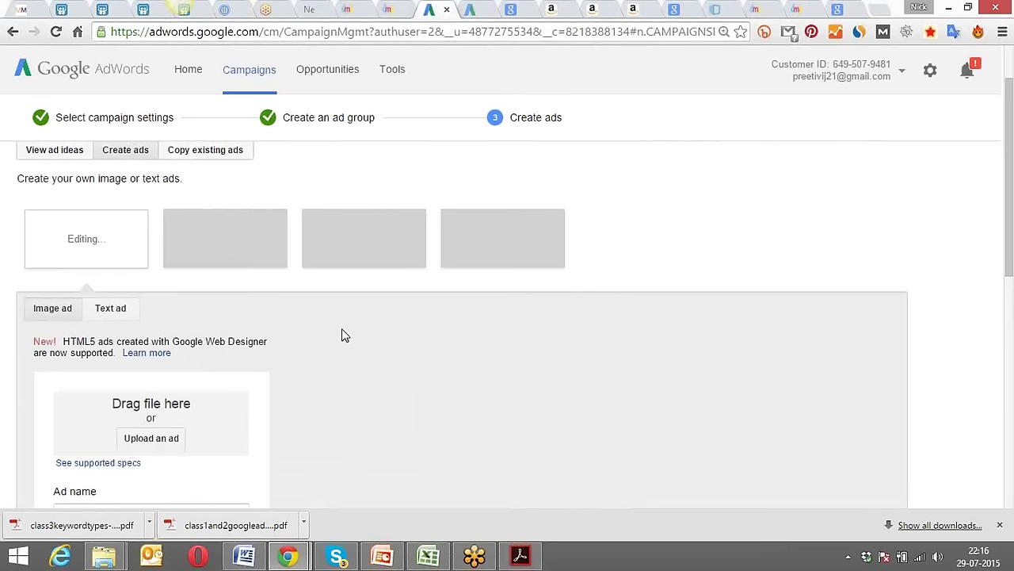
pyautogui.scroll(-3, 339, 366)
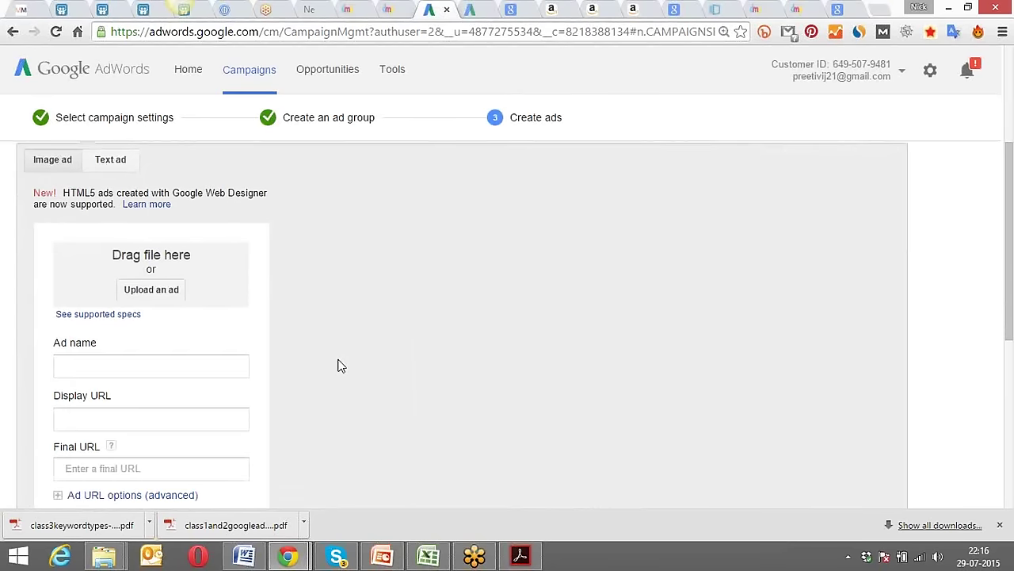
pyautogui.scroll(-3, 339, 366)
pyautogui.scroll(3, 339, 365)
pyautogui.scroll(-3, 339, 366)
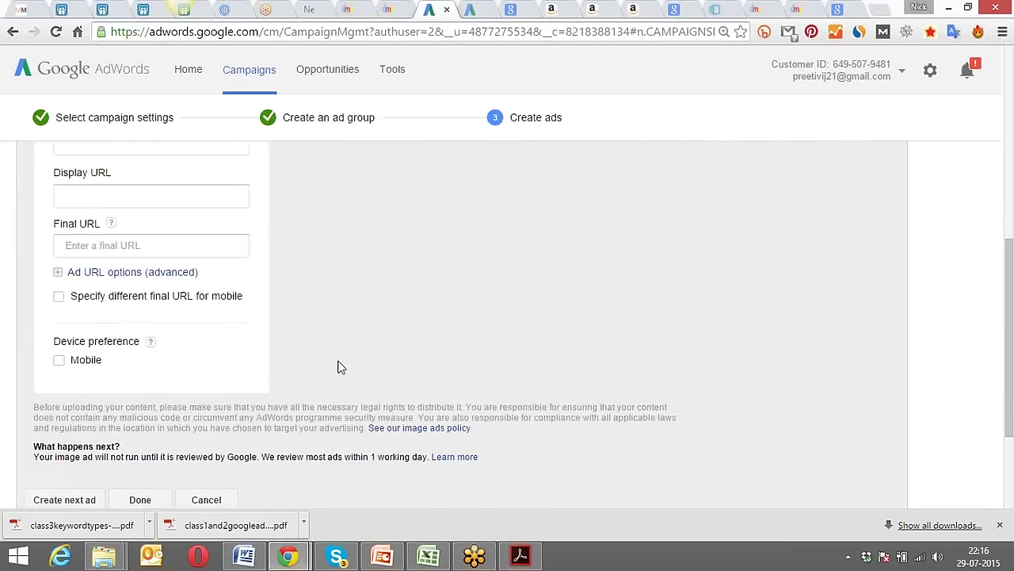
pyautogui.scroll(7, 339, 366)
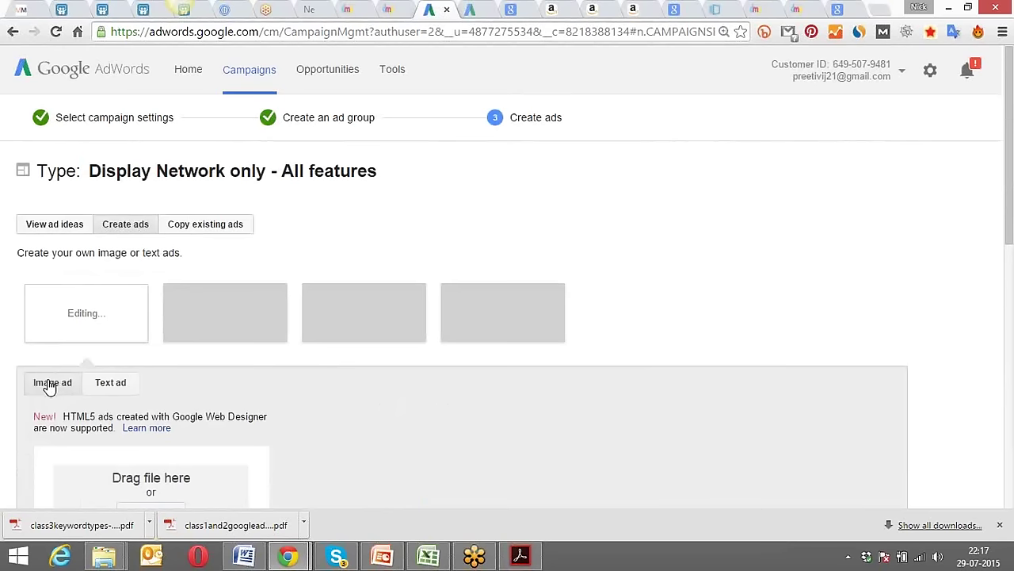
# Open View ad ideas and copy the course page URL from the DMP tab.
pyautogui.click(39, 230)
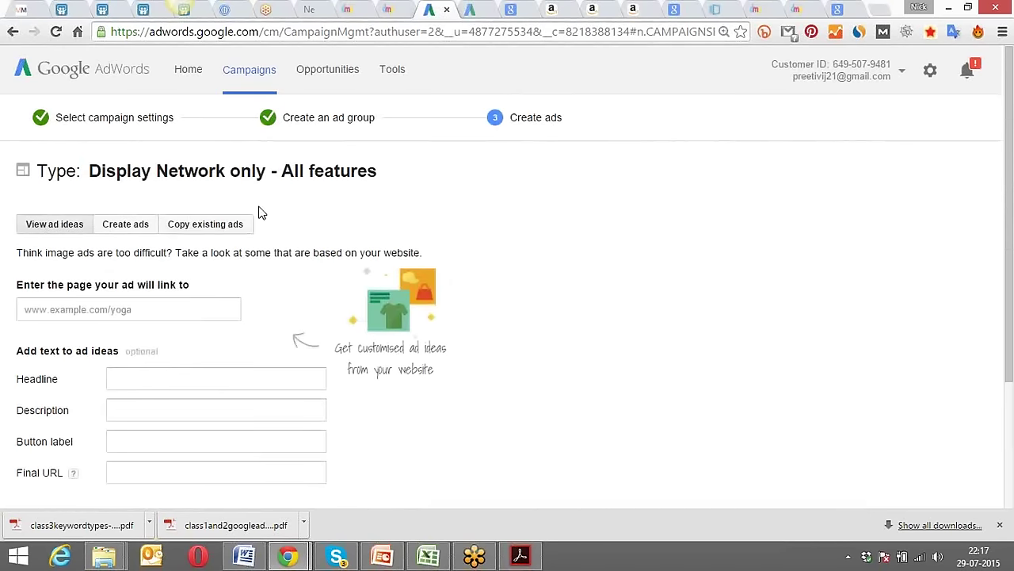
pyautogui.click(796, 9)
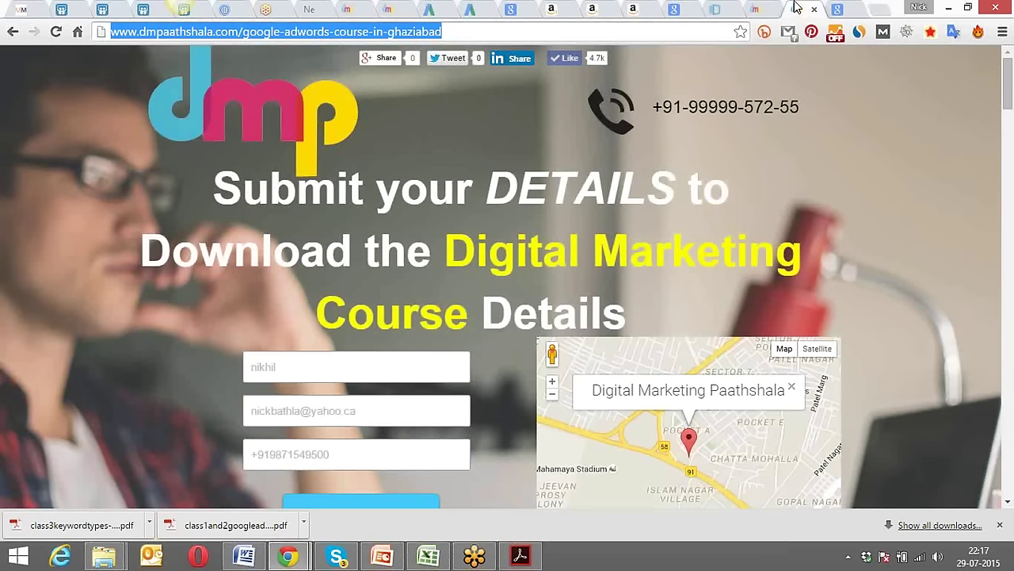
pyautogui.click(496, 34)
pyautogui.hotkey('ctrl', 'a')
pyautogui.click(475, 8)
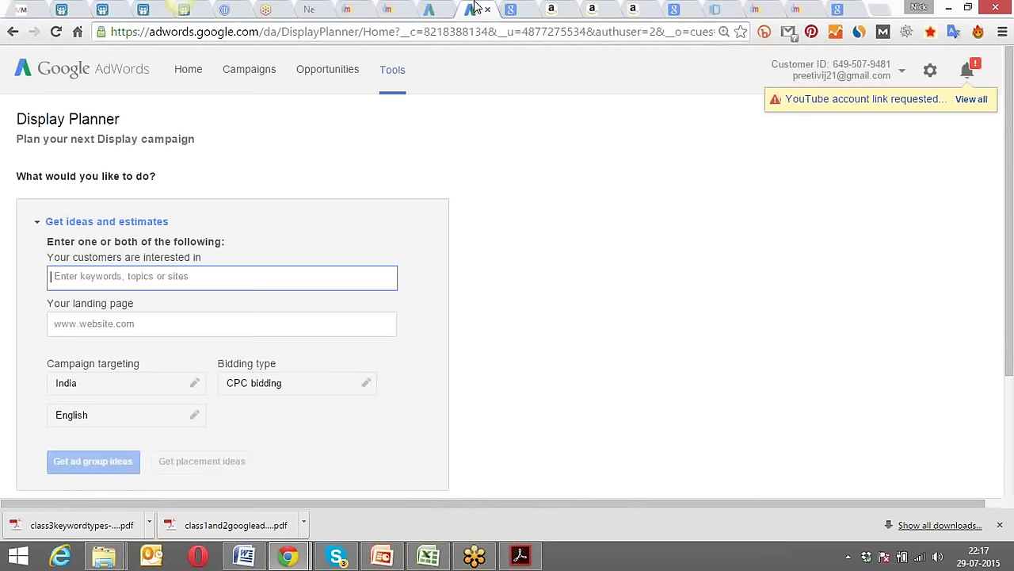
pyautogui.click(429, 9)
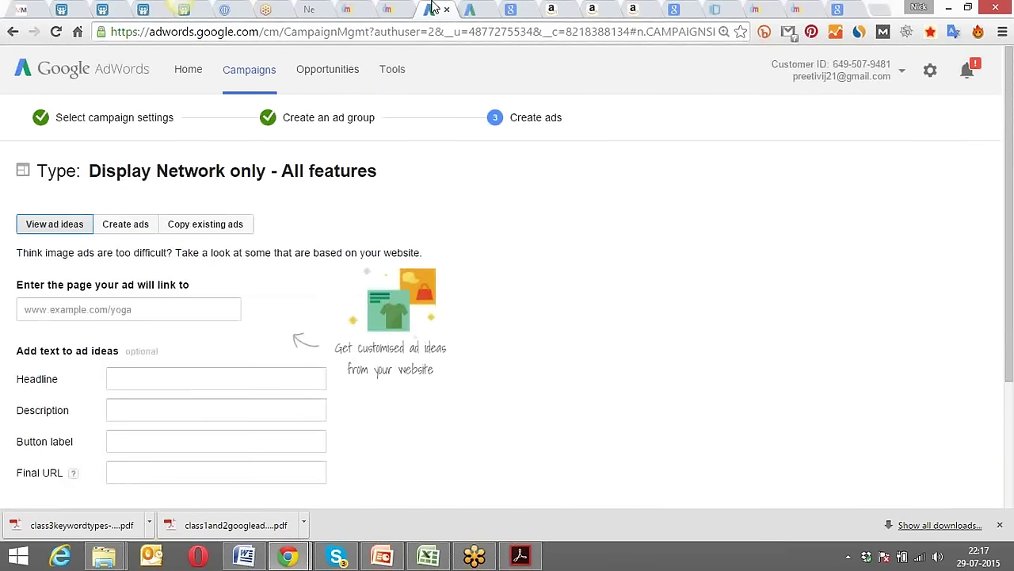
# Paste dmpaathshala.com/google-adwords-course-in-ghaziabad as the ad's landing page so the Final URL fills.
pyautogui.click(115, 312)
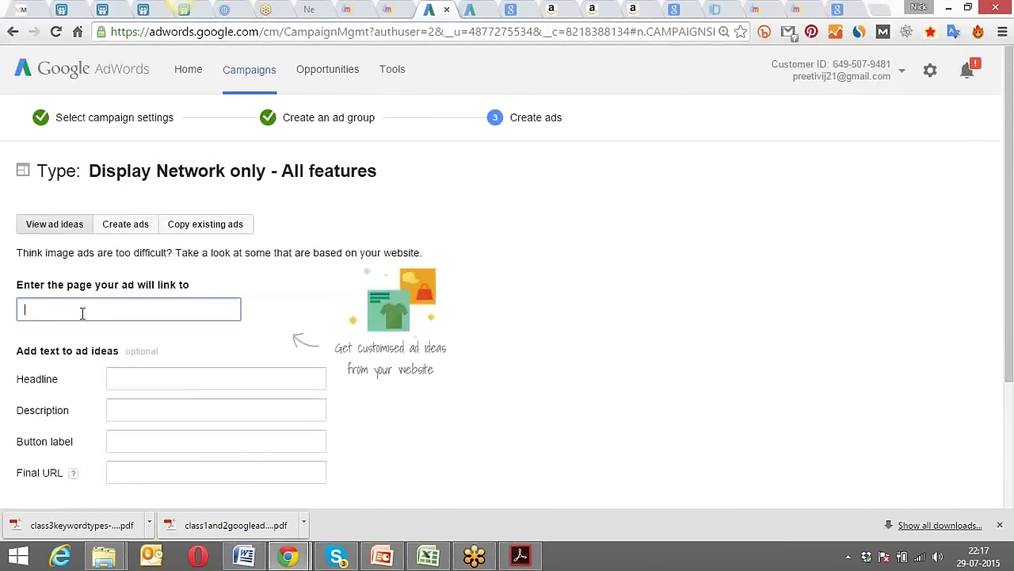
pyautogui.hotkey('ctrl', 'v')
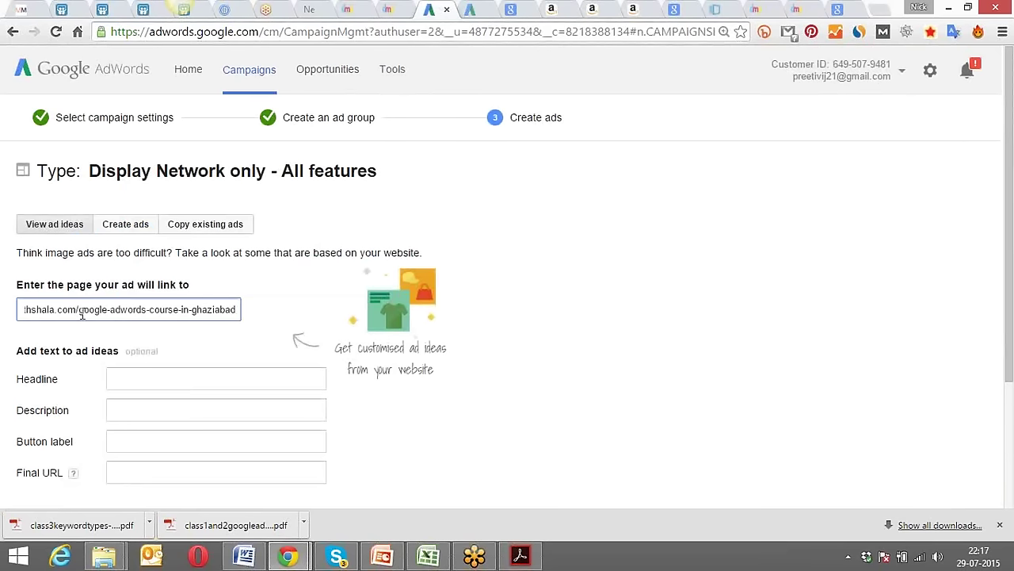
pyautogui.click(287, 305)
pyautogui.scroll(-3, 287, 305)
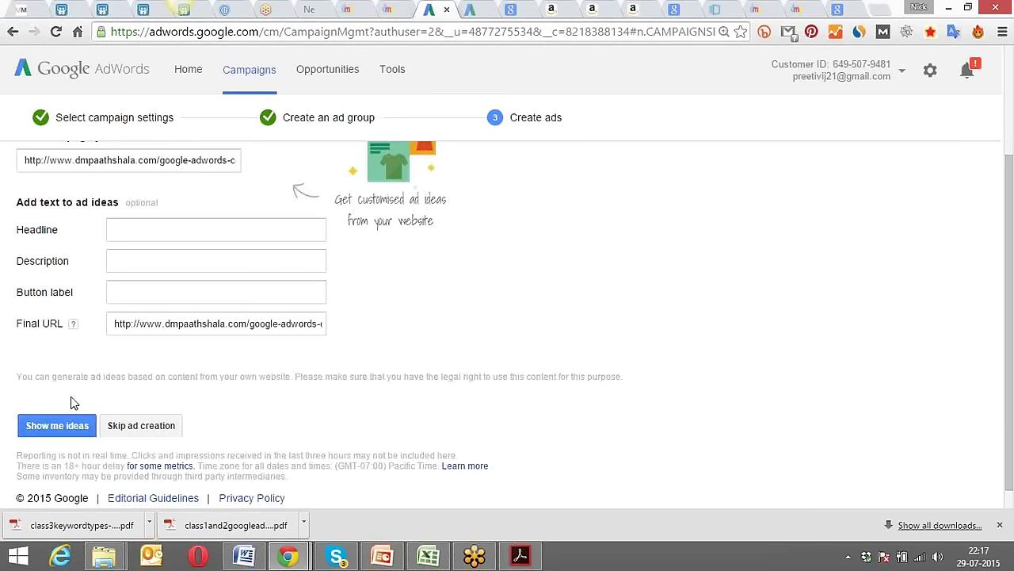
pyautogui.scroll(3, 71, 402)
pyautogui.click(54, 309)
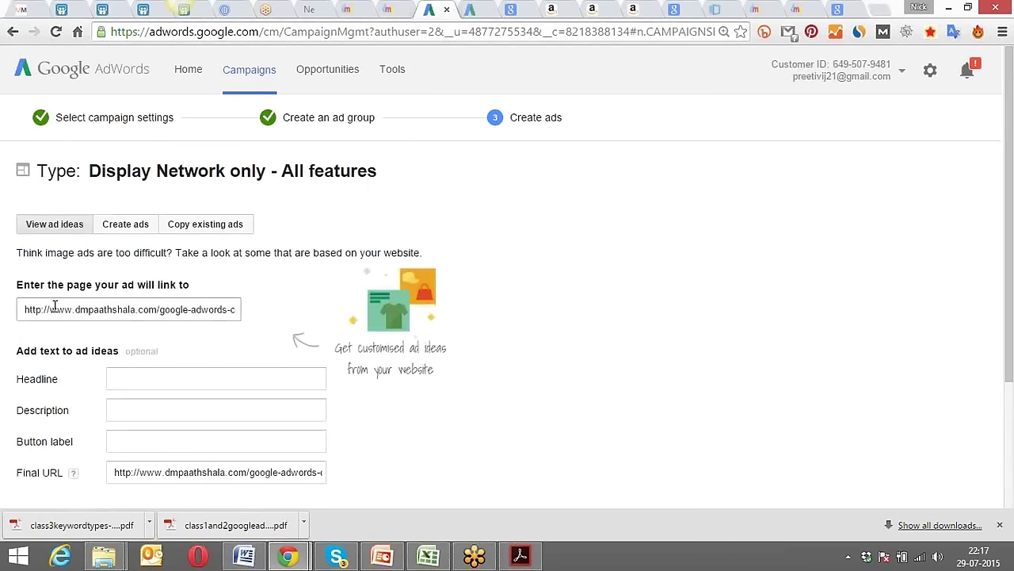
pyautogui.moveTo(24, 309); pyautogui.dragTo(249, 313)
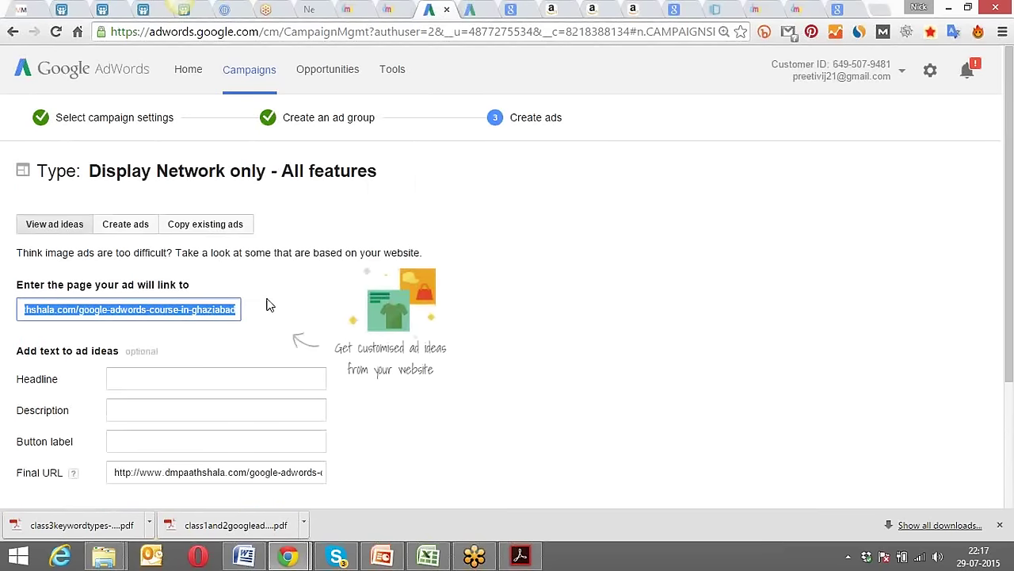
pyautogui.click(268, 304)
pyautogui.scroll(-2, 268, 305)
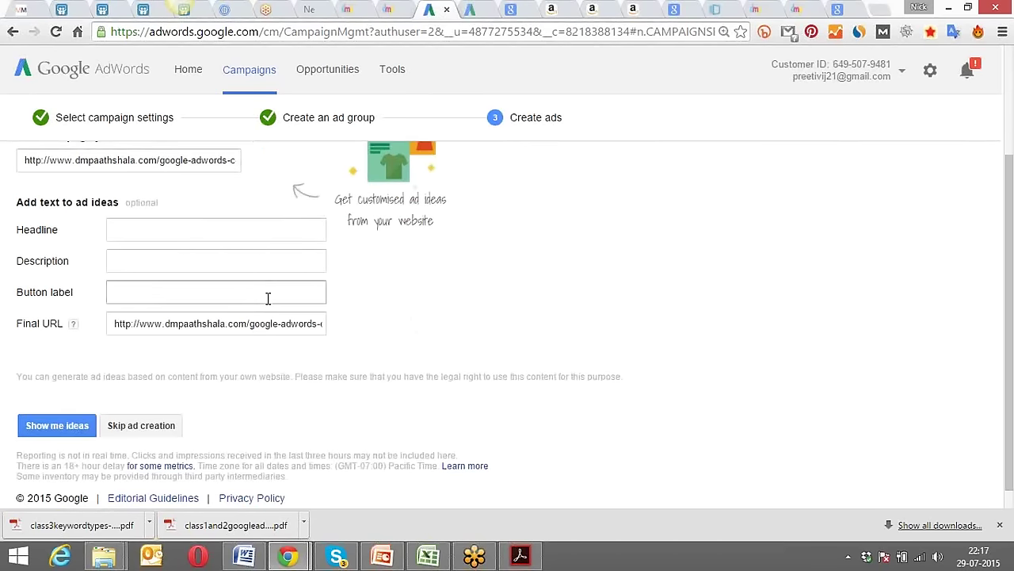